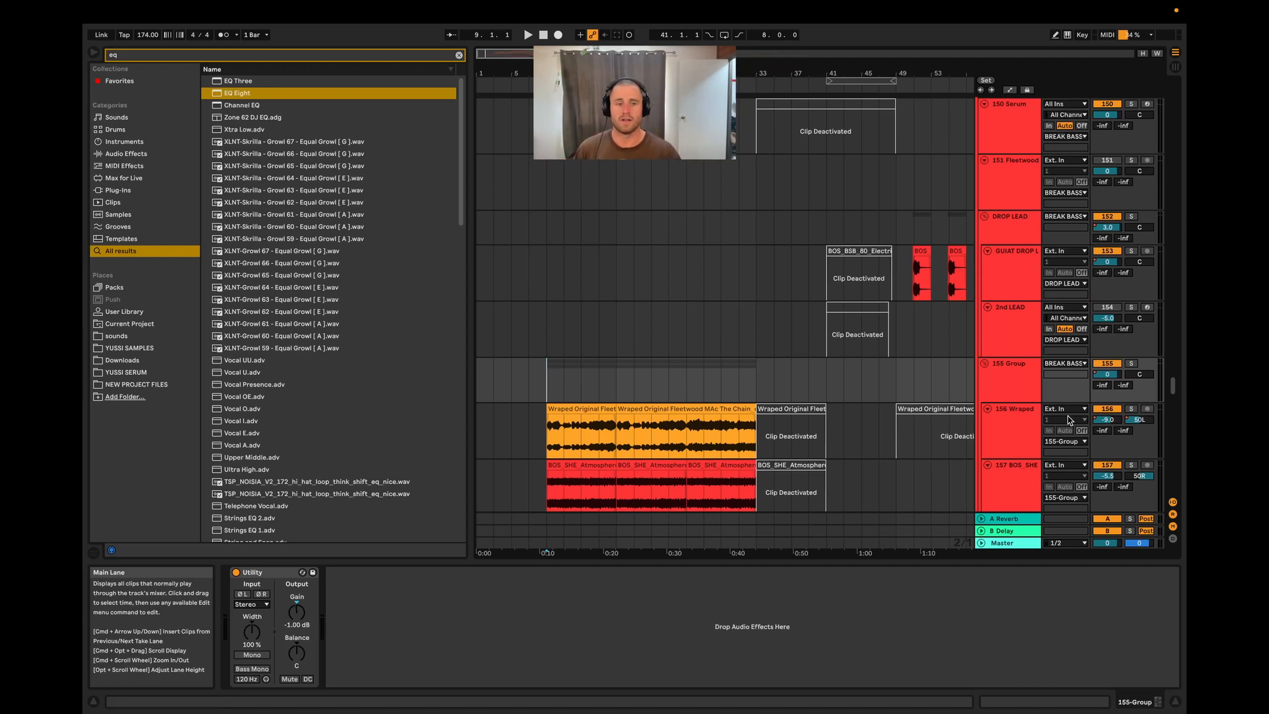
- Play the arrangement from bar 9, inspect the Master track's spectrum in Voxengo SPAN, and close the analyzer window
key("space")
left_click(1003, 543)
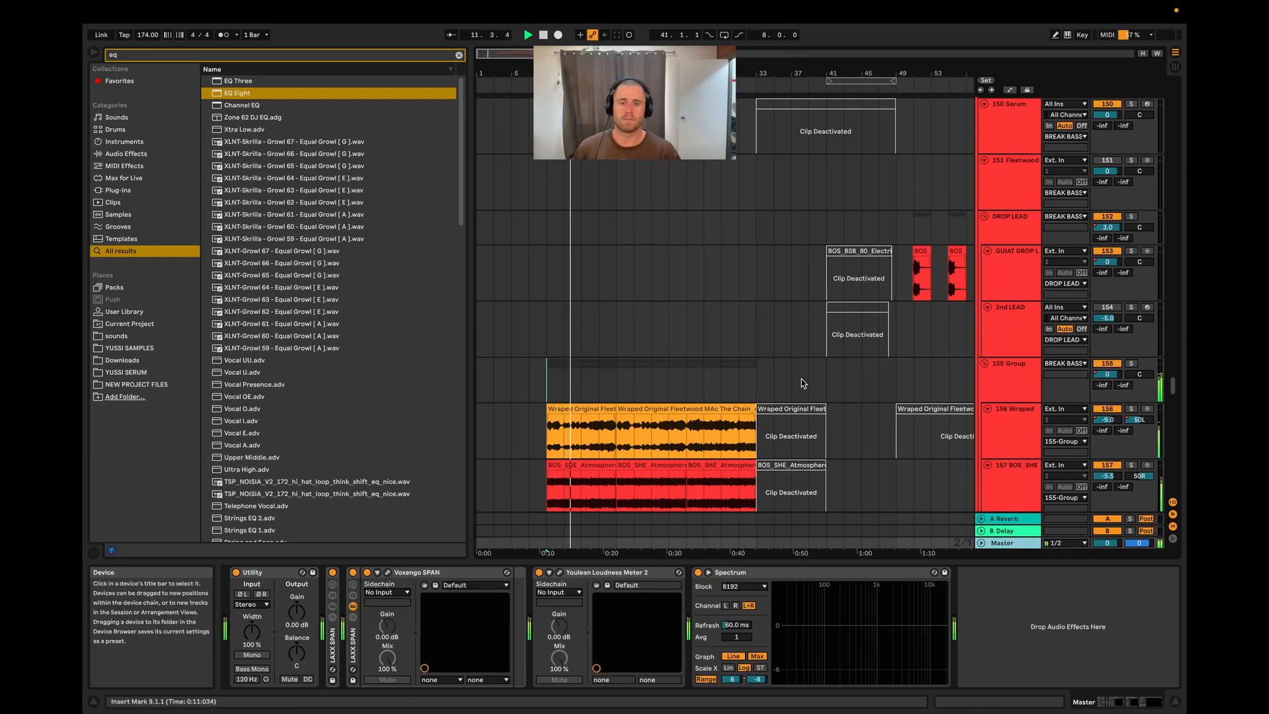
left_click(387, 572)
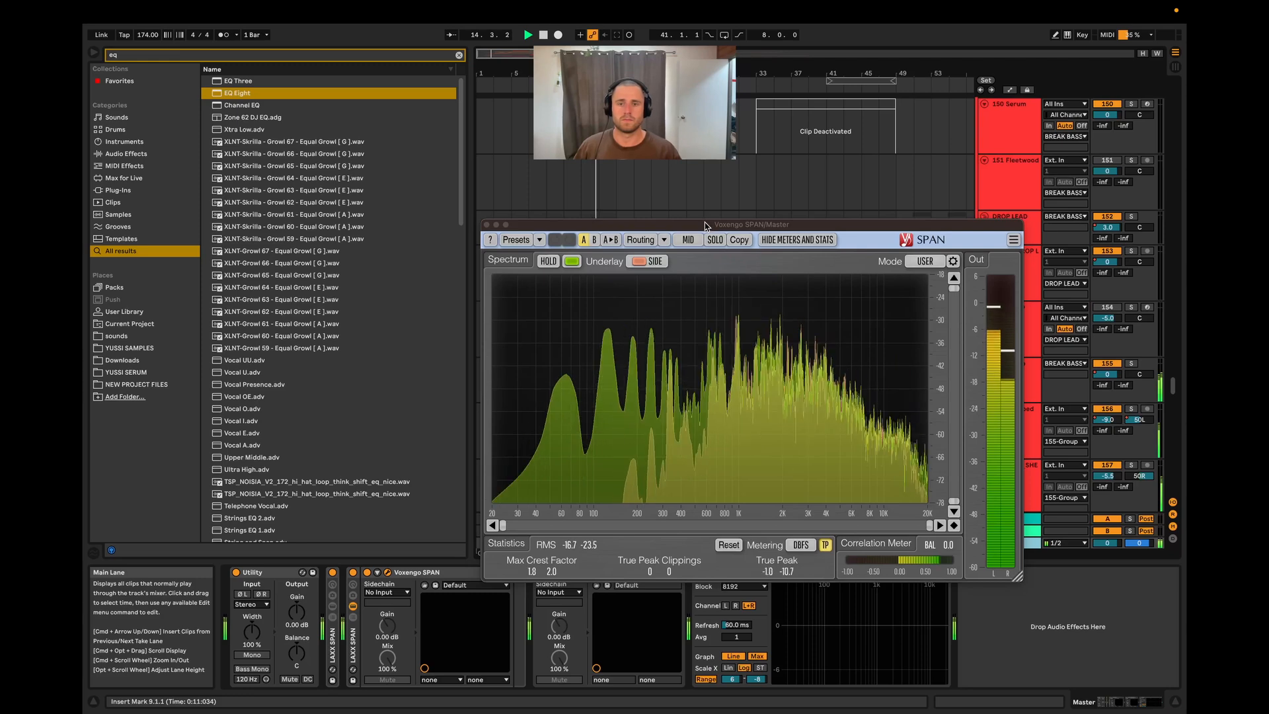
left_click_drag(706, 219, 686, 222)
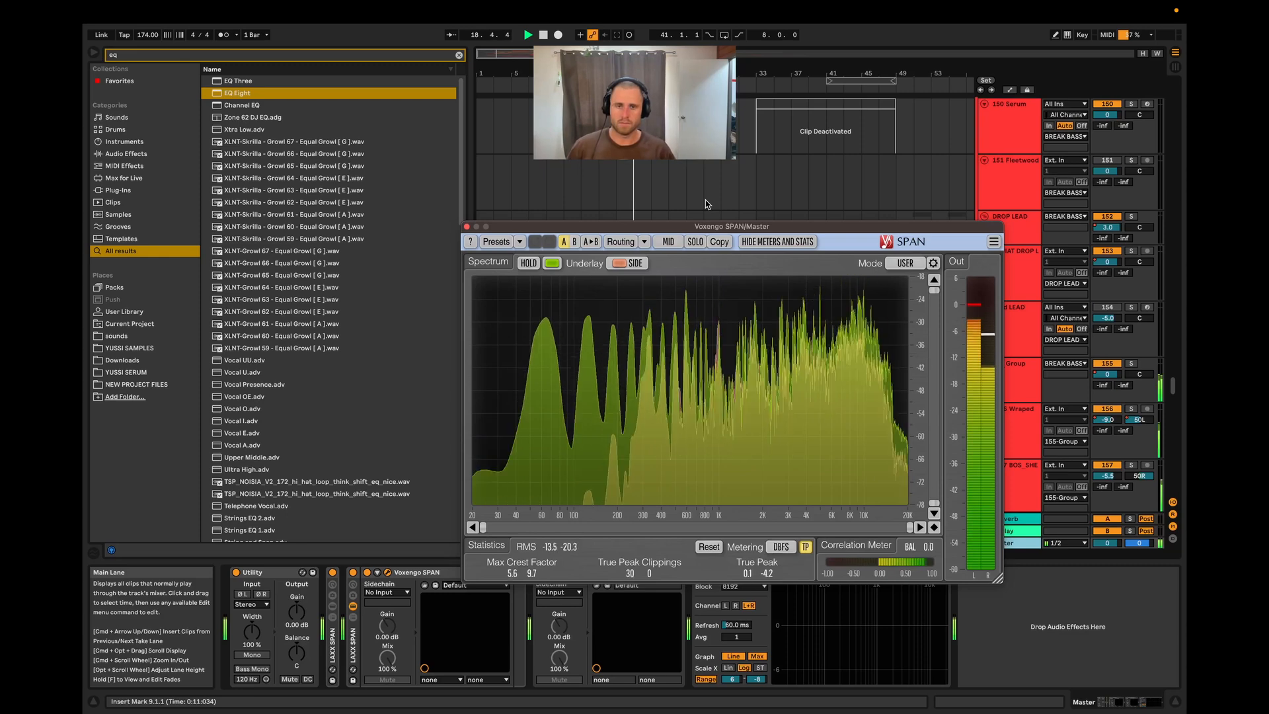
left_click(467, 226)
- Examine the intro's arrangement tracks up to the isolated vocal clips in the MAIN VOOOC group during playback
scroll(713, 397, "up", 4)
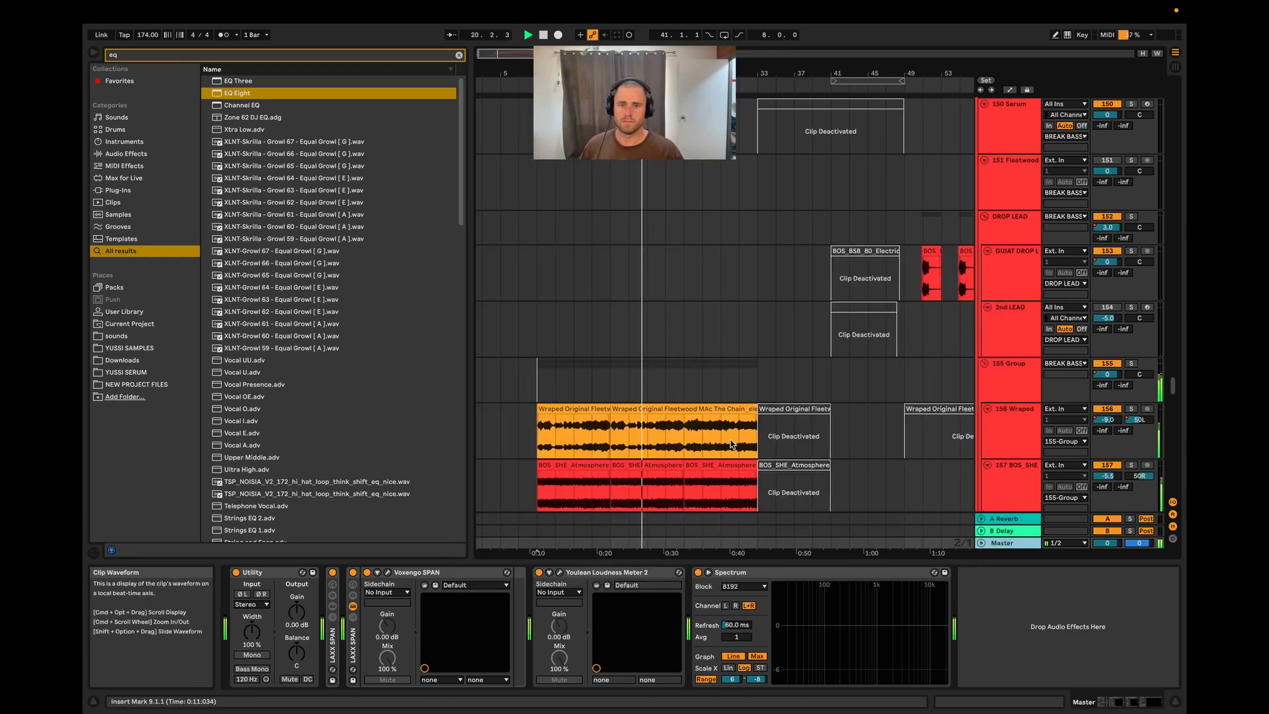
scroll(655, 410, "down", 4)
scroll(661, 312, "up", 10)
scroll(661, 310, "up", 15)
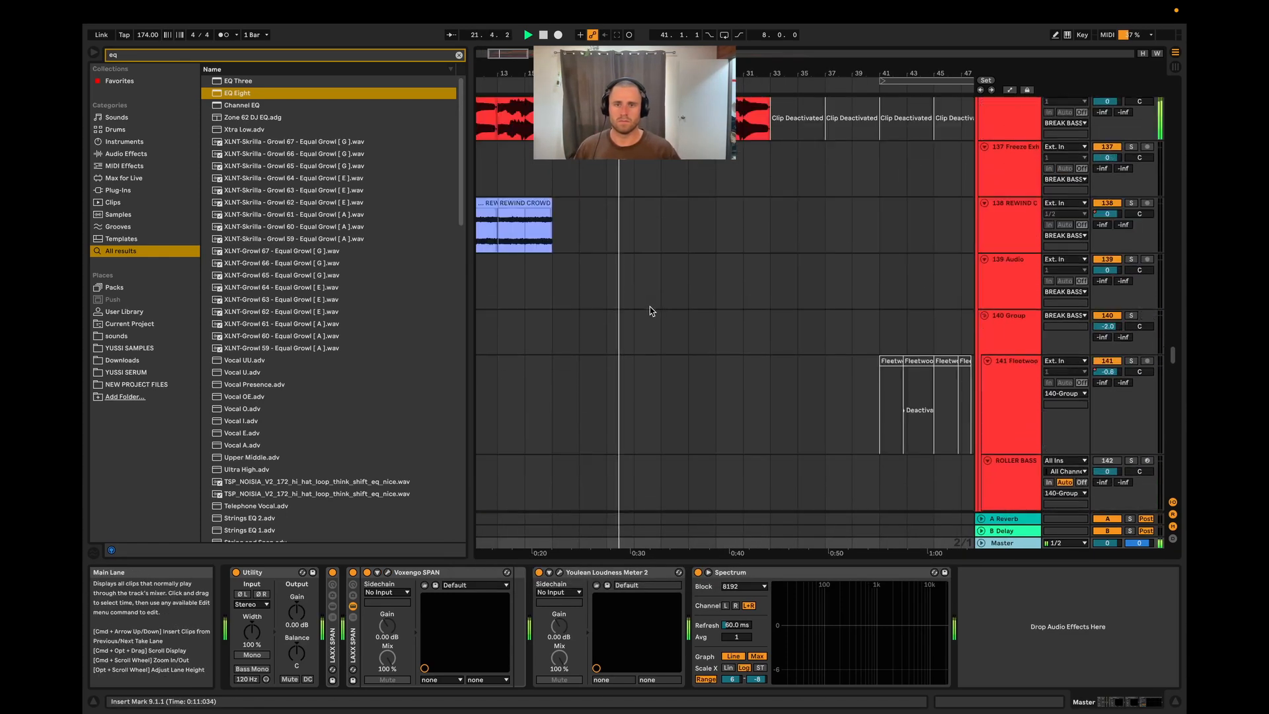
scroll(646, 296, "up", 12)
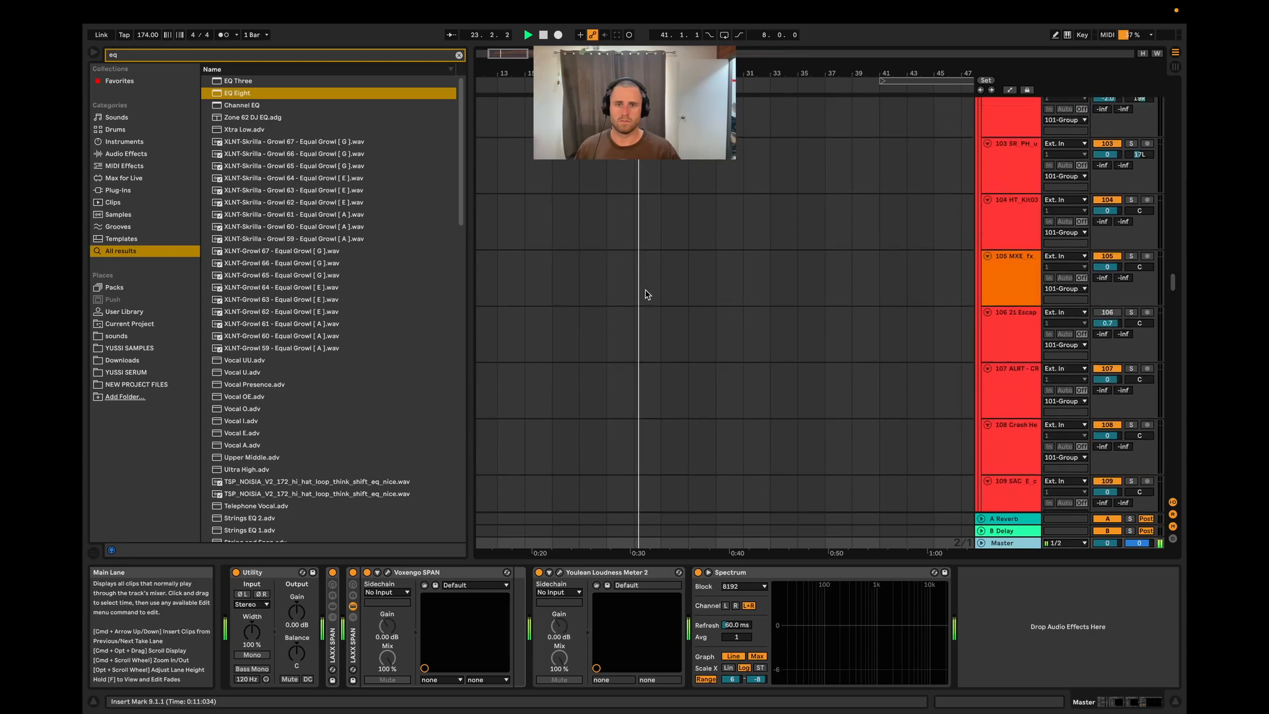
scroll(770, 380, "up", 11)
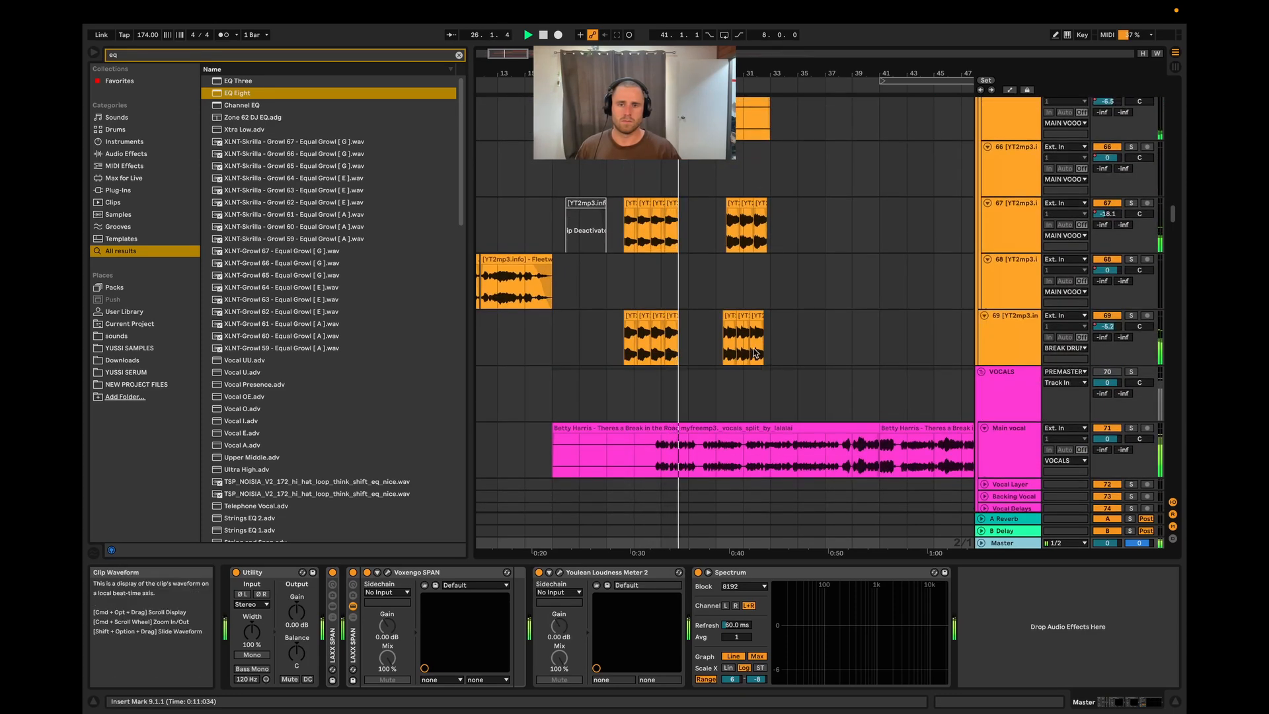
scroll(743, 337, "up", 6)
scroll(727, 284, "up", 4)
scroll(635, 331, "up", 3)
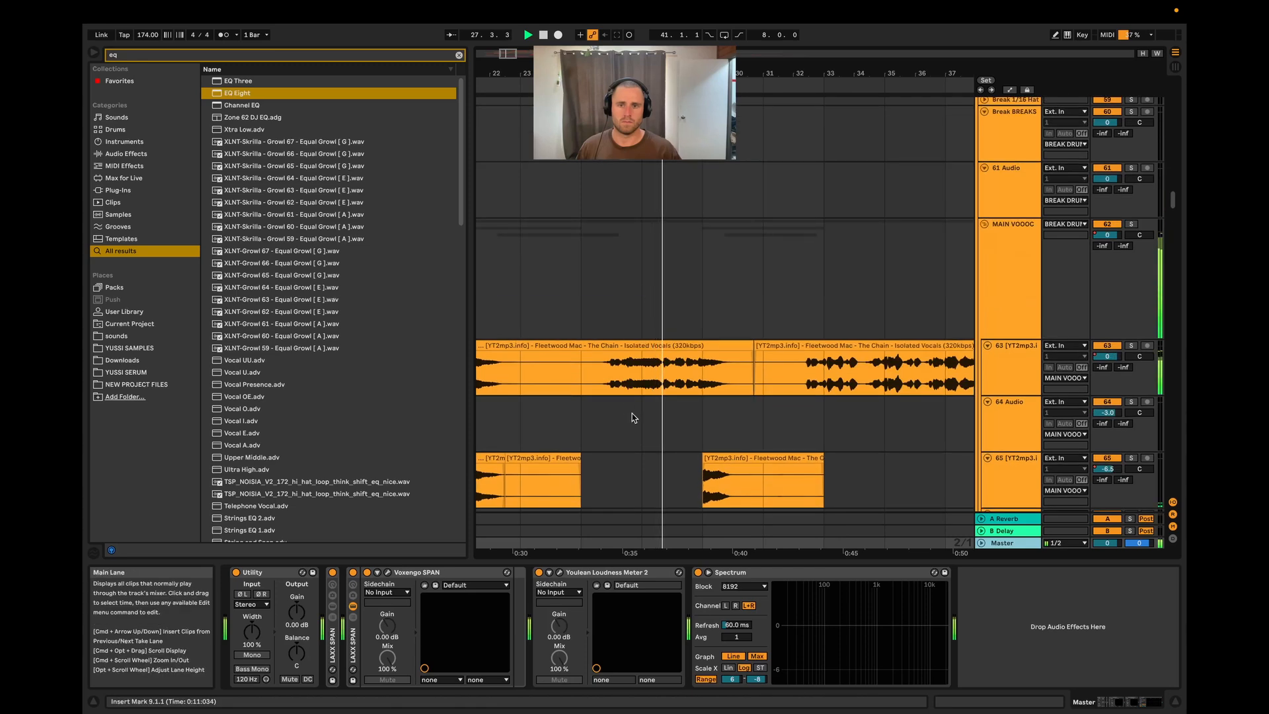
scroll(632, 414, "down", 4)
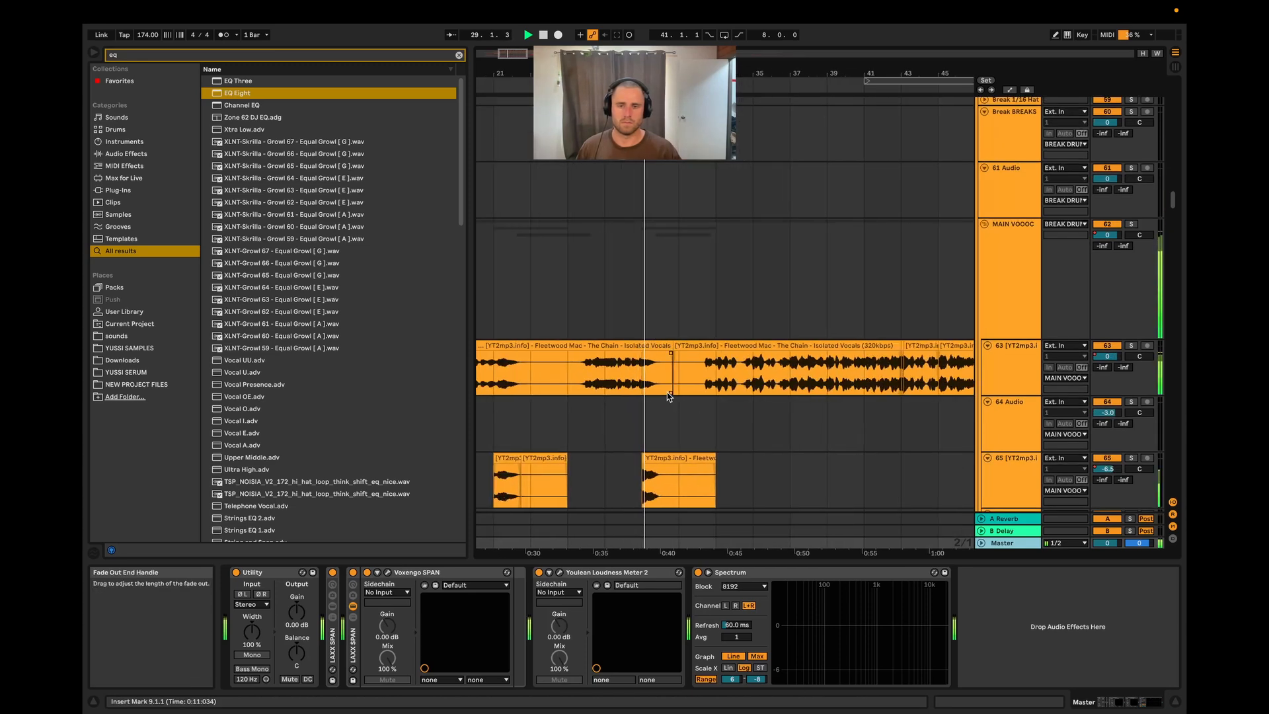
scroll(704, 390, "down", 1)
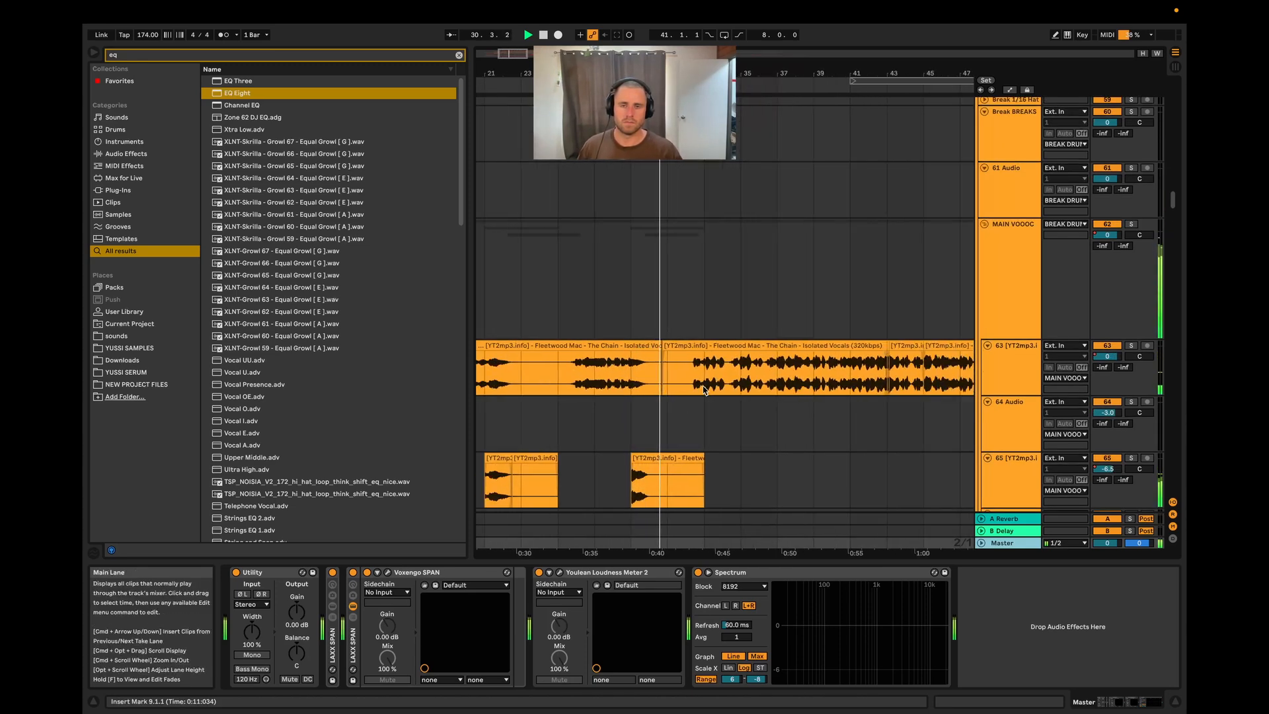
scroll(727, 392, "up", 3)
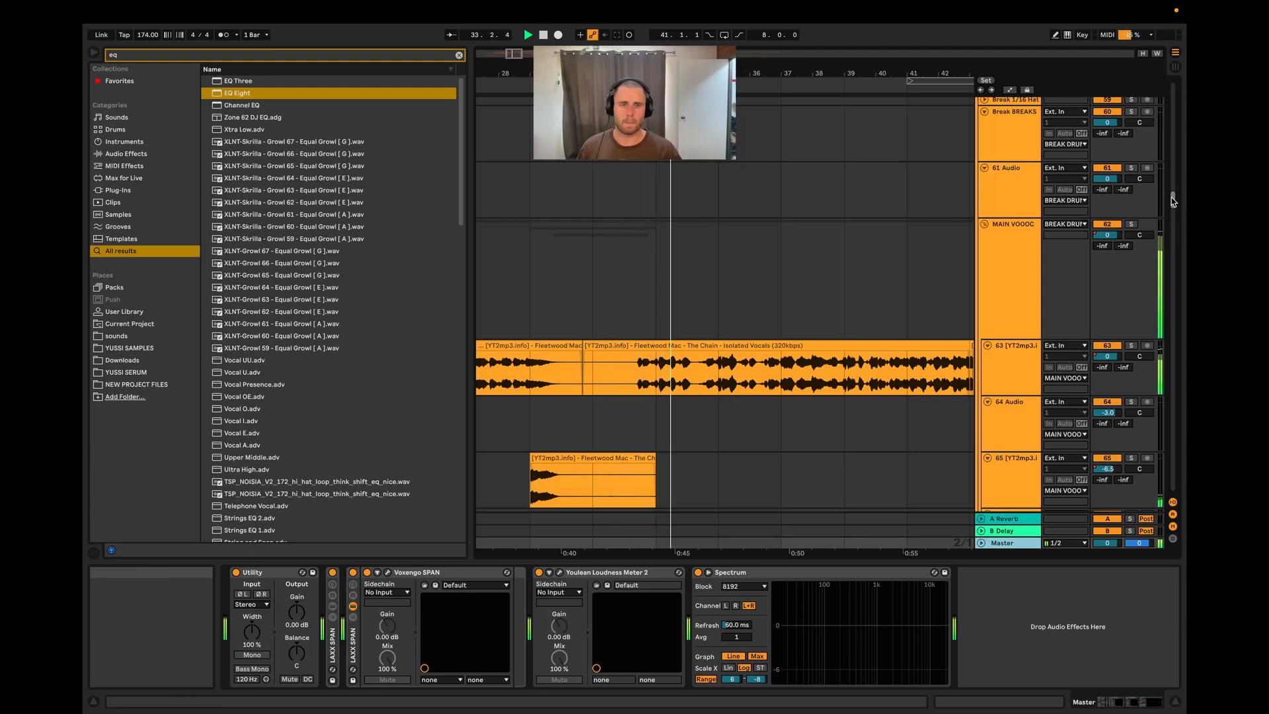
- Inspect the notes of the MIDI clip at bar 37 on track 135 Instrument and return to the device chain
left_click_drag(1172, 200, 1155, 346)
scroll(870, 384, "up", 2)
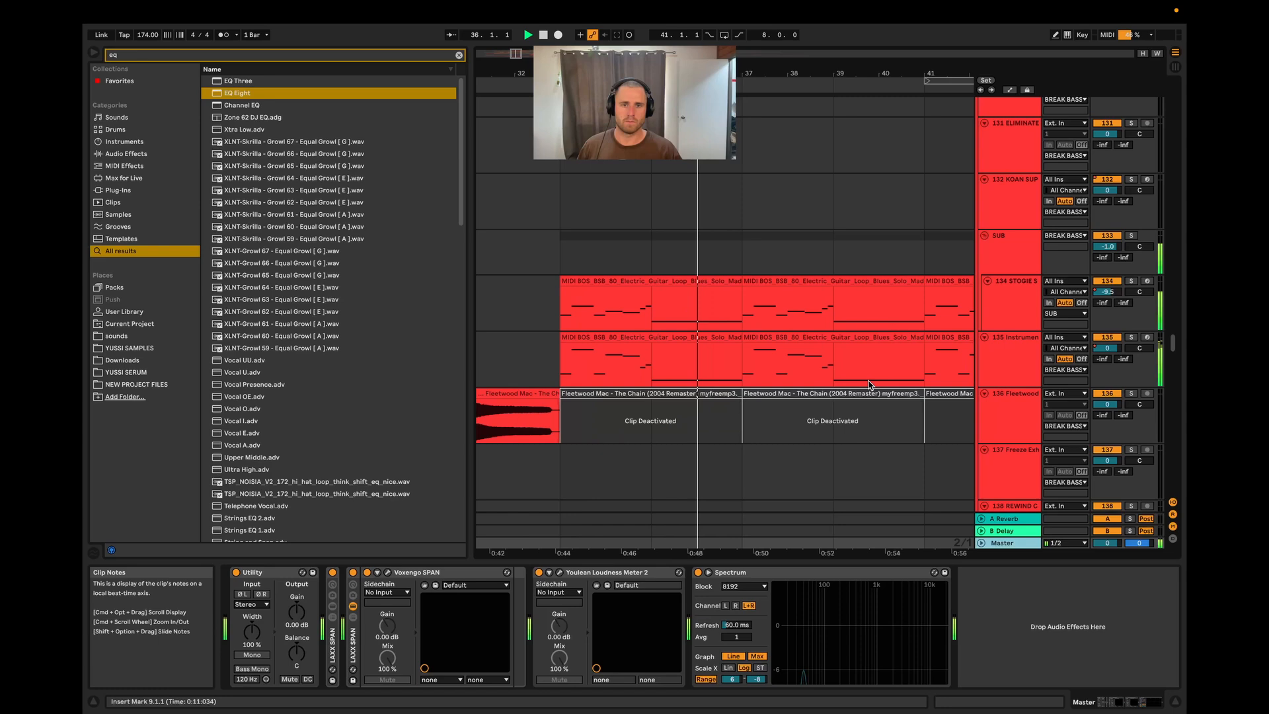
double_click(789, 341)
scroll(831, 527, "down", 4)
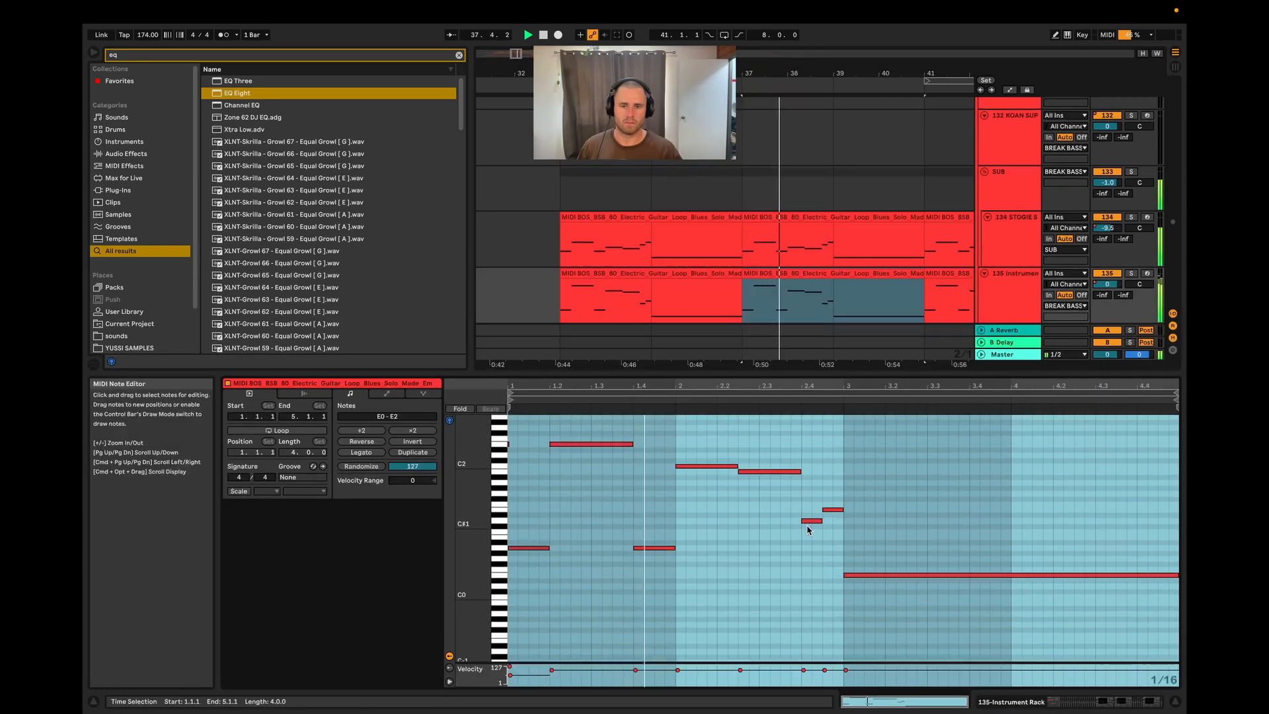
scroll(873, 521, "up", 3)
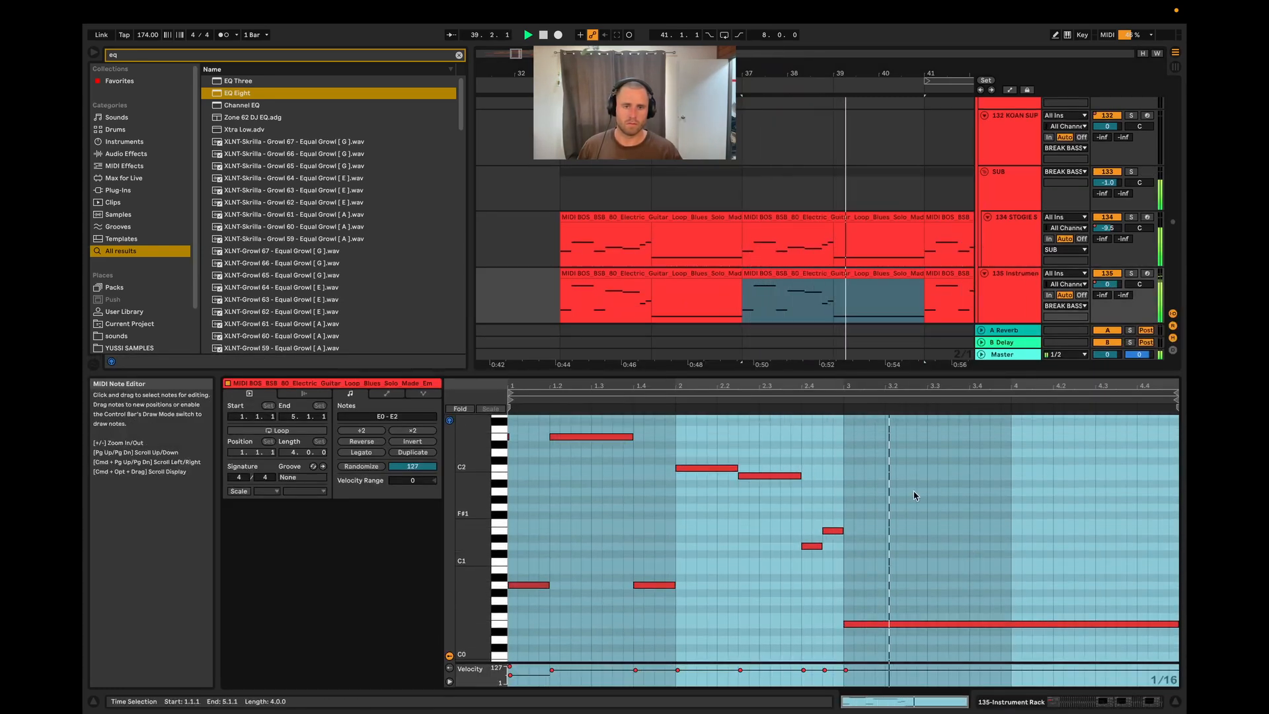
scroll(653, 259, "down", 5)
key("shift+Tab")
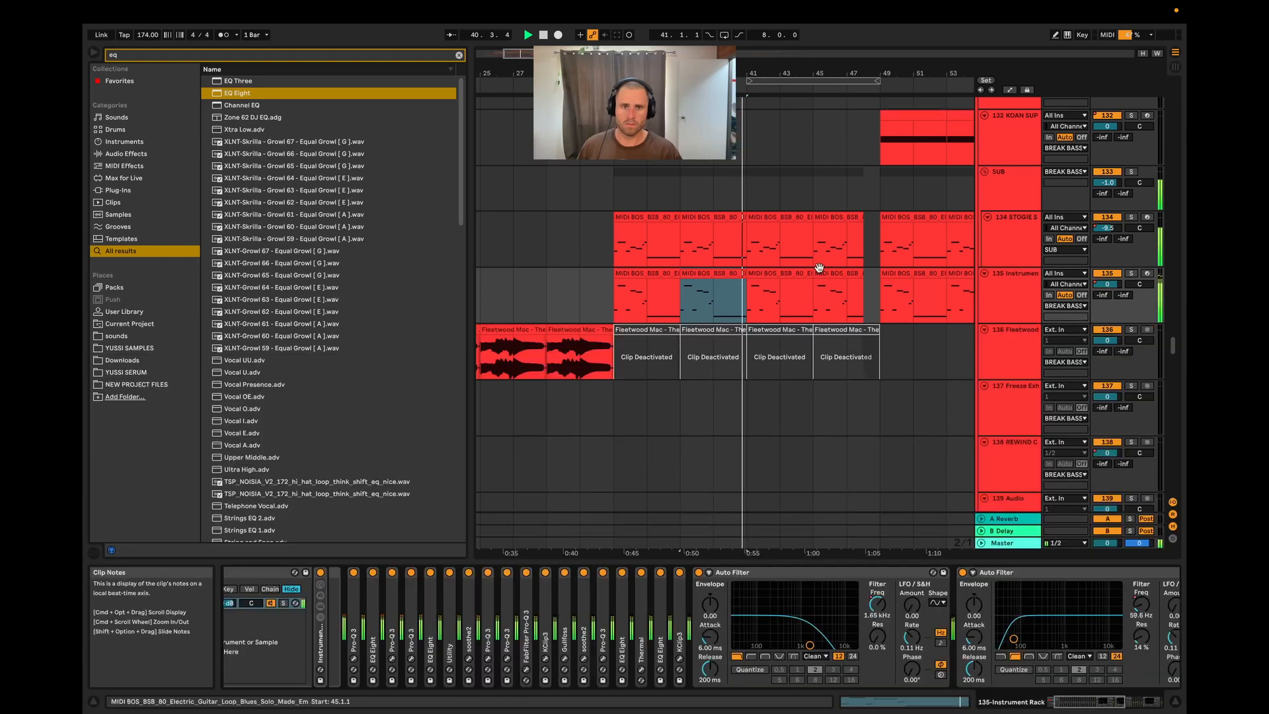
- Examine the drum build before the drop across the drum tracks, including the drum loops, kick roll and MIDI triggers
scroll(820, 267, "down", 5)
left_click_drag(1173, 352, 1169, 138)
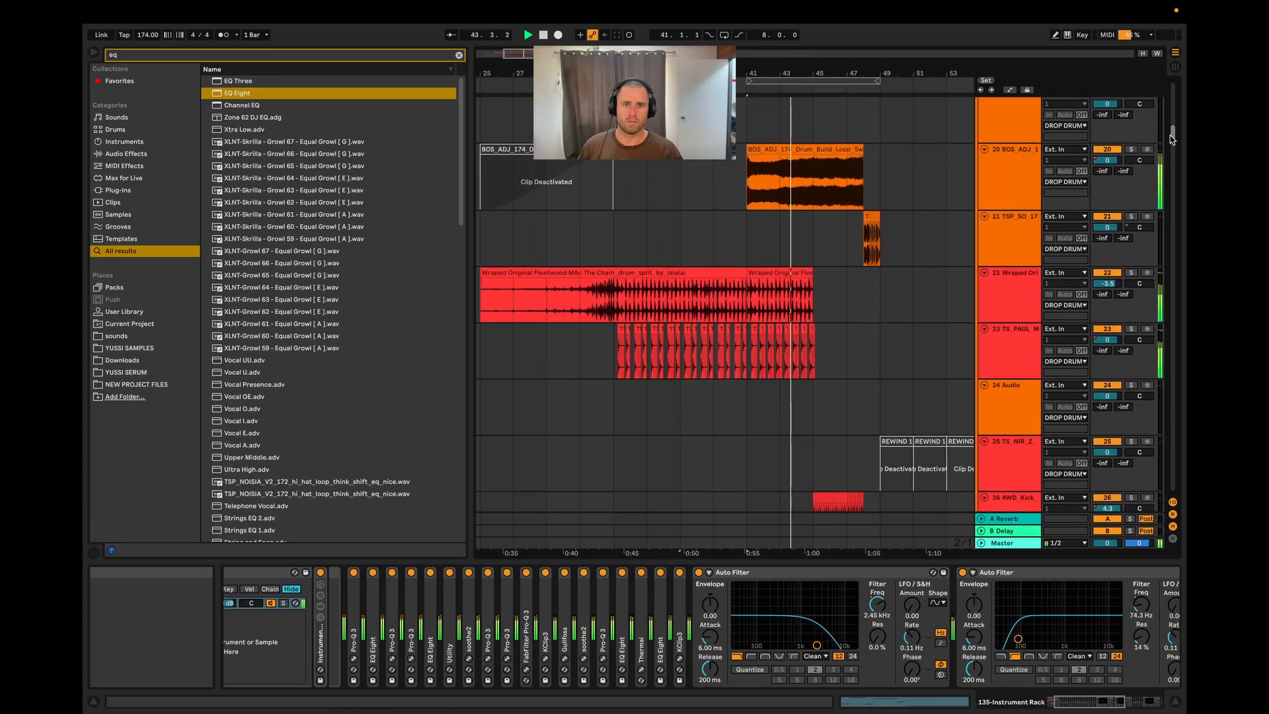
scroll(761, 284, "up", 5)
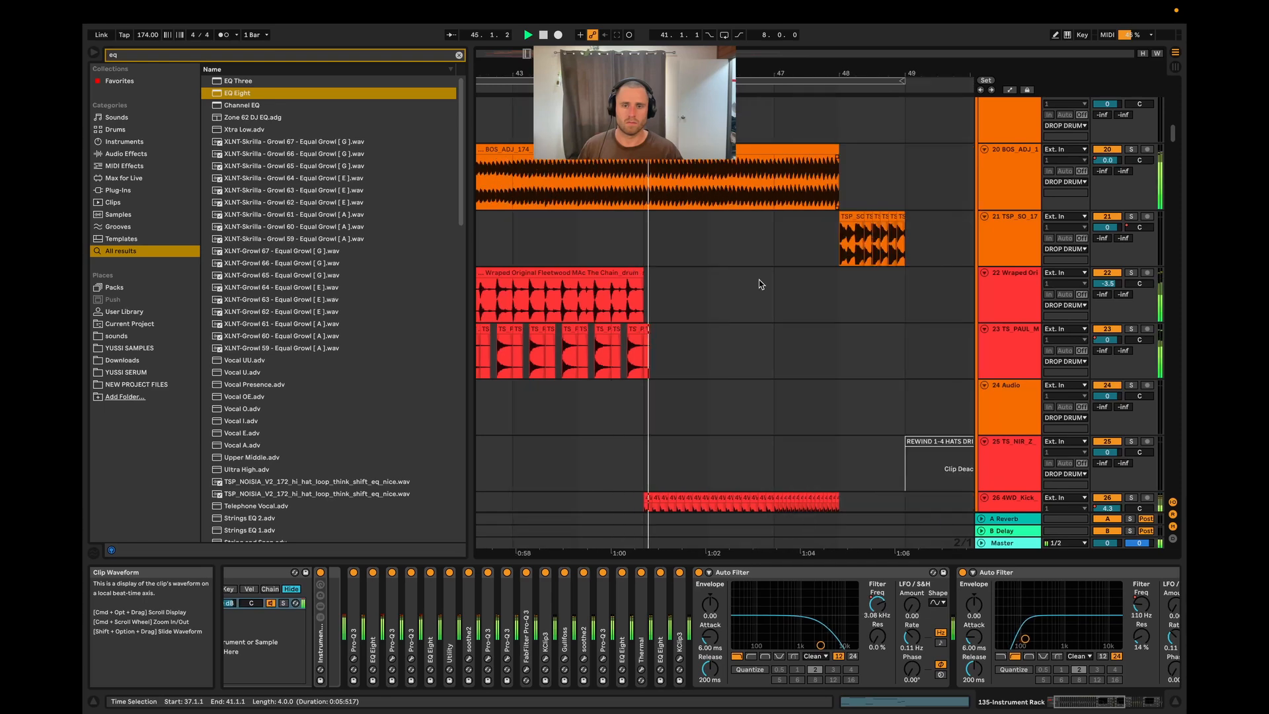
scroll(753, 291, "down", 5)
scroll(732, 302, "up", 3)
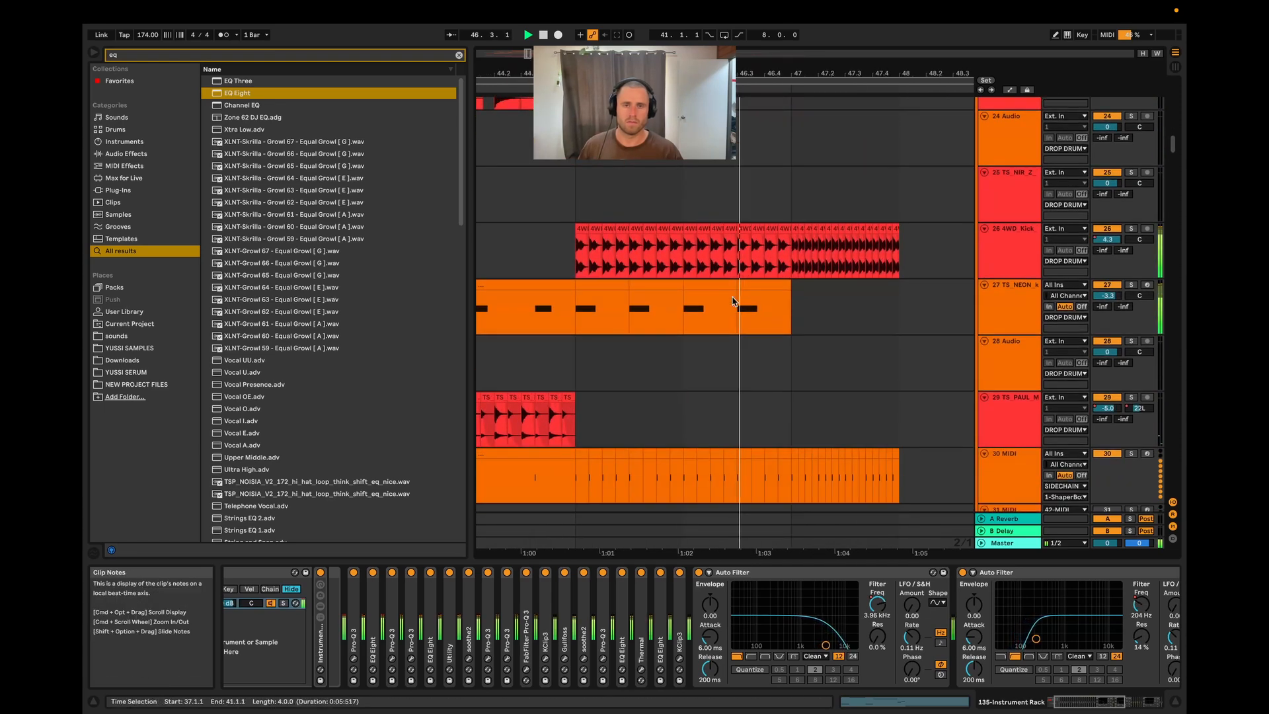
scroll(863, 299, "down", 8)
scroll(952, 357, "up", 4)
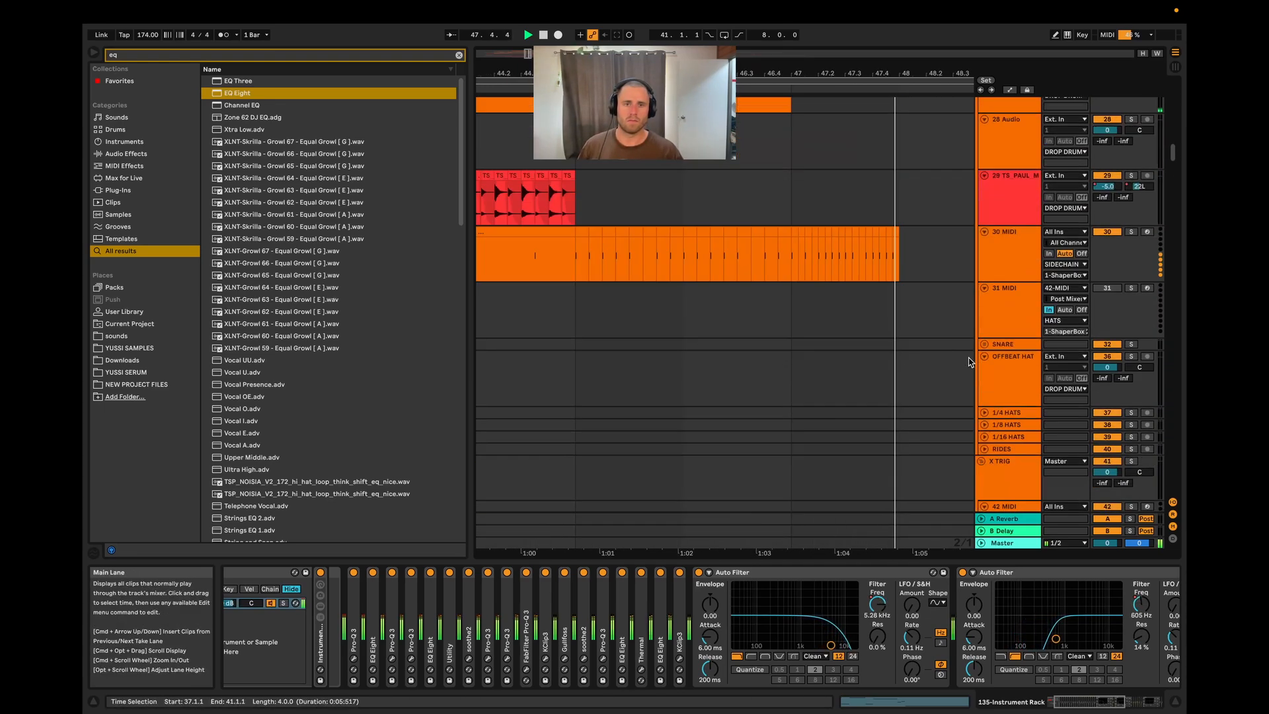
scroll(969, 363, "up", 1)
scroll(700, 309, "down", 4)
scroll(855, 359, "up", 8)
scroll(807, 374, "up", 5)
scroll(608, 353, "down", 4)
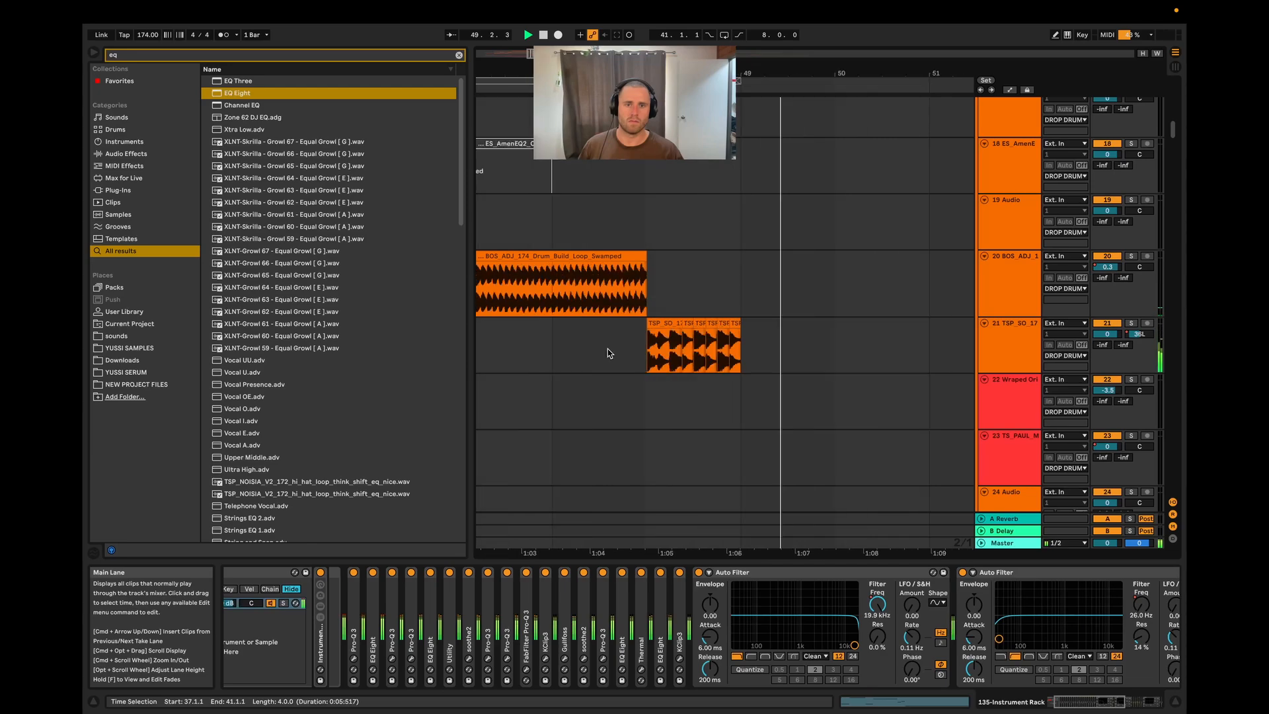
scroll(608, 353, "down", 3)
scroll(858, 346, "down", 10)
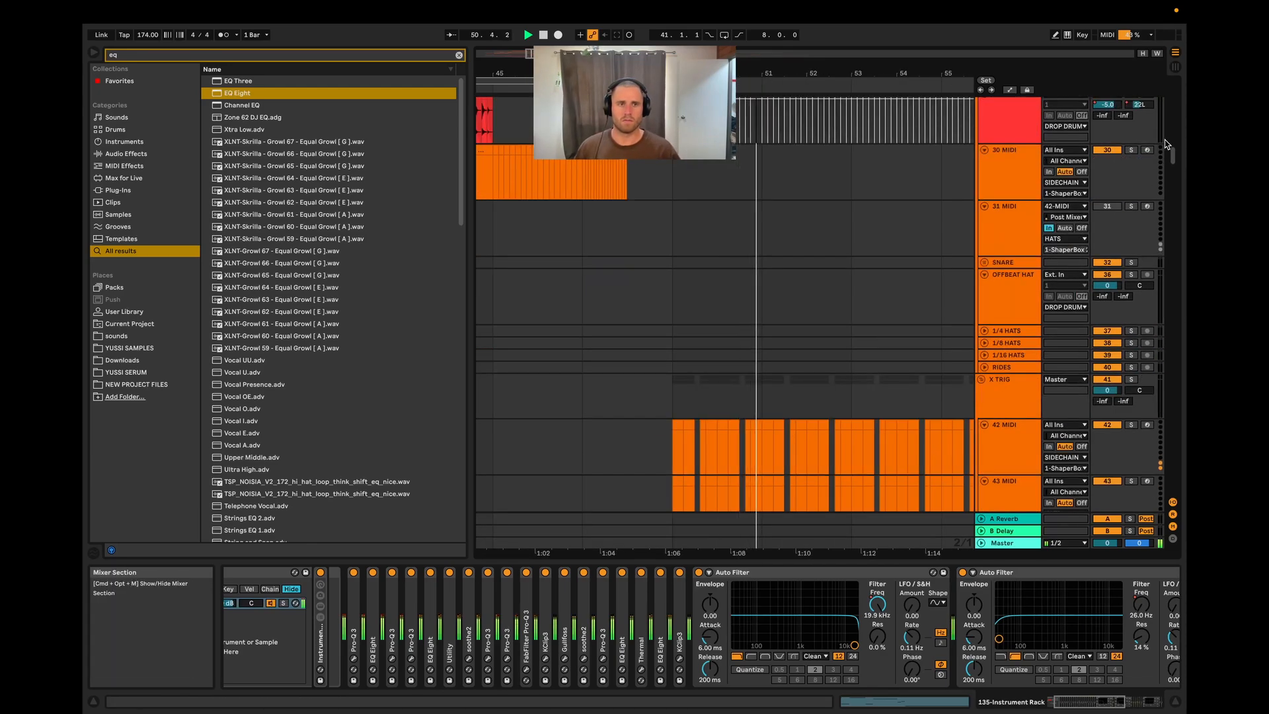
- Inspect the notes of the MIDI clip at bar 57 on track 135 Instrument and return to the device chain
left_click_drag(1166, 144, 1153, 316)
scroll(528, 300, "down", 3)
scroll(843, 336, "down", 5)
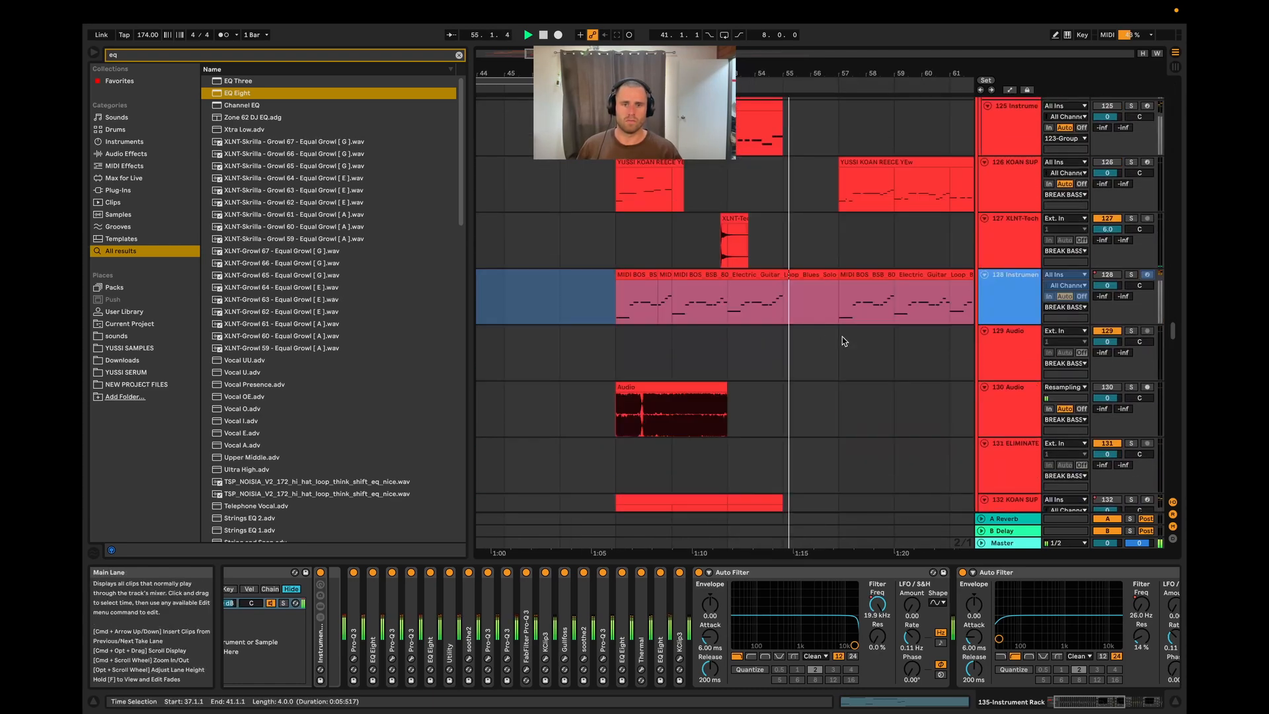
scroll(842, 336, "down", 5)
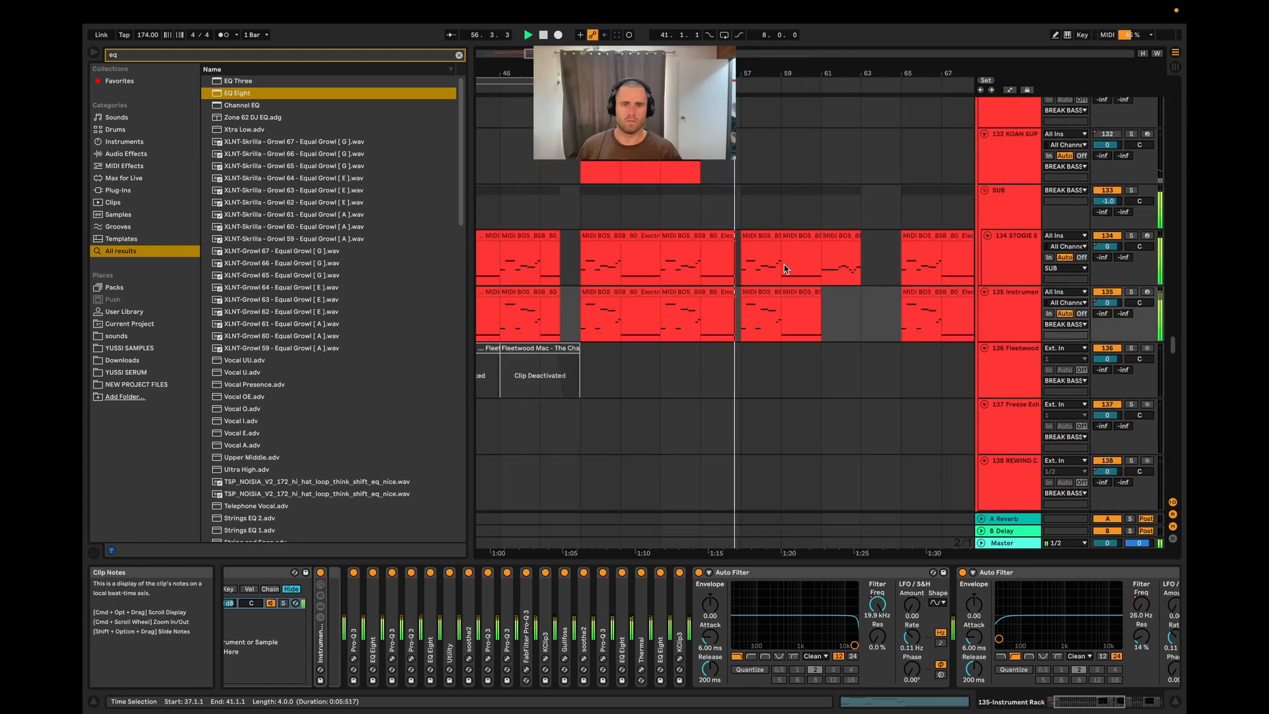
scroll(784, 268, "up", 3)
double_click(753, 311)
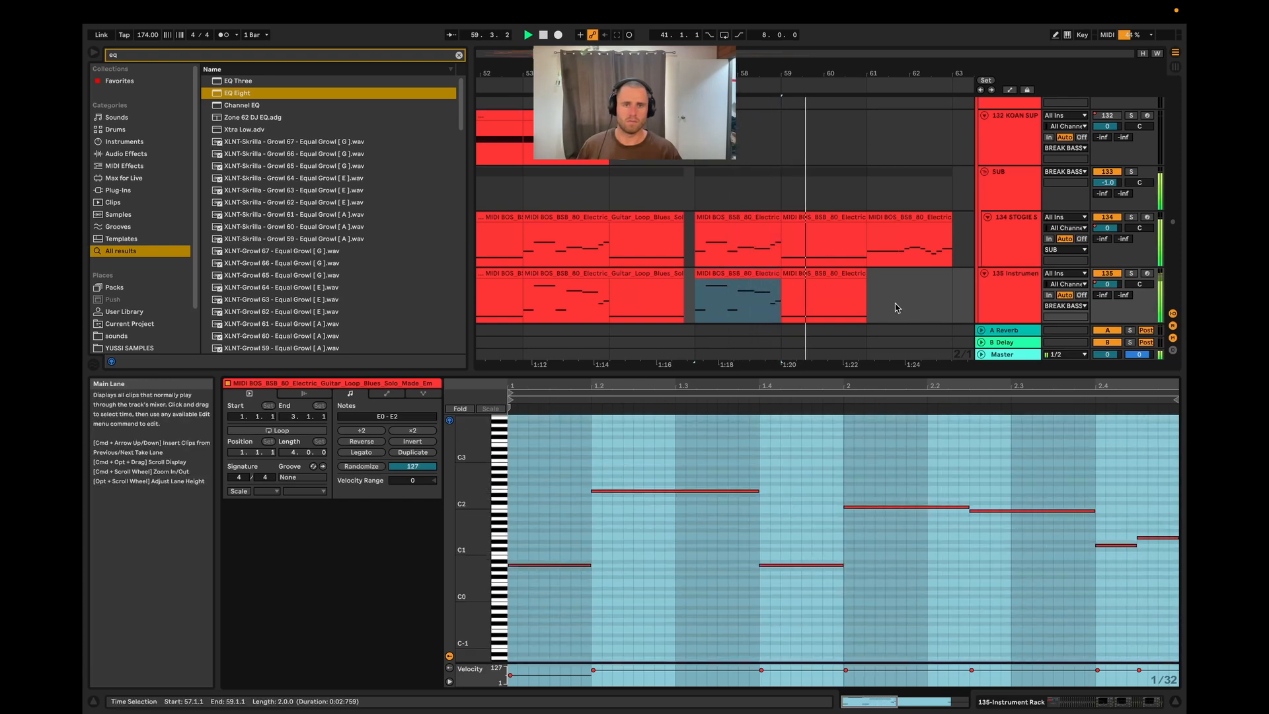
key("shift+Tab")
- Examine the Fleetwood Mac bass clip at bar 61 on track 141 and the MIDI clips following it on track 143
scroll(874, 309, "down", 8)
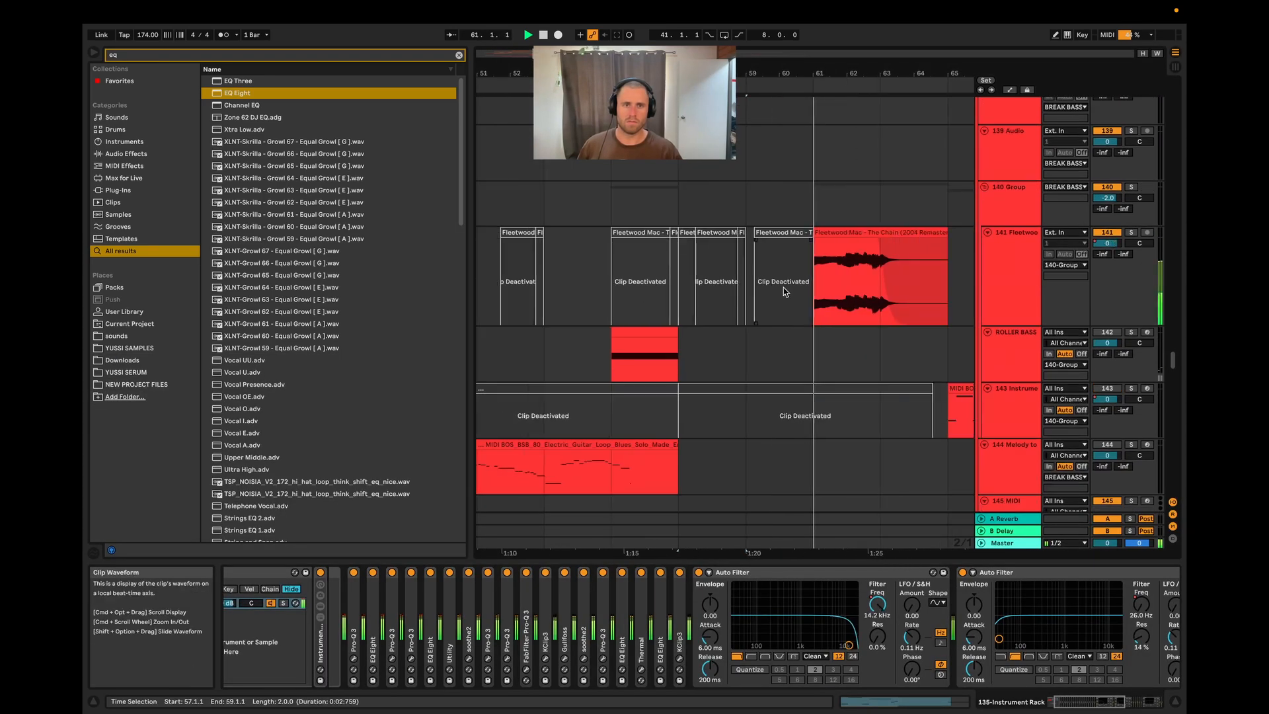
scroll(855, 303, "up", 4)
scroll(914, 308, "up", 5)
scroll(871, 311, "up", 2)
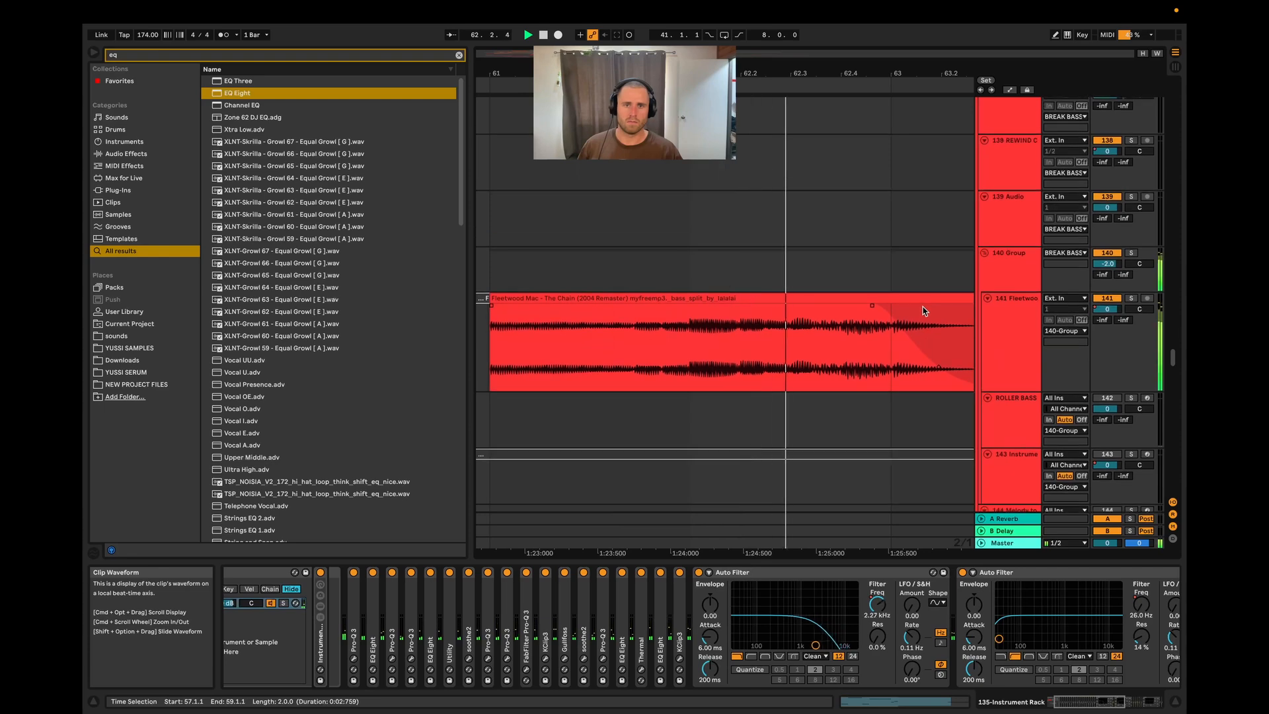
scroll(871, 312, "down", 6)
scroll(702, 365, "down", 3)
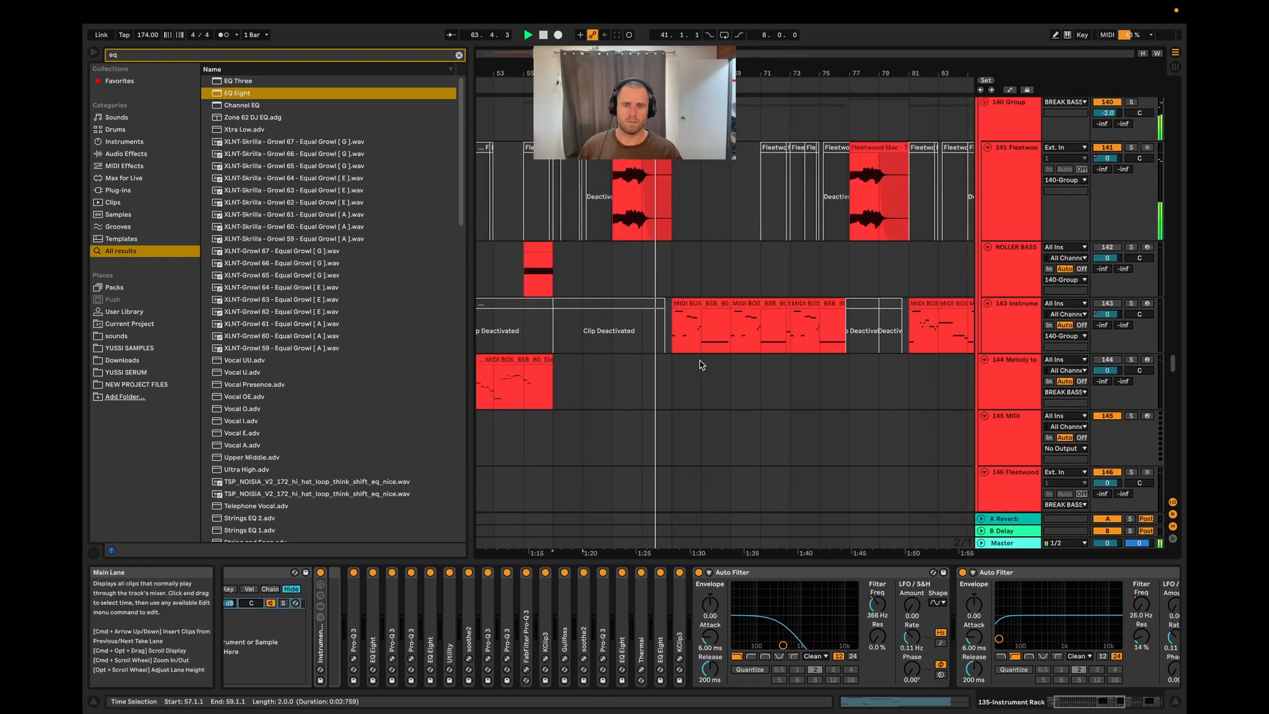
scroll(688, 330, "up", 5)
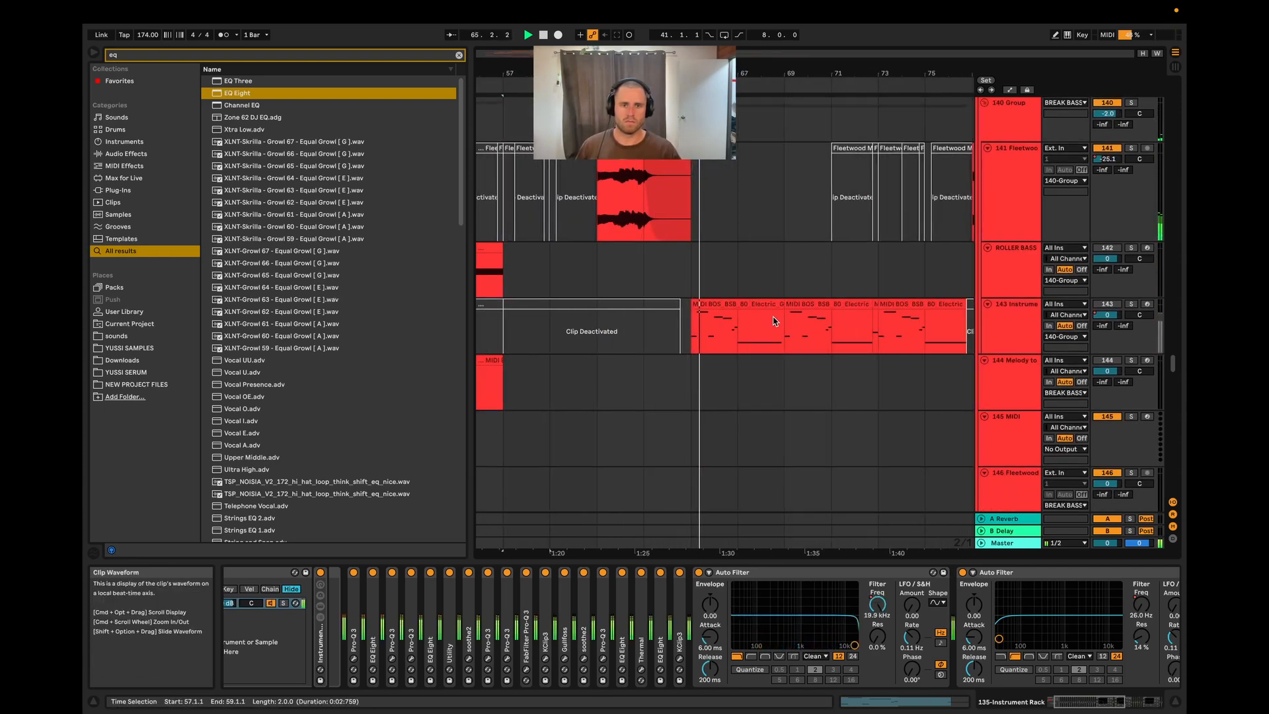
- Sweep the first Auto Filter's cutoff on track 135 Instrument down to 1.22 kHz and up to 13.1 kHz, and re-enable the overridden automation
scroll(783, 316, "up", 4)
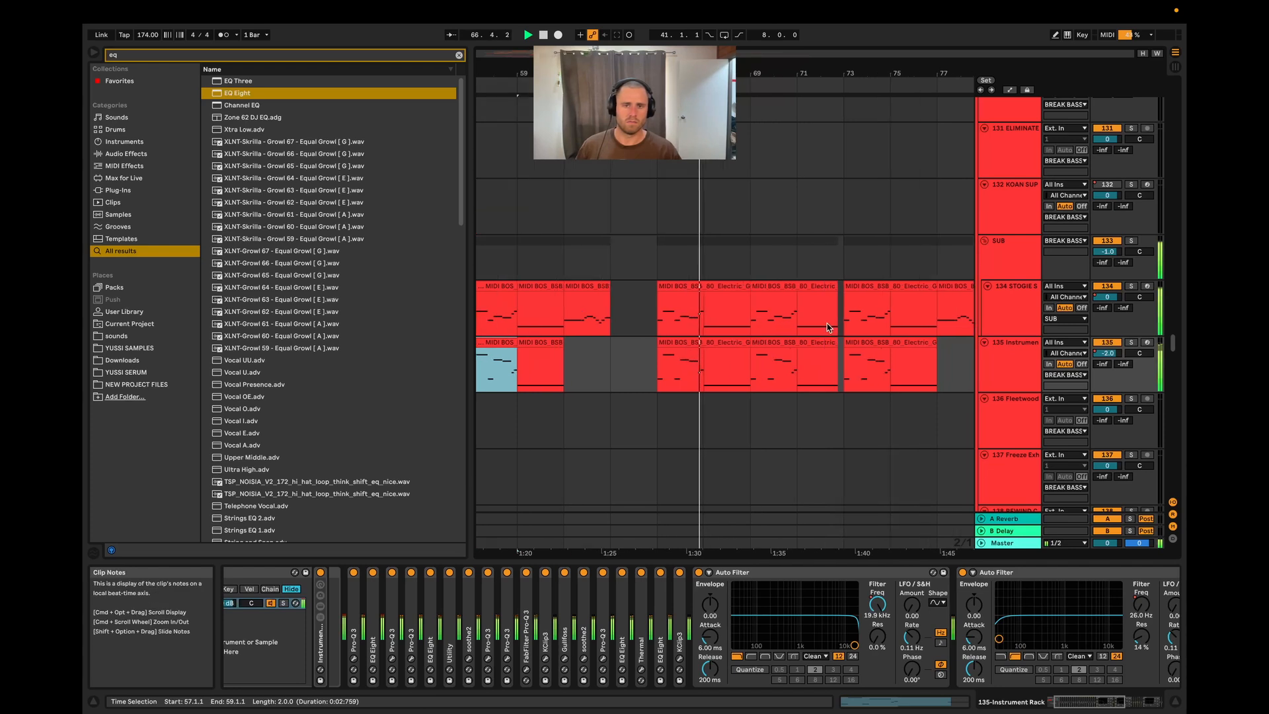
scroll(796, 328, "up", 2)
scroll(798, 330, "down", 3)
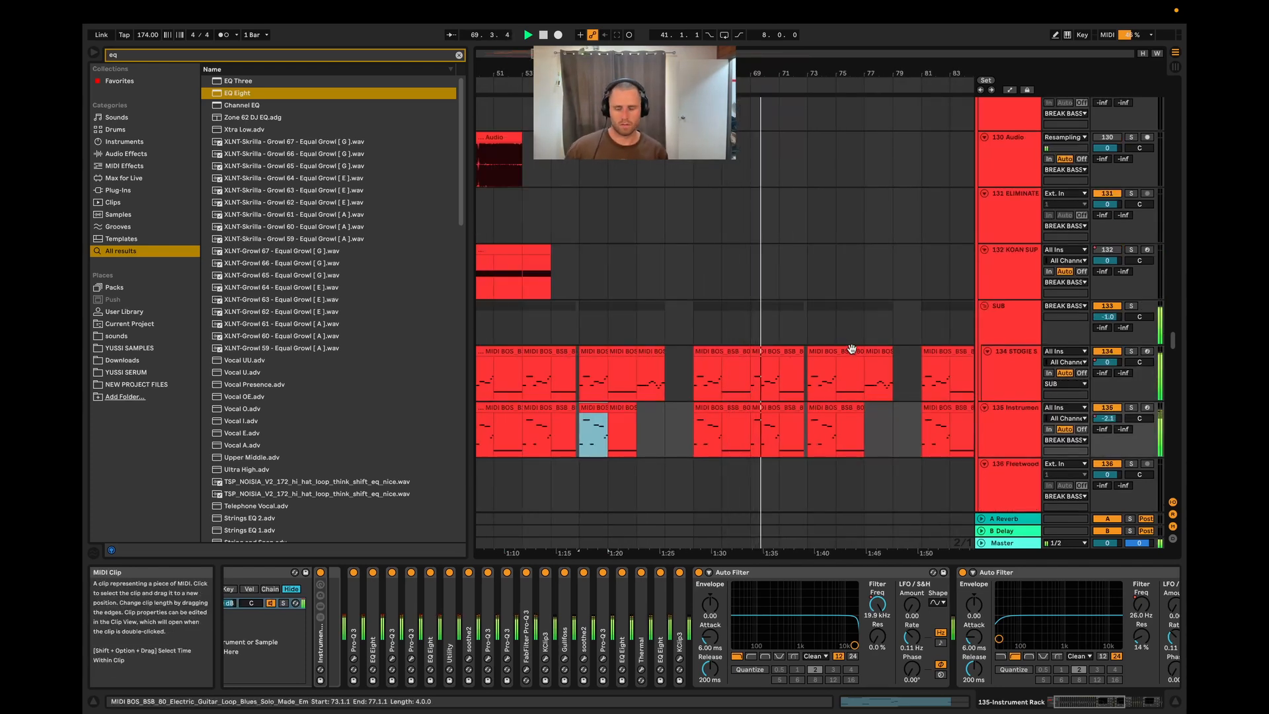
scroll(851, 349, "down", 2)
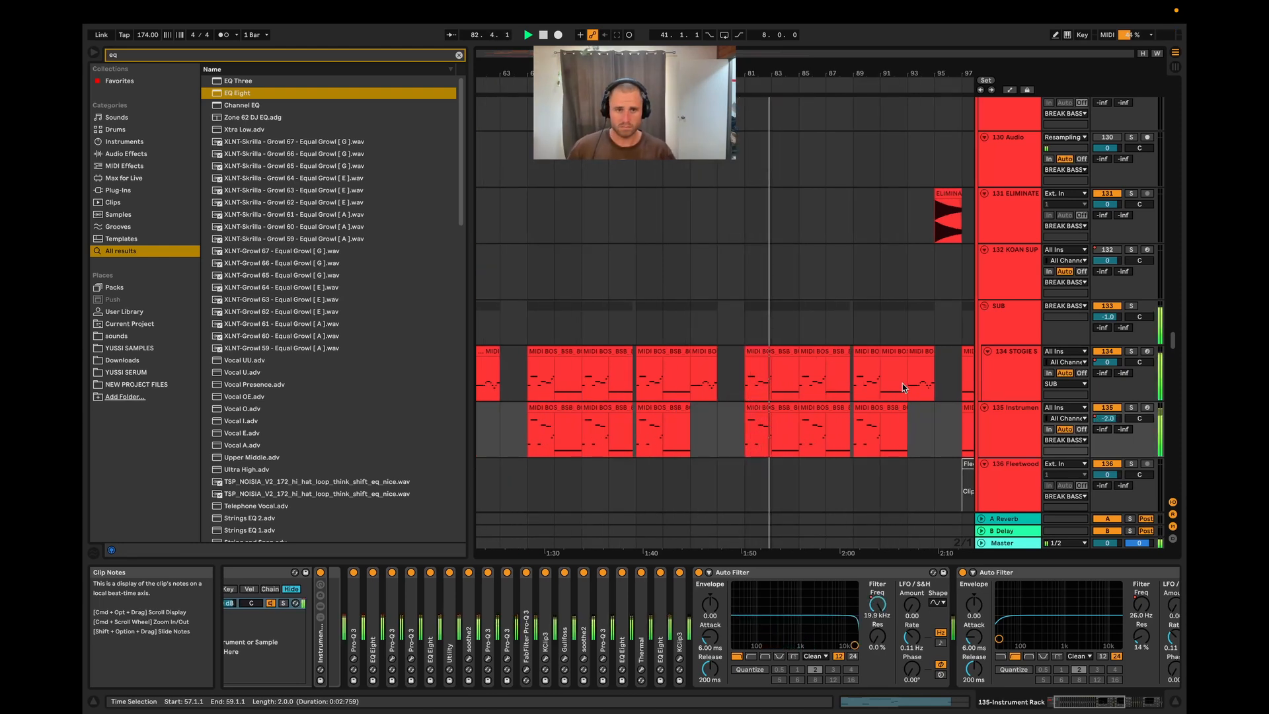
left_click(1017, 404)
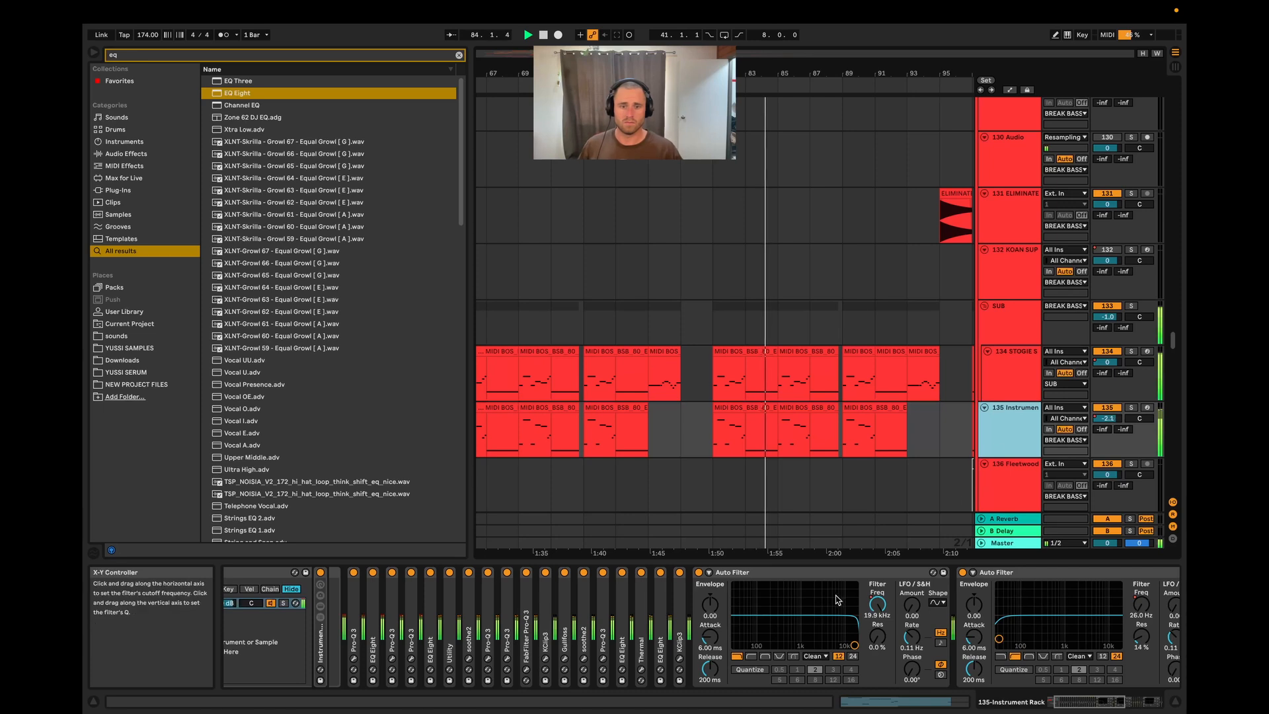
mouse_move(878, 604)
left_mouse_down()
mouse_move(877, 625)
mouse_move(877, 599)
left_mouse_up()
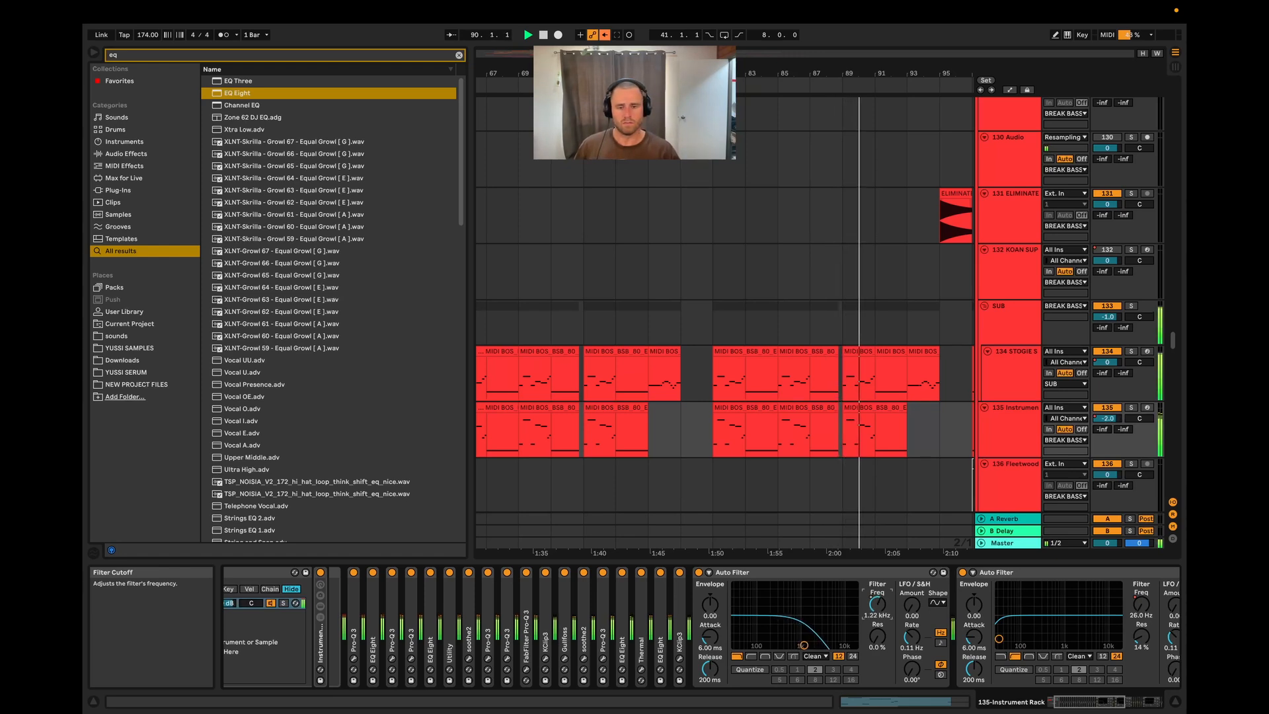
left_click_drag(878, 604, 877, 572)
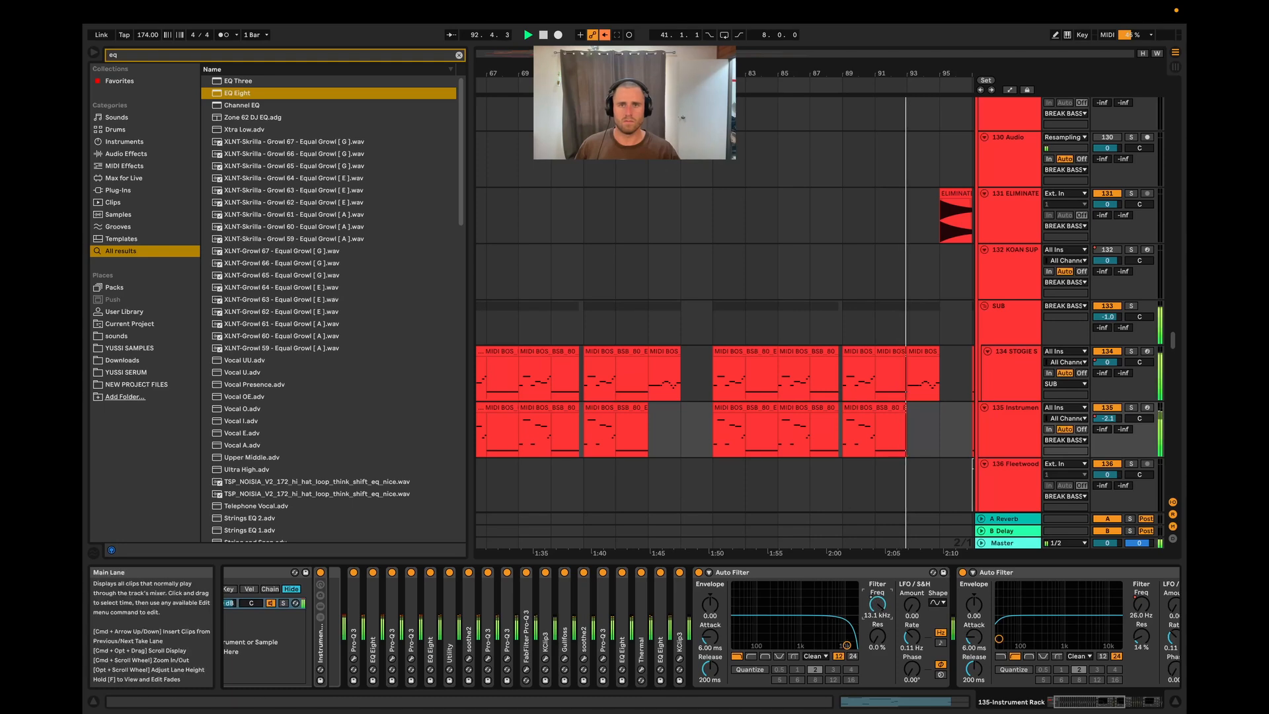
left_click(605, 36)
scroll(652, 399, "down", 3)
scroll(895, 433, "down", 3)
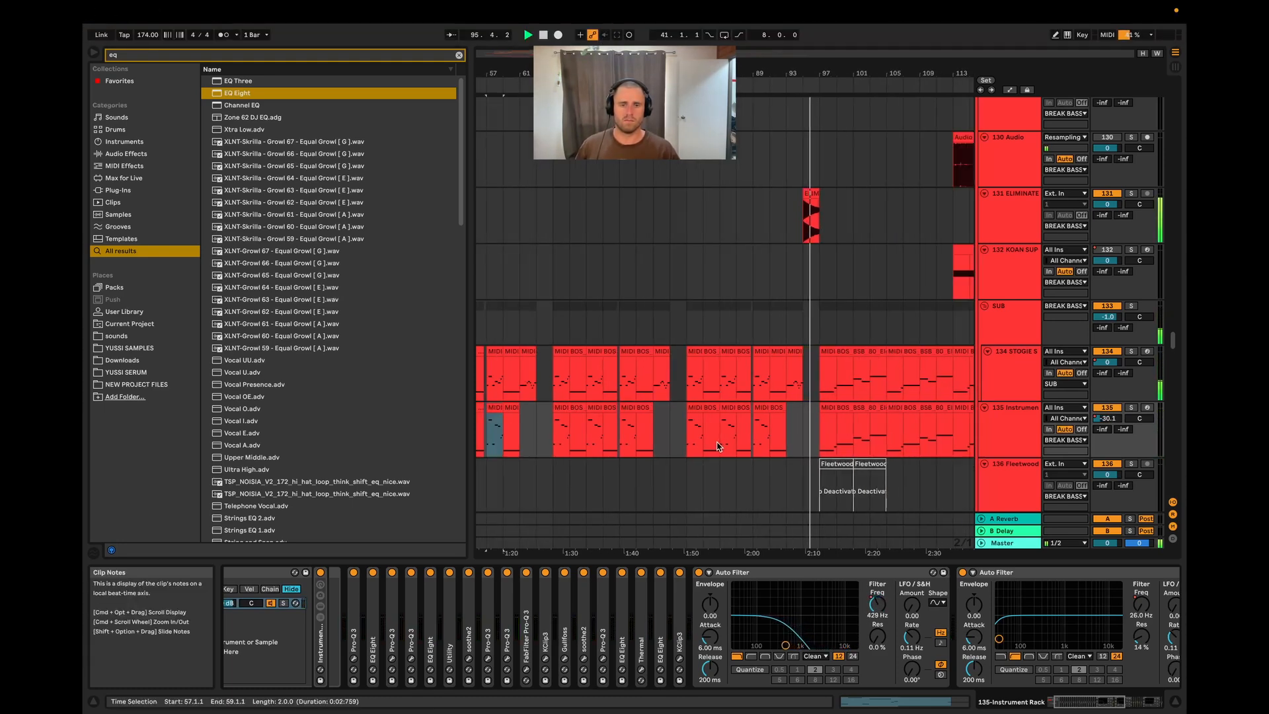
- Follow the second drop's bass clips, then check the Master track's loudness in Youlean Loudness Meter 2 and close the meter
scroll(867, 438, "up", 5)
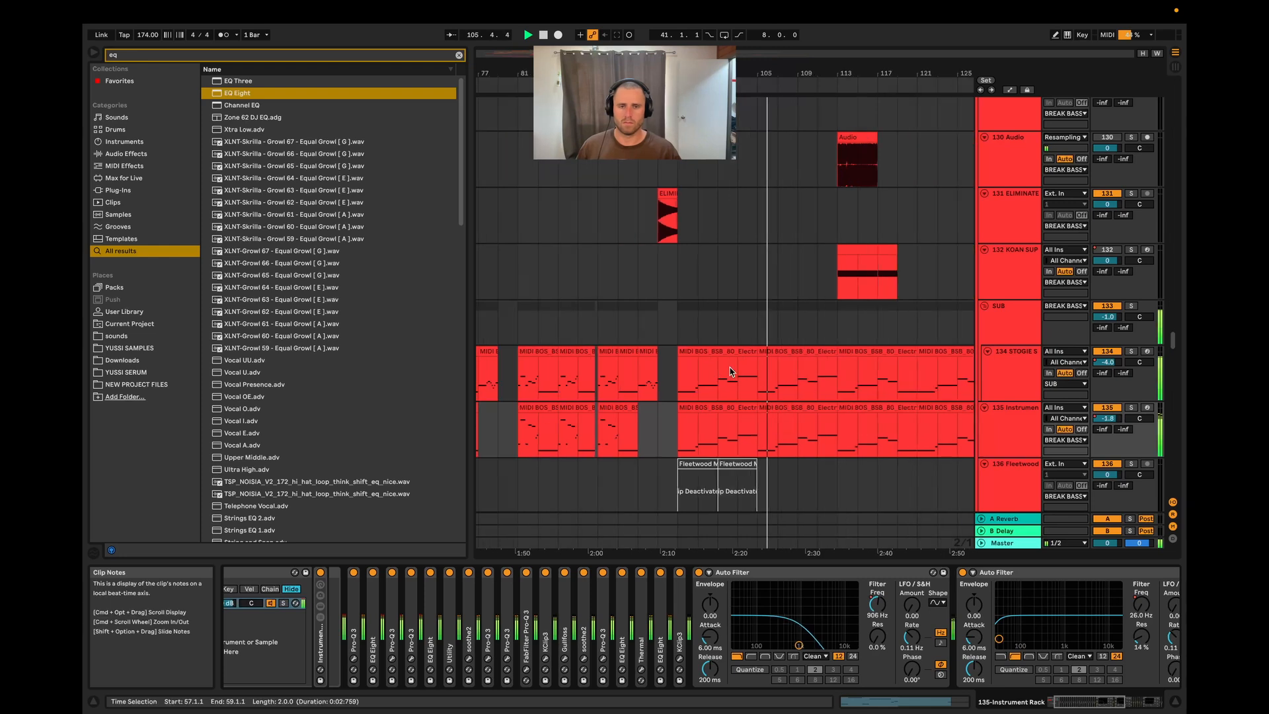
scroll(837, 453, "up", 3)
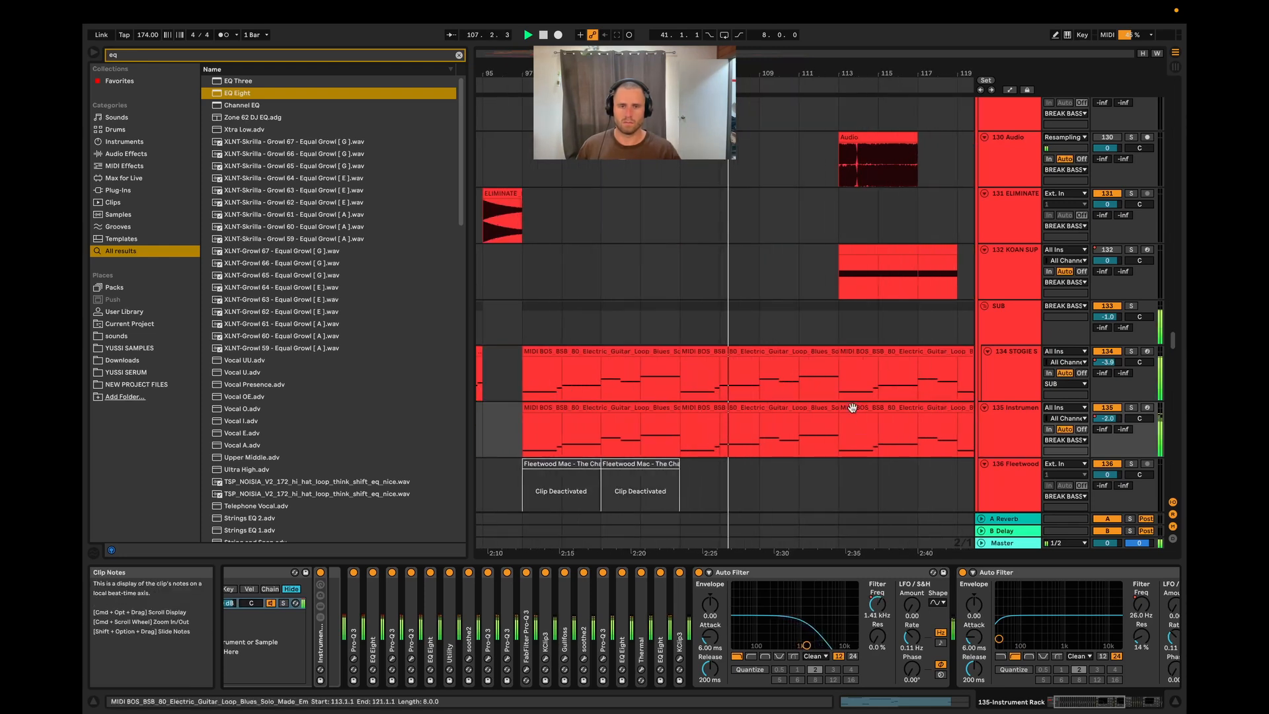
scroll(842, 372, "down", 5)
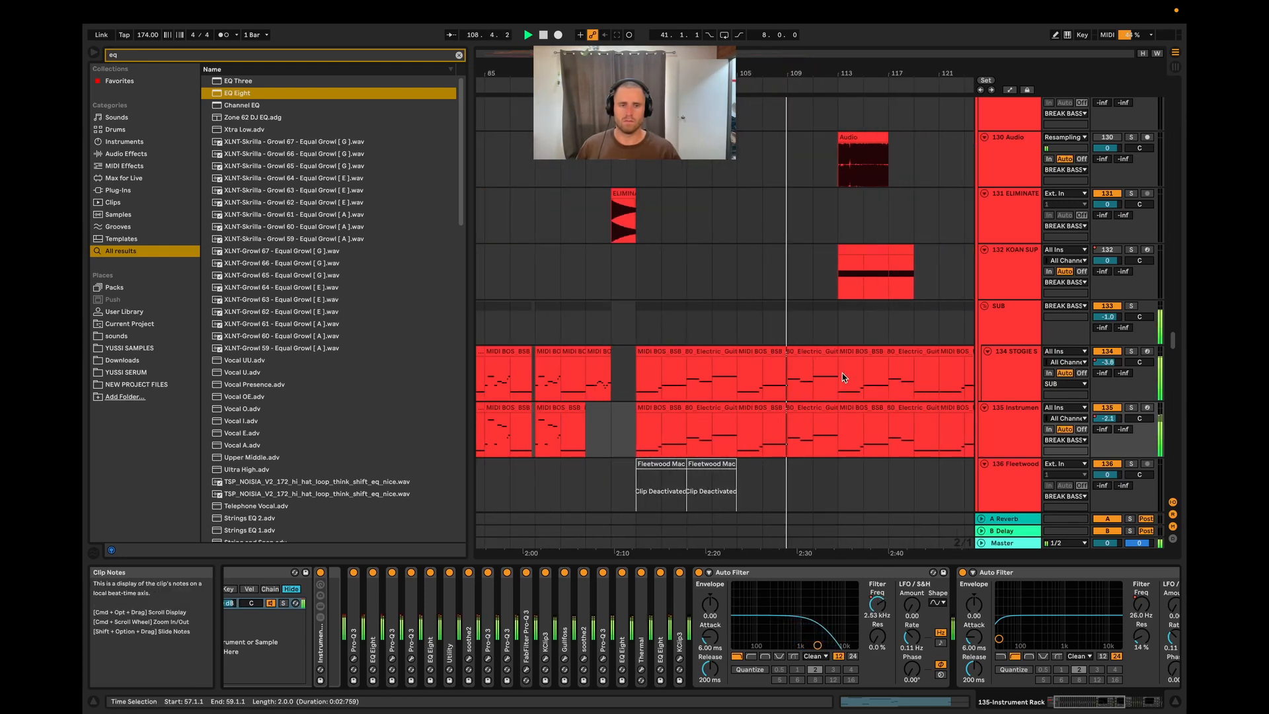
left_click(1001, 543)
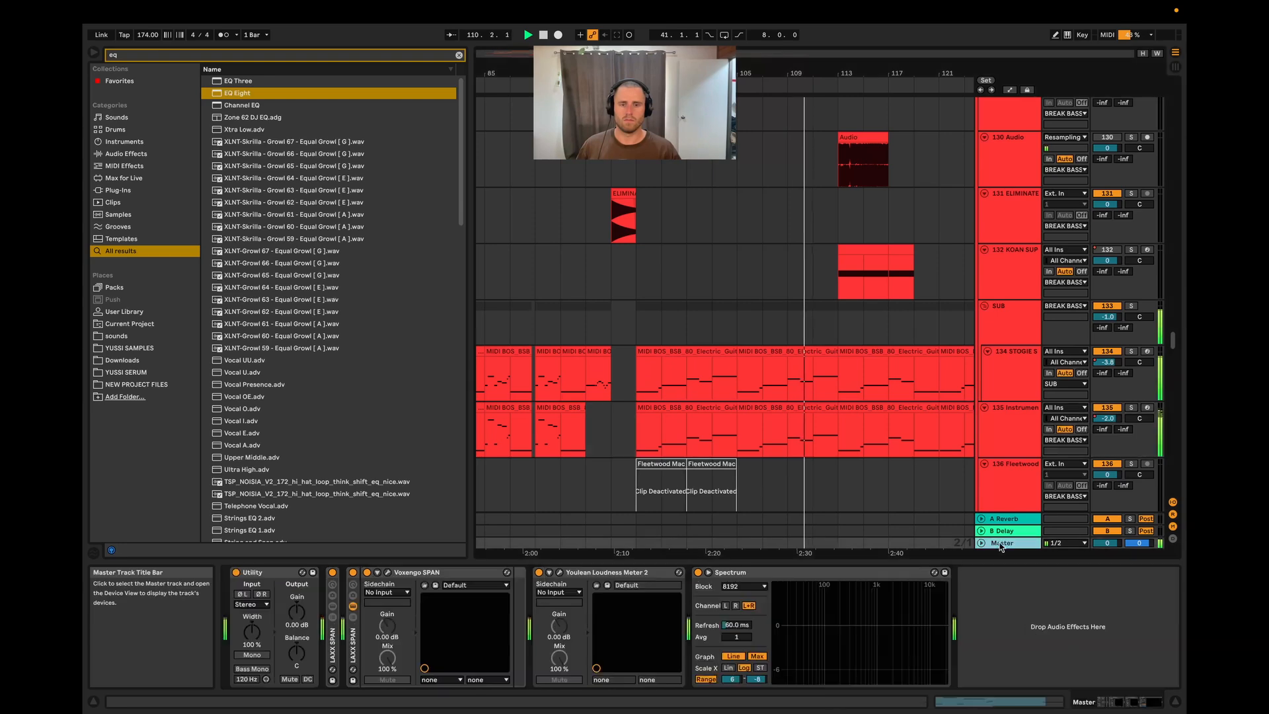
left_click(559, 572)
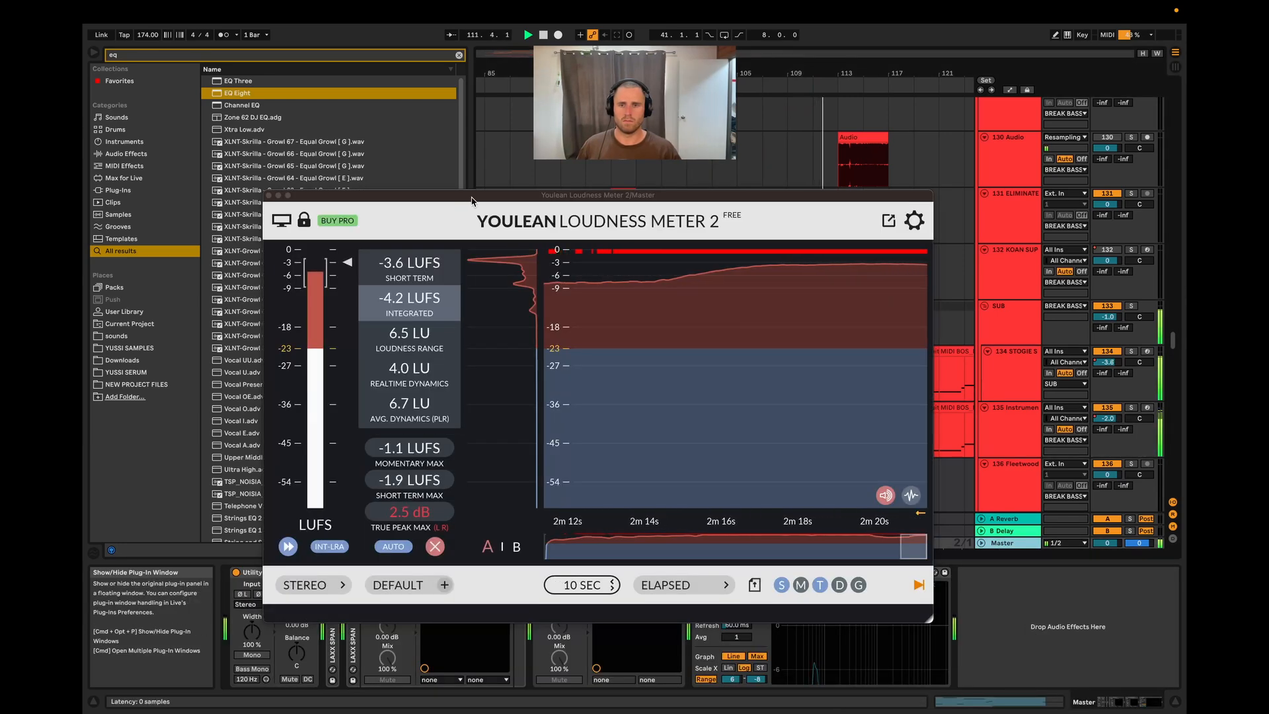
left_click_drag(480, 204, 641, 293)
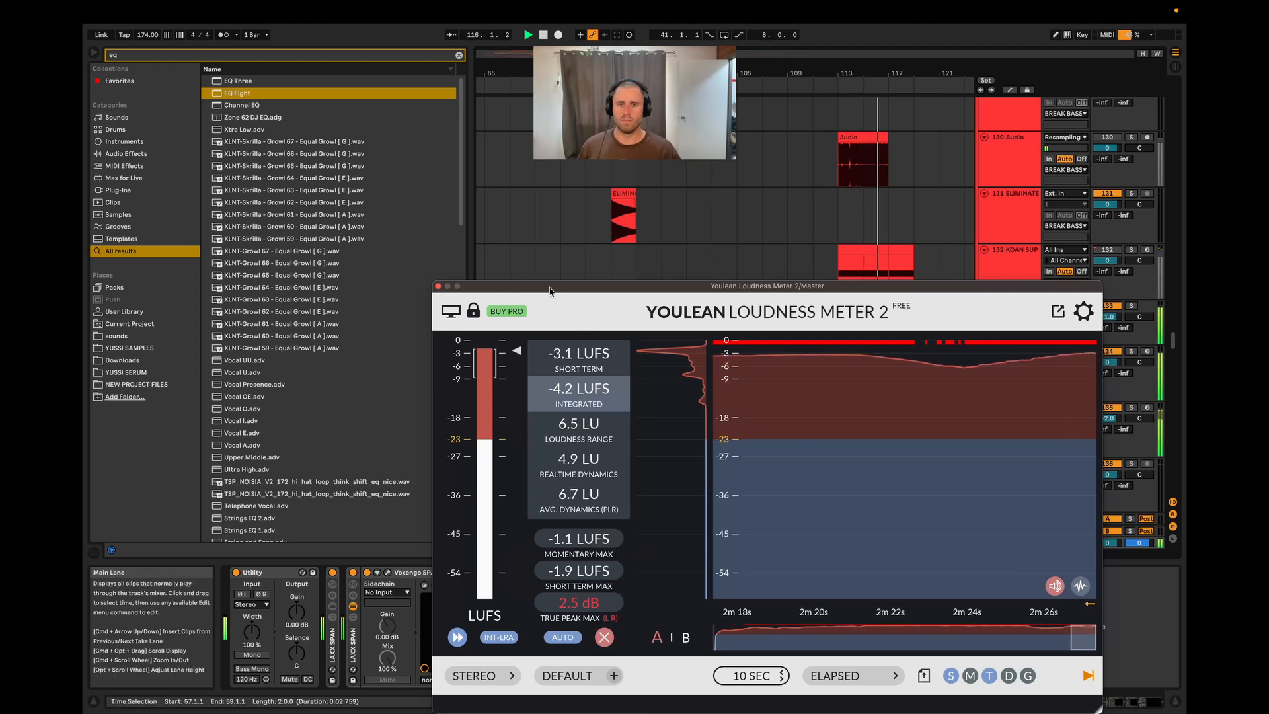
left_click(438, 287)
- Examine the bass MIDI clips on tracks 134 and 135 from the second drop through the end of the arrangement at bar 145
scroll(588, 368, "down", 3)
scroll(745, 399, "up", 4)
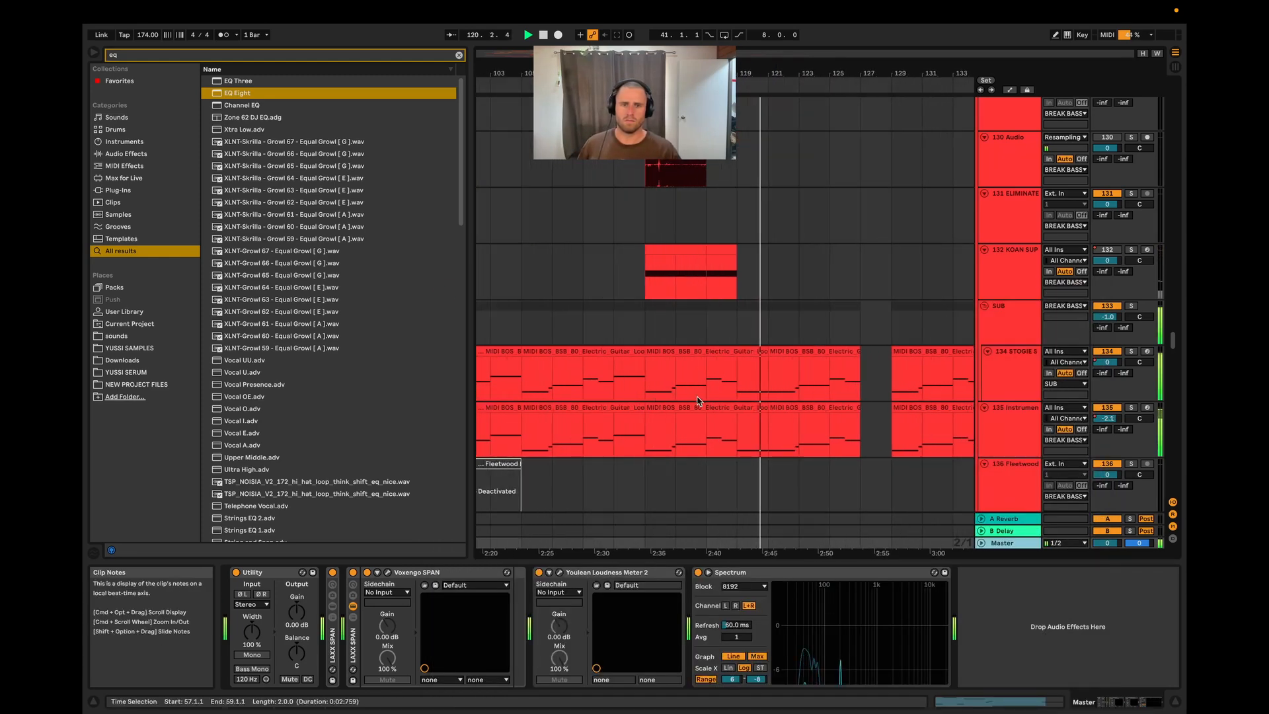
scroll(790, 430, "down", 1)
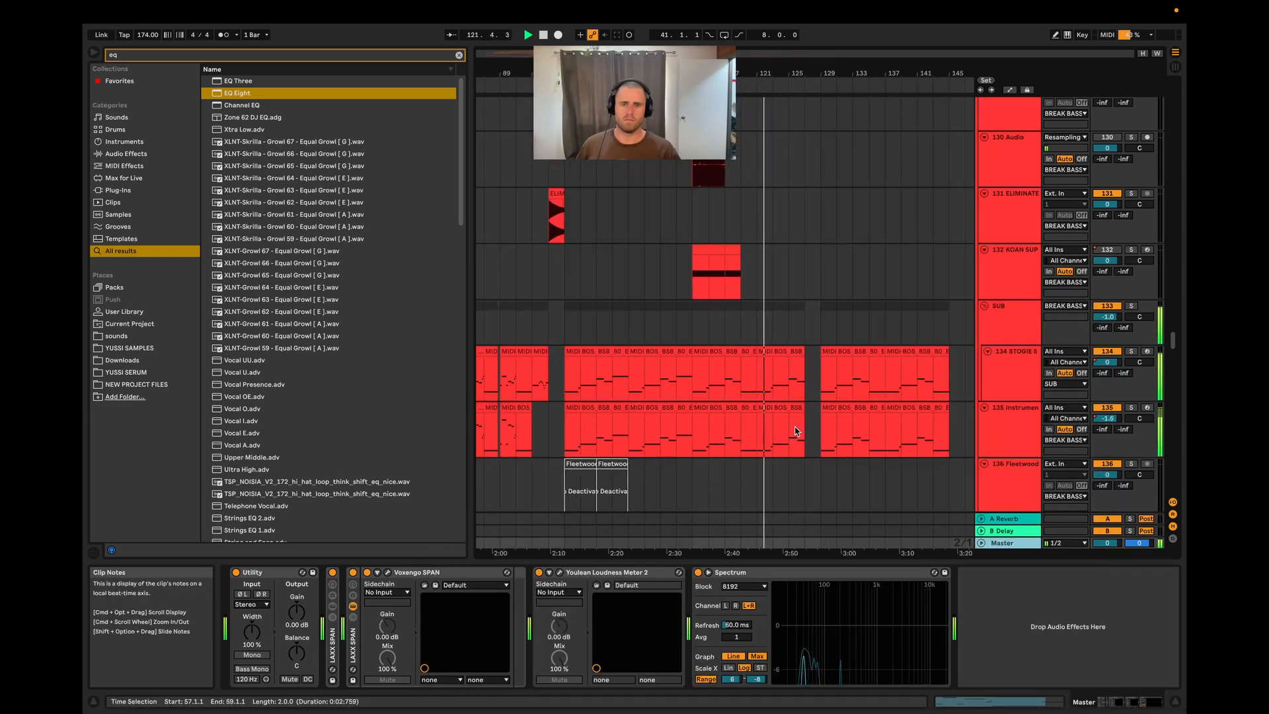
scroll(833, 402, "down", 3)
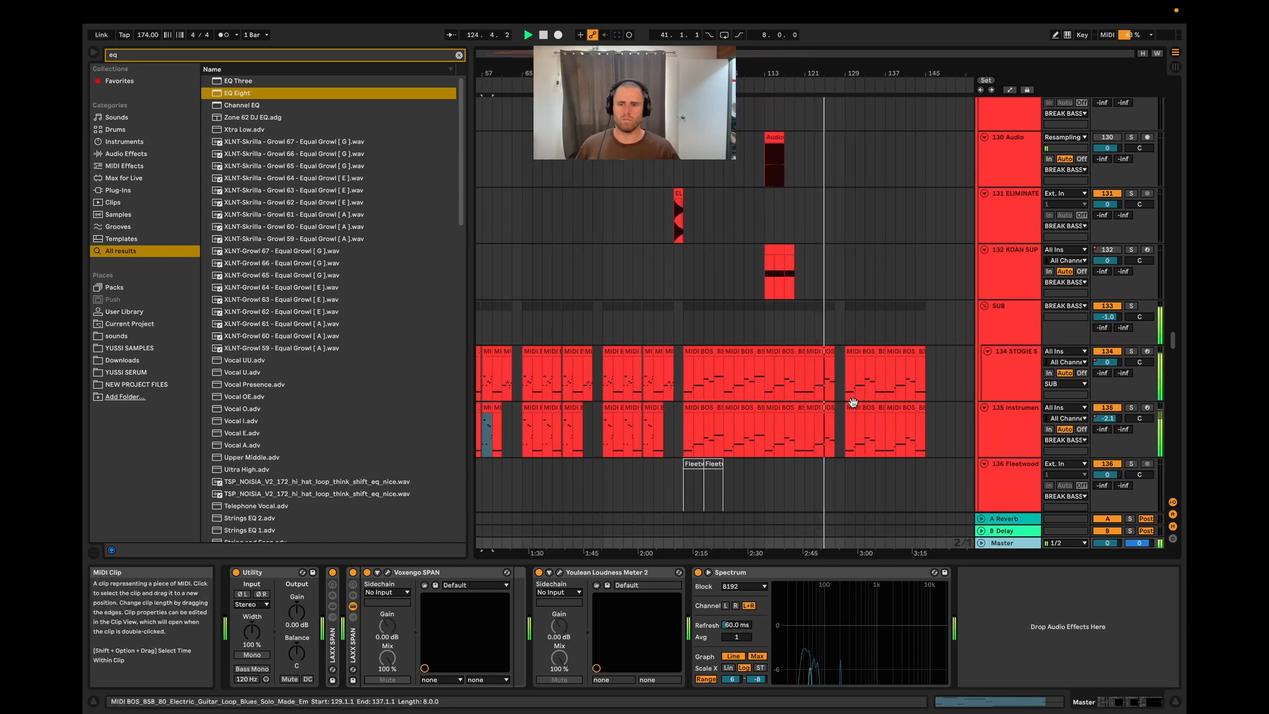
scroll(853, 402, "up", 1)
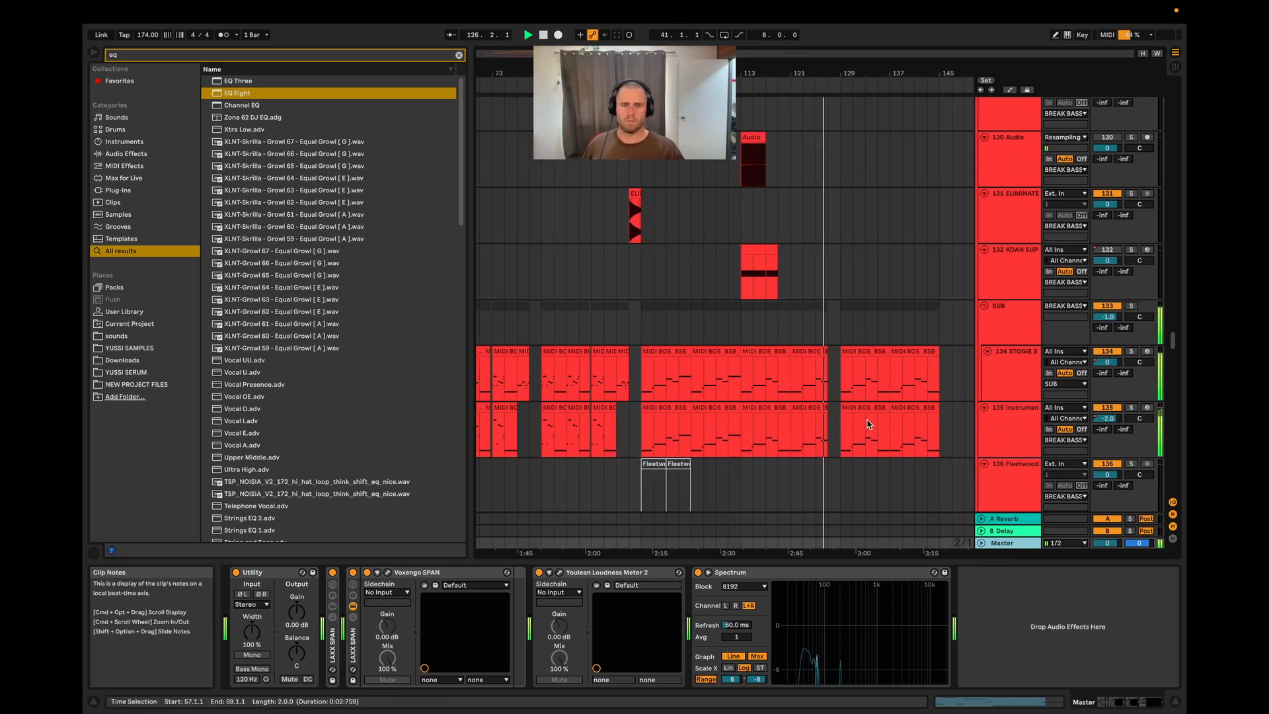
scroll(794, 402, "down", 1)
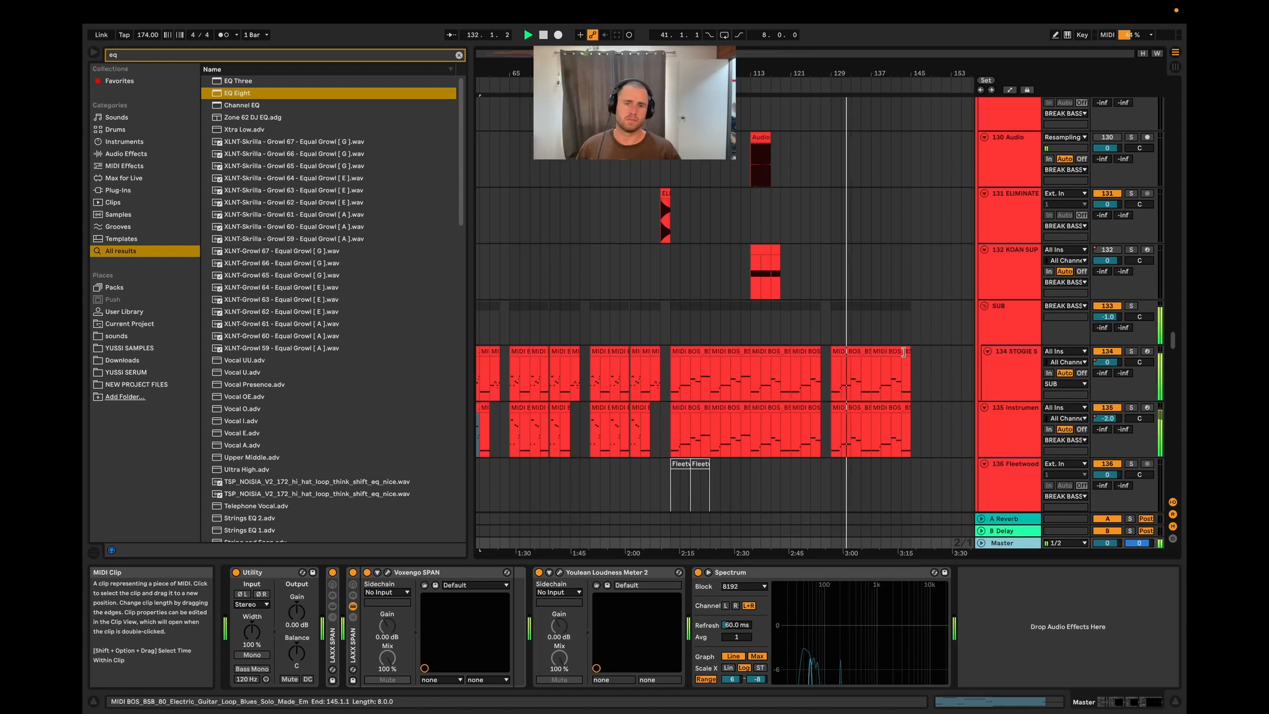
scroll(872, 364, "up", 1)
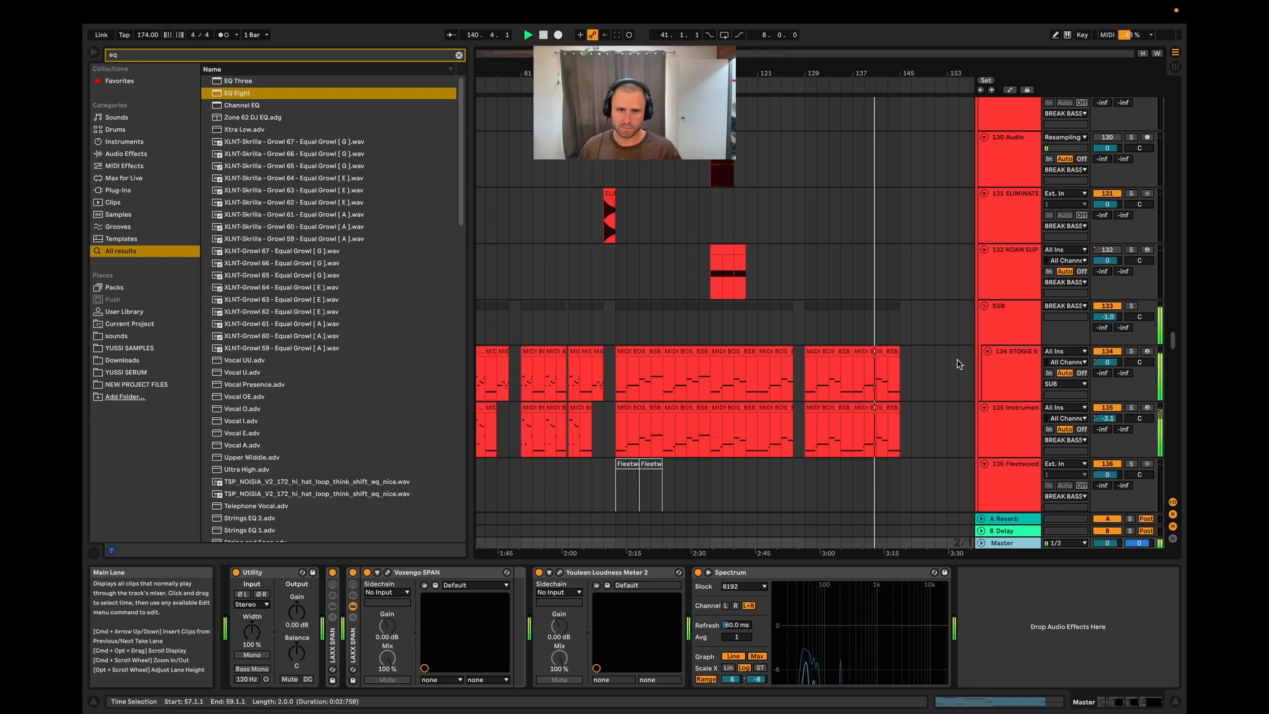
scroll(957, 364, "up", 5)
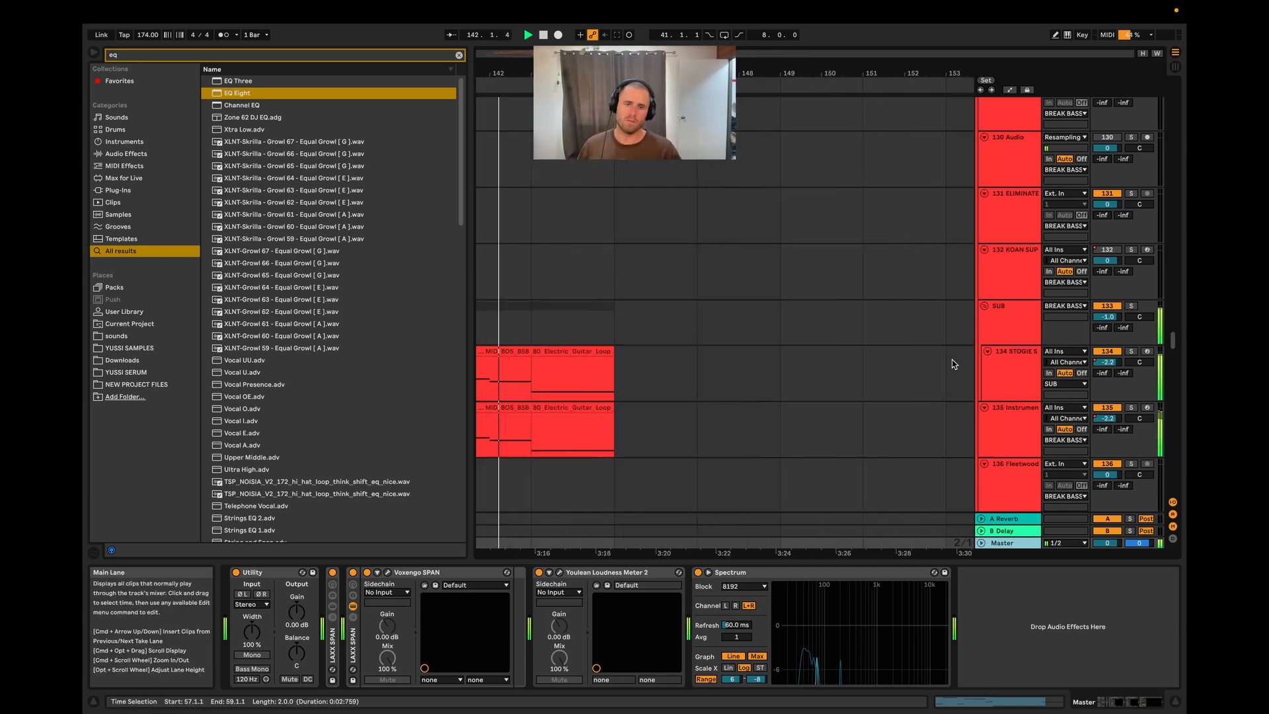
scroll(918, 376, "down", 5)
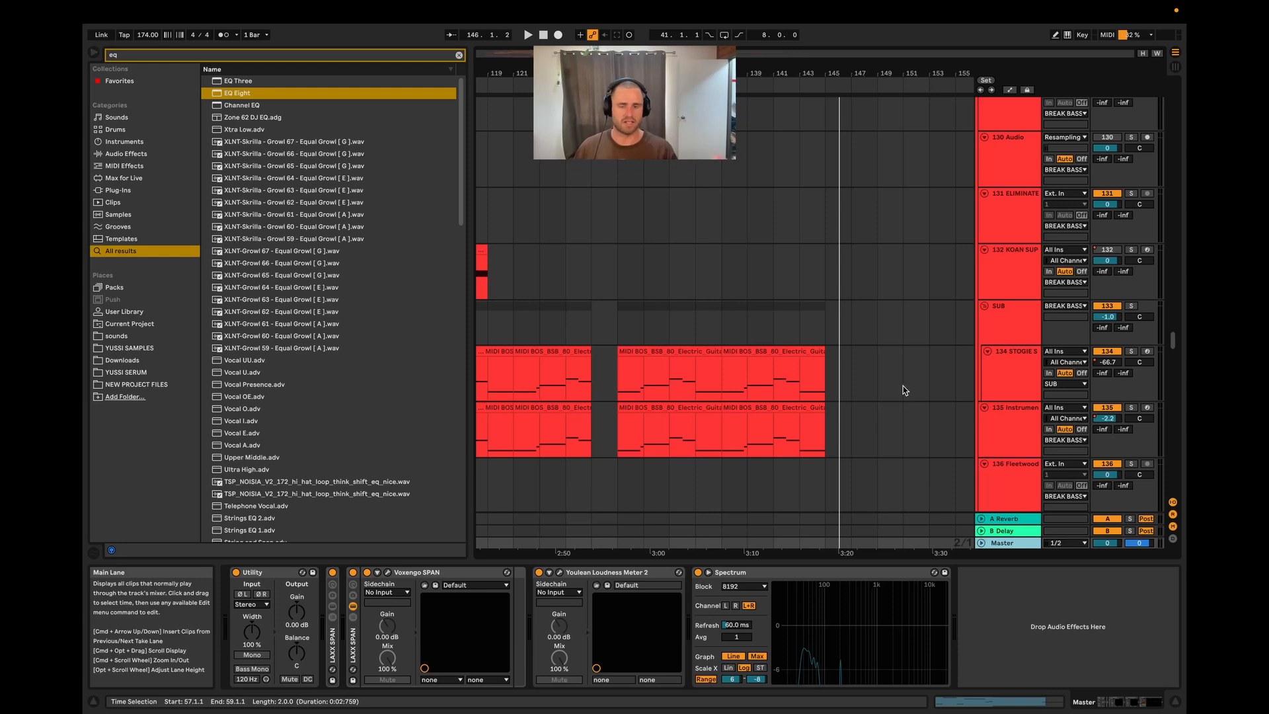
scroll(939, 343, "down", 3)
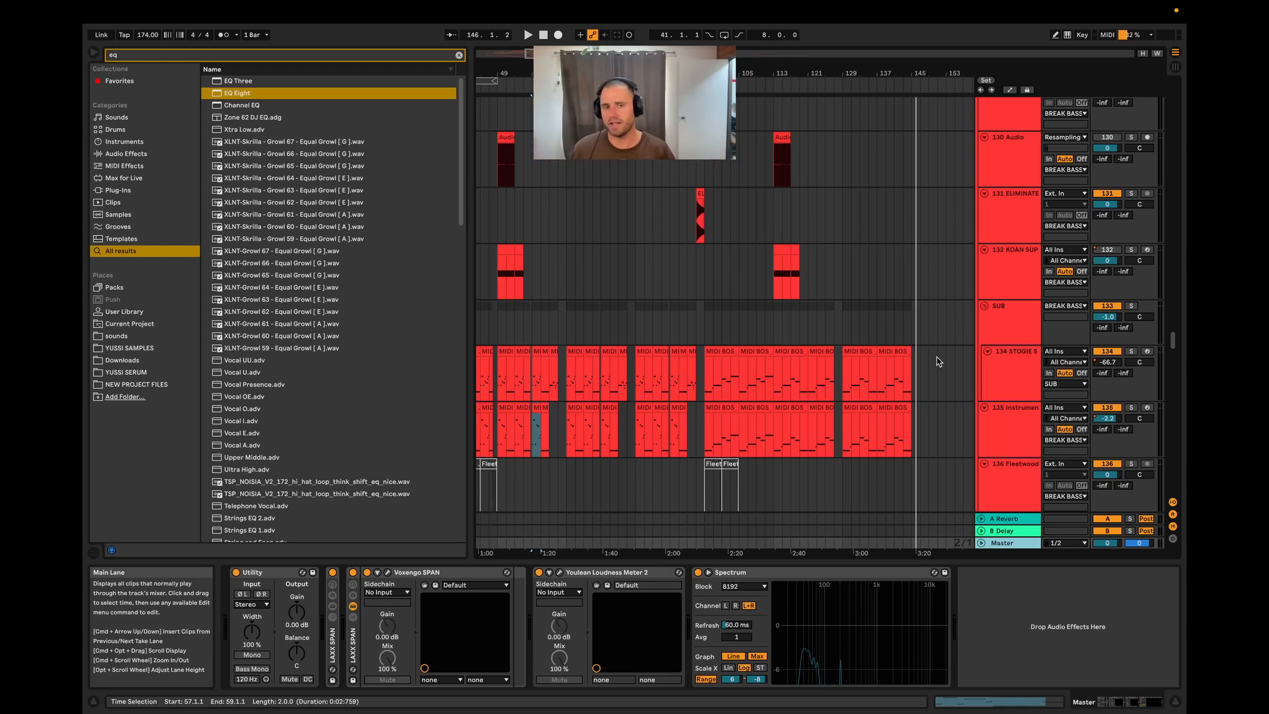
scroll(819, 422, "down", 5)
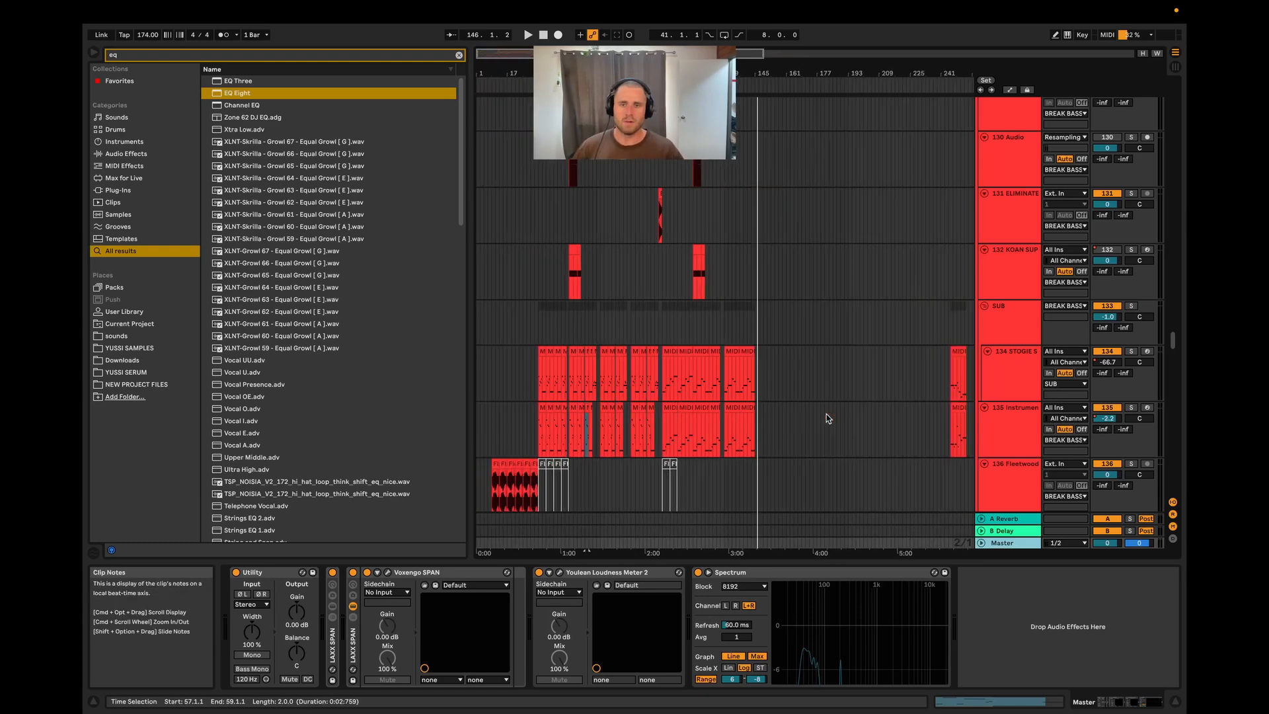
- Solo track 136 Fleetwood, play its bass clips from bar 9, and stop playback with the solo released
scroll(490, 488, "up", 8)
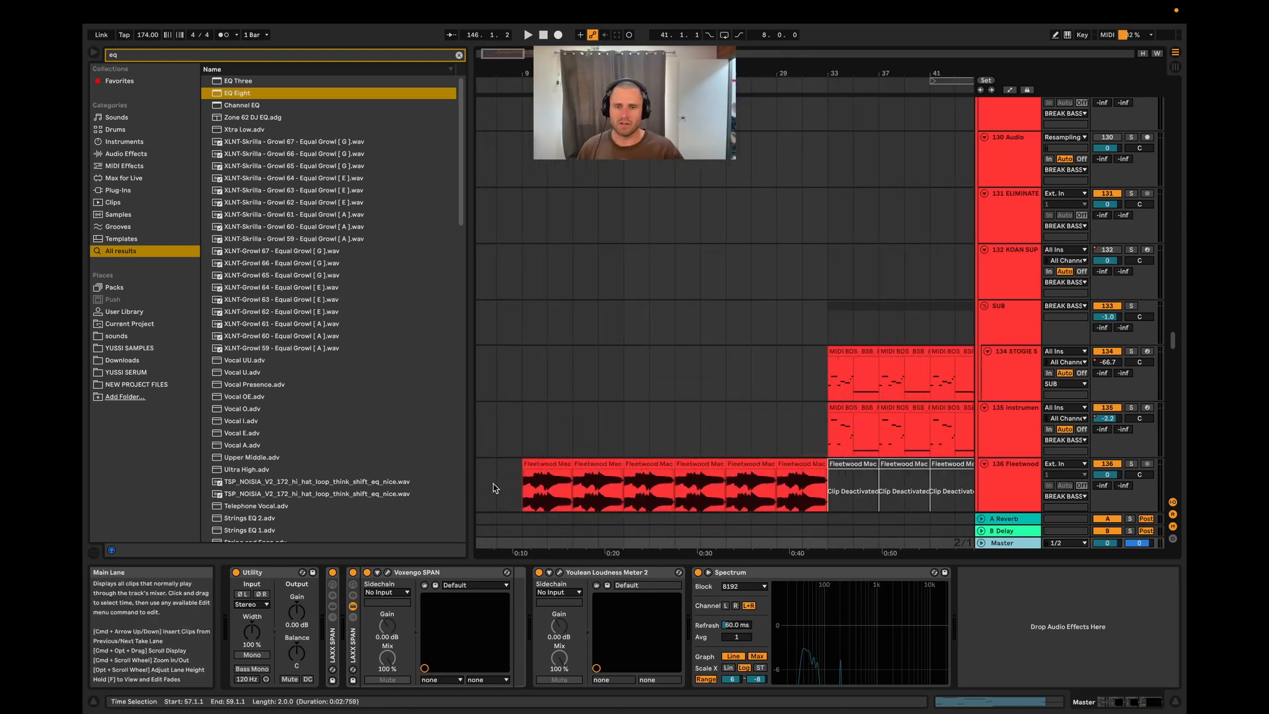
scroll(671, 474, "down", 5)
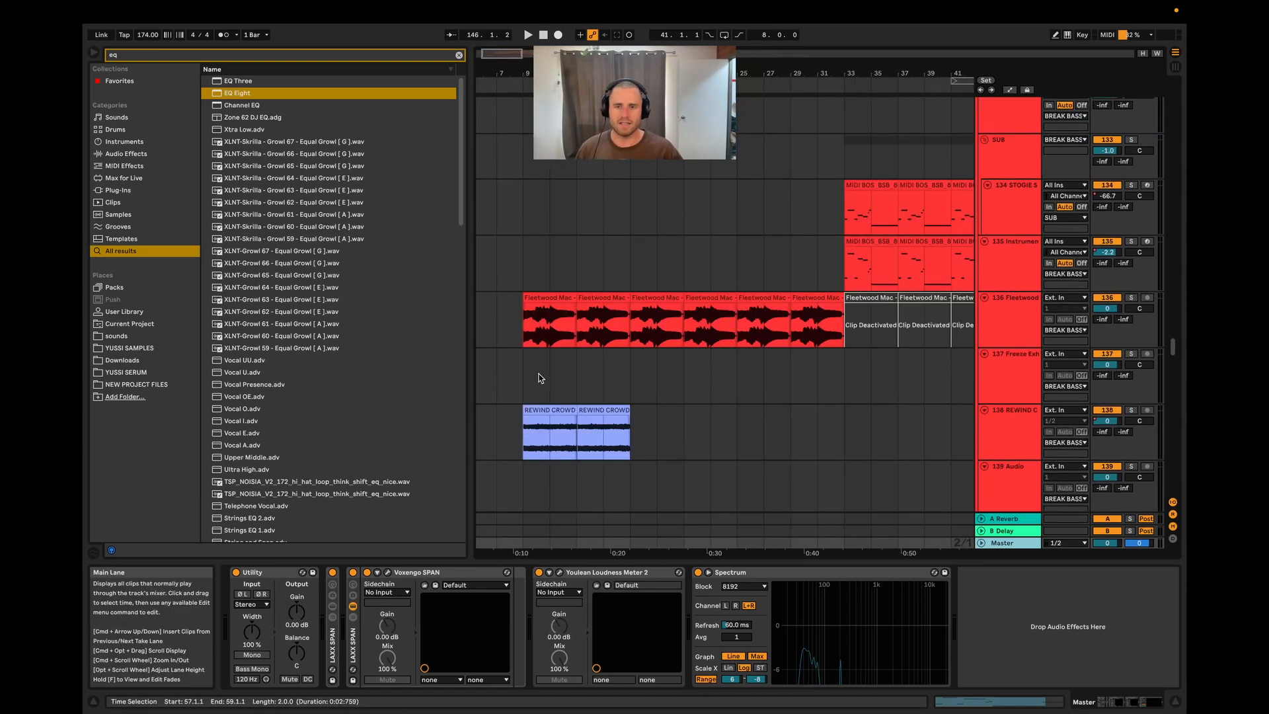
scroll(580, 320, "left", 3)
left_click(581, 320)
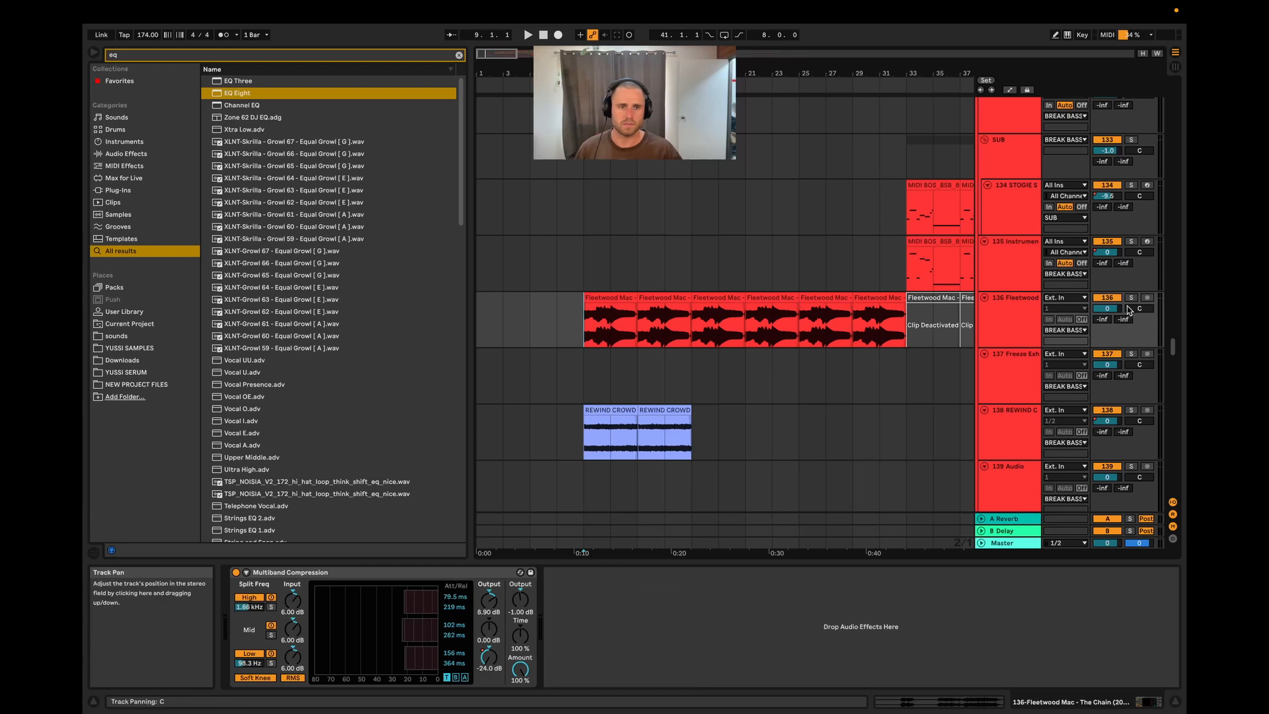
key("space")
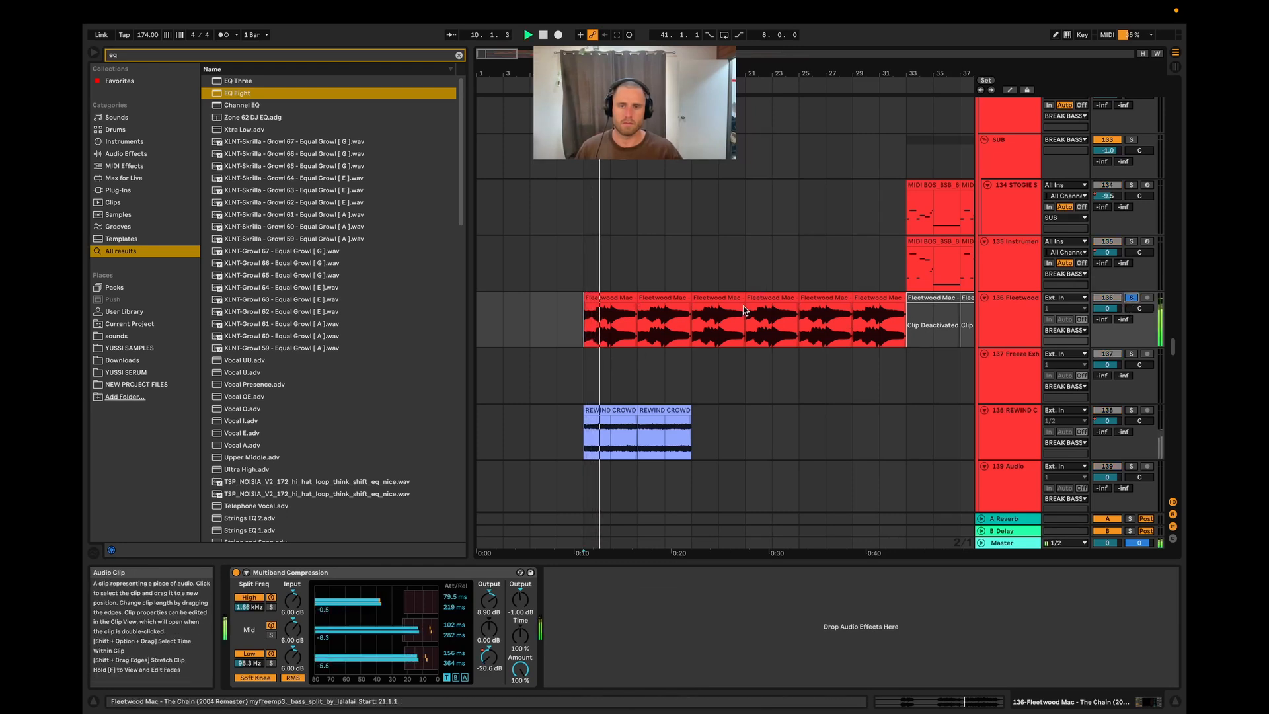
scroll(608, 365, "up", 1)
scroll(606, 365, "up", 5)
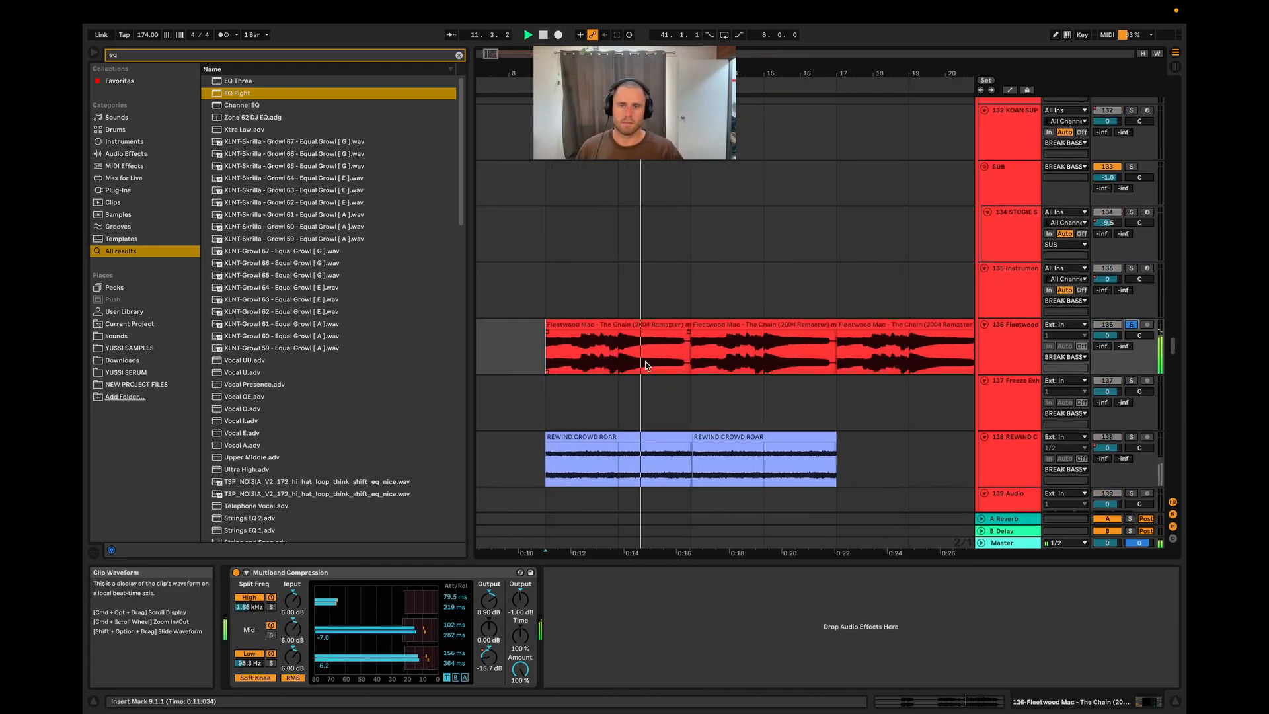
scroll(660, 364, "down", 3)
key("space")
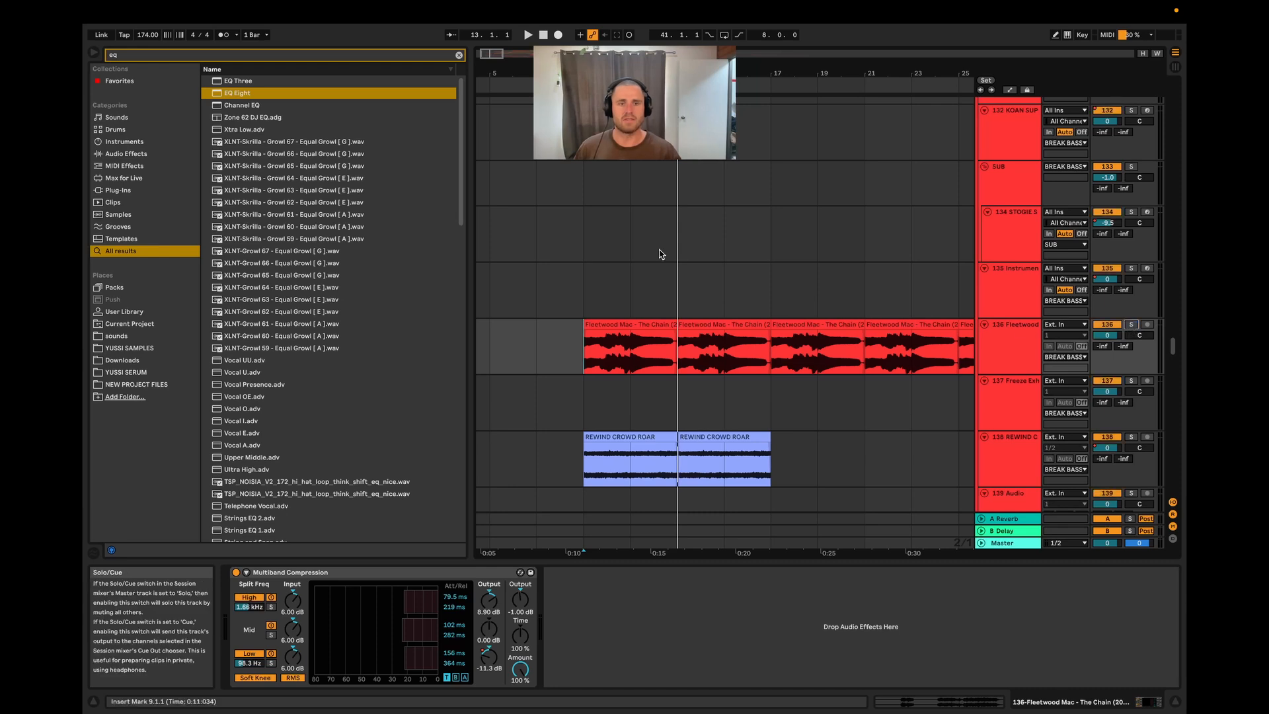
- Play the intro from bar 9 with the crowd roar, solo track 136 partway through, and stop playback
left_click(586, 474)
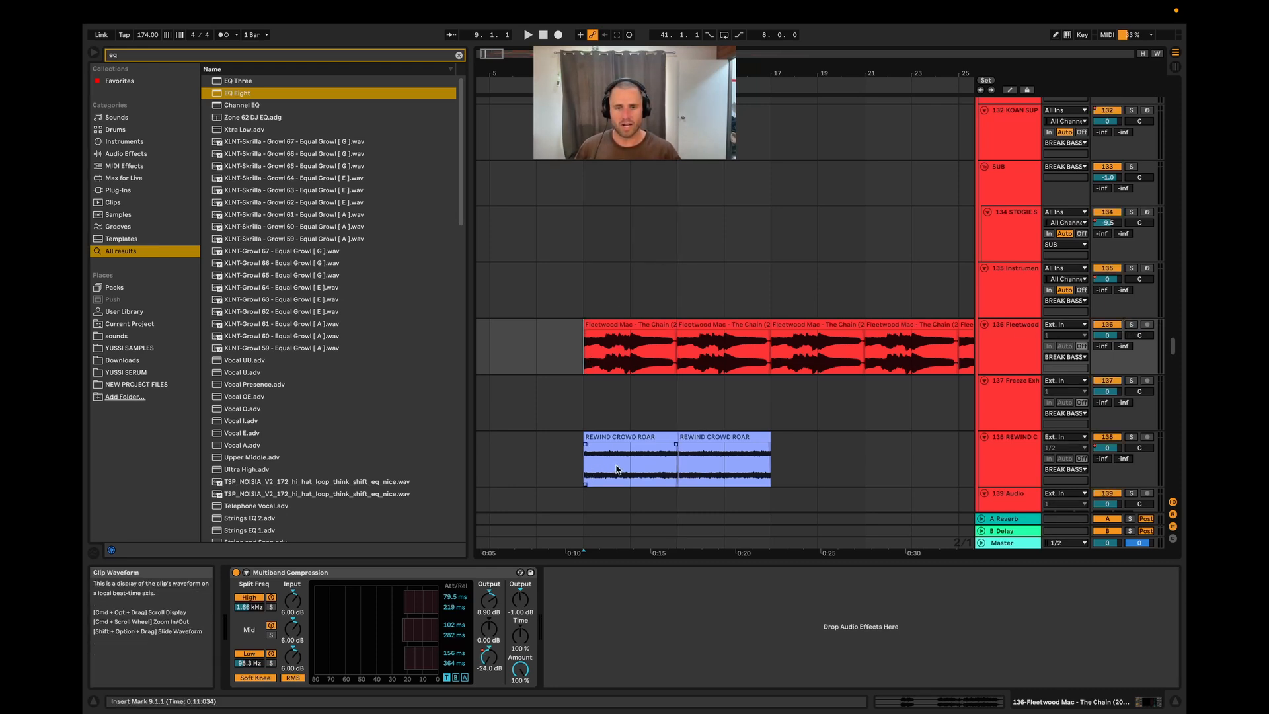
key("space")
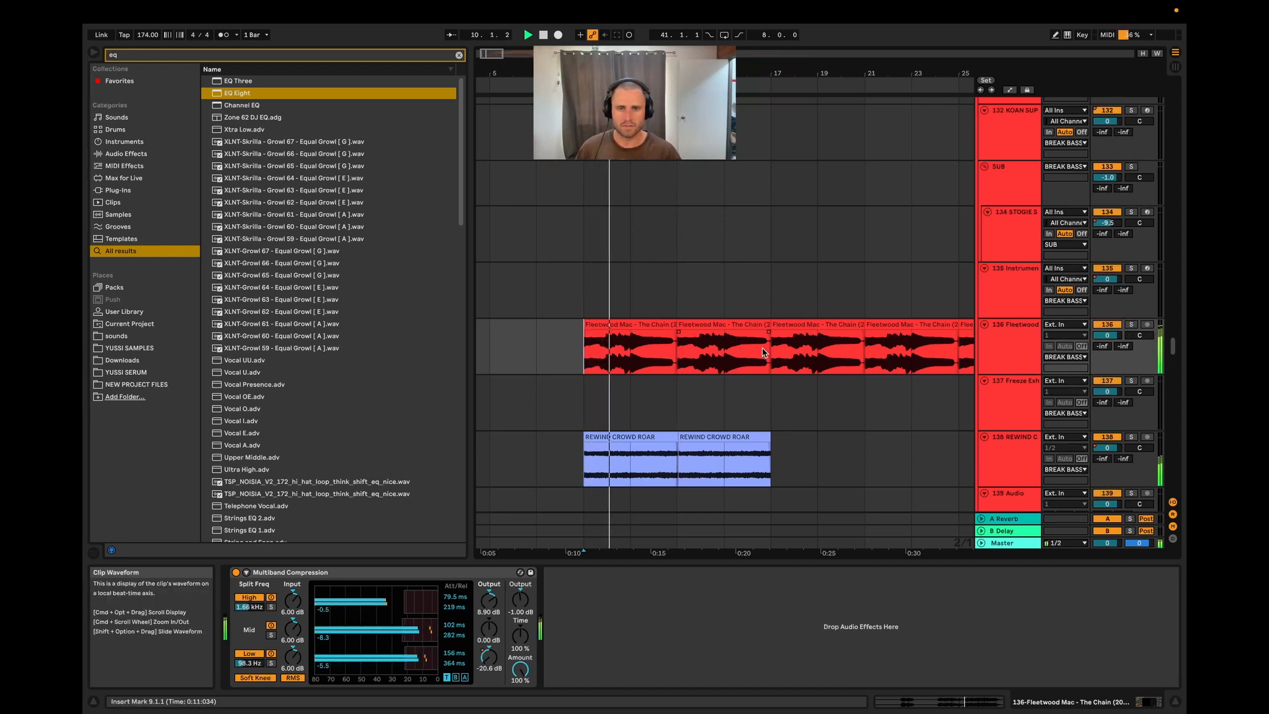
left_click(1132, 324)
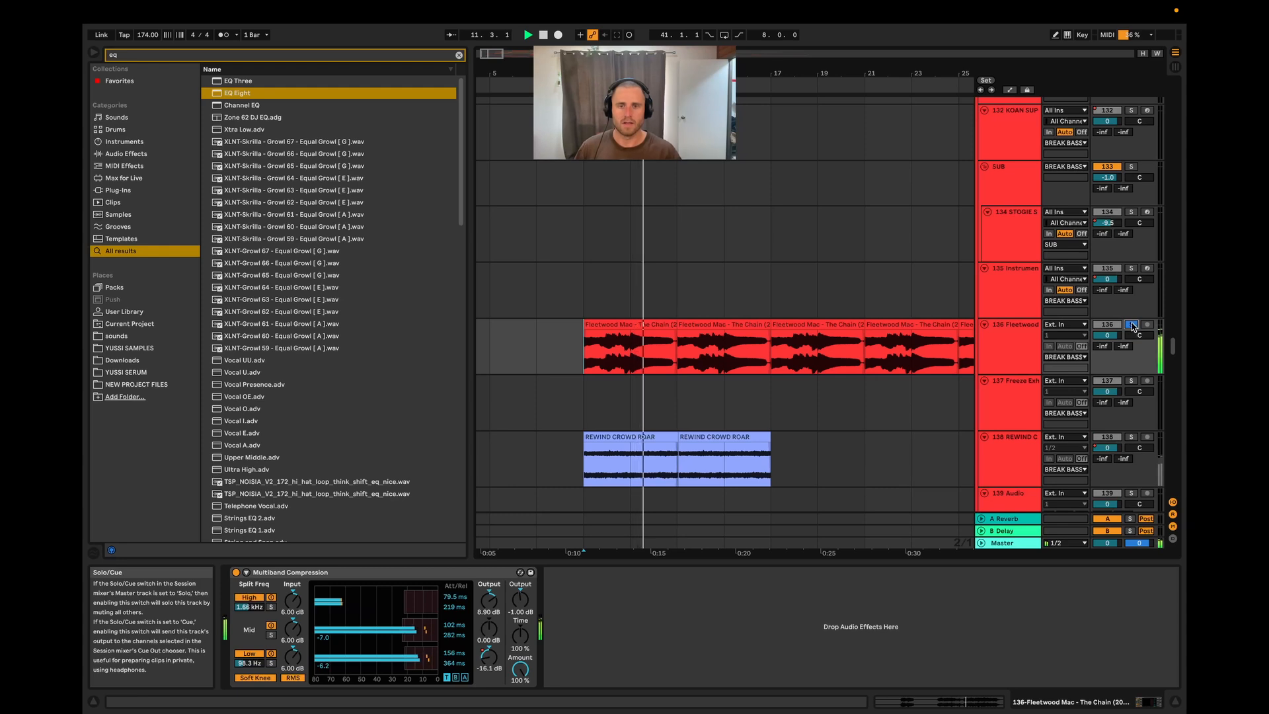
key("space")
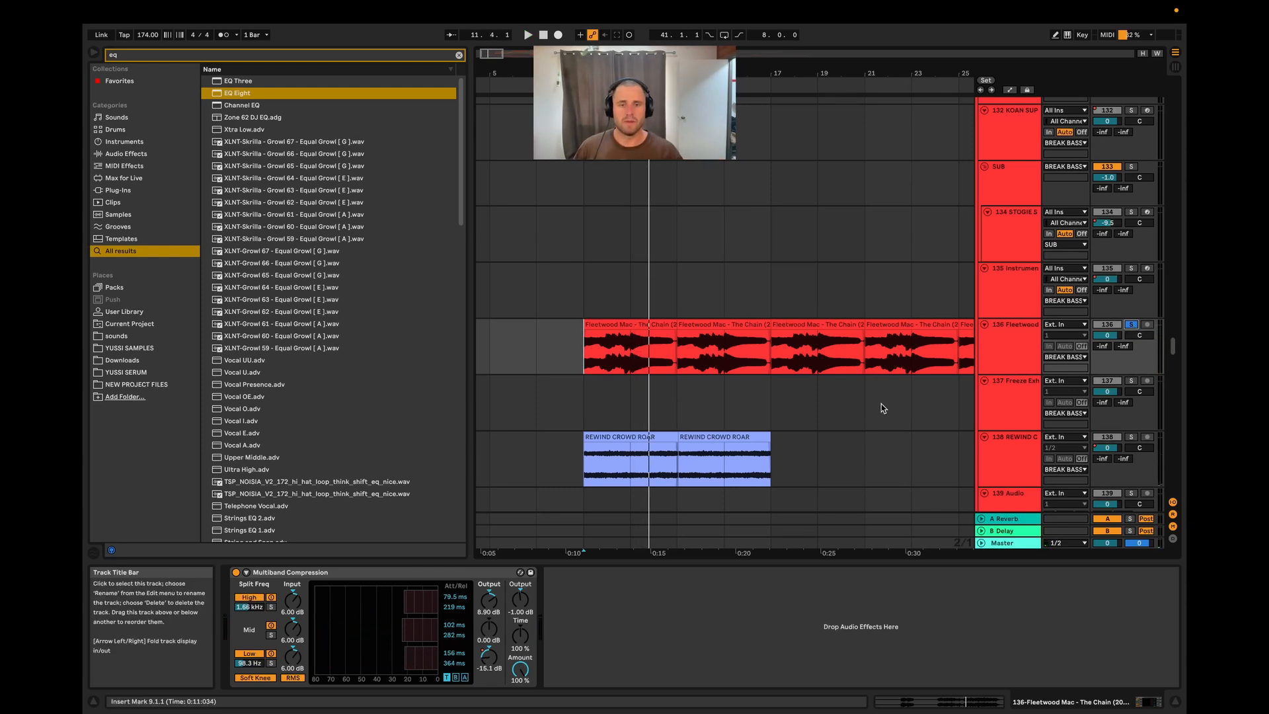
- Release the solo on track 136, play the full intro from bar 13, and stop playback
left_click(684, 355)
left_click(1133, 324)
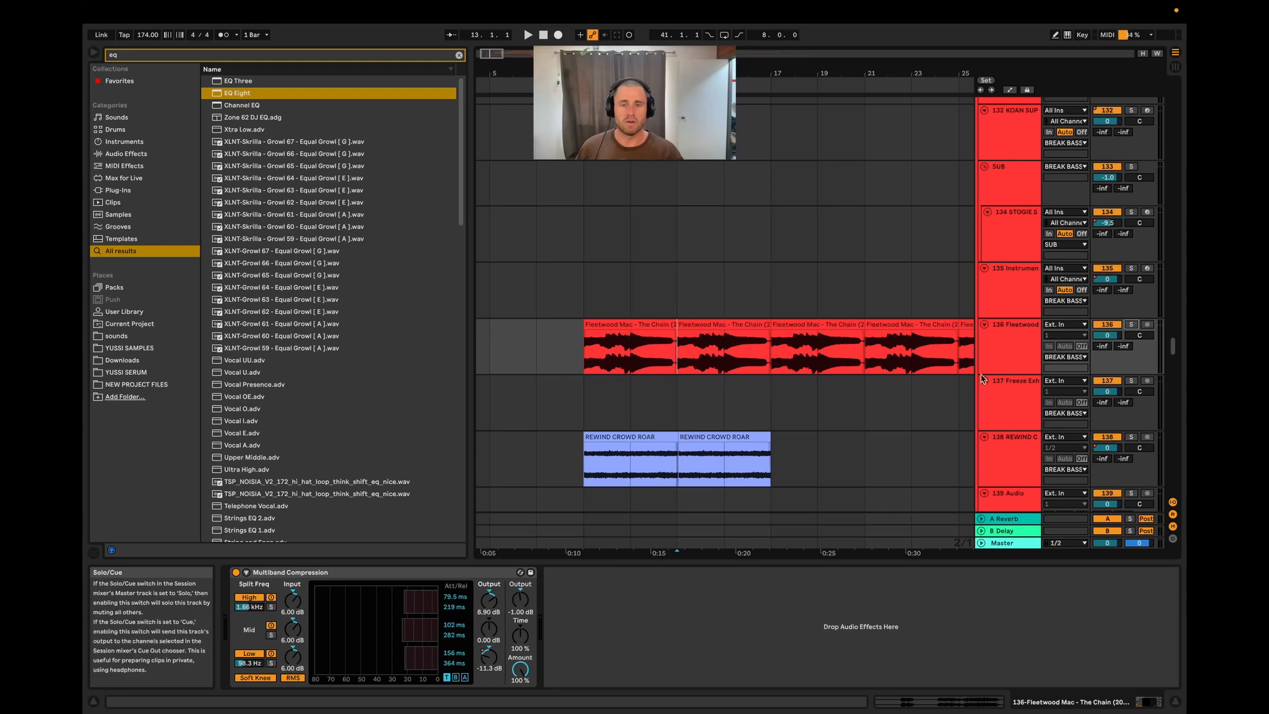
scroll(728, 320, "down", 3)
key("space")
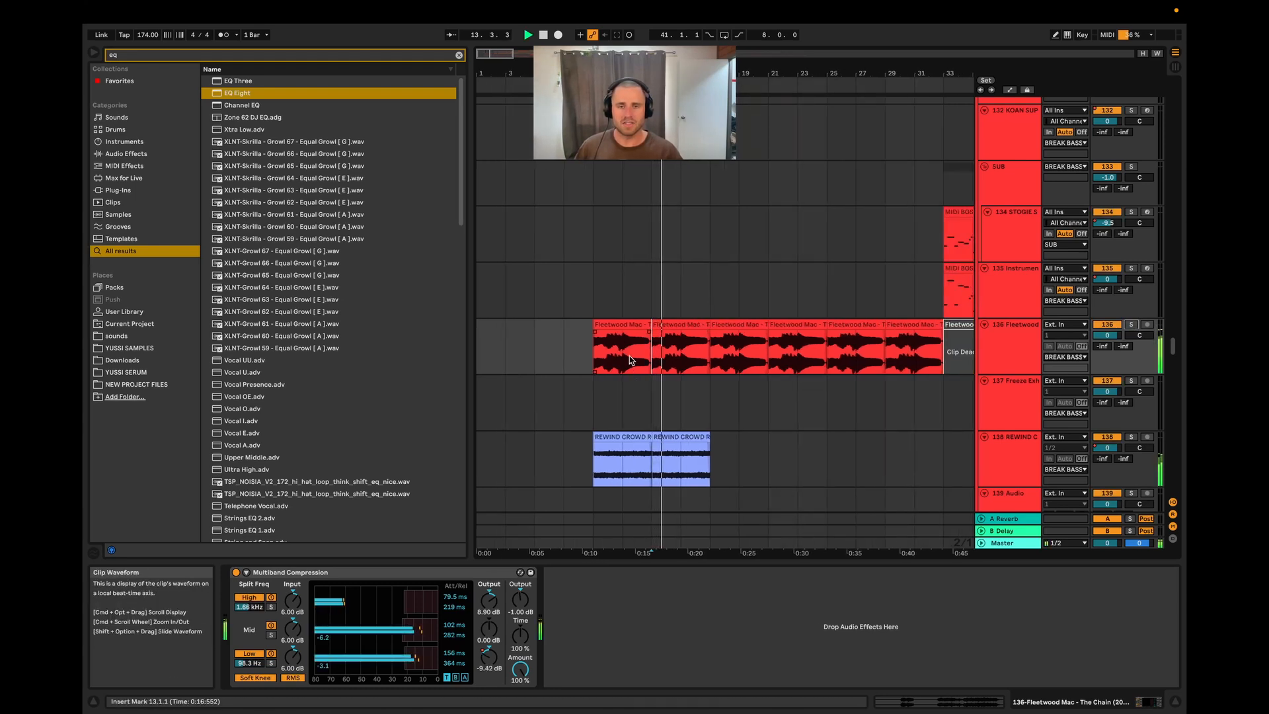
scroll(594, 373, "down", 3)
key("space")
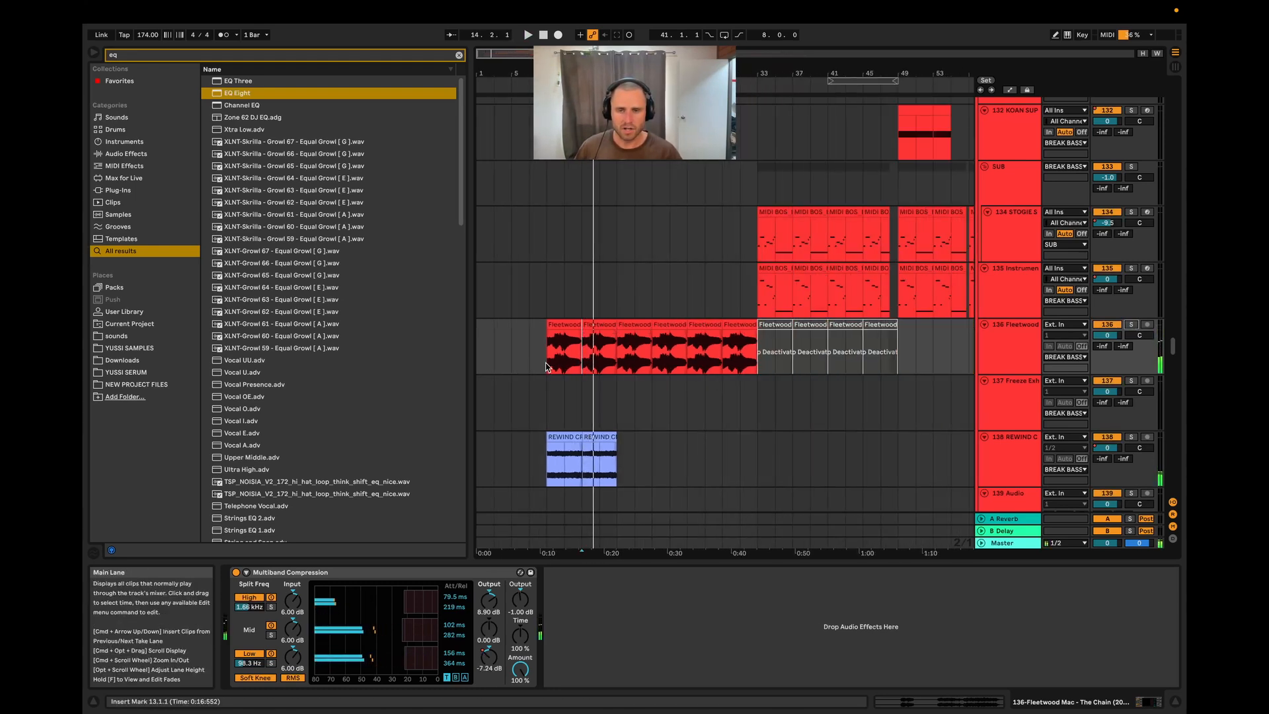
- Select the Fleetwood Mac clips on track 136 from bar 21 to bar 33 and examine the deactivated clips following them
left_click_drag(548, 363, 753, 365)
left_click_drag(653, 368, 755, 370)
scroll(753, 368, "down", 2)
scroll(705, 362, "up", 5)
scroll(706, 361, "up", 3)
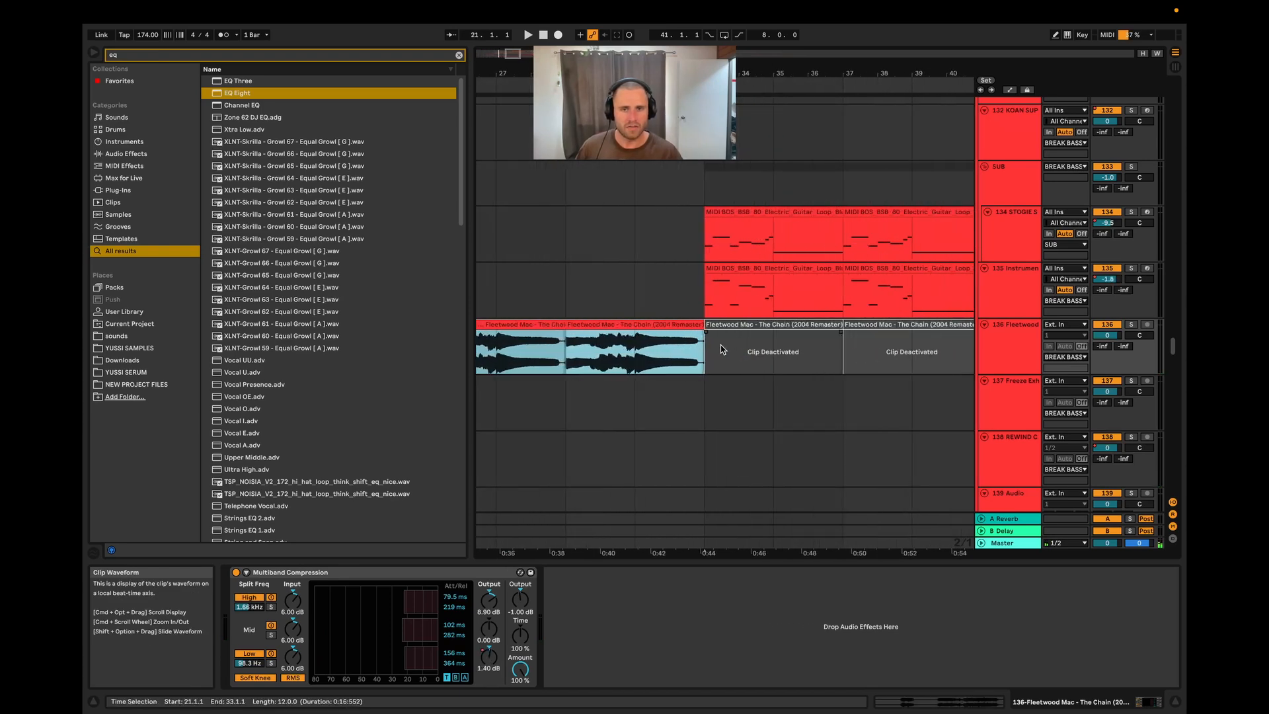
scroll(745, 315, "down", 8)
scroll(804, 320, "up", 5)
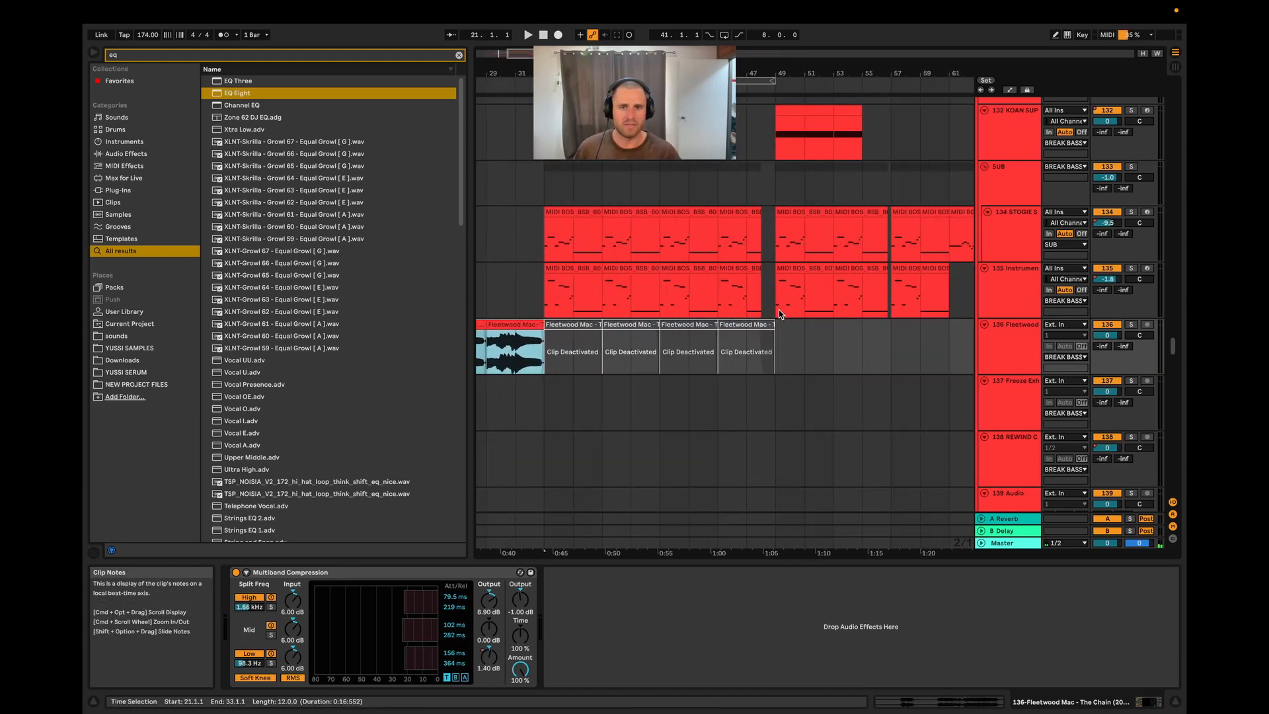
- Solo track 136 Fleetwood and play its last active bass clip from bar 29
left_click(780, 314)
scroll(656, 353, "left", 6)
left_click(659, 353)
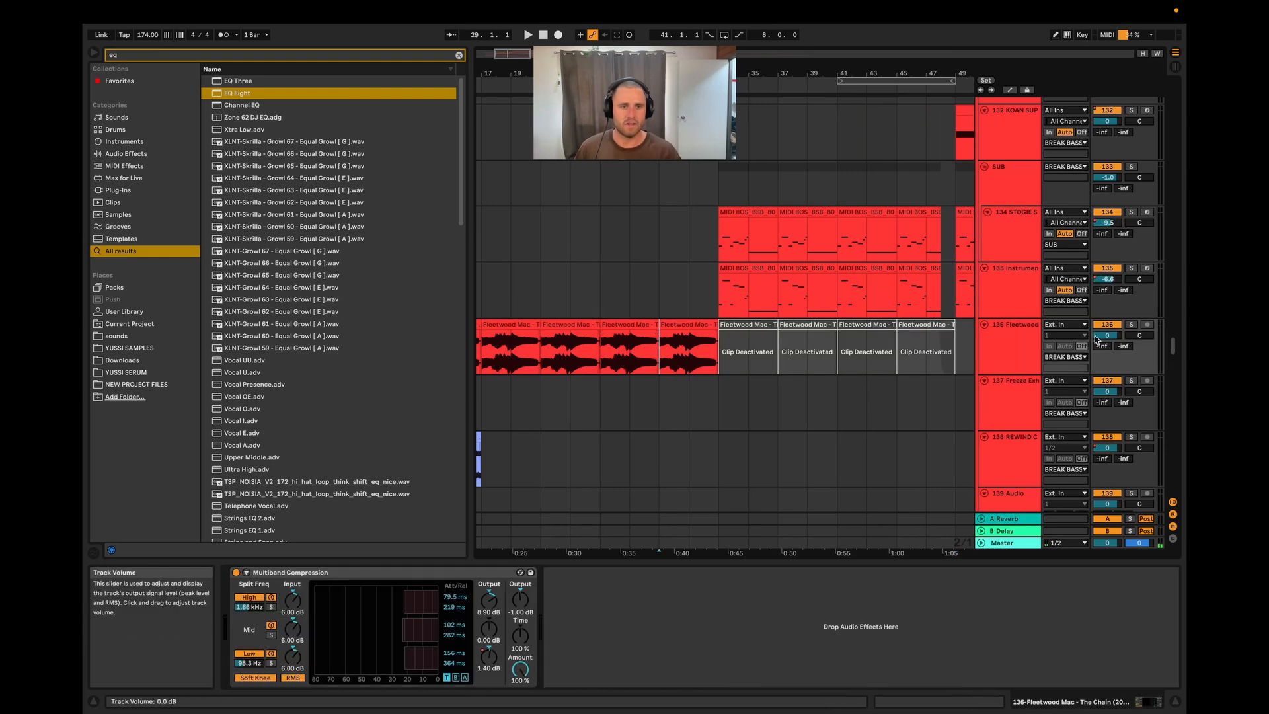
key("space")
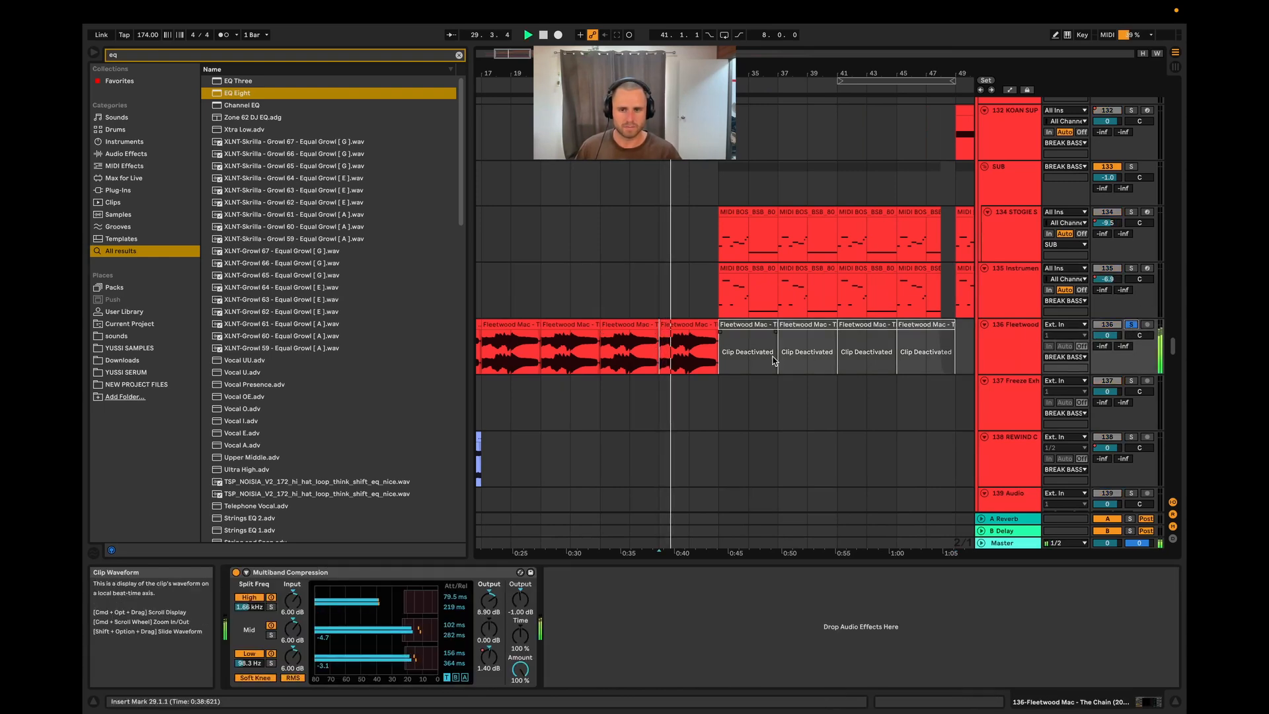
scroll(885, 331, "down", 2)
scroll(886, 331, "up", 4)
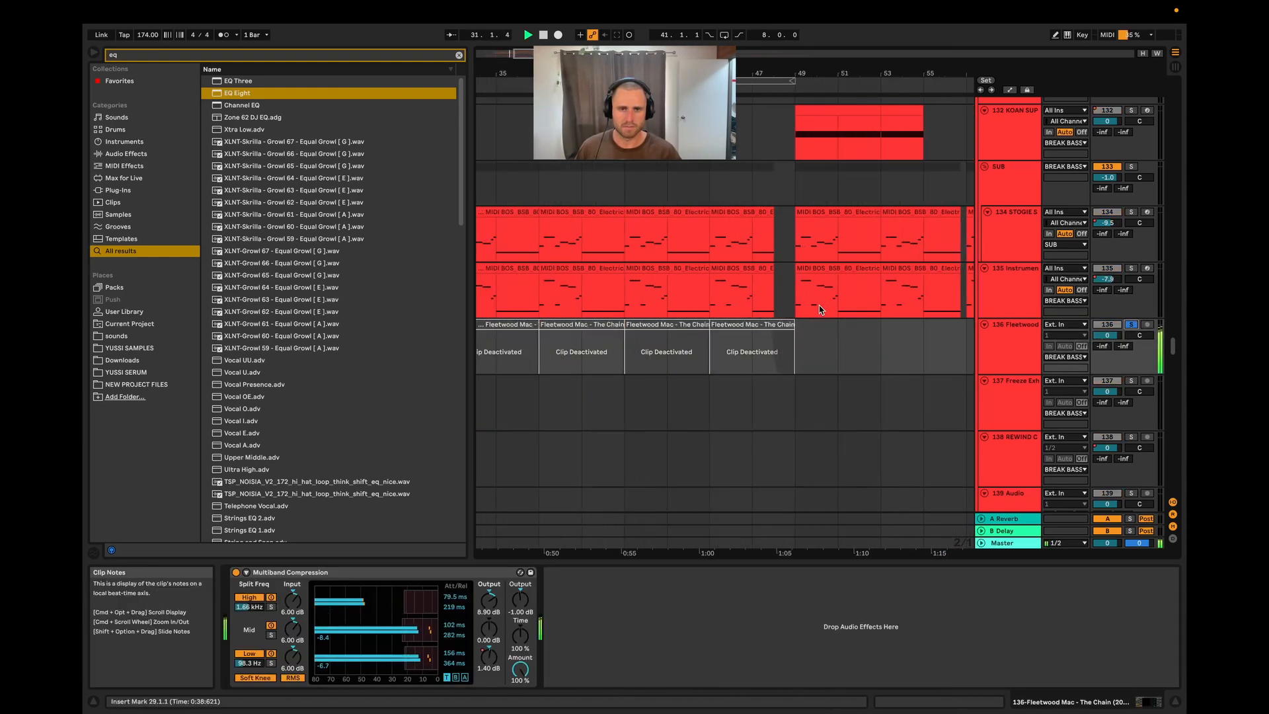
- Solo track 135 and play the remade bass from bar 49, stopping playback after about three bars
left_click(799, 296)
key("space")
left_click(1132, 269)
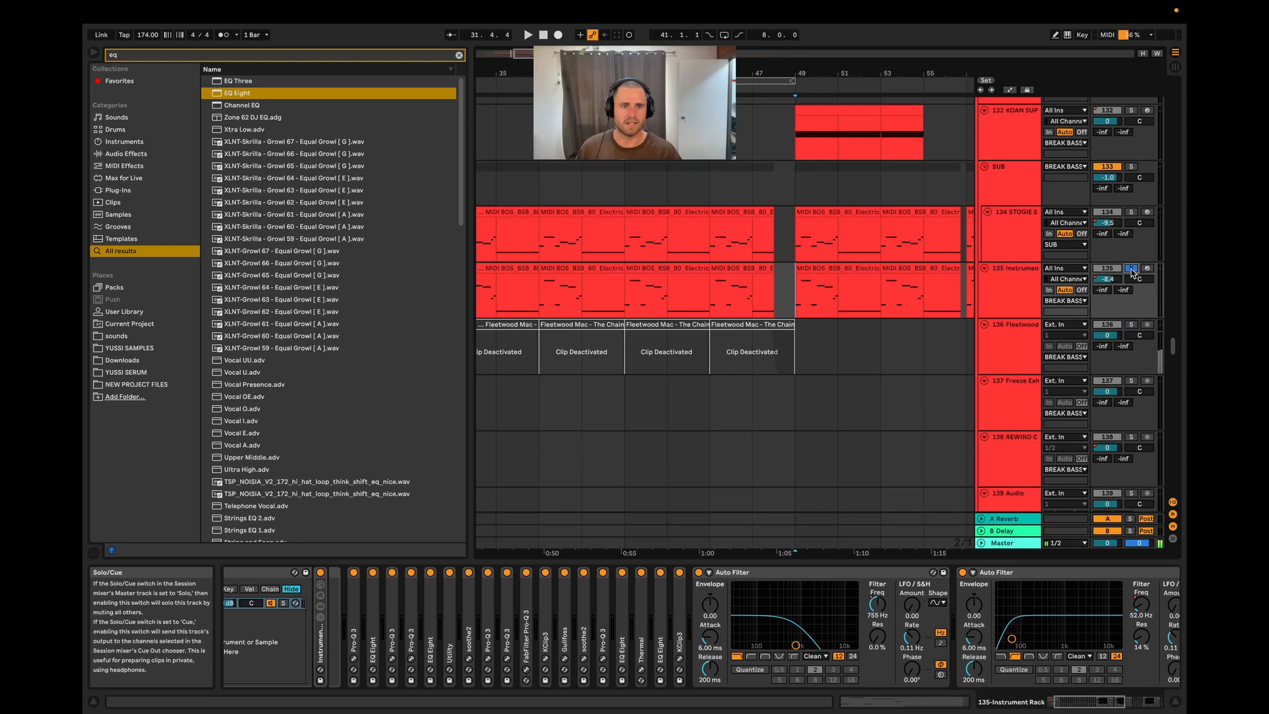
key("space")
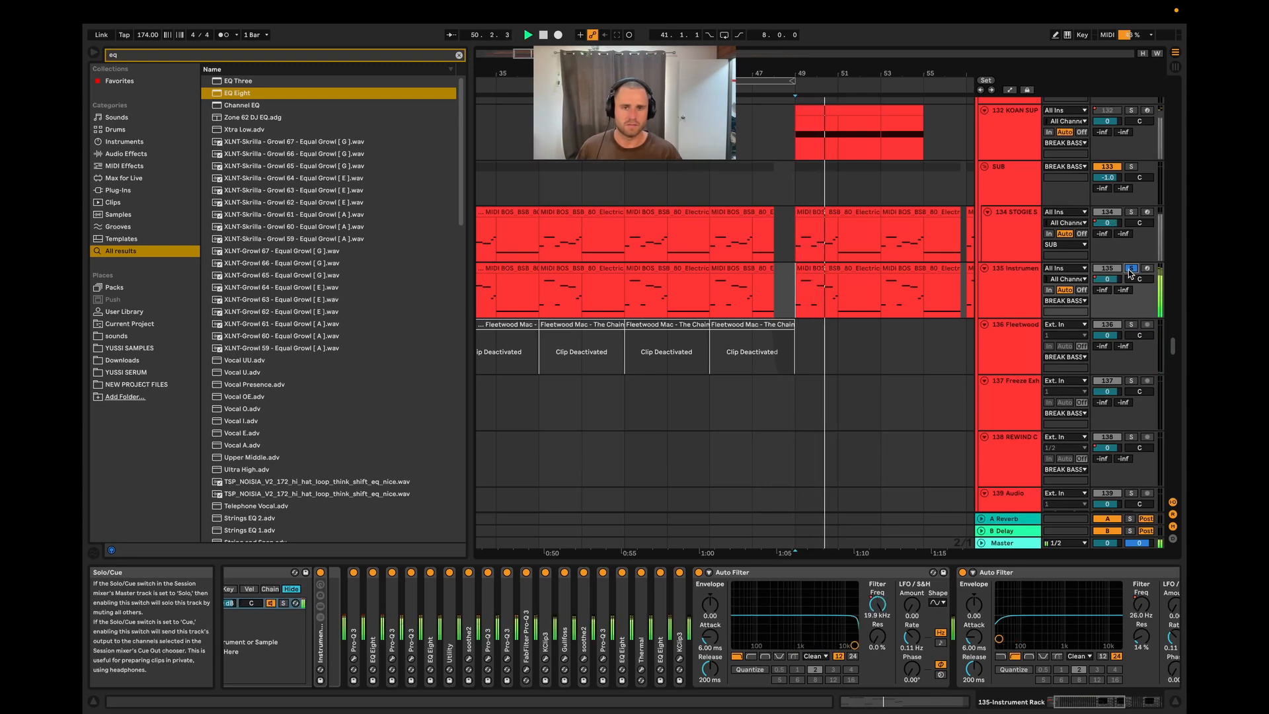
scroll(861, 312, "down", 5)
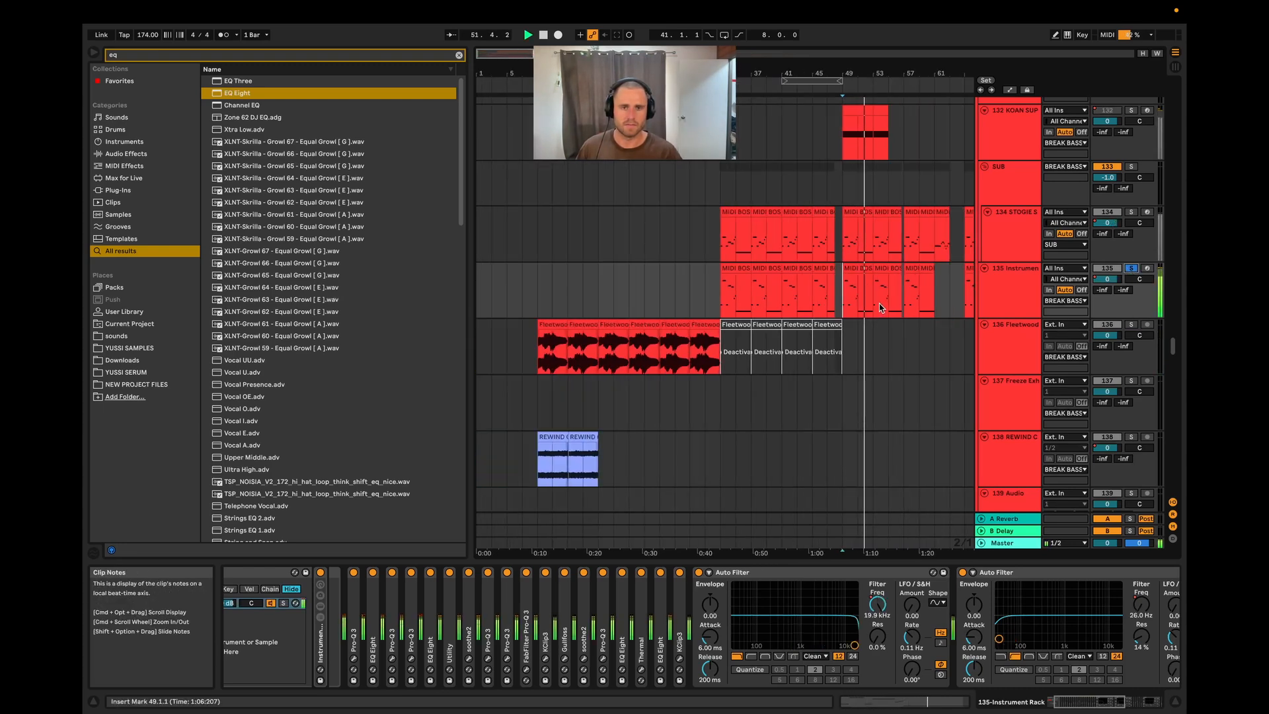
key("space")
- Open the original bass clip at bar 29 on track 136, and examine the MIDI notes of track 135's bar 49 clip
scroll(798, 325, "up", 4)
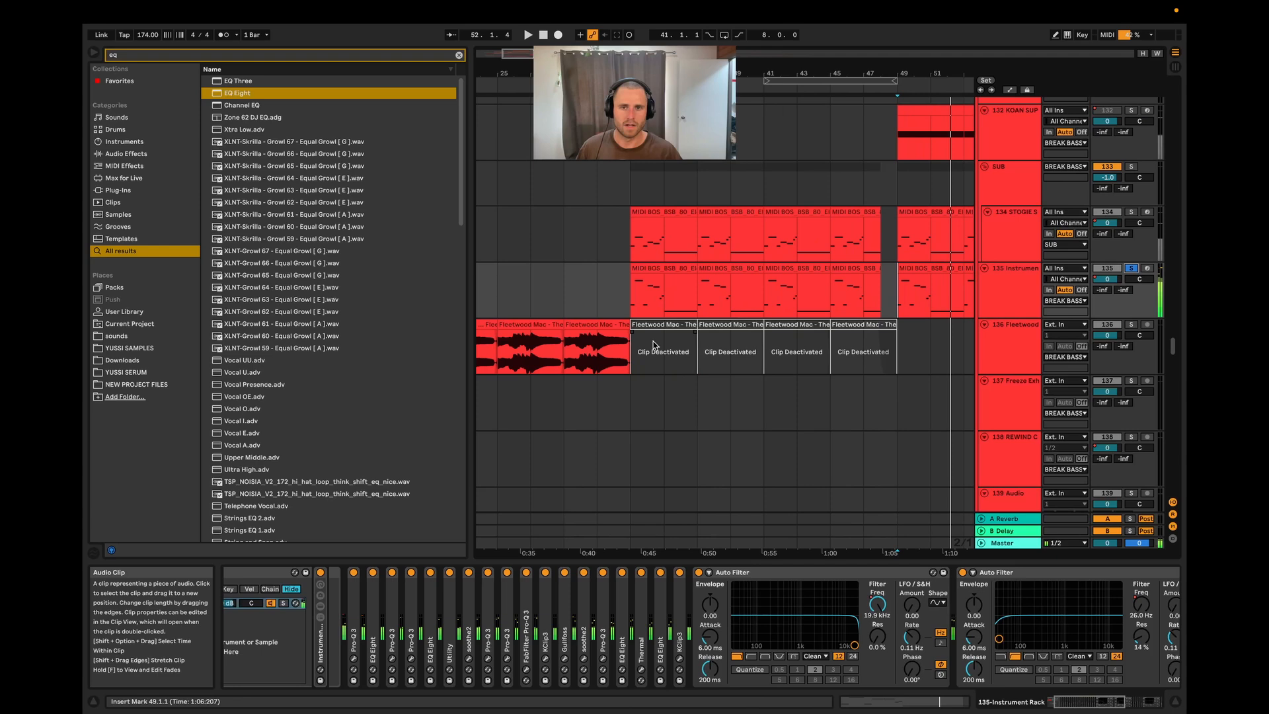
double_click(590, 323)
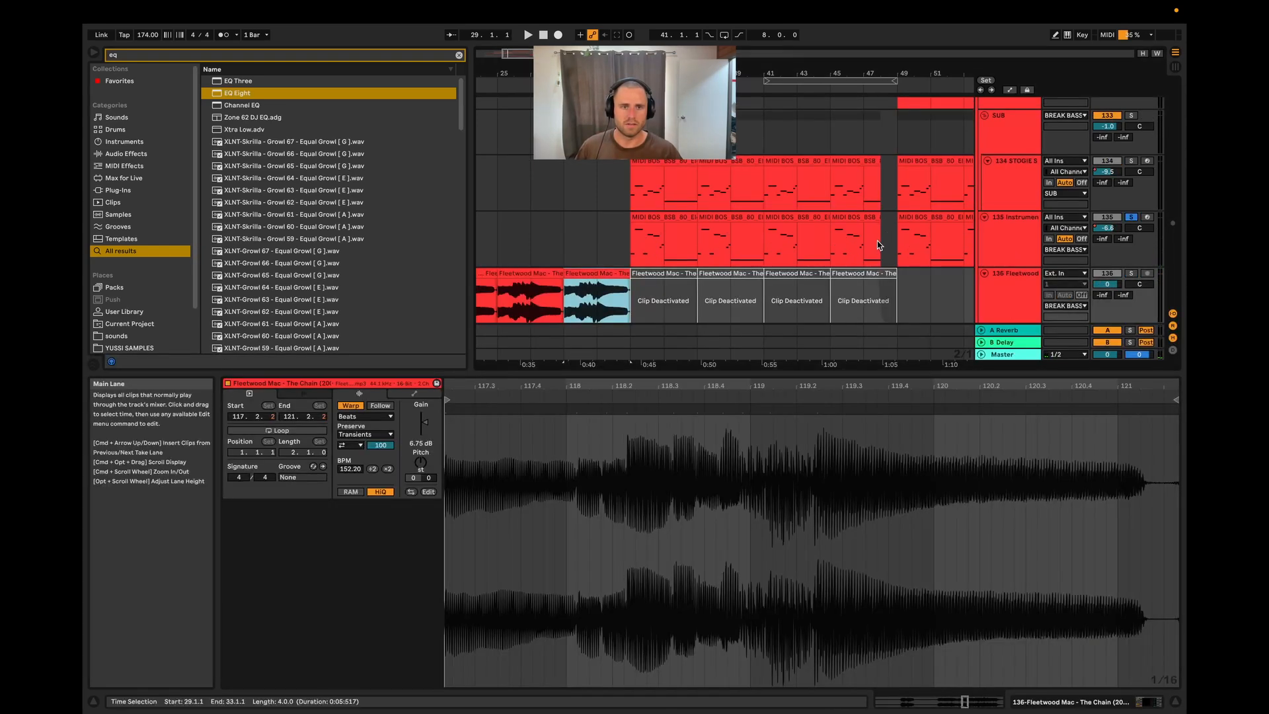
left_click(921, 241)
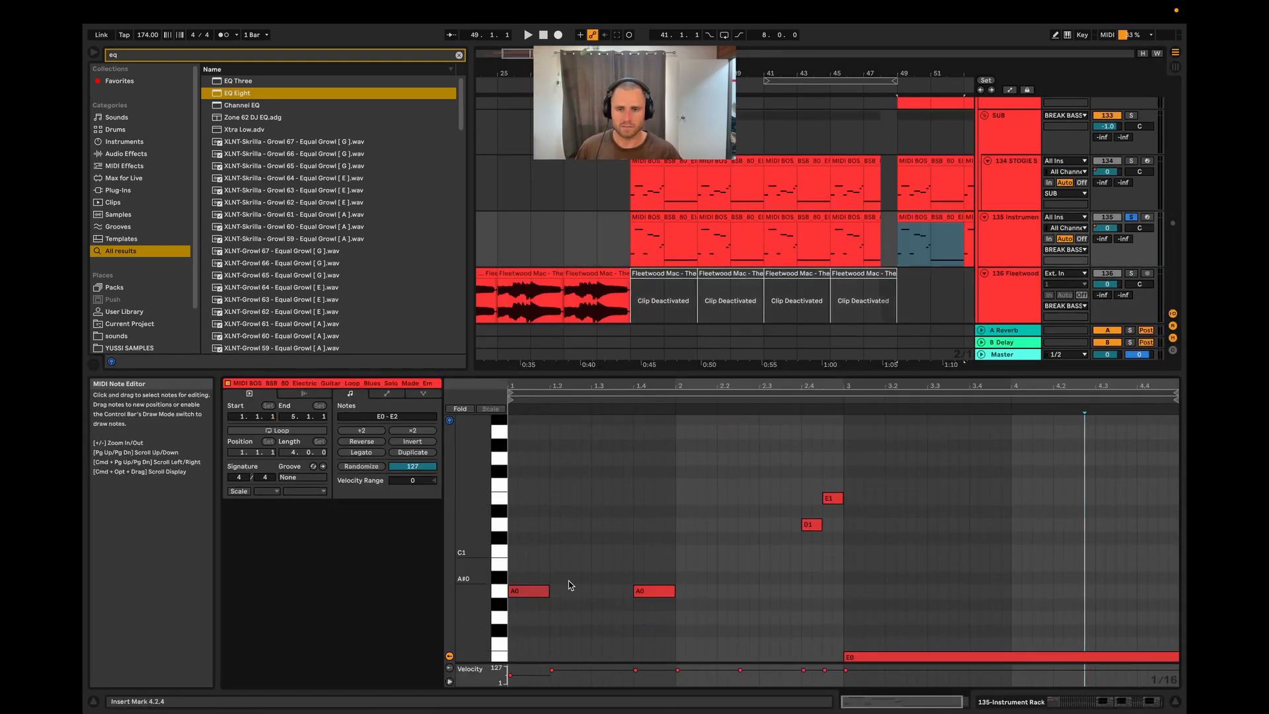
scroll(556, 594, "down", 3)
scroll(556, 592, "up", 5)
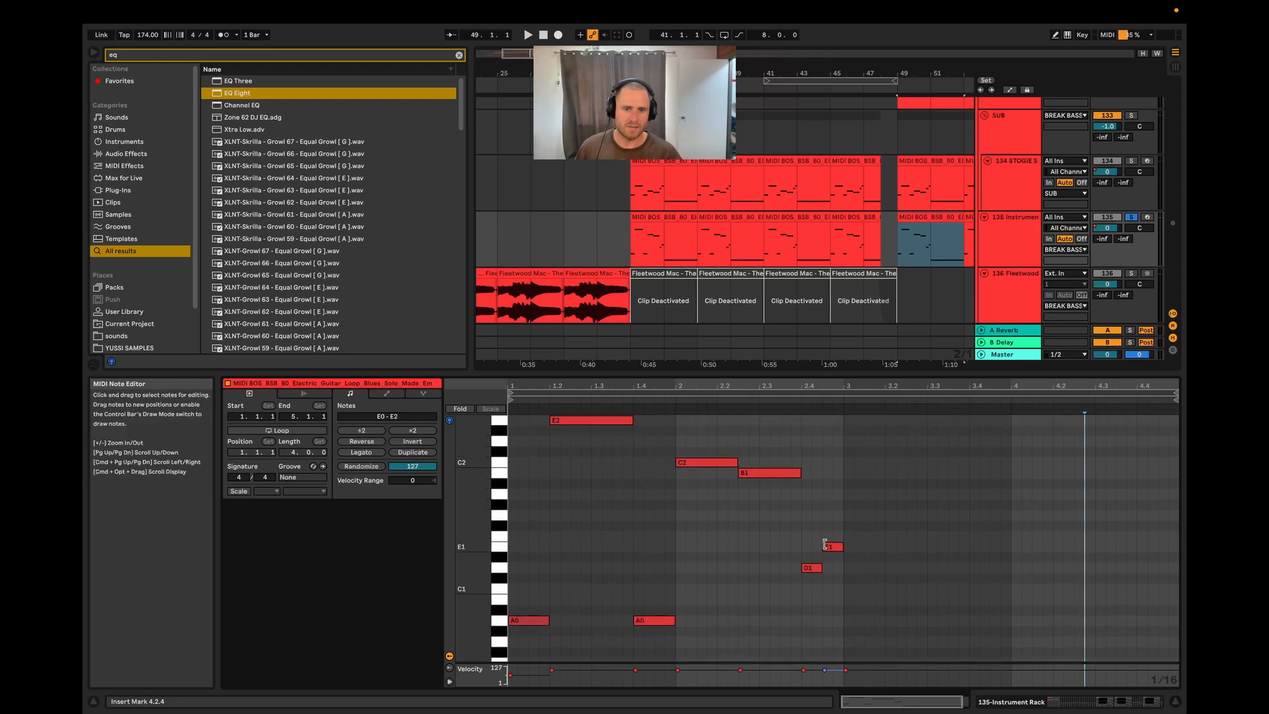
scroll(833, 542, "down", 3)
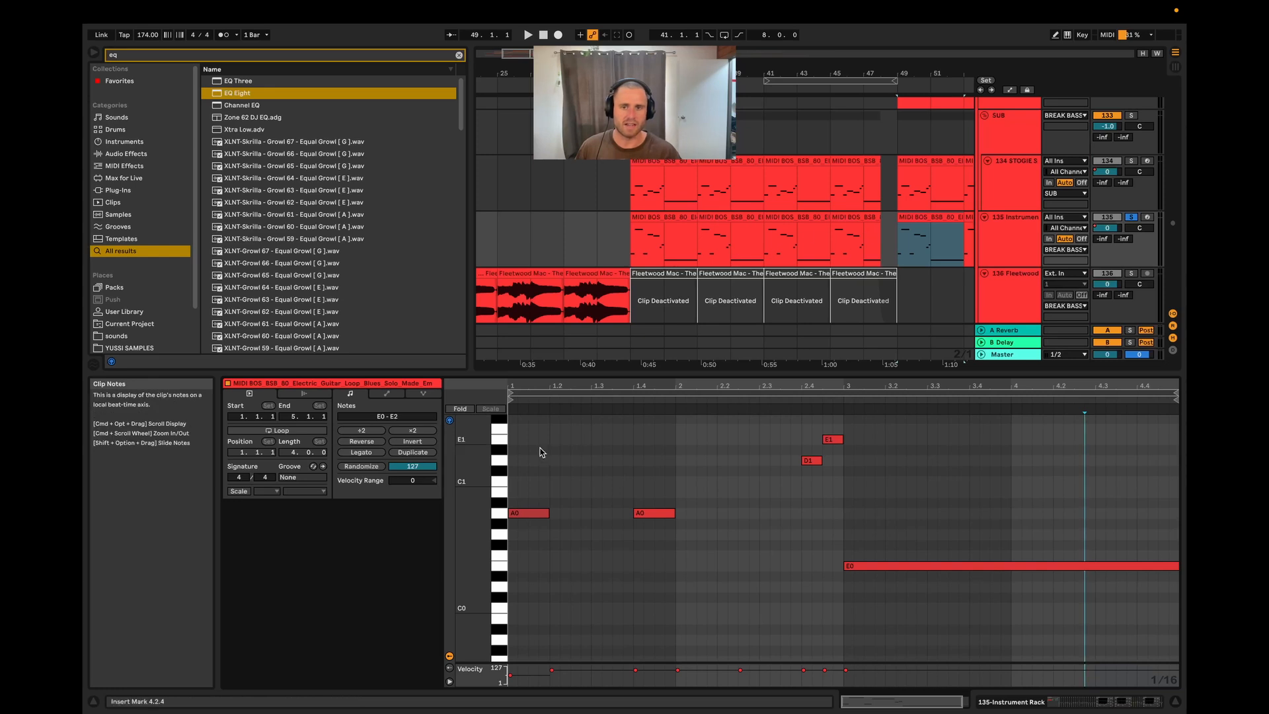
scroll(555, 502, "up", 3)
- Audition the opening A0 note and the sustained E0 note in track 135's bar 49 MIDI clip
left_click(528, 575)
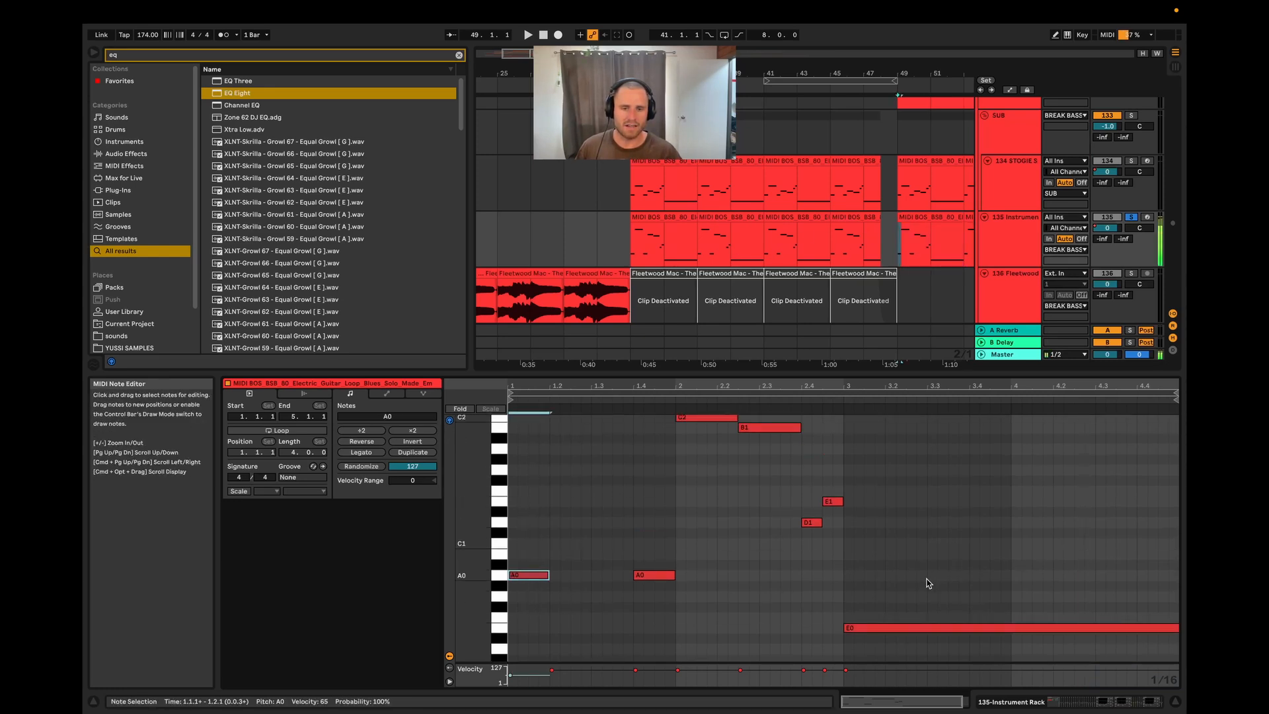
left_click(911, 627)
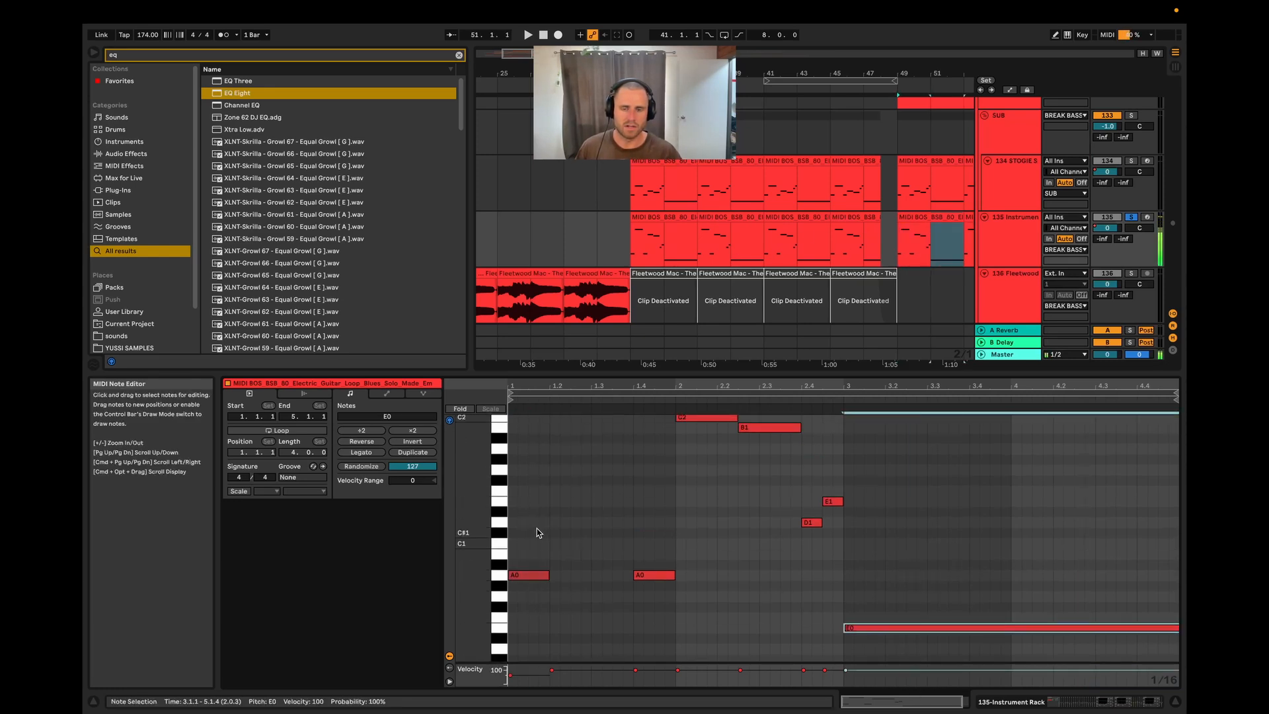
left_click(529, 574)
scroll(665, 546, "up", 3)
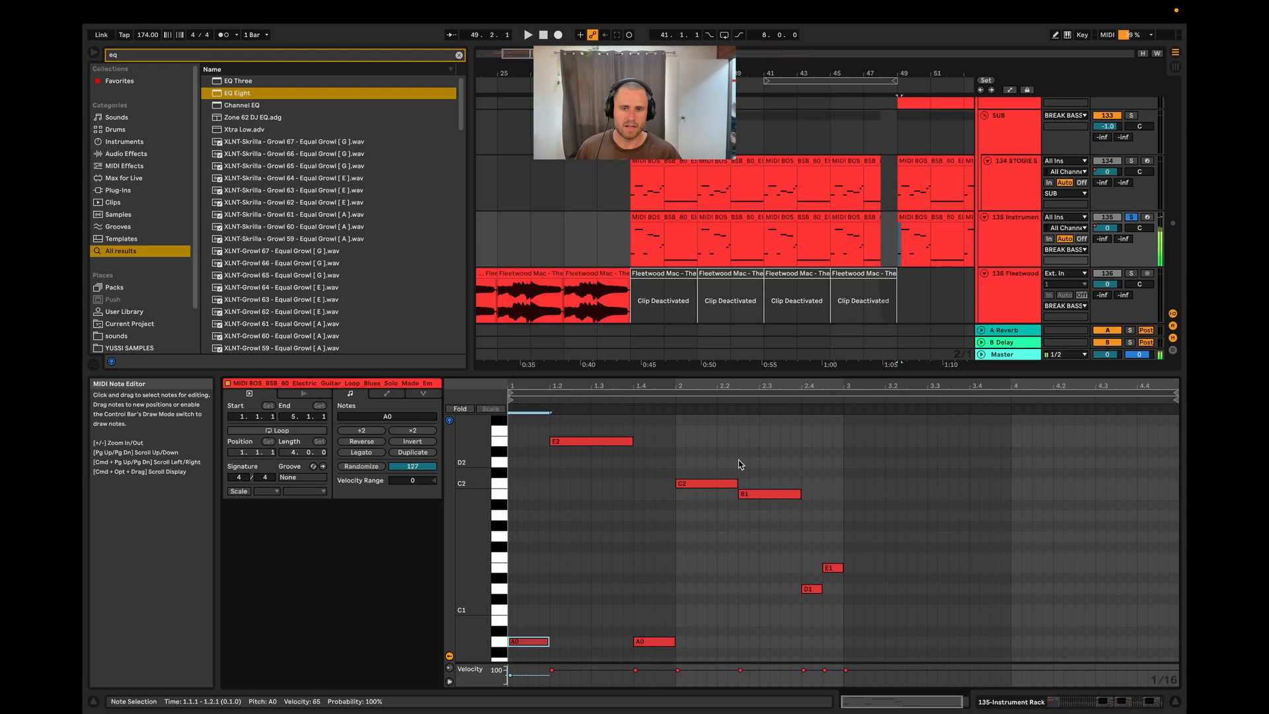
scroll(668, 561, "down", 2)
left_click_drag(513, 534, 528, 713)
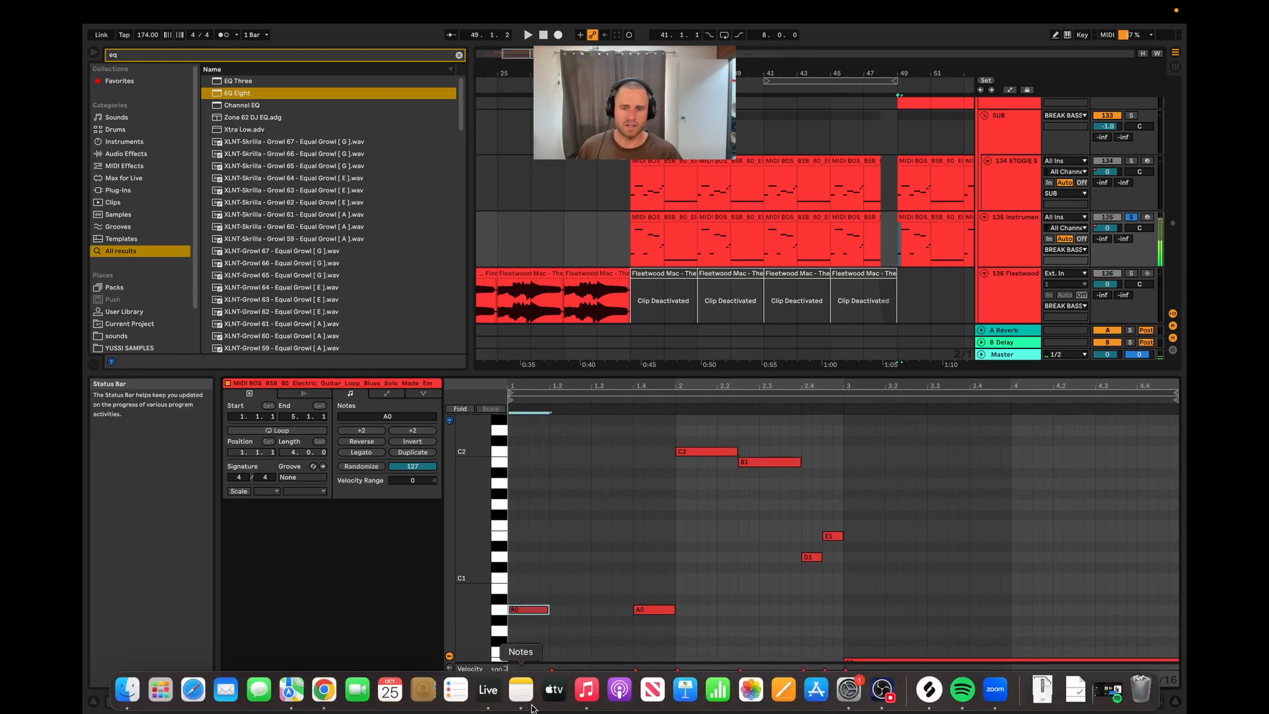
- Audition the C2 and B1 notes and the closing E0 note of the same bass riff
scroll(711, 526, "up", 2)
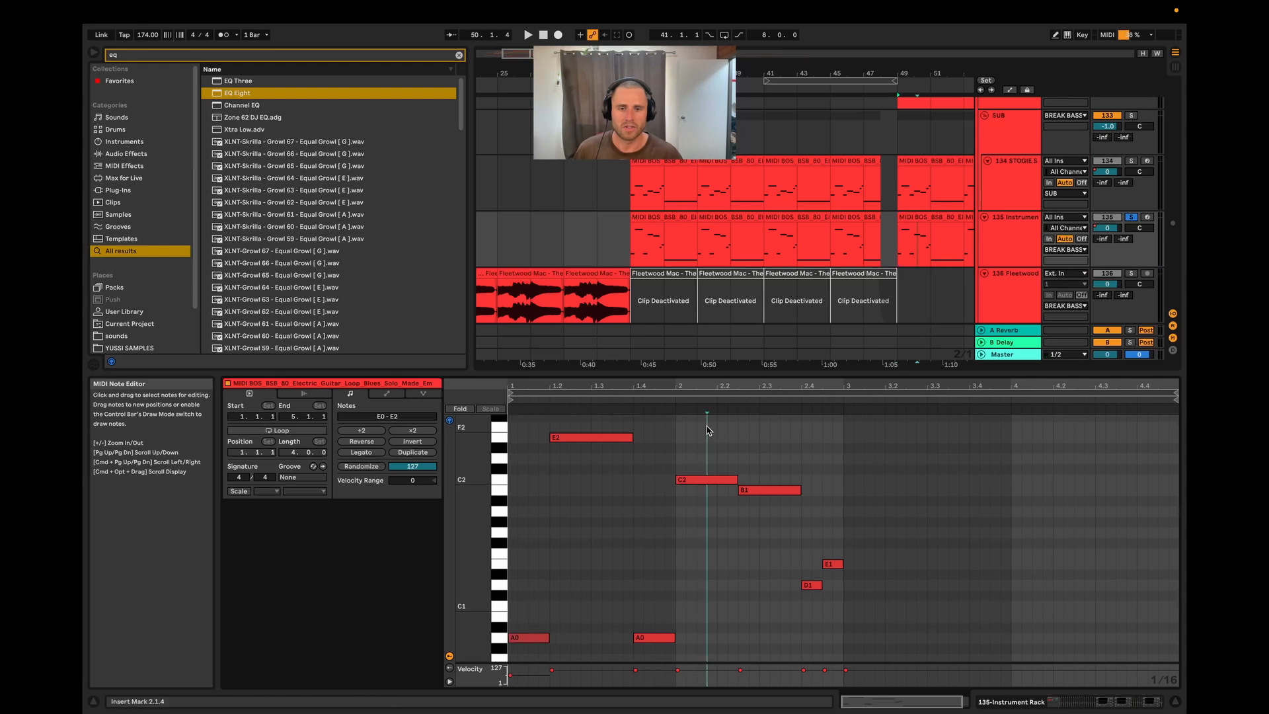
left_click(706, 479)
left_click(794, 490)
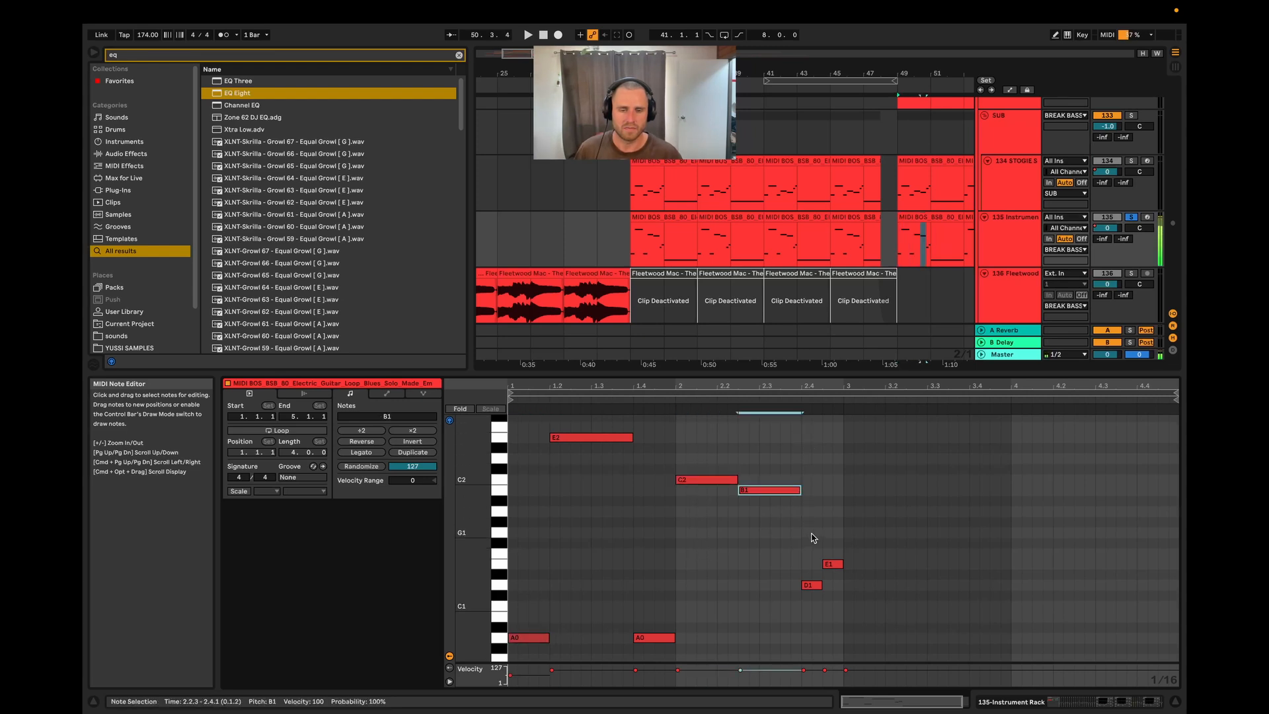
scroll(898, 506, "down", 2)
scroll(921, 516, "down", 1)
left_click(924, 522)
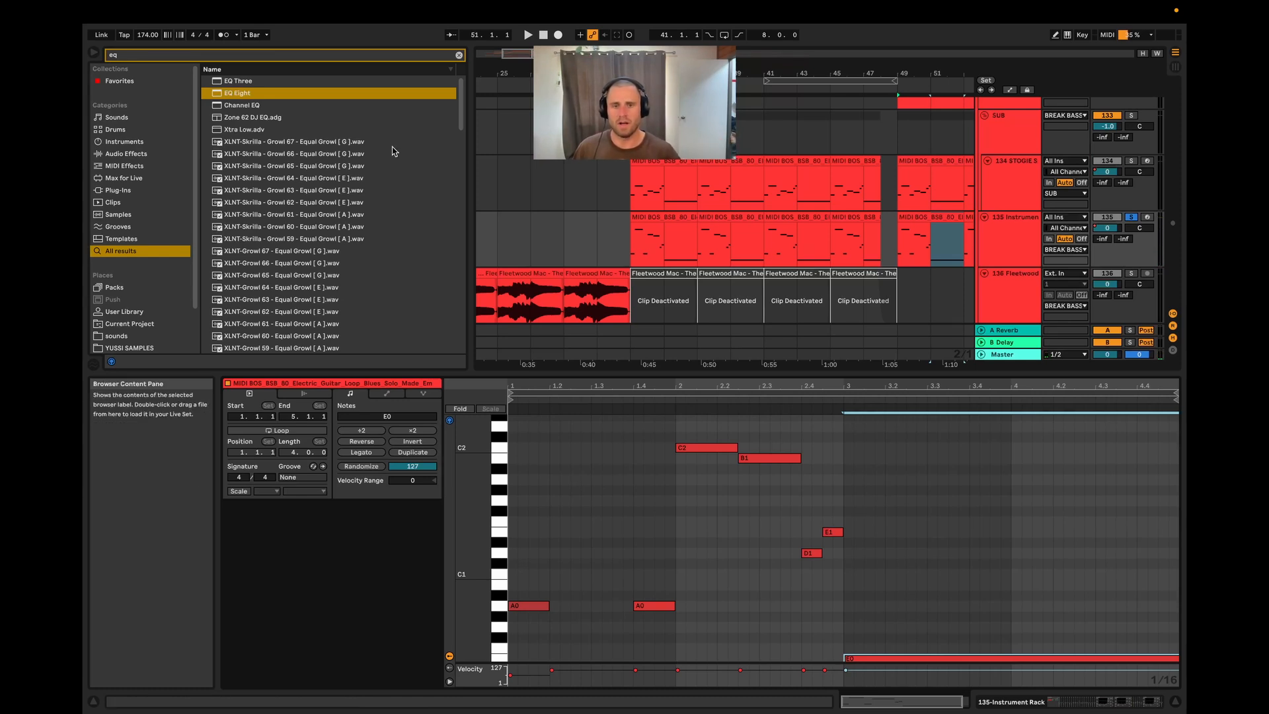
- Solo track 136 Fleetwood, play its original bass clip from bar 29, and zoom the arrangement in on that clip
left_click(587, 273)
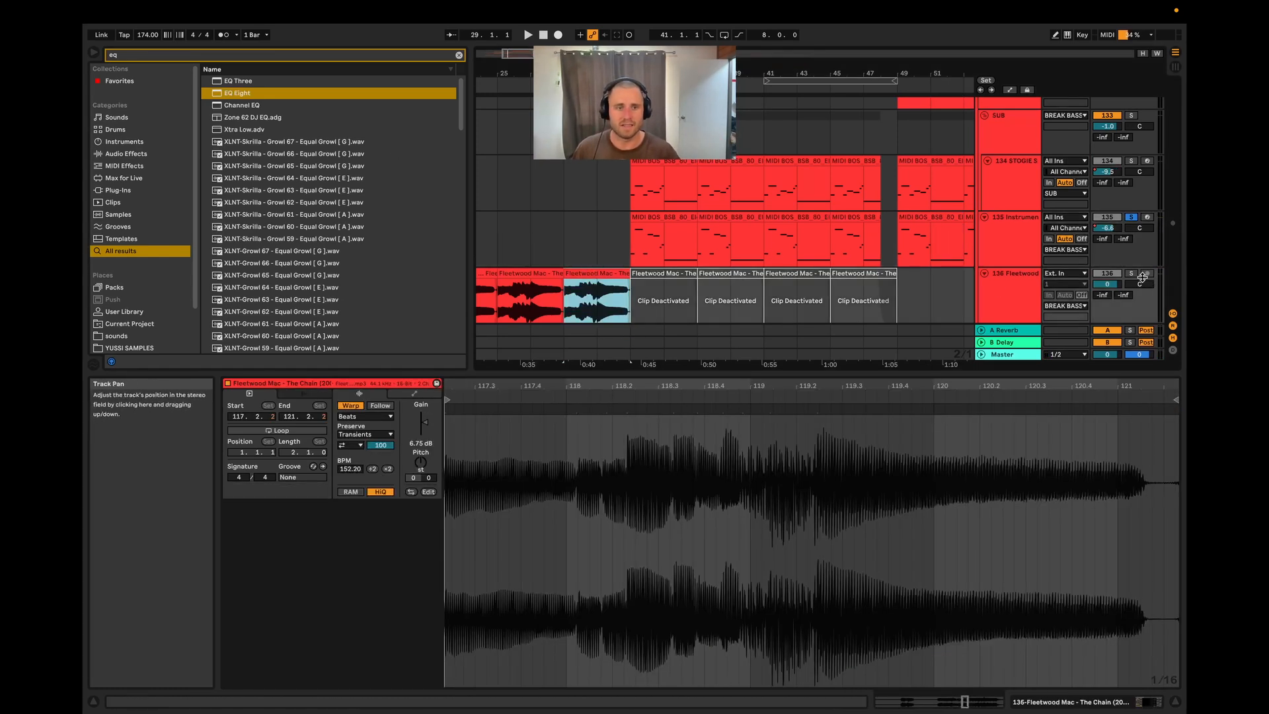
left_click(1131, 273)
key("space")
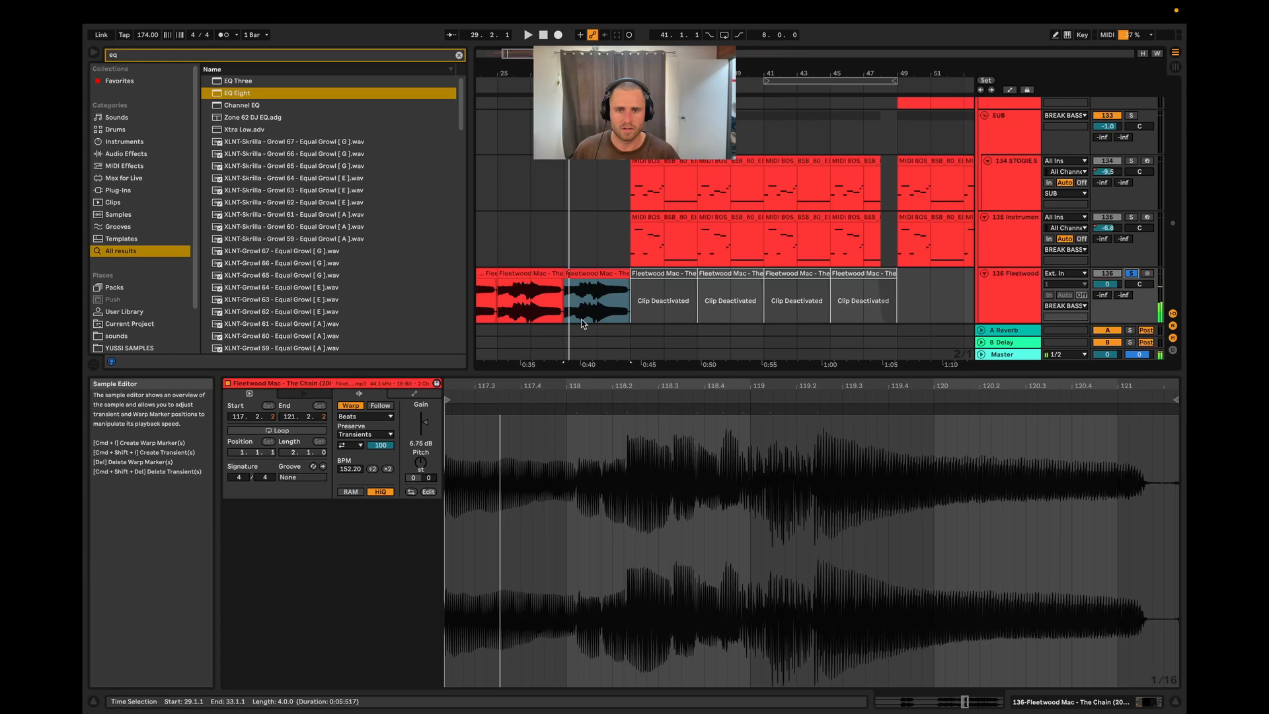
key("z")
right_click(566, 231)
left_click(680, 336)
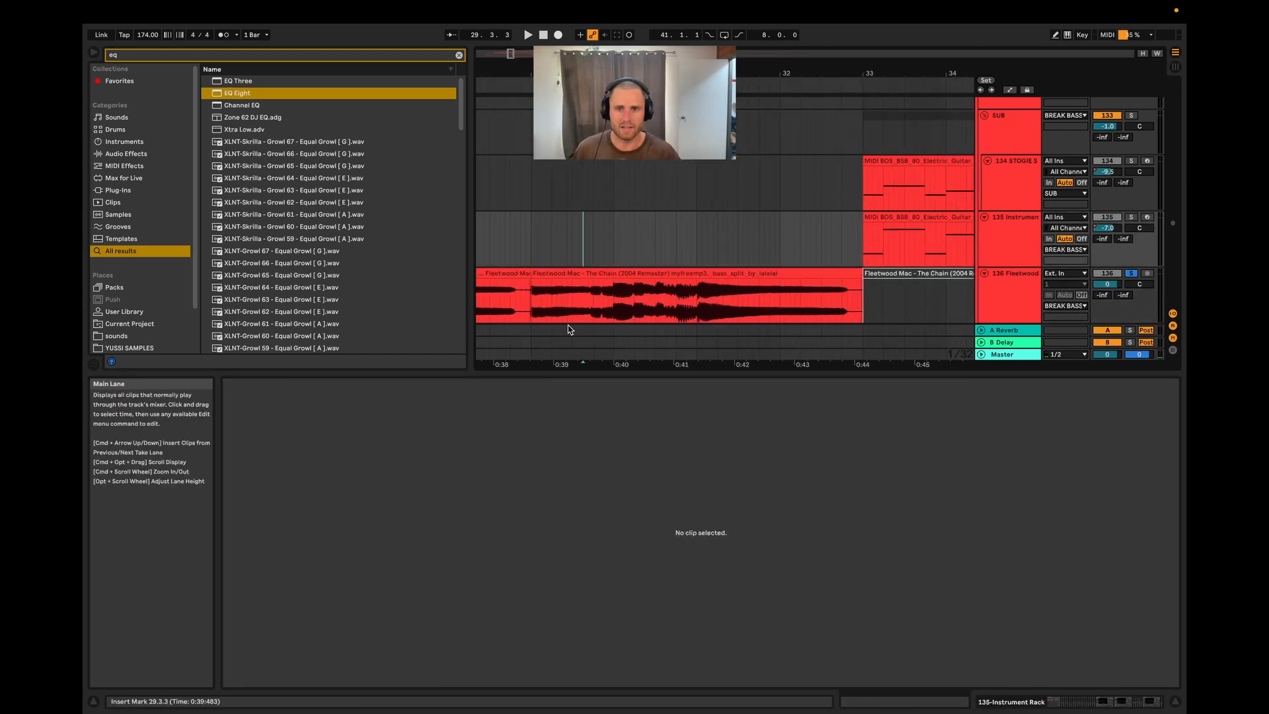
- Play the original bass clip from several points between bars 29 and 31 to compare its individual notes
left_click(654, 313)
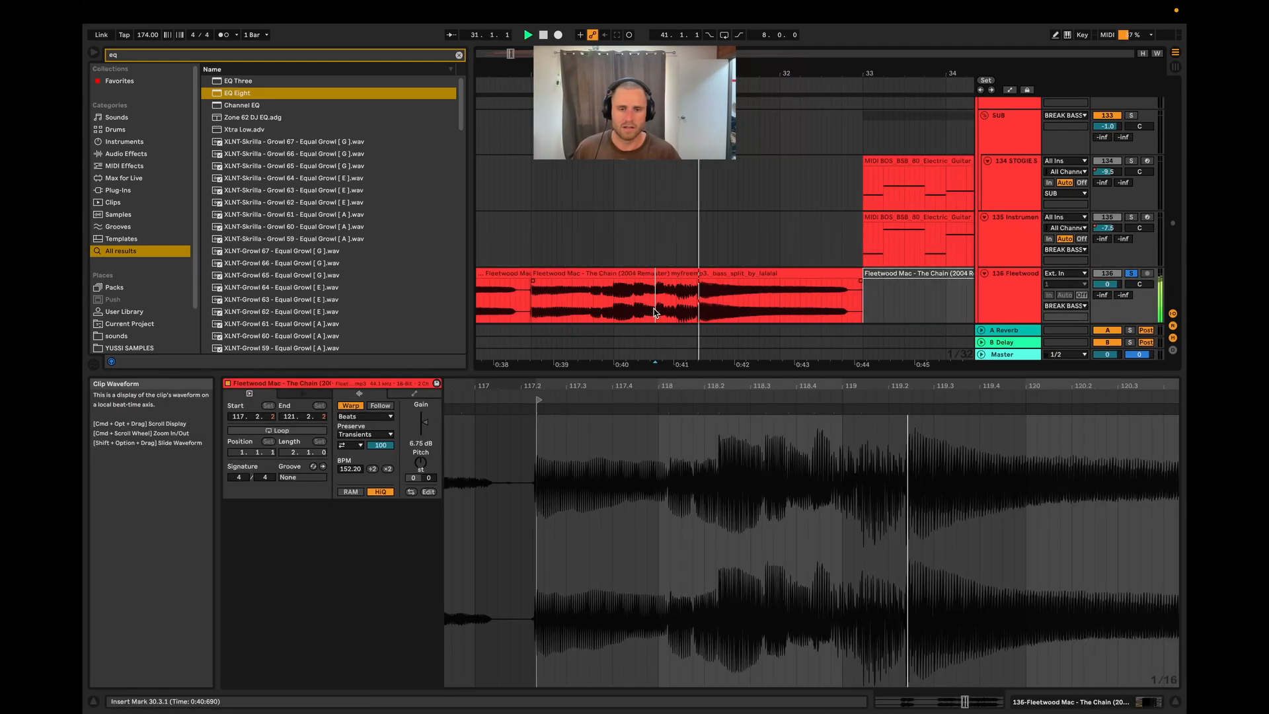
left_click(610, 313)
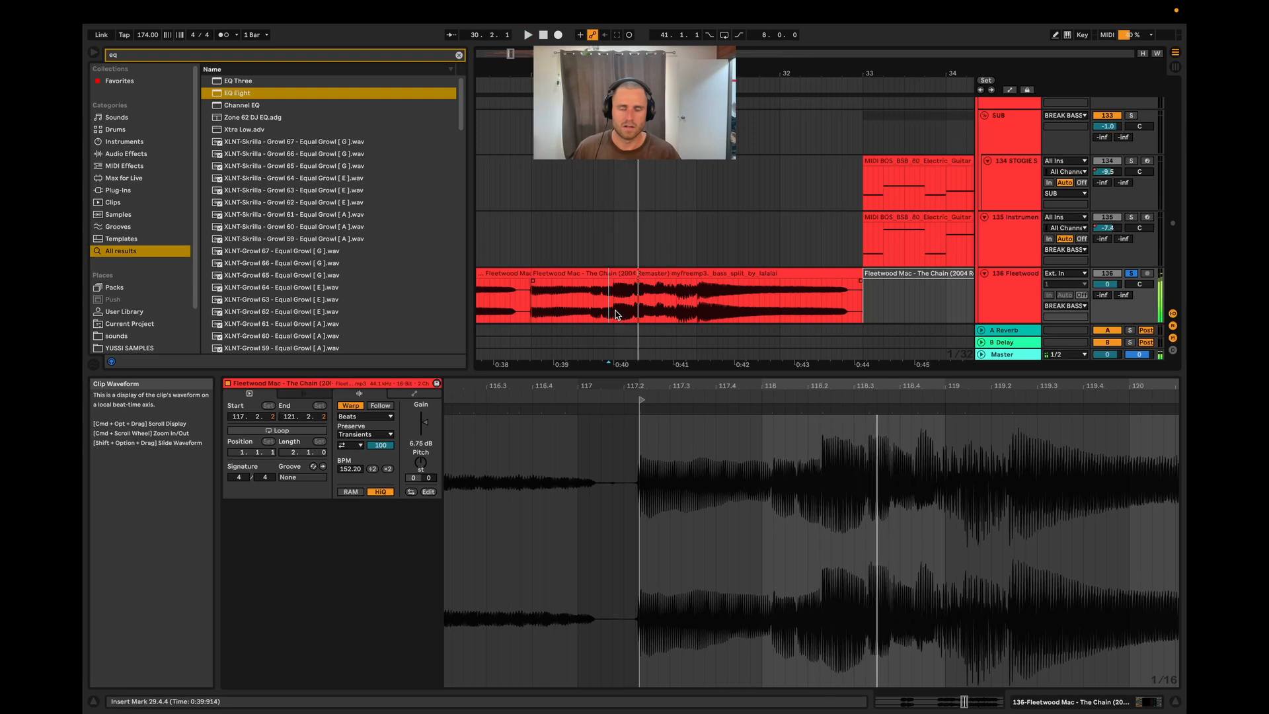
left_click(615, 312)
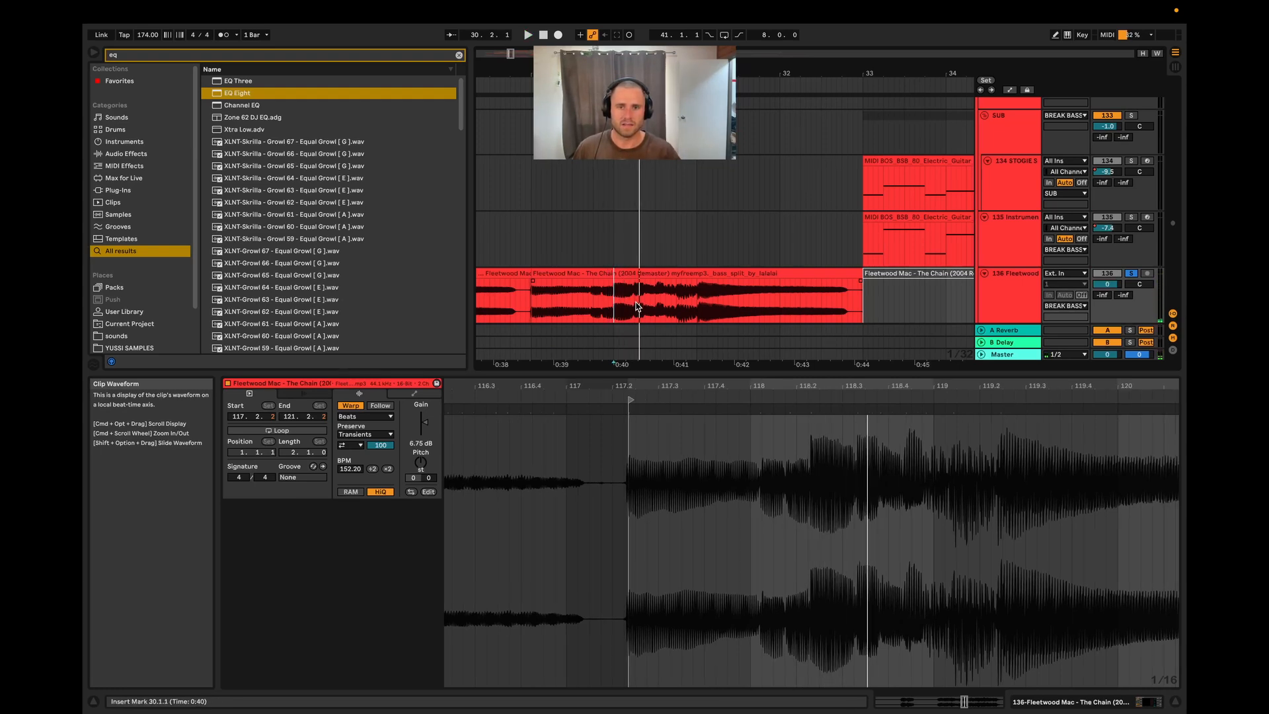
left_click(634, 307)
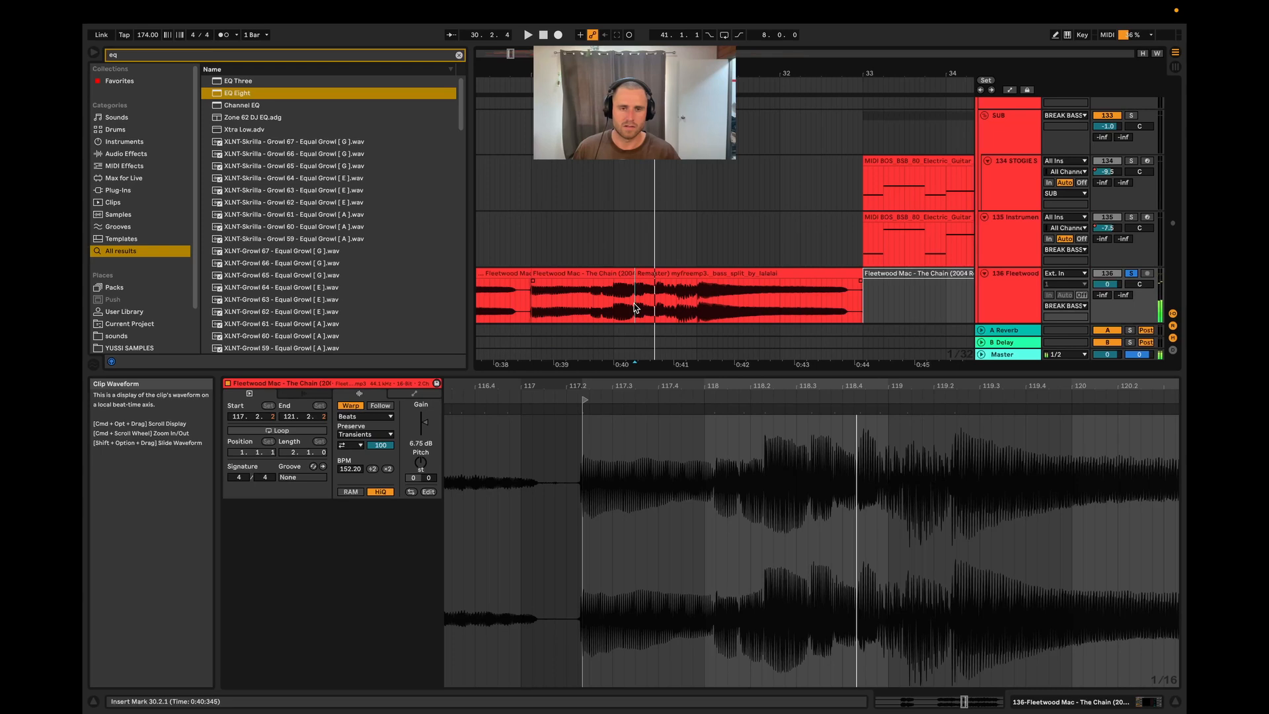
left_click(698, 308)
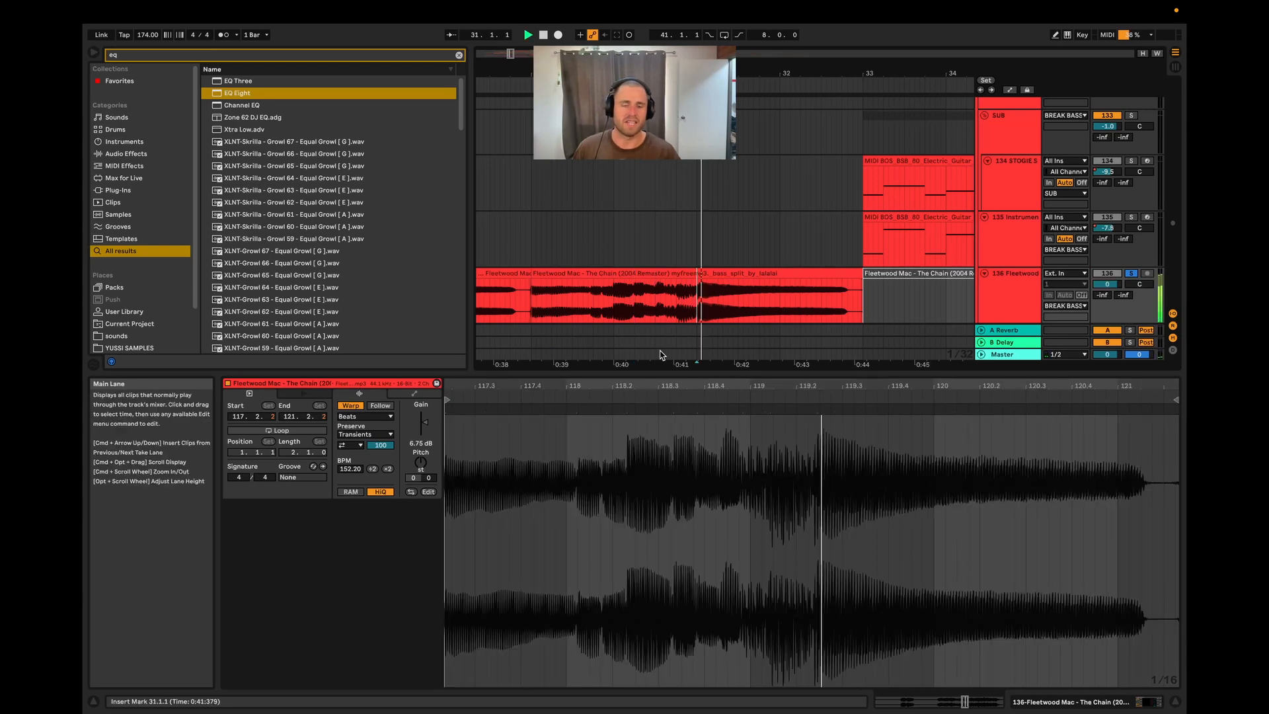
key("space")
key("space")
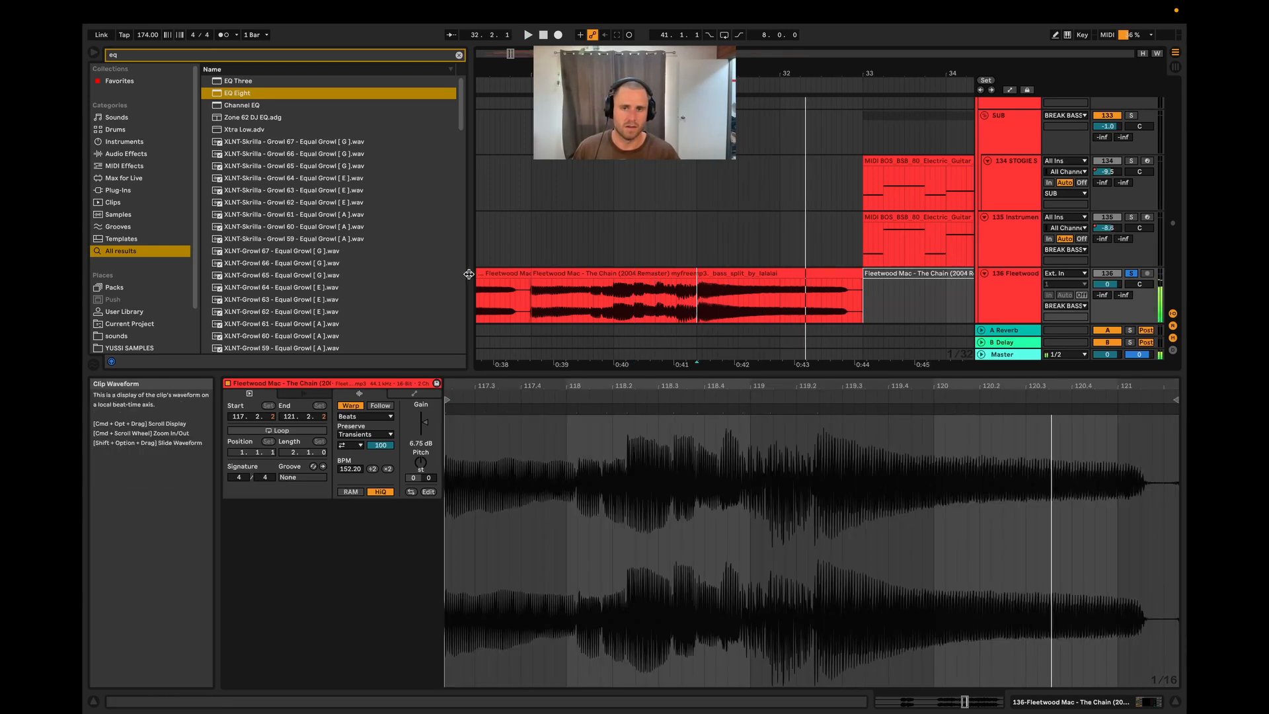
- Inspect the sub MIDI clip at bar 33 on track 134, and replay the original bass clip from 29.1.4
scroll(720, 295, "down", 5)
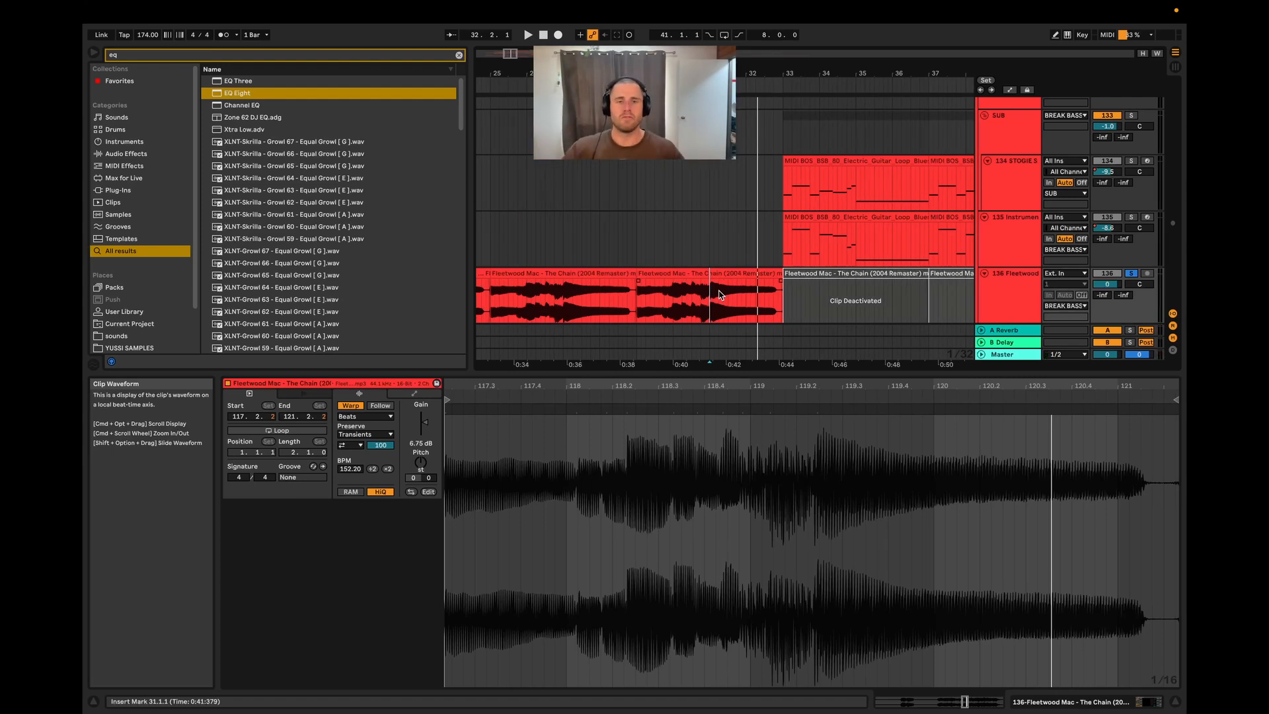
left_click(879, 216)
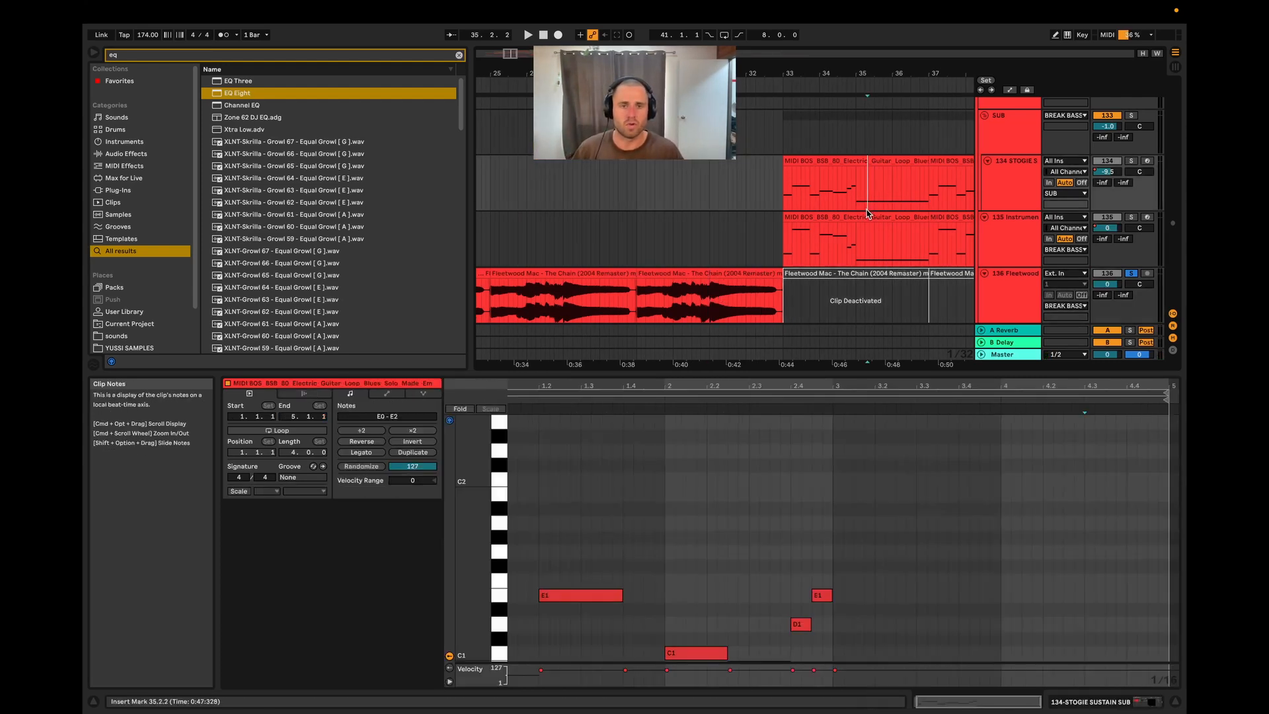
left_click(715, 273)
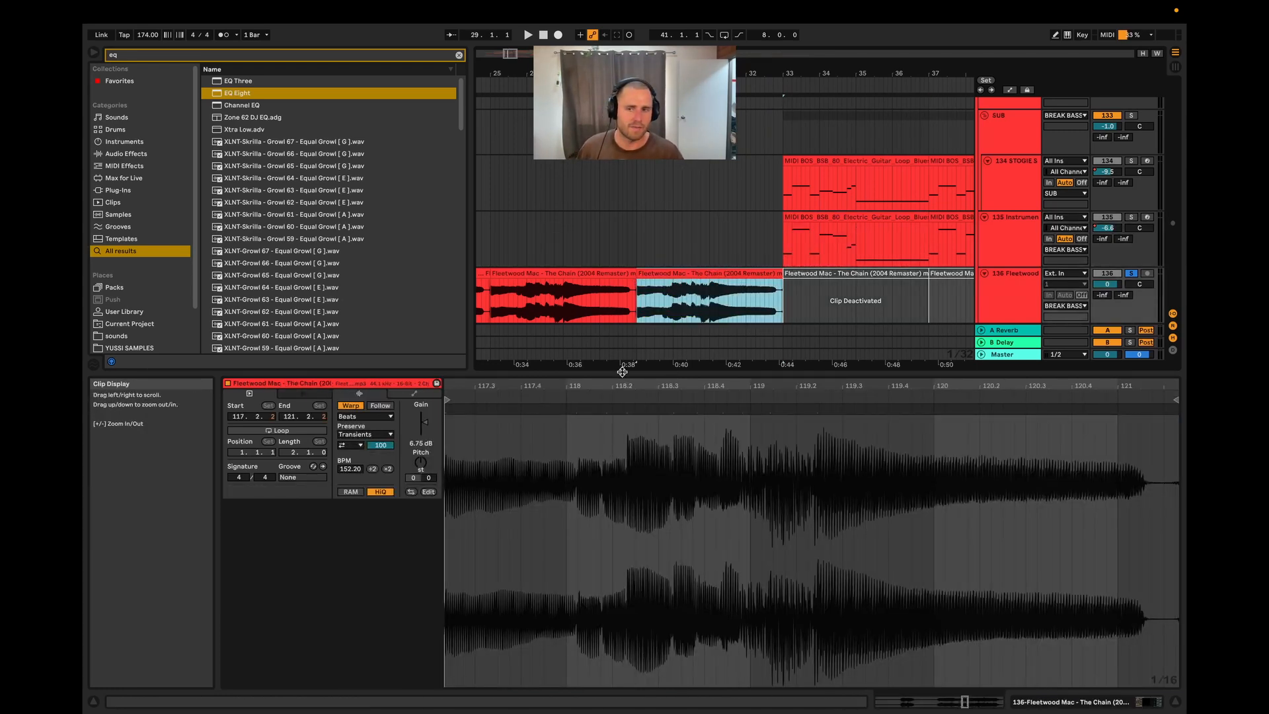
left_click(646, 312)
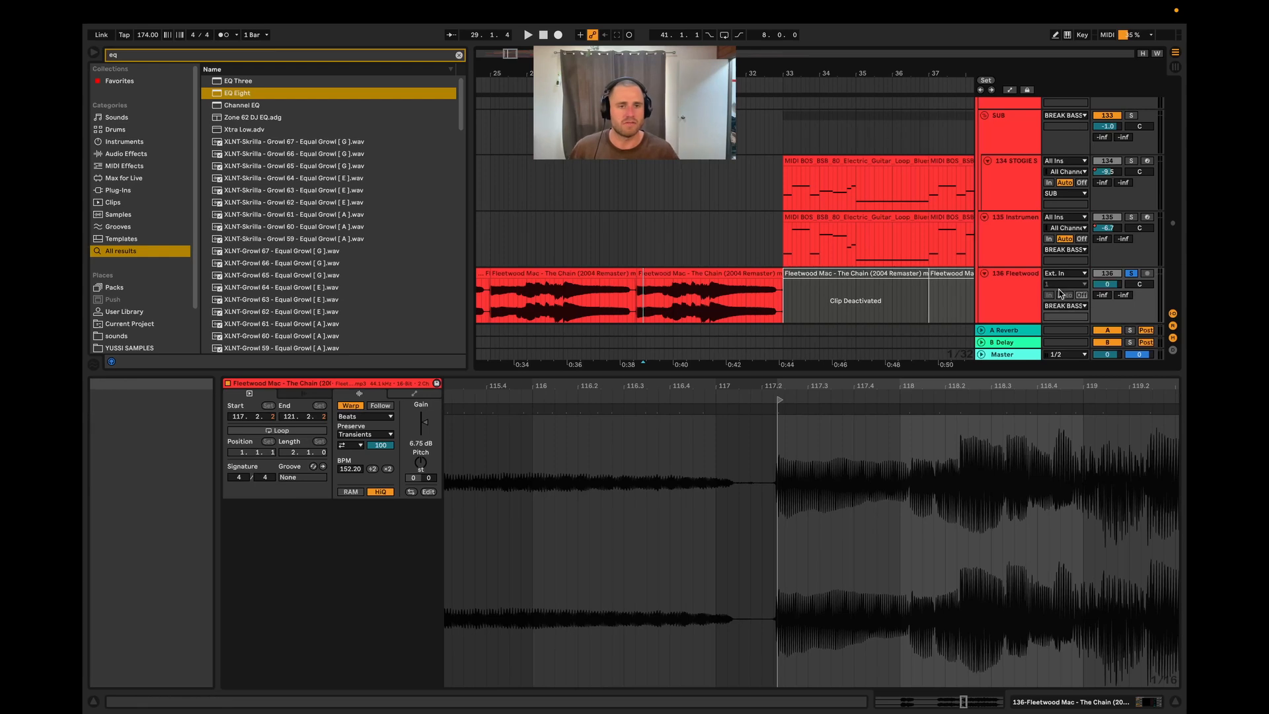
scroll(811, 320, "down", 2)
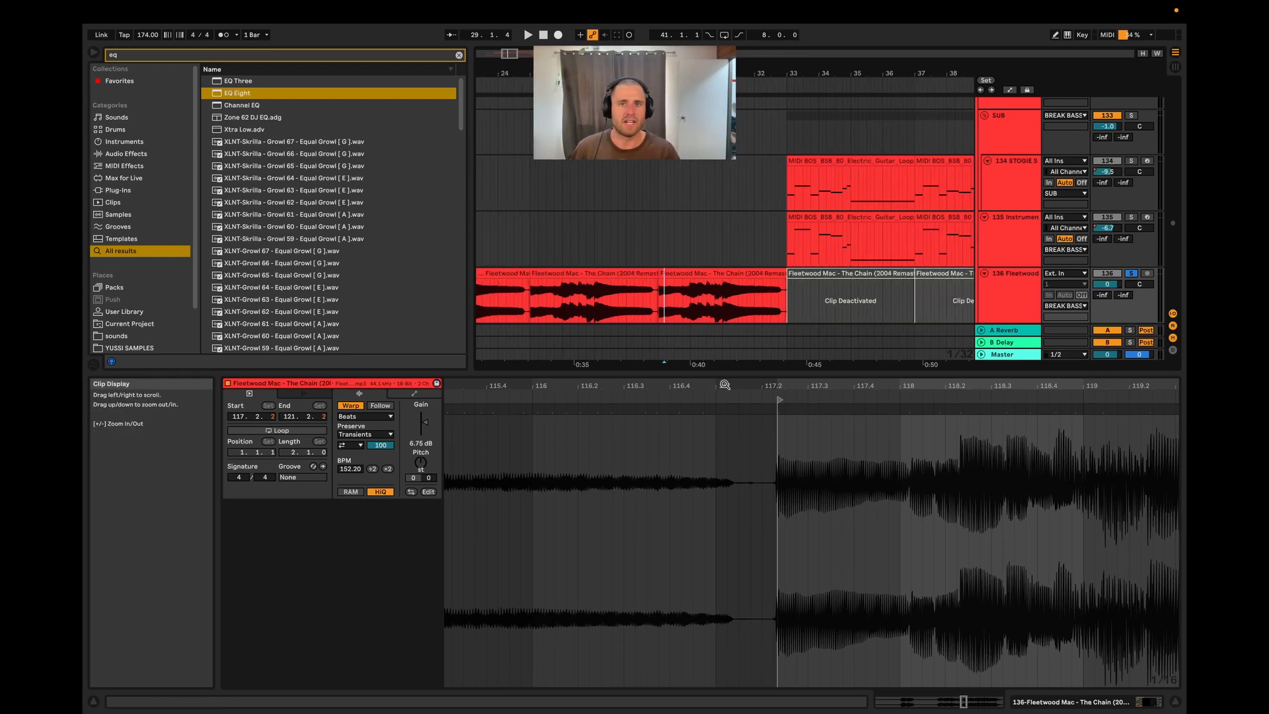
key("space")
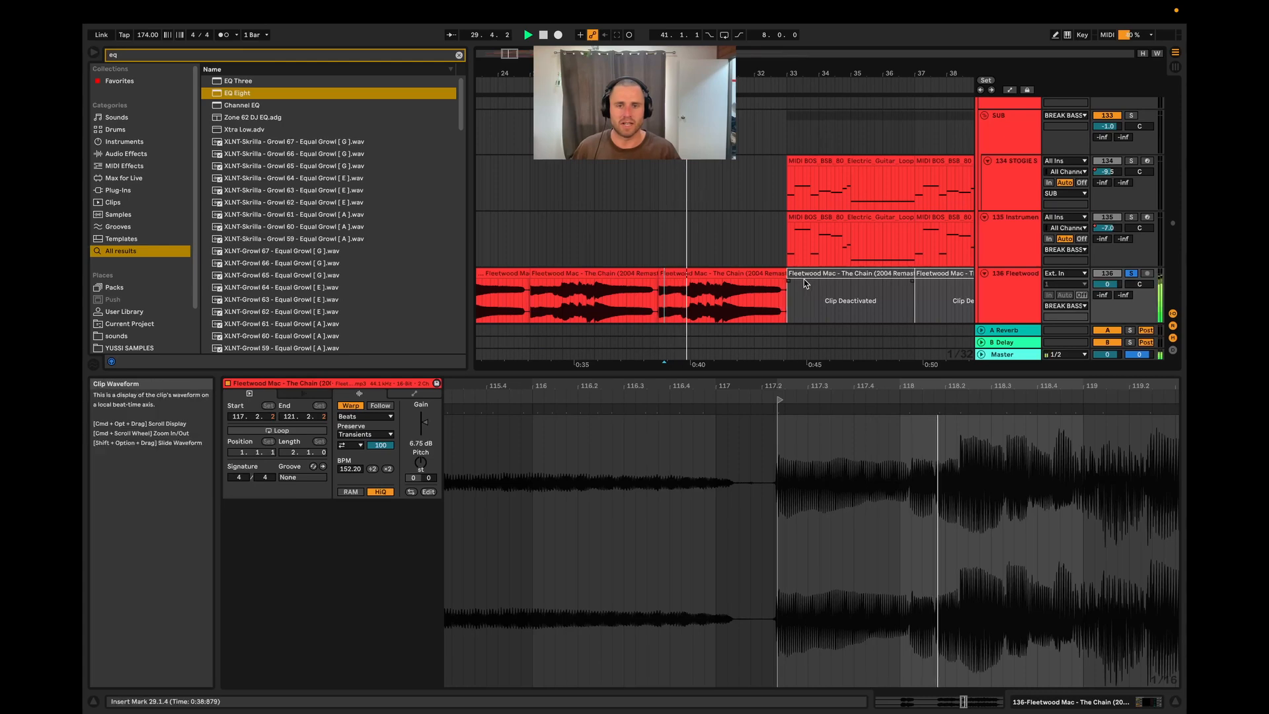
- Open track 135's bar 33 MIDI clip, solo that track, and play its remade bass from the bar 49 clip
left_click(791, 257)
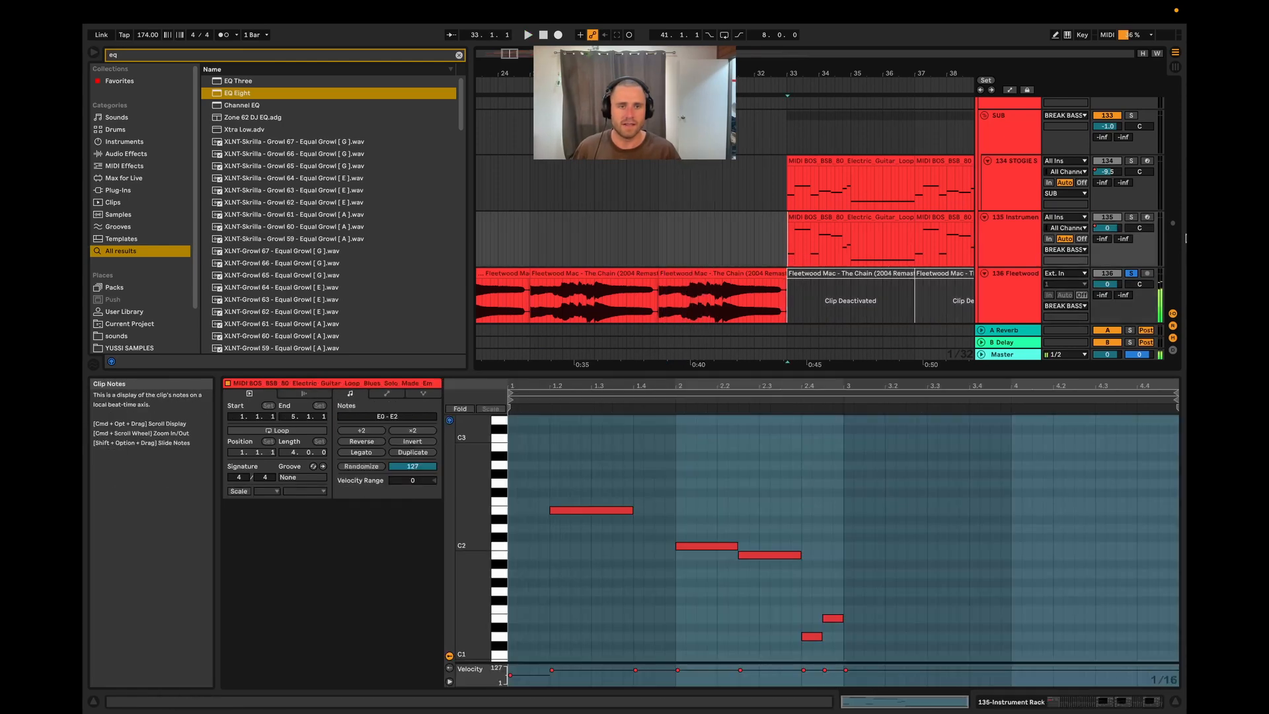
left_click(1131, 217)
scroll(745, 255, "down", 5)
key("space")
scroll(919, 250, "down", 5)
scroll(780, 226, "up", 5)
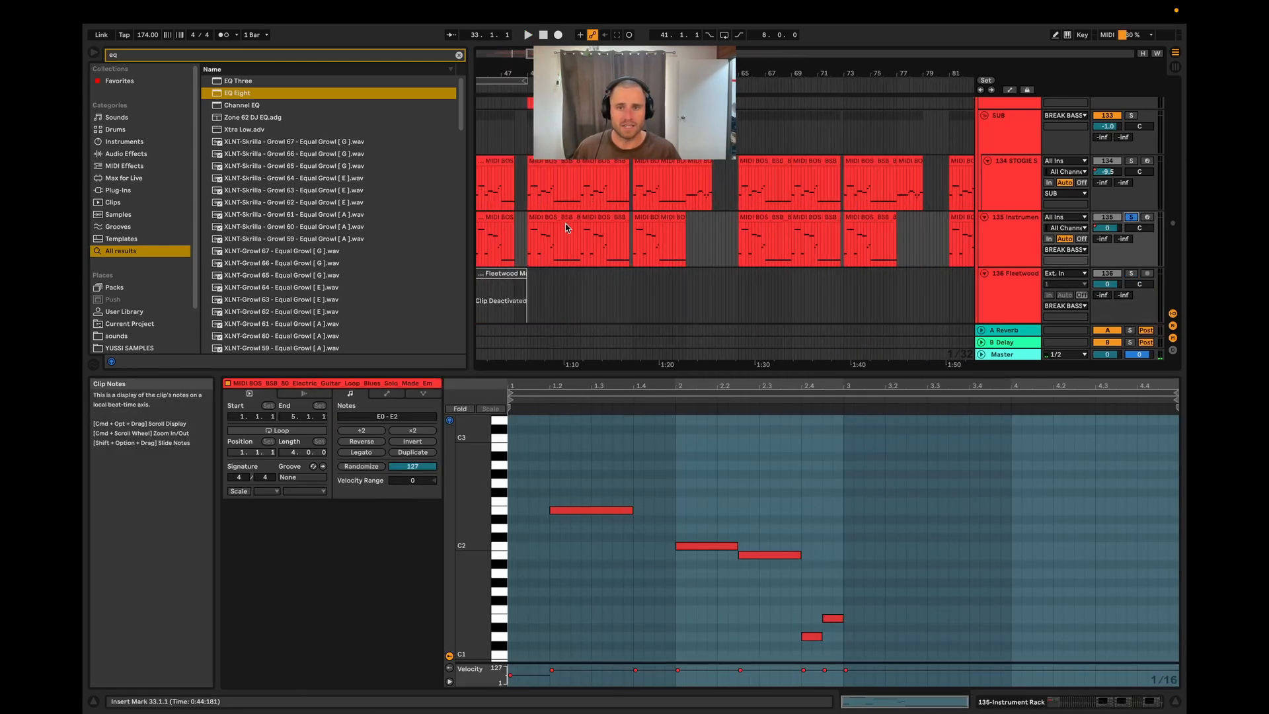
left_click(538, 217)
key("space")
scroll(520, 246, "up", 5)
scroll(522, 247, "down", 5)
scroll(509, 316, "up", 5)
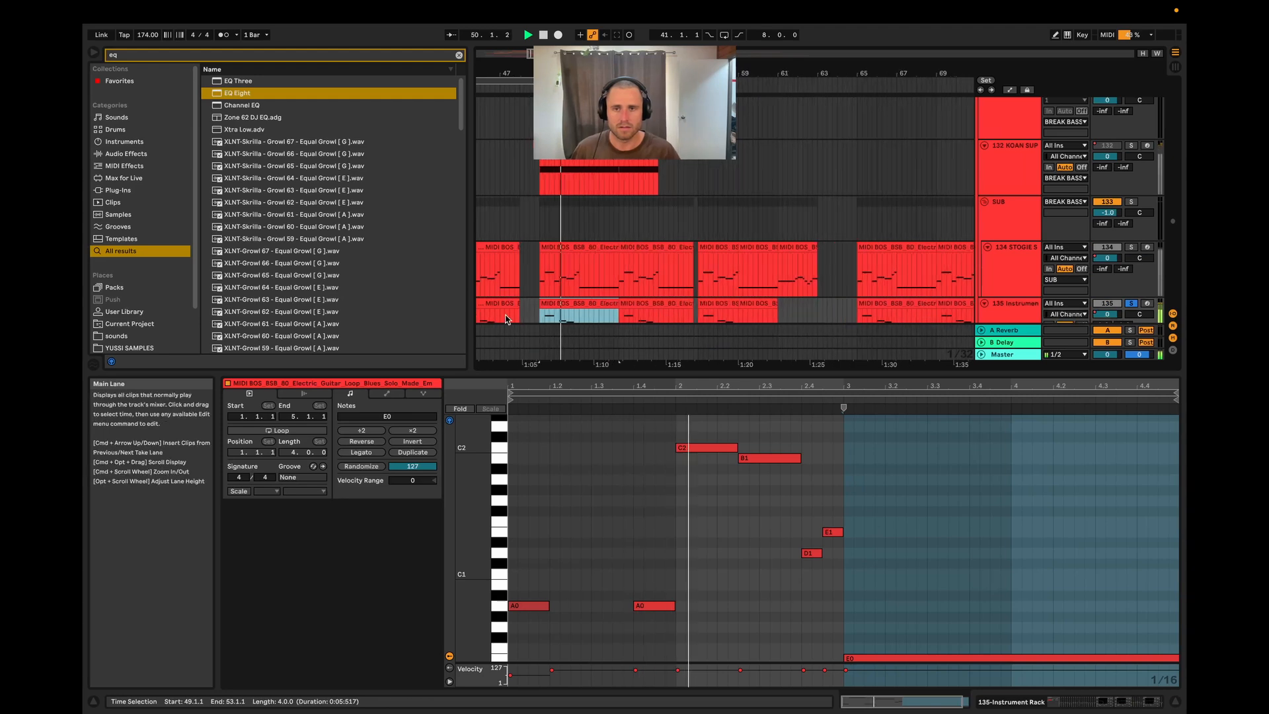
- Add track 134's sub to the solo on track 135 and replay the layered bass from bar 49
scroll(509, 311, "down", 3)
key("space")
left_click(1131, 137)
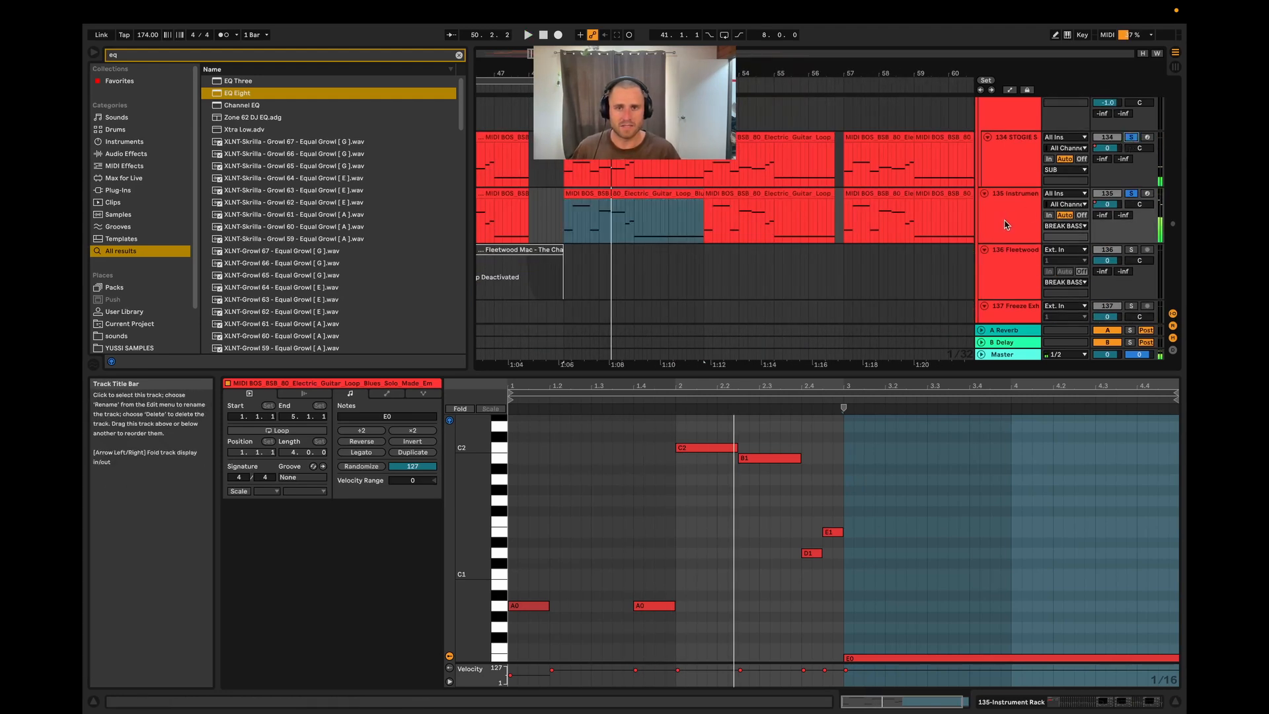
key("space")
scroll(530, 221, "up", 3)
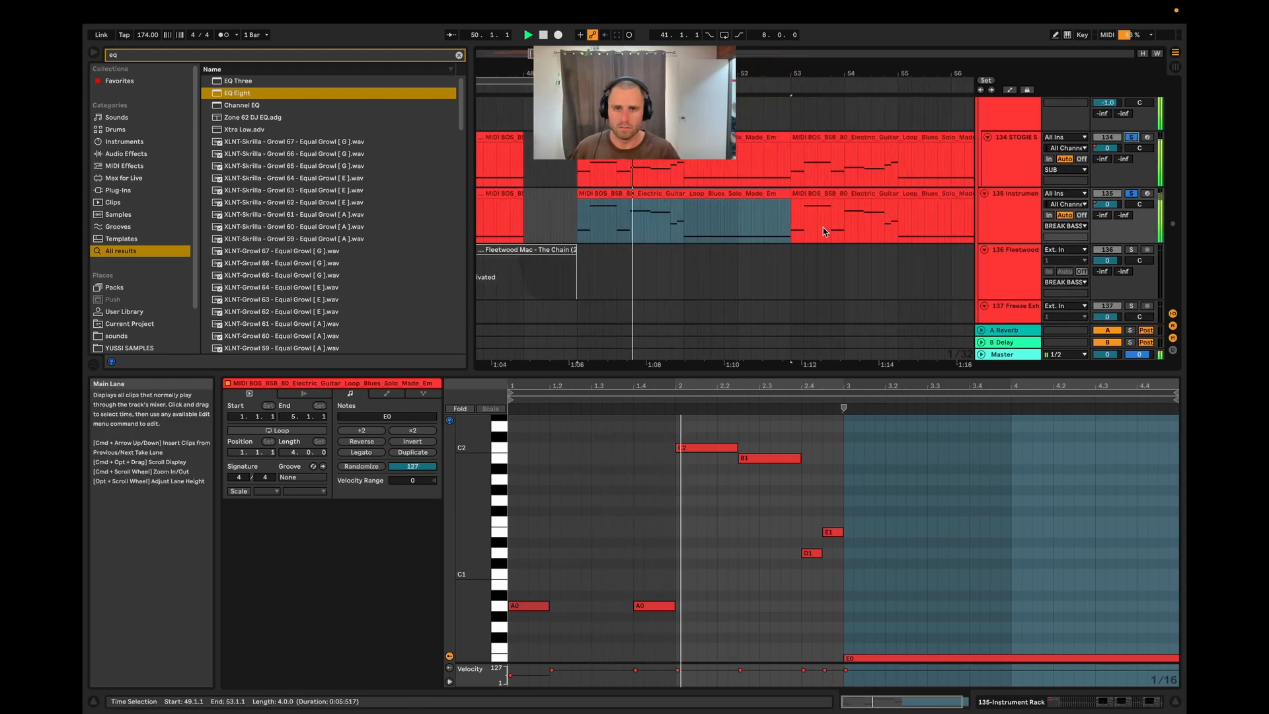
- Stop the layered bass playback and show the device chain of track 135
scroll(902, 228, "down", 3)
key("space")
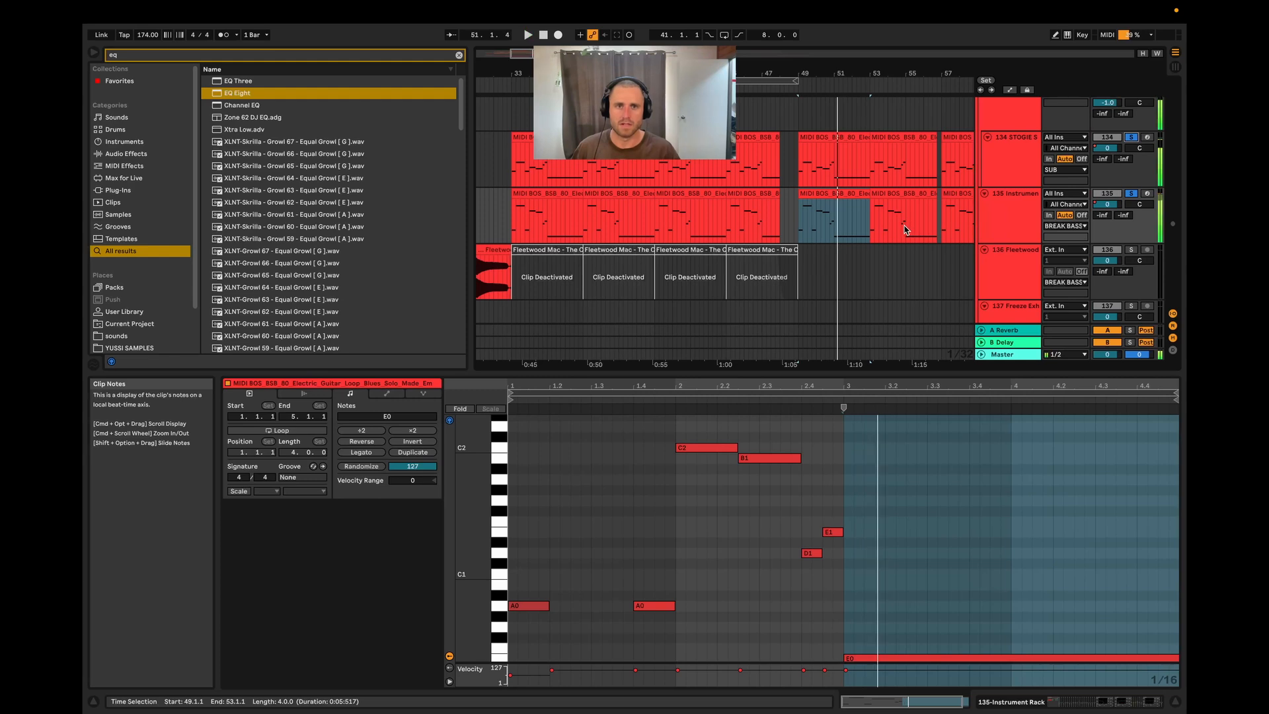
scroll(912, 233, "down", 3)
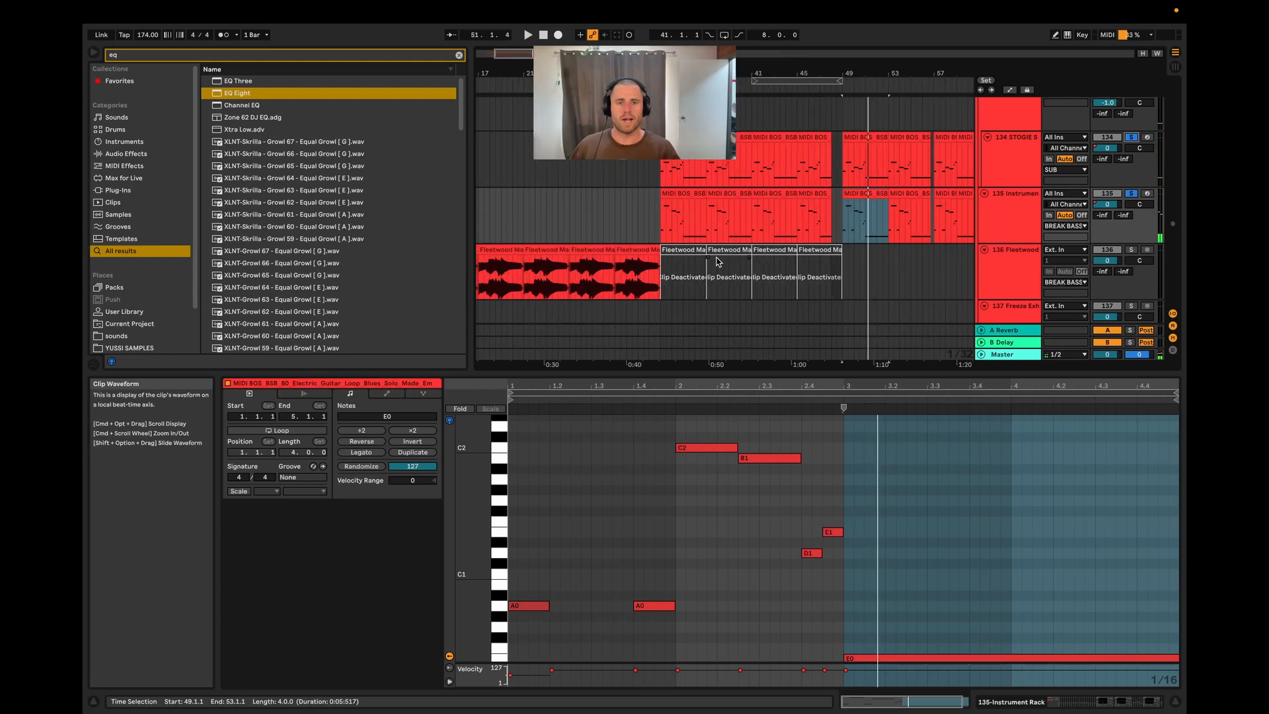
key("shift+Tab")
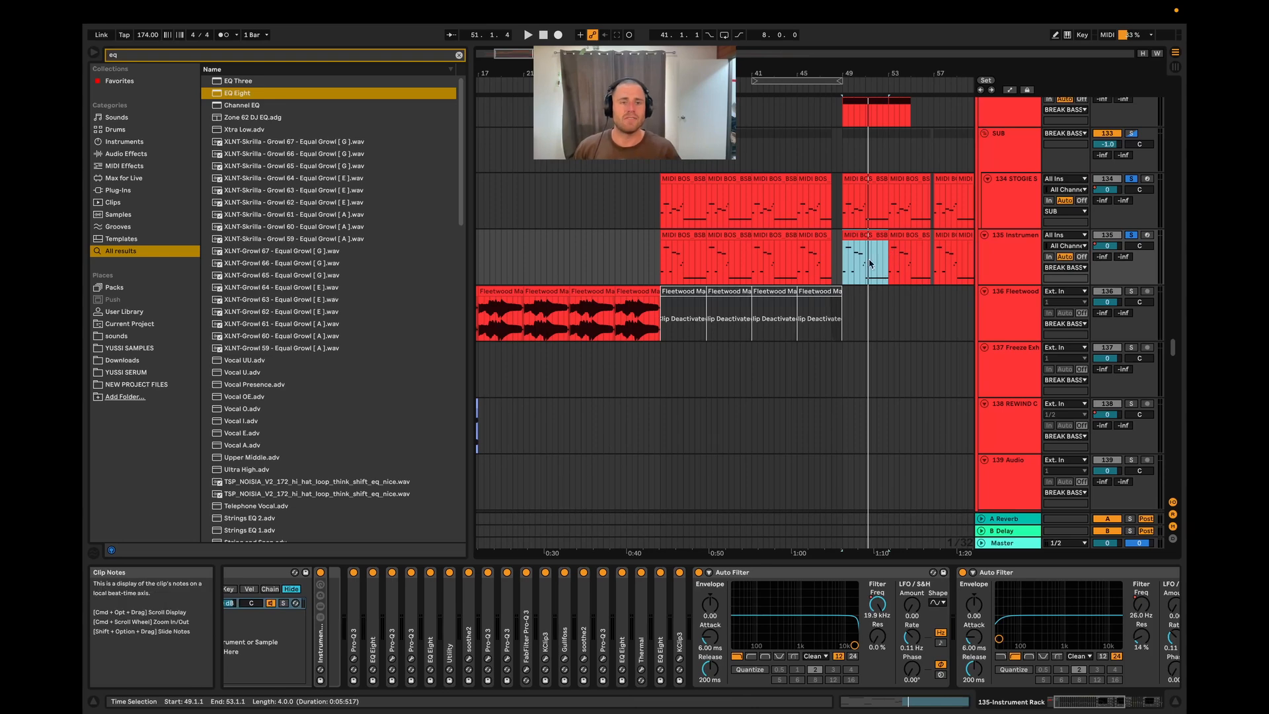
- Solo track 136 alone and play the original bass clip from just before bar 29 for comparison
scroll(618, 291, "up", 3)
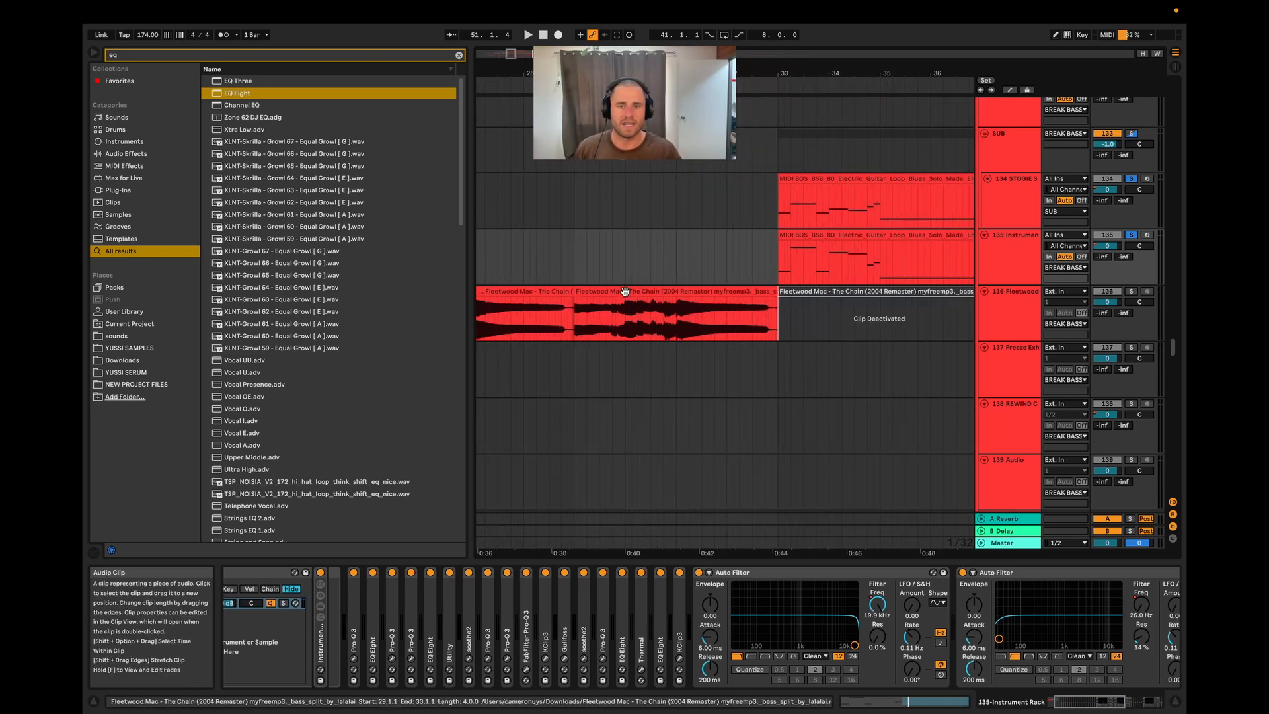
scroll(591, 311, "down", 3)
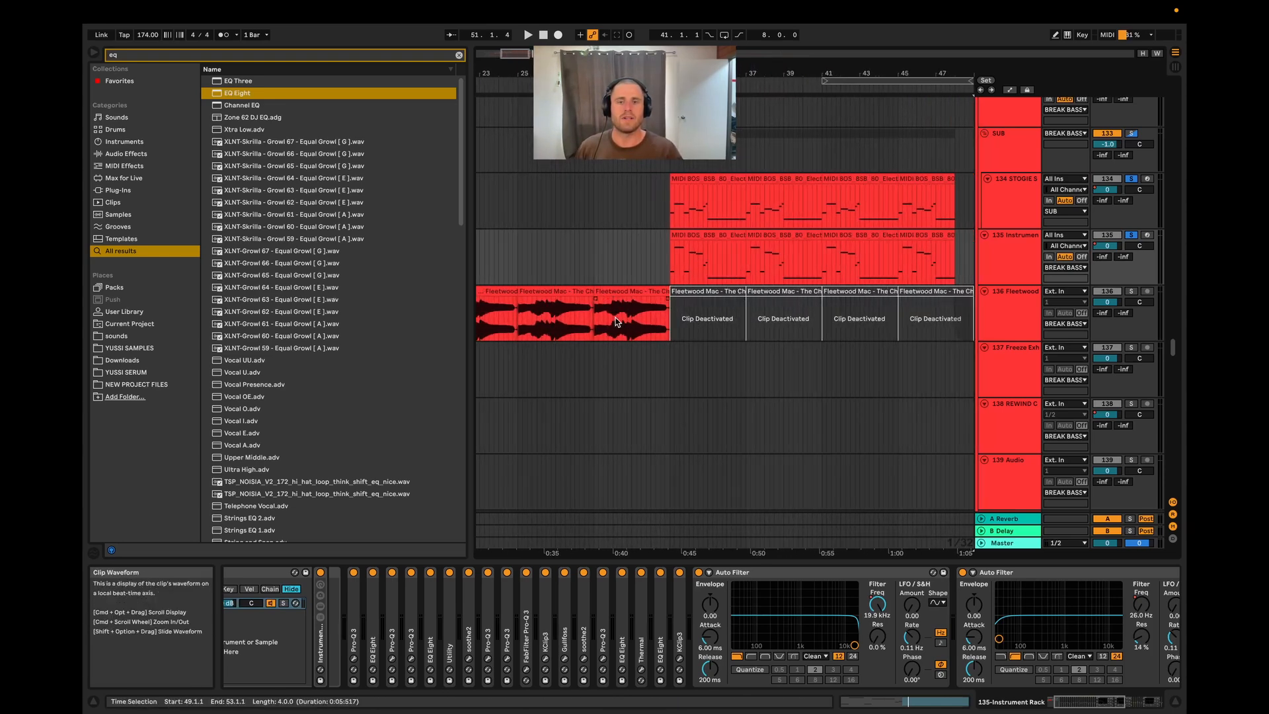
scroll(590, 310, "up", 5)
left_click(522, 317)
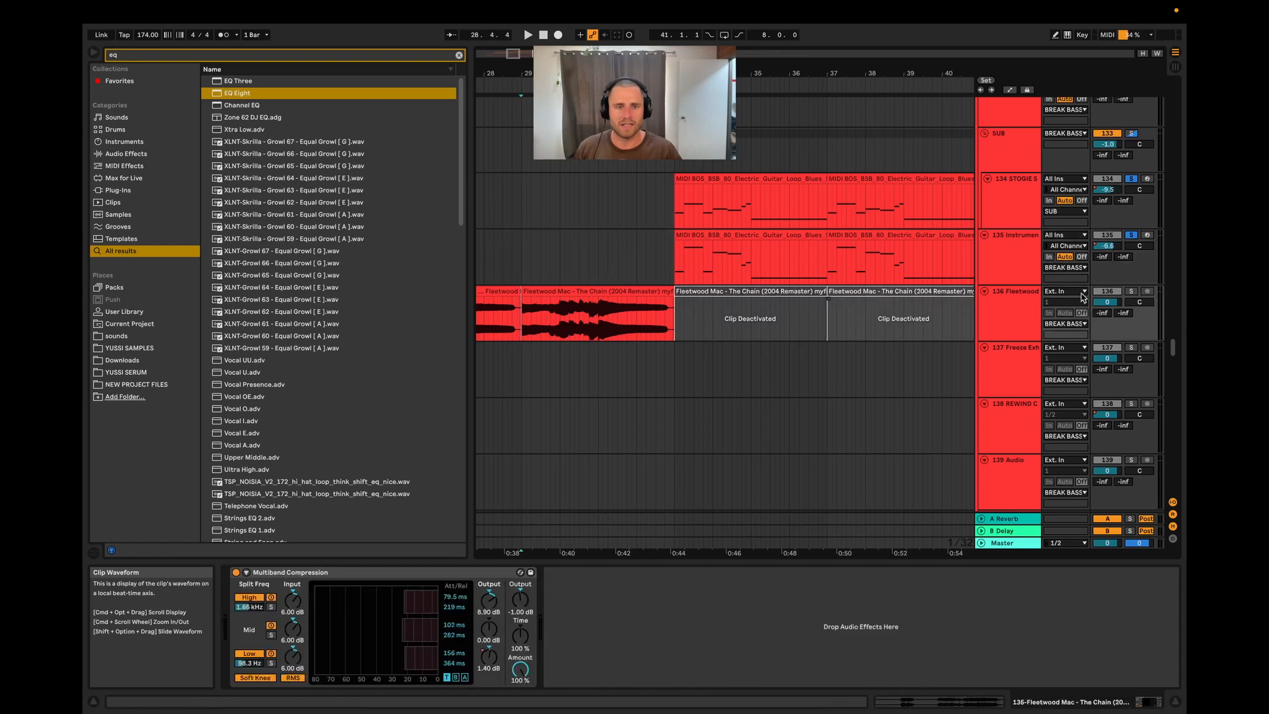
left_click(1131, 292)
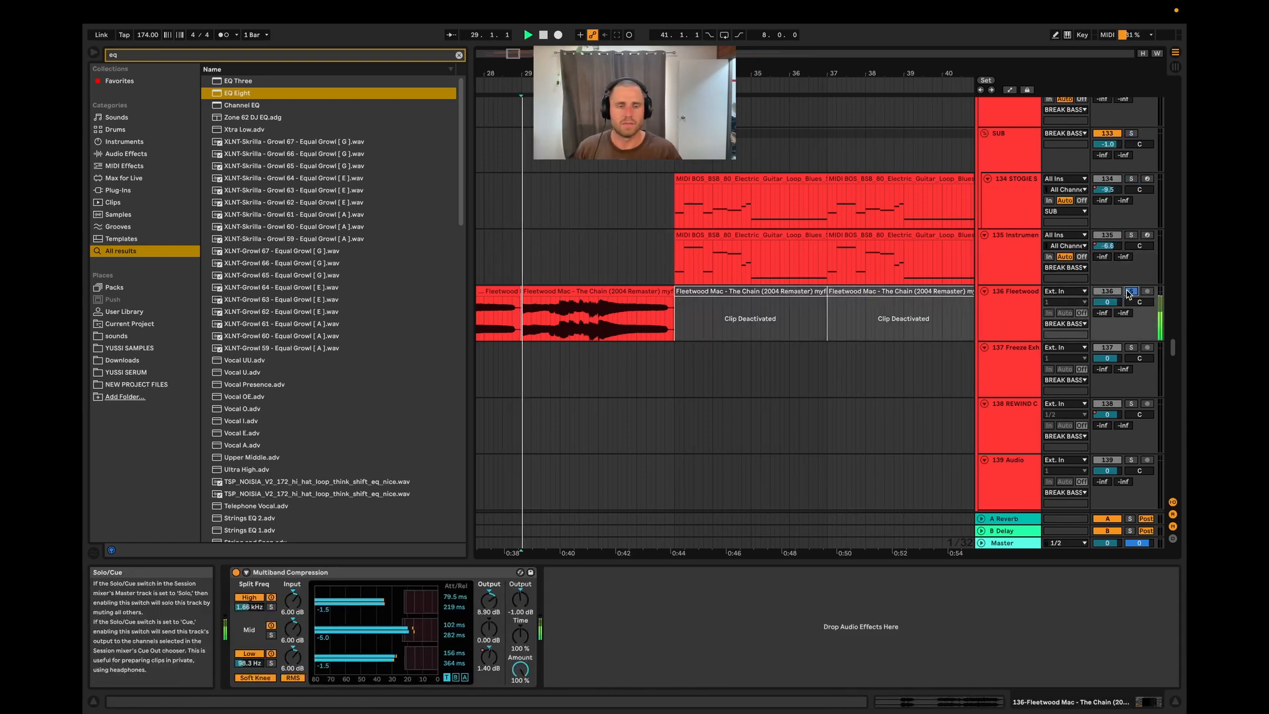
key("space")
scroll(622, 278, "down", 3)
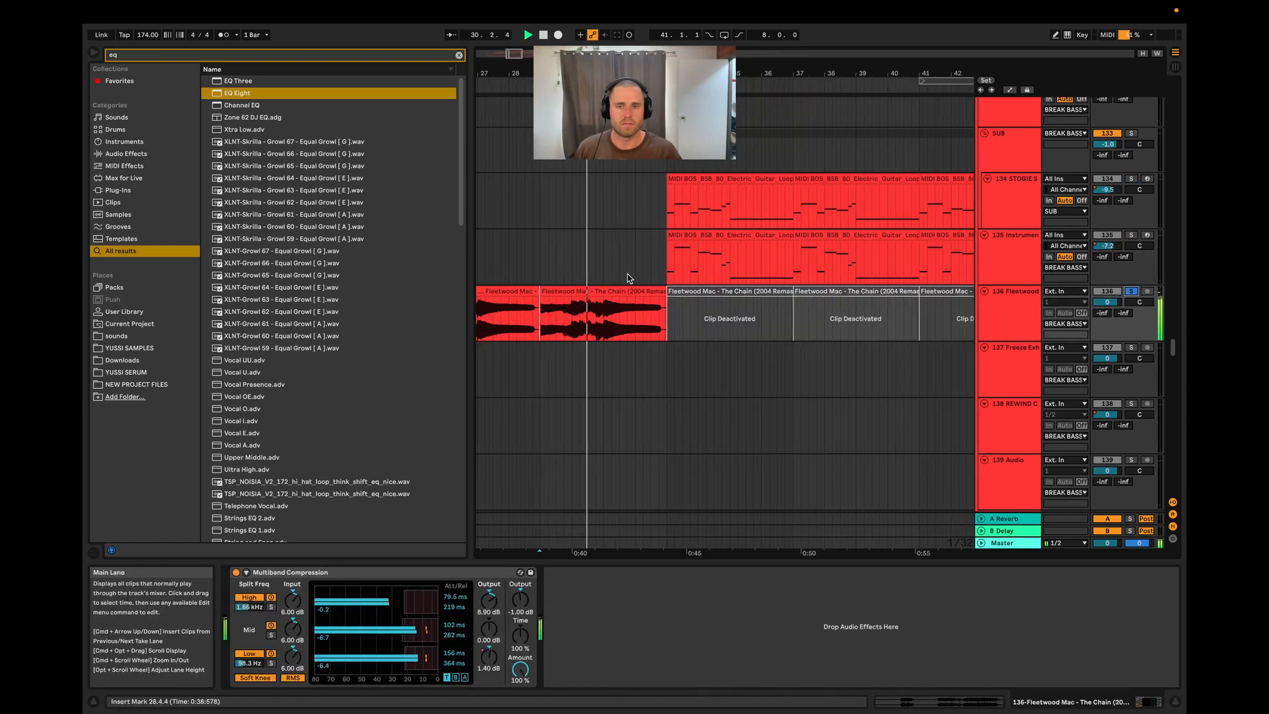
key("space")
- Place the insert marker at 49.1.2 on track 135 and clear the solo on track 136
scroll(622, 277, "right", 2)
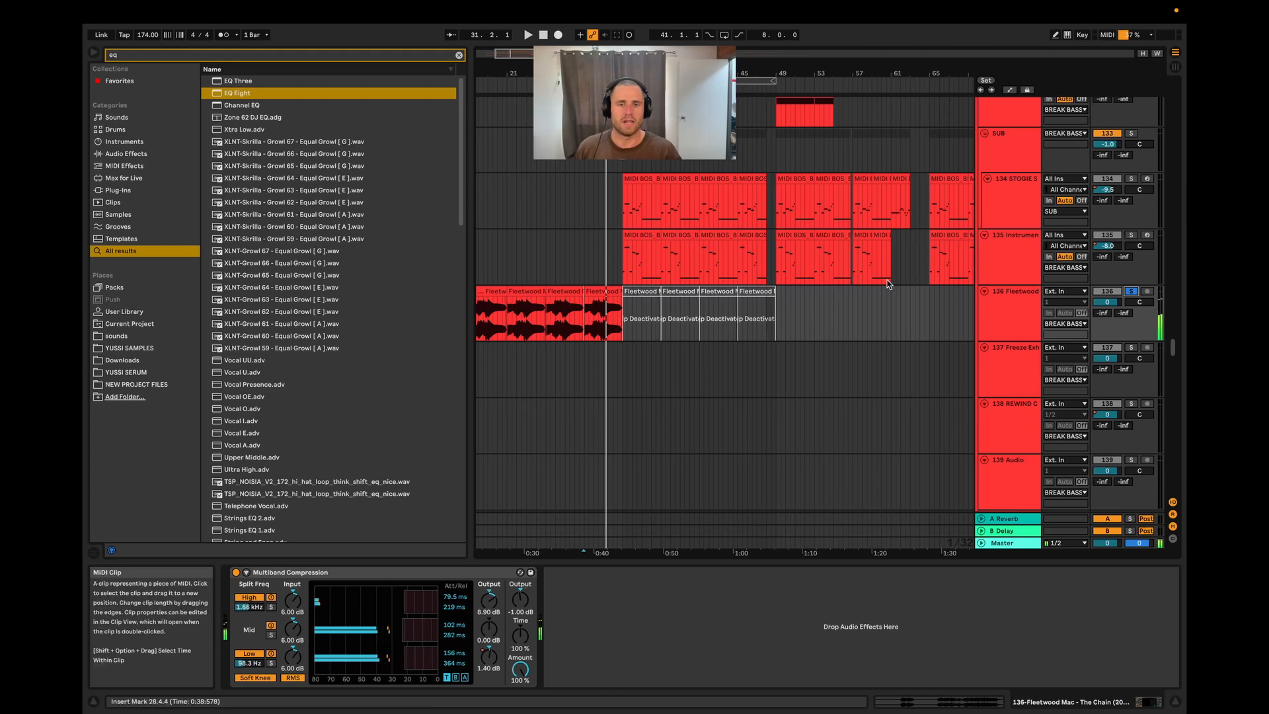
scroll(668, 279, "right", 8)
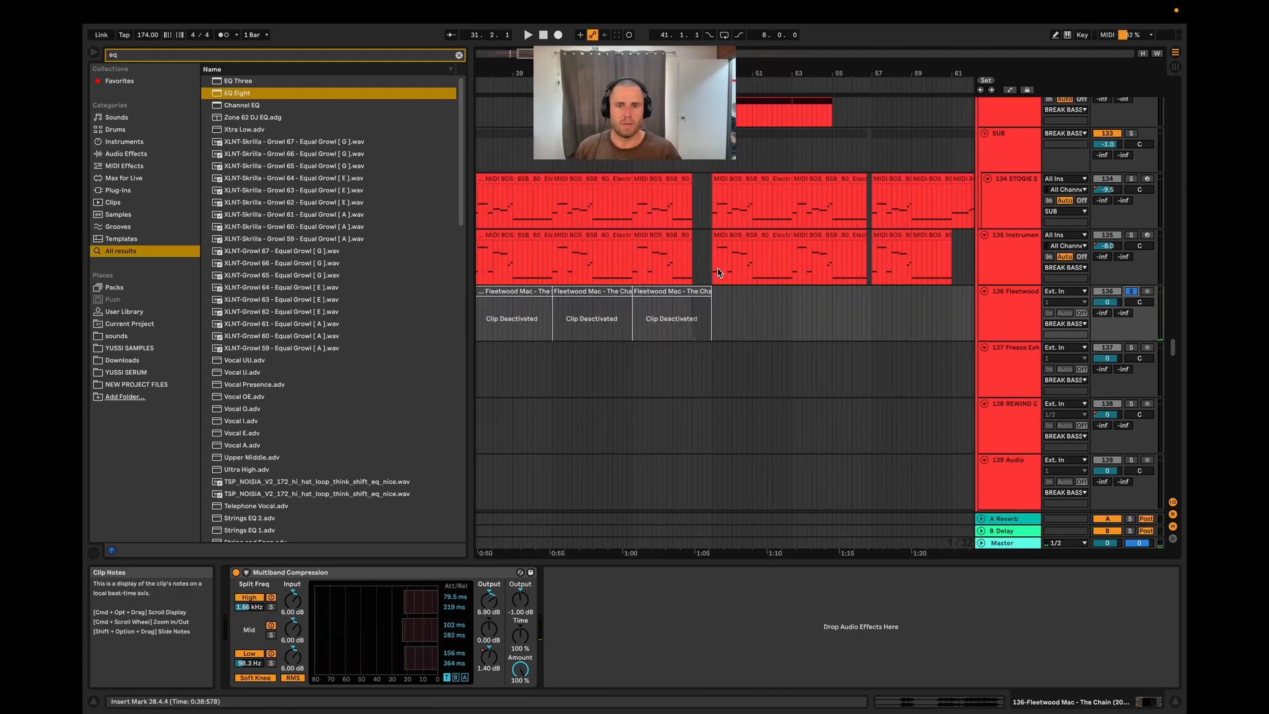
left_click(714, 279)
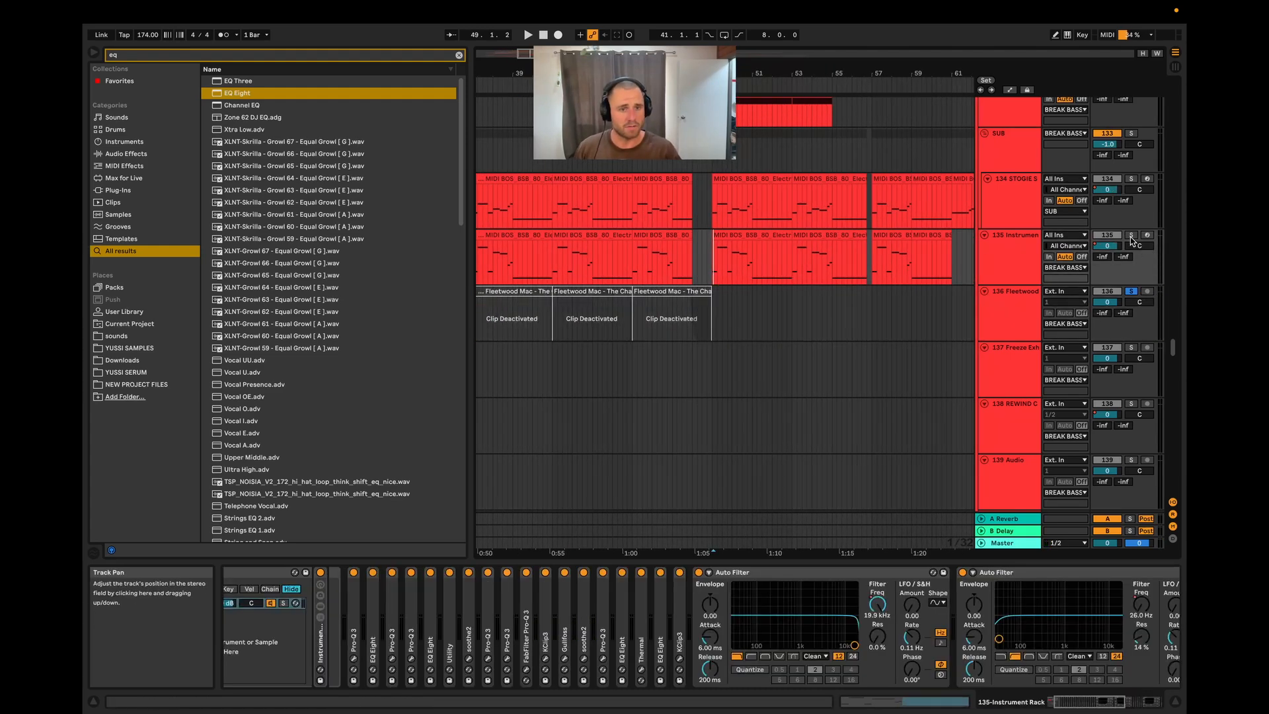
scroll(864, 314, "down", 2)
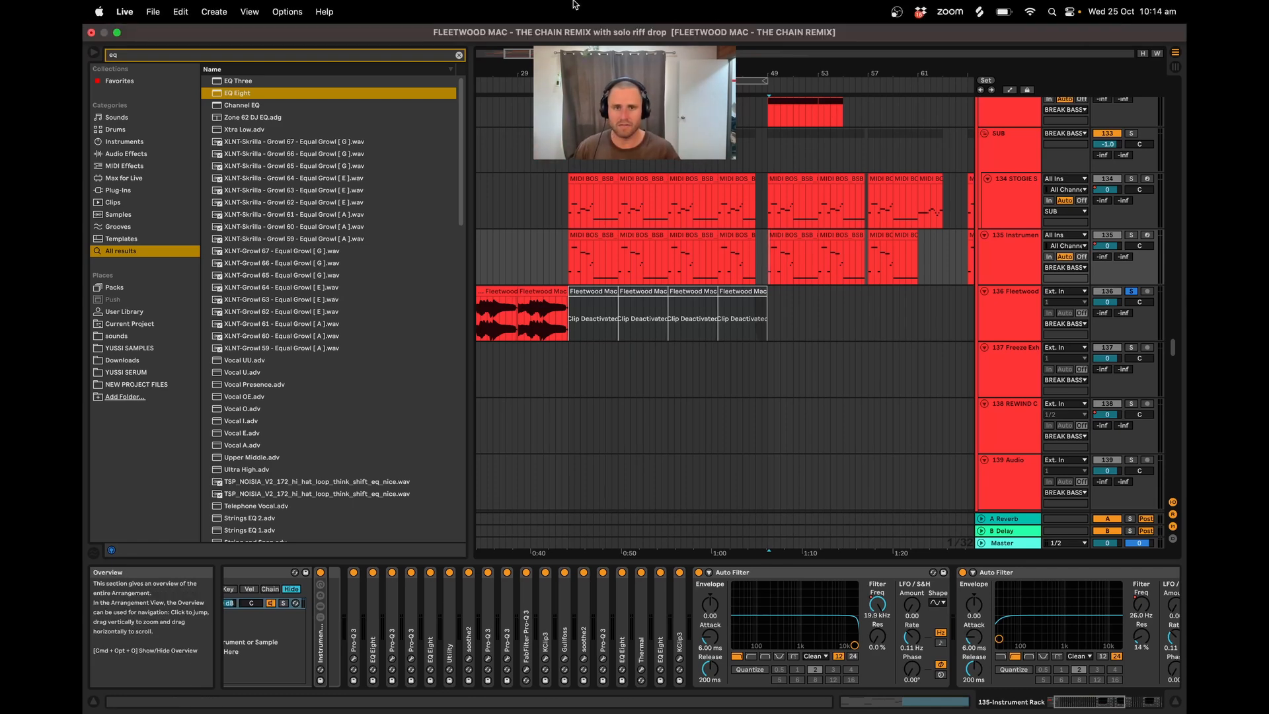
scroll(952, 243, "down", 3)
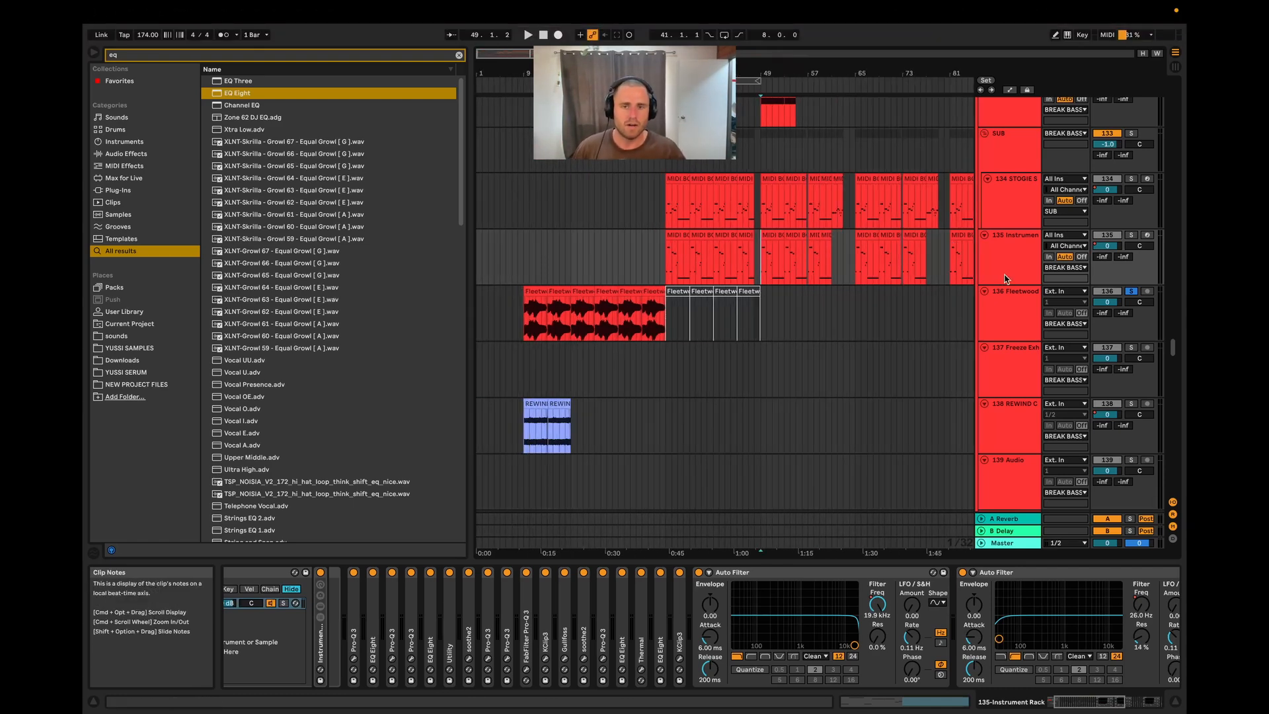
scroll(675, 283, "down", 3)
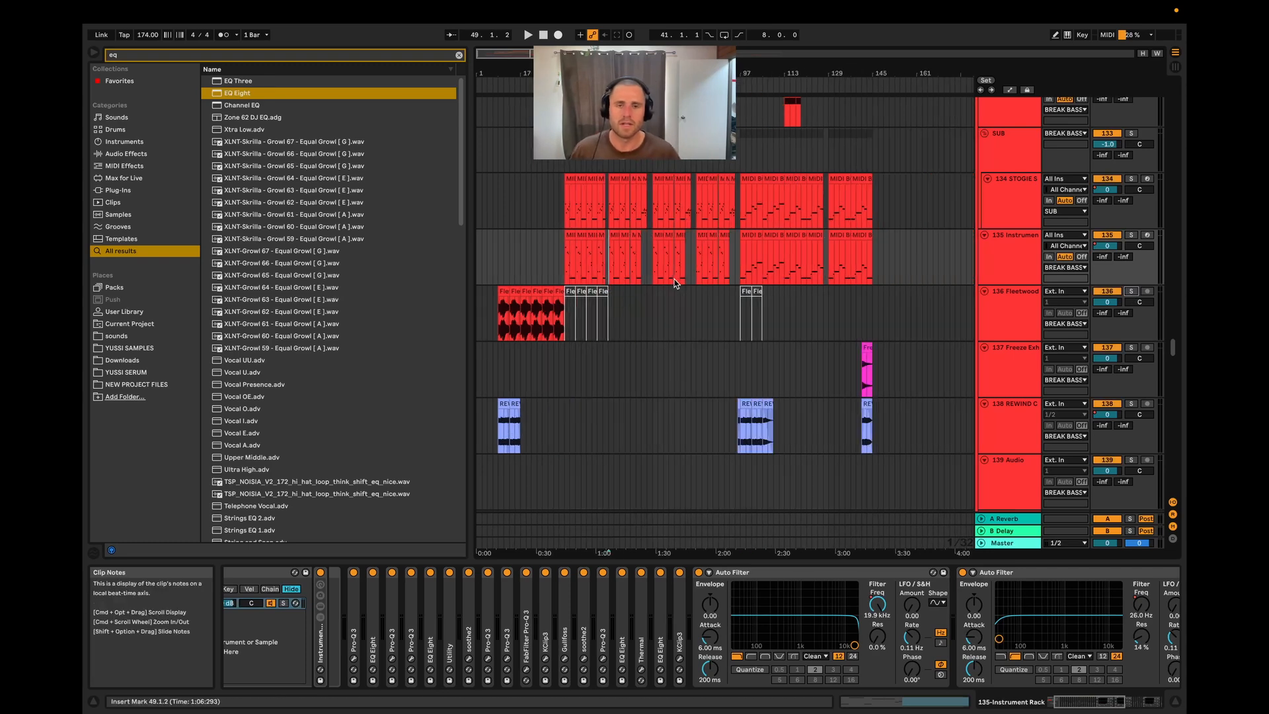
- Select the original bass clip at bar 21 on track 136 and play it with the full mix
scroll(522, 317, "up", 10)
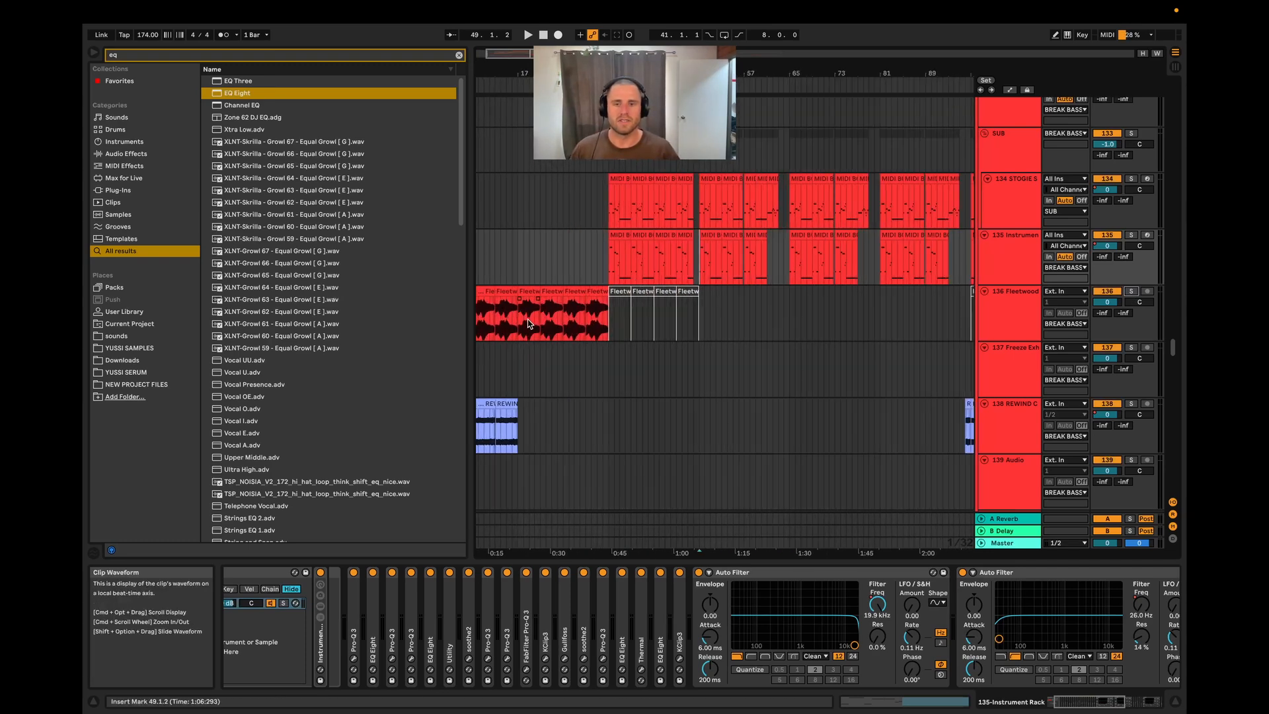
left_click(598, 295)
scroll(755, 290, "down", 5)
scroll(720, 291, "up", 4)
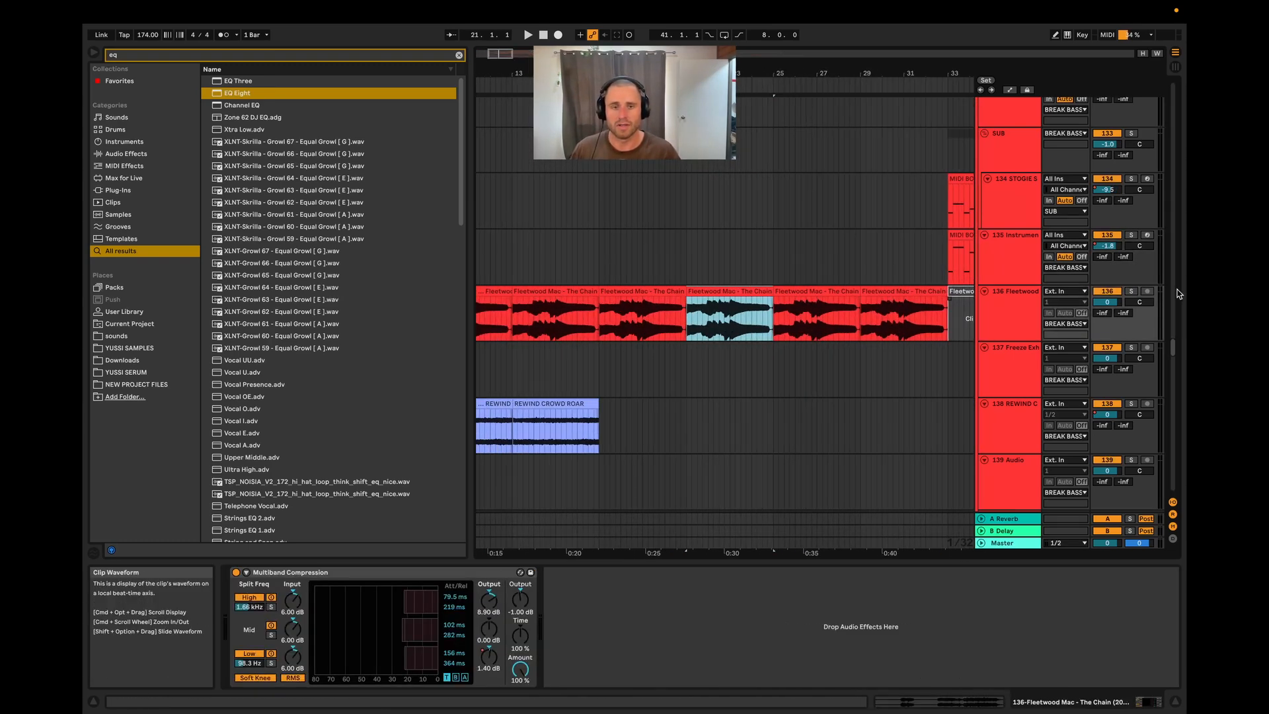
left_click(1131, 292)
key("space")
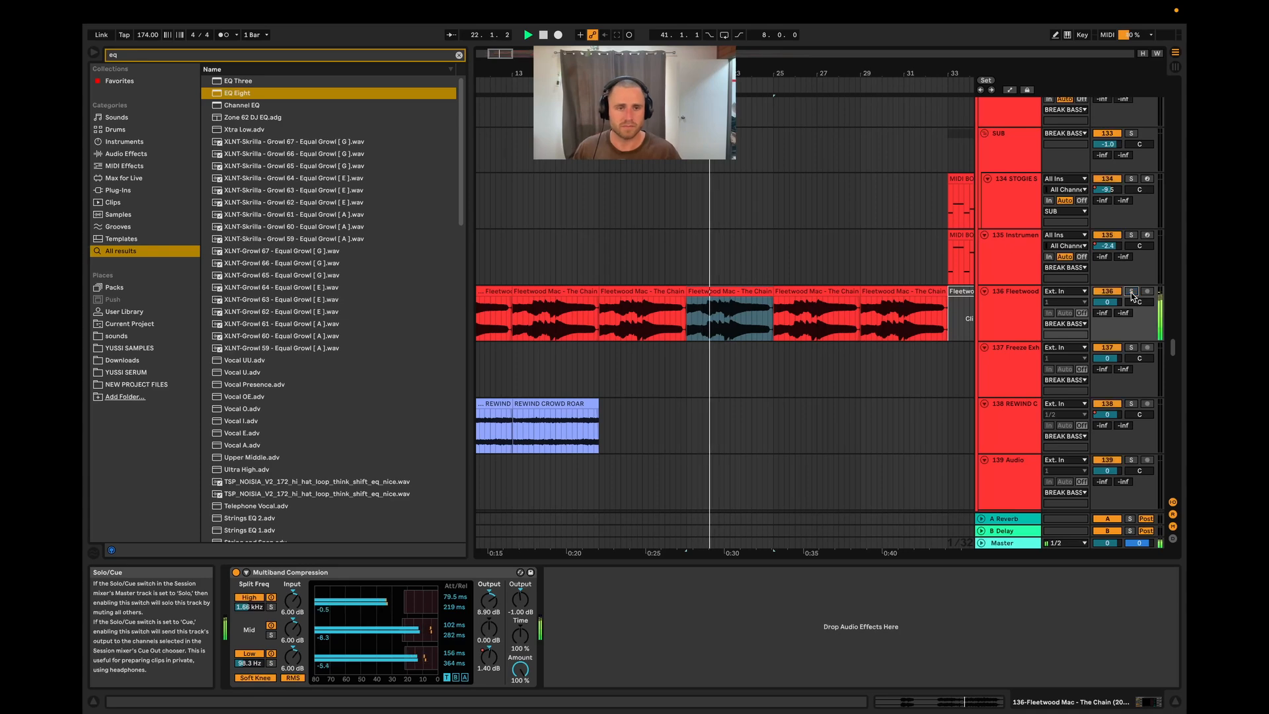
- Place the insert marker at 44.4.3 on track 136 and review its deactivated original bass clips
scroll(770, 320, "down", 5)
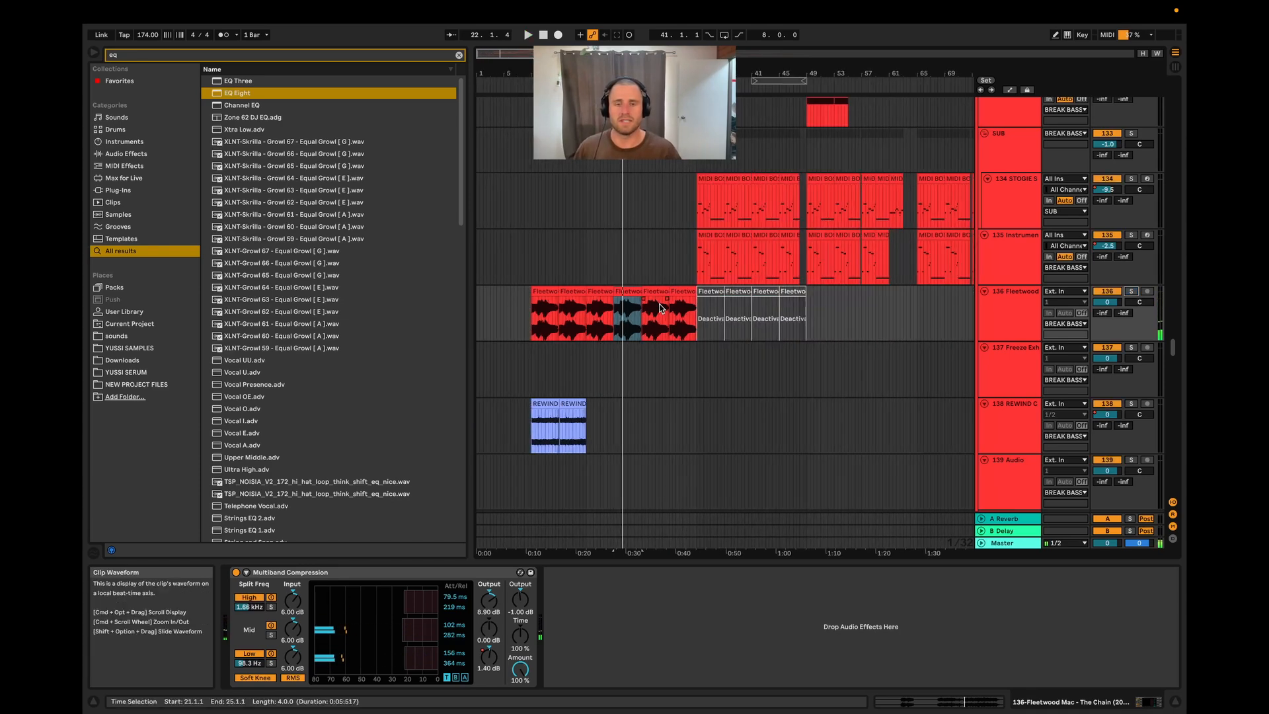
left_click(778, 323)
scroll(841, 342, "down", 5)
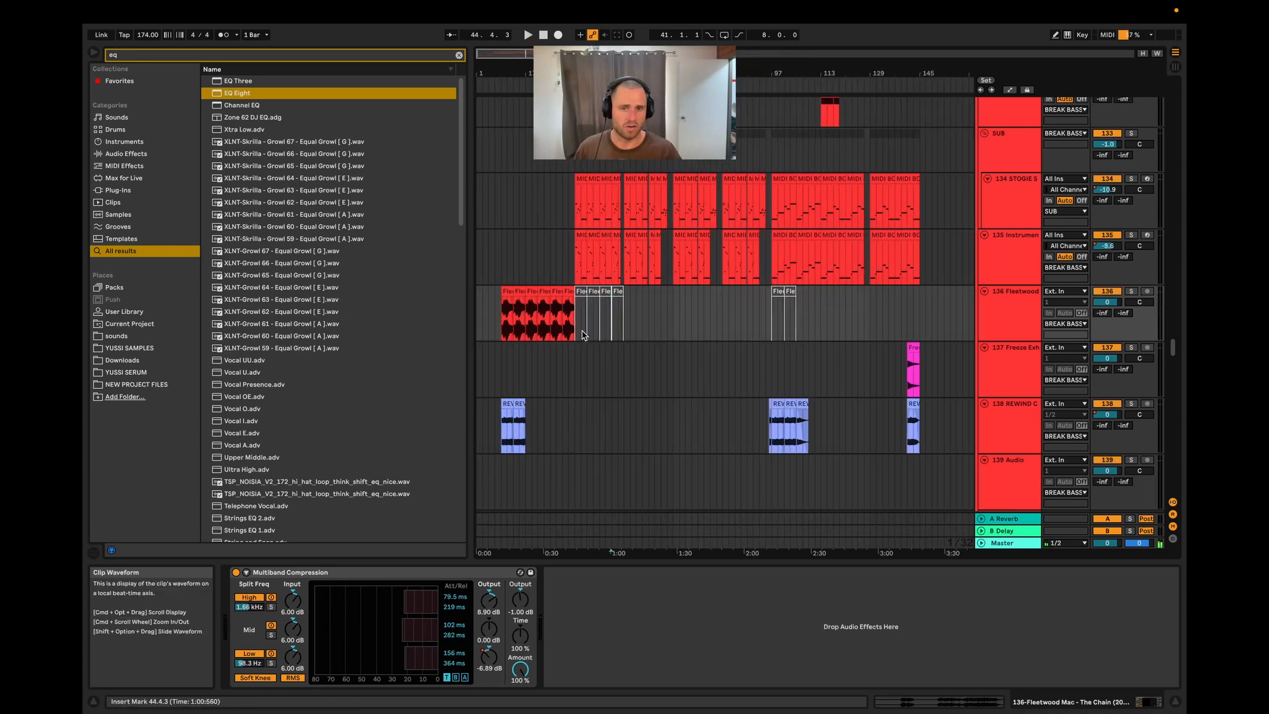
scroll(649, 304, "down", 3)
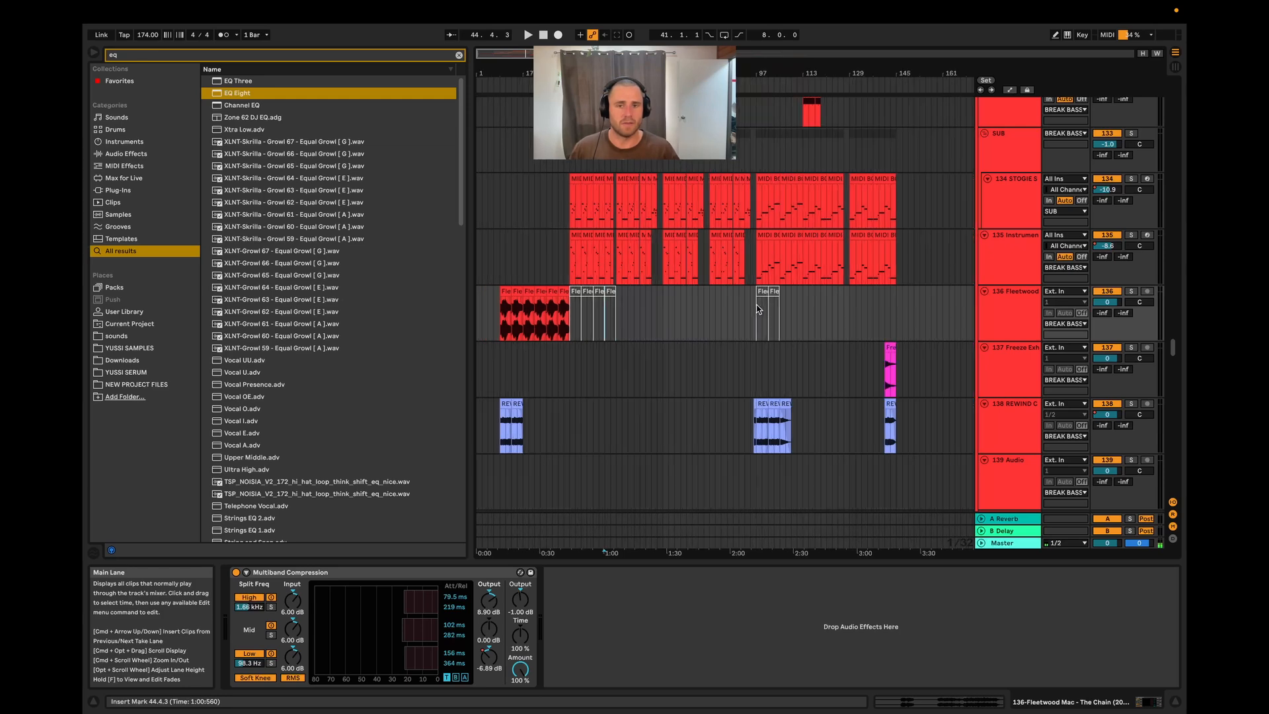
- Look up through the bass, reference and vocal tracks for the original song's split stems in the BUILD DRUMS group
scroll(741, 311, "up", 10)
scroll(695, 345, "up", 15)
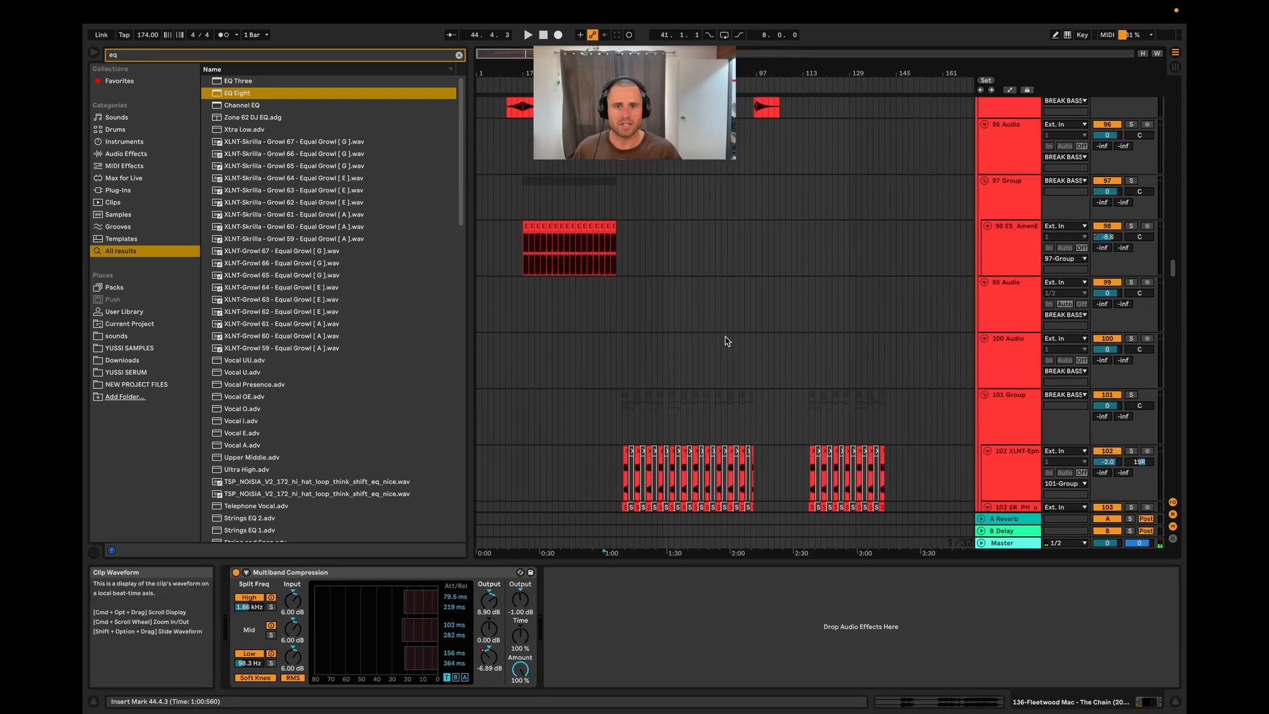
scroll(561, 345, "up", 9)
scroll(573, 404, "down", 4)
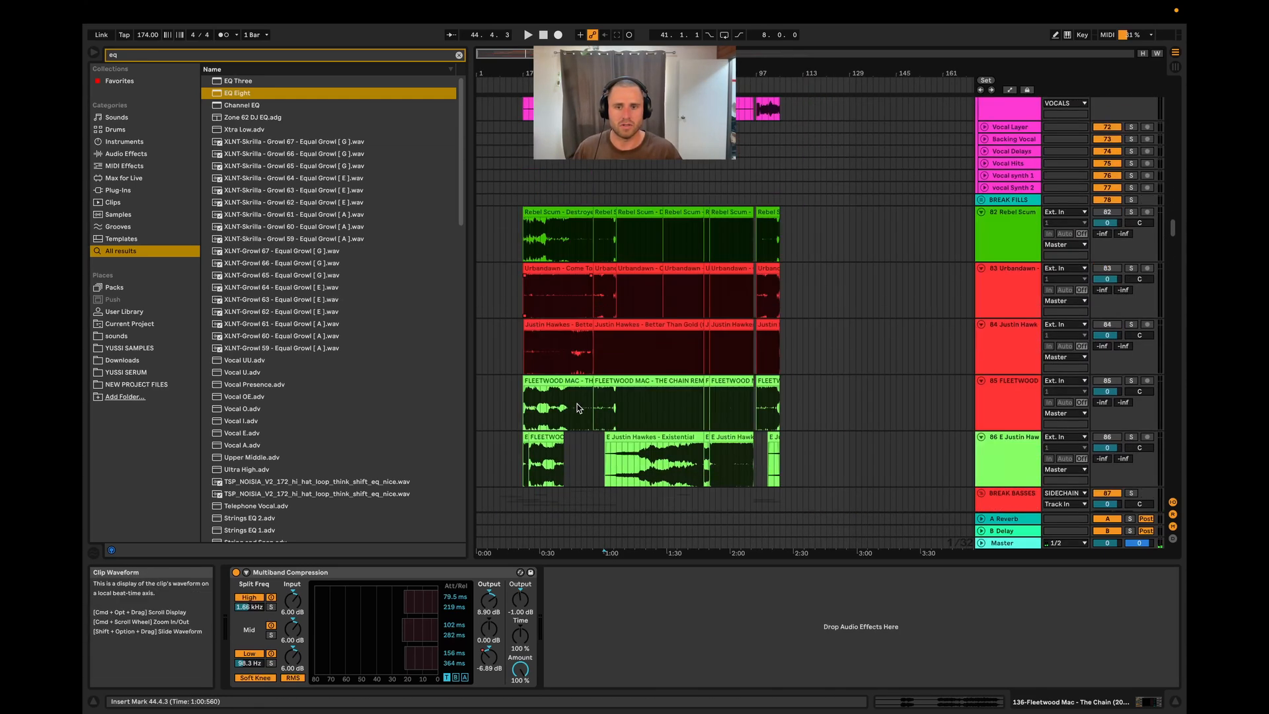
scroll(578, 405, "up", 5)
scroll(669, 433, "down", 3)
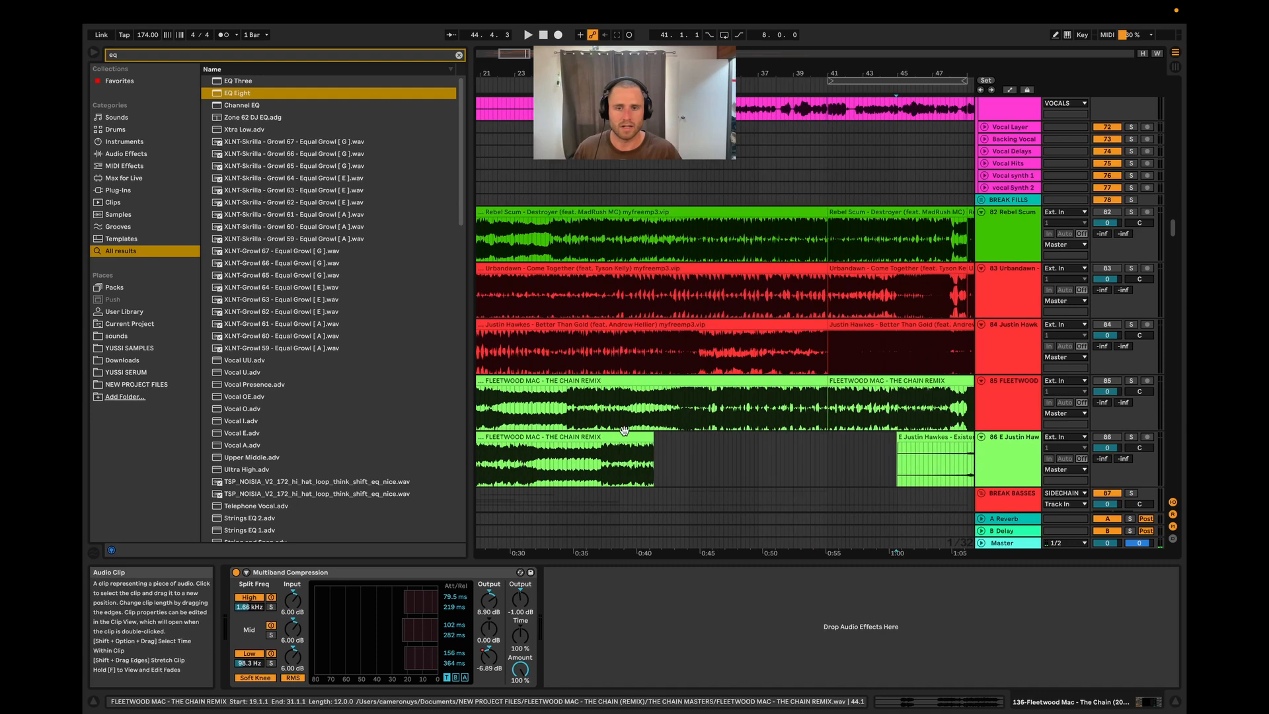
scroll(818, 400, "up", 5)
scroll(817, 400, "up", 6)
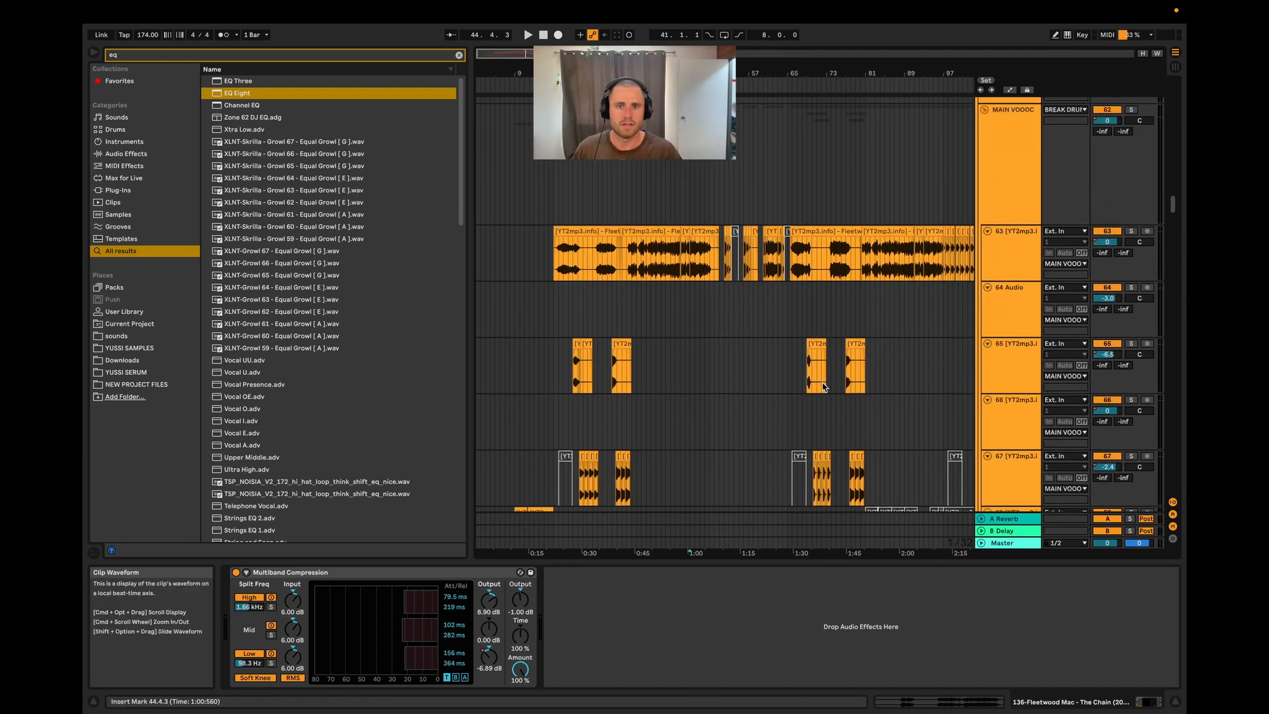
scroll(634, 291, "up", 4)
scroll(675, 276, "down", 4)
scroll(533, 340, "up", 12)
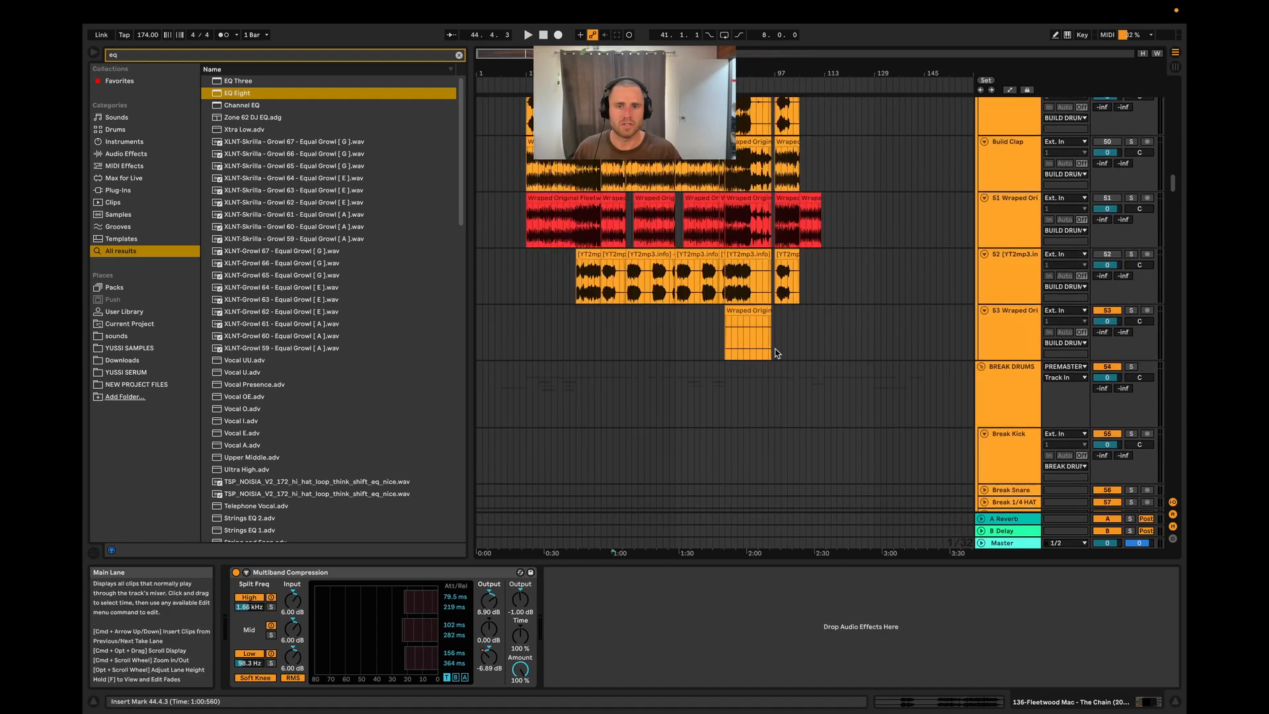
scroll(532, 340, "up", 3)
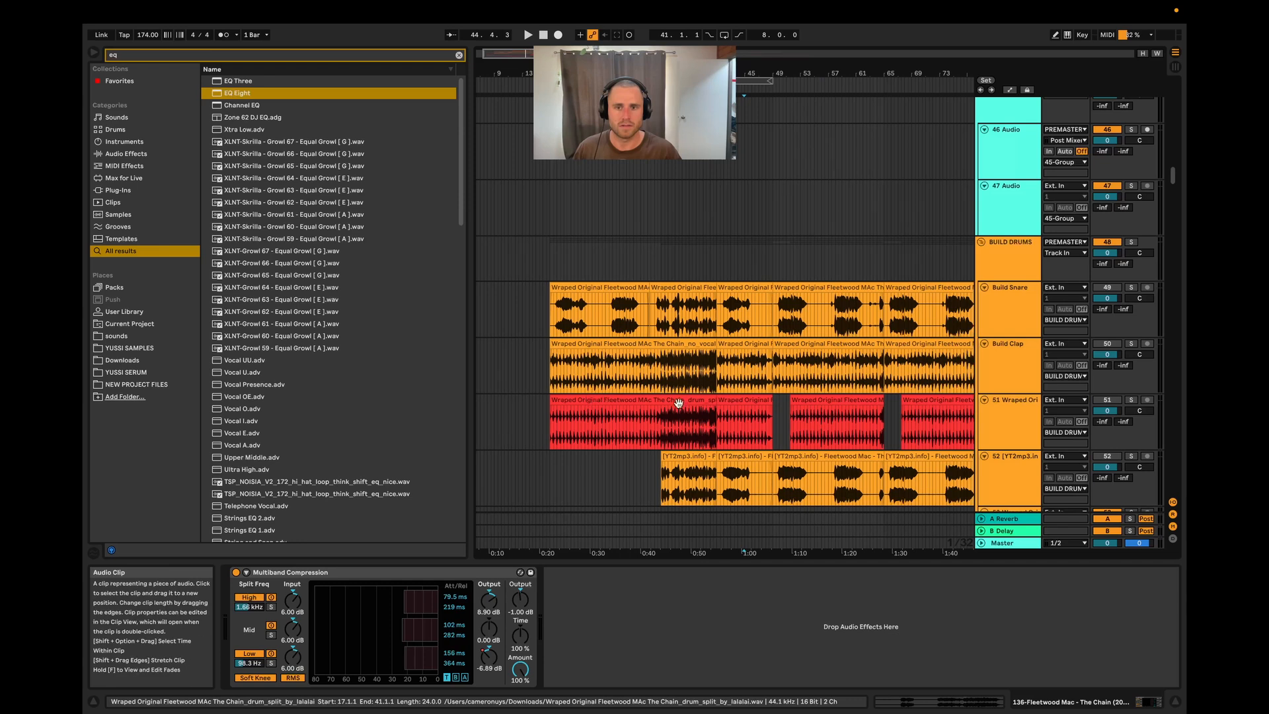
- Solo the Build Clap track and play its original no-vocals stem from 30.2.2 and from bar 17
left_click(640, 344)
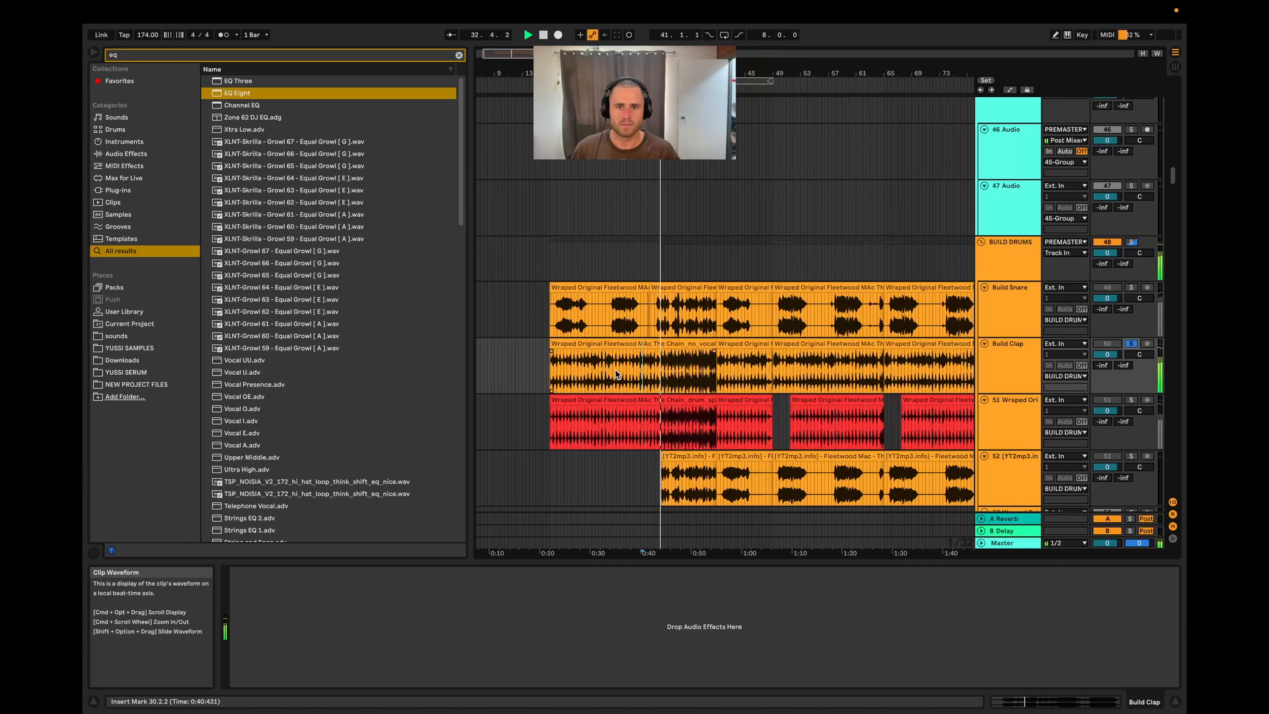
left_click(509, 365)
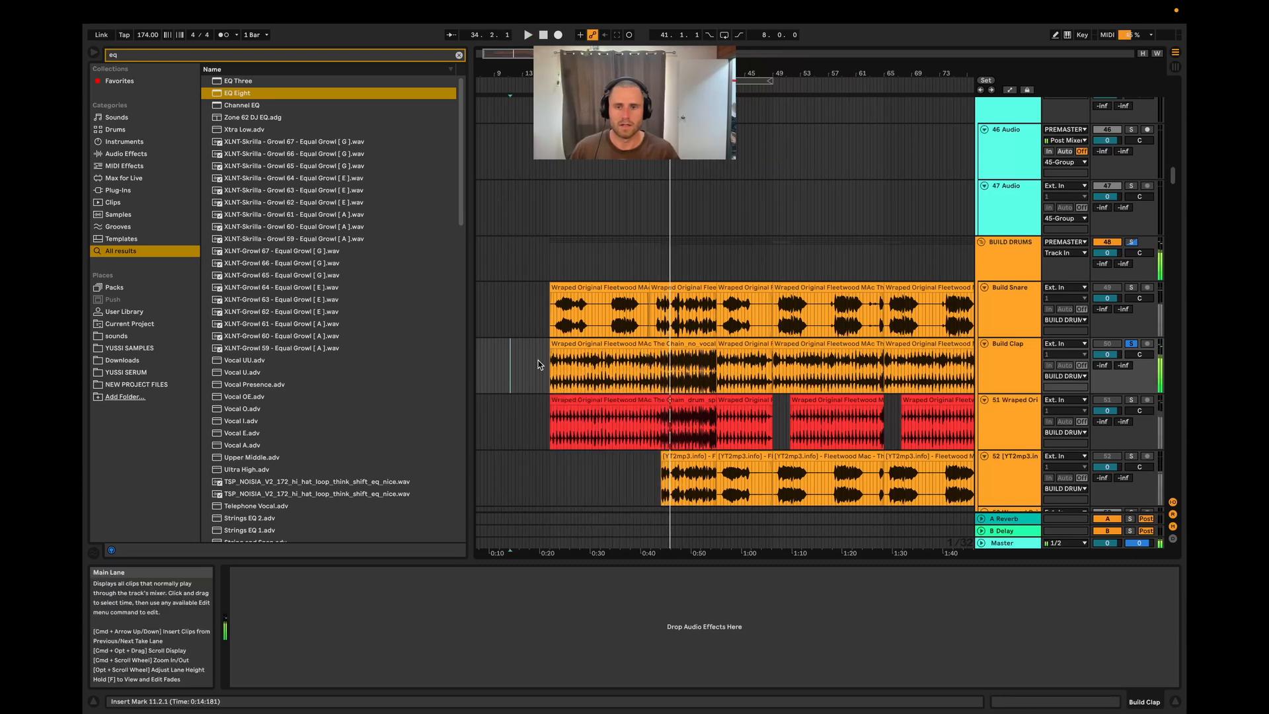
left_click(560, 341)
key("space")
key("space")
scroll(538, 363, "up", 5)
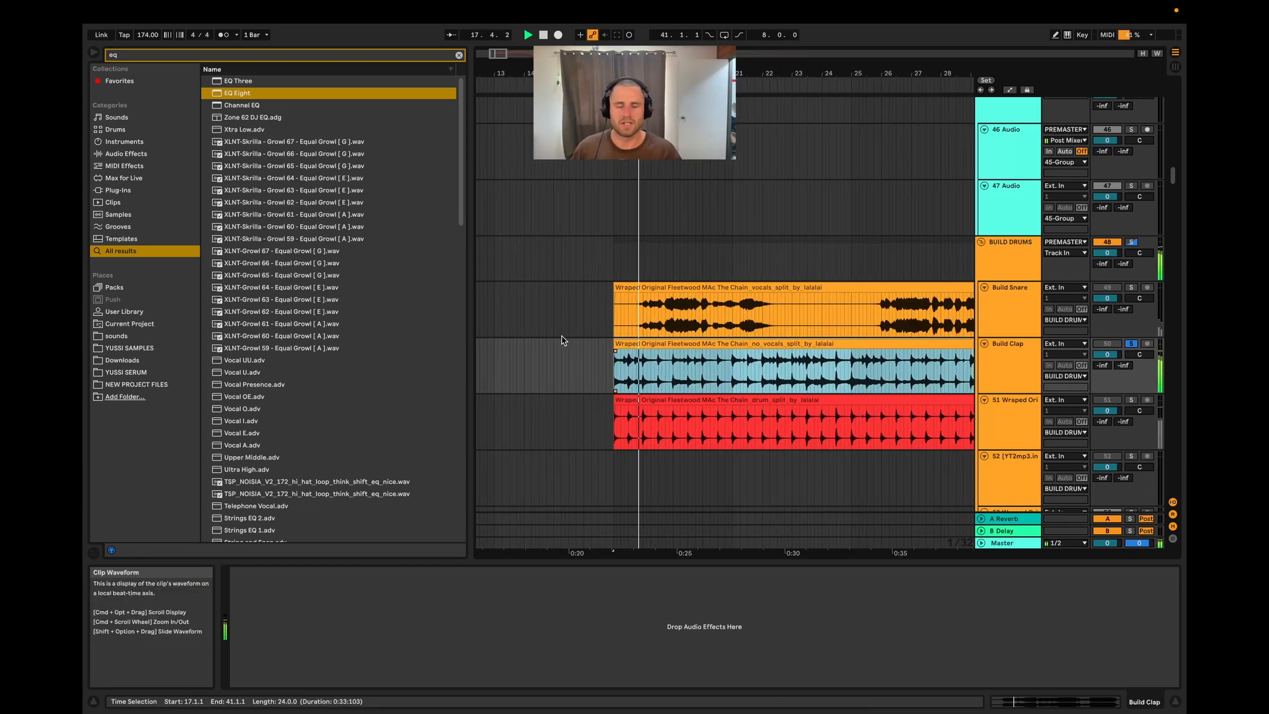
scroll(558, 340, "down", 5)
scroll(619, 342, "down", 5)
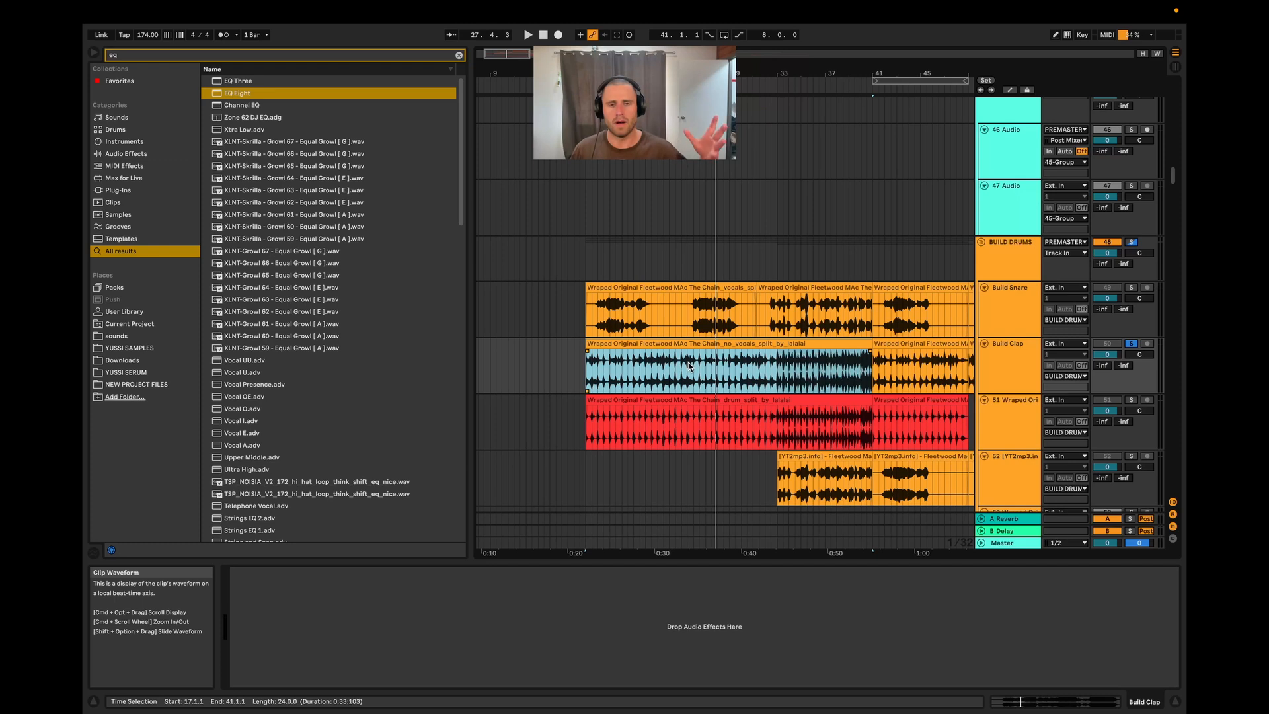
key("space")
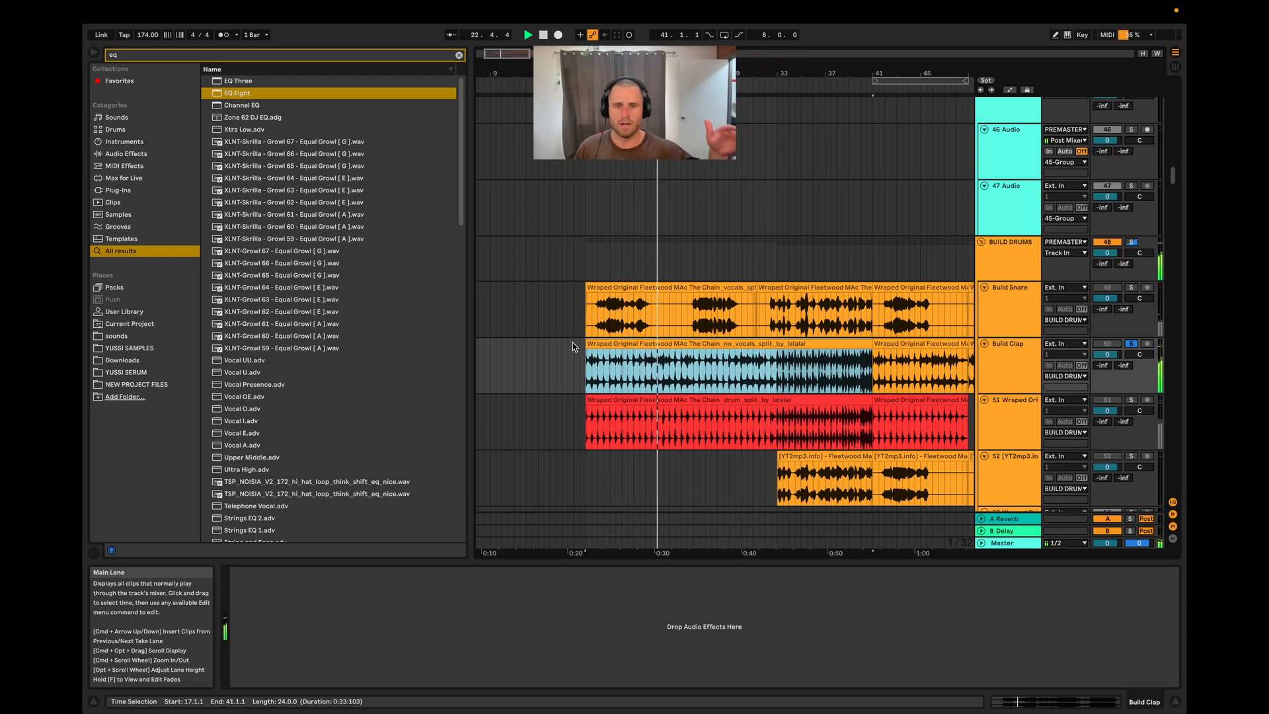
key("space")
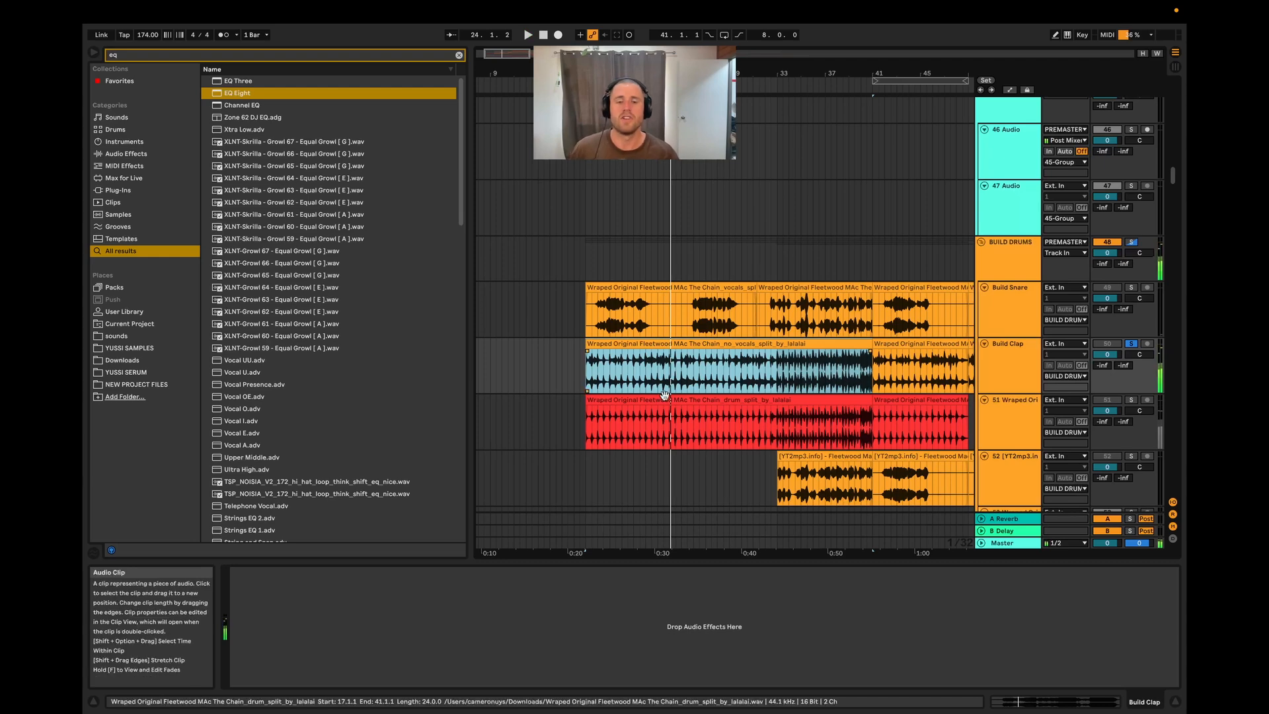
- Return to track 136 in the bass group and select the original bass clip at bar 21
scroll(734, 401, "down", 8)
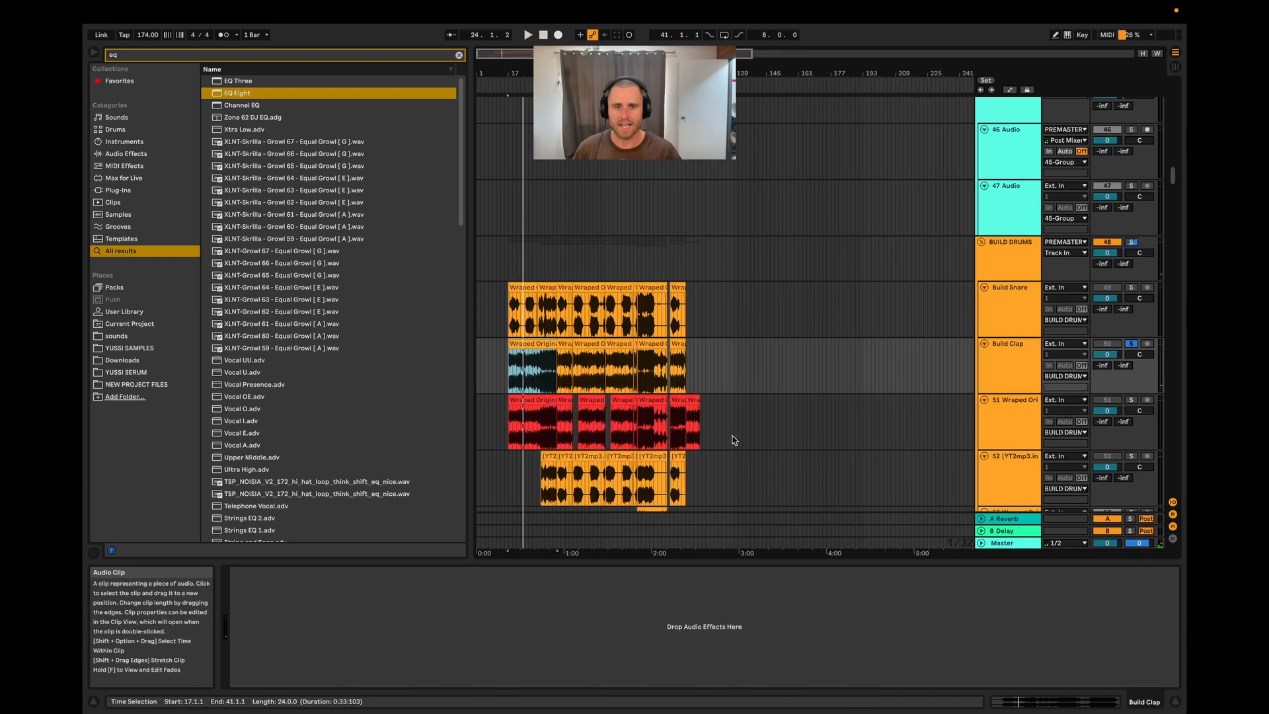
scroll(734, 436, "down", 18)
scroll(1156, 318, "down", 20)
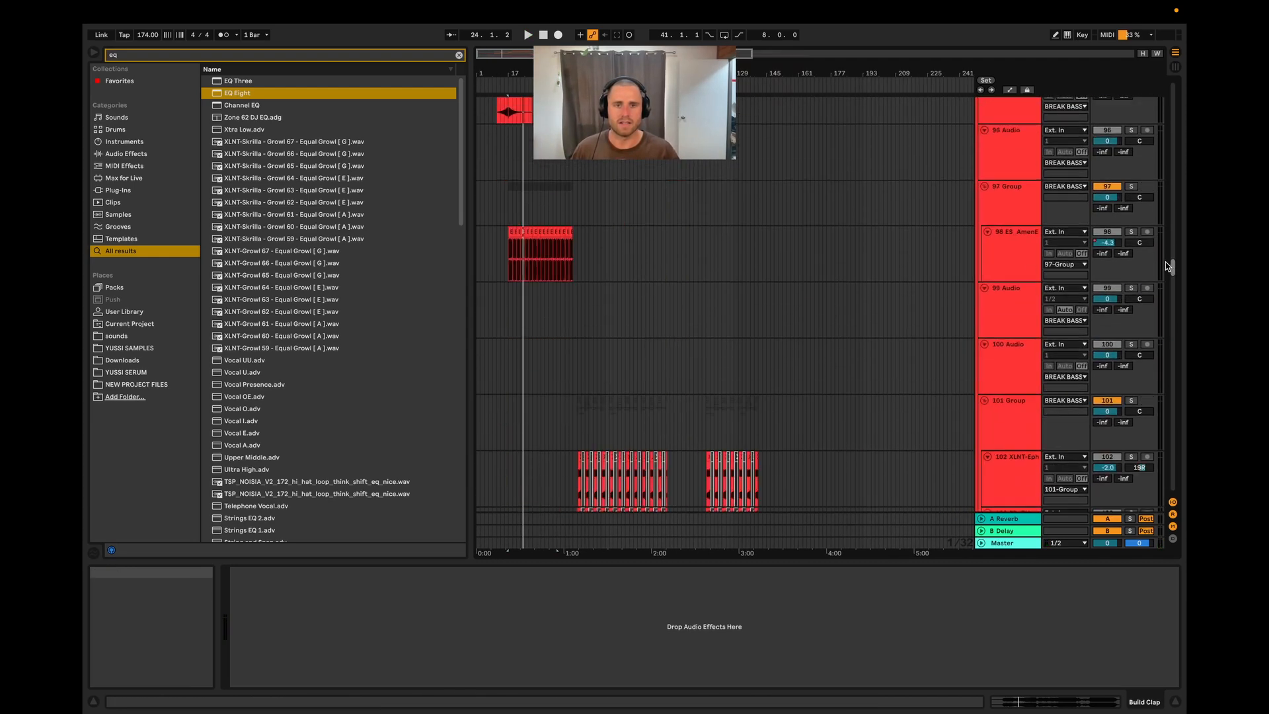
scroll(1156, 318, "down", 8)
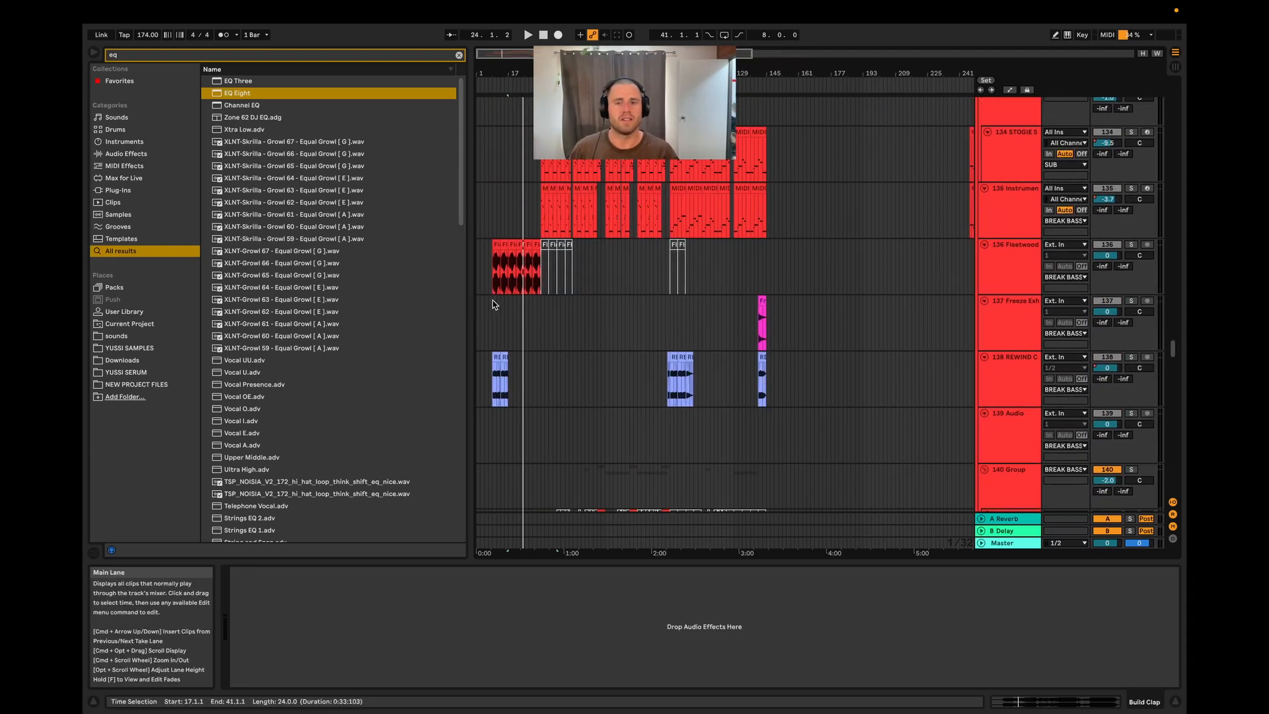
scroll(505, 302, "up", 5)
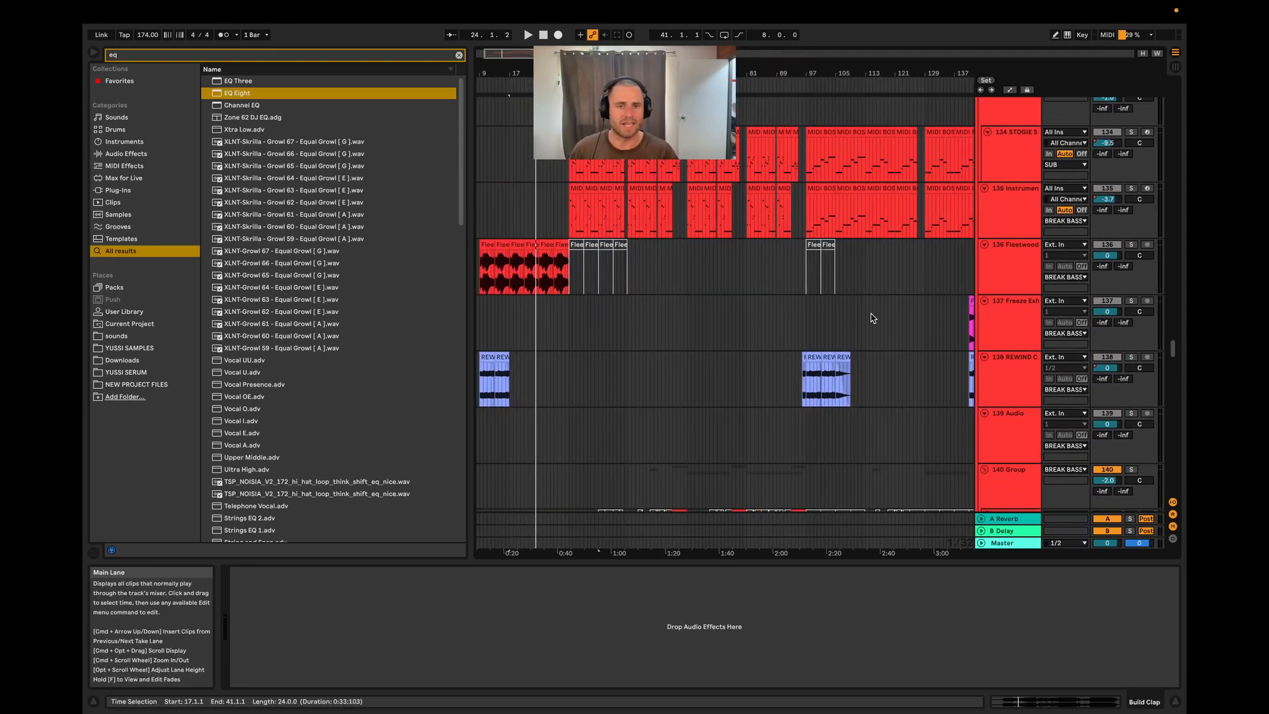
scroll(547, 244, "up", 5)
left_click(548, 245)
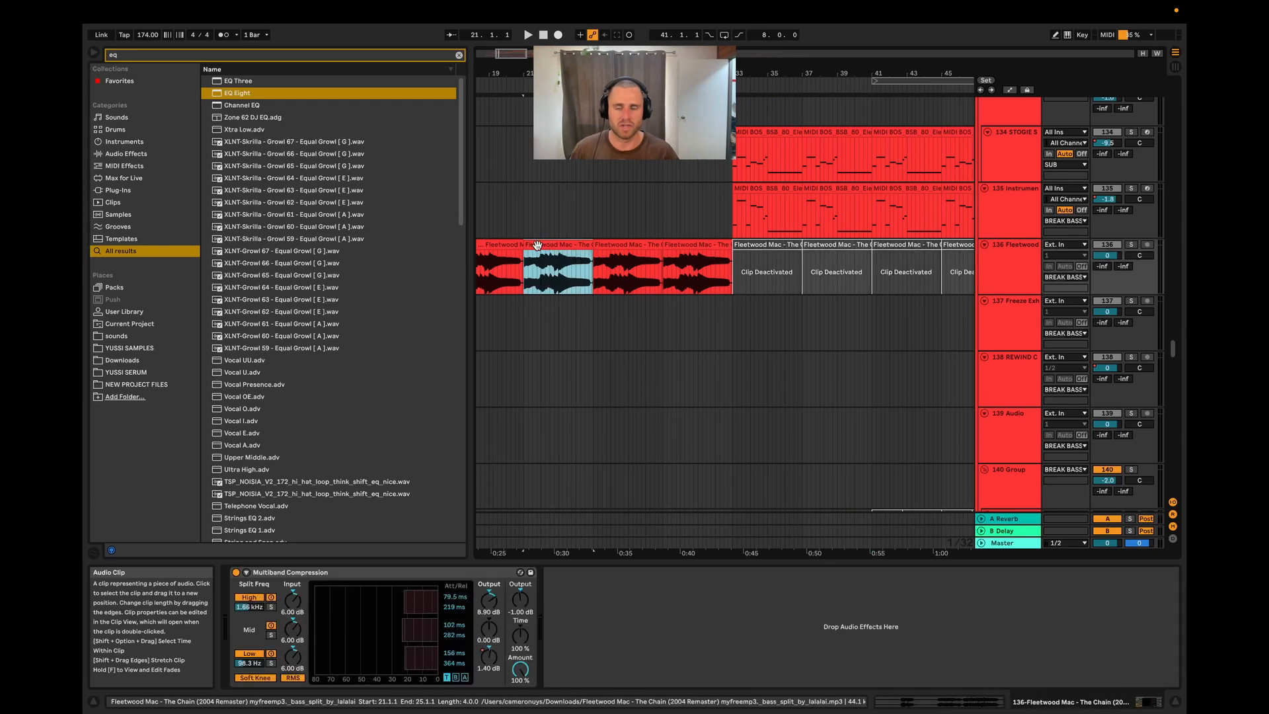
- Place the insert marker at 93.3.1 on track 135, just before the bar 97 section, and play from there
scroll(539, 246, "down", 6)
scroll(770, 290, "up", 3)
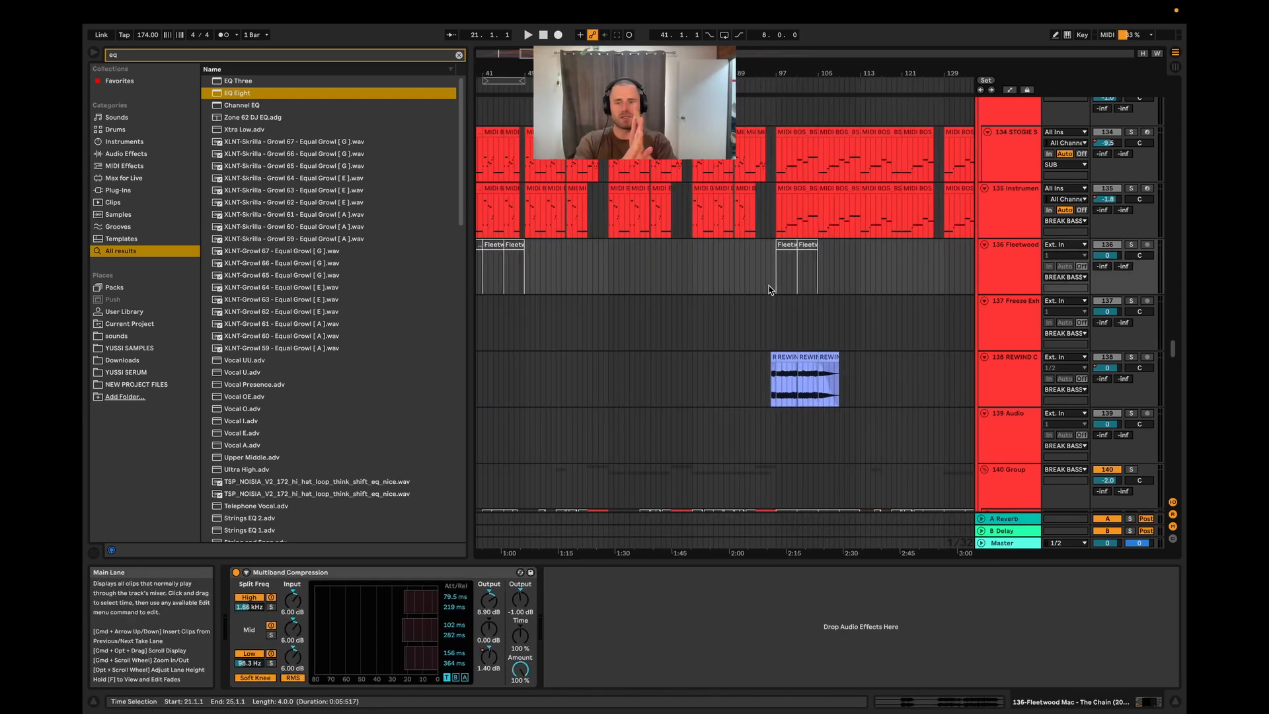
scroll(773, 294, "up", 3)
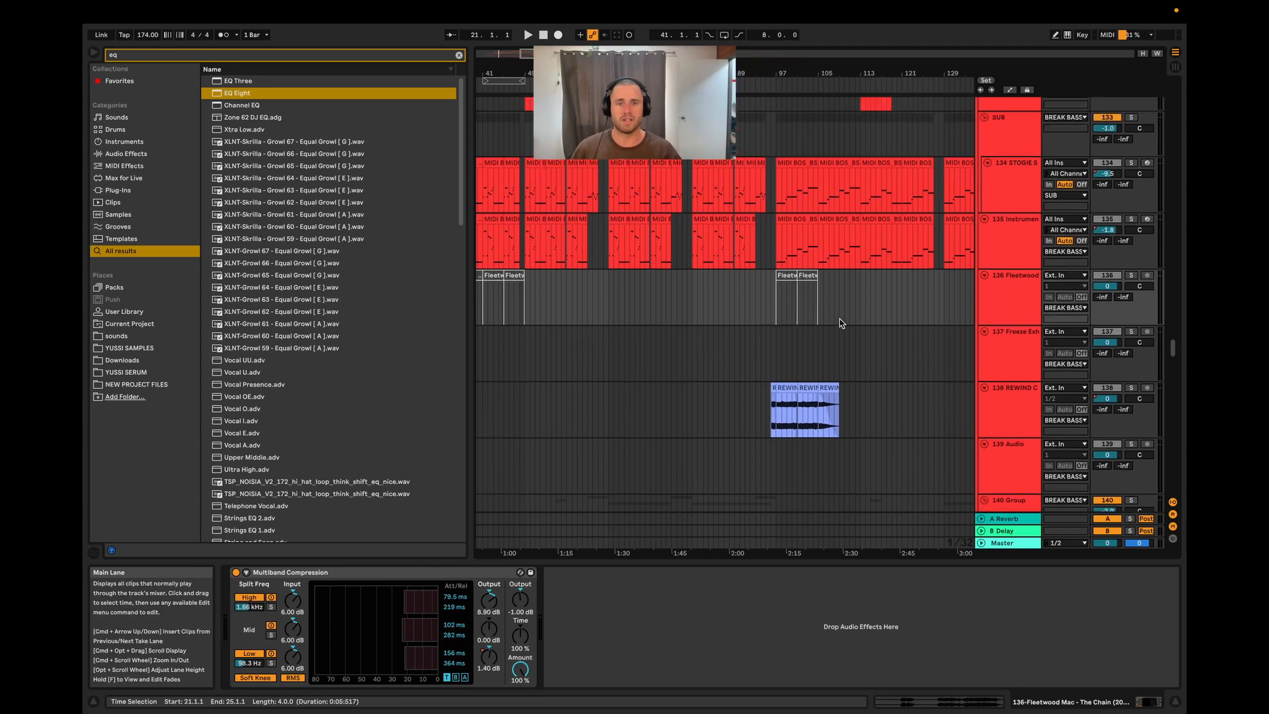
scroll(798, 308, "up", 5)
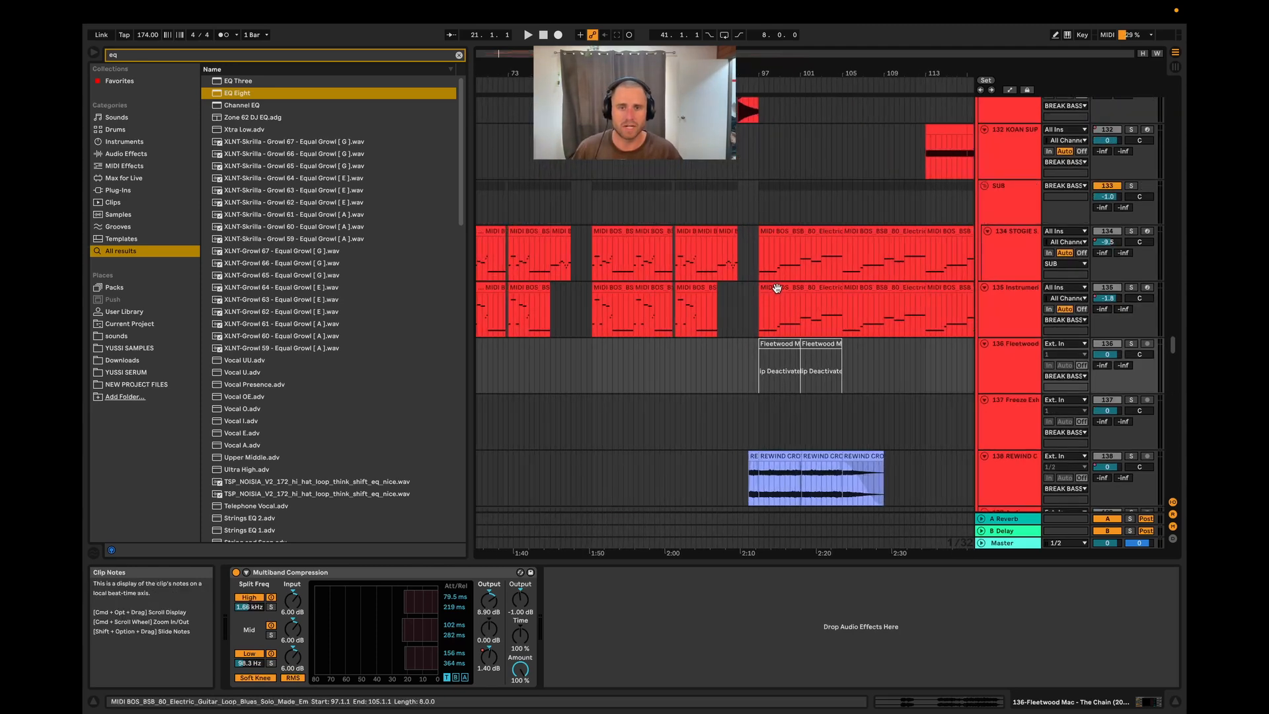
left_click(780, 287)
left_click(722, 308)
key("space")
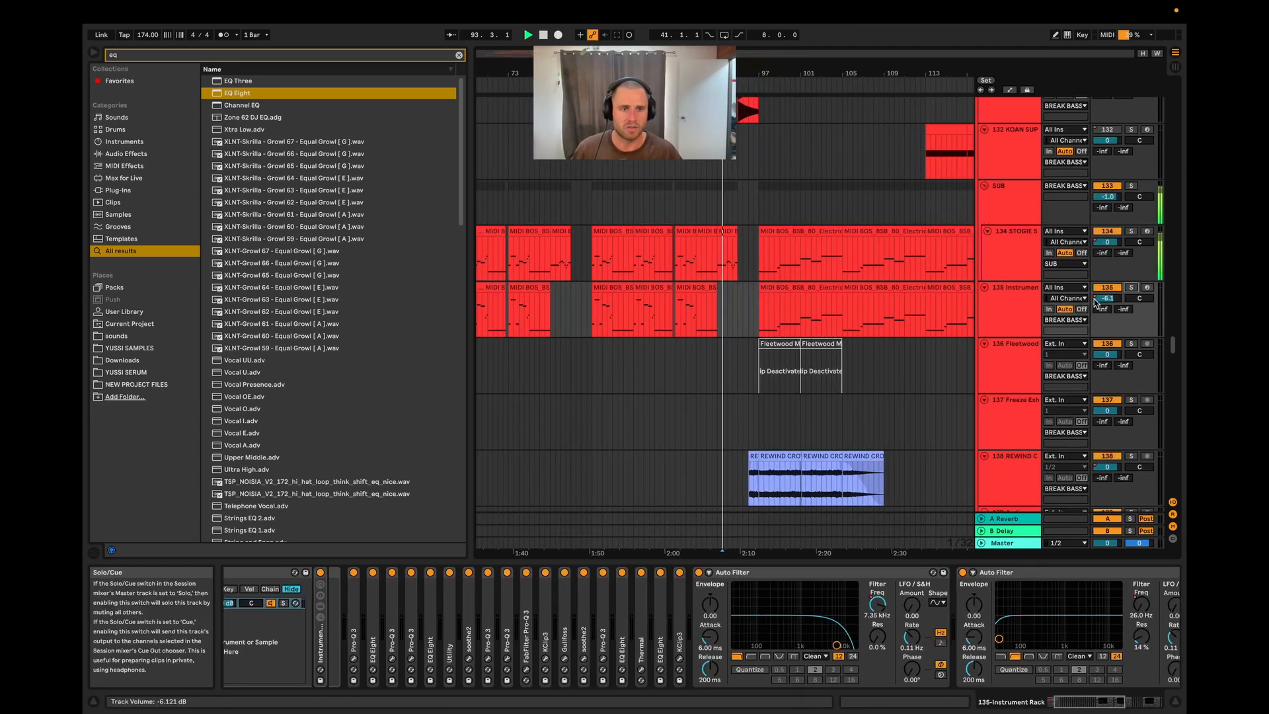
- Open the MIDI clip at bar 97 on track 135 and examine its full bass note pattern during playback
scroll(739, 321, "down", 2)
scroll(738, 320, "up", 5)
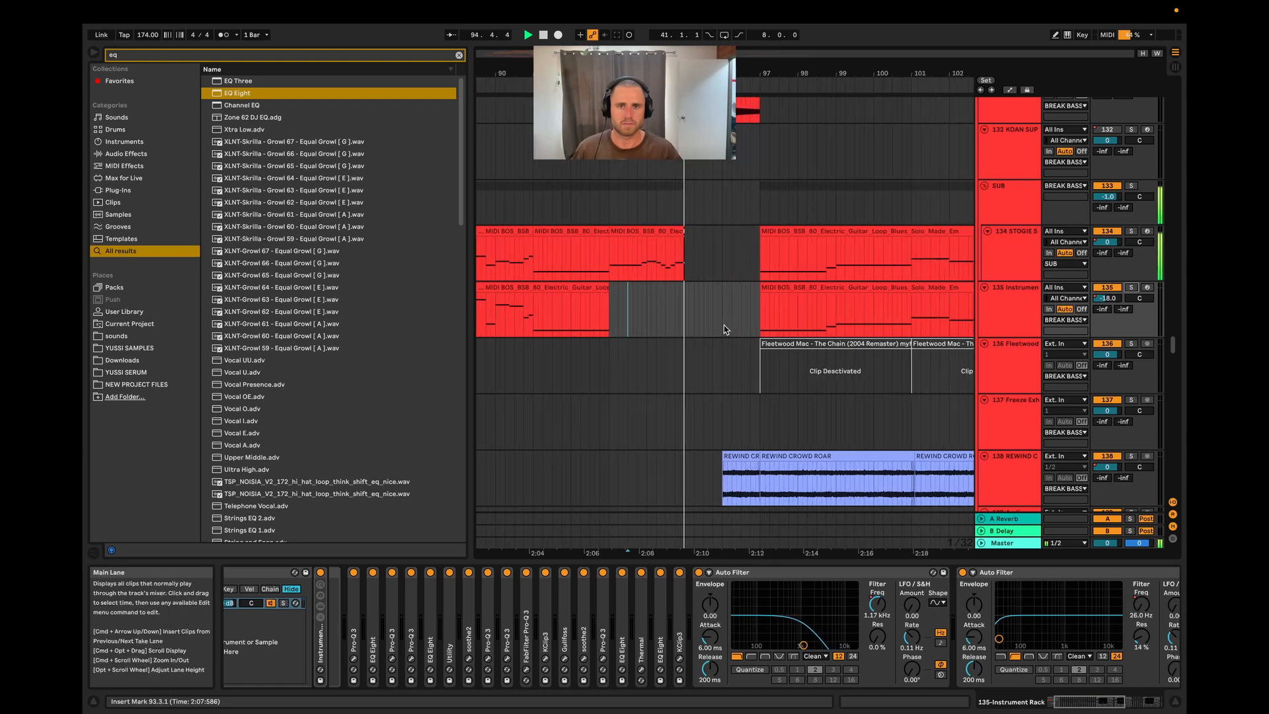
scroll(793, 476, "up", 3)
double_click(634, 415)
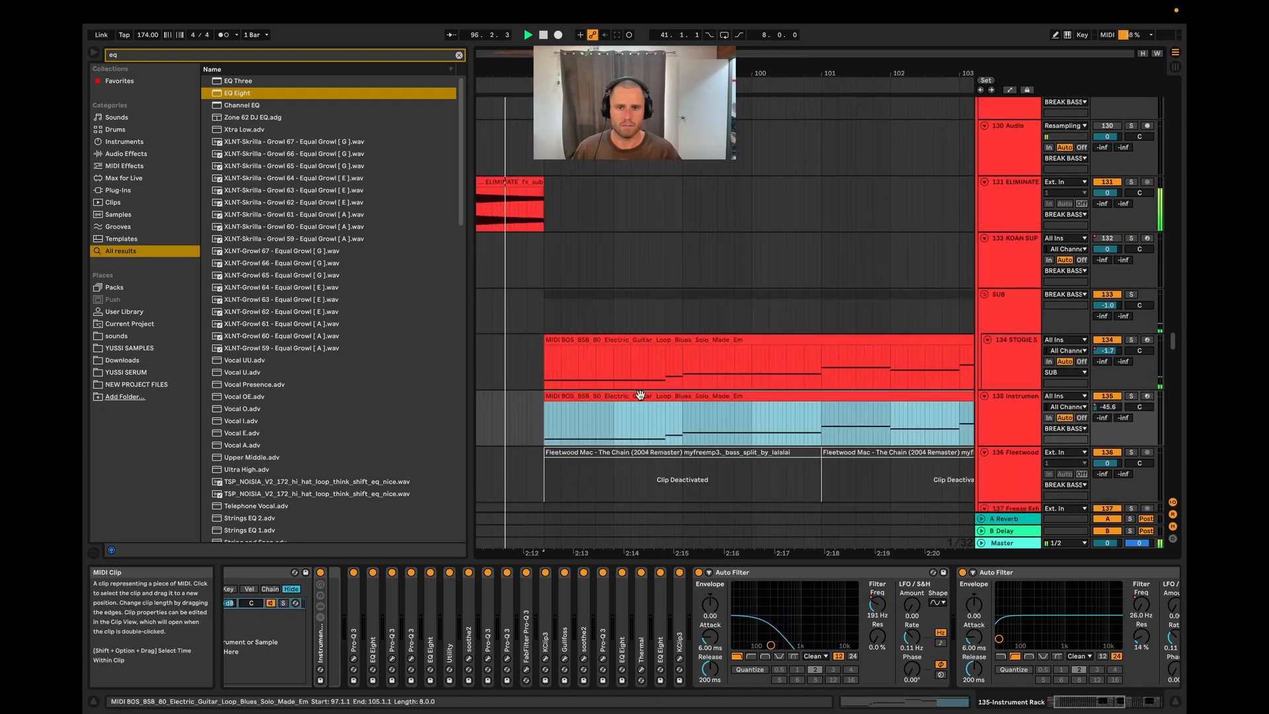
scroll(836, 580, "up", 5)
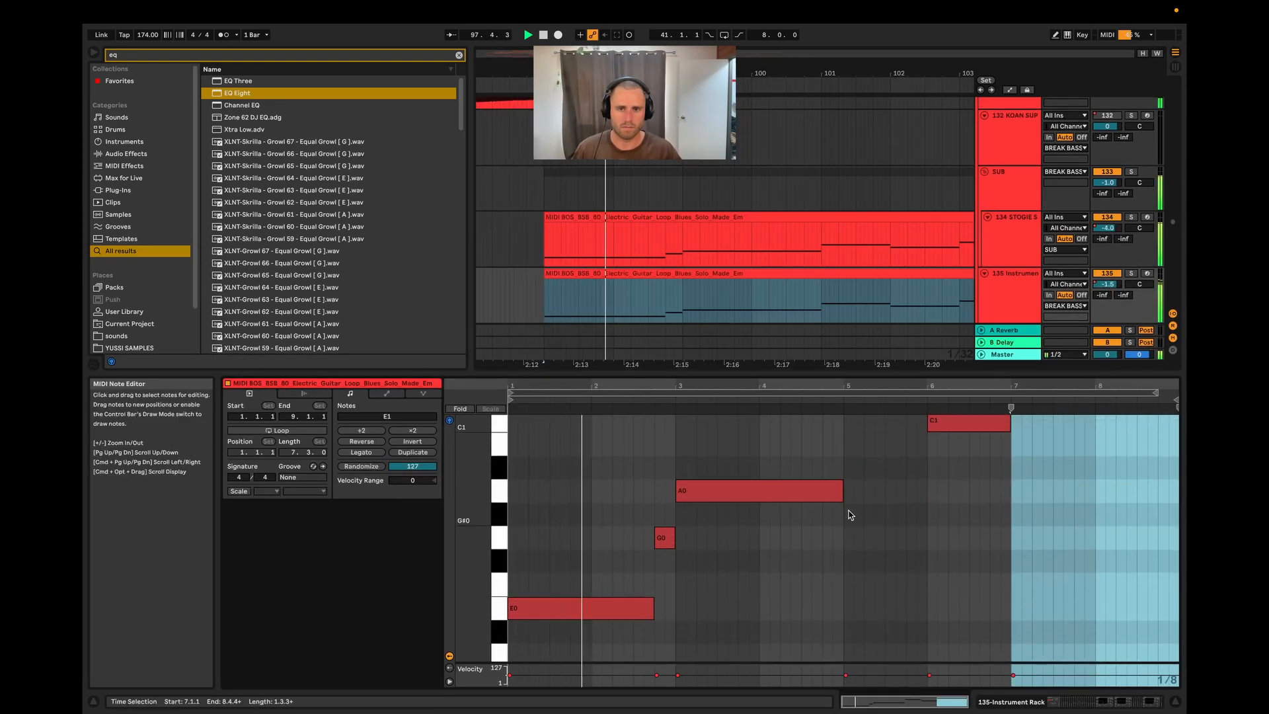
scroll(850, 513, "down", 1)
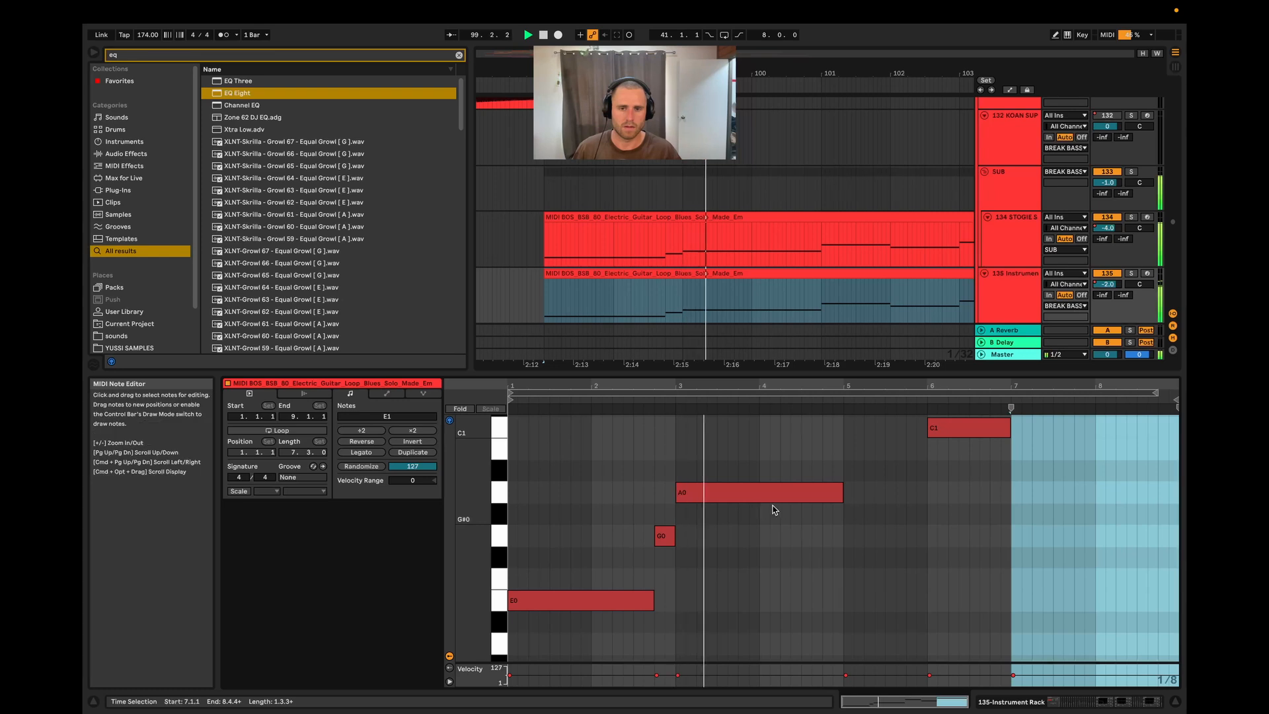
scroll(843, 523, "down", 3)
scroll(1100, 520, "down", 1)
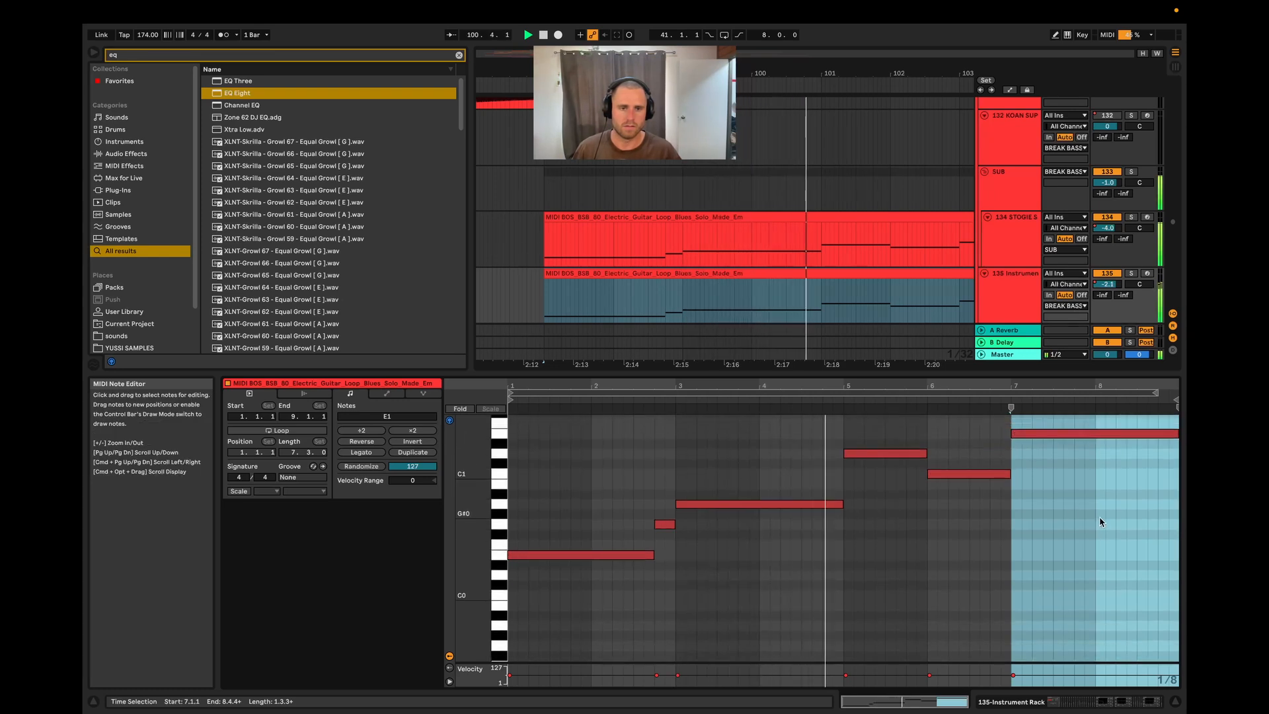
scroll(1117, 534, "up", 2)
scroll(587, 294, "down", 2)
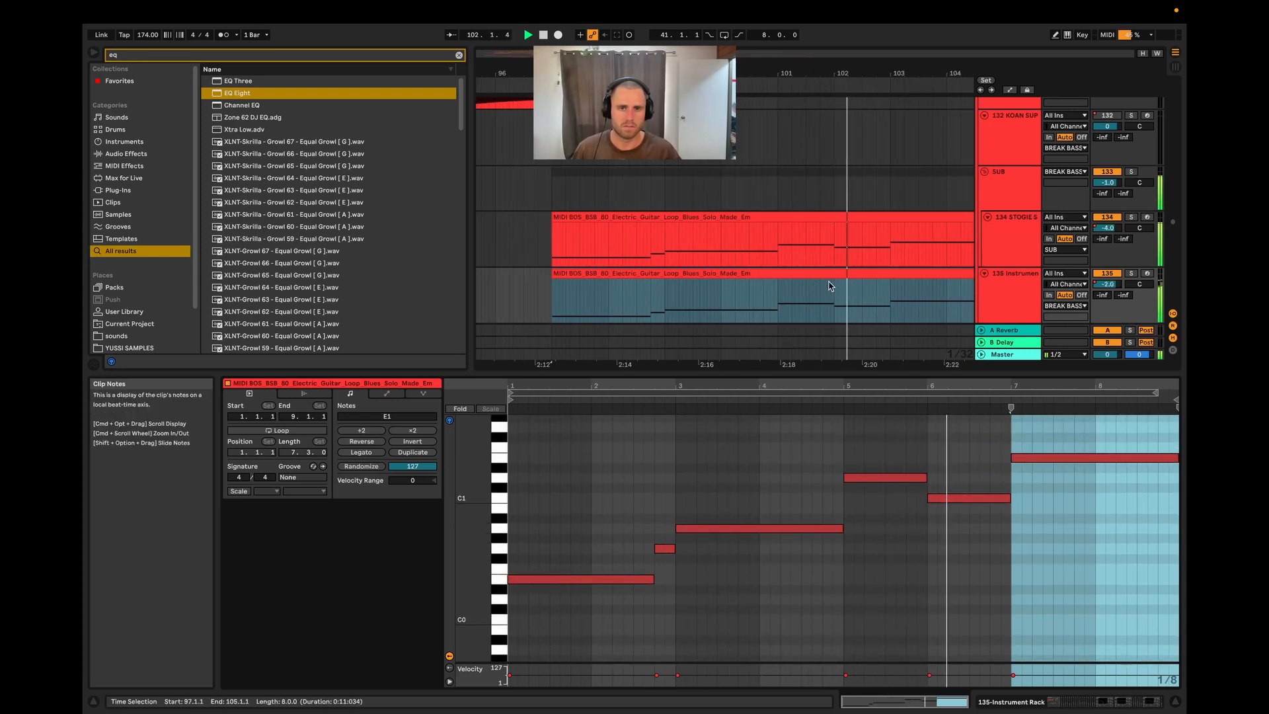
scroll(791, 295, "down", 3)
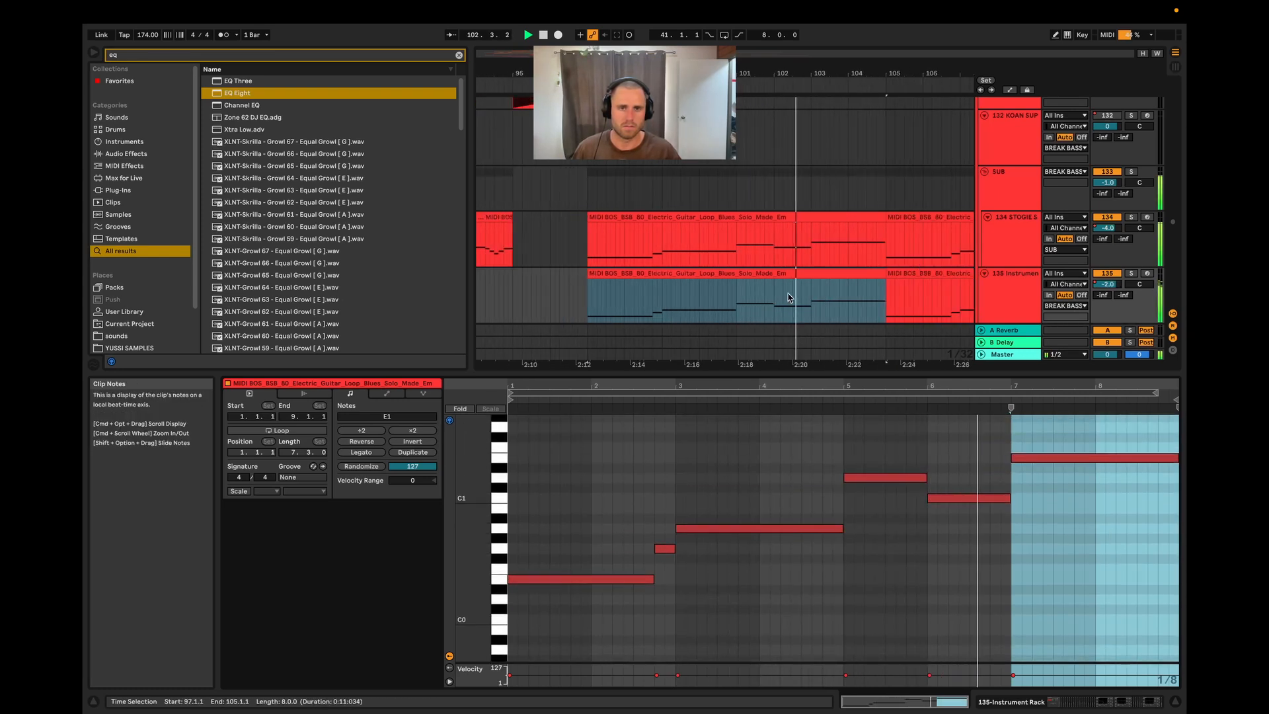
- Solo track 135 and audition the bar 97 clip's E0, A0, D1 and C1 notes individually
left_click(1131, 273)
left_click(727, 279)
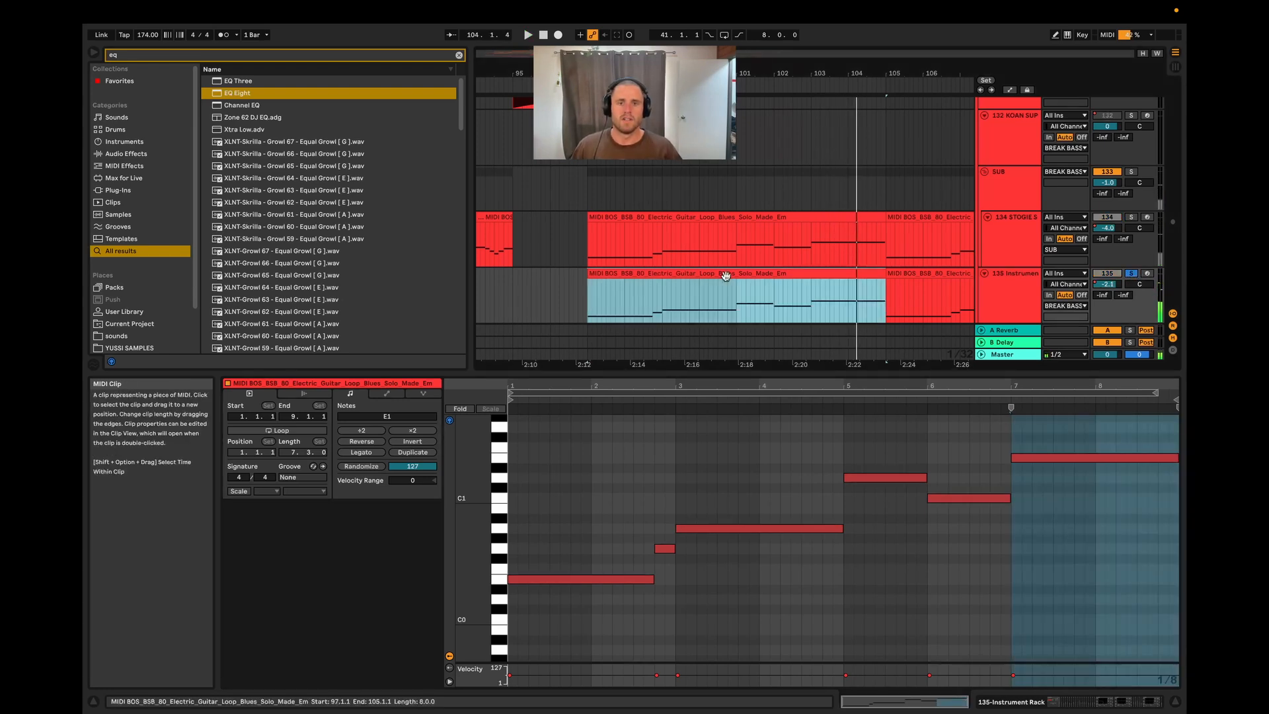
left_click(599, 579)
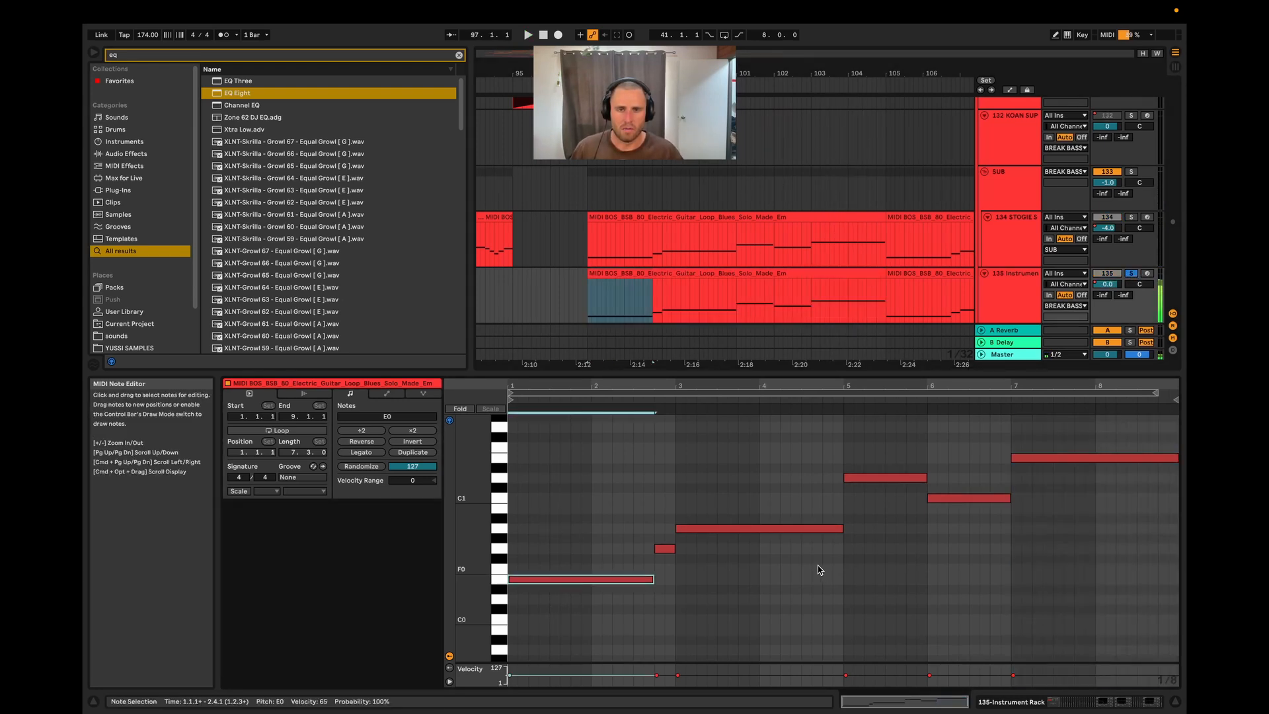
left_click_drag(762, 474, 764, 575)
left_click_drag(862, 446, 861, 555)
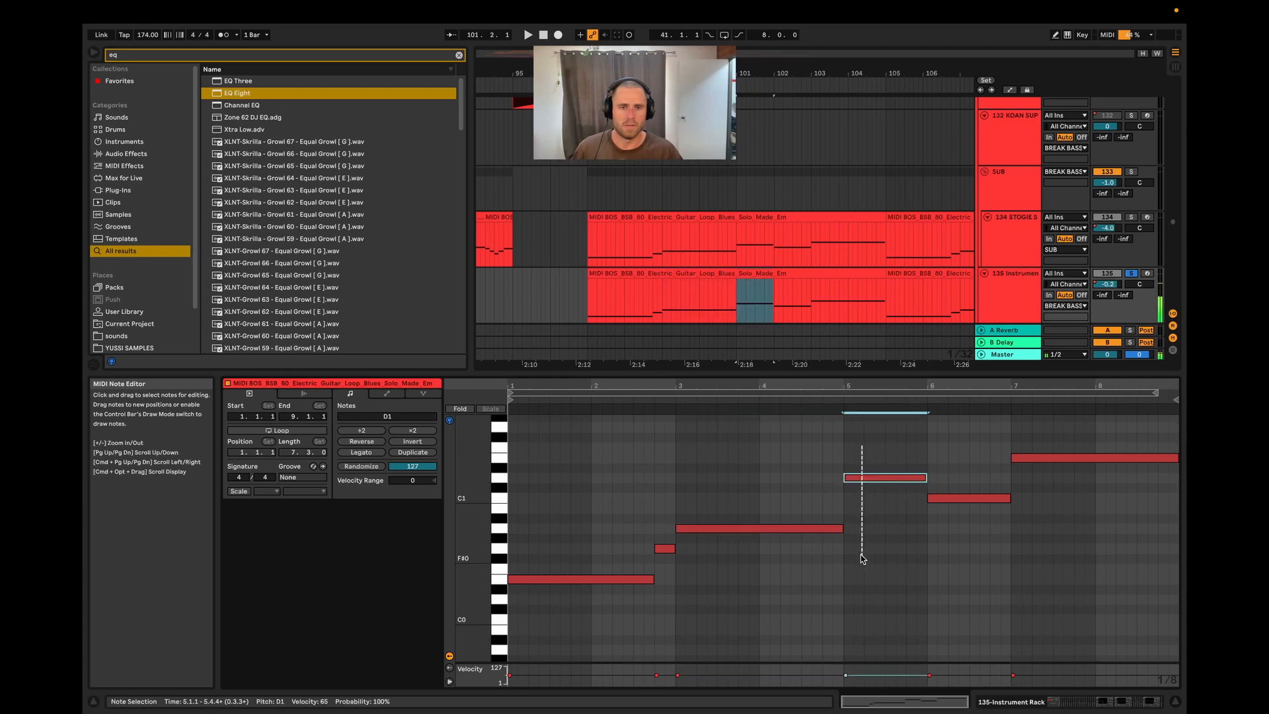
left_click_drag(973, 453, 977, 641)
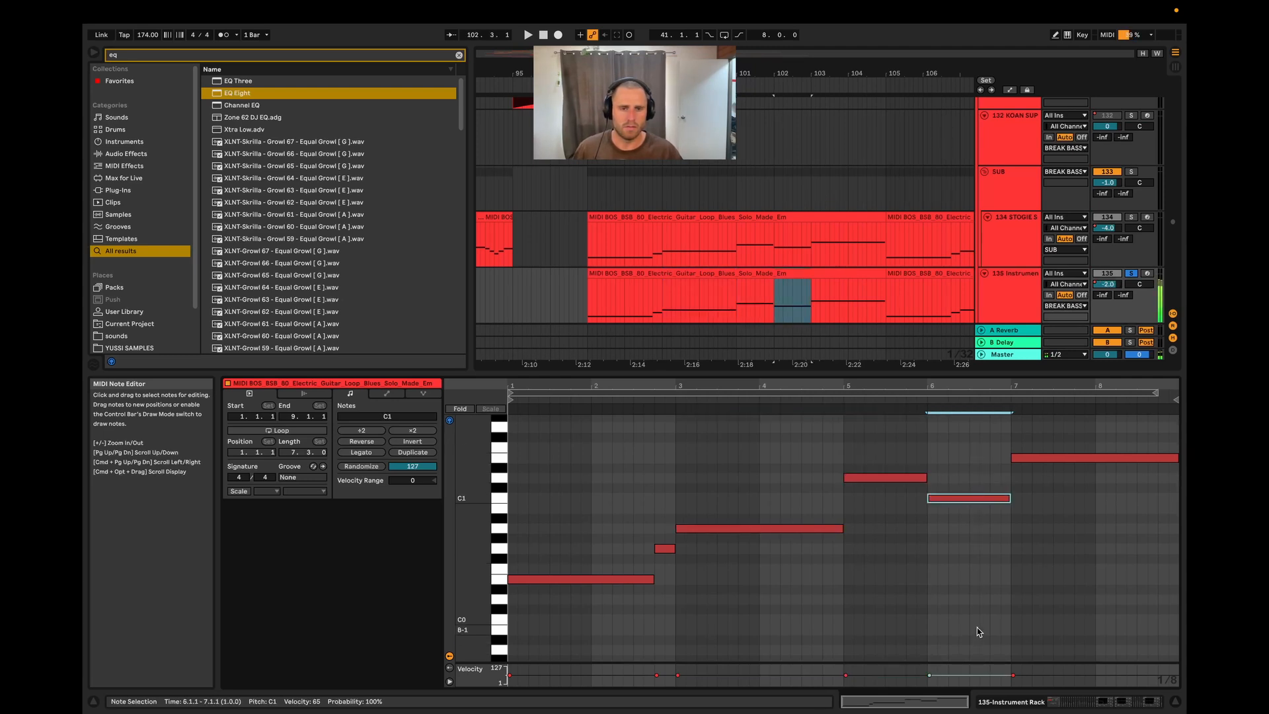
left_click(1054, 440)
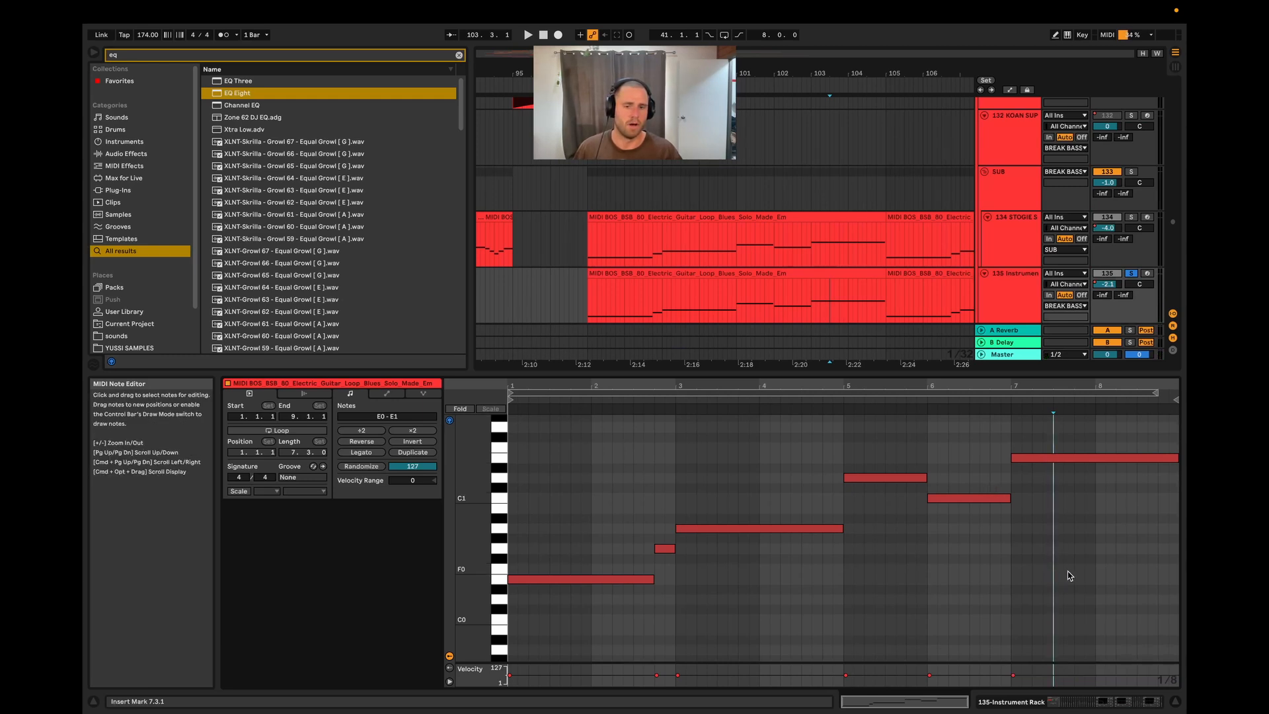
- Select the opening E0 note and the closing E1 note to compare their octaves
left_click(555, 579)
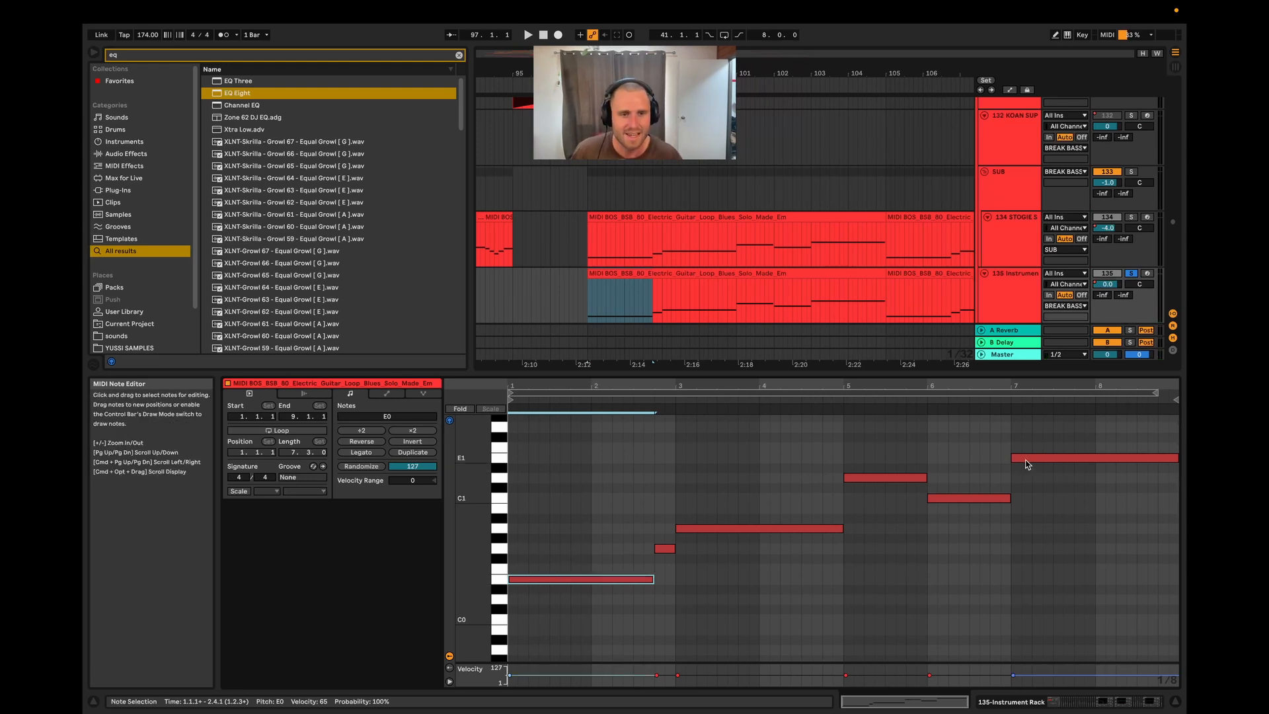
left_click(1030, 458)
key("shift+Down")
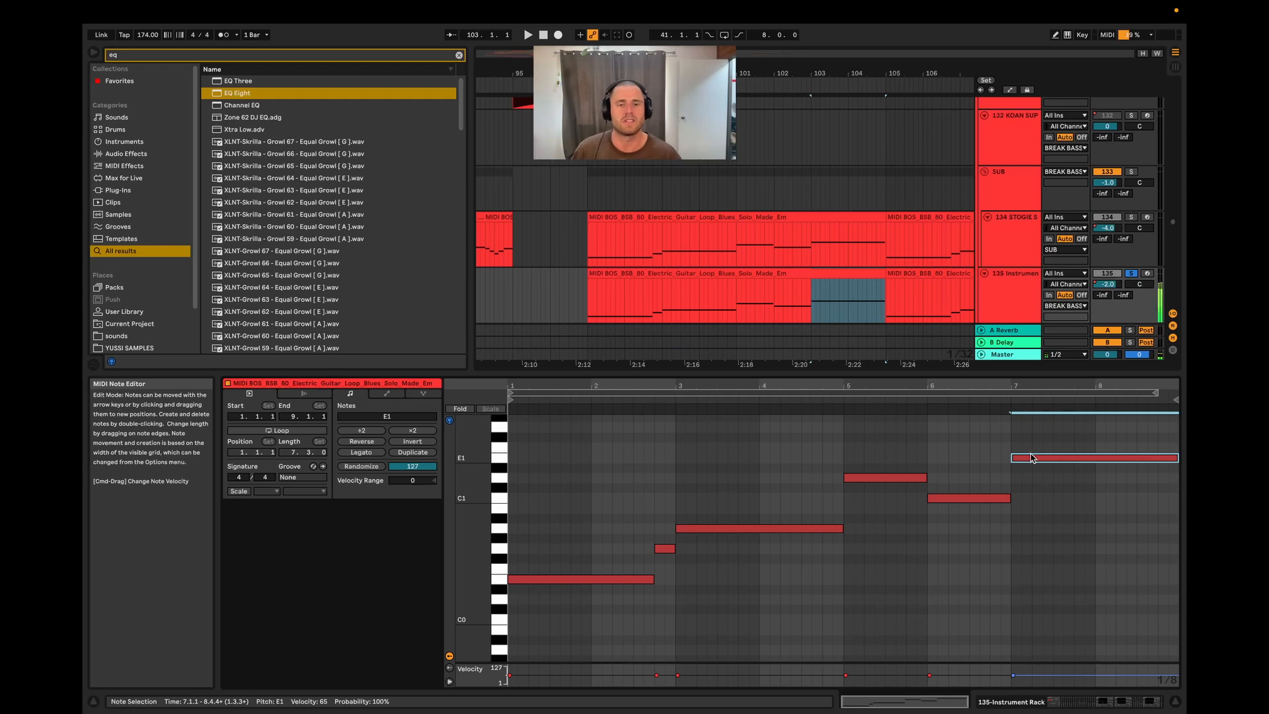
- Compare the matching bar 97 MIDI clips on sub track 134 and bass track 135, and show their device chains
left_click(676, 217)
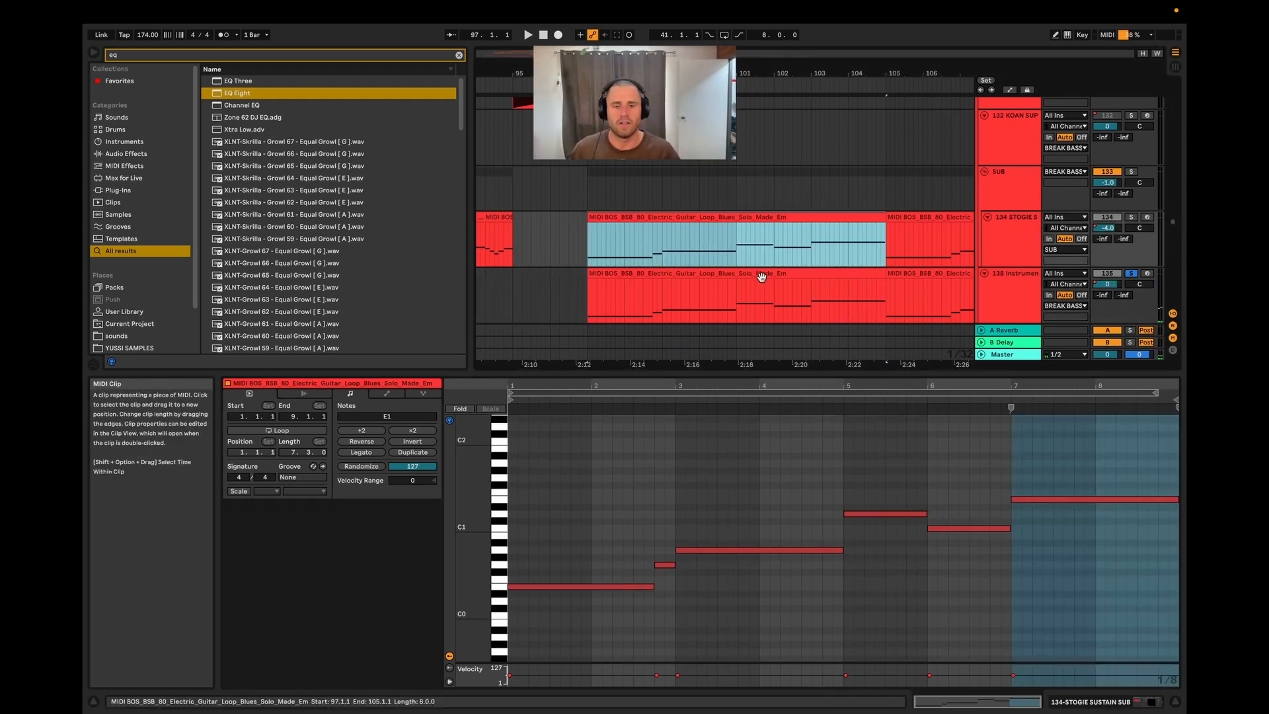
key("shift+Tab")
scroll(750, 289, "down", 5)
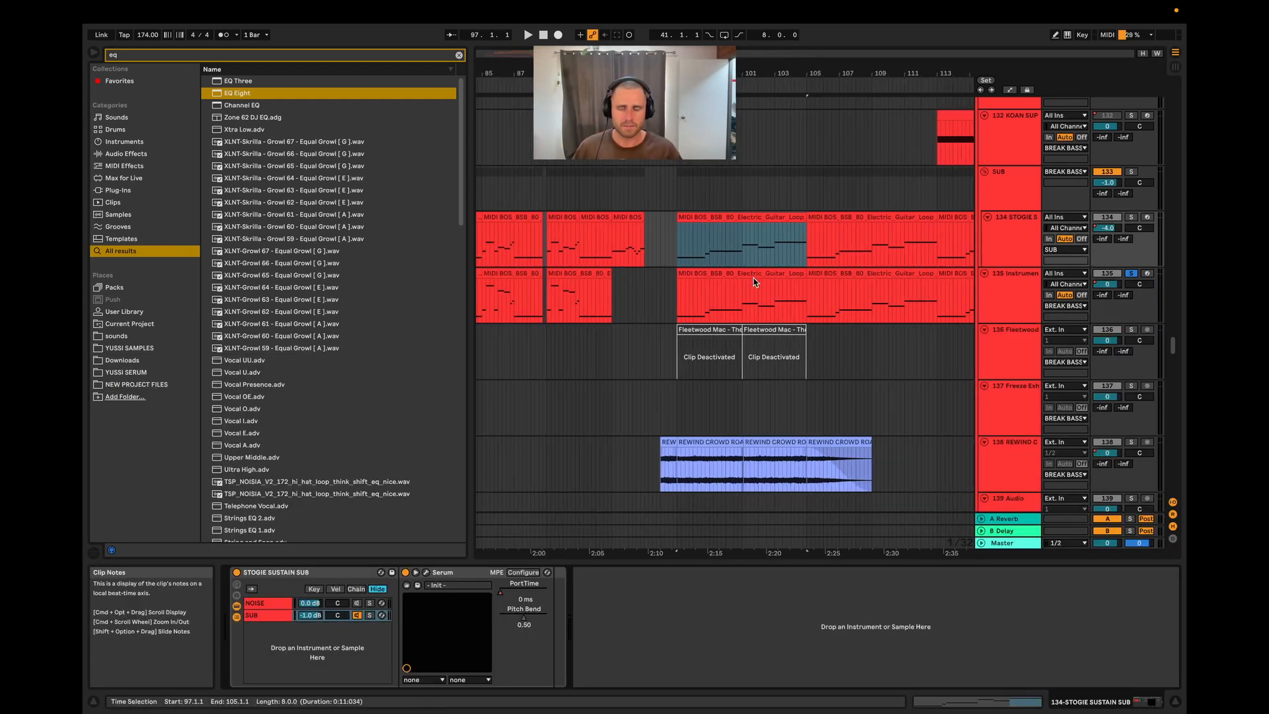
scroll(821, 290, "down", 2)
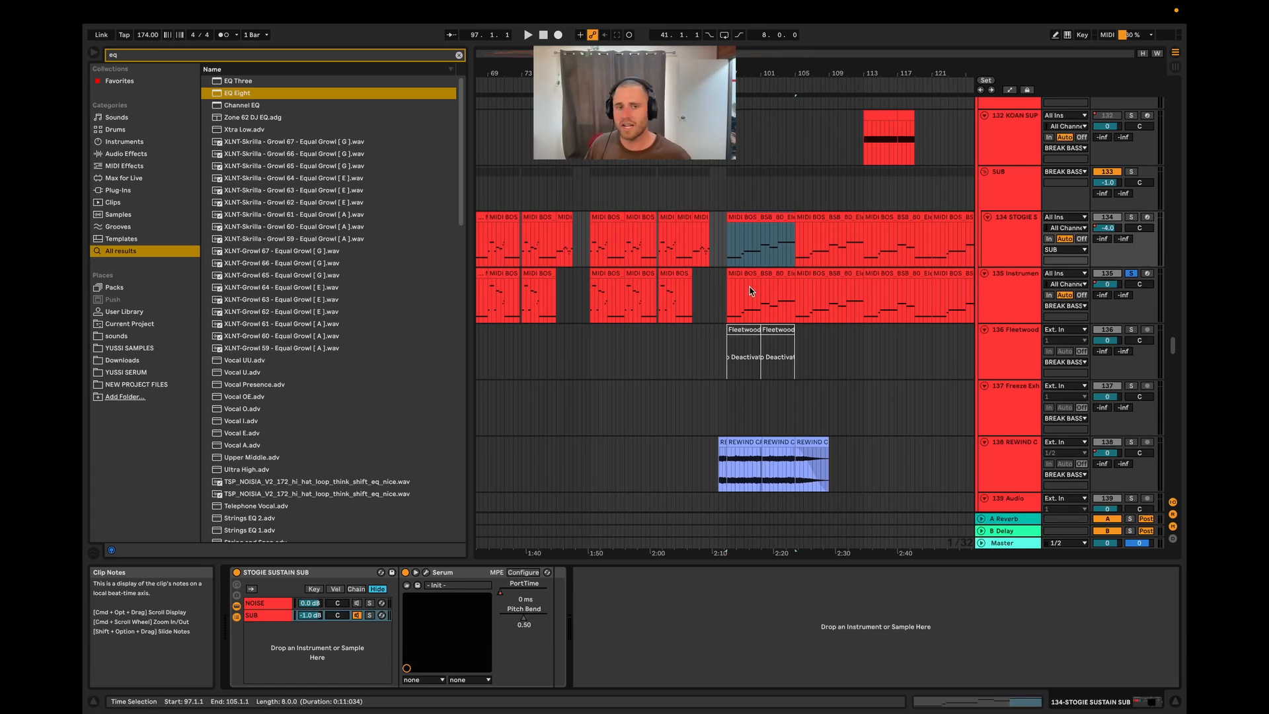
left_click(625, 299)
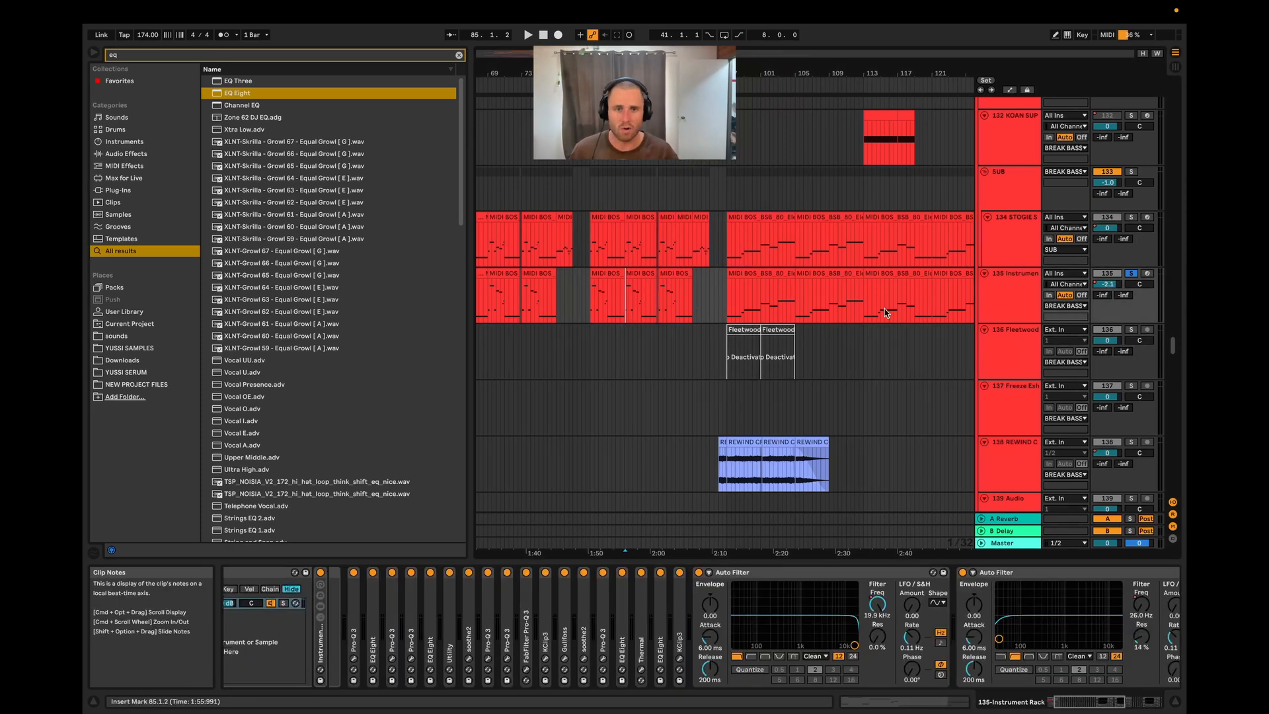
left_click(749, 294)
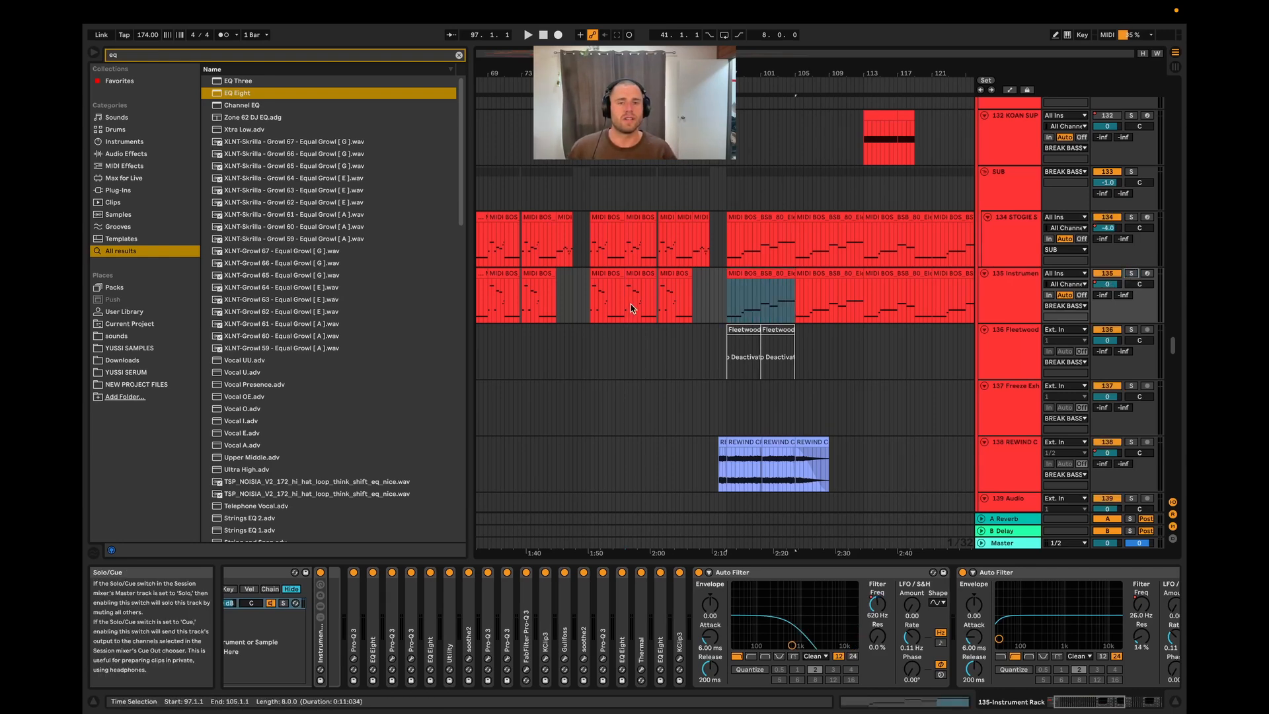
- Place the insert marker at 95.2.3 on the SUB track and play the bass layers with the full mix
left_click(713, 199)
key("space")
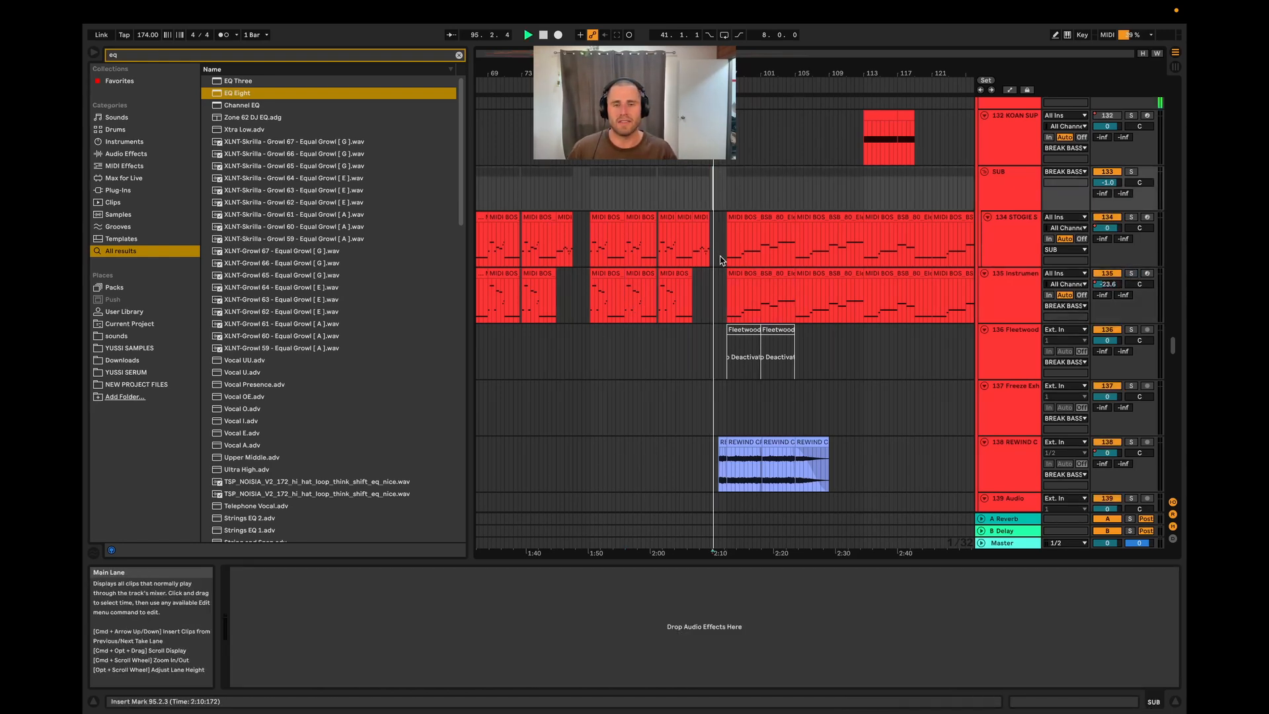
scroll(761, 281, "up", 5)
scroll(681, 321, "down", 4)
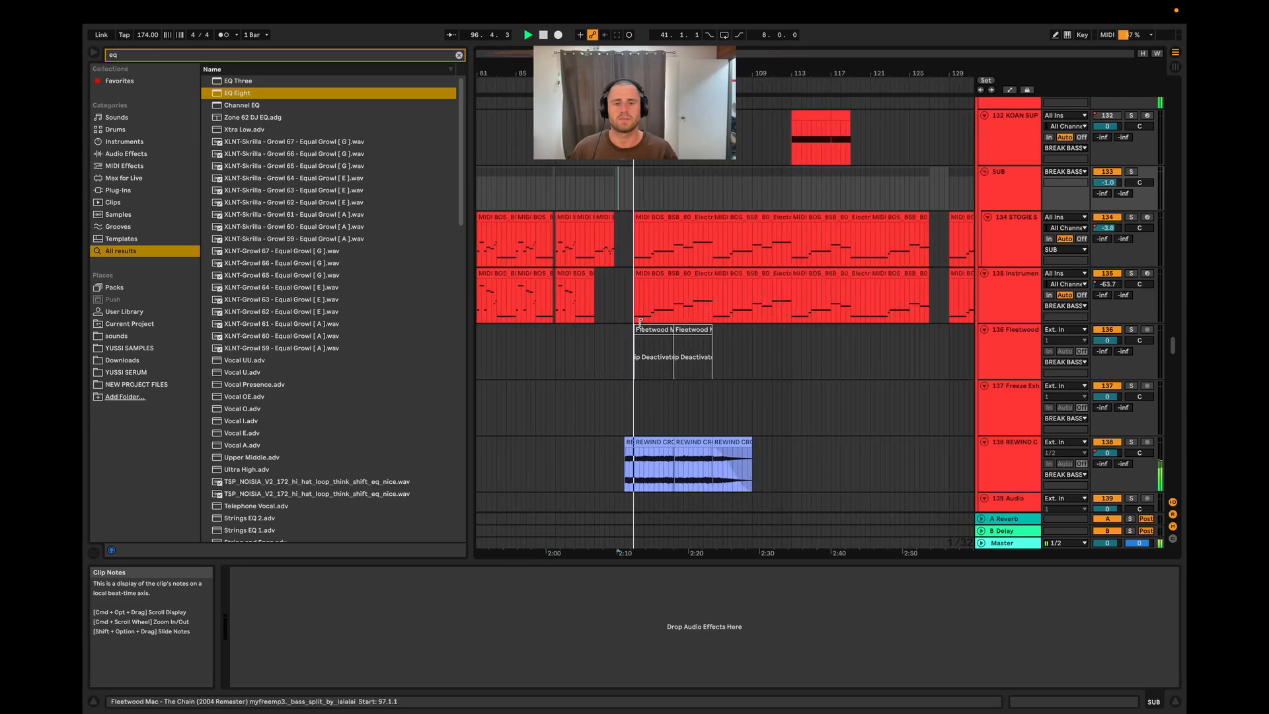
scroll(780, 364, "up", 3)
scroll(784, 358, "down", 4)
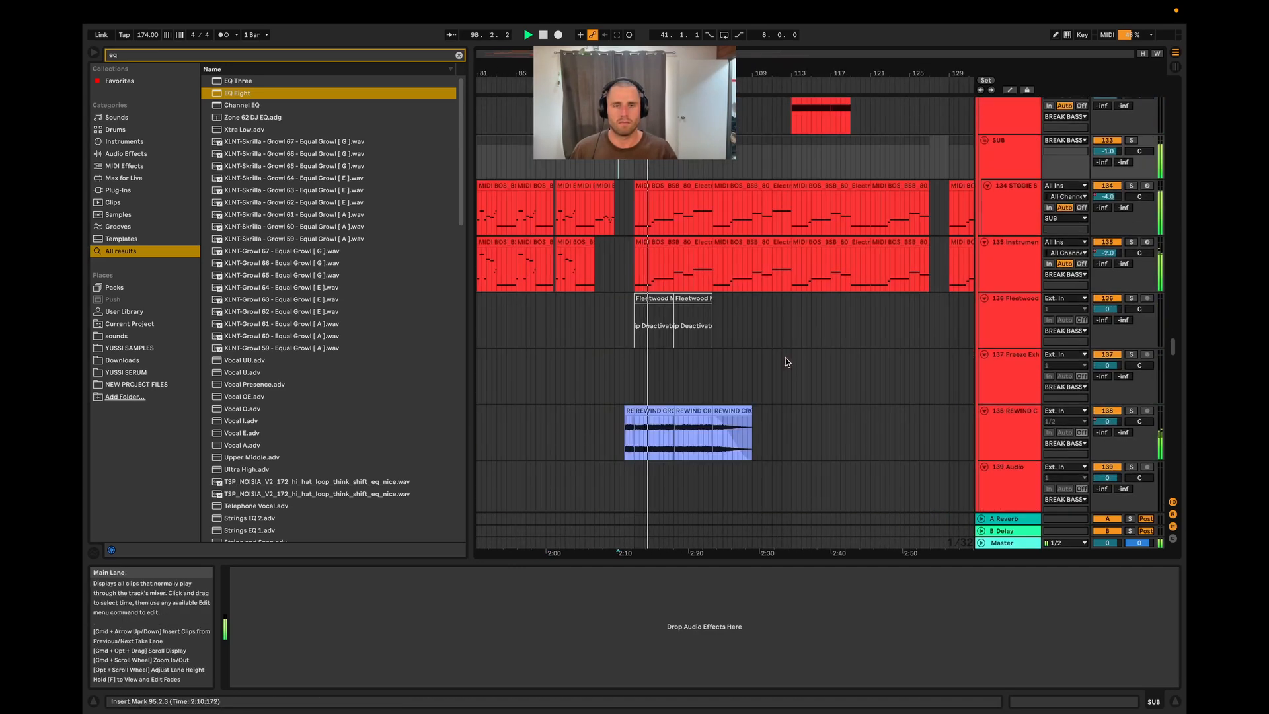
- Play from 98.3.2 on track 135, raise the first Auto Filter's cutoff to about 18.9 kHz, and re-enable its automation
left_click(649, 283)
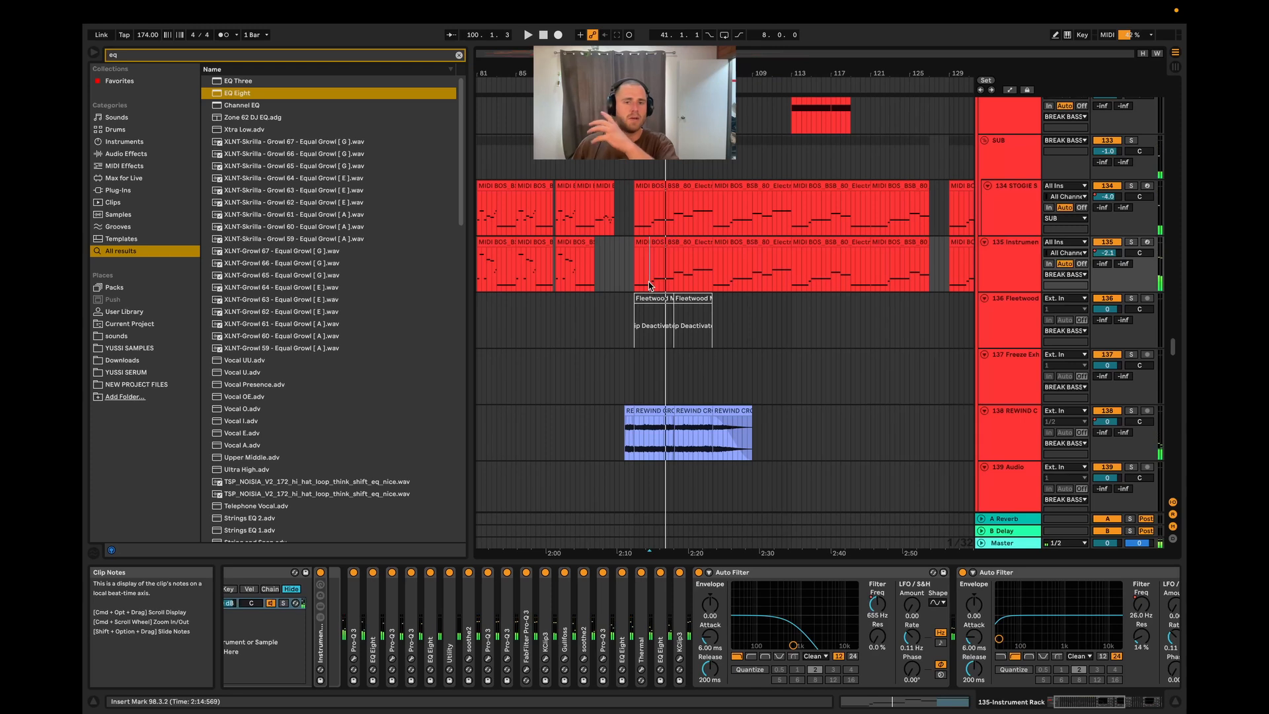
key("space")
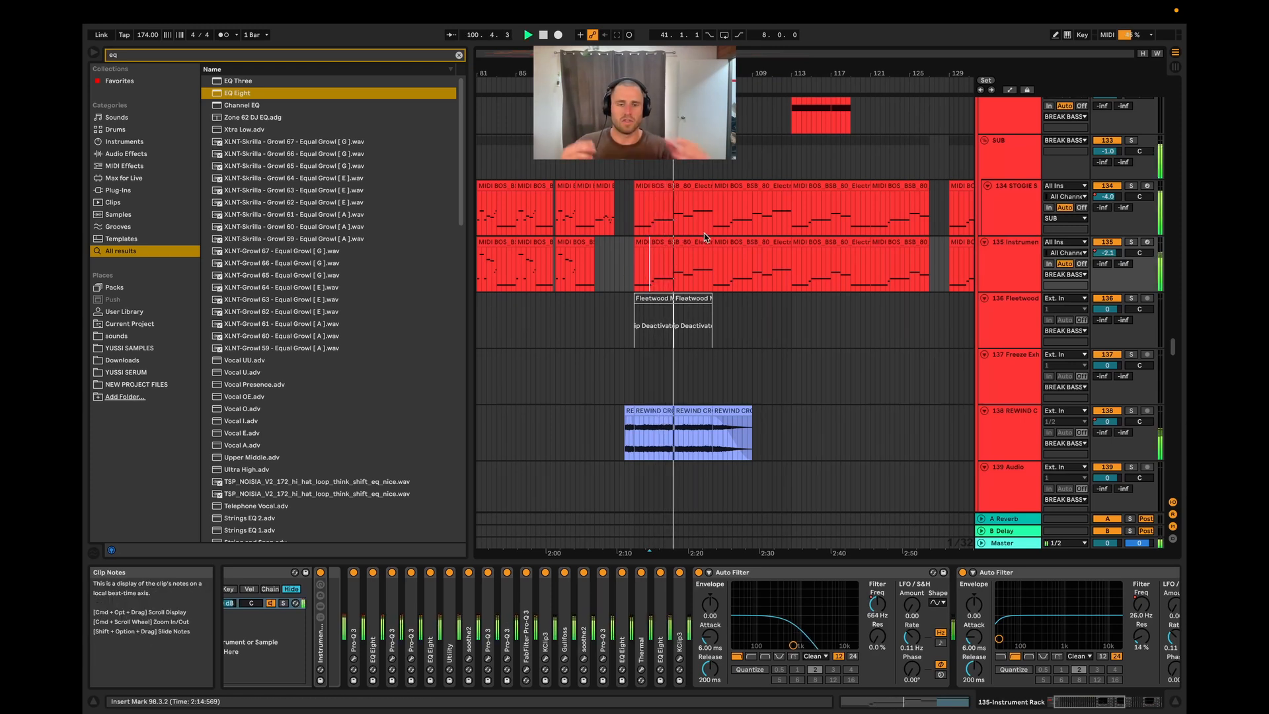
left_click_drag(877, 605, 878, 569)
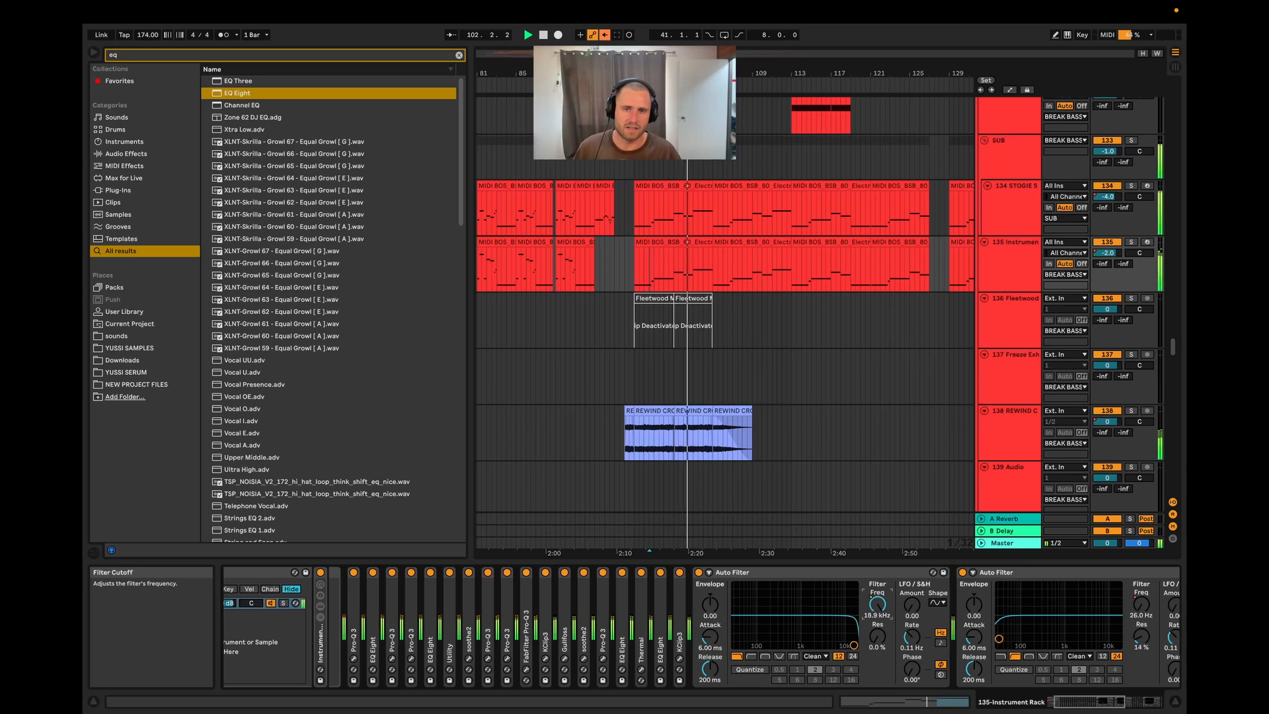
left_click(605, 35)
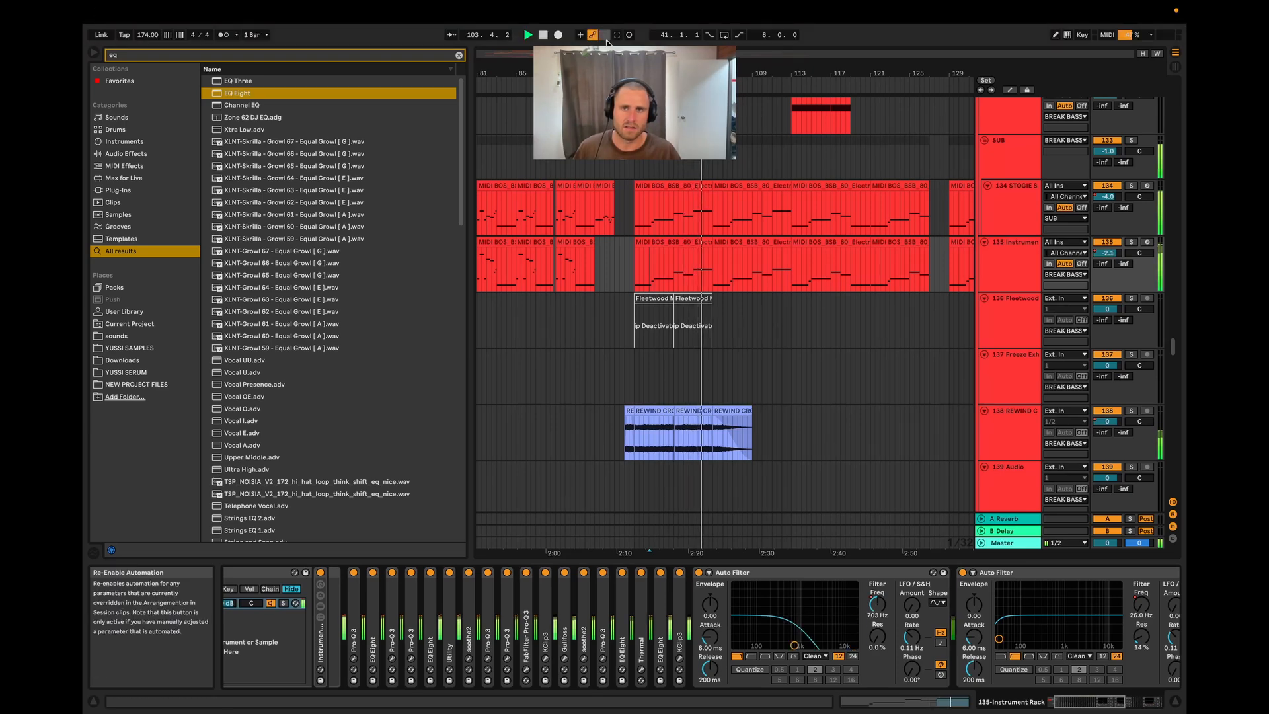
- Play the filtered bass on track 135 on through the section from 113.2.4, and stop playback
scroll(720, 251, "up", 3)
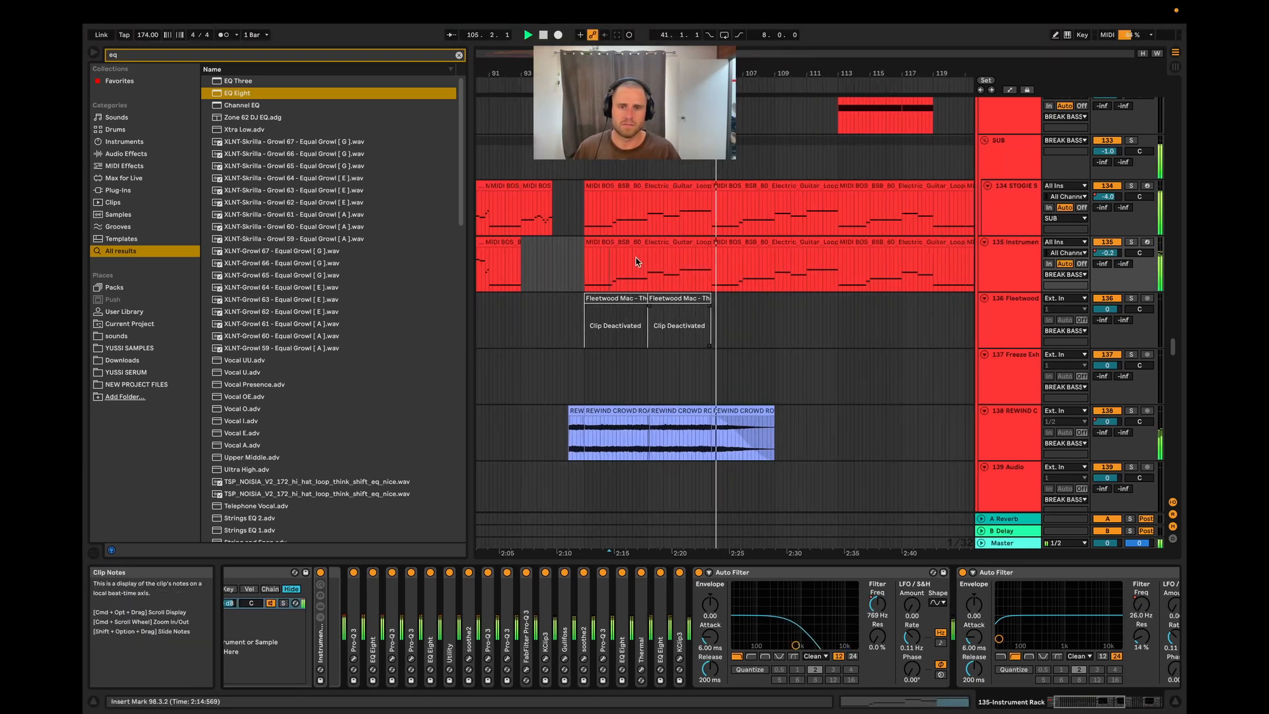
scroll(635, 264, "down", 3)
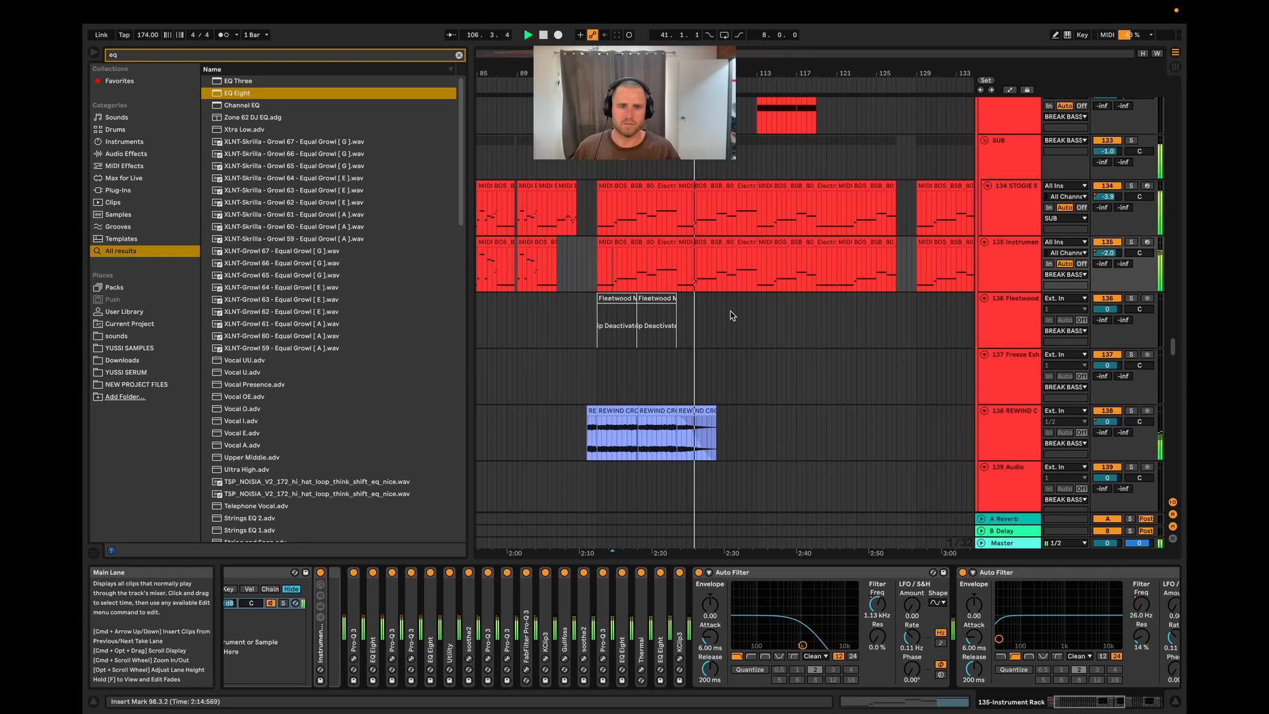
left_click(743, 282)
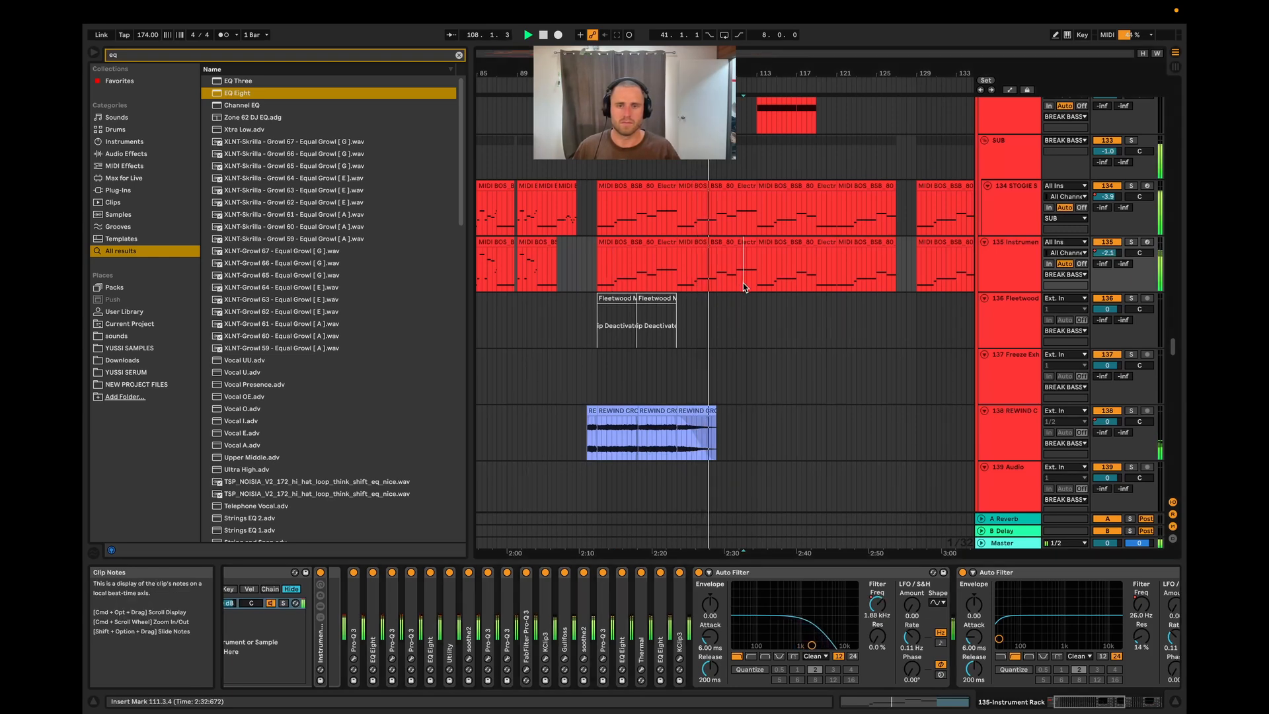
scroll(727, 297, "up", 2)
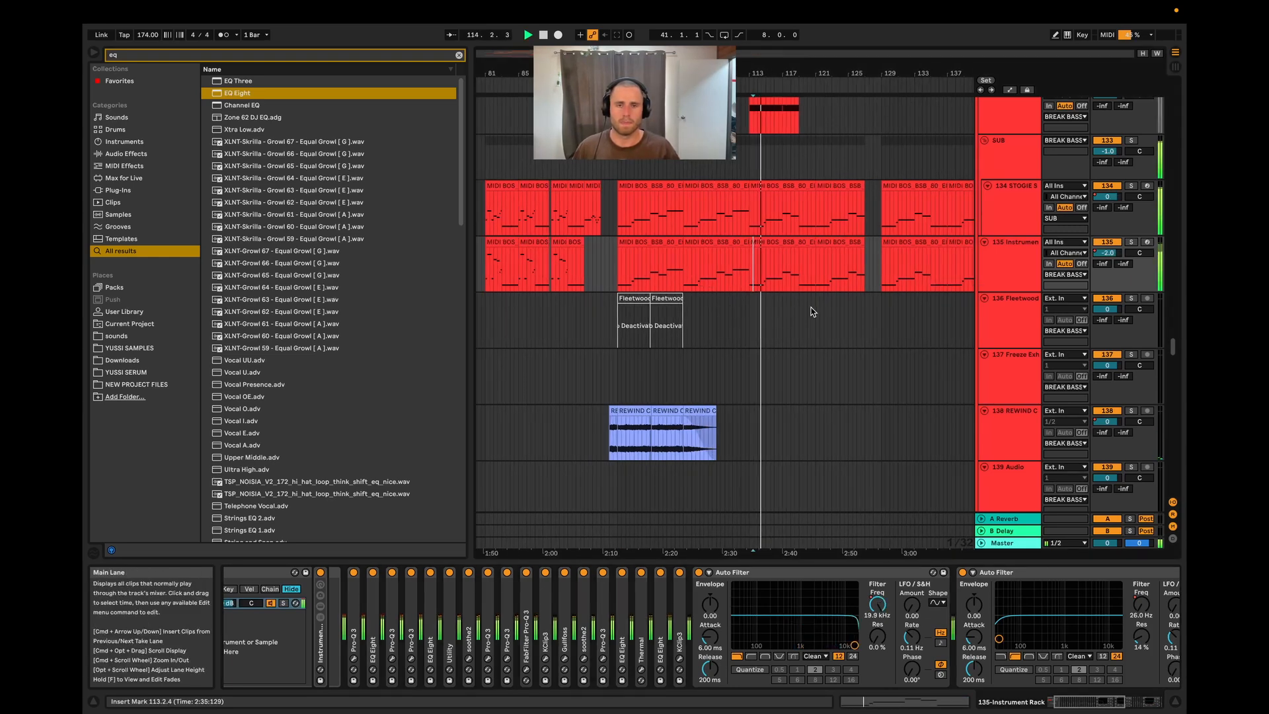
scroll(834, 320, "up", 2)
scroll(835, 319, "down", 5)
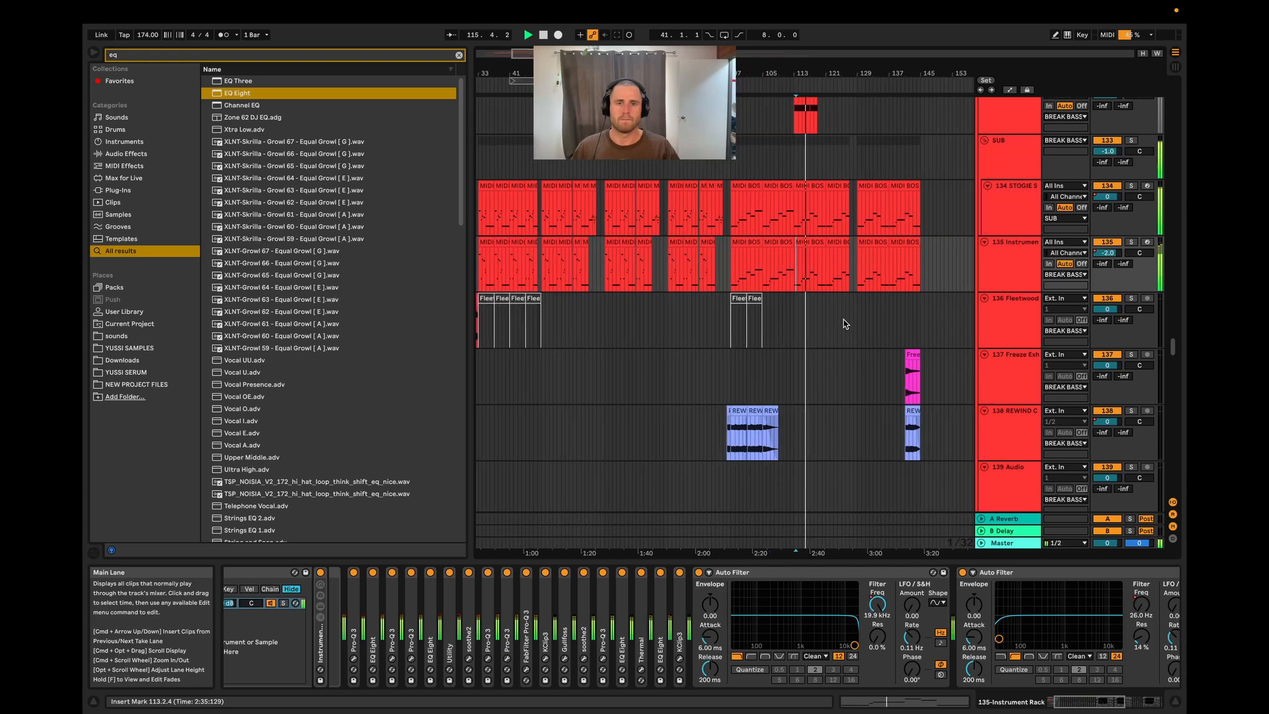
key("space")
scroll(958, 339, "down", 4)
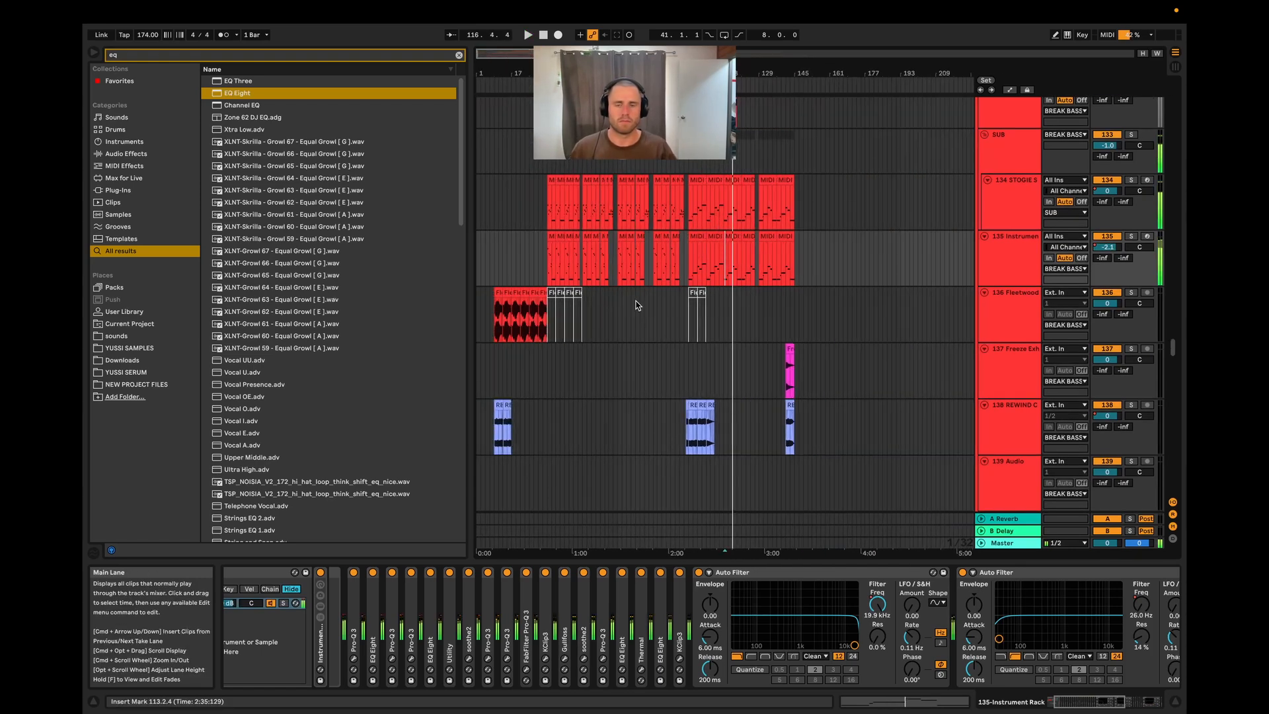
- Set the fixed arrangement grid to 8 bars and place the insert marker at 97.1.1 on track 135
scroll(640, 301, "up", 2)
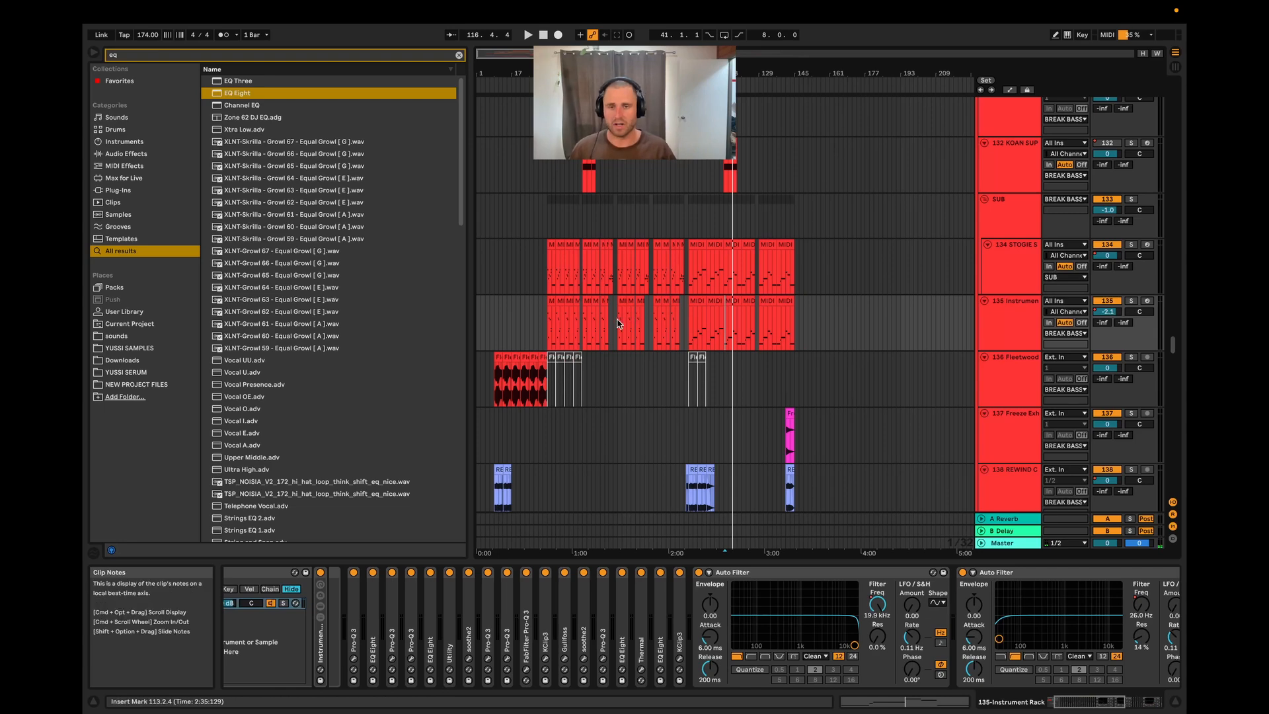
right_click(505, 299)
left_click(524, 397)
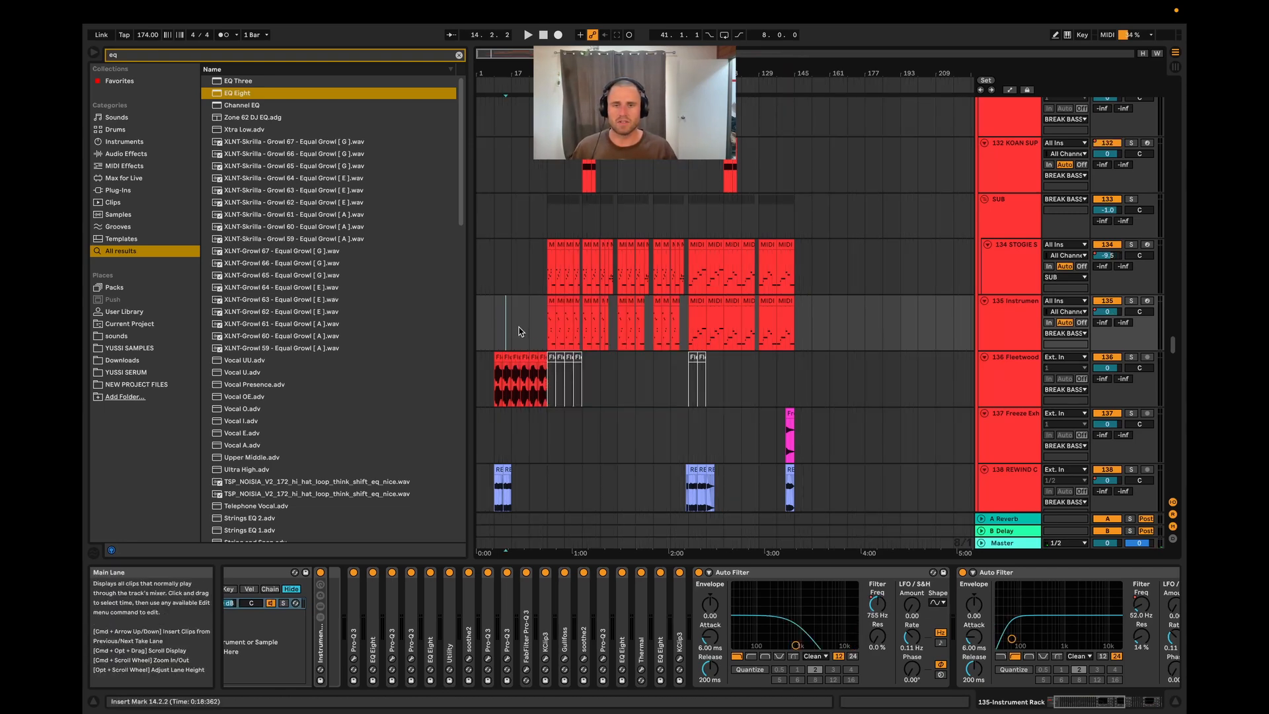
scroll(497, 344, "up", 3)
left_click(812, 326)
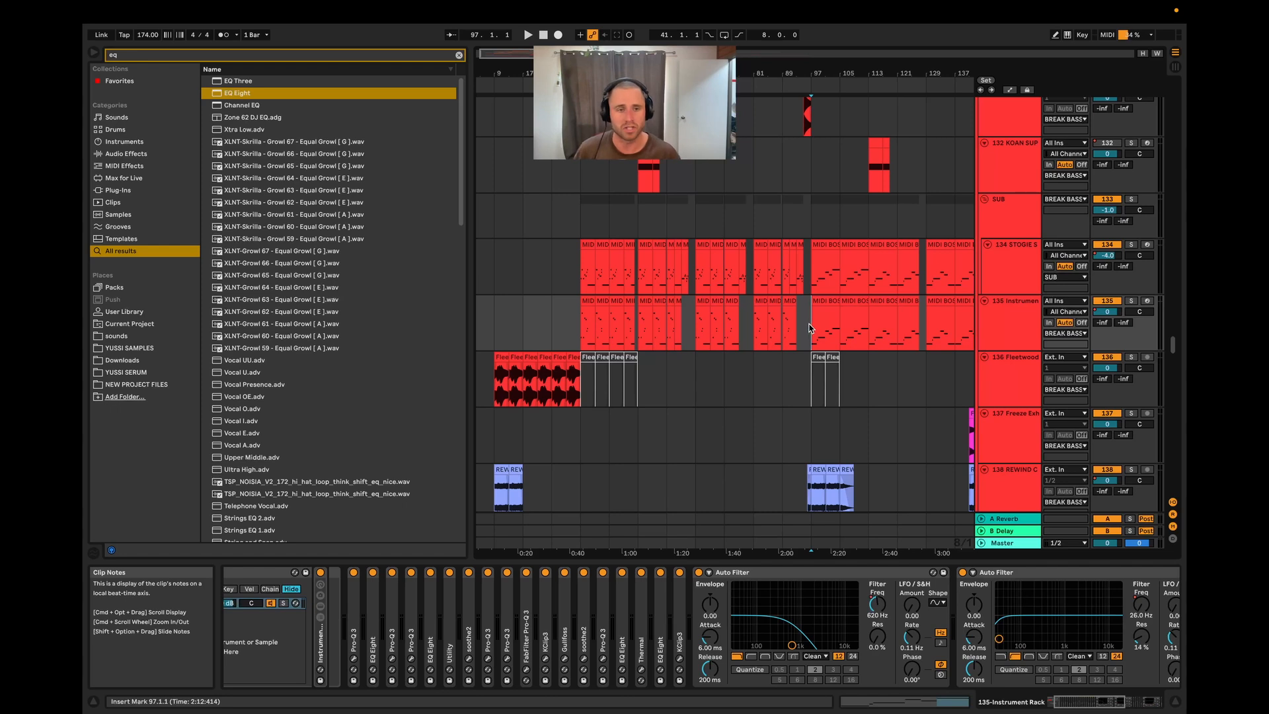
- Collapse the expanded Auto Filter devices in track 135's chain so the whole effects chain fits in view
double_click(786, 574)
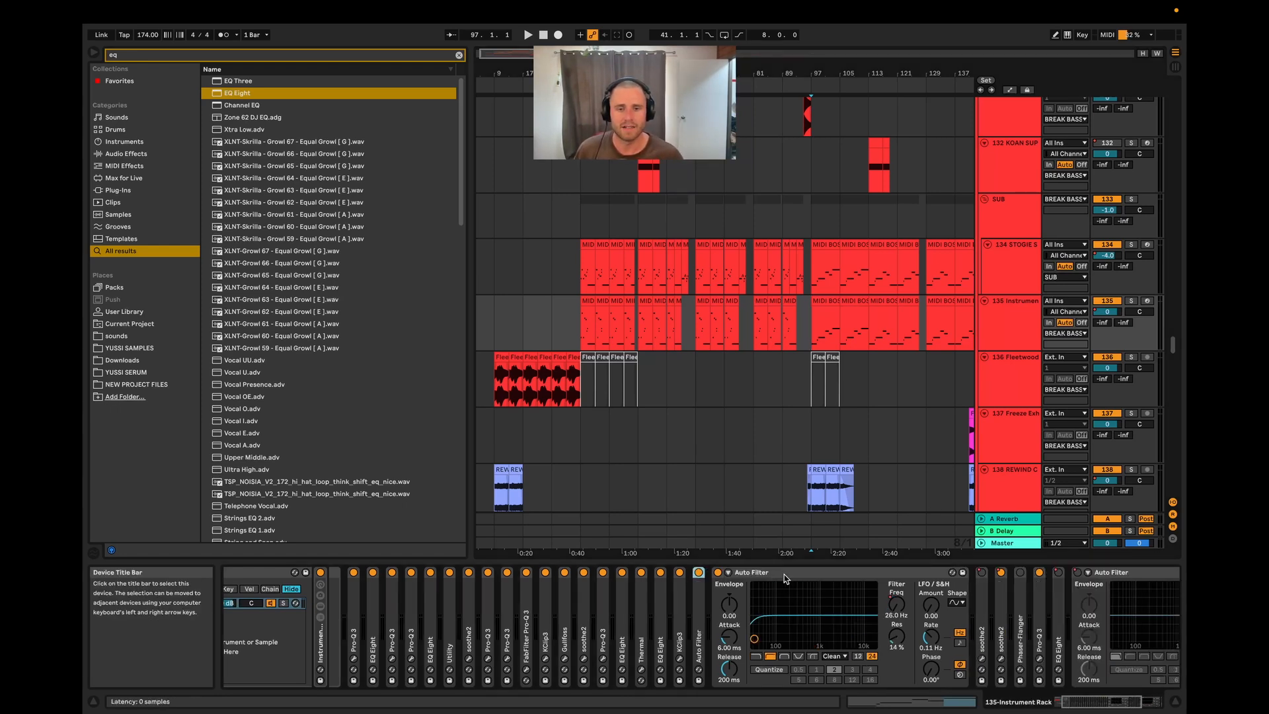
double_click(785, 573)
double_click(879, 571)
scroll(390, 645, "left", 3)
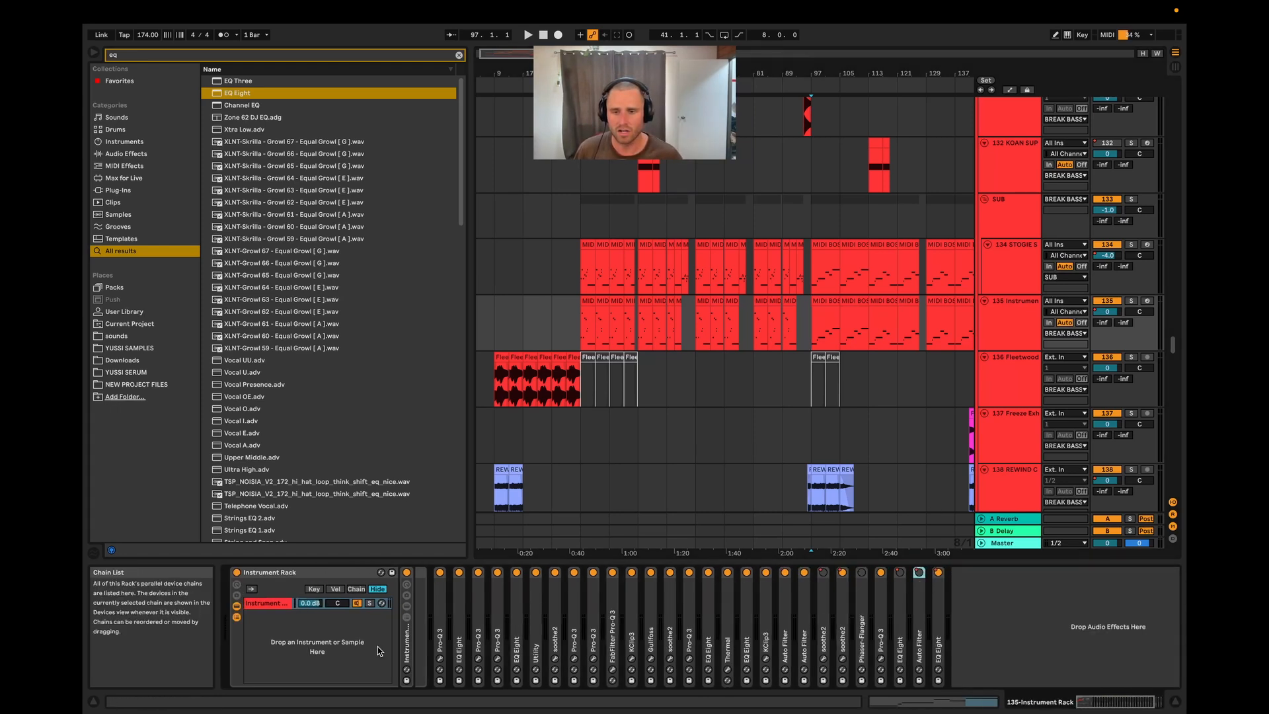
scroll(378, 648, "right", 1)
left_click(825, 332)
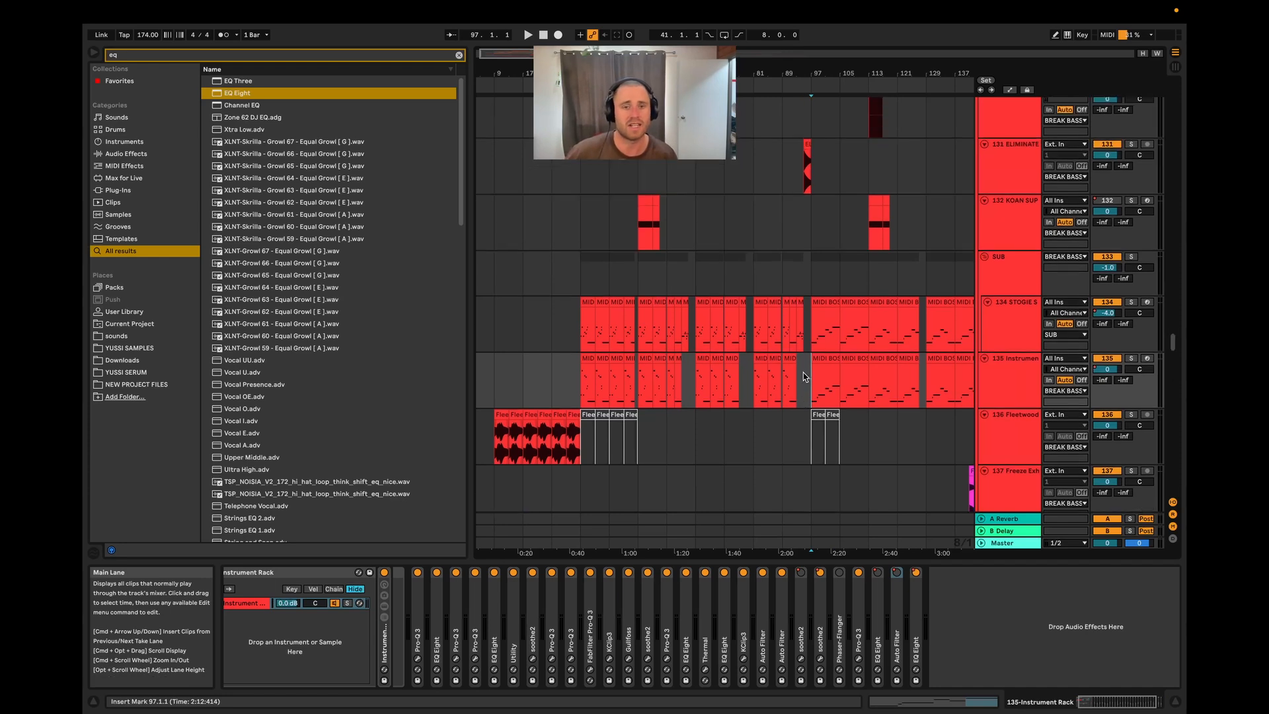
- Solo reference track 83 and extend its first Urbandawn - Come Together clip from bar 41 to bar 65
scroll(803, 372, "up", 2)
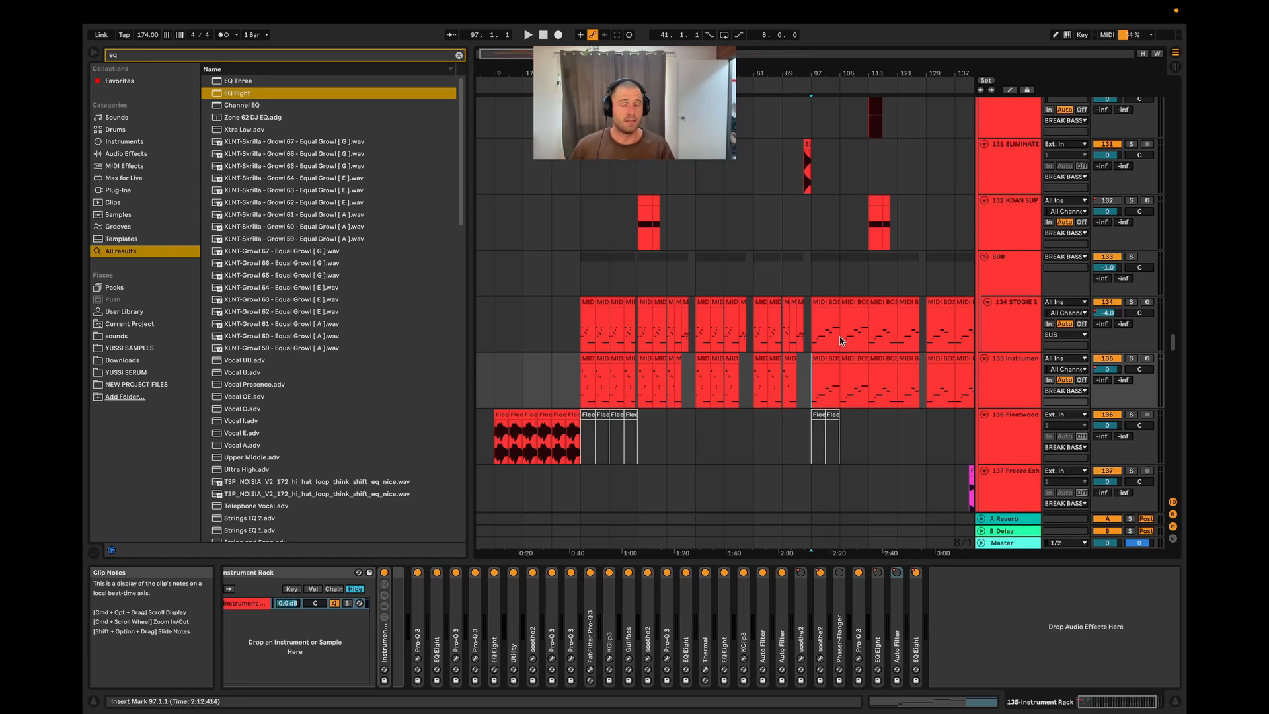
scroll(839, 336, "up", 15)
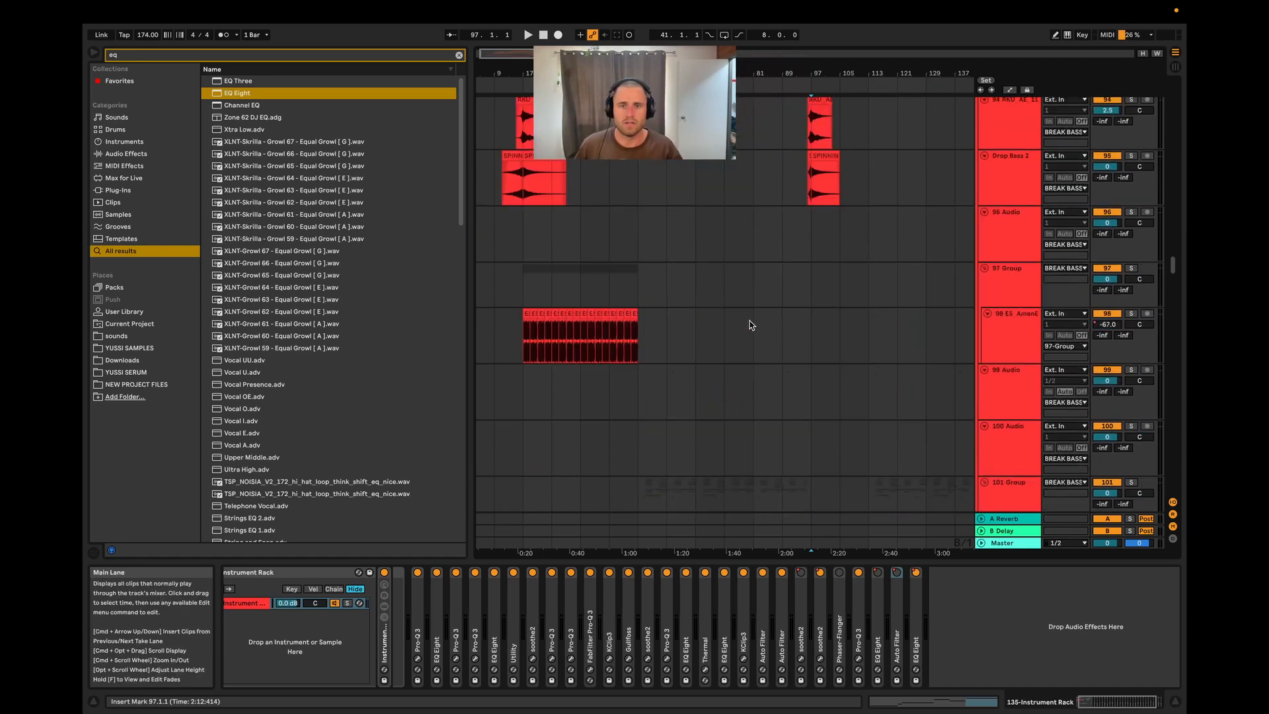
scroll(750, 324, "up", 10)
left_click(591, 296)
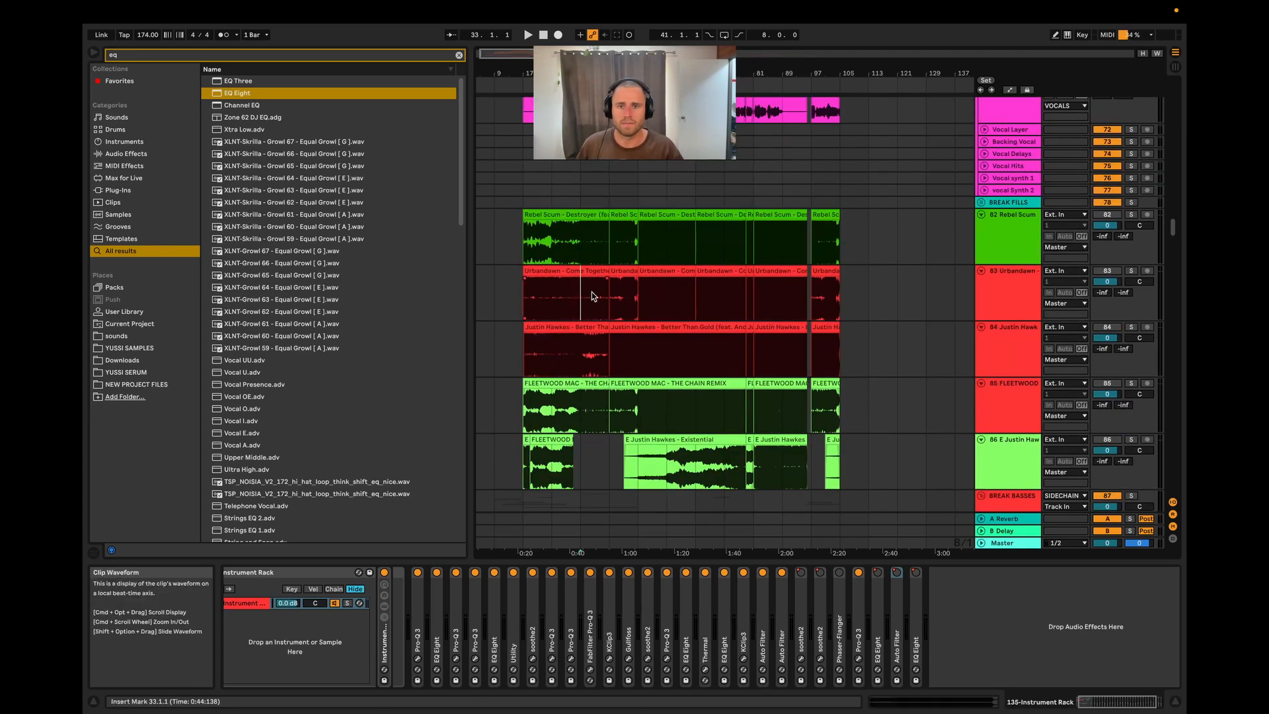
scroll(563, 306, "up", 5)
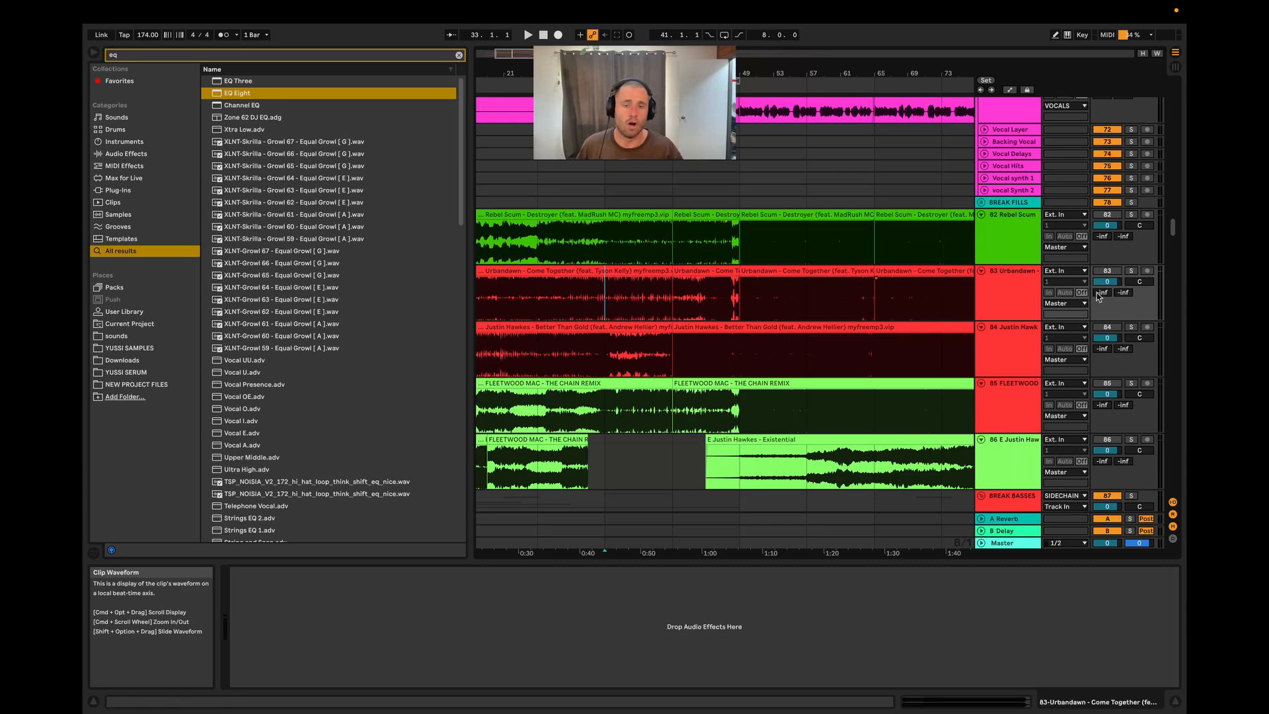
left_click(666, 271)
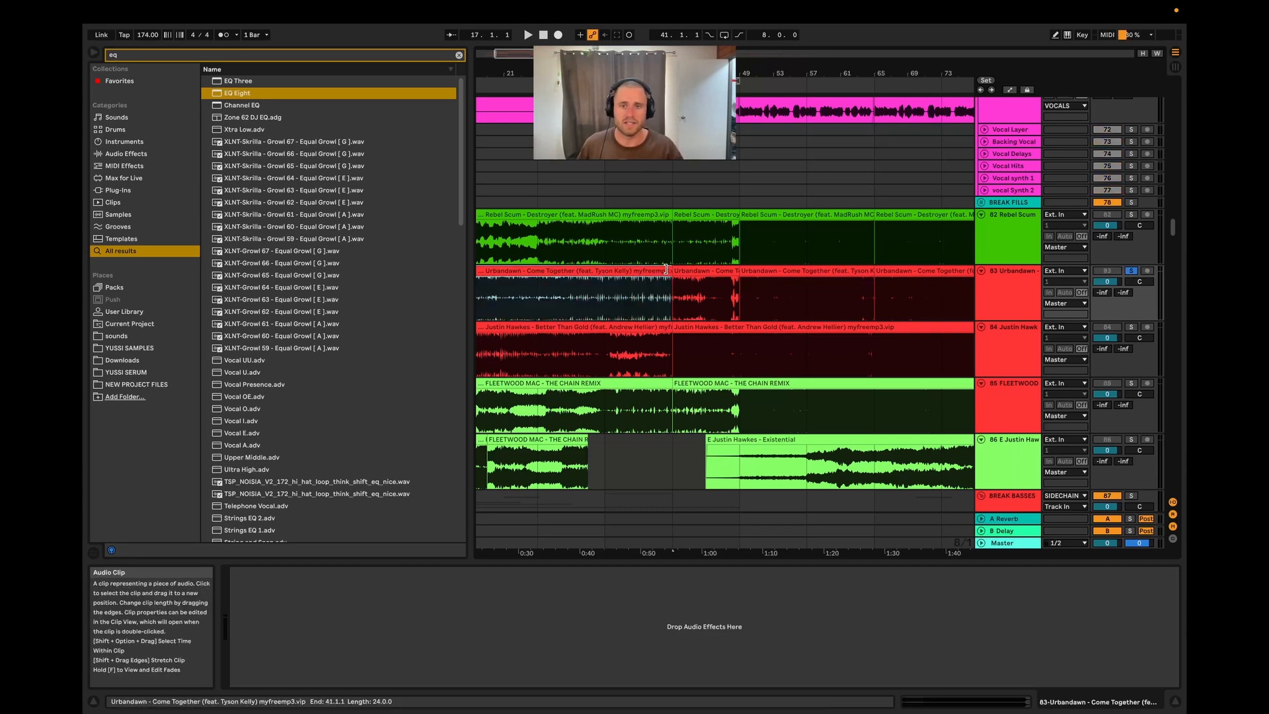
left_click_drag(666, 270, 869, 270)
- Play the soloed Come Together reference from 41.1.1 and from 57.1.1, and stop playback
left_click(687, 306)
key("space")
scroll(669, 282, "down", 5)
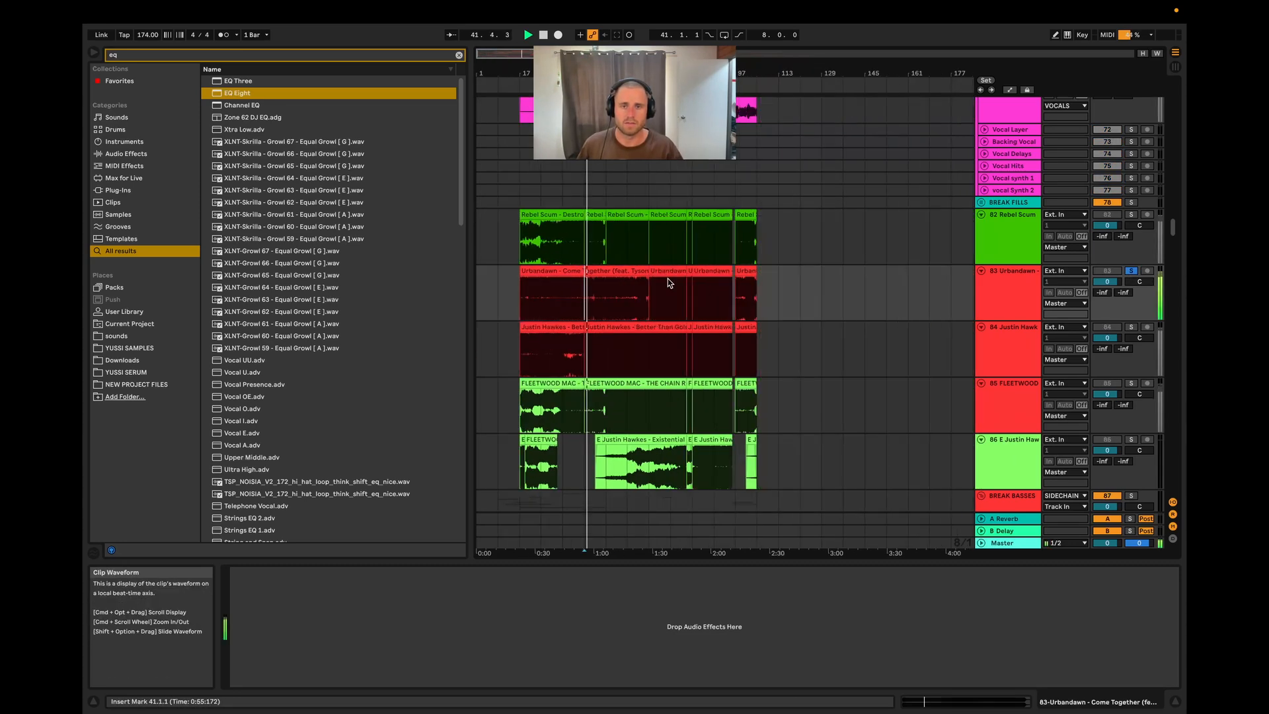
left_click(626, 299)
key("space")
key("space")
scroll(618, 304, "up", 5)
scroll(731, 297, "up", 2)
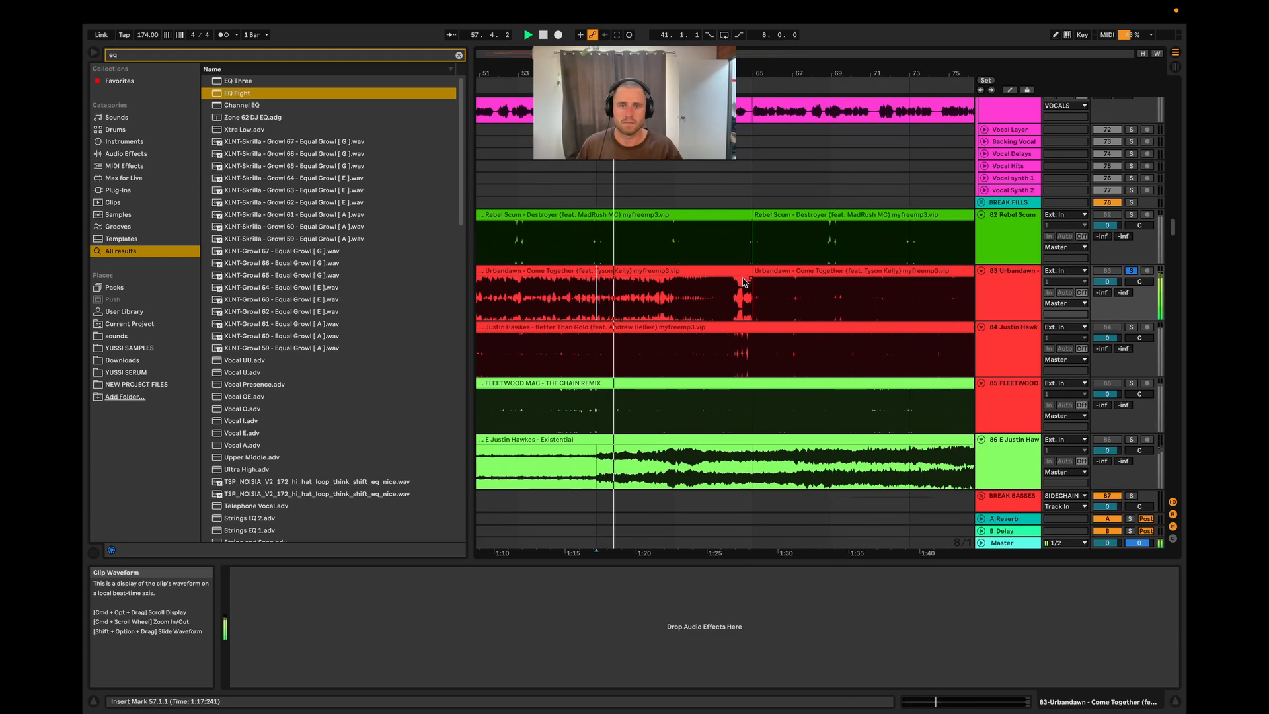
key("space")
- Extend the Come Together reference clip's end to 79.1.1 and set the fixed grid to 1/32
left_click_drag(753, 273, 973, 275)
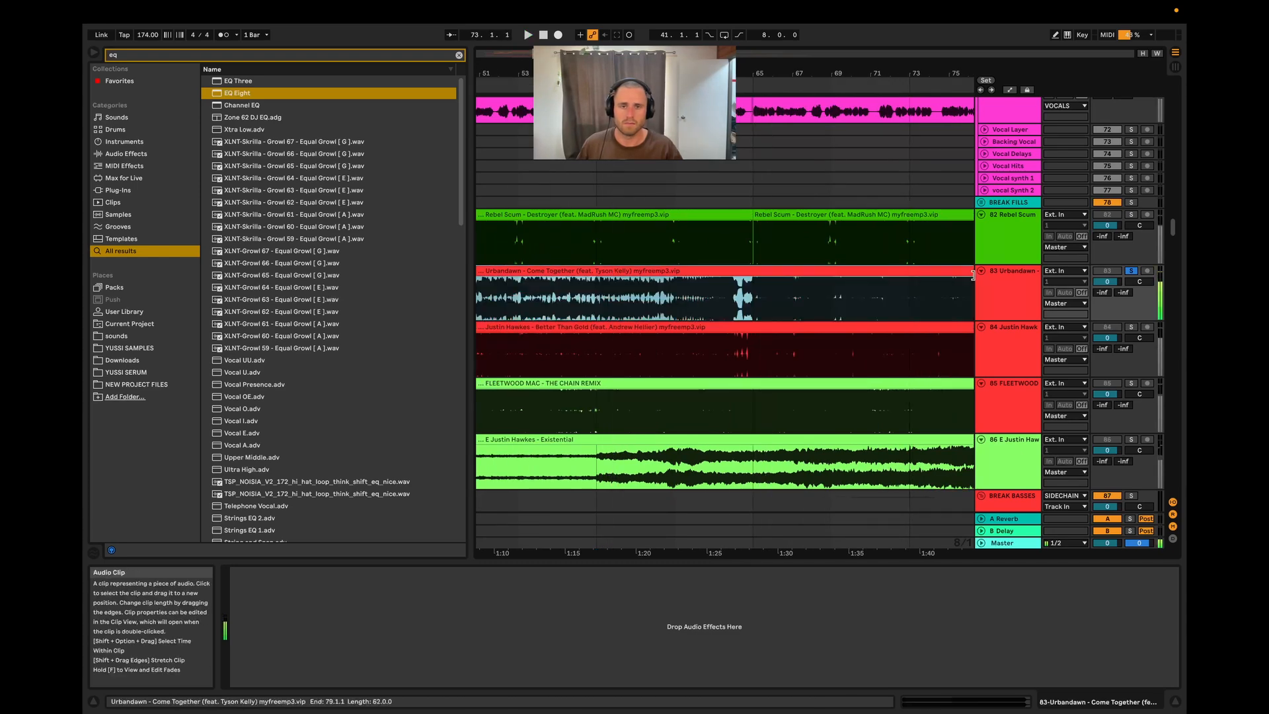
key("space")
right_click(674, 170)
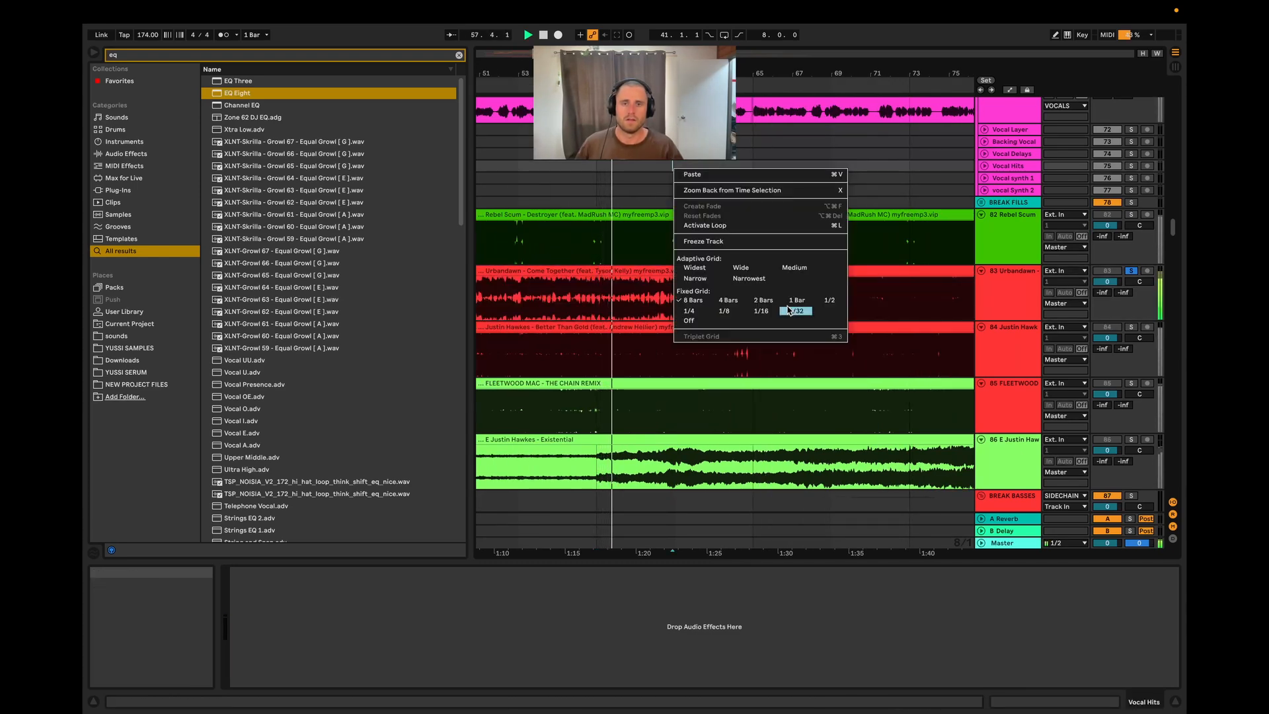
left_click(788, 310)
- Play the Come Together reference from 62.4.3 on track 83 through the drop past bar 65, and stop playback
scroll(705, 395, "up", 3)
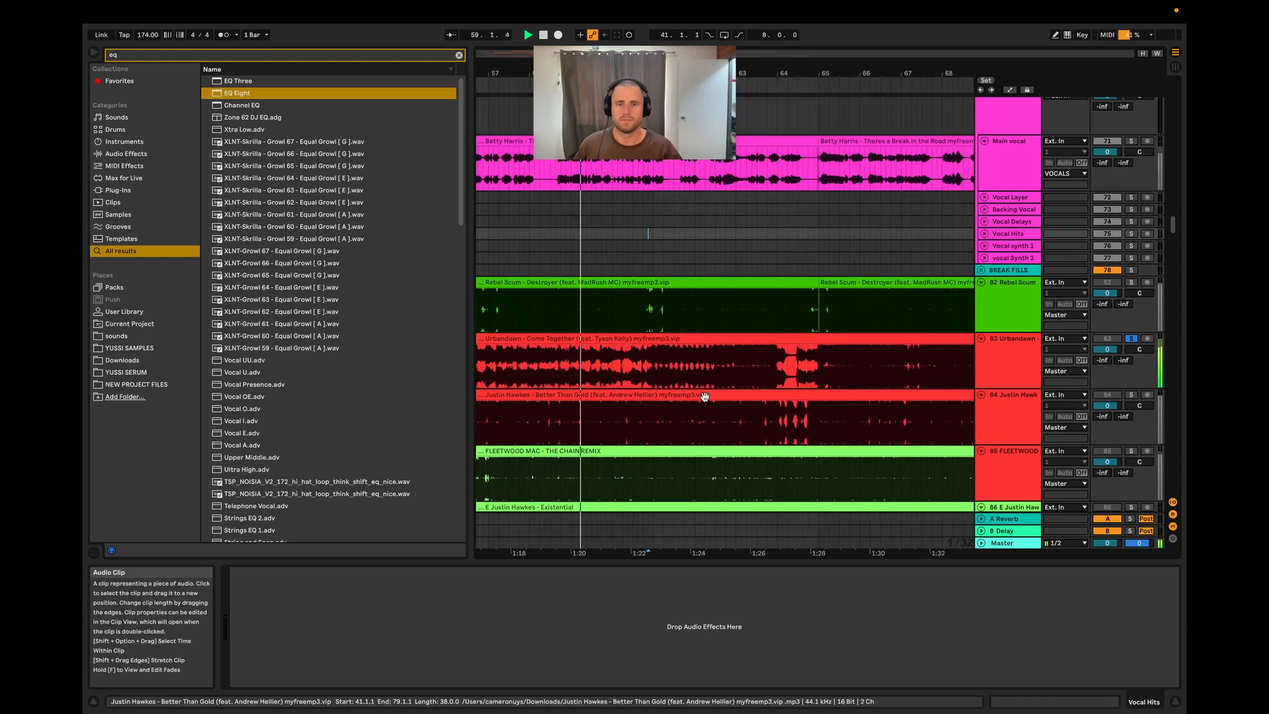
left_click(731, 367)
key("space")
key("space")
scroll(746, 374, "down", 3)
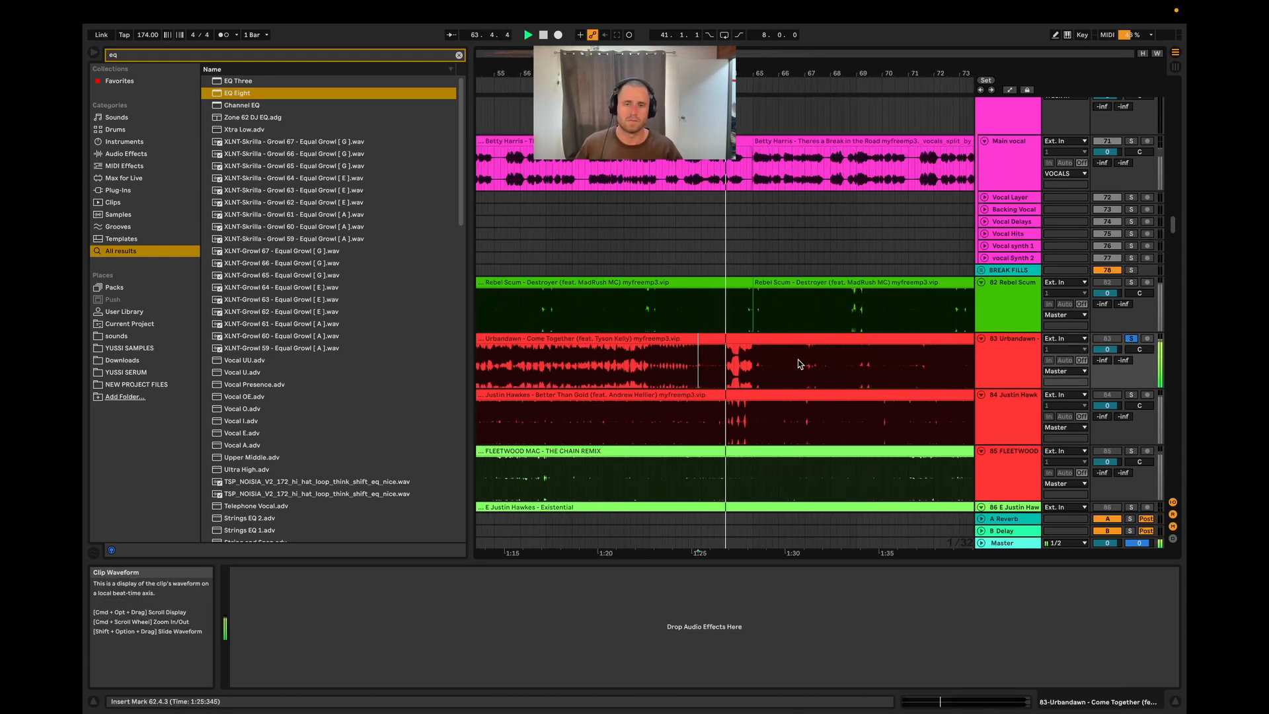
scroll(780, 365, "up", 2)
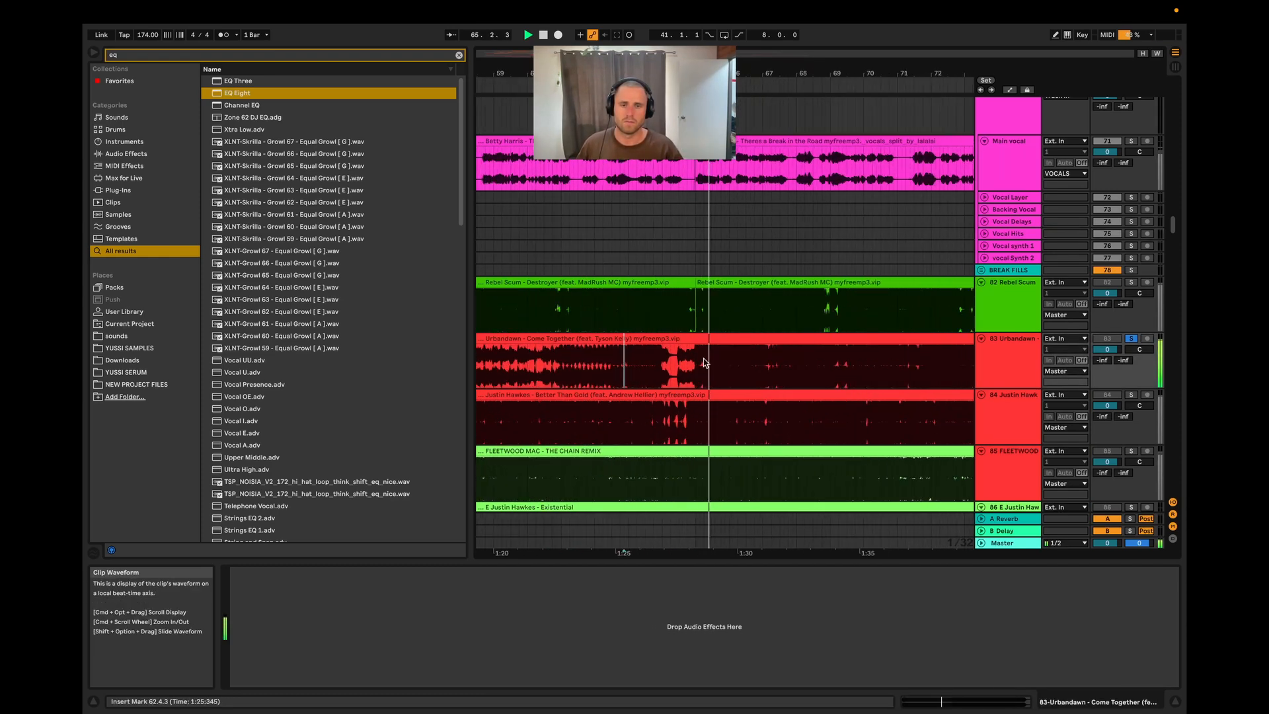
scroll(893, 370, "down", 3)
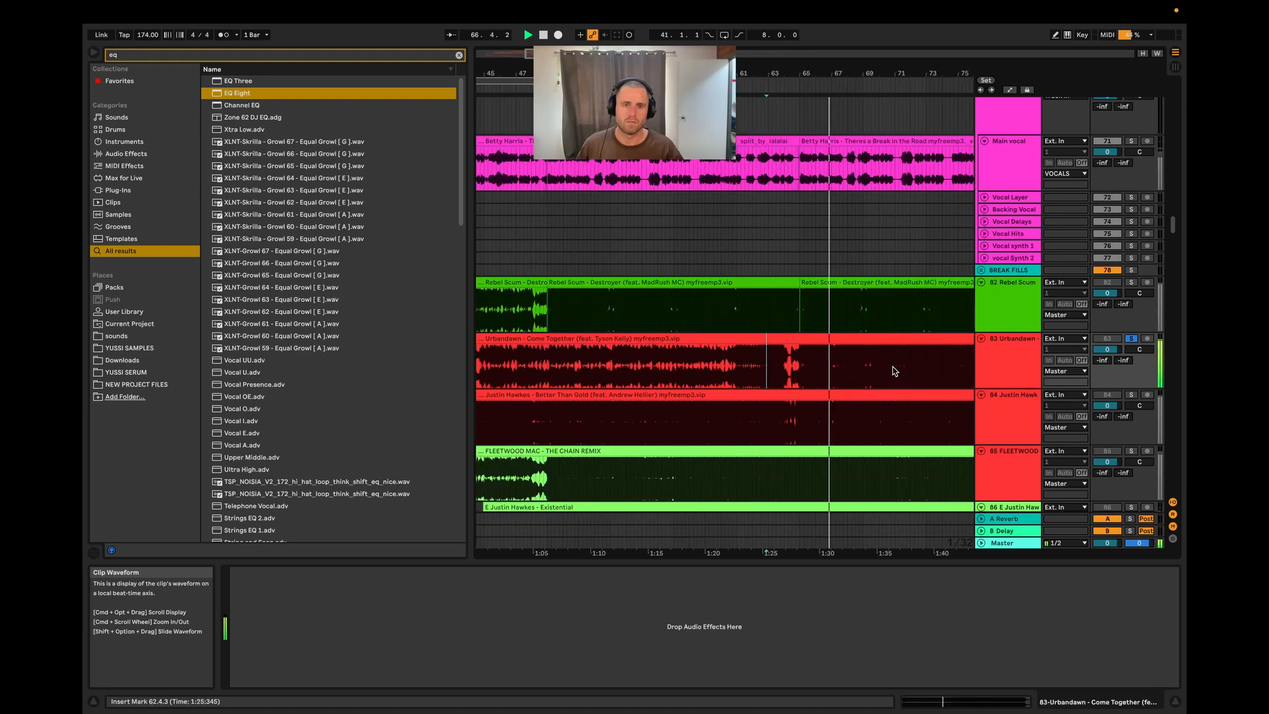
scroll(870, 365, "down", 2)
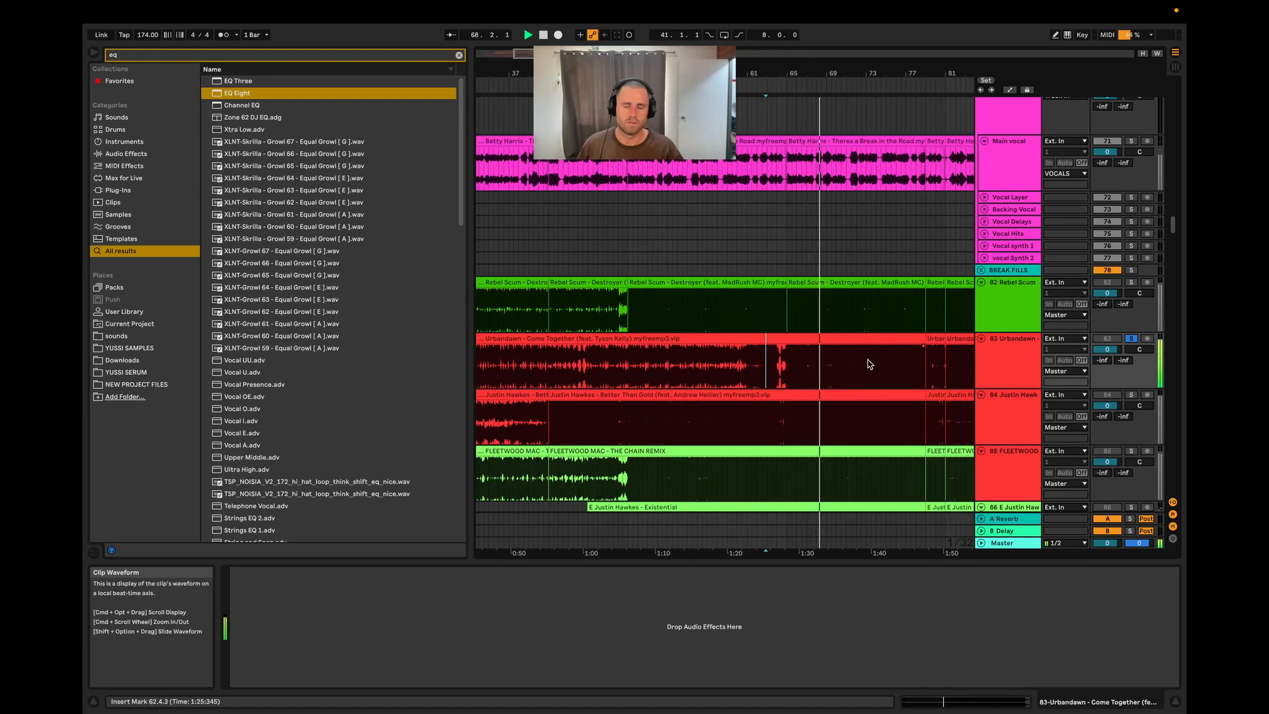
key("space")
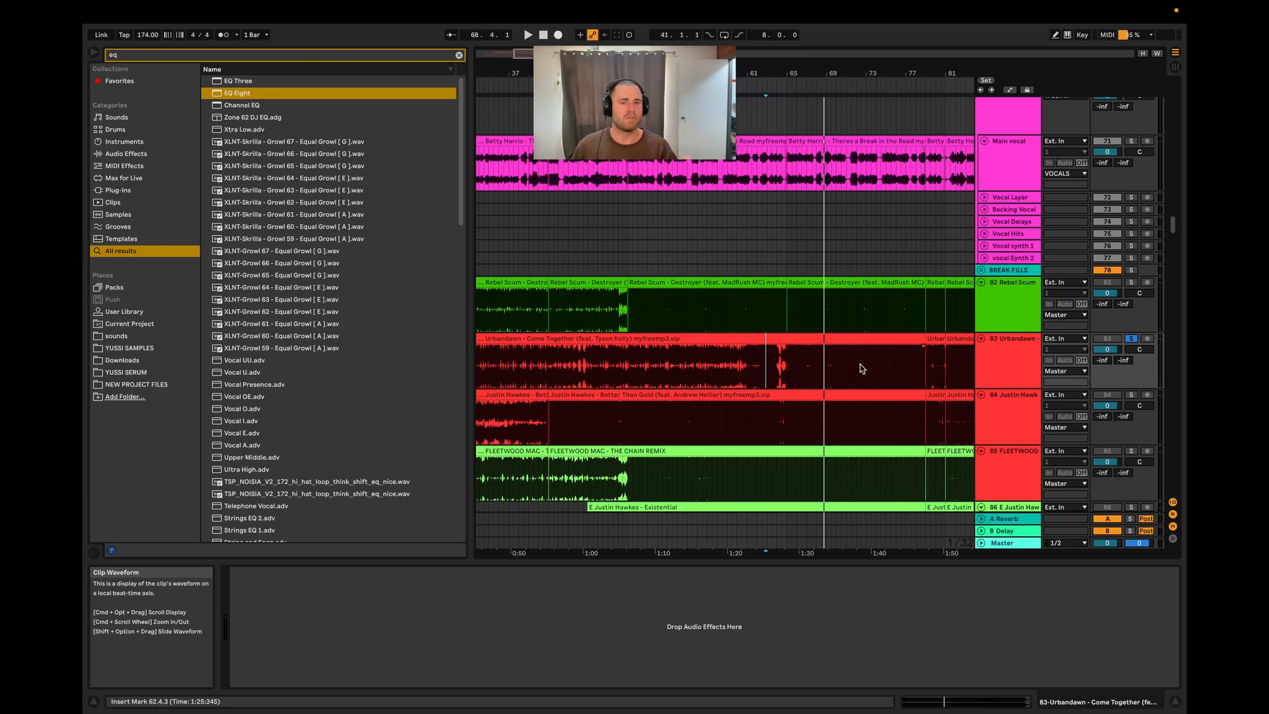
- Select the Come Together clip starting at 17.1.1 on track 83 and play its opening bars twice
scroll(530, 370, "up", 4)
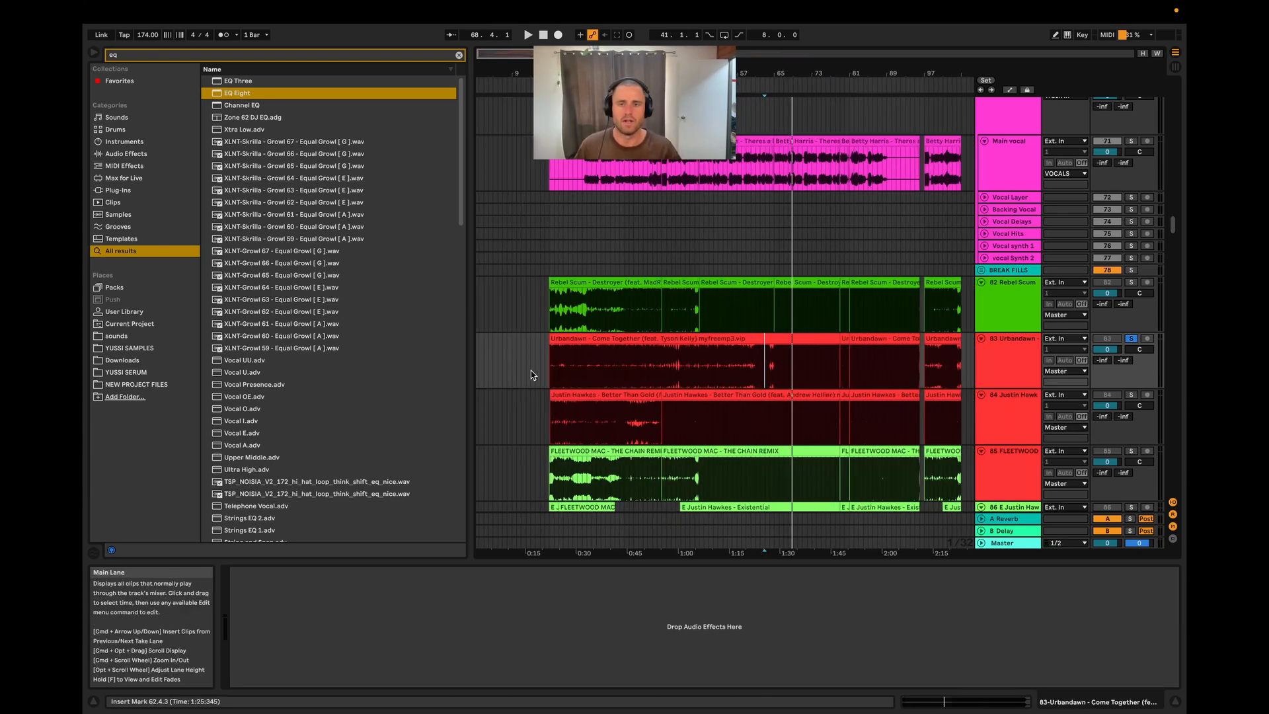
scroll(629, 380, "down", 2)
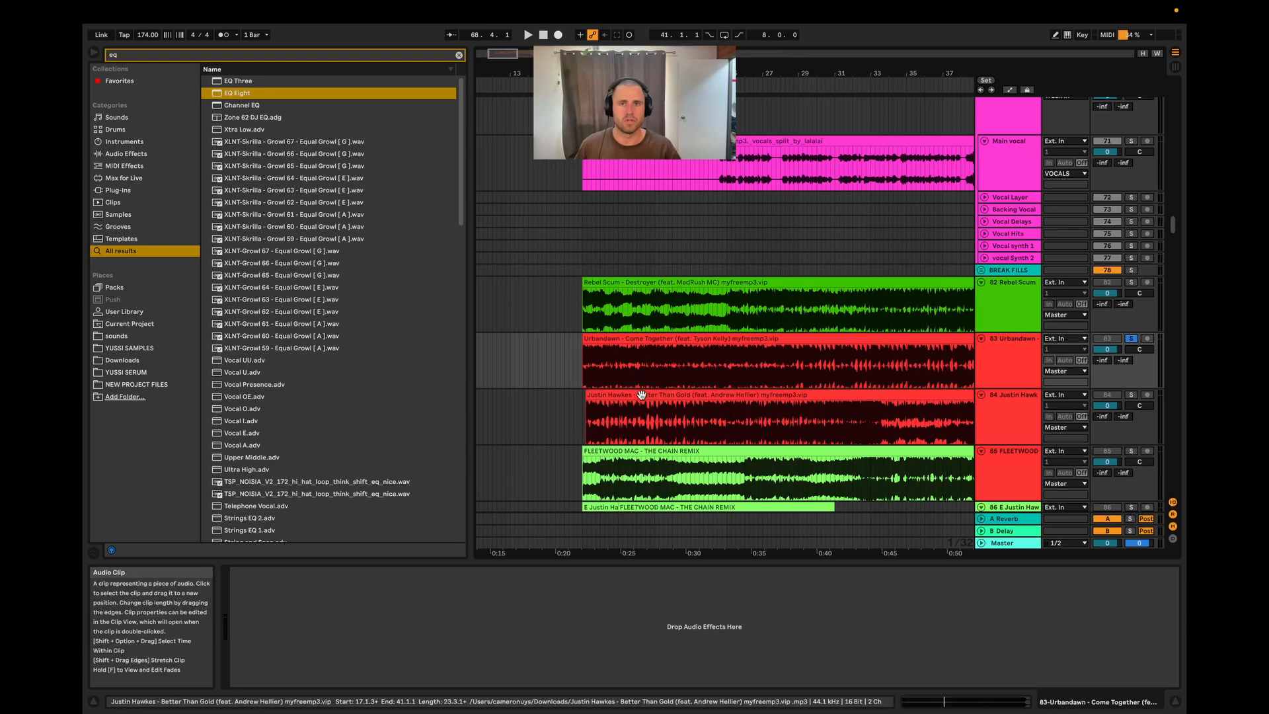
left_click(615, 351)
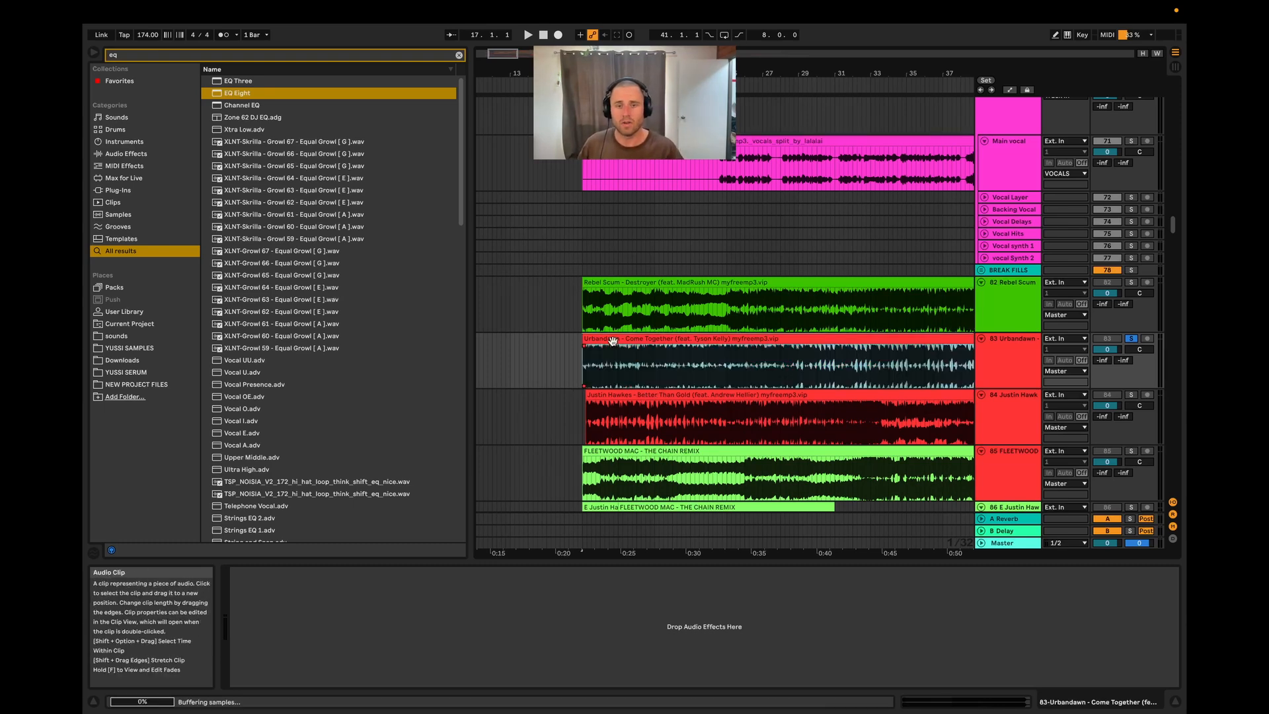
scroll(603, 349, "up", 6)
key("space")
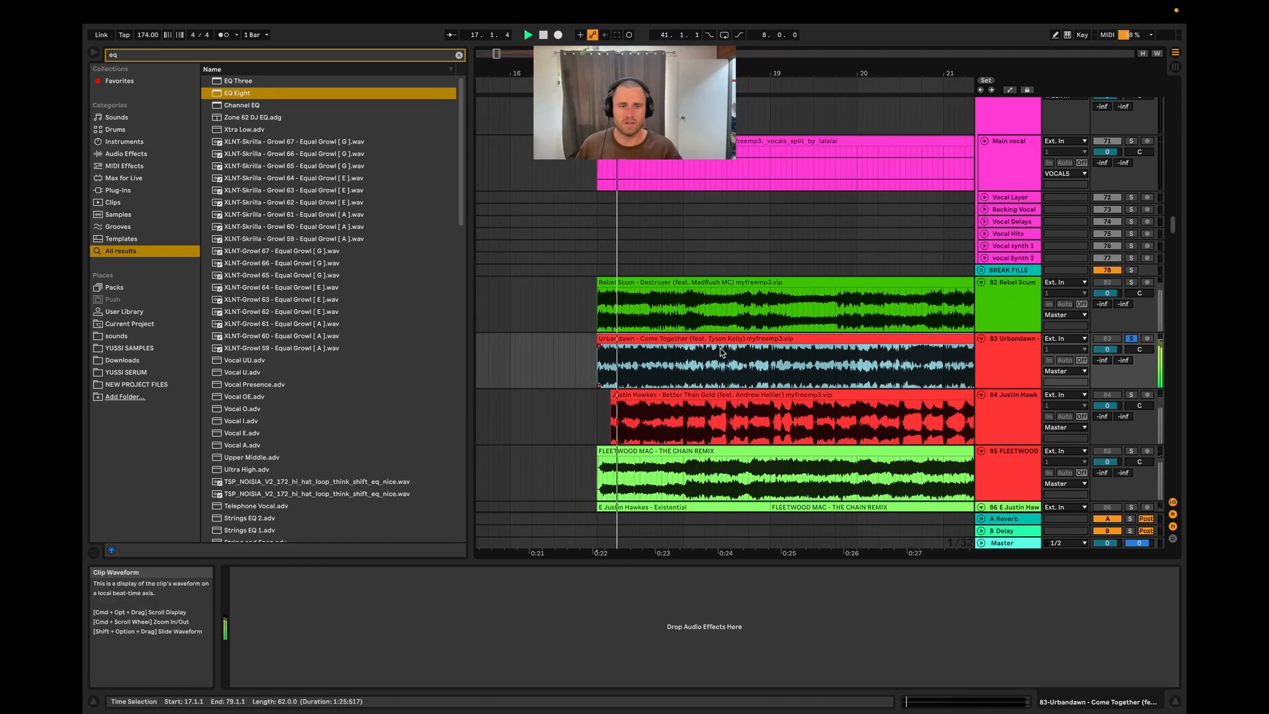
scroll(723, 352, "down", 1)
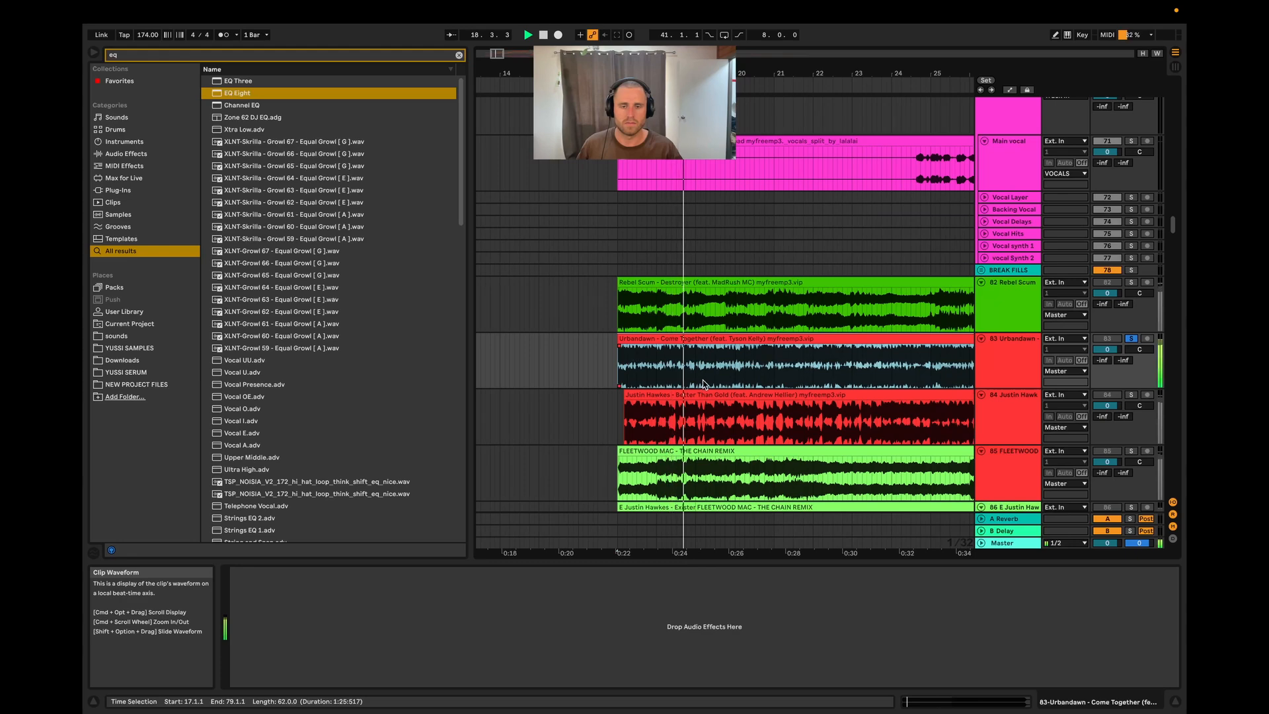
scroll(632, 372, "down", 1)
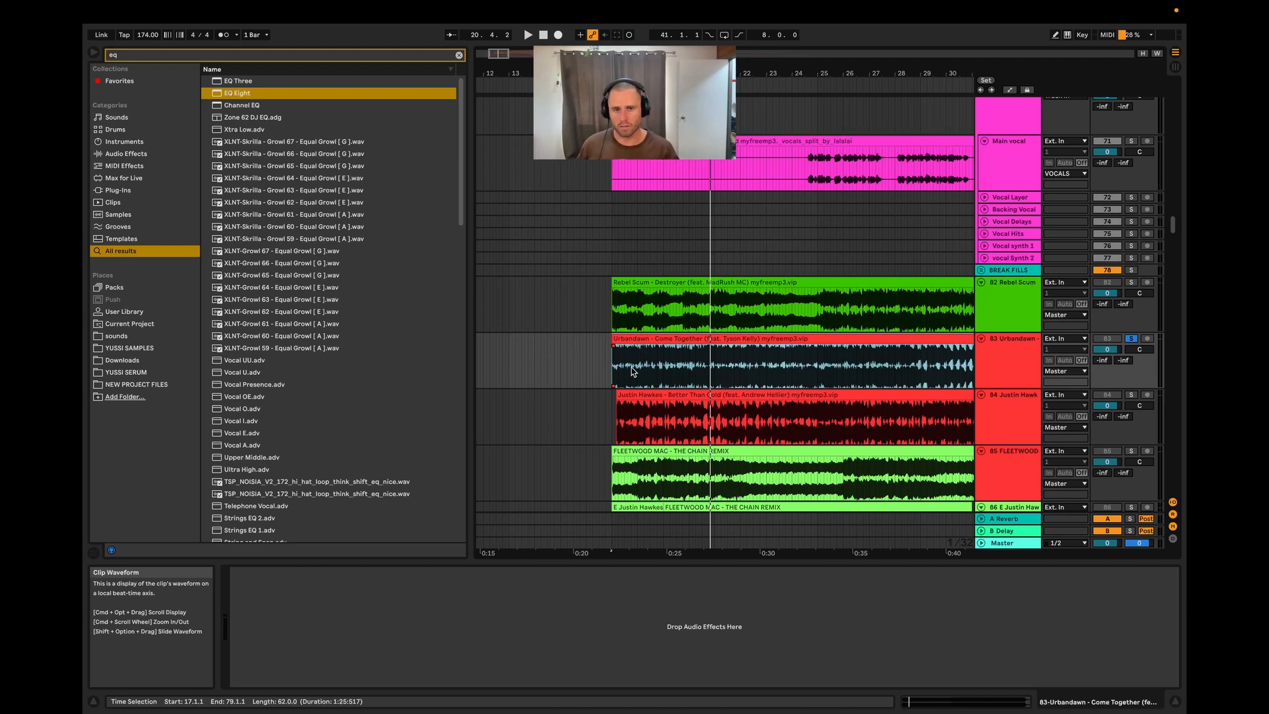
key("space")
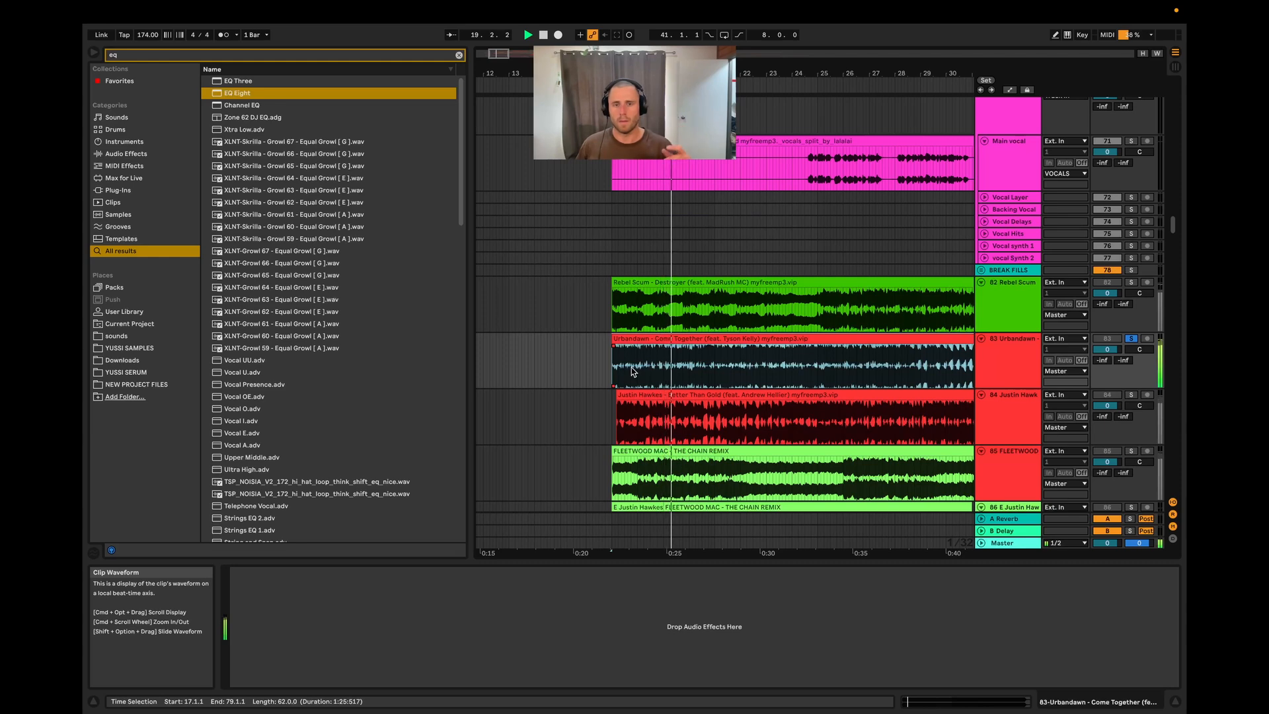
key("space")
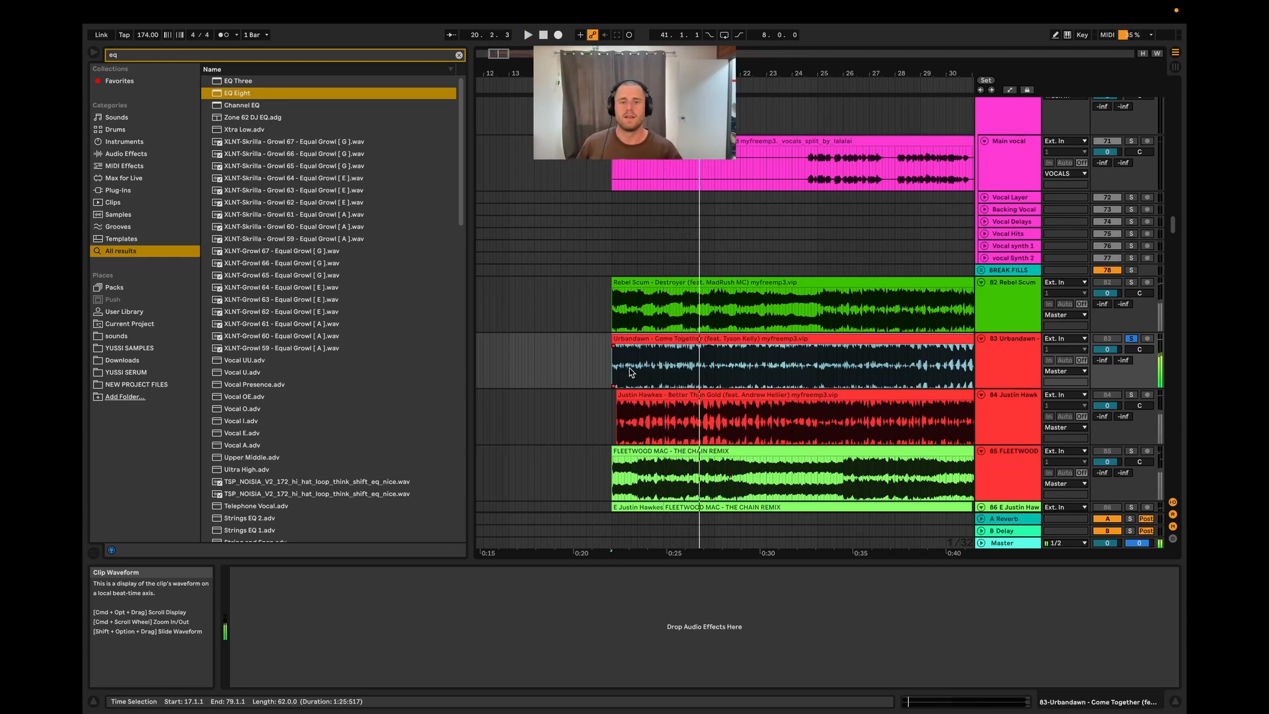
- Play the soloed Come Together reference on track 83 from 64.2.3 through bar 68
scroll(573, 339, "down", 2)
scroll(573, 339, "down", 2)
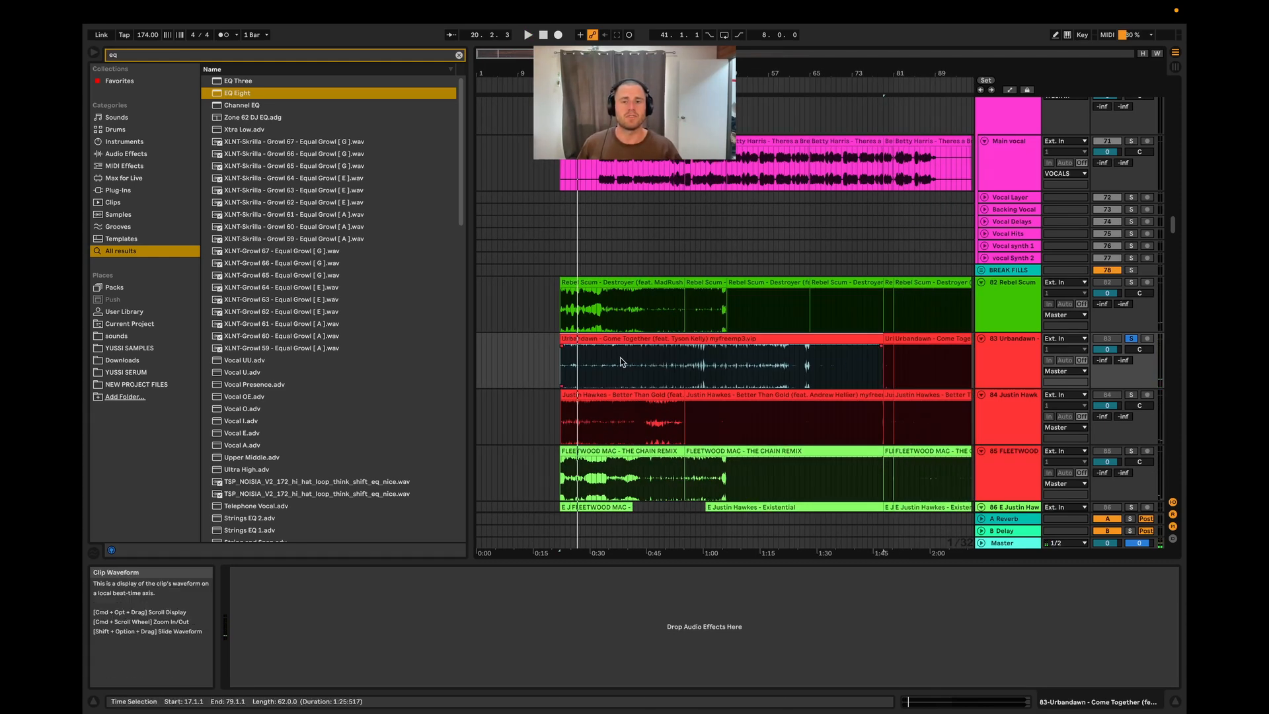
scroll(622, 362, "down", 2)
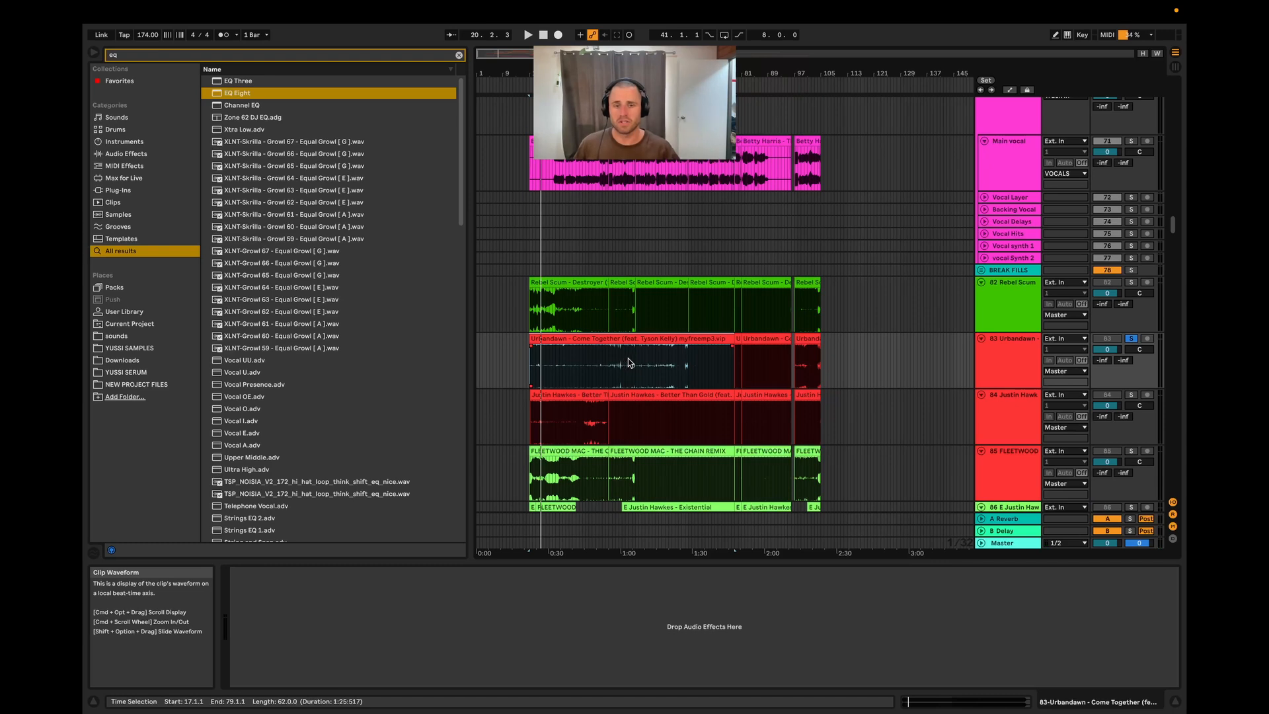
left_click(676, 365)
scroll(692, 367, "up", 10)
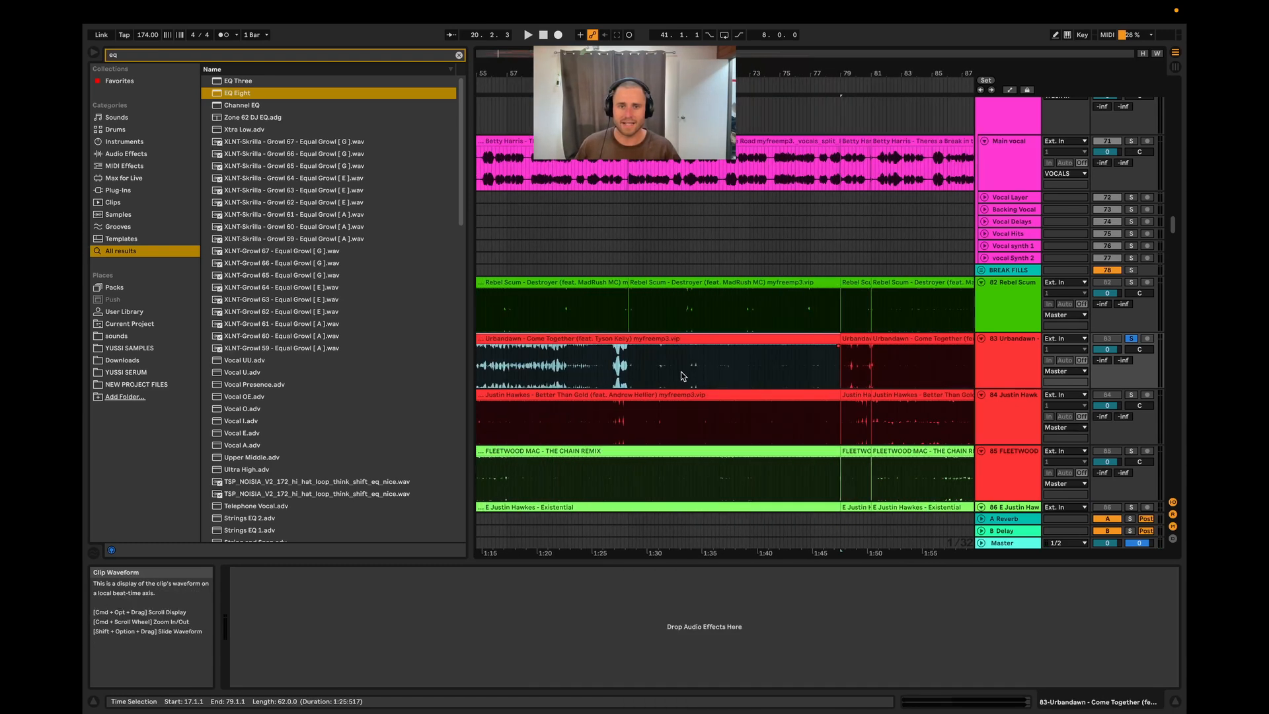
left_click(595, 377)
key("space")
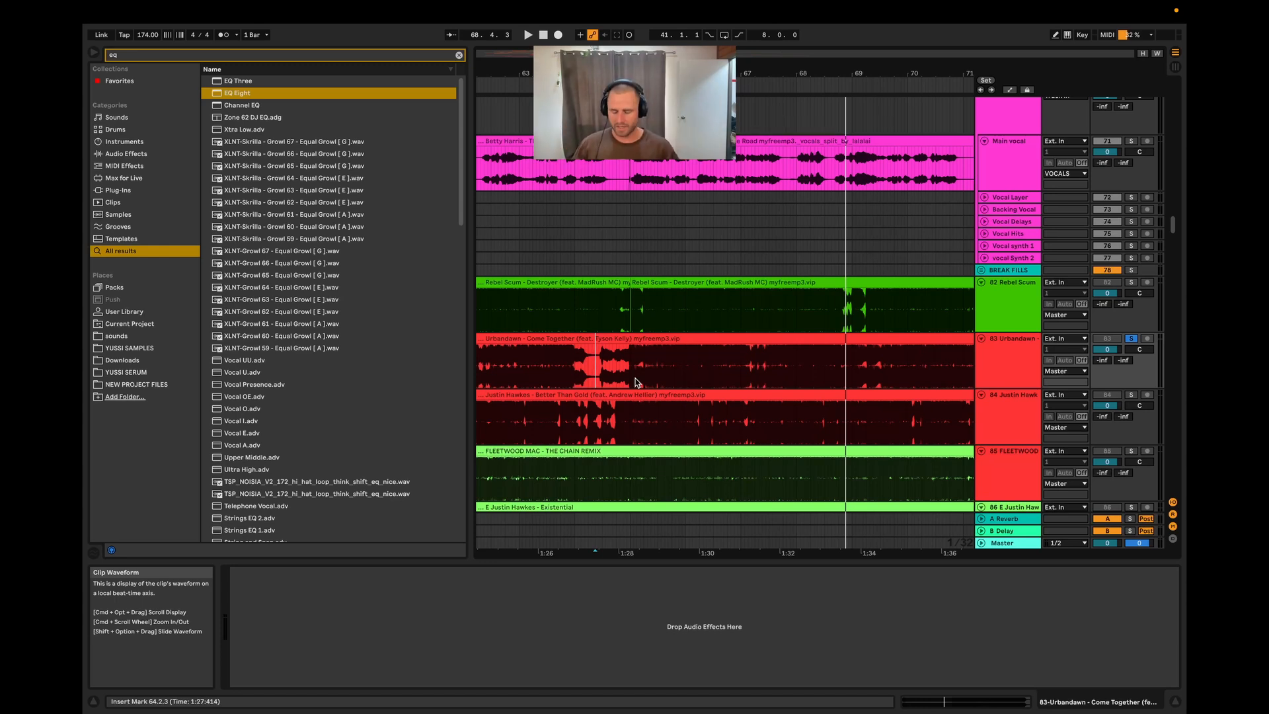
- Solo the Better Than Gold reference on track 84 instead of Come Together and play it from 60.4.3
scroll(852, 348, "down", 3)
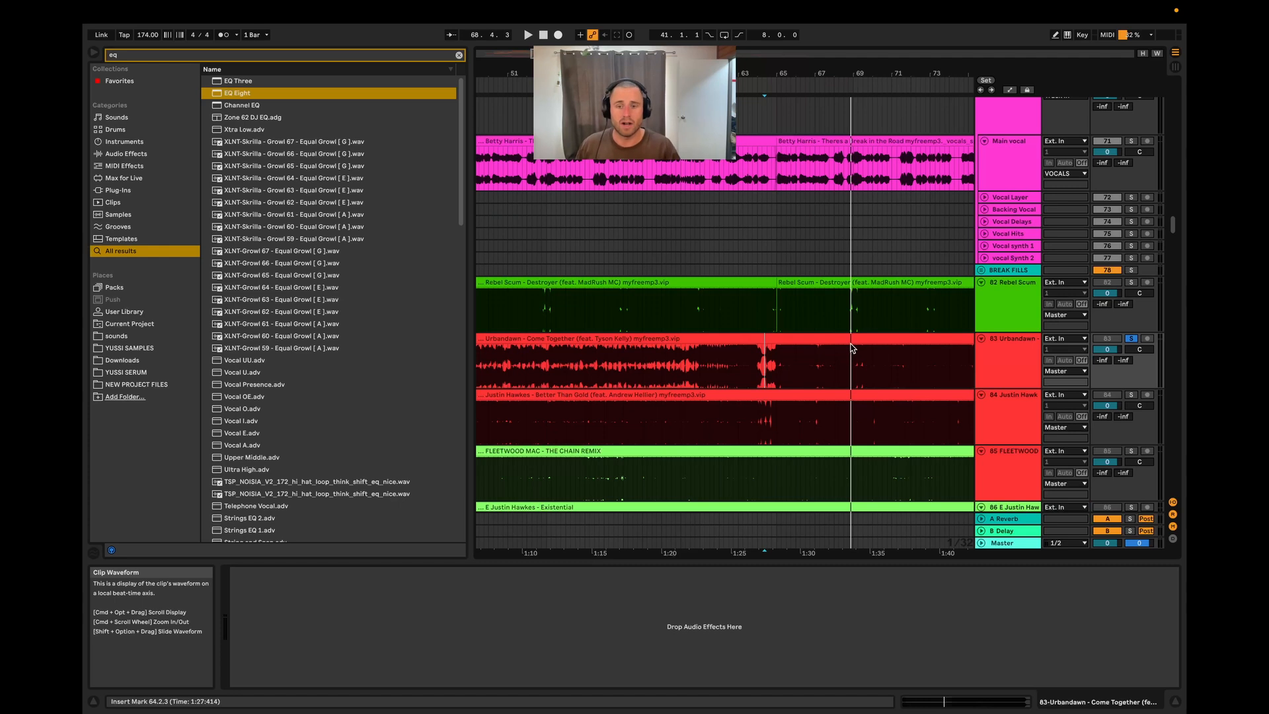
scroll(852, 348, "down", 3)
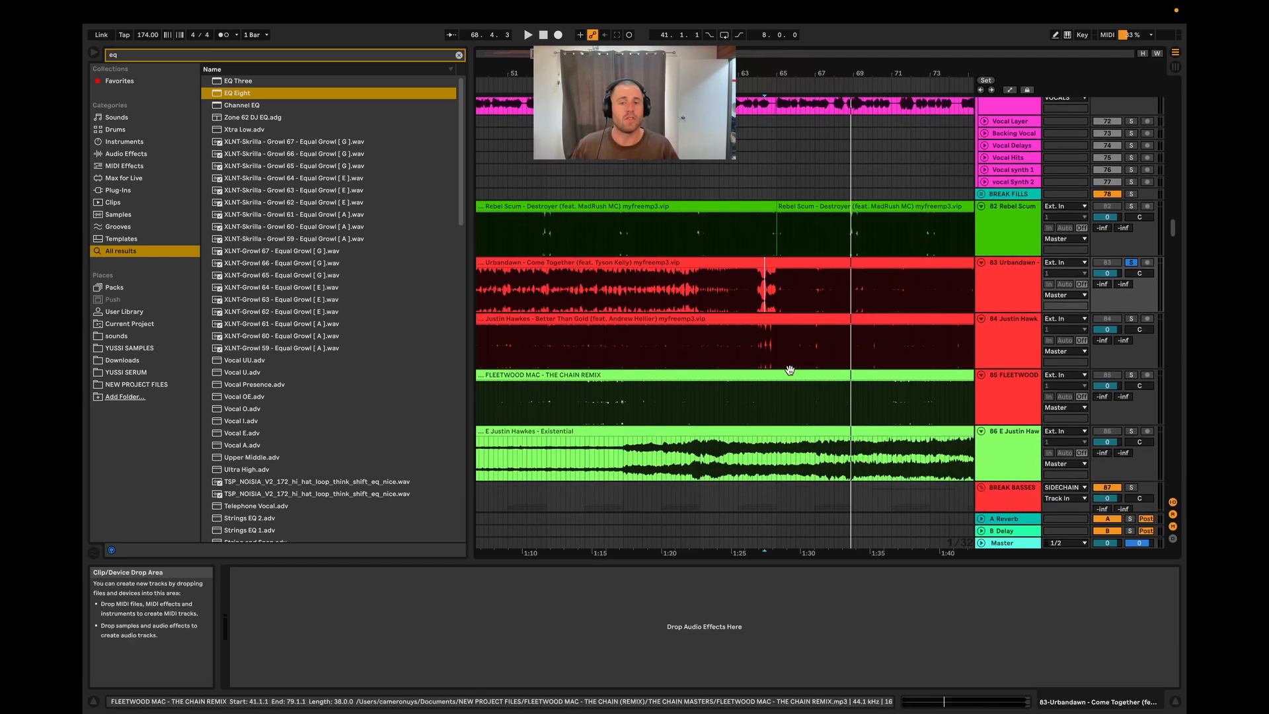
left_click(699, 351)
left_click(1131, 319)
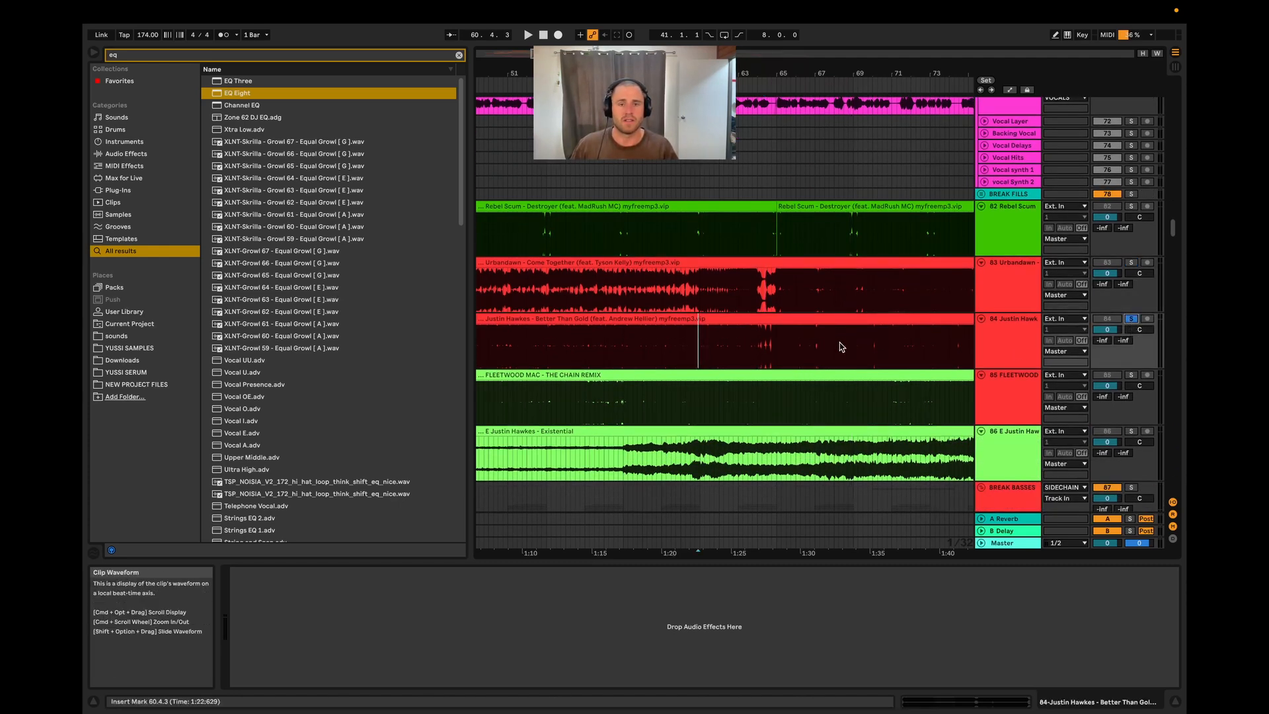
key("space")
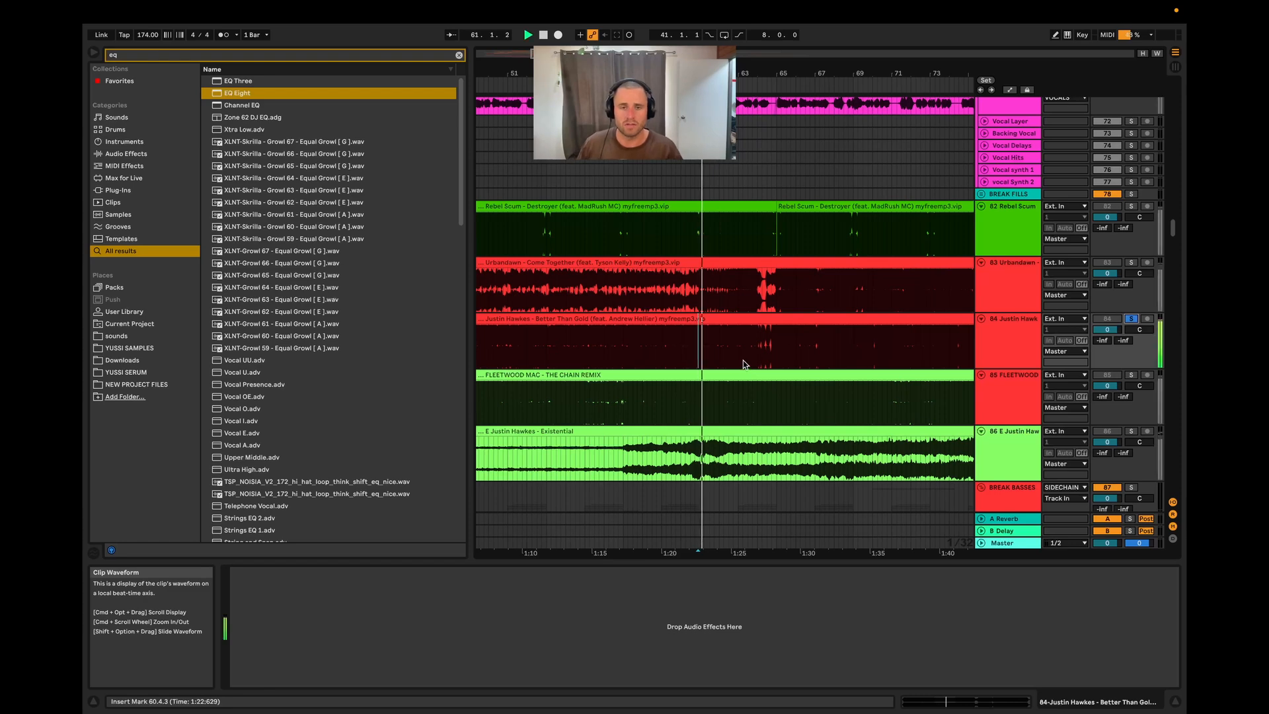
- Move playback of the soloed Better Than Gold reference back to 41.4.1, near the start of its second clip
scroll(820, 349, "down", 2)
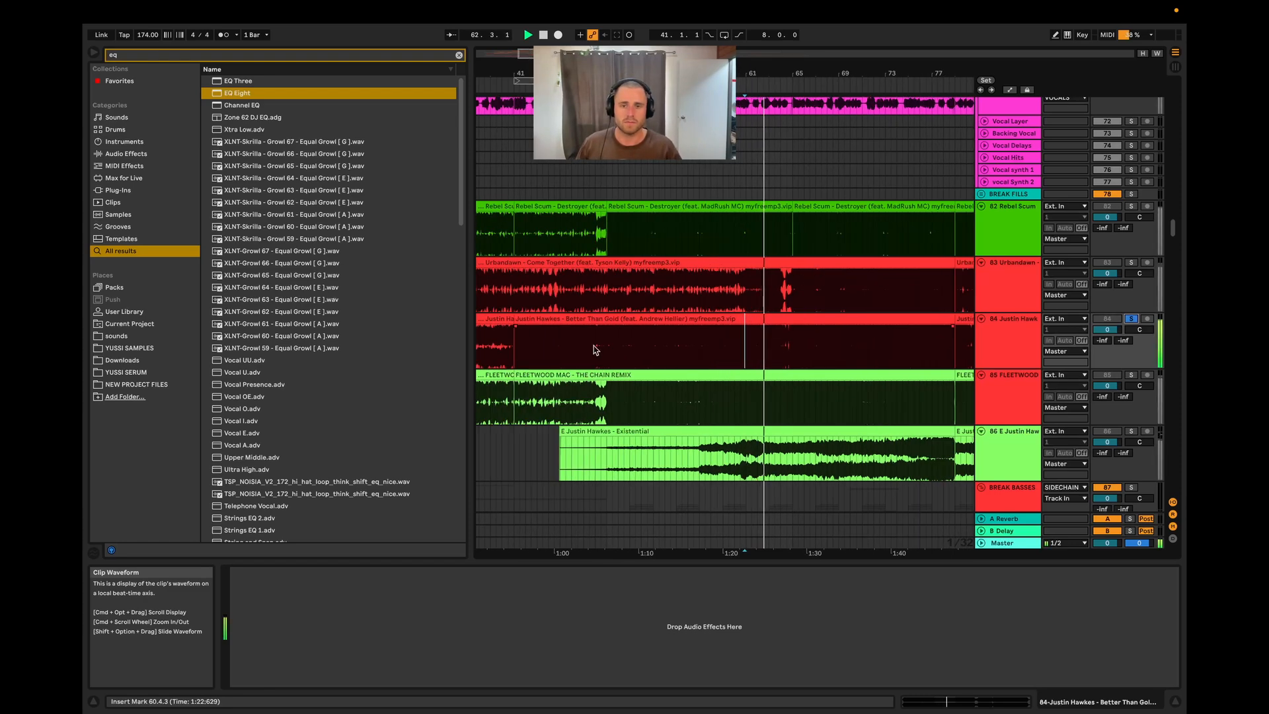
left_click(527, 334)
scroll(585, 334, "down", 1)
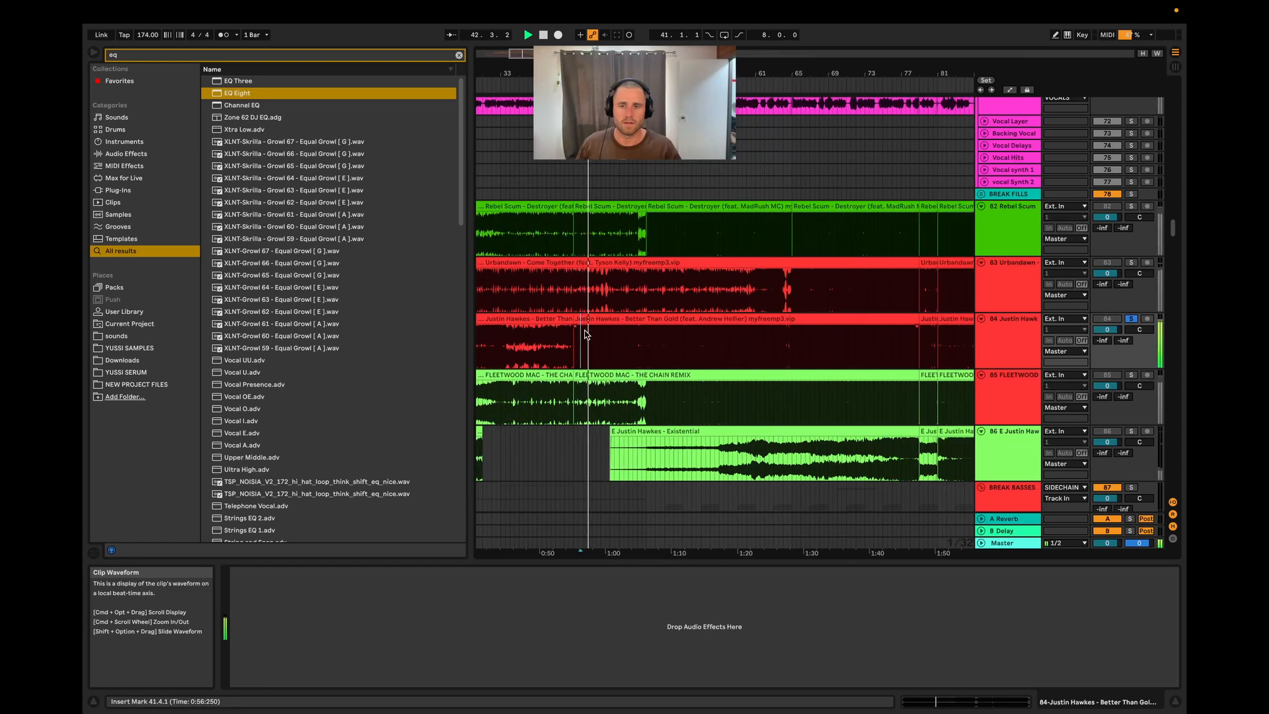
- Audition the Justin Hawkes reference track from around bar 46 and place the insert marker near bar 49
left_click(628, 354)
scroll(628, 355, "up", 3)
scroll(628, 355, "up", 2)
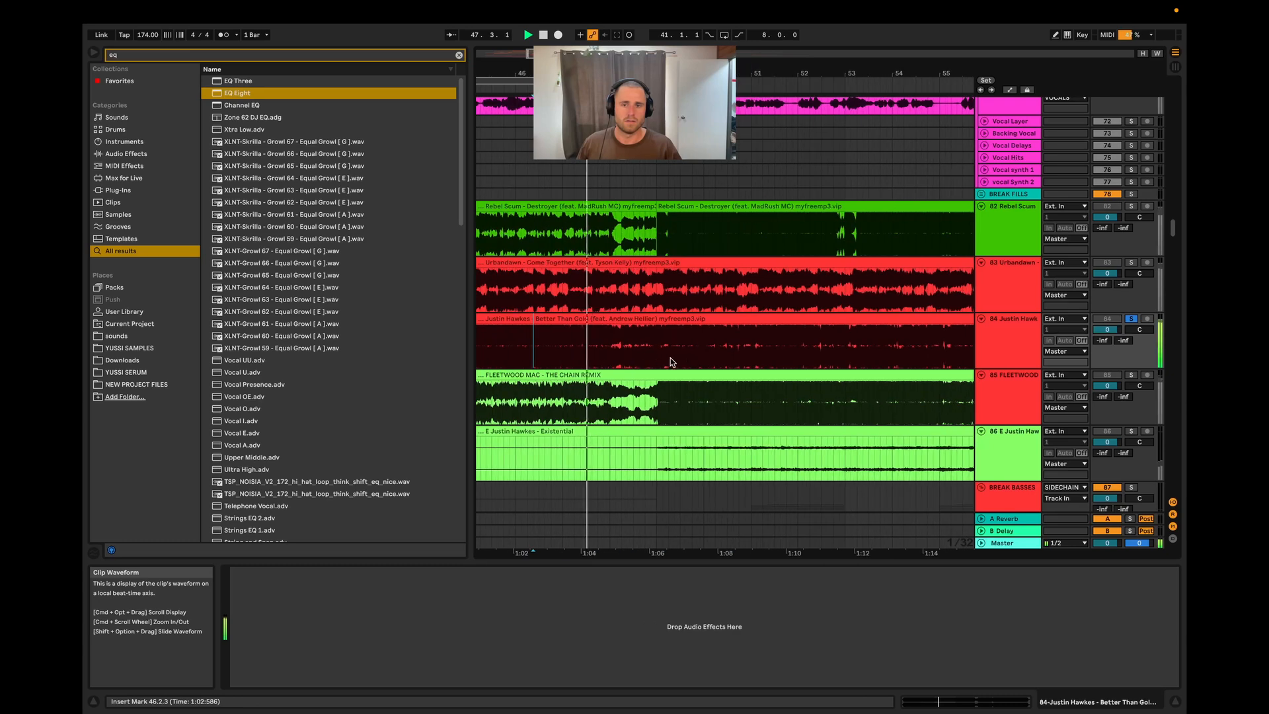
scroll(646, 357, "up", 1)
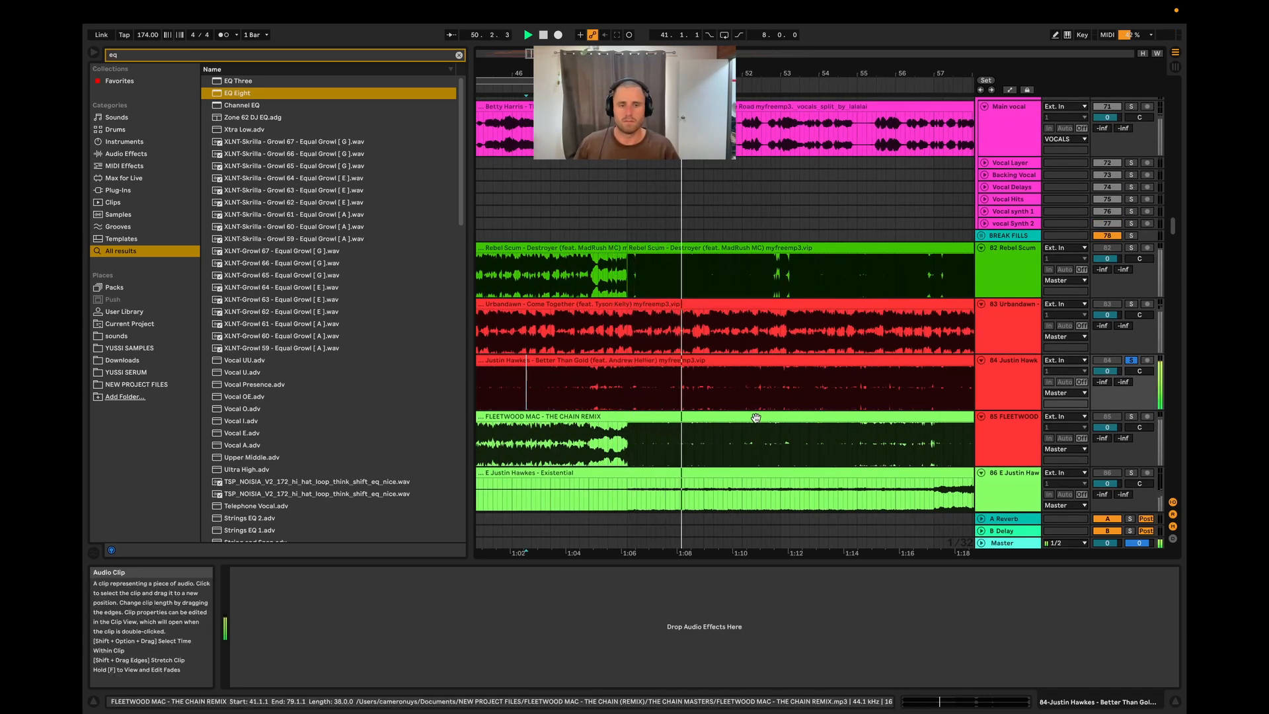
scroll(712, 410, "down", 3)
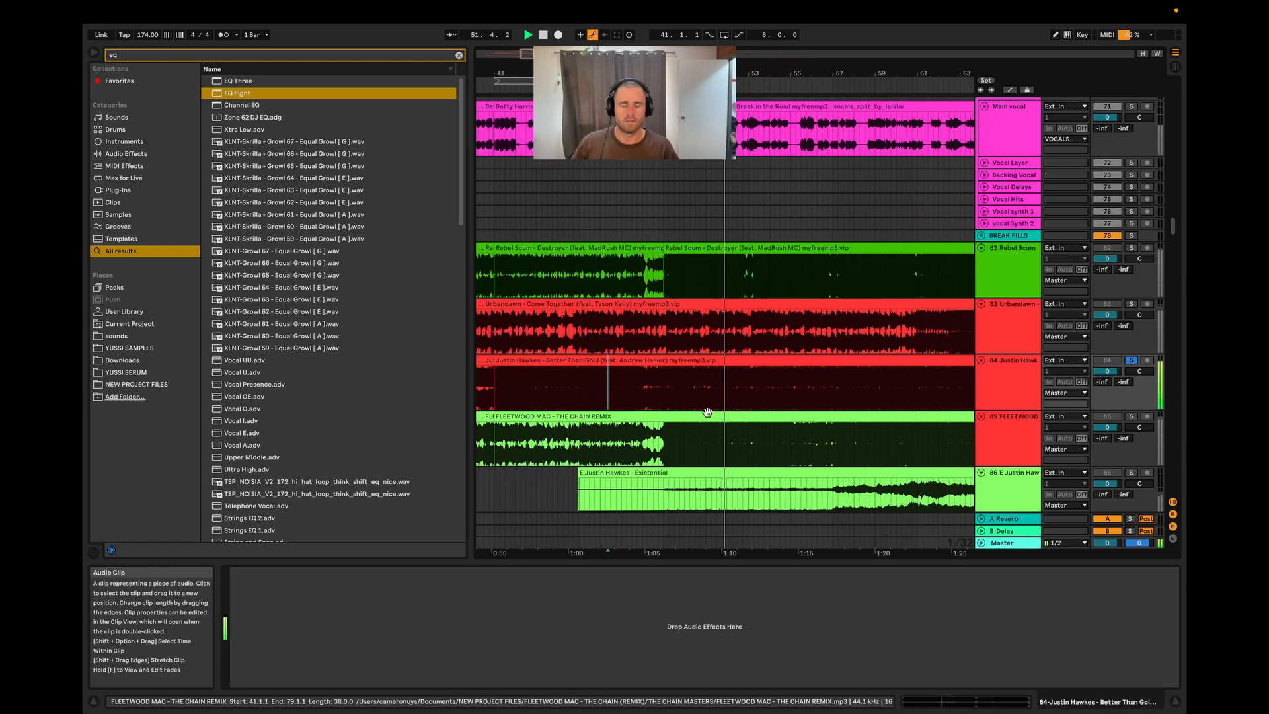
scroll(711, 412, "up", 2)
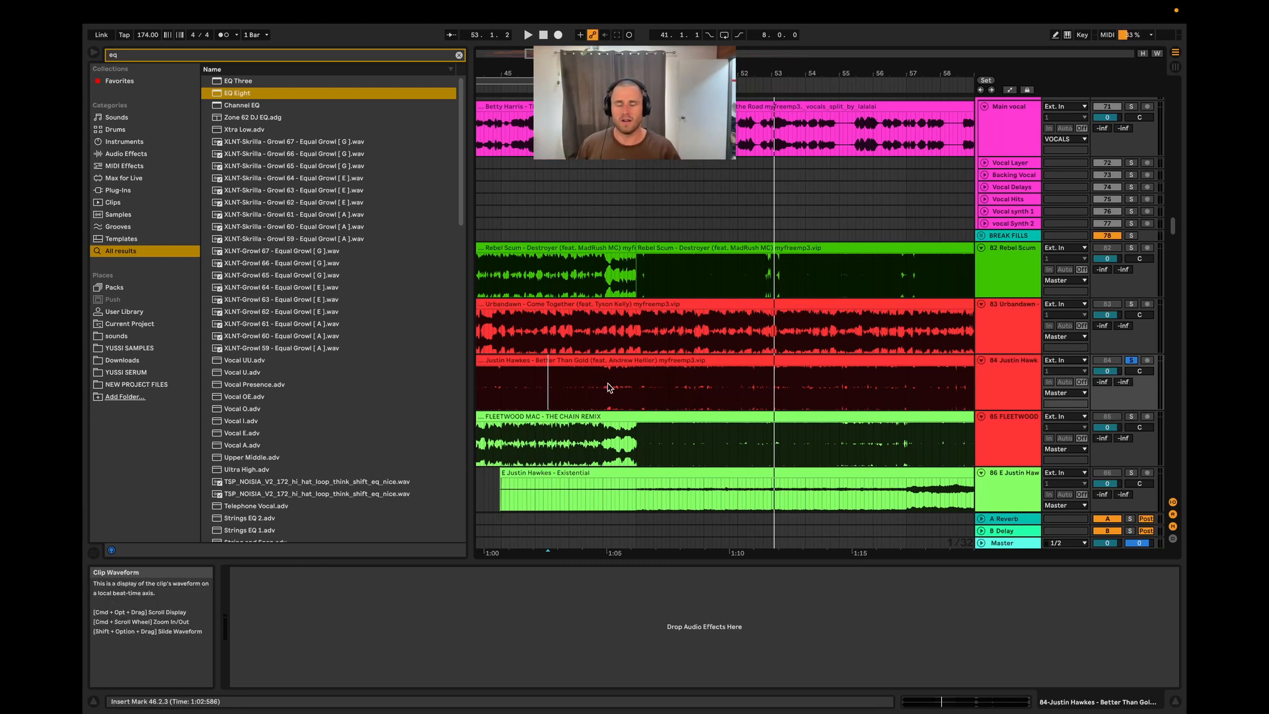
left_click(590, 397)
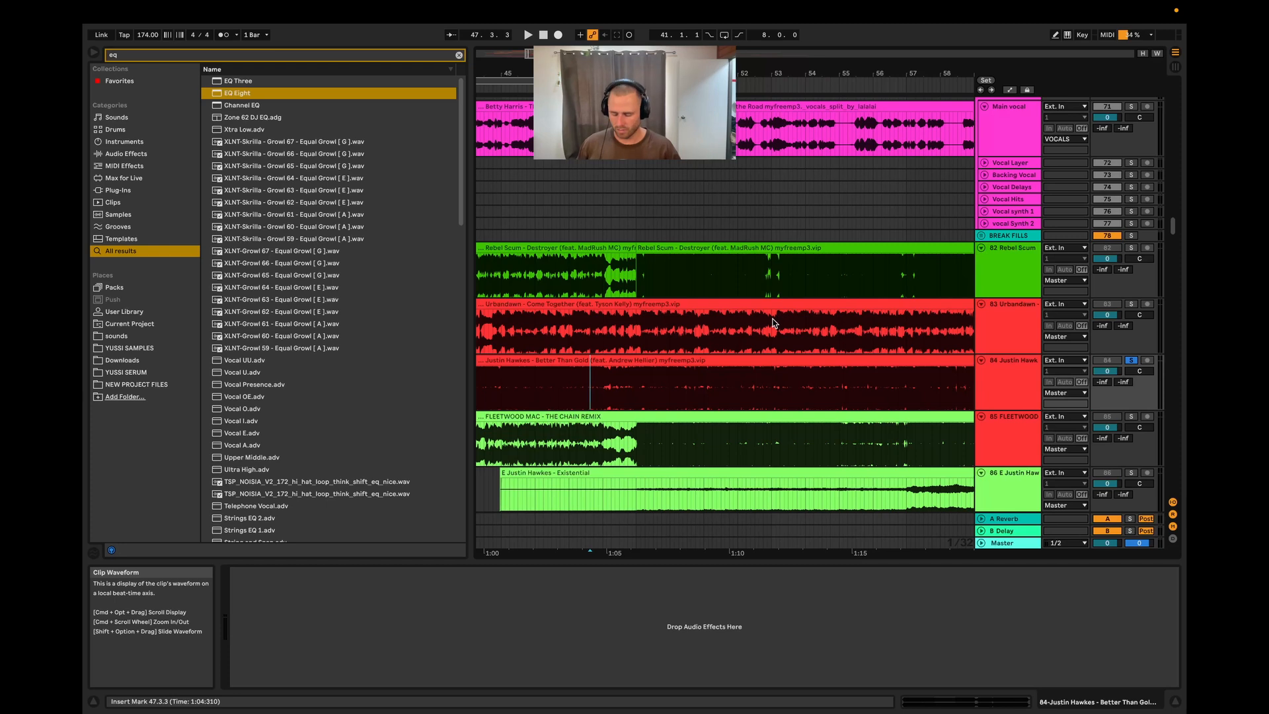
left_click(649, 391)
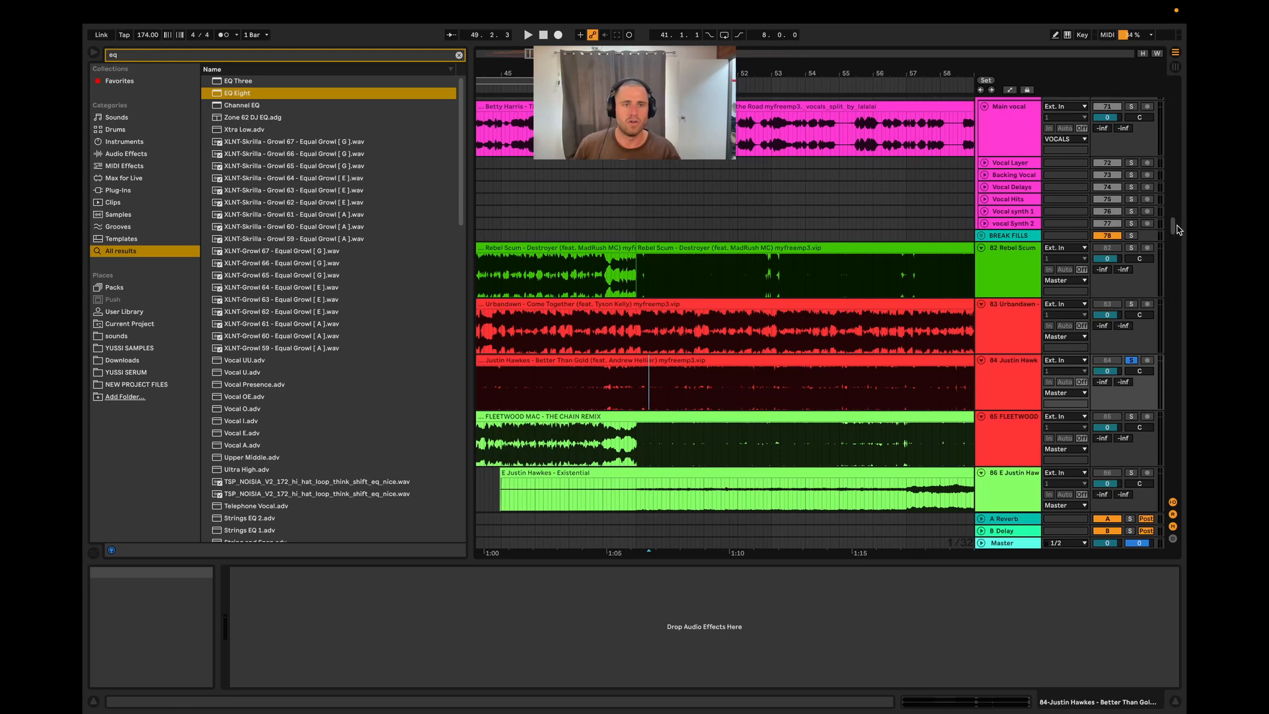
- Look over the FX and break bass tracks further down the arrangement, from track 103 to the Fleetwood clips on track 141
left_click_drag(1174, 227, 1173, 282)
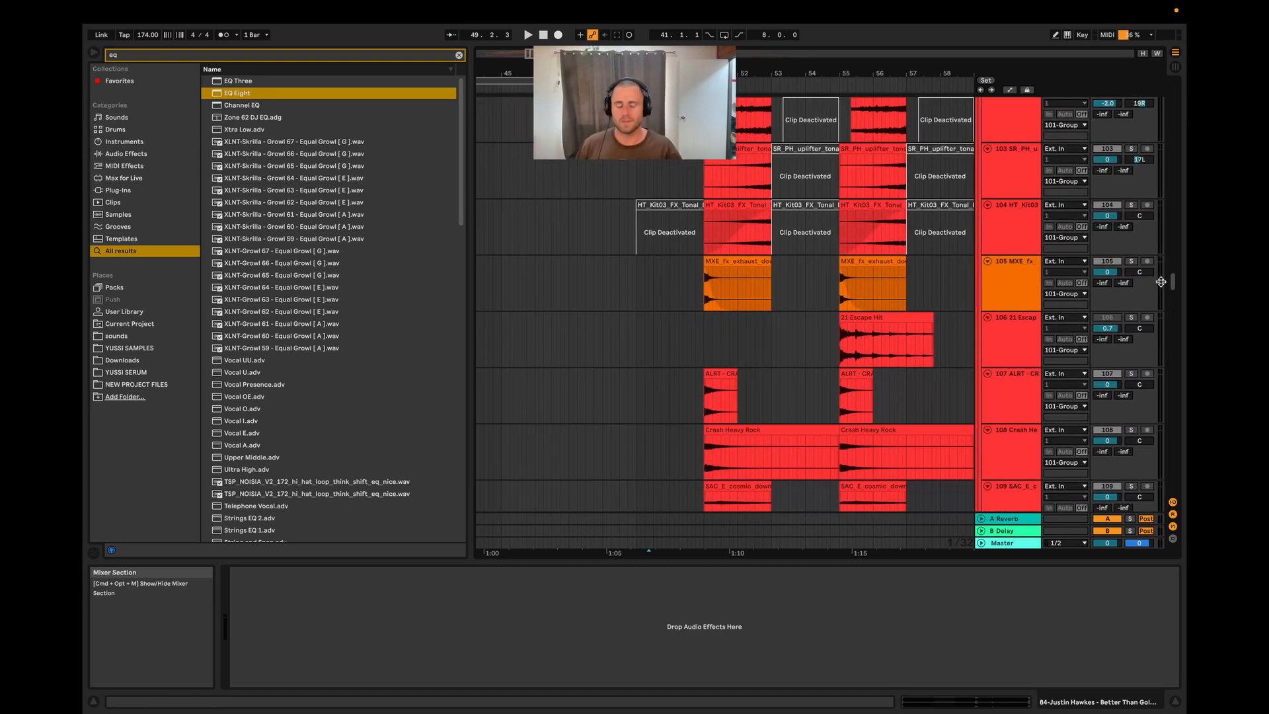
scroll(869, 283, "down", 3)
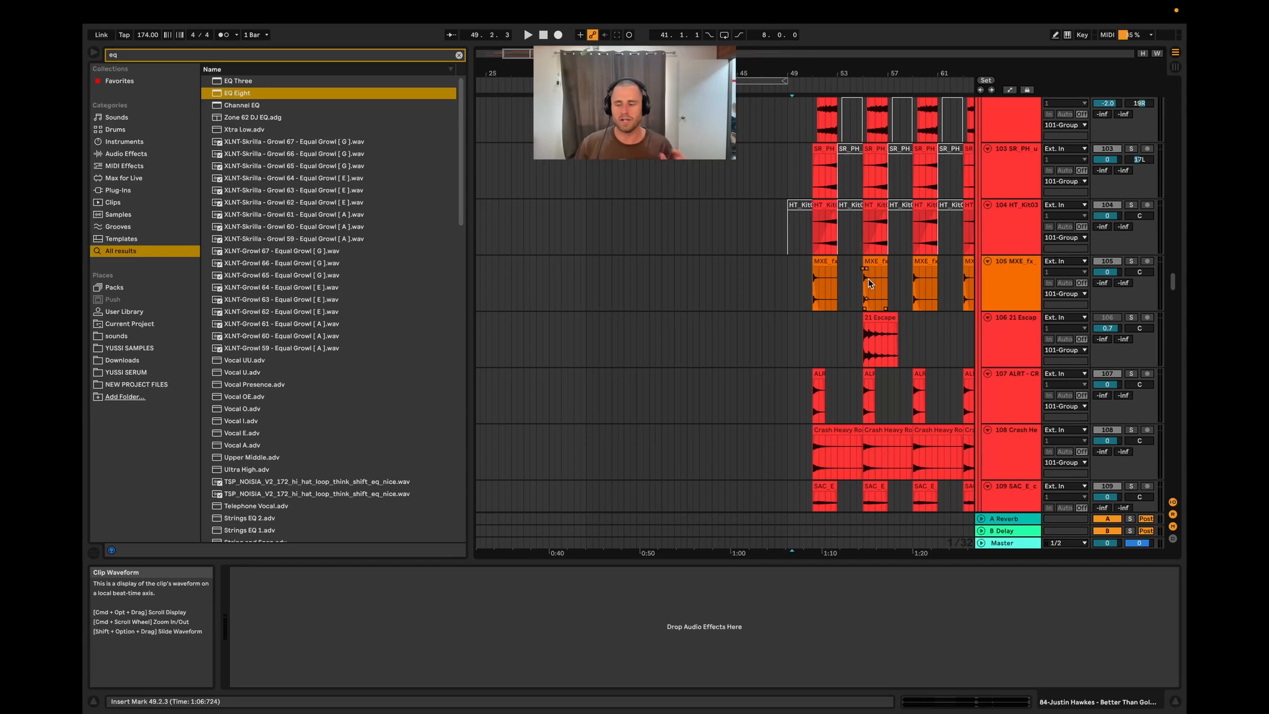
scroll(869, 282, "down", 5)
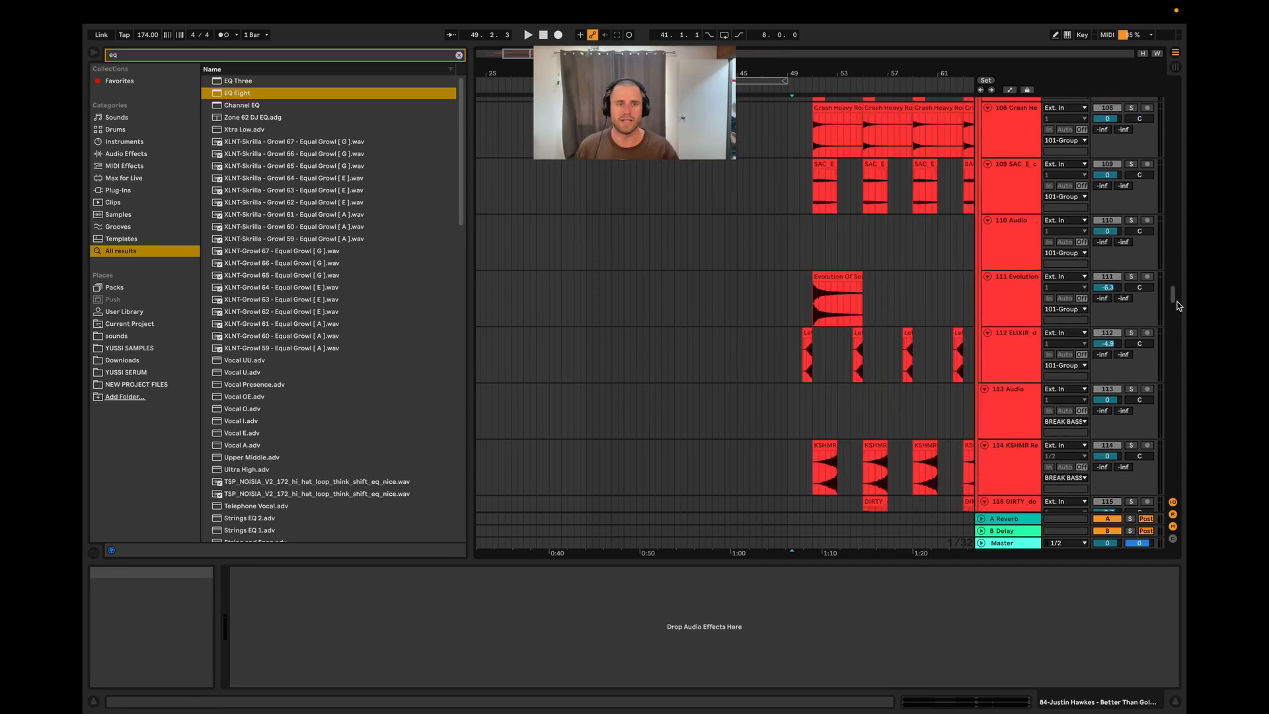
left_click_drag(1173, 299, 1168, 370)
scroll(900, 378, "down", 4)
scroll(677, 388, "up", 9)
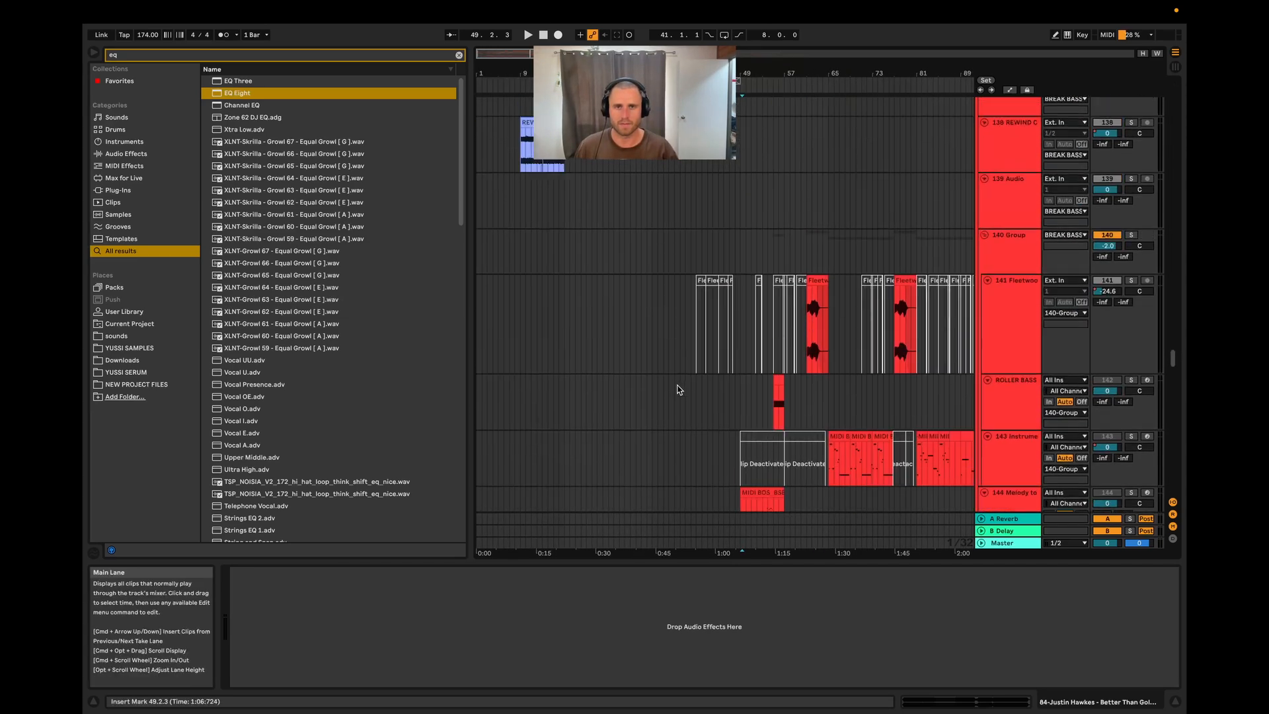
scroll(625, 383, "up", 7)
- Return to the isolated vocal clips on track 63 and set the arrangement's fixed grid to 2 bars
left_click_drag(1172, 337, 1168, 209)
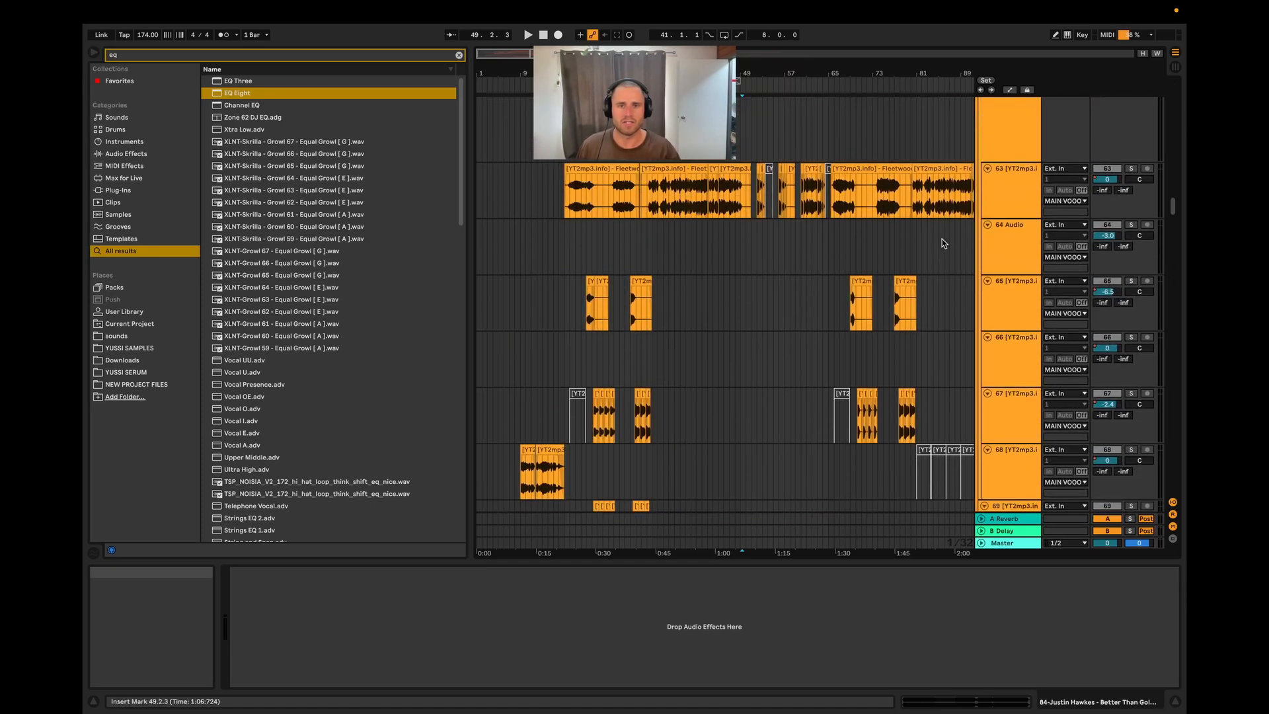
scroll(691, 245, "down", 4)
scroll(573, 220, "up", 4)
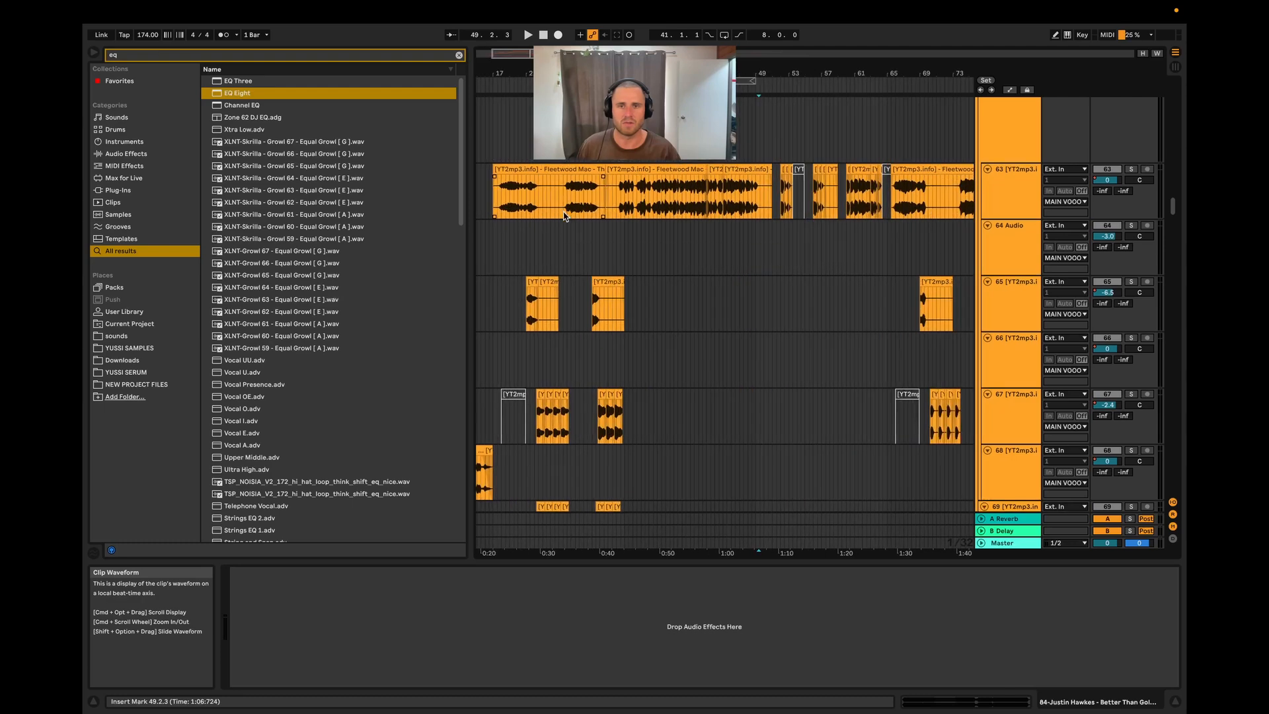
scroll(573, 219, "up", 2)
scroll(559, 223, "down", 4)
mouse_move(513, 257)
left_mouse_down()
mouse_move(1012, 248)
mouse_move(498, 258)
left_mouse_up()
scroll(499, 257, "up", 5)
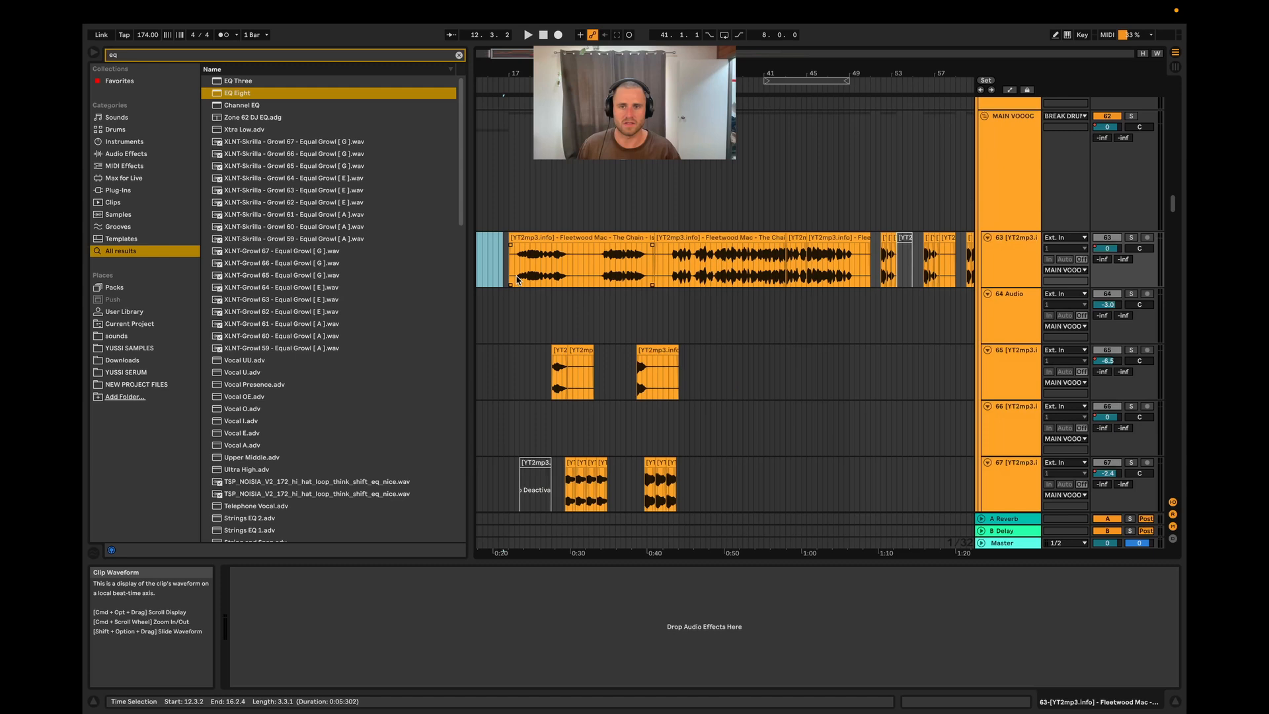
left_click(532, 238)
scroll(828, 308, "down", 4)
right_click(503, 293)
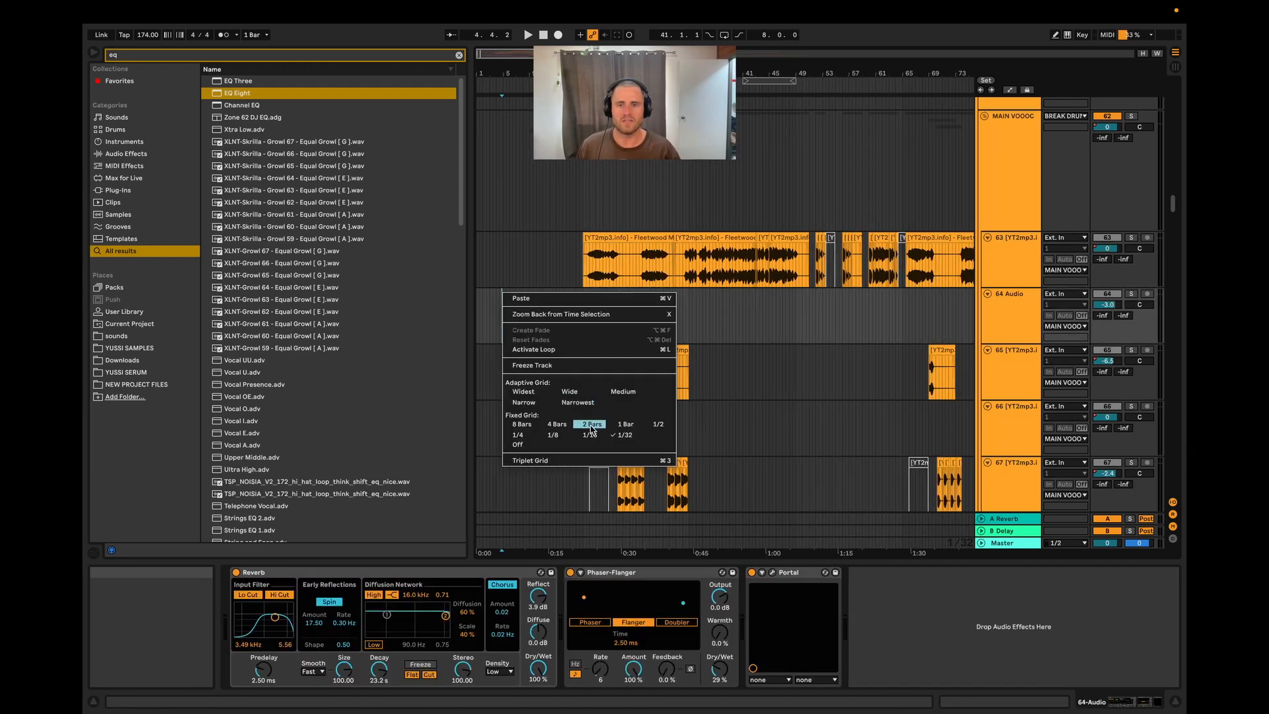
left_click(591, 427)
- Play the intro from bar 9, mark out bars 1 to 17 on track 63, and return the insert marker to bar 9
scroll(536, 277, "up", 3)
left_click(534, 264)
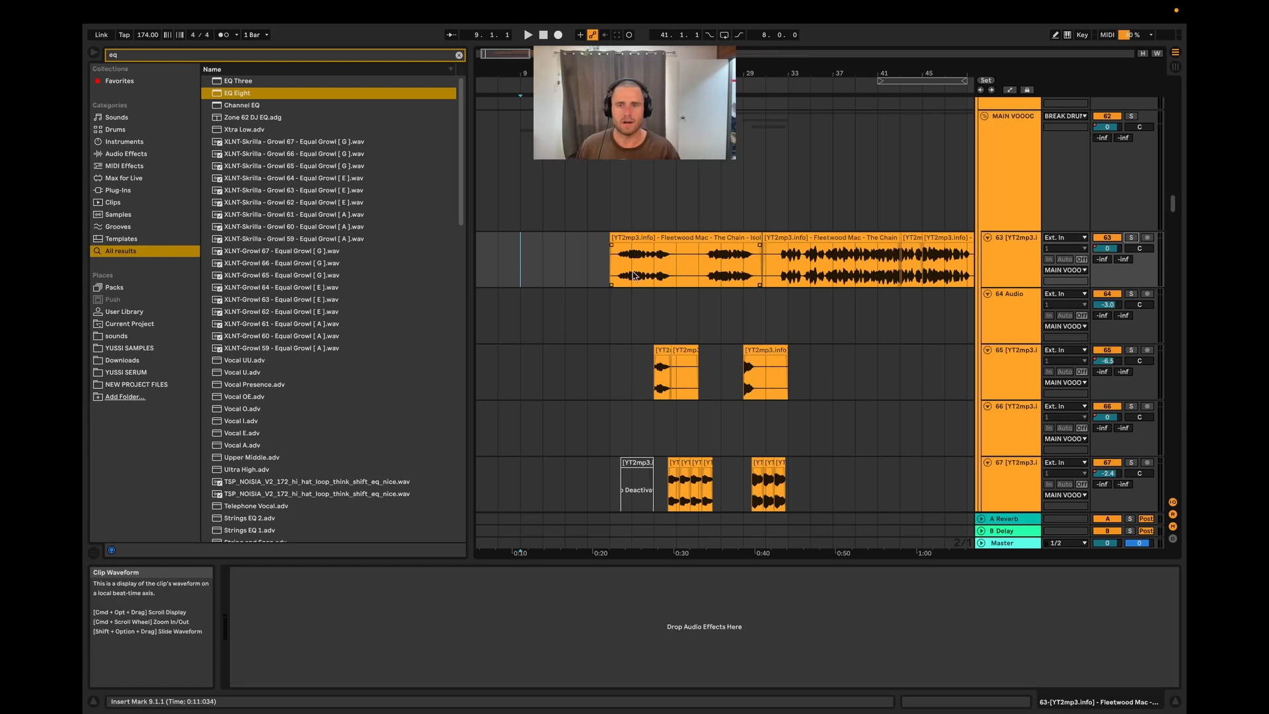
key("space")
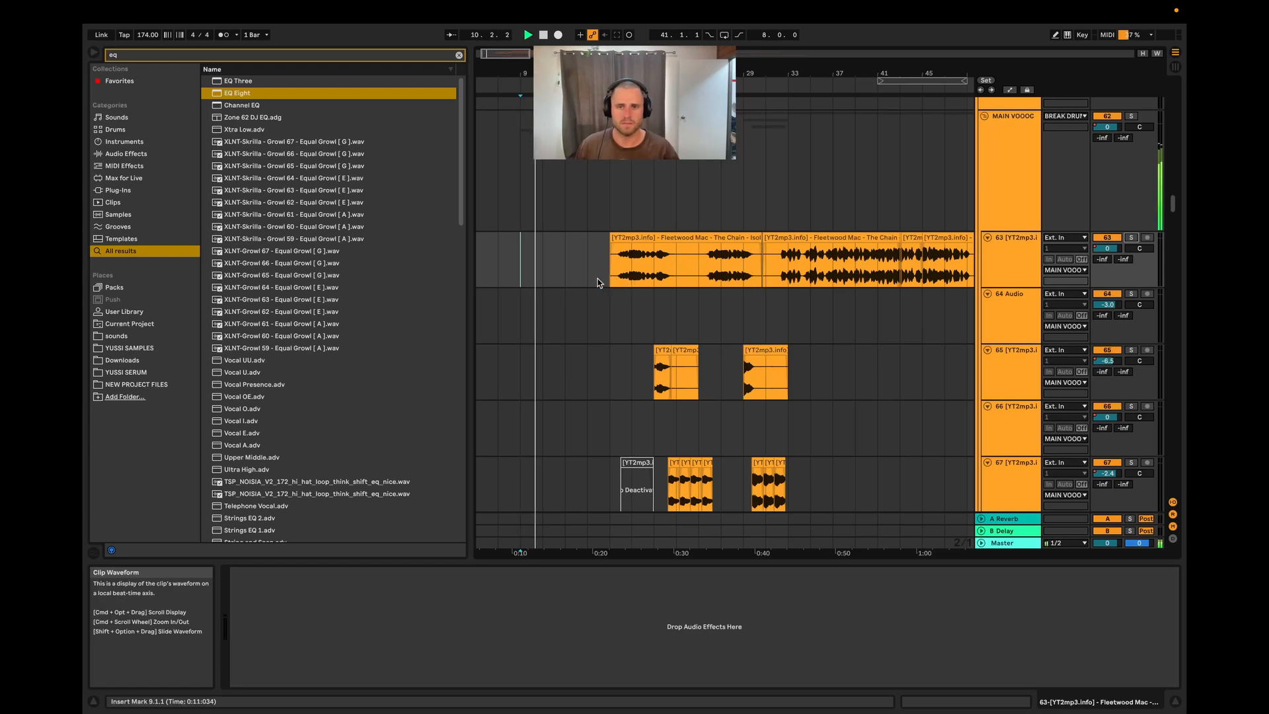
scroll(569, 283, "down", 2)
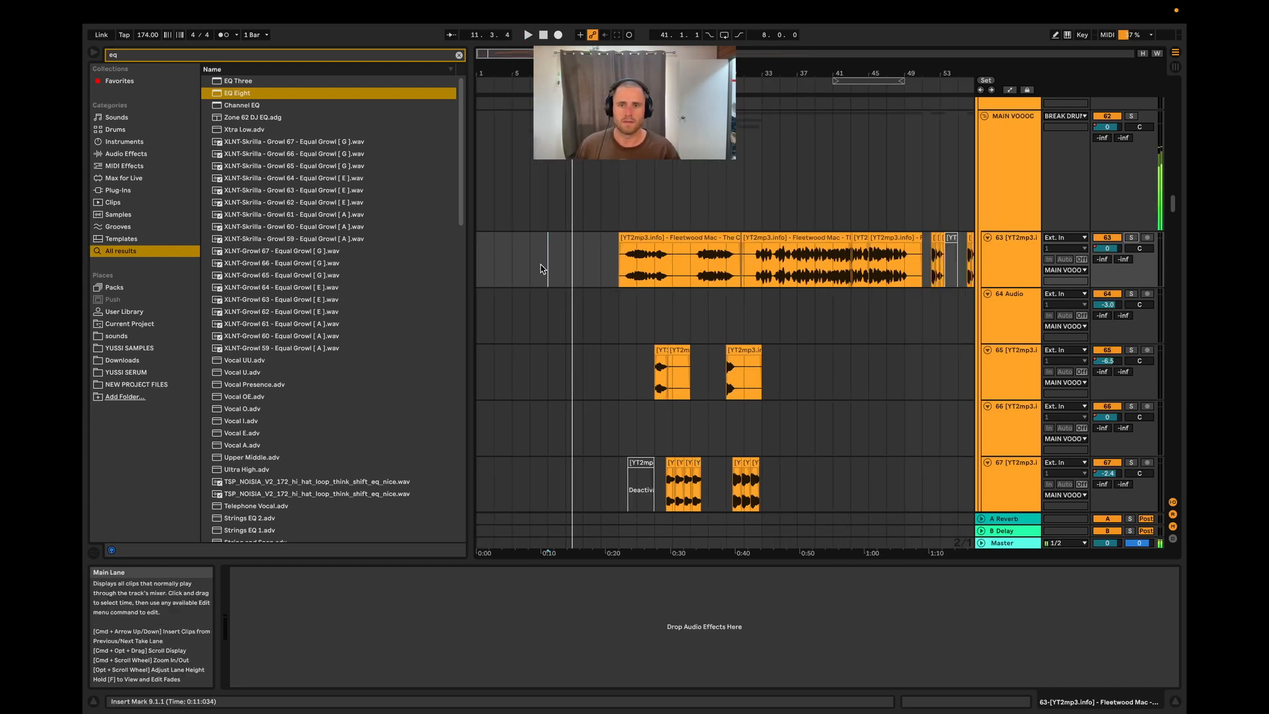
key("space")
left_click_drag(477, 272, 623, 276)
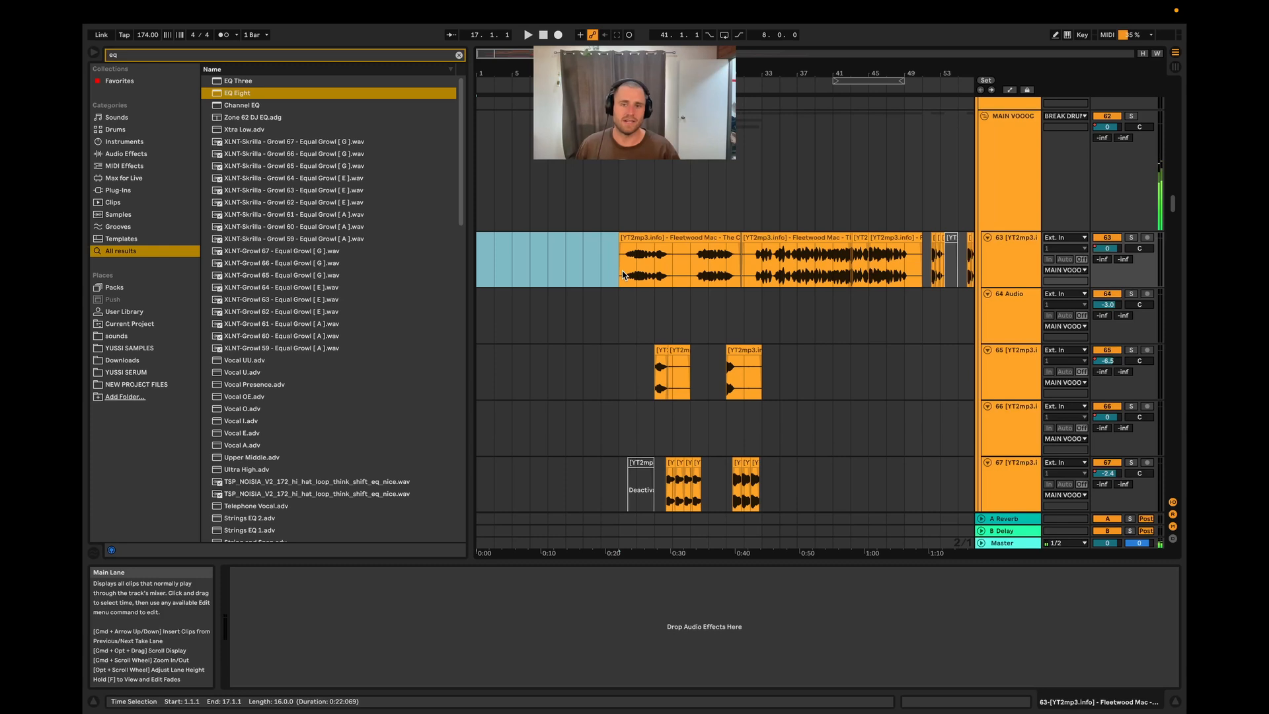
left_click(549, 269)
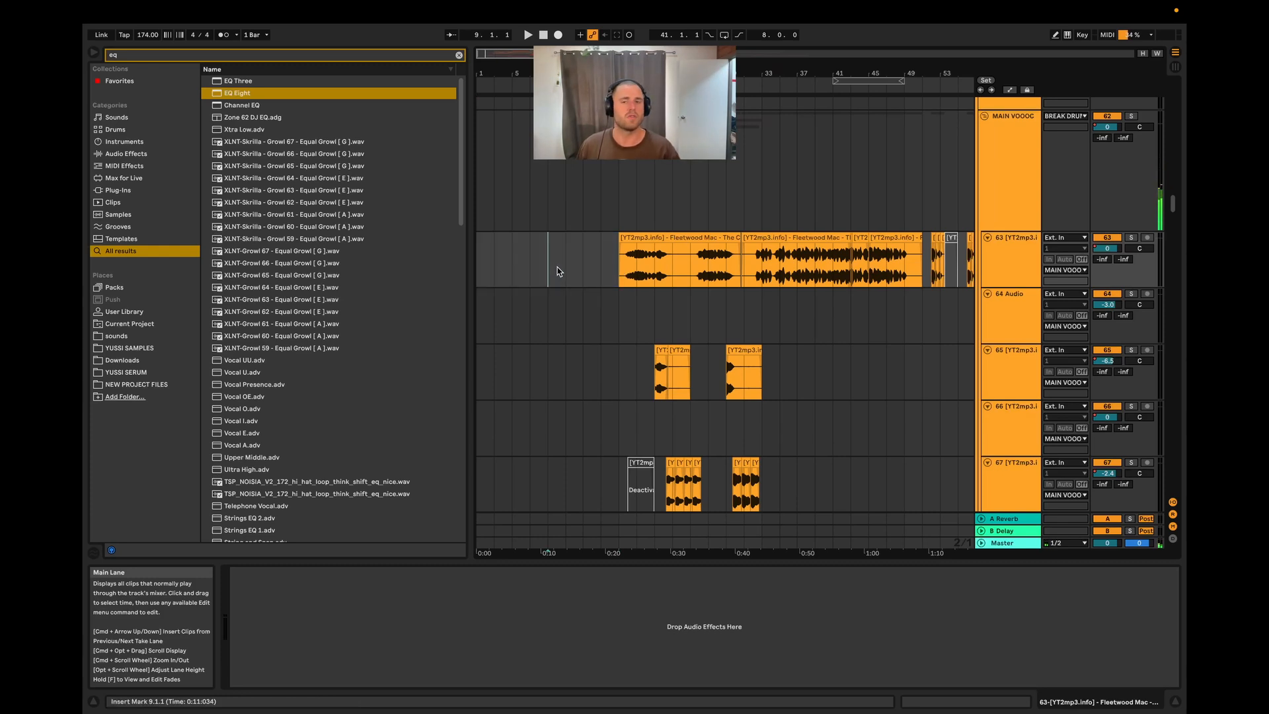
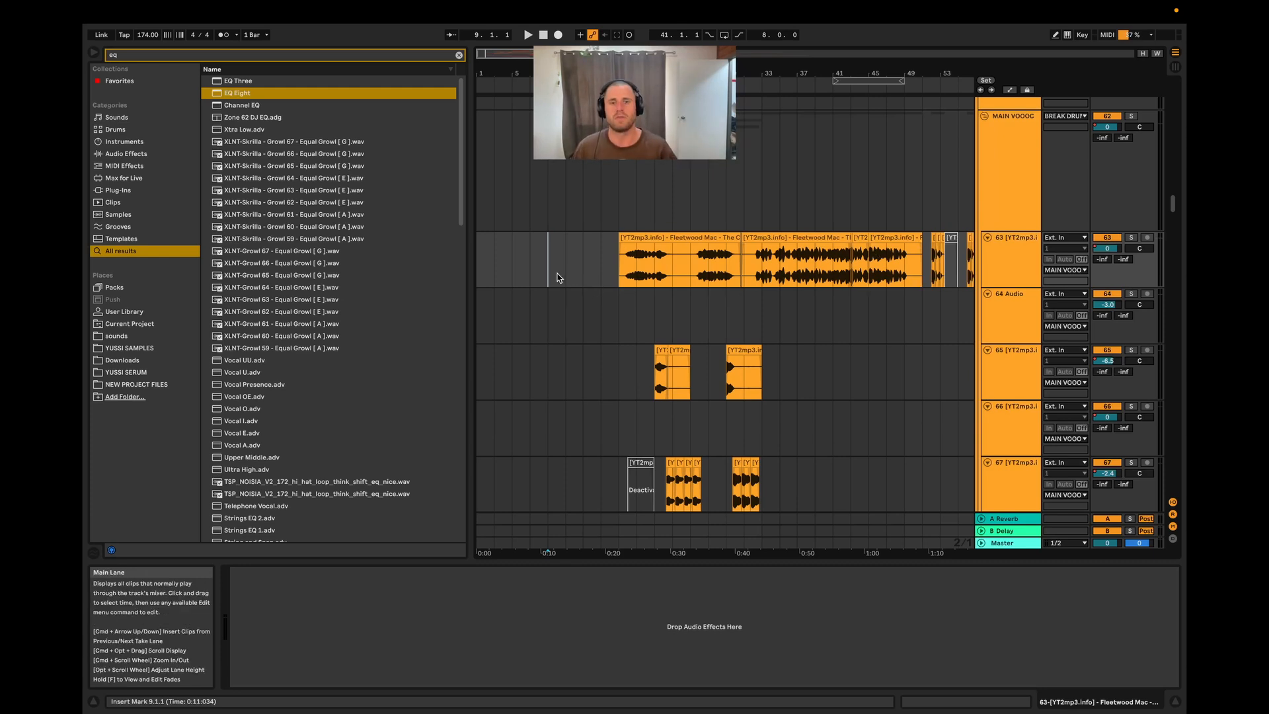
- Play the intro from bar 9, jumping to bars 15 and 17, to hear the isolated vocals on track 63 enter
key("space")
scroll(604, 249, "up", 2)
scroll(548, 351, "up", 3)
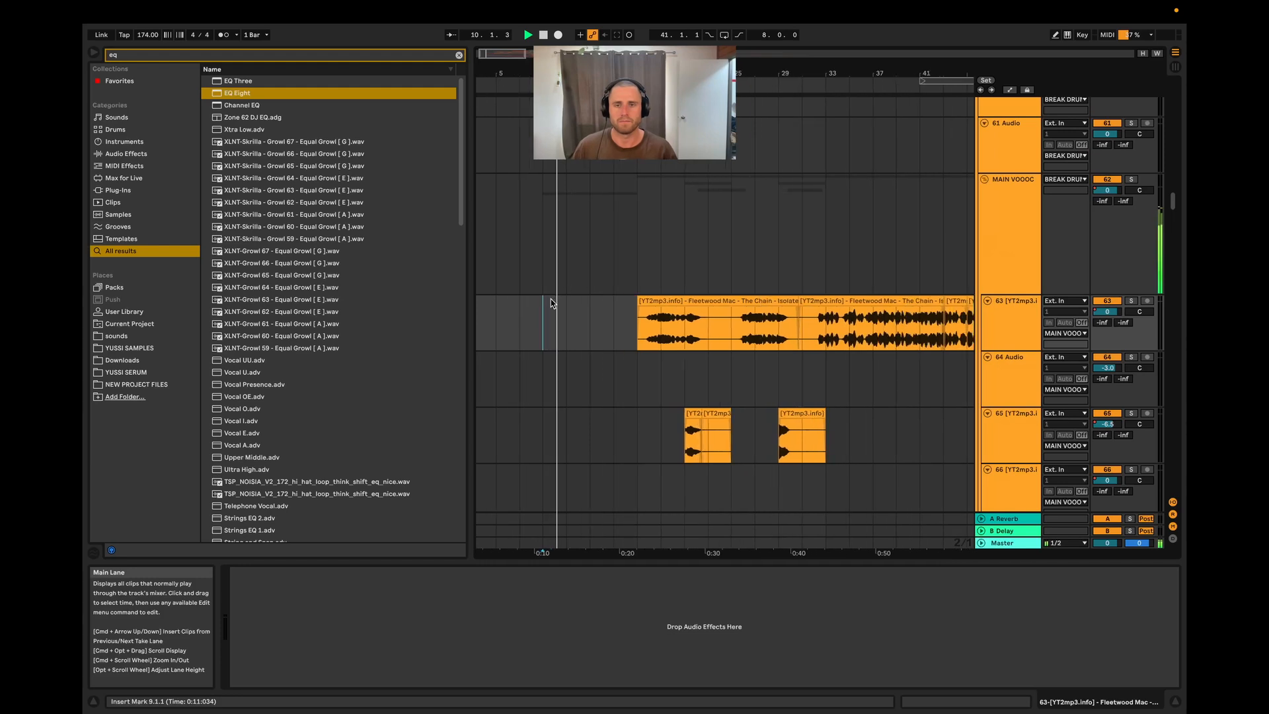
left_click(635, 340)
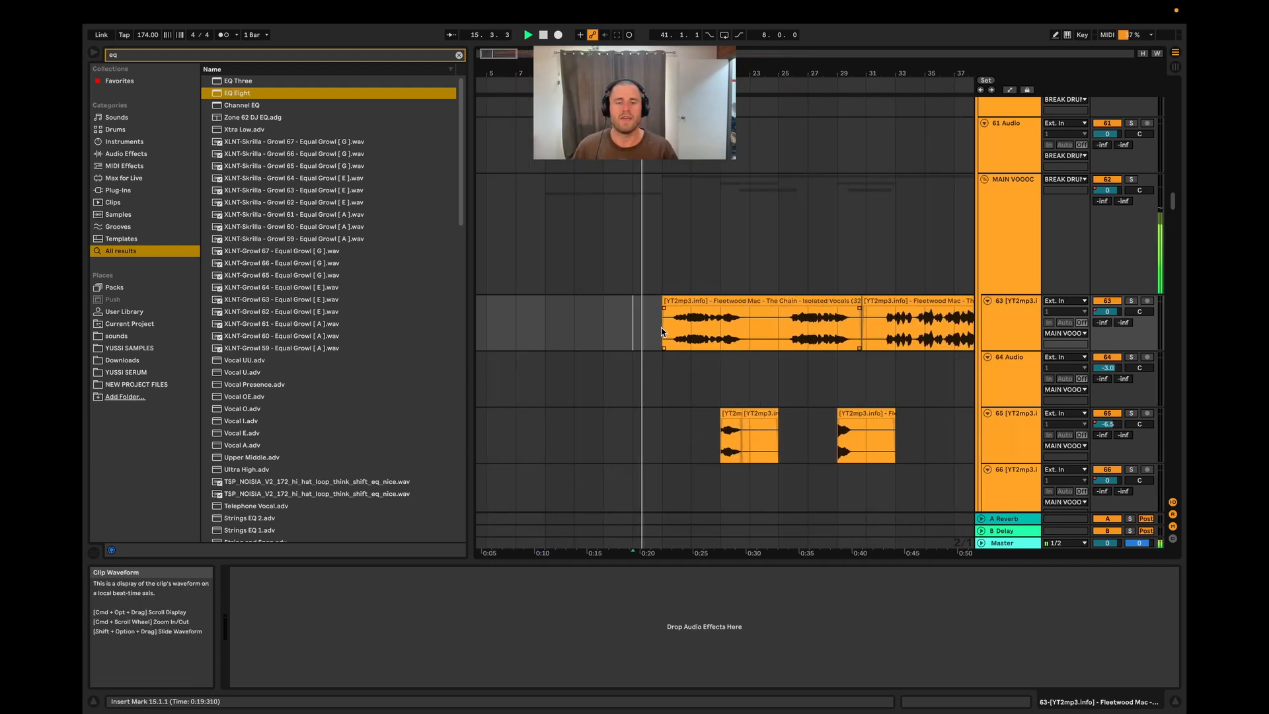
scroll(709, 345, "up", 2)
scroll(709, 344, "up", 3)
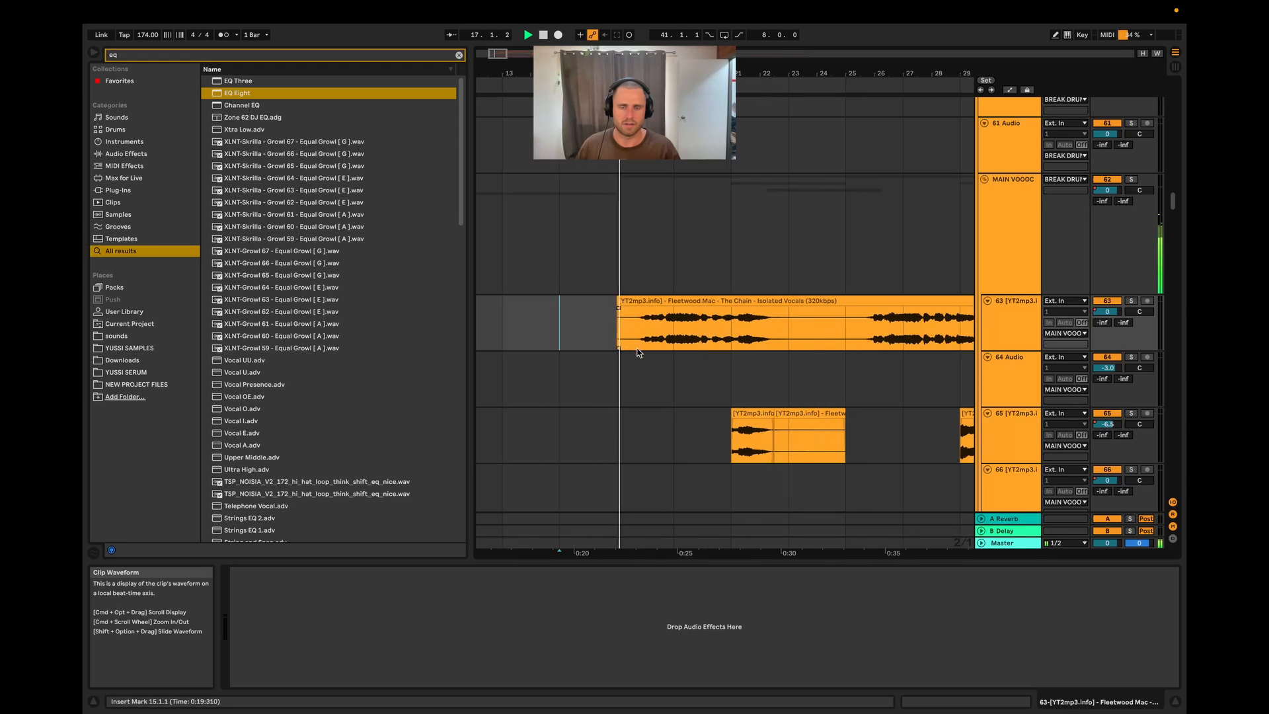
left_click(625, 338)
scroll(638, 335, "down", 3)
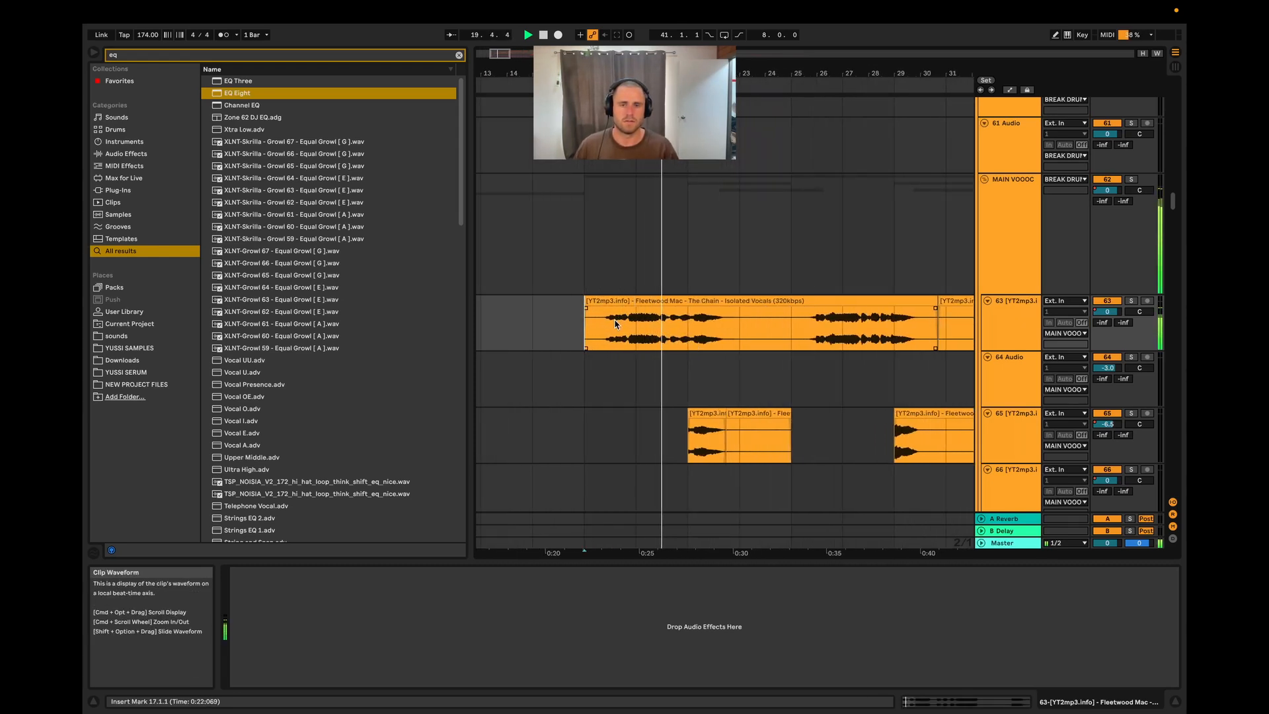
scroll(577, 333, "down", 5)
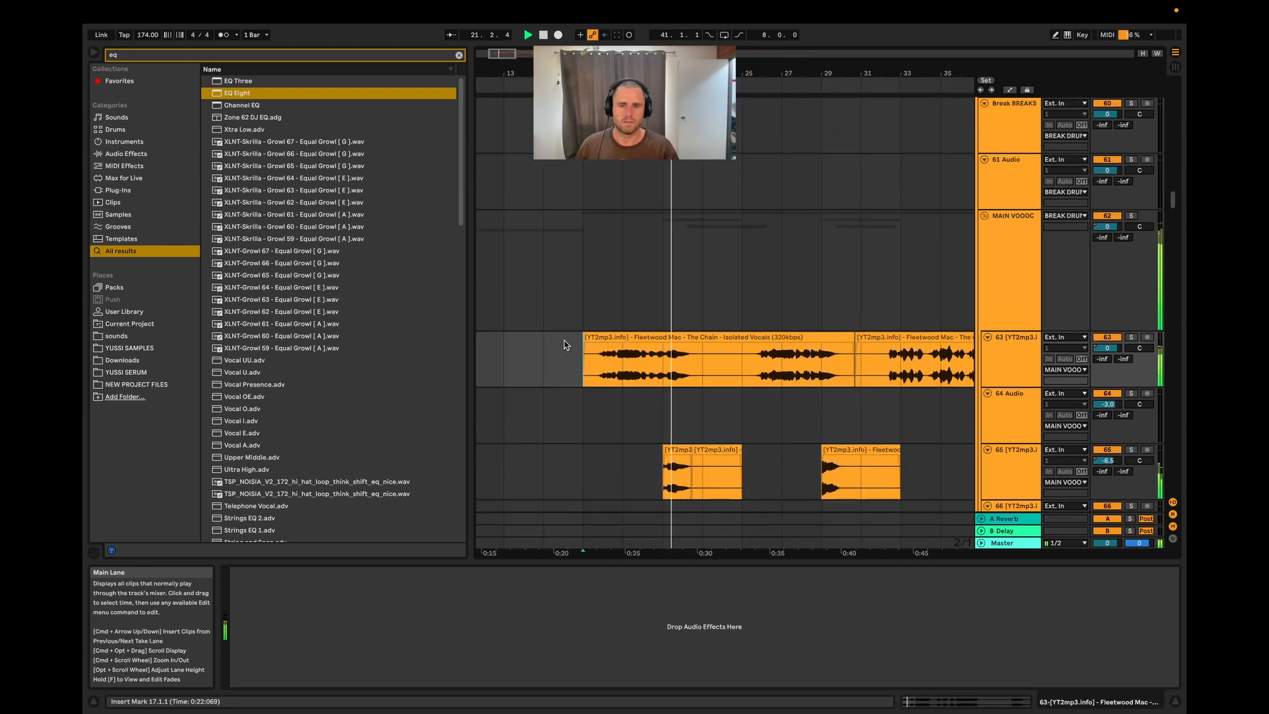
scroll(577, 333, "up", 3)
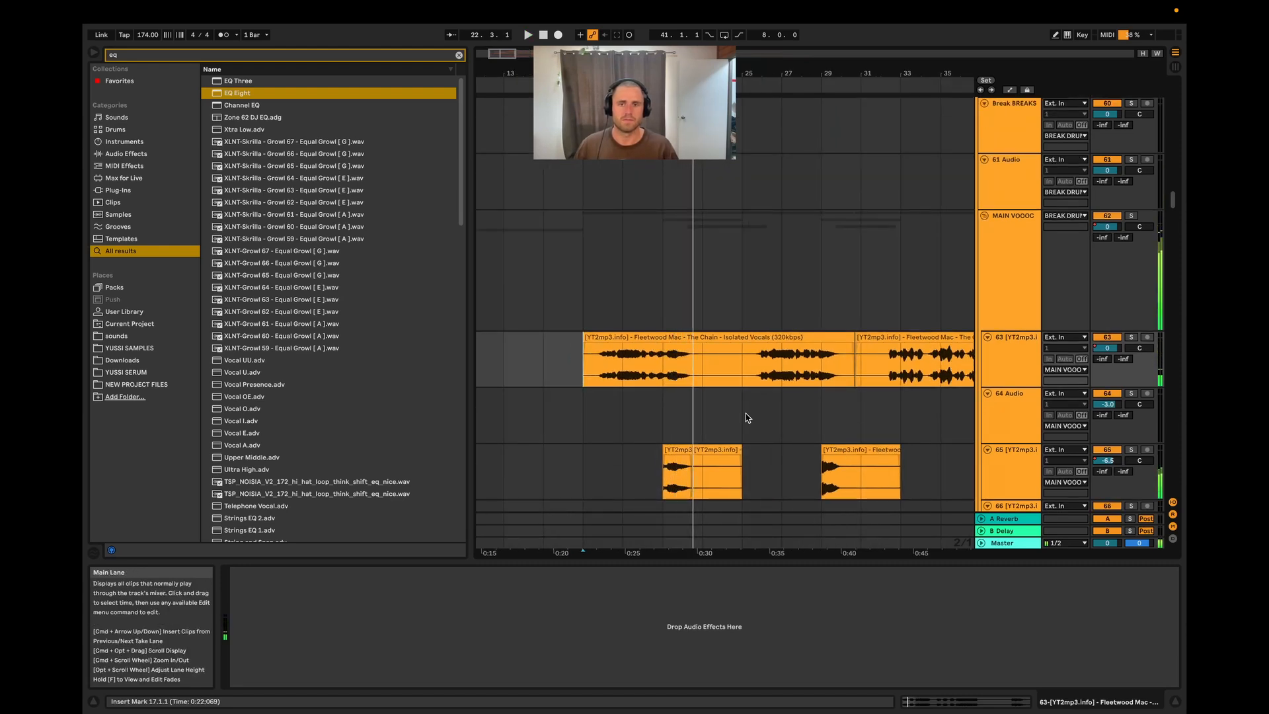
- Show the effects chain of group track 62 and collapse the Glue Compressor, both Utility devices and the DeEsser, plus YUSSI CUBE RACK 2's macros and chains
left_click(622, 324)
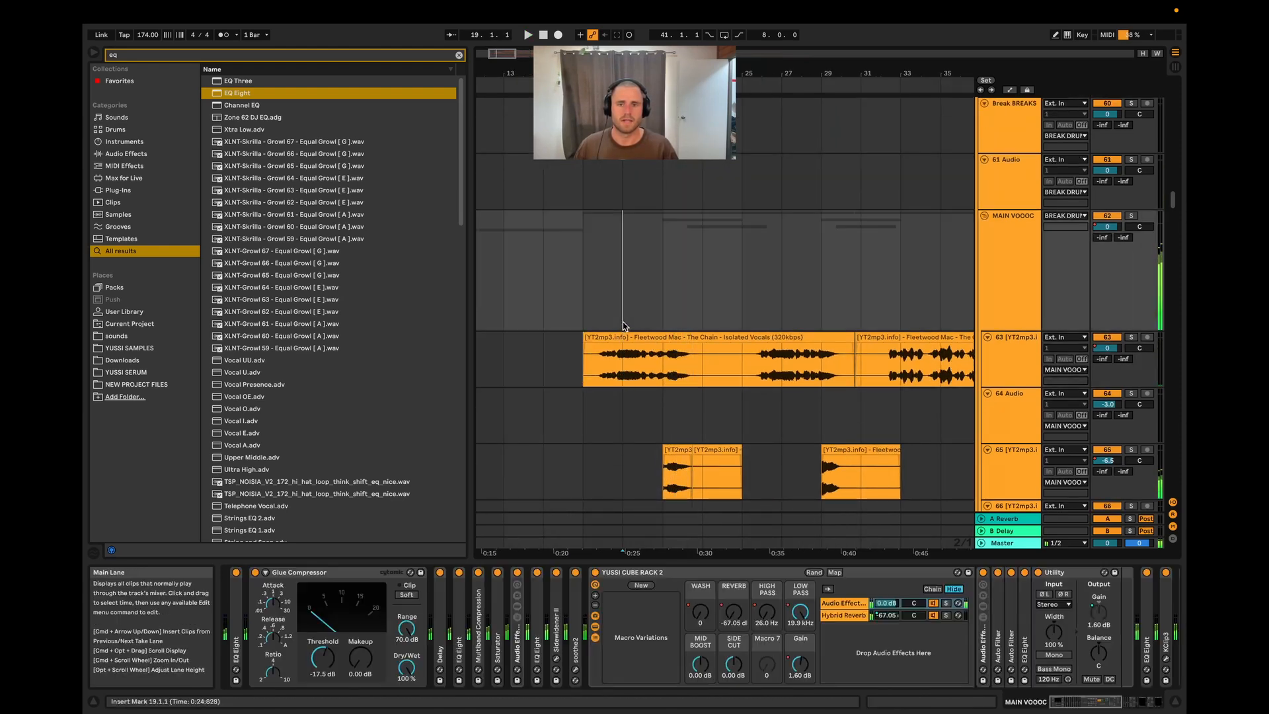
double_click(304, 574)
double_click(455, 571)
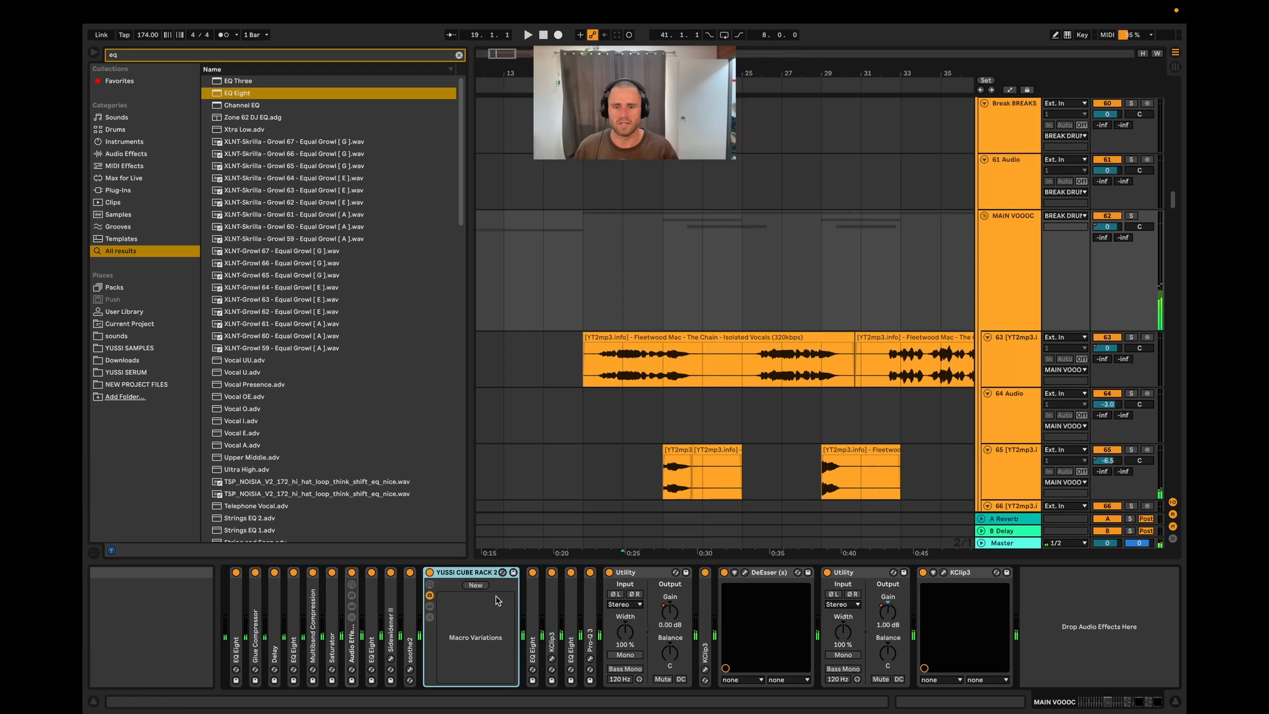
double_click(628, 572)
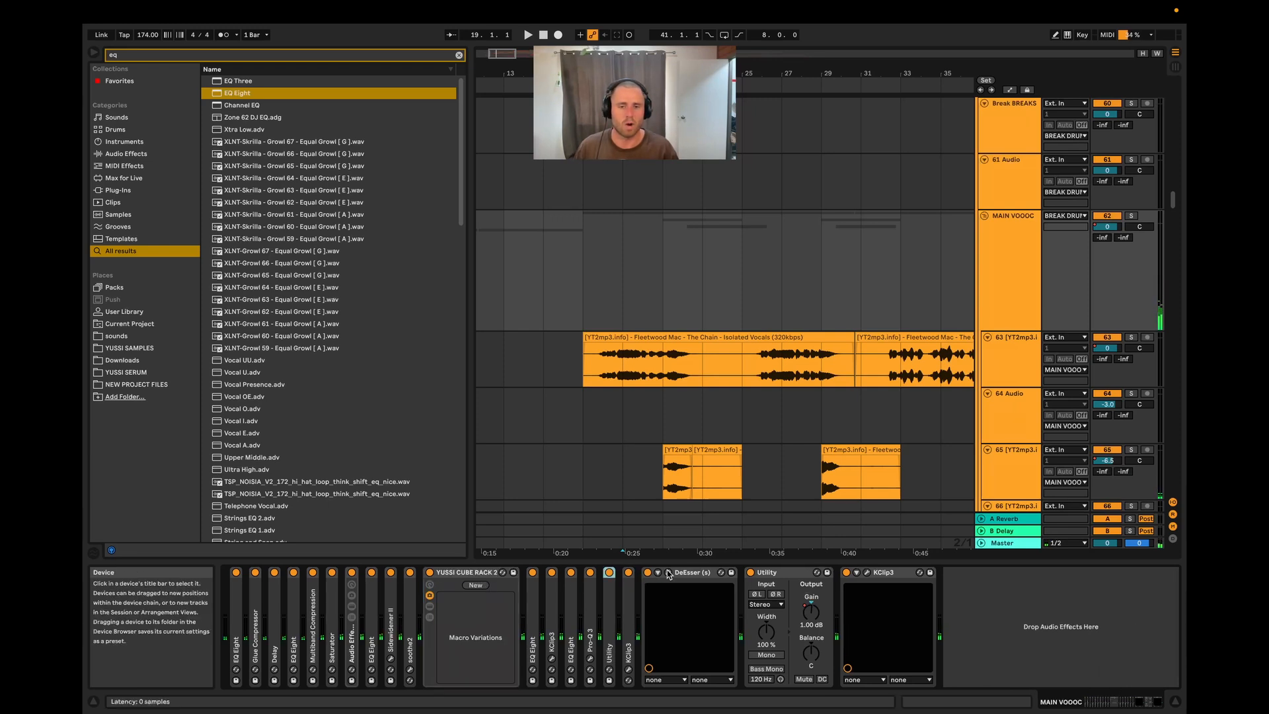
double_click(681, 573)
double_click(684, 572)
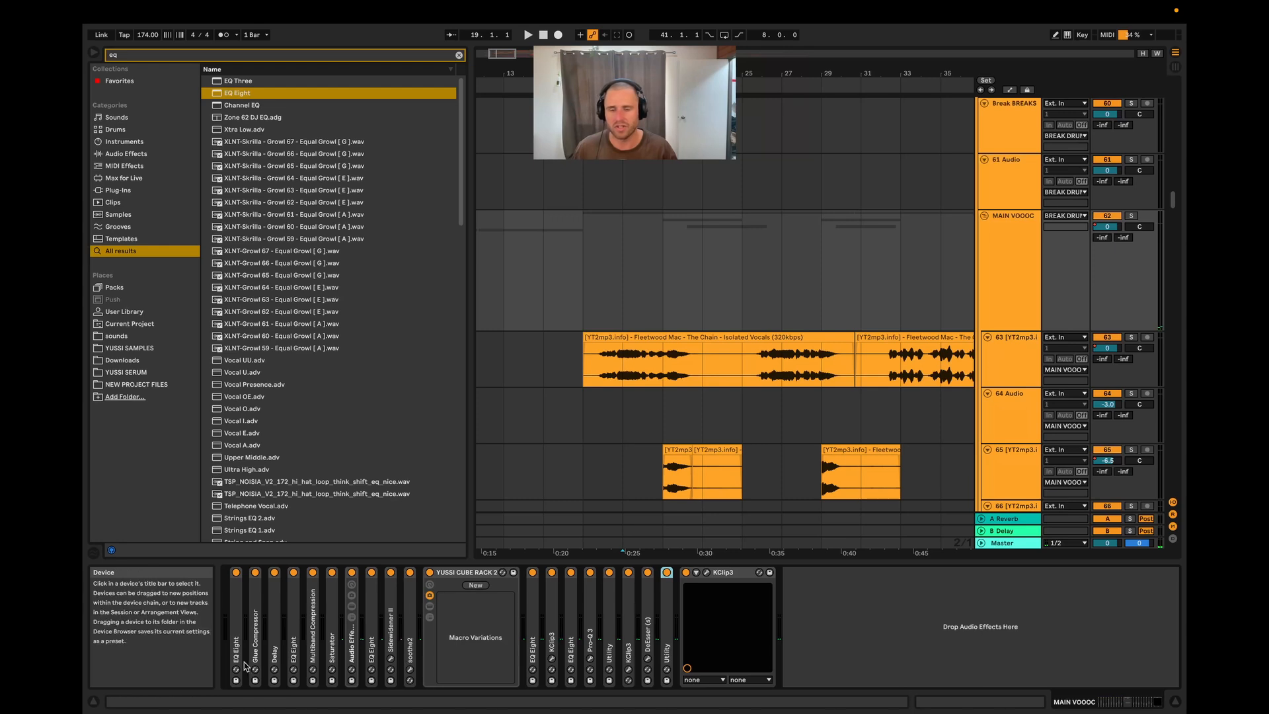
- Inspect the Audio Effect Rack and the Sidewidener, collapsing each again, and display the chain list of YUSSI CUBE RACK 2
double_click(349, 655)
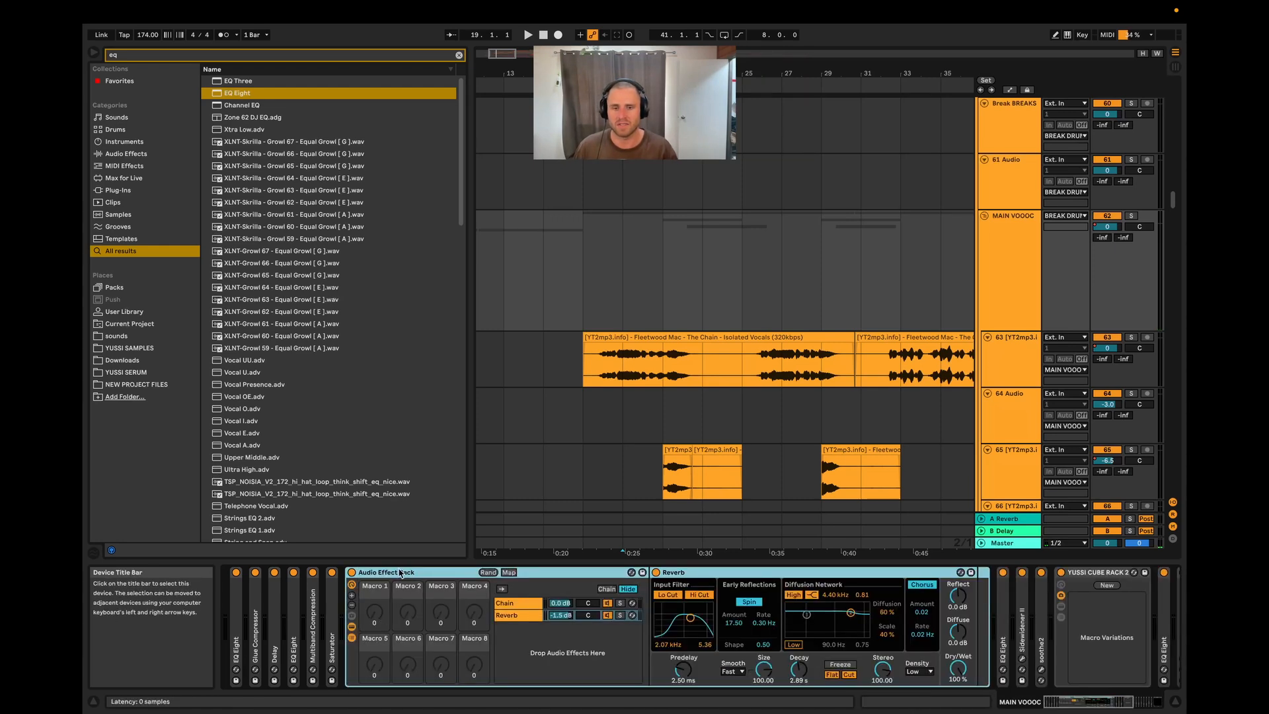
double_click(390, 572)
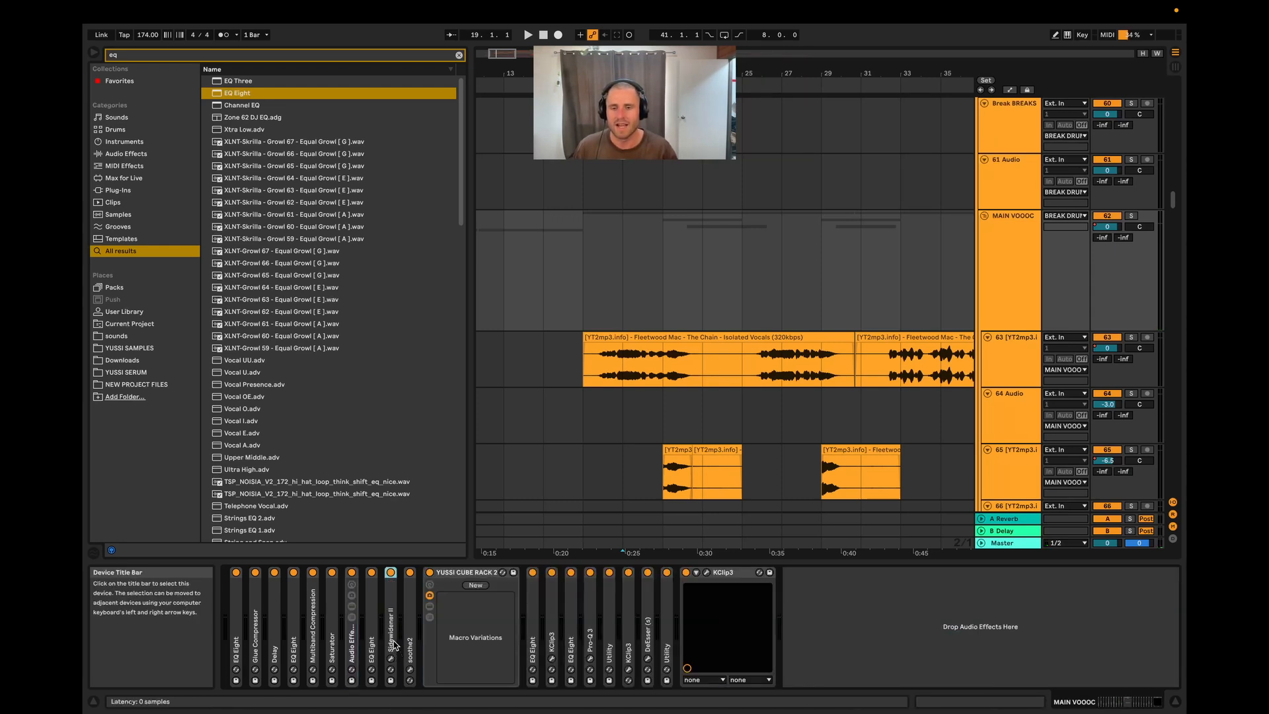
double_click(392, 574)
left_click(410, 573)
left_click(409, 572)
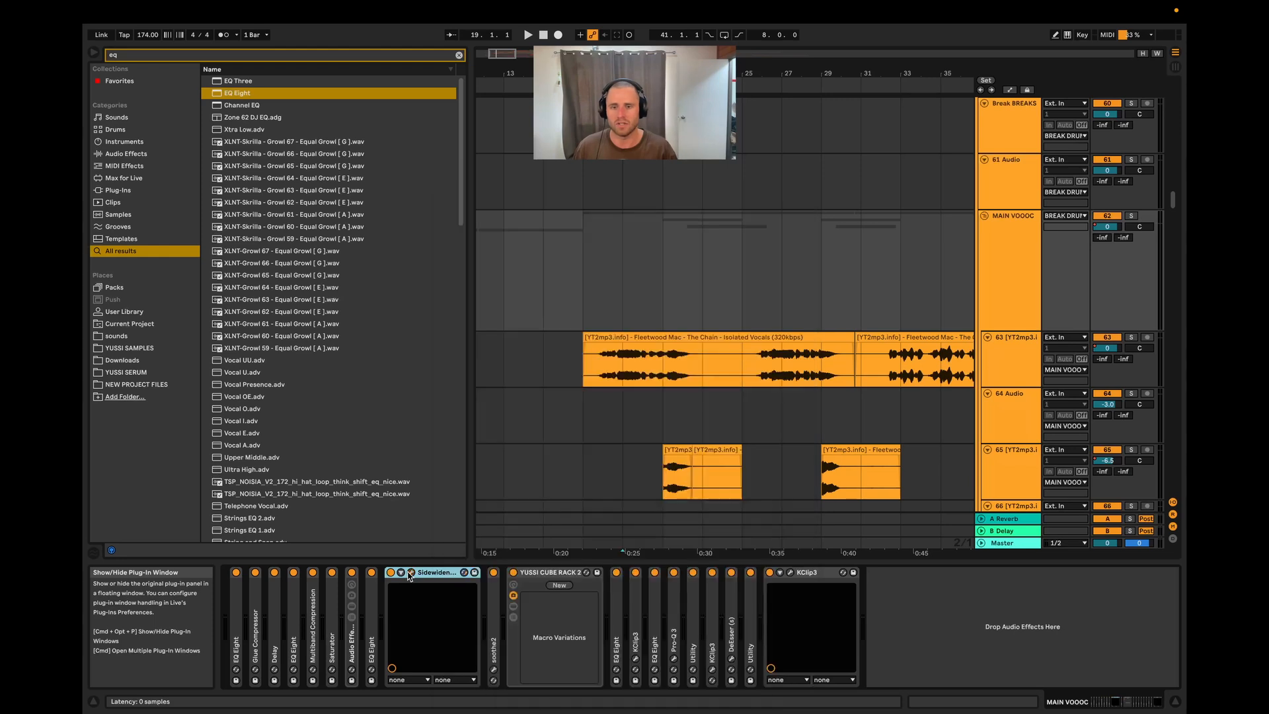
double_click(438, 572)
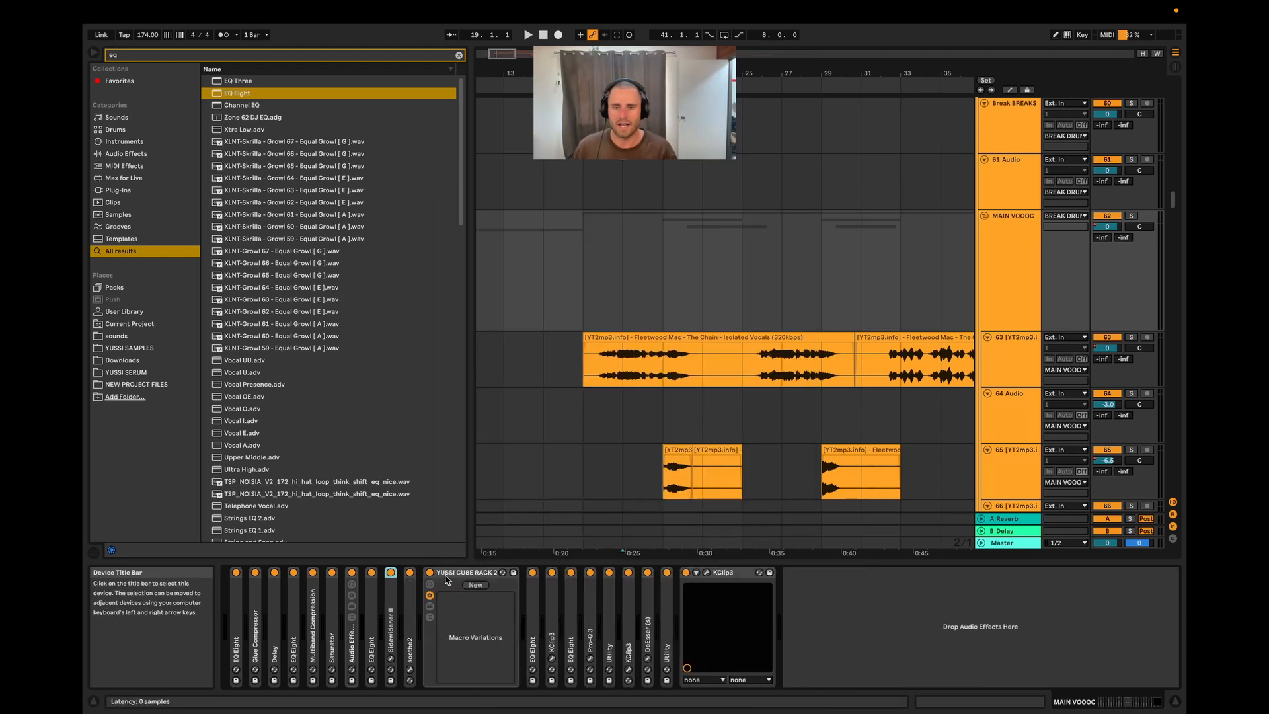
left_click(430, 618)
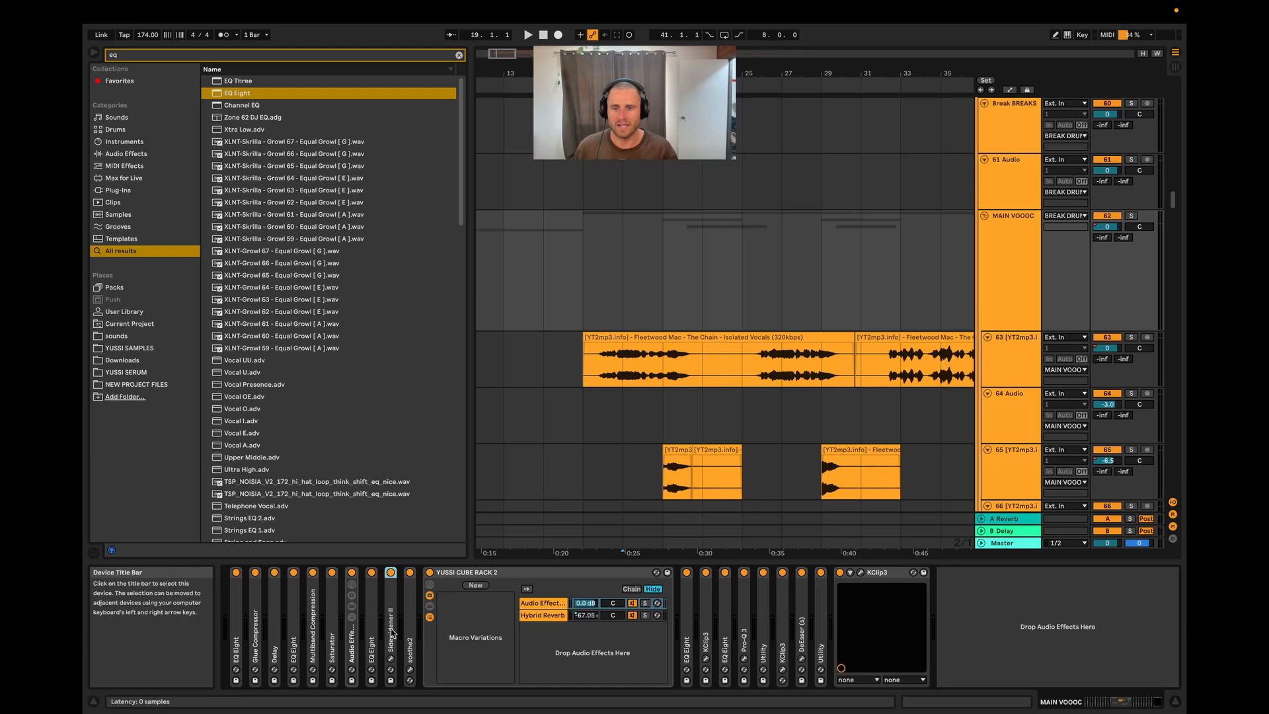
- Hide the chain list of YUSSI CUBE RACK 2, inspect the DeEsser's plug-in window, and close and collapse the DeEsser again
left_click(473, 575)
double_click(473, 573)
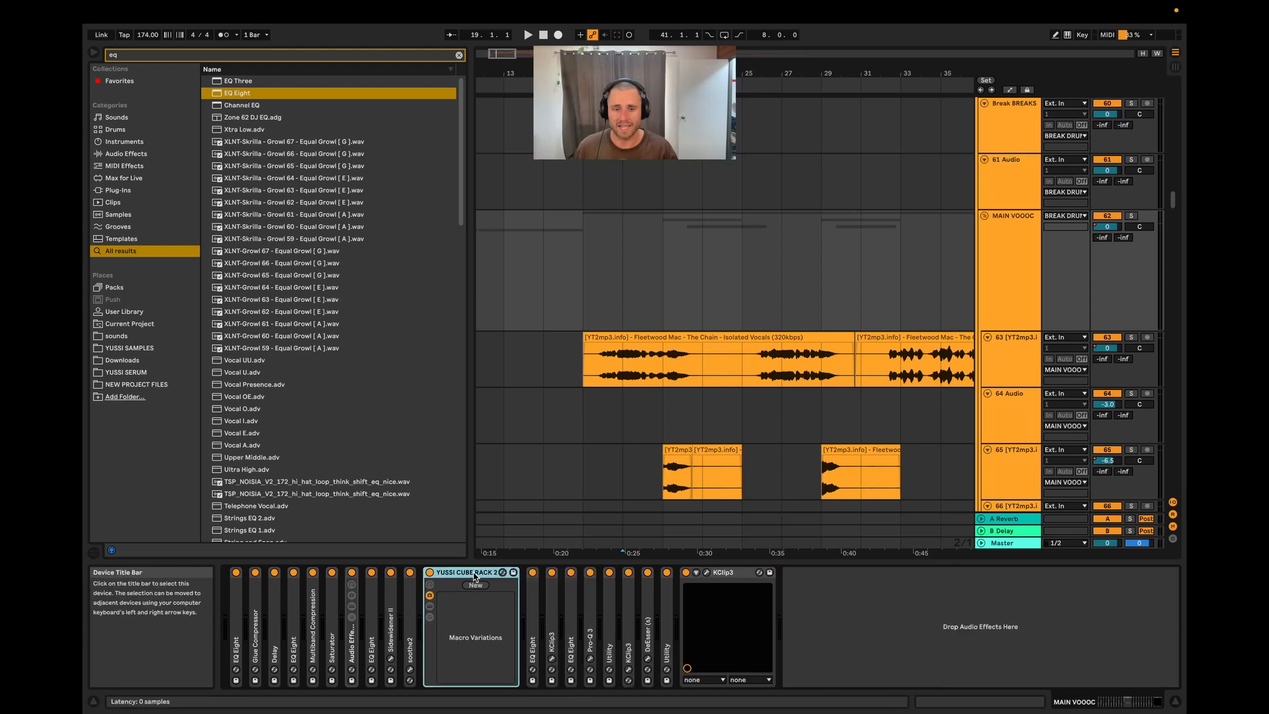
double_click(648, 624)
left_click(668, 573)
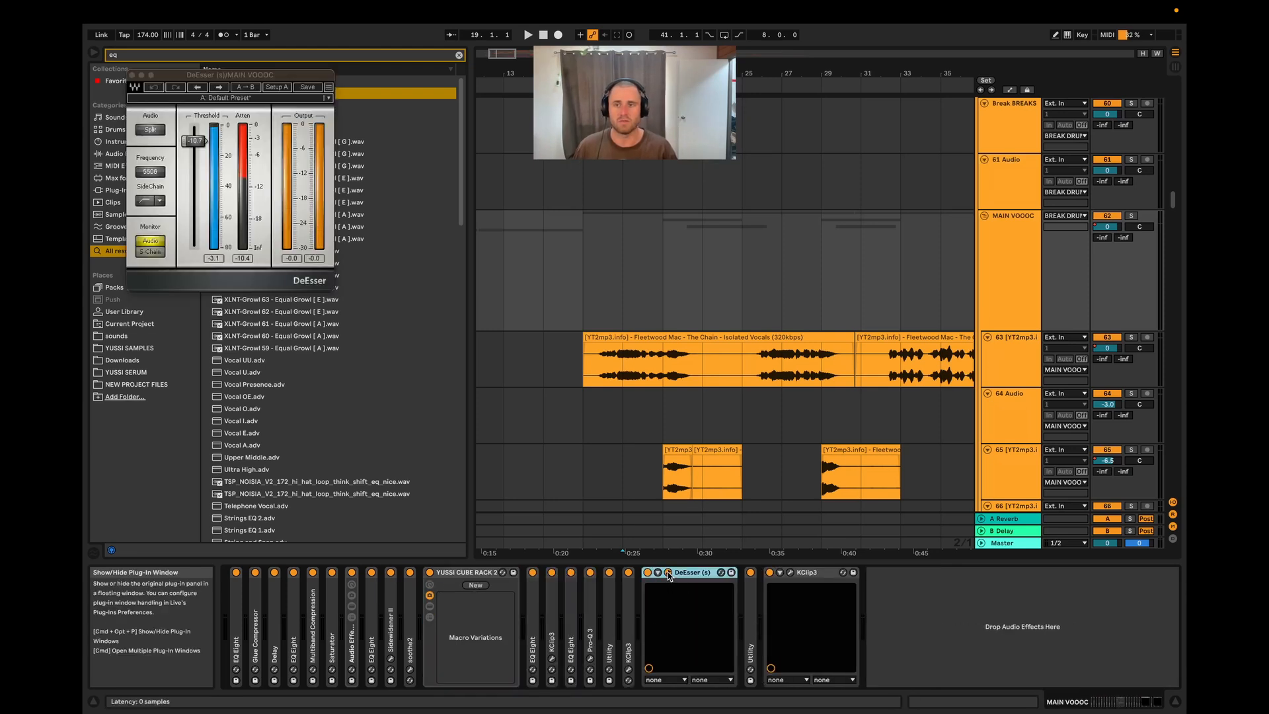
left_click(669, 573)
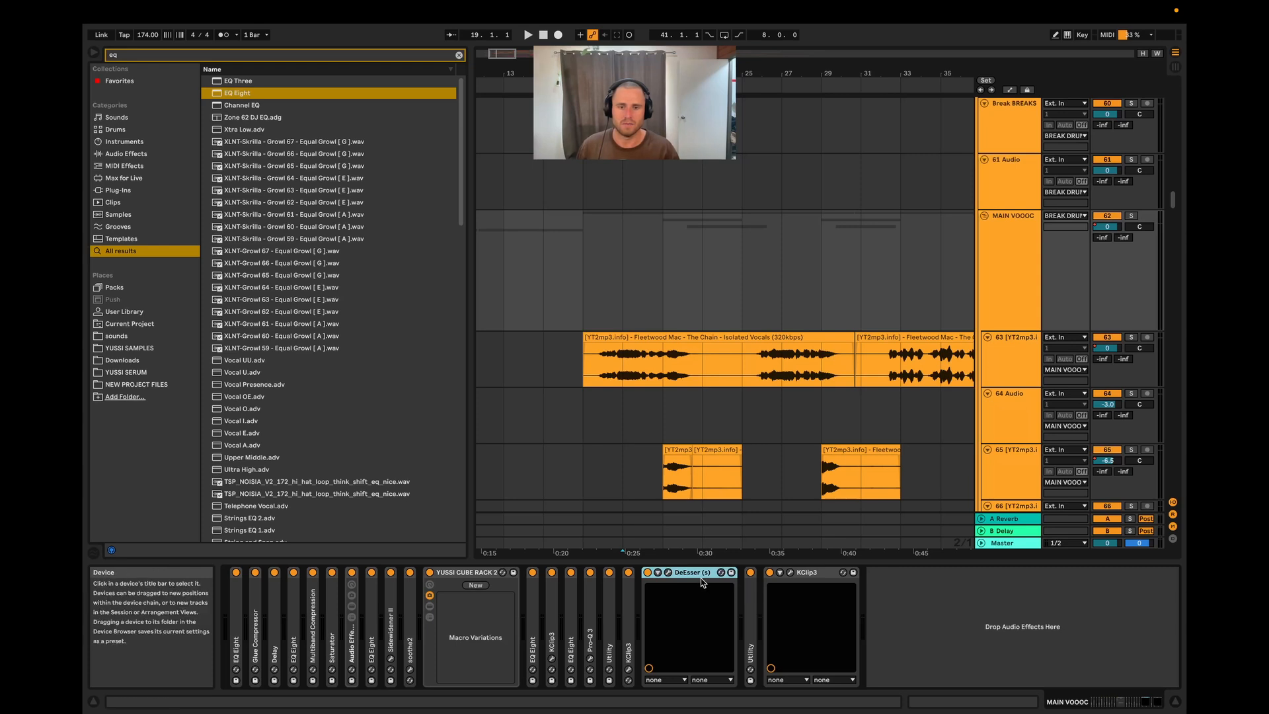
double_click(697, 577)
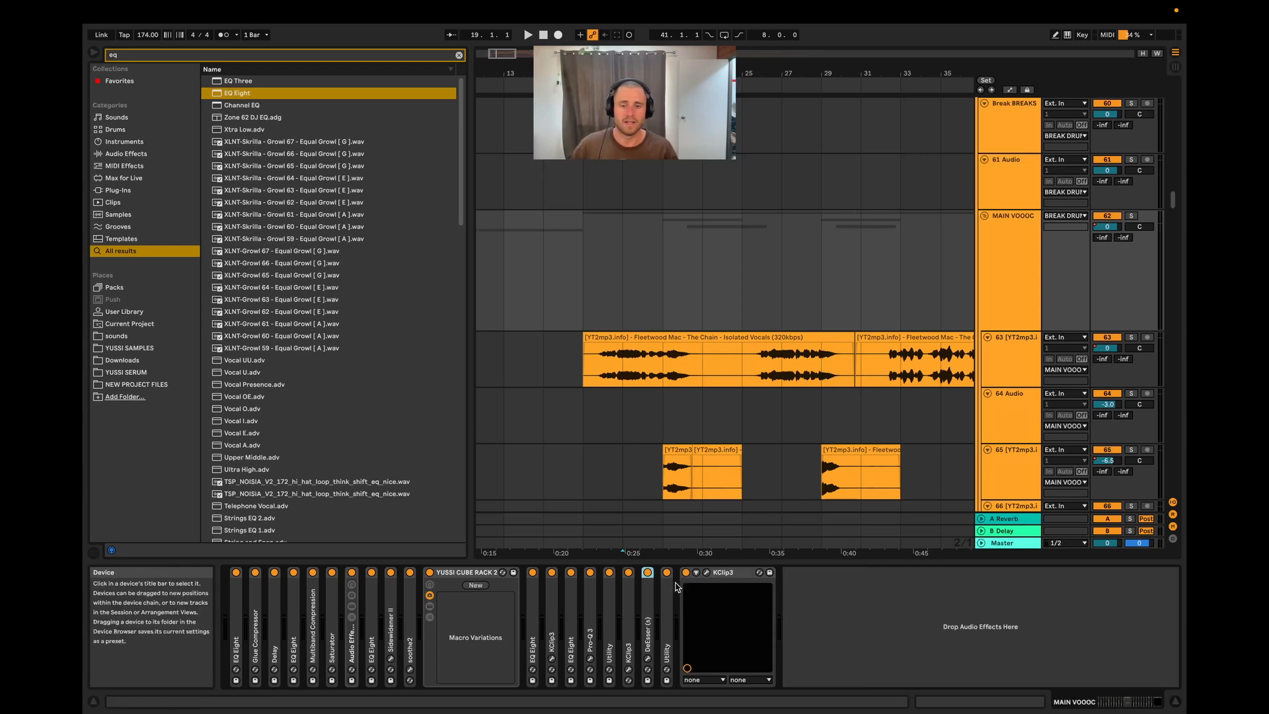
- Unfold the Utility before KClip3, inspect the Pro-Q 3 curve and the last KClip3's settings, closing both windows and collapsing Pro-Q 3
double_click(610, 632)
double_click(591, 609)
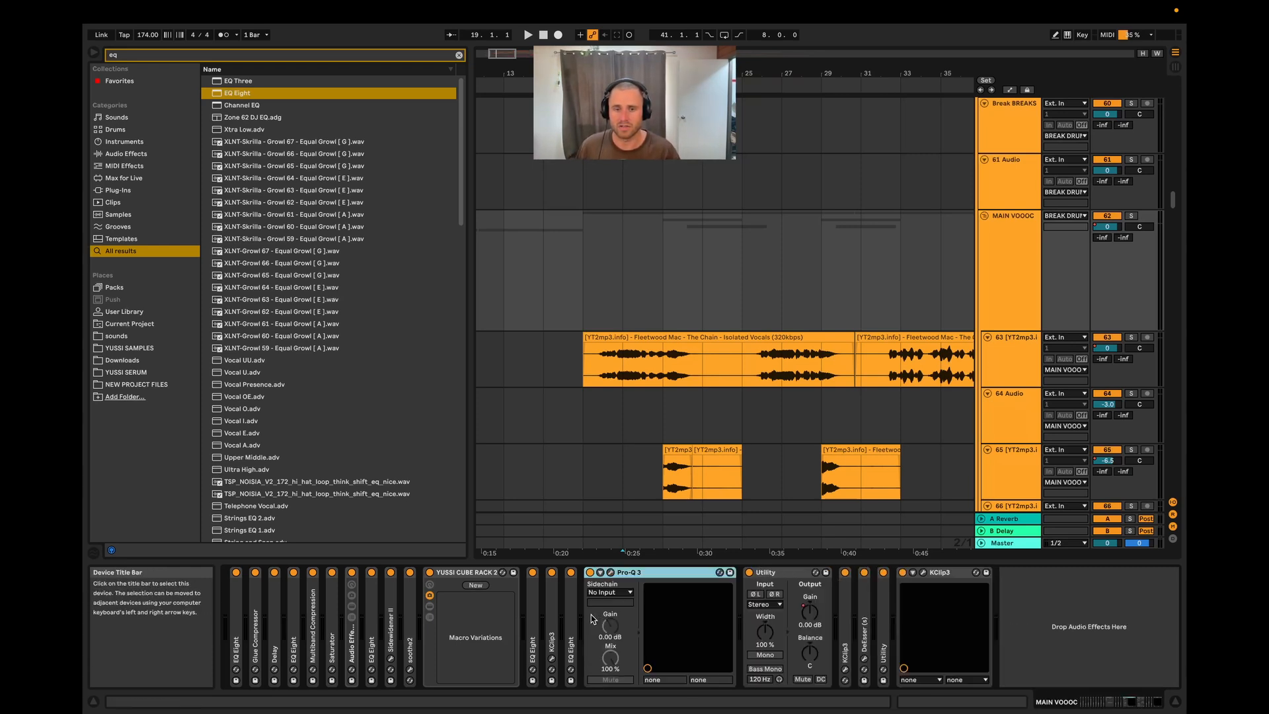
left_click(610, 572)
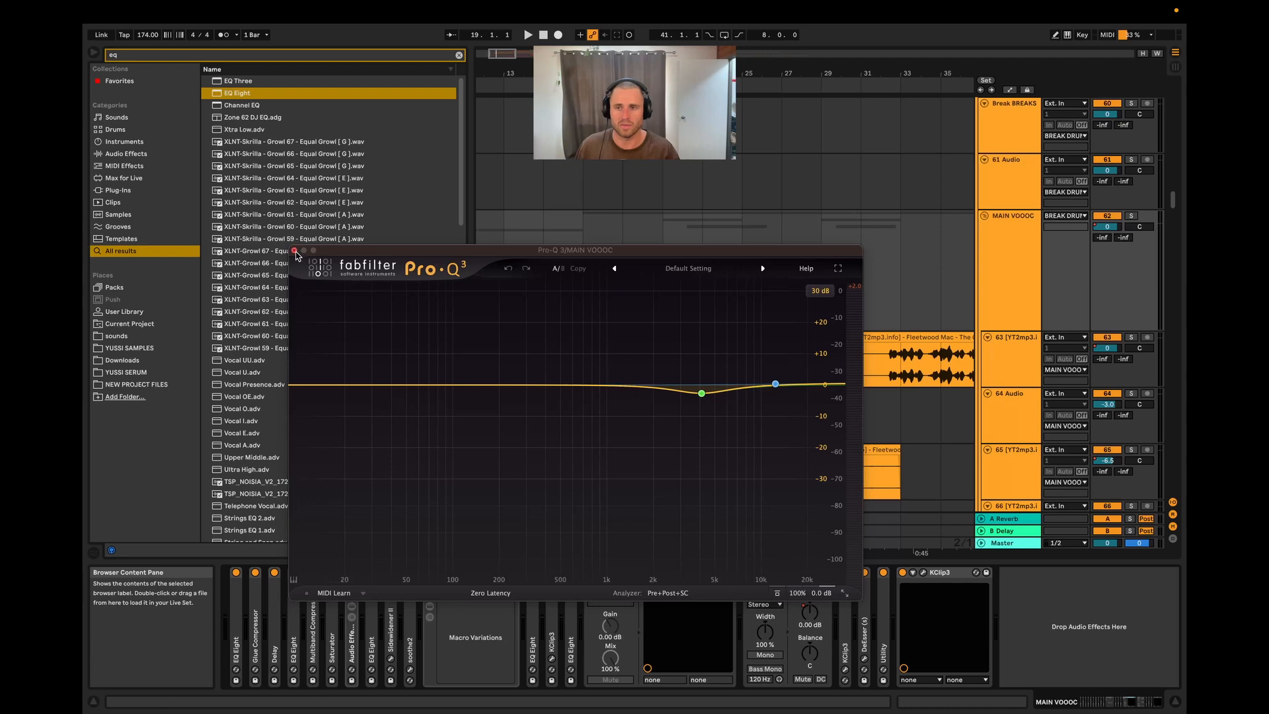
left_click(294, 251)
double_click(639, 576)
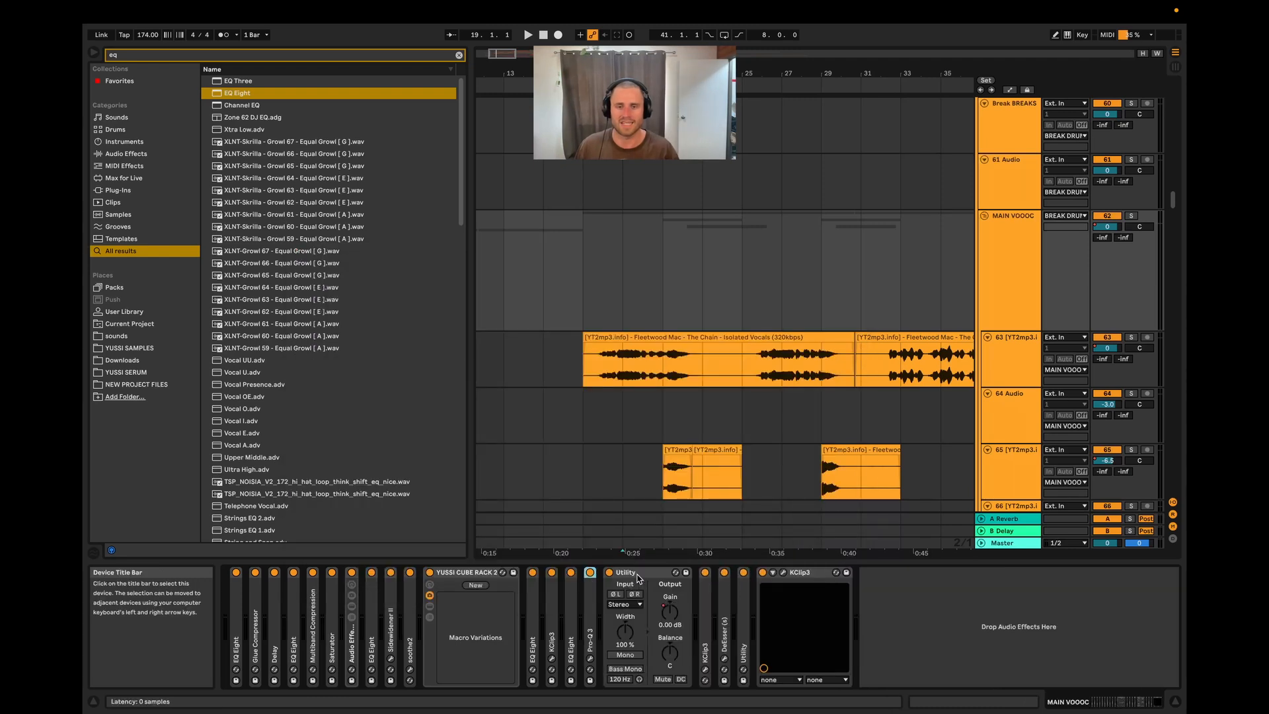
left_click(782, 573)
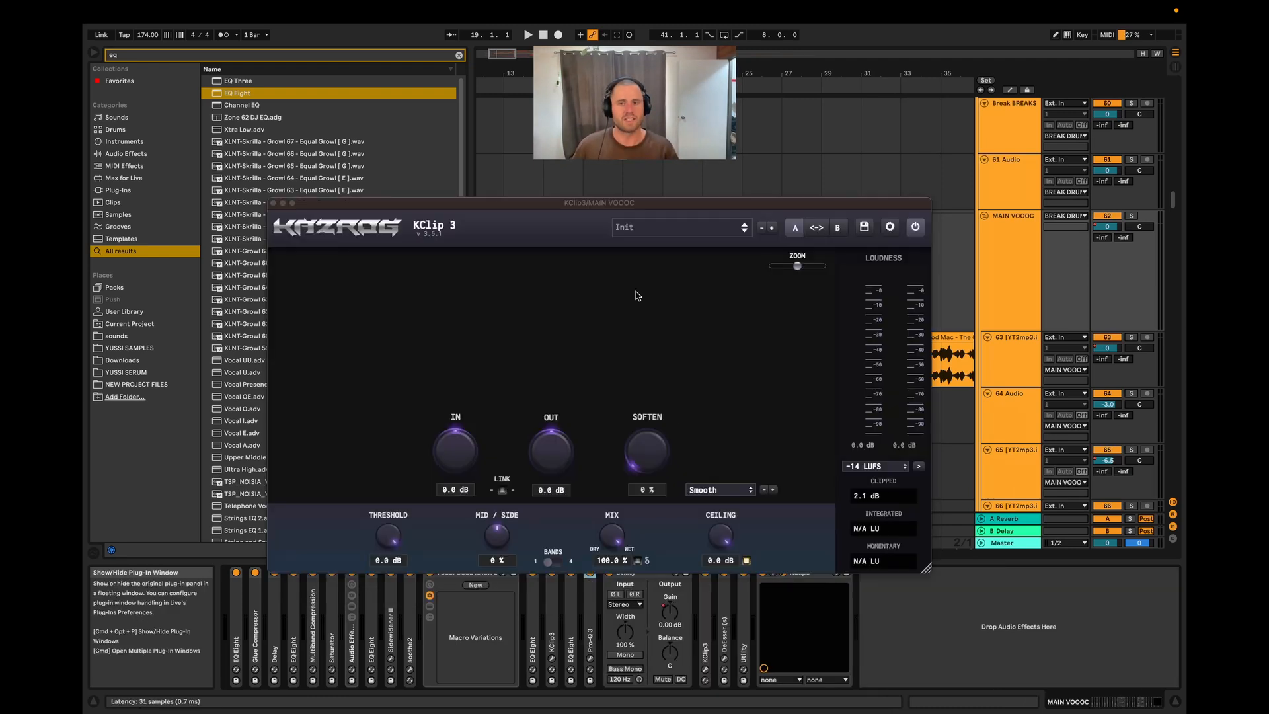
left_click(273, 204)
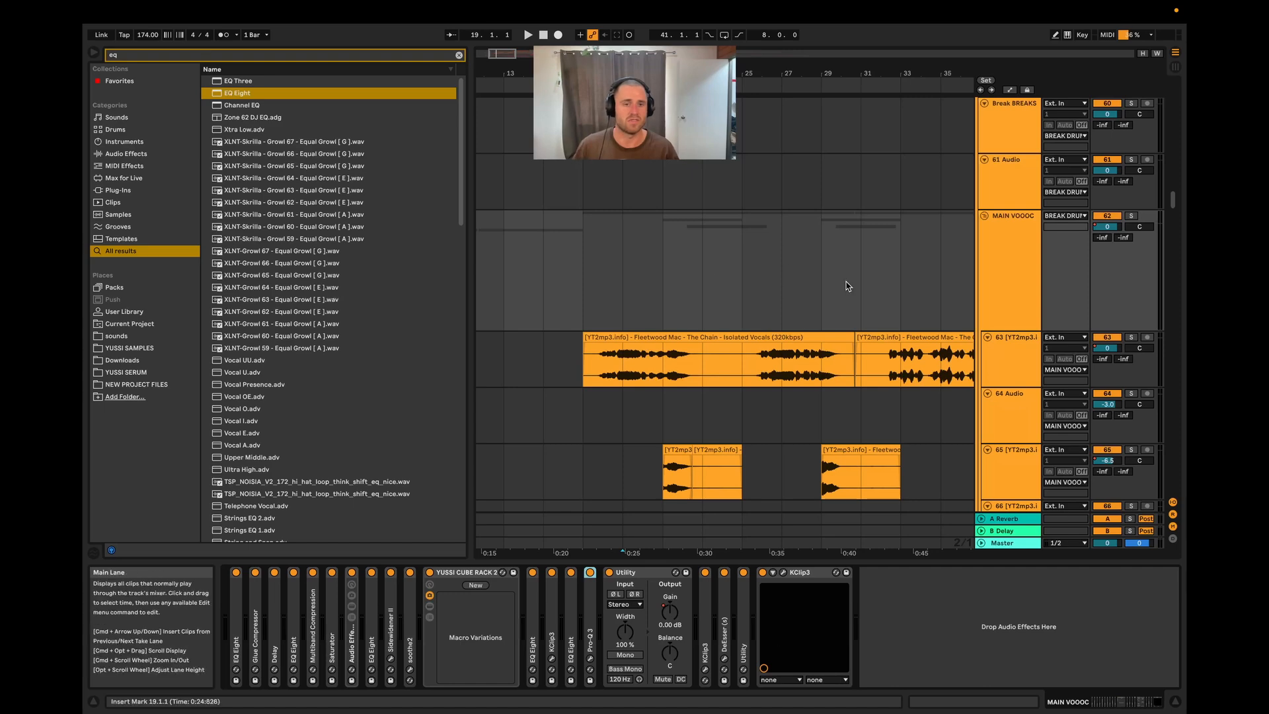
- Extend the first isolated-vocal clip on track 63 to about bar 168, covering the edited vocal clips after it
left_click(646, 368)
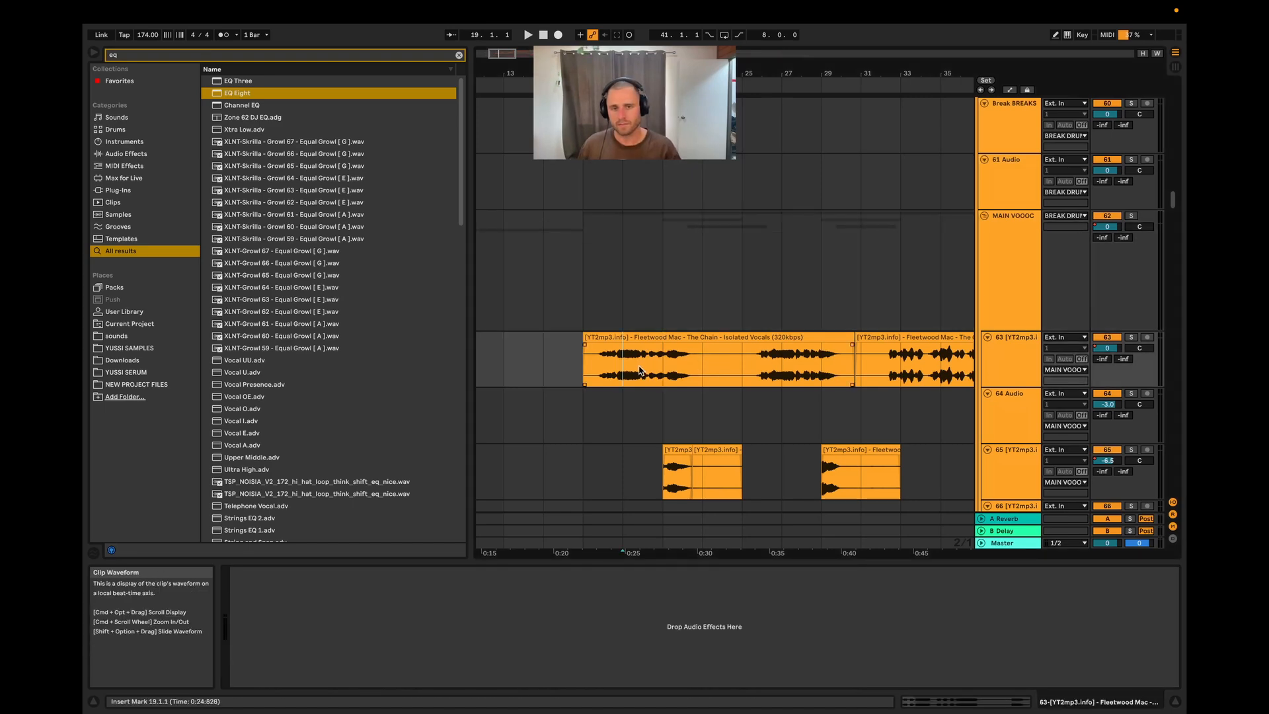
scroll(688, 334, "down", 5)
scroll(565, 396, "up", 2)
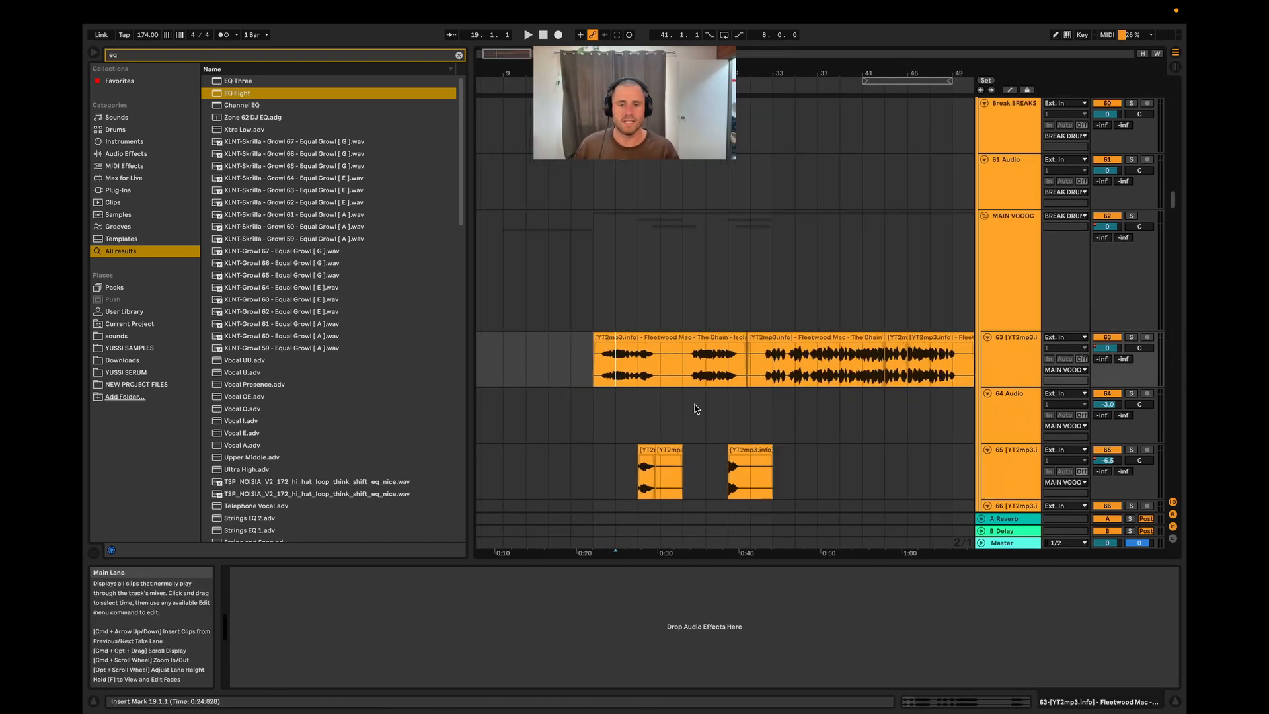
scroll(528, 375, "down", 5)
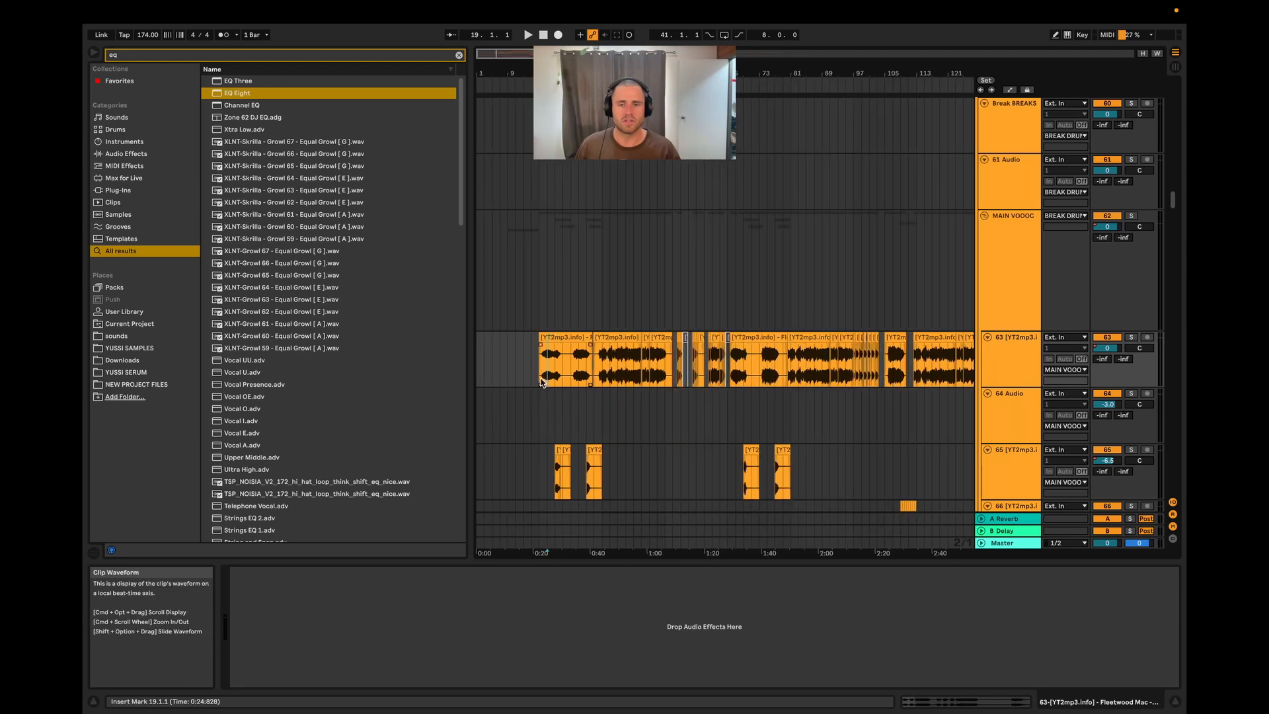
left_click_drag(592, 338, 1097, 372)
scroll(926, 363, "down", 4)
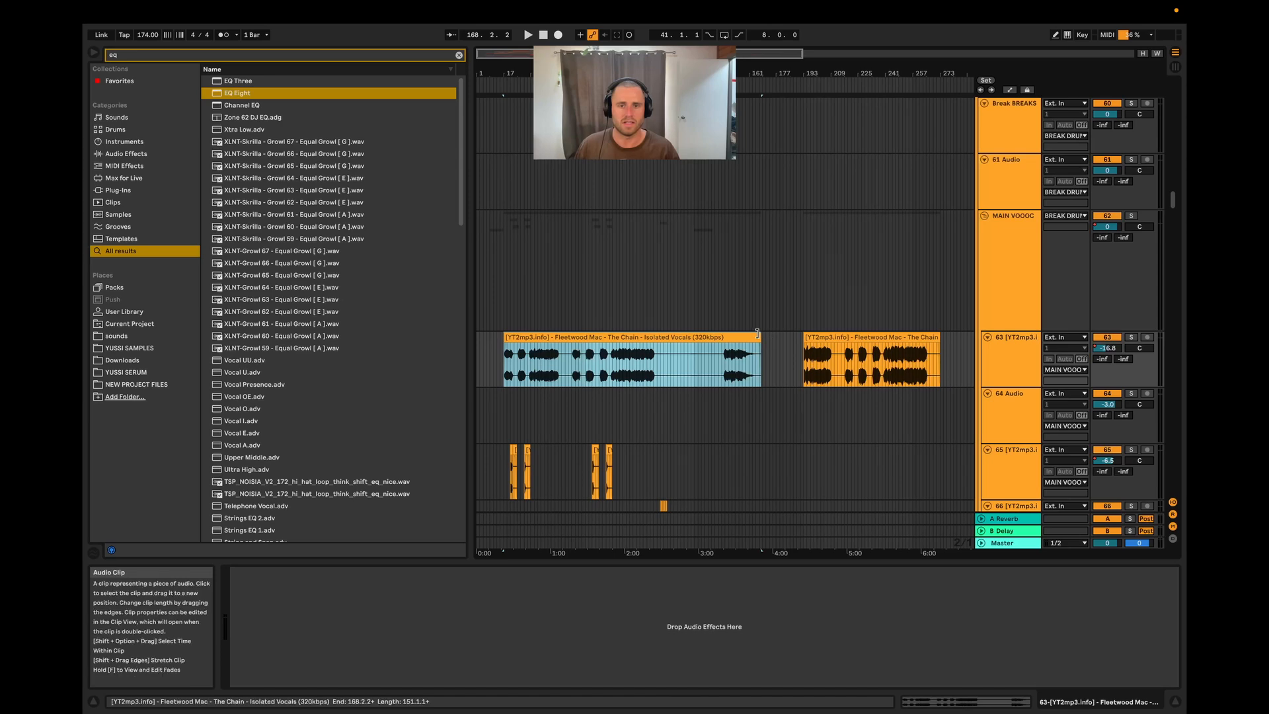
- Solo track 63 and audition the extended vocal clip from bars 19, 27 and 33
scroll(502, 374, "up", 5)
left_click(488, 378)
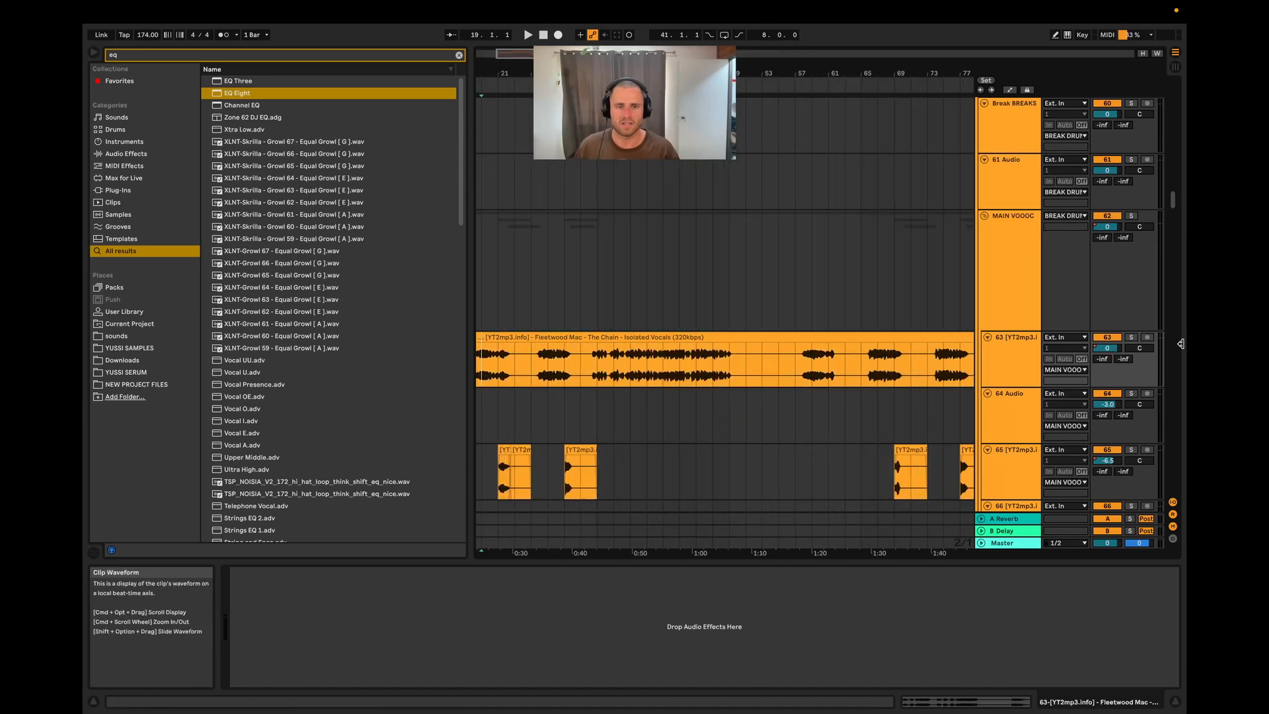
key("space")
scroll(496, 381, "up", 3)
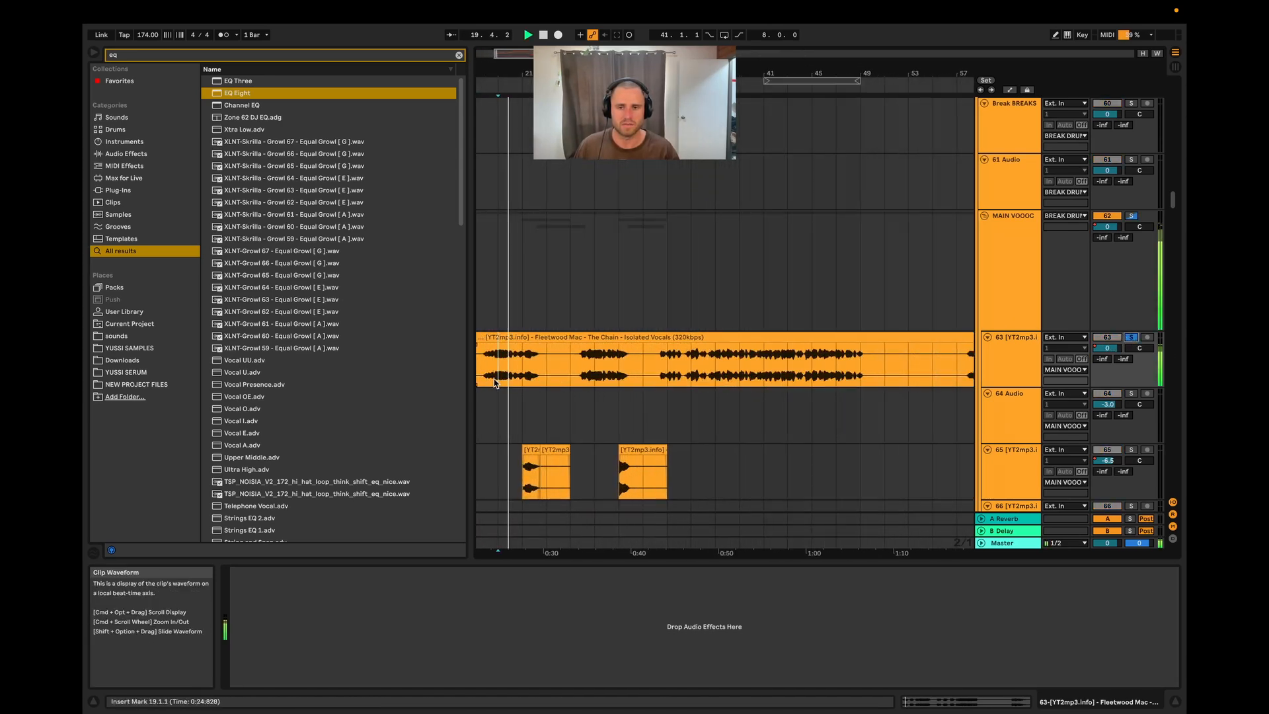
left_click(595, 377)
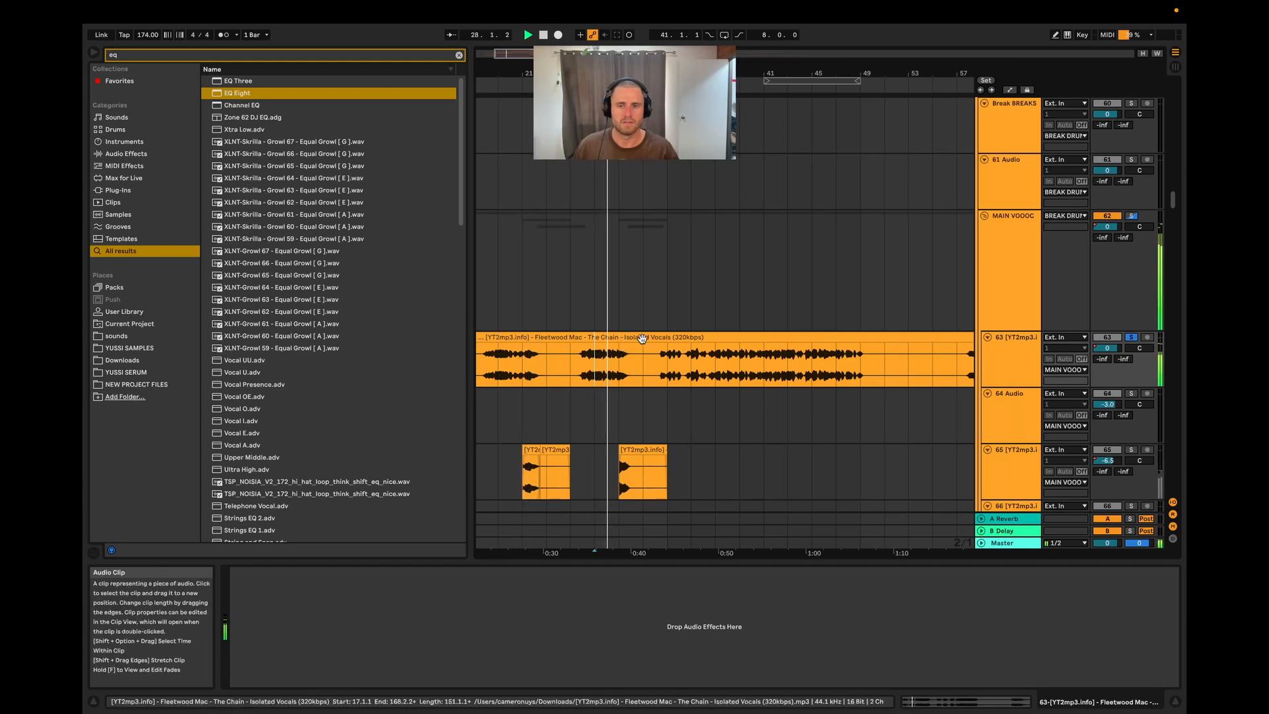
left_click(666, 372)
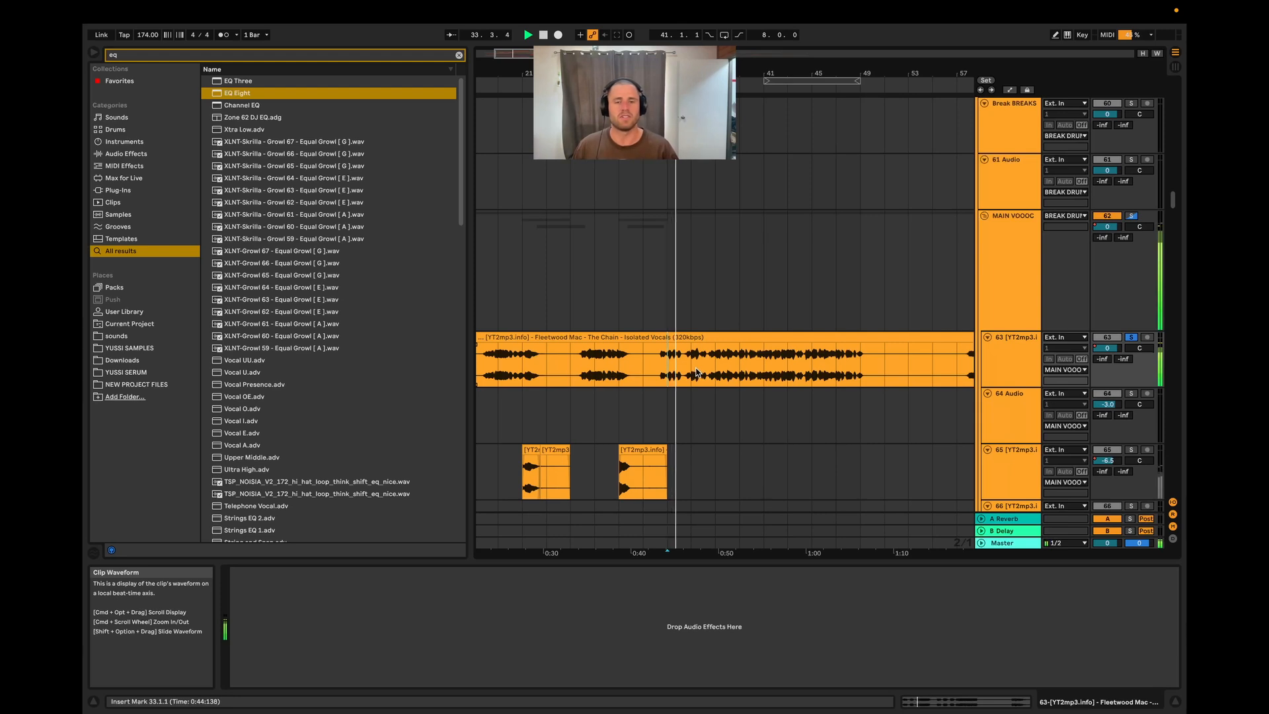
scroll(722, 340, "down", 2)
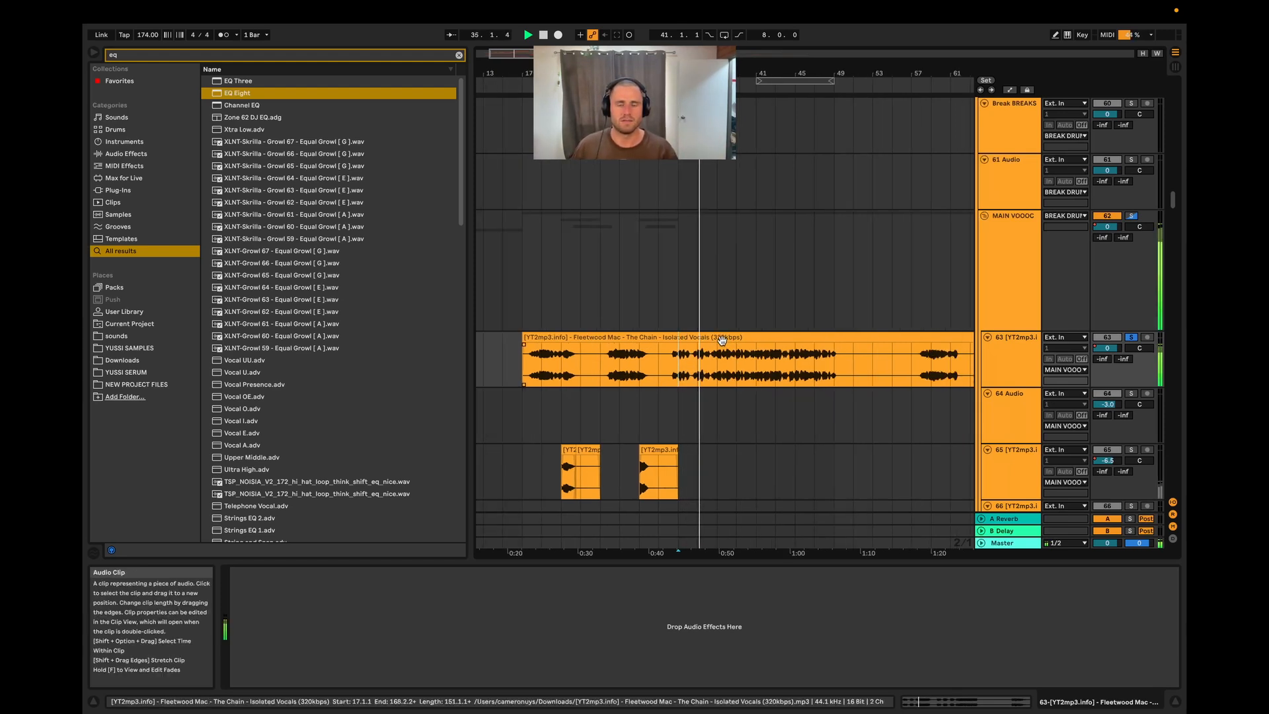
scroll(722, 341, "down", 1)
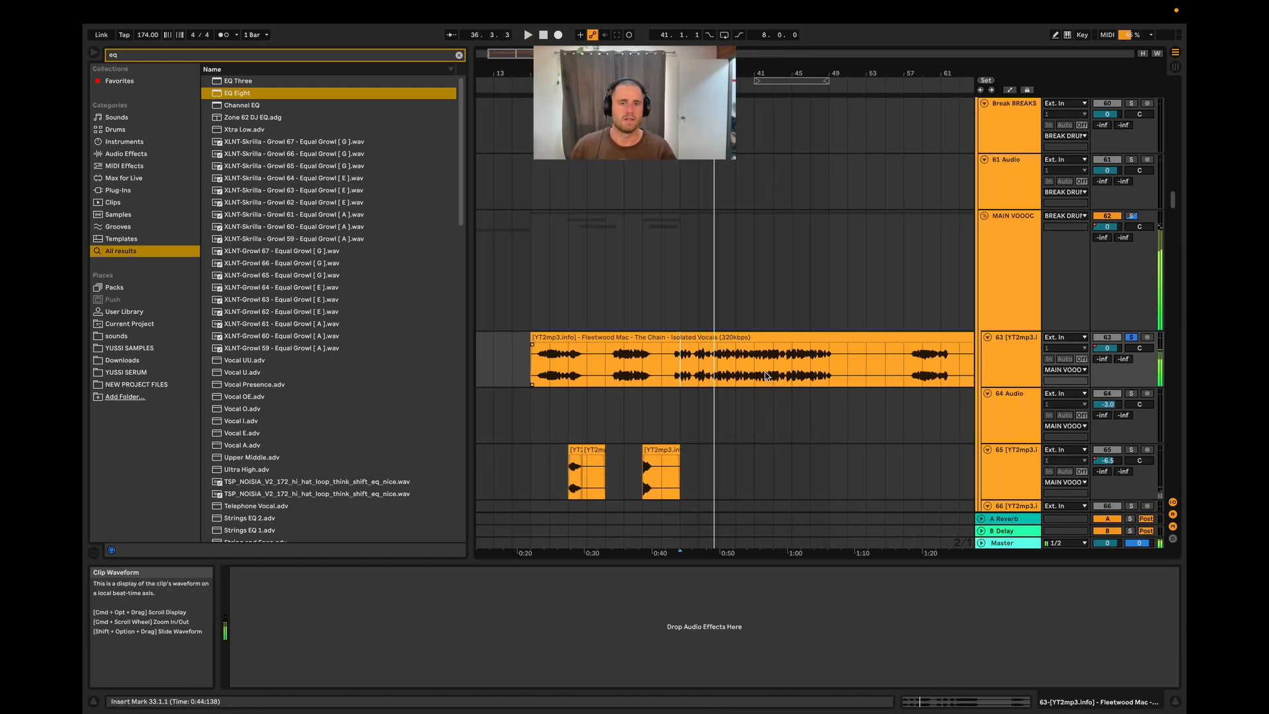
key("space")
- Audition further phrases of the soloed vocal on track 63 from bars 43, 59, 67 and 75
scroll(851, 398, "down", 2)
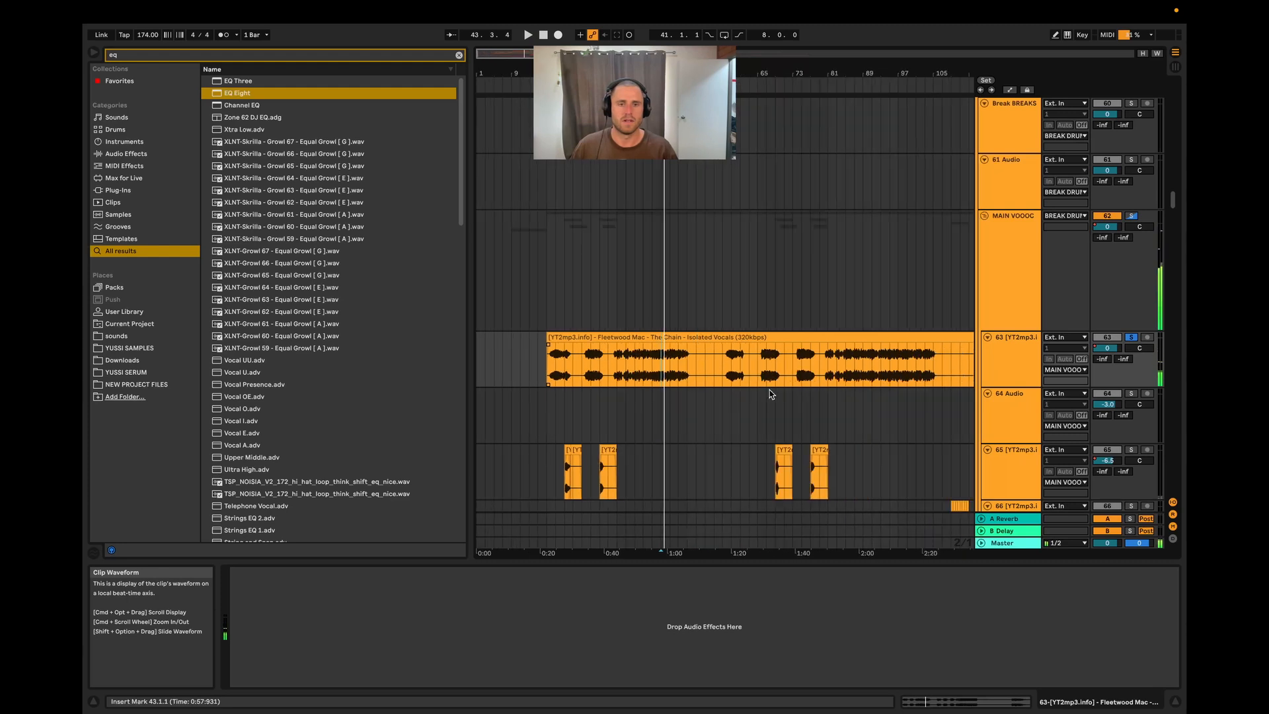
scroll(788, 394, "up", 1)
key("space")
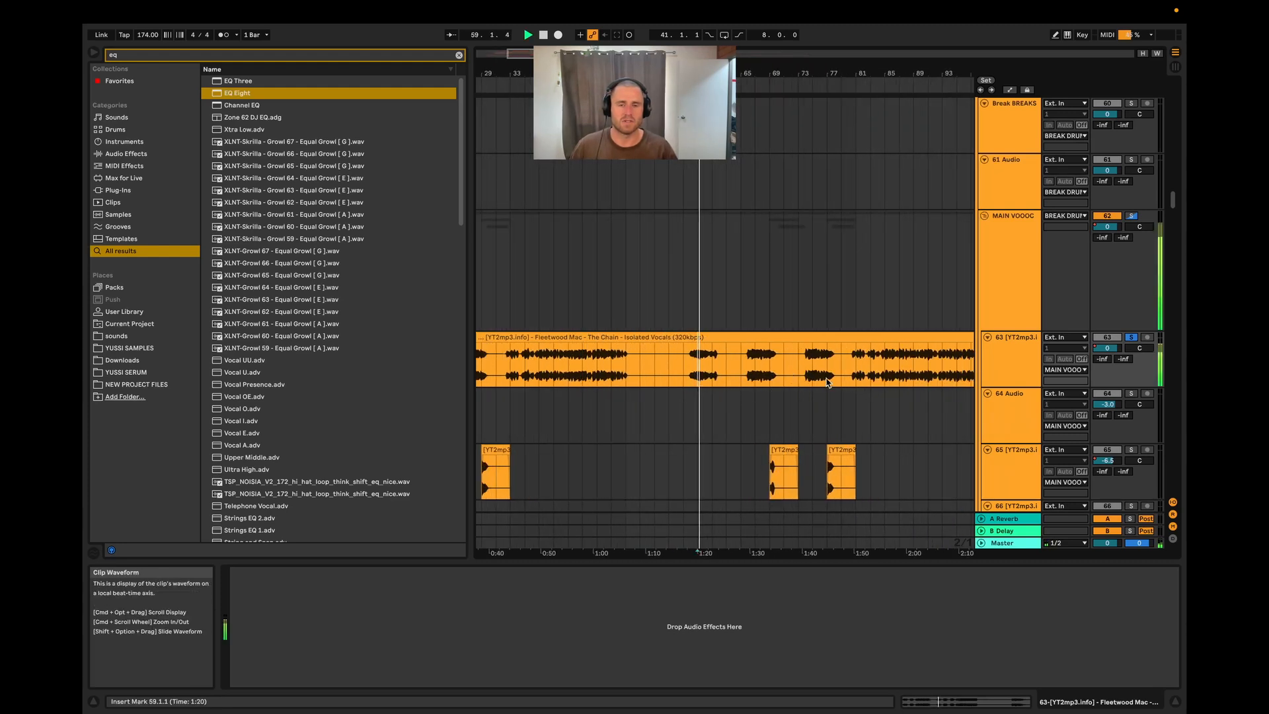
left_click(755, 375)
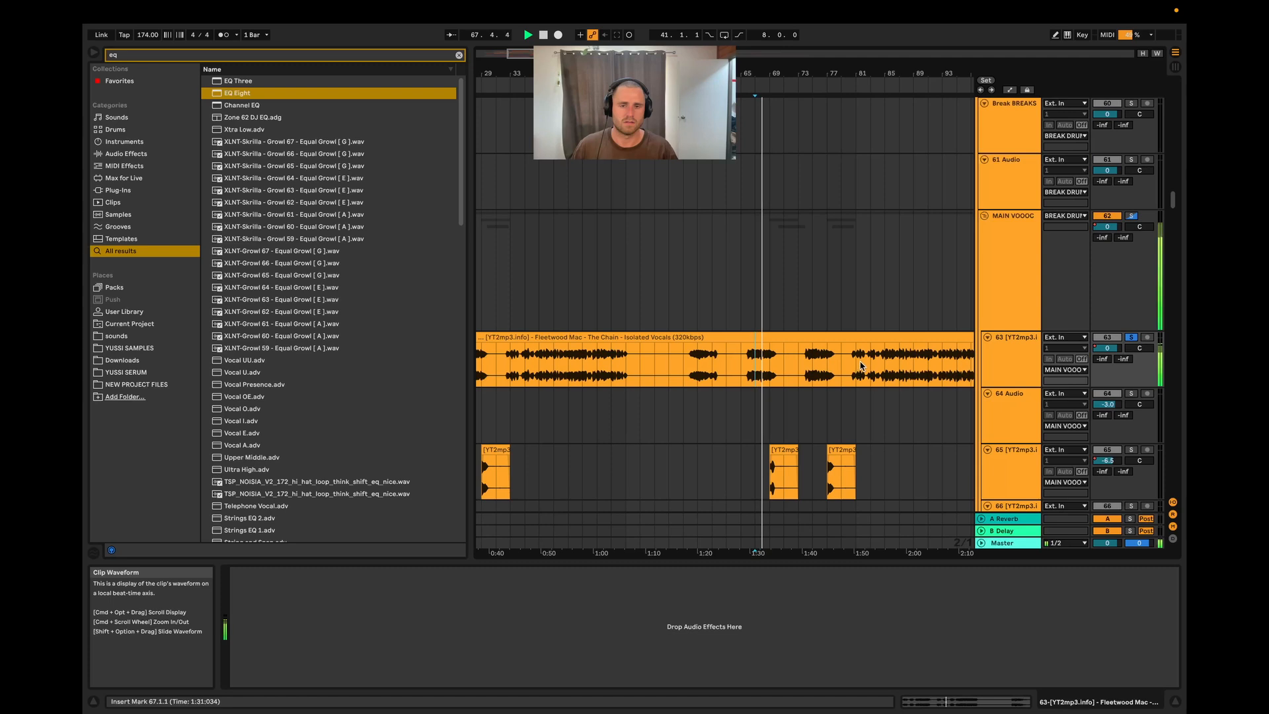
key("space")
left_click(813, 376)
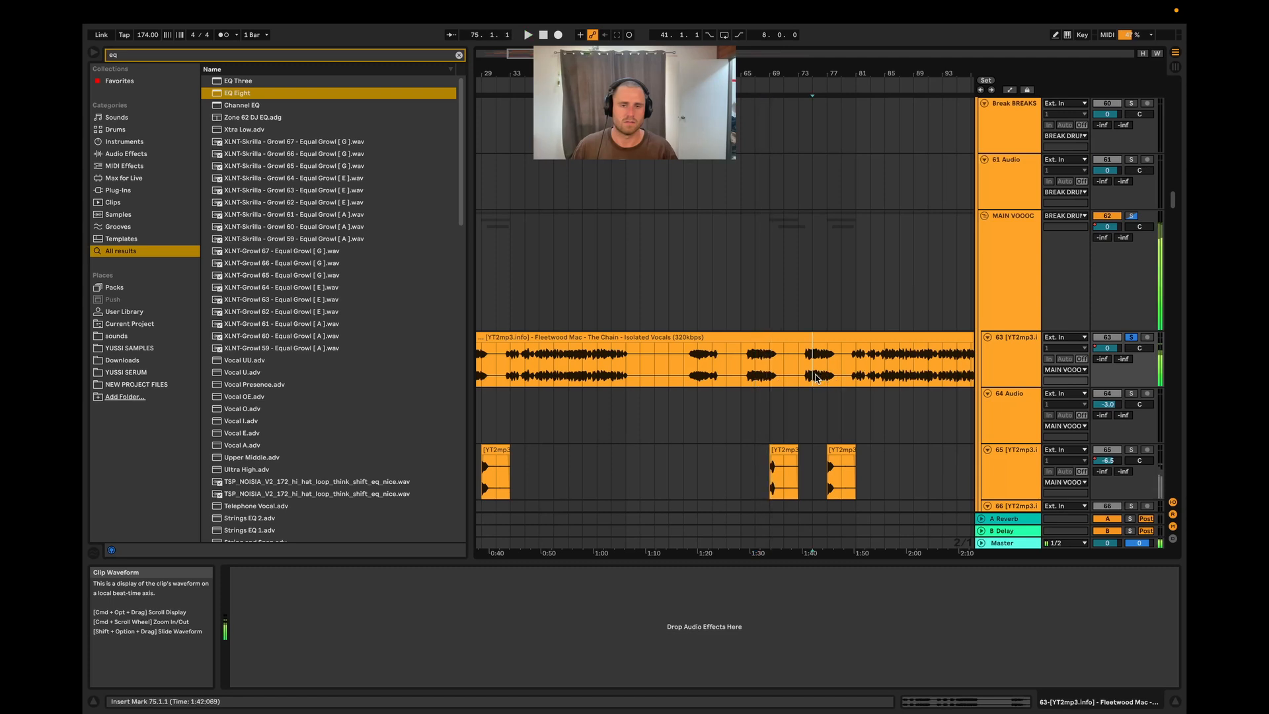
key("space")
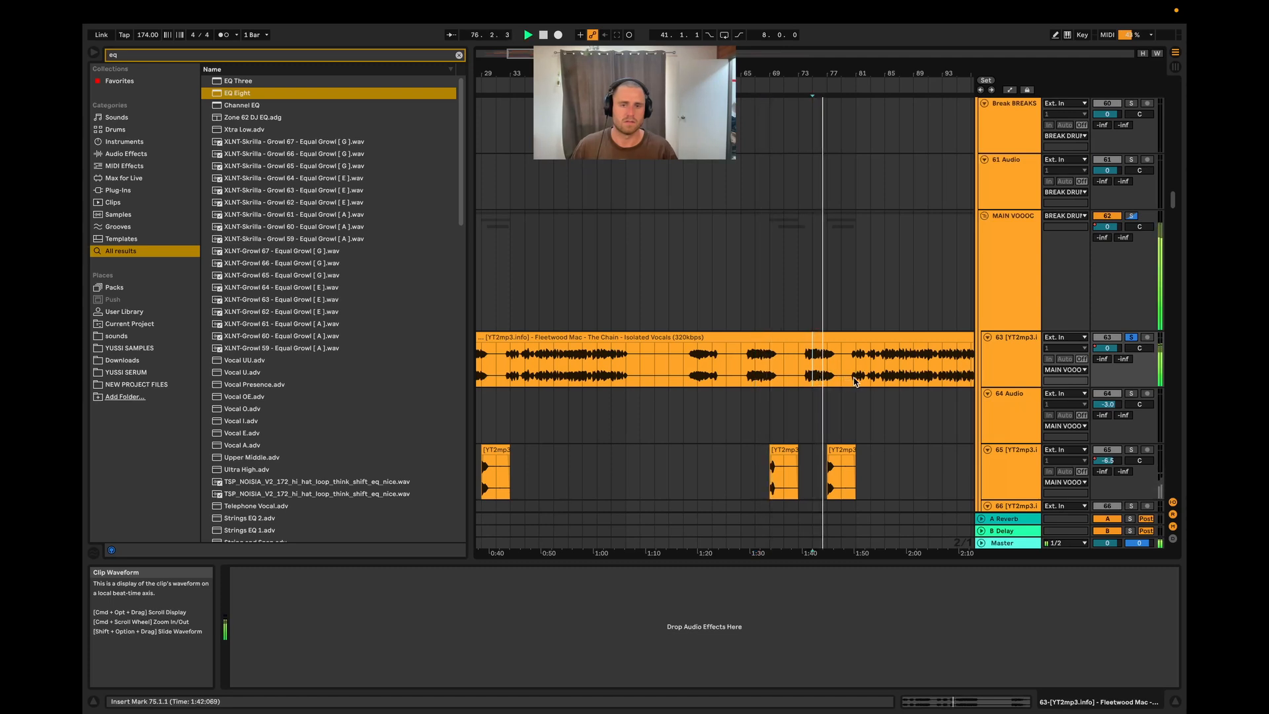
- Play the soloed vocal from bars 83 and 147, return to bars 19 and 27, and stop playback
scroll(759, 383, "down", 2)
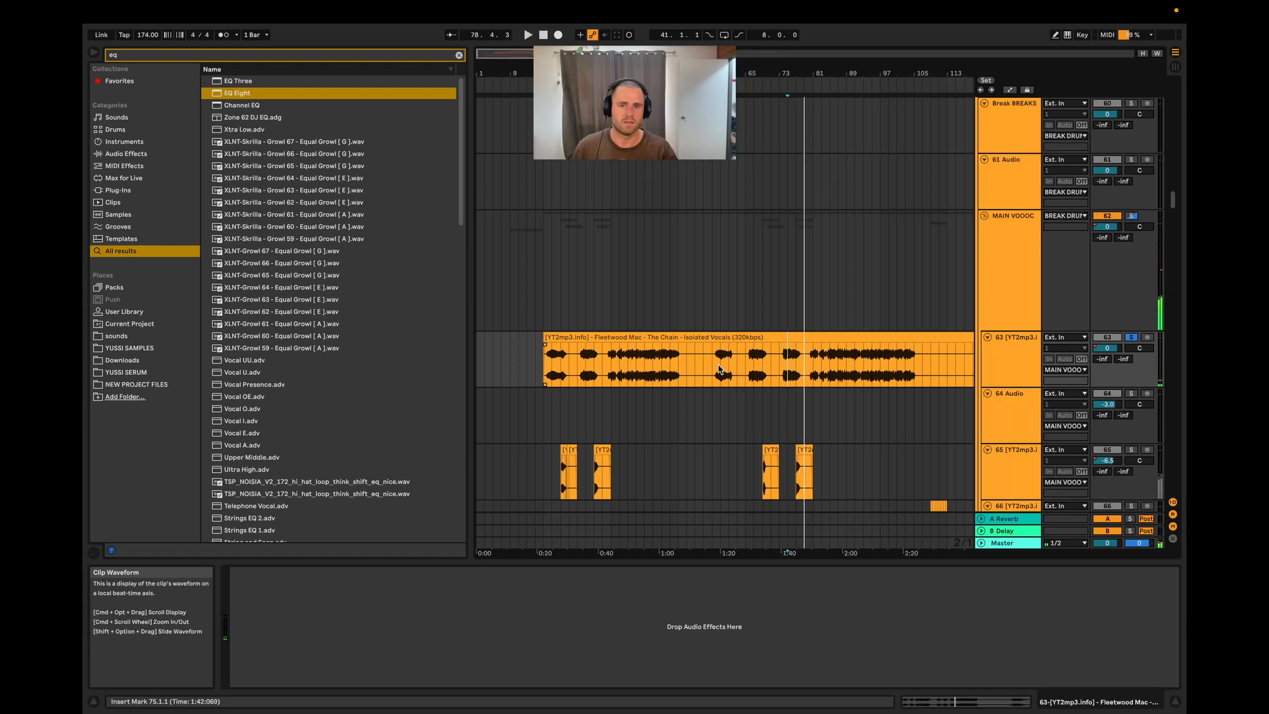
scroll(833, 372, "down", 2)
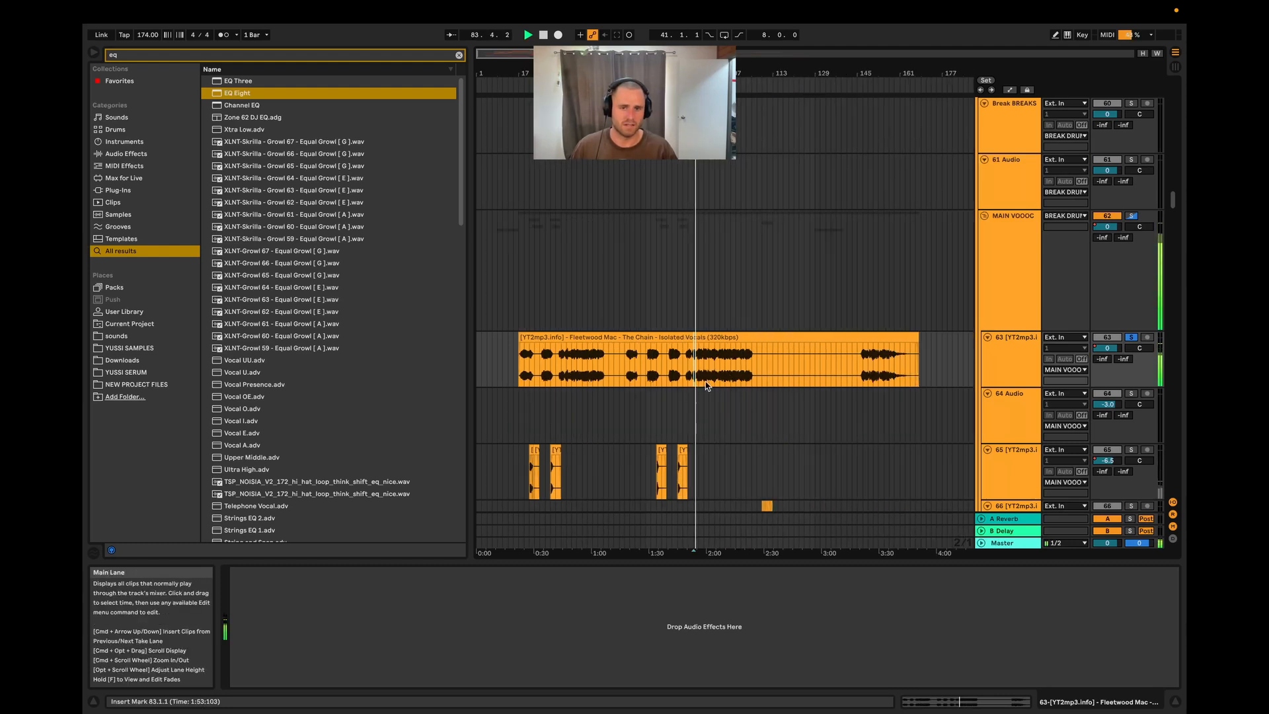
left_click(863, 374)
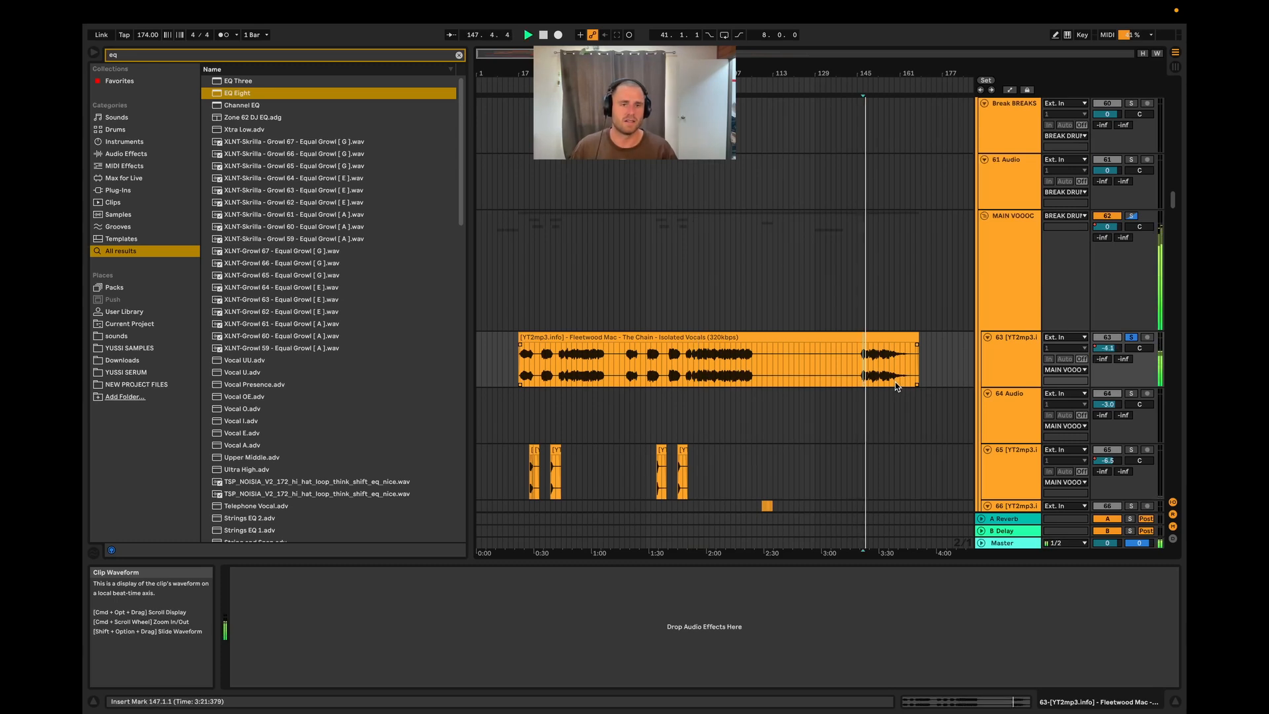
scroll(601, 403, "down", 3)
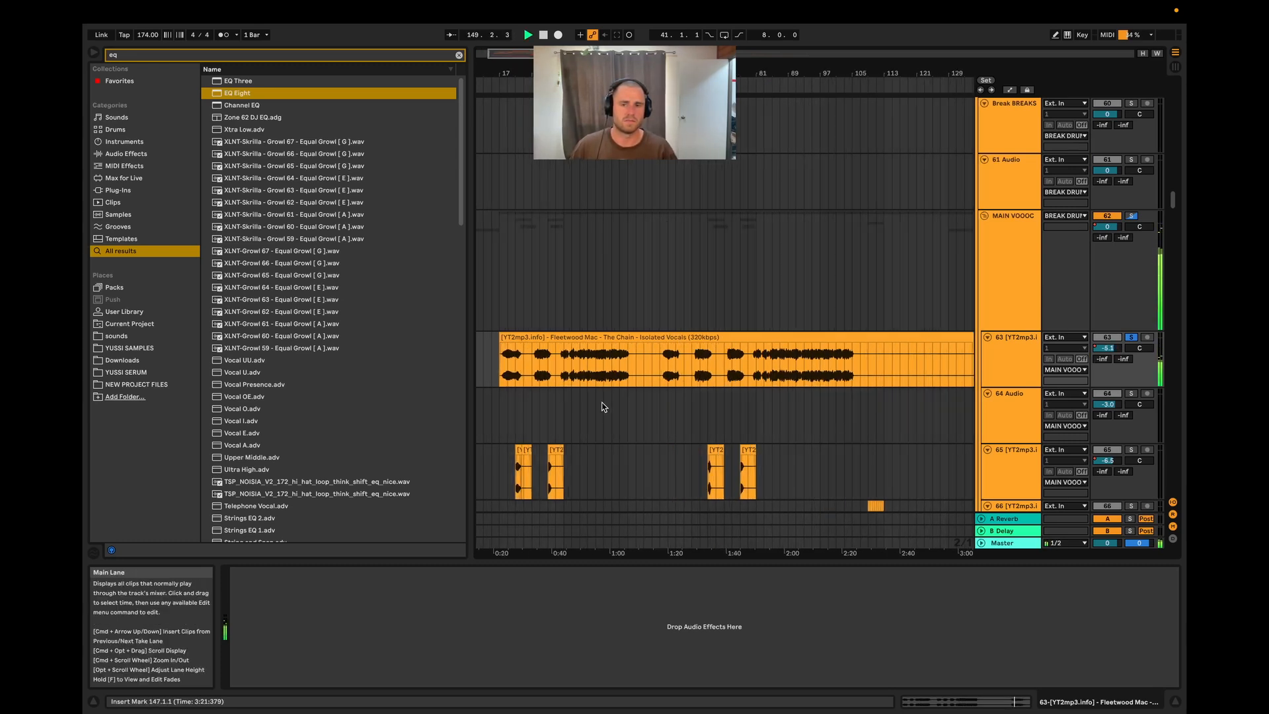
scroll(515, 411, "up", 5)
key("space")
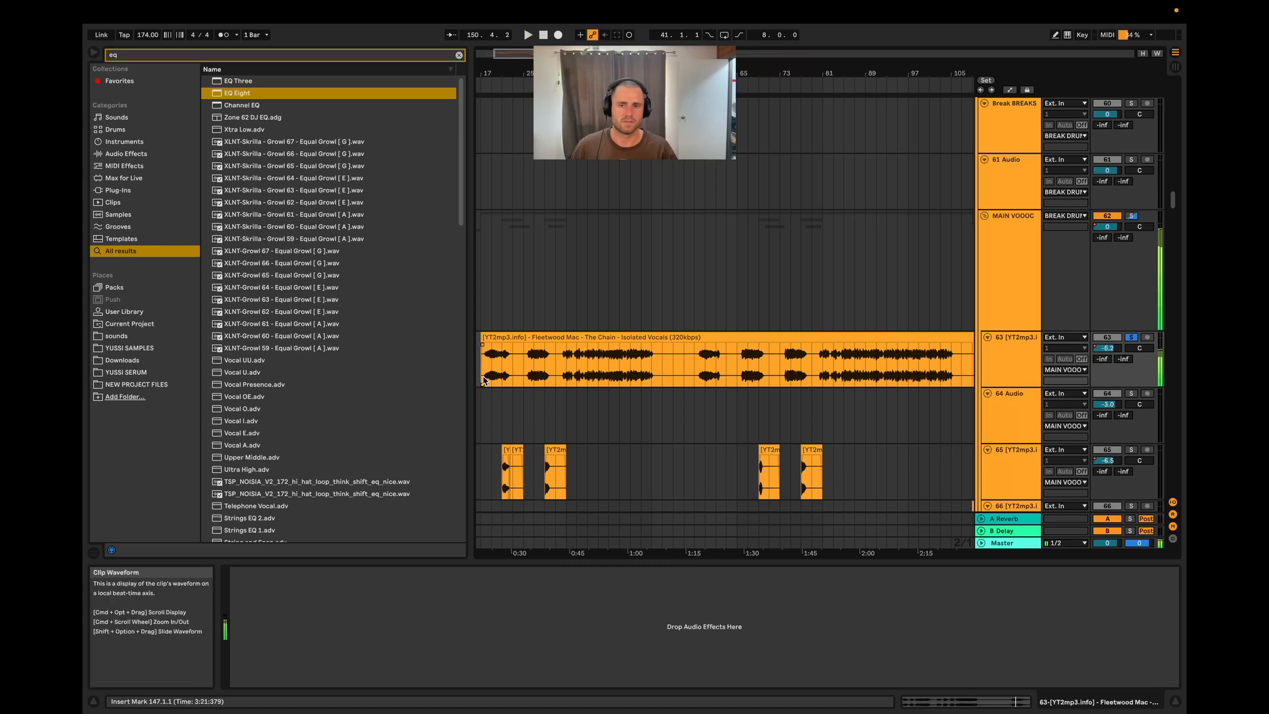
key("space")
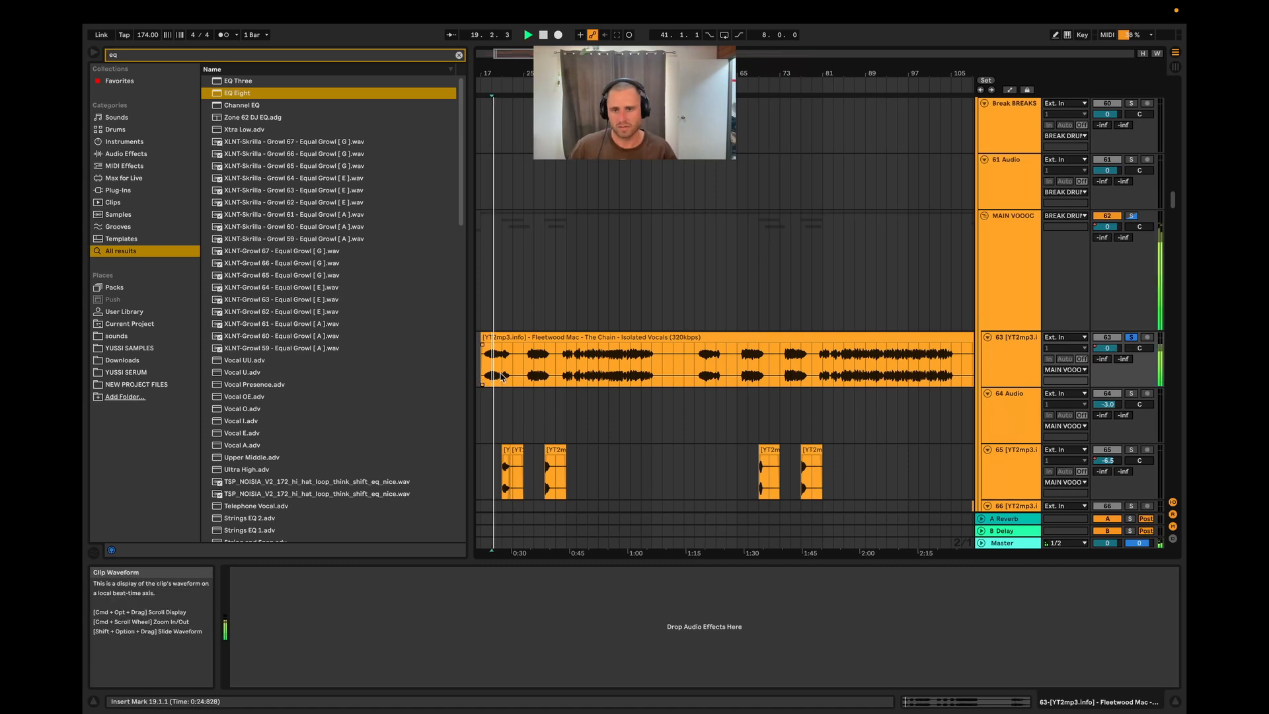
left_click(536, 370)
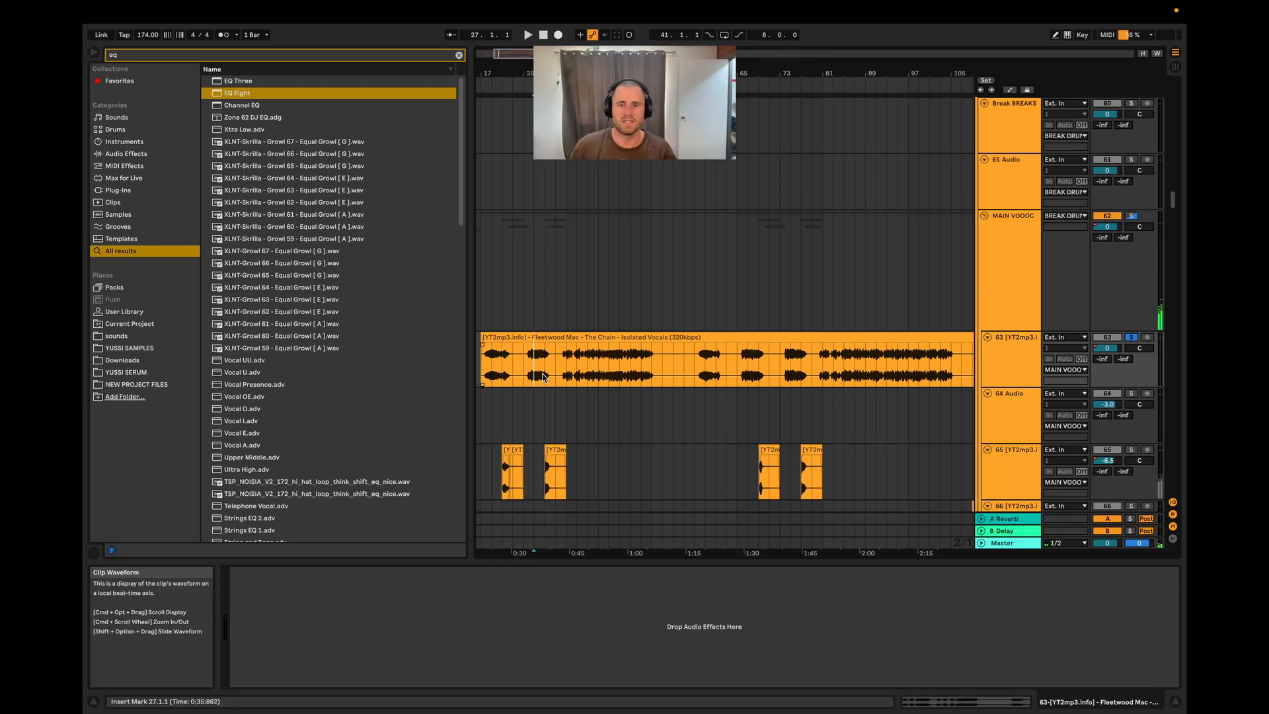
- Undo the extension of the first vocal clip on track 63
scroll(922, 367, "down", 5)
key("super+z")
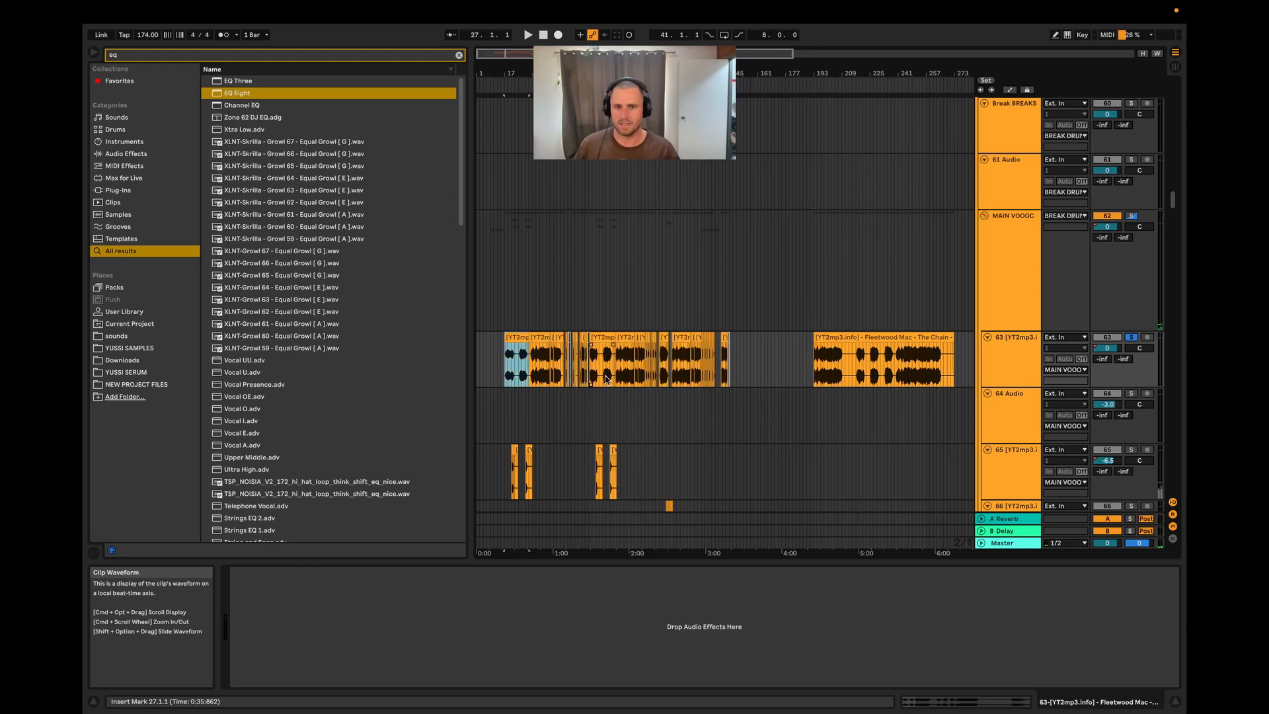
scroll(491, 380, "up", 8)
- Play the edited vocal from bar 19, unsolo track 63, and play the full mix from bar 27
left_click(605, 380)
key("space")
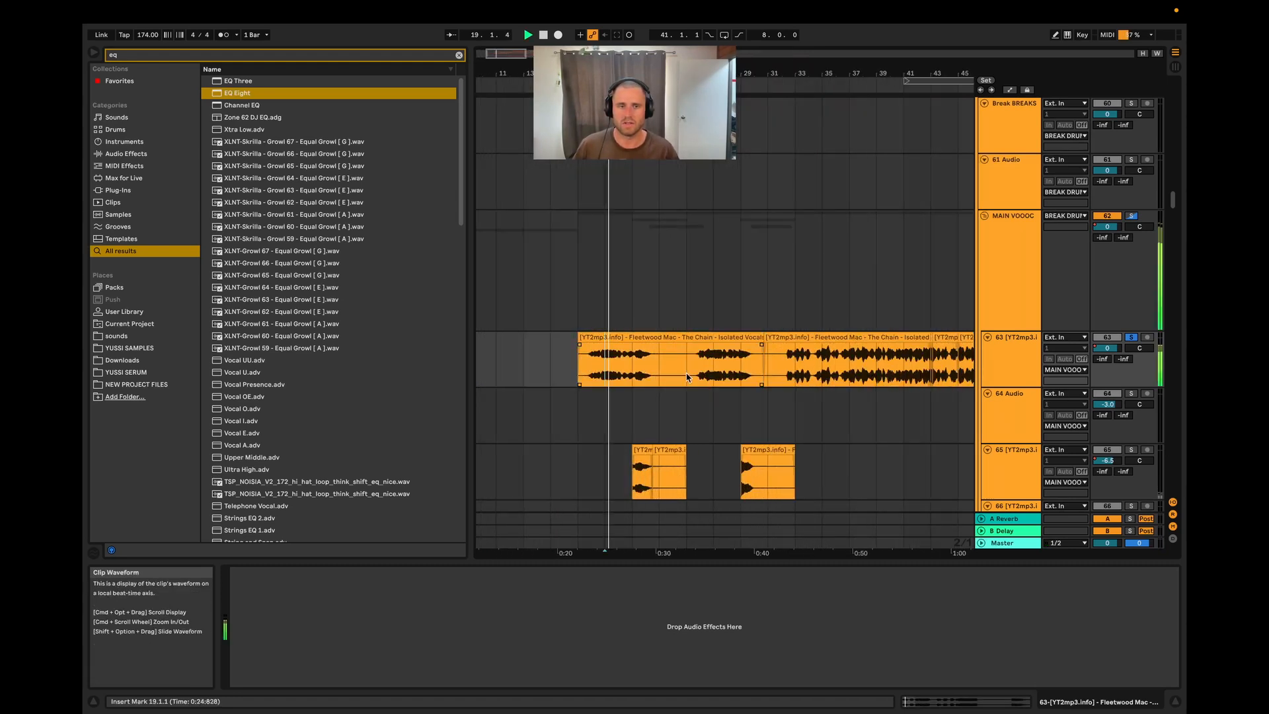
left_click(1131, 337)
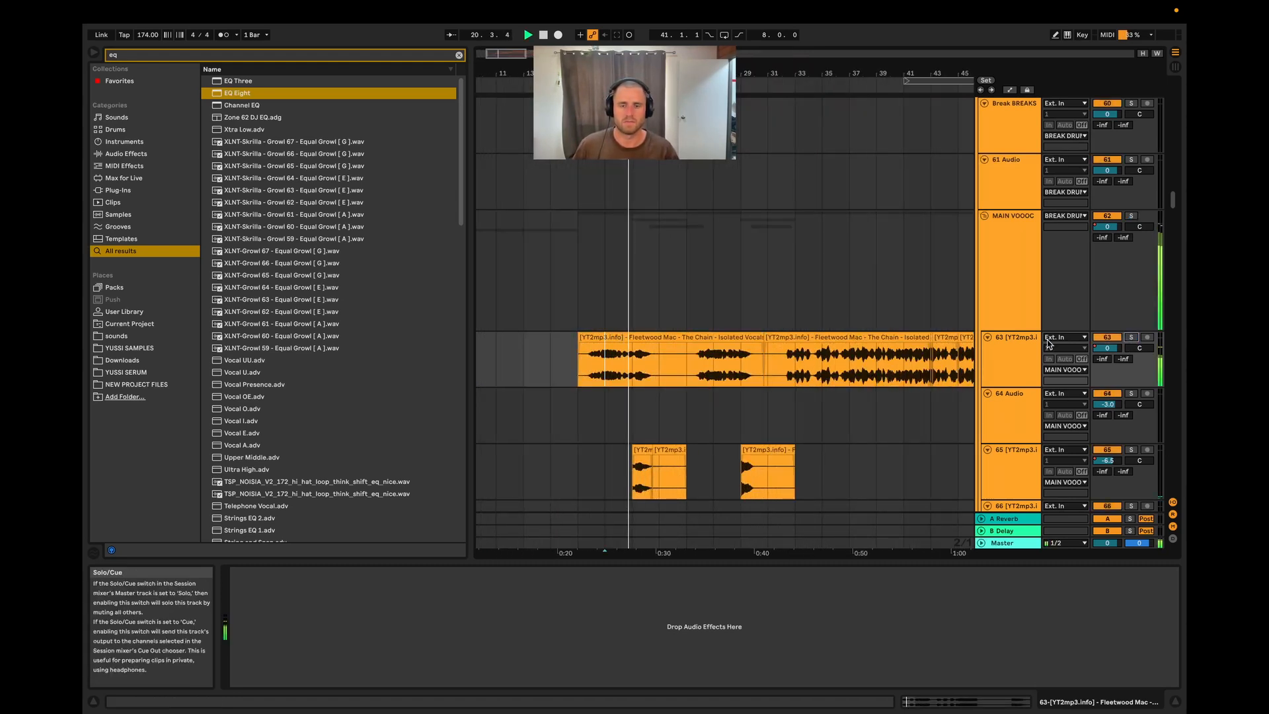
left_click(716, 380)
key("space")
key("space")
scroll(586, 387, "down", 6)
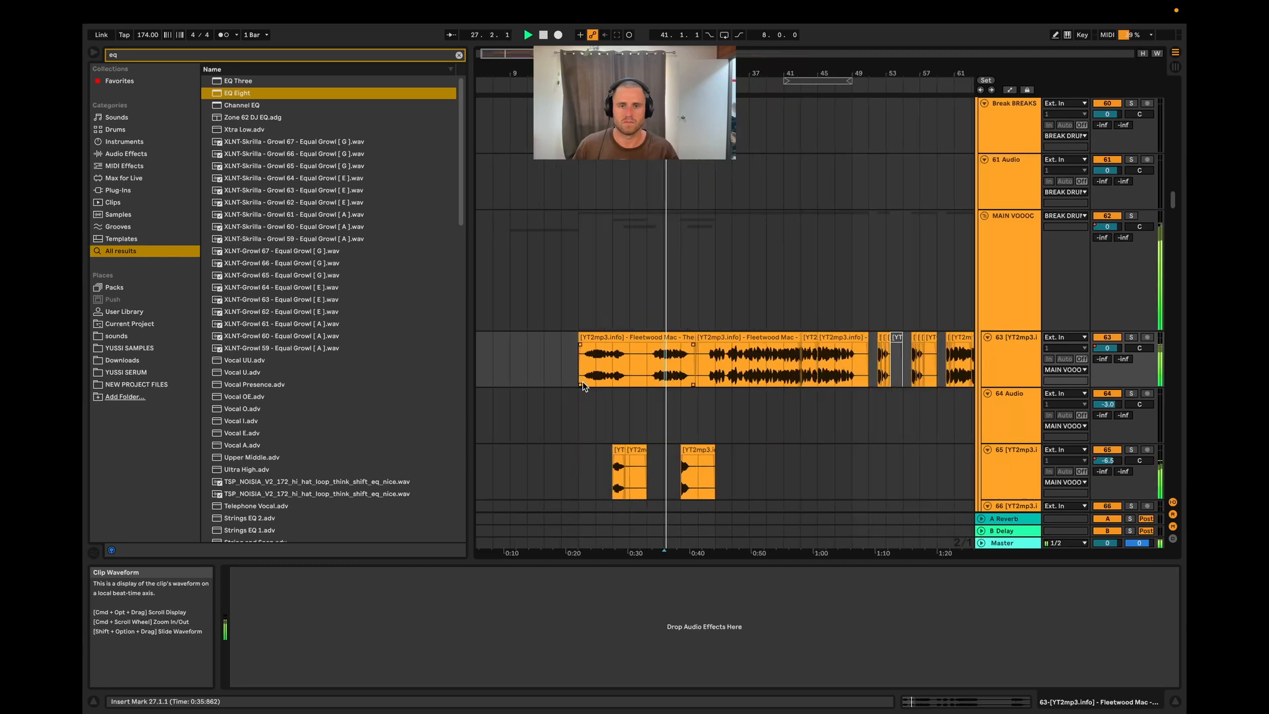
- Survey the vocal clips on track 63 during playback and play the full mix from bar 33
scroll(838, 390, "up", 3)
scroll(718, 382, "up", 3)
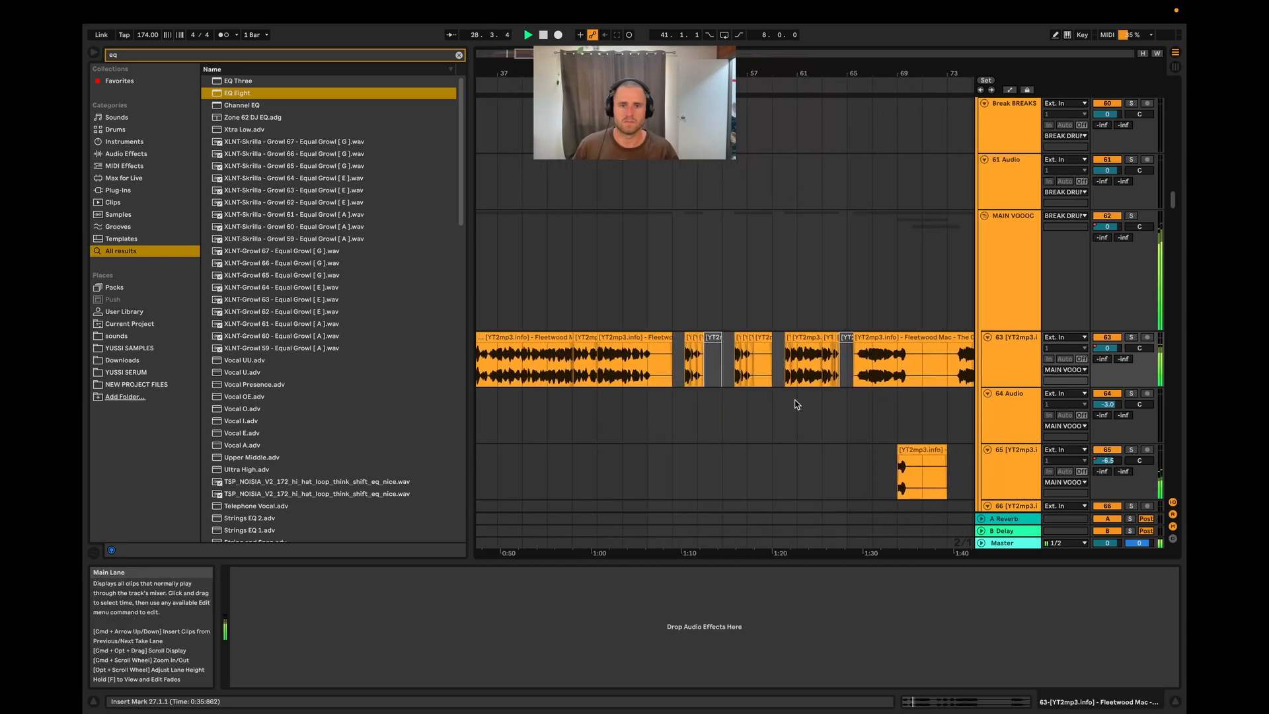
scroll(794, 399, "down", 5)
scroll(790, 395, "down", 2)
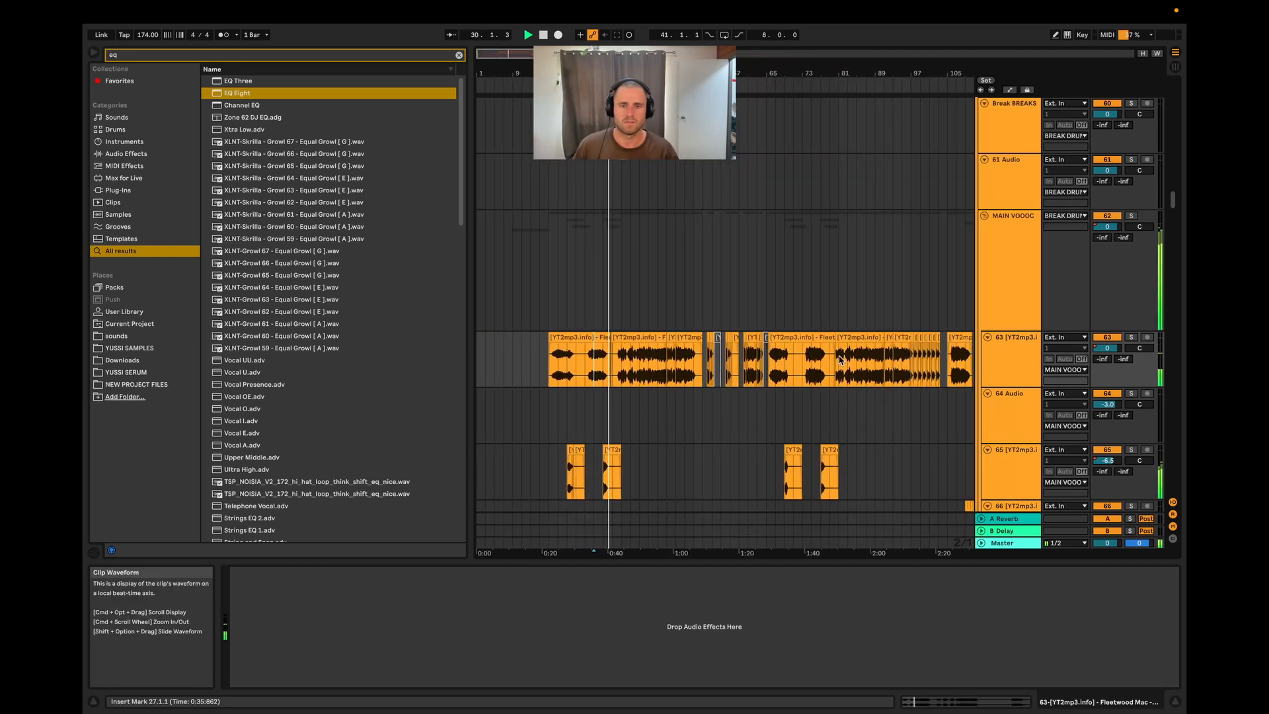
scroll(568, 380, "up", 3)
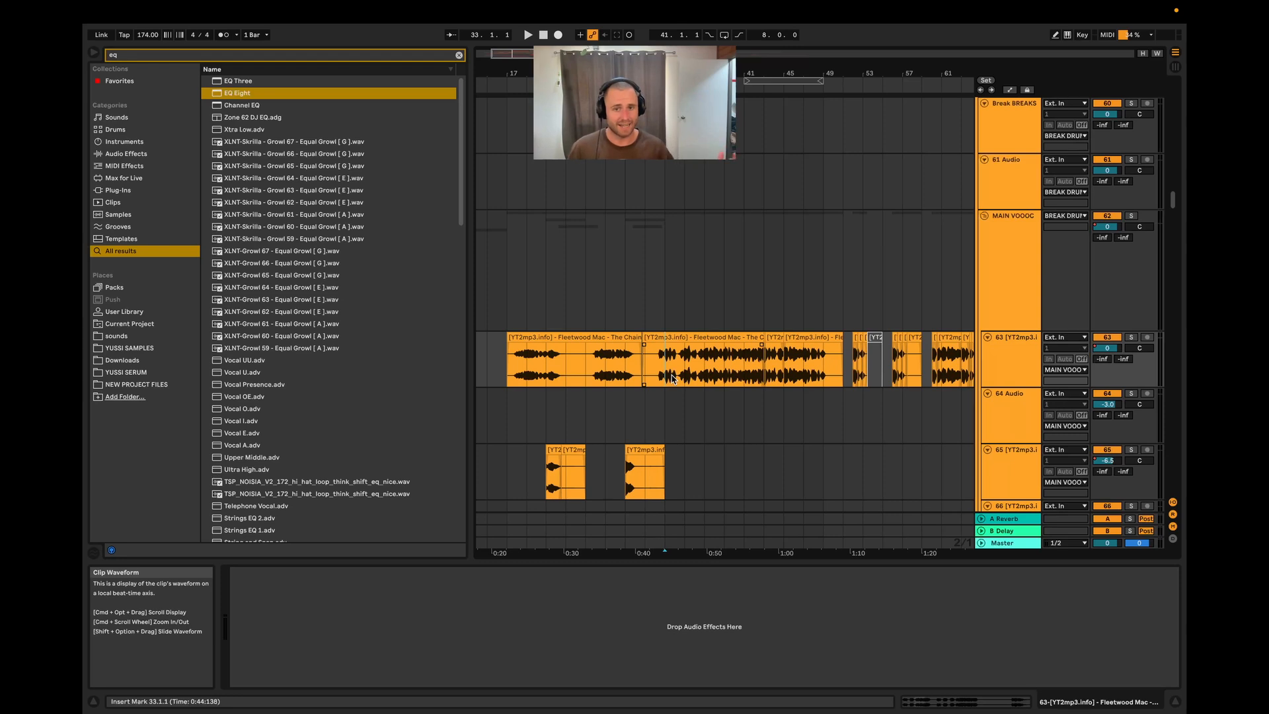
key("space")
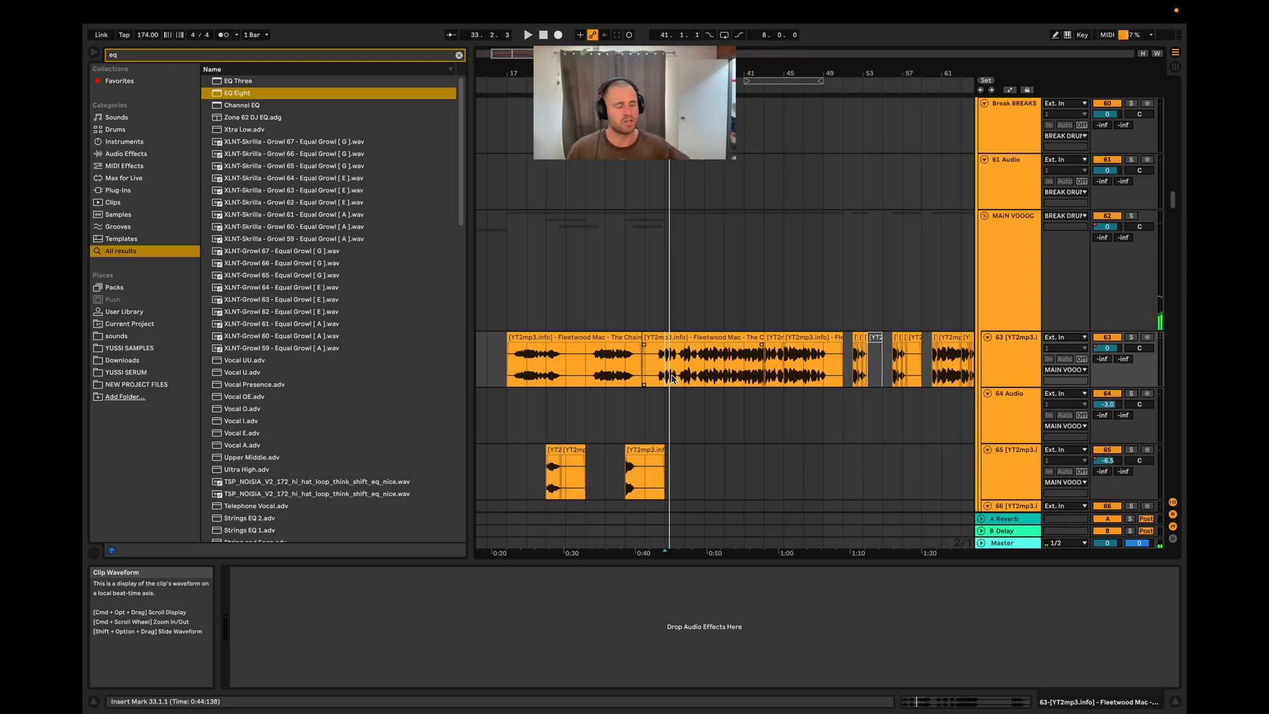
scroll(686, 316, "up", 2)
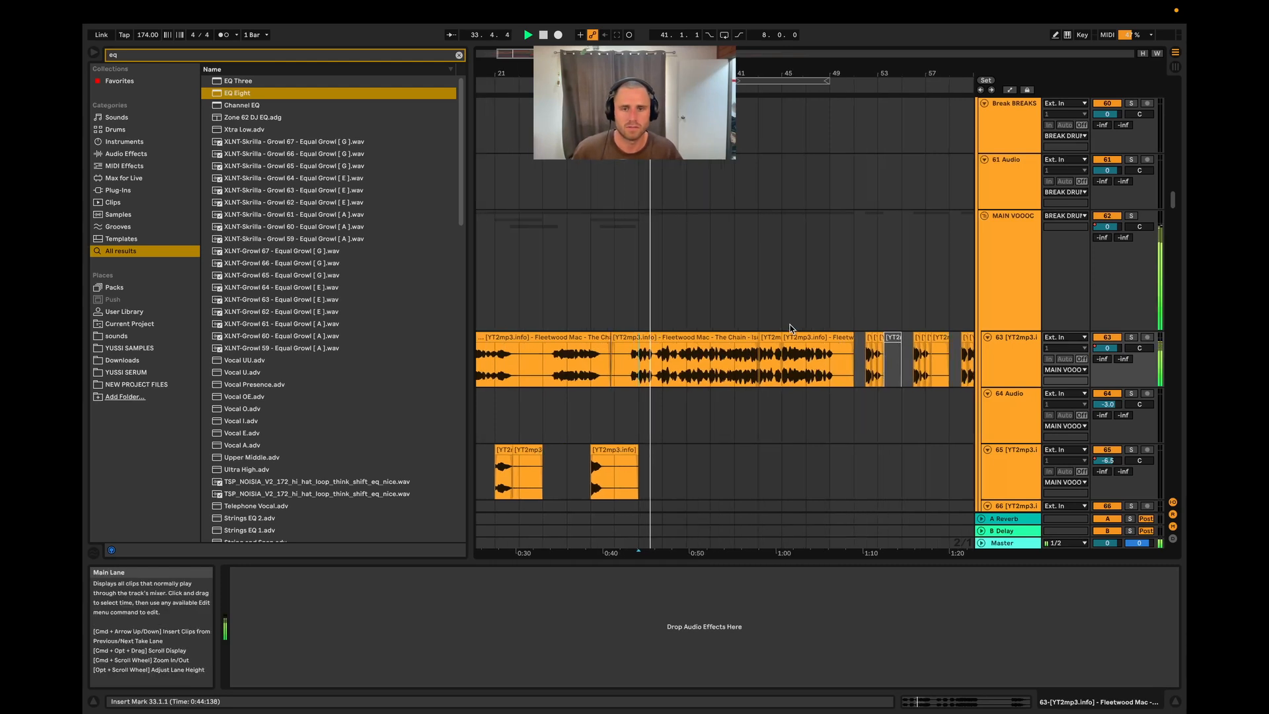
- Play the full mix from bar 43, follow the vocal phrase on track 63, and audition the chopped vocals from bar 52
left_click(757, 338)
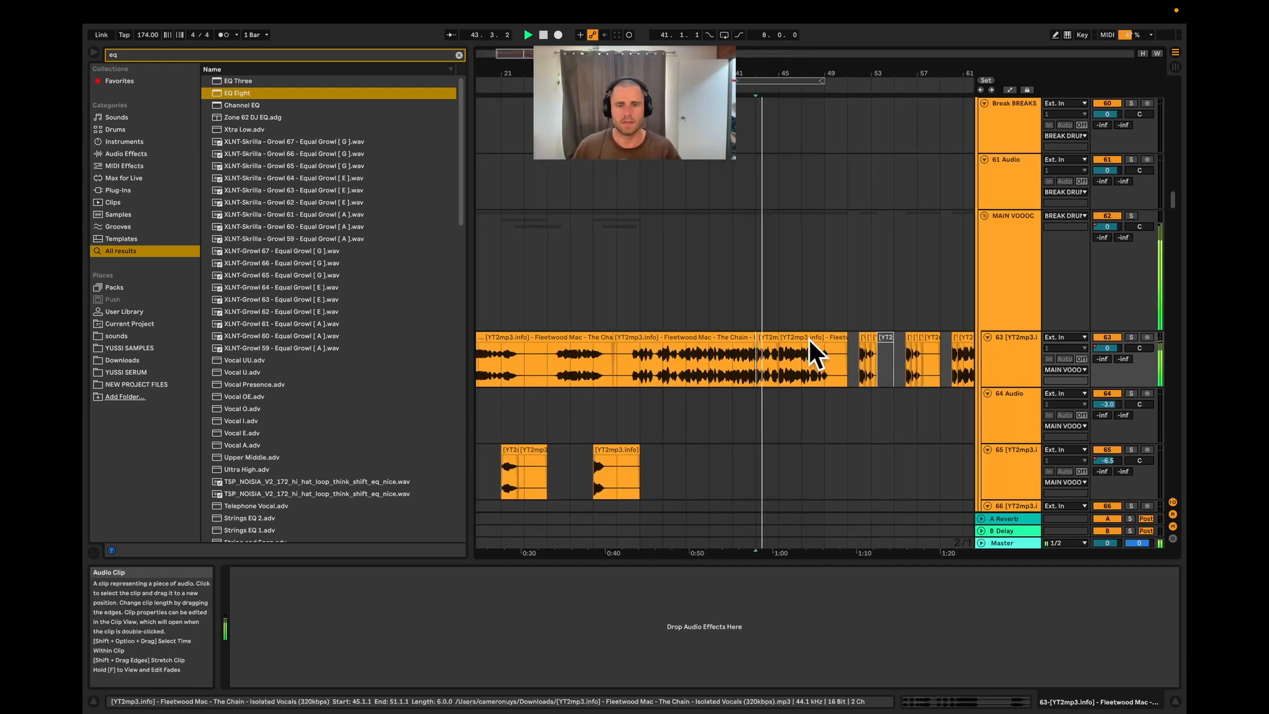
scroll(826, 334, "up", 2)
scroll(780, 298, "down", 1)
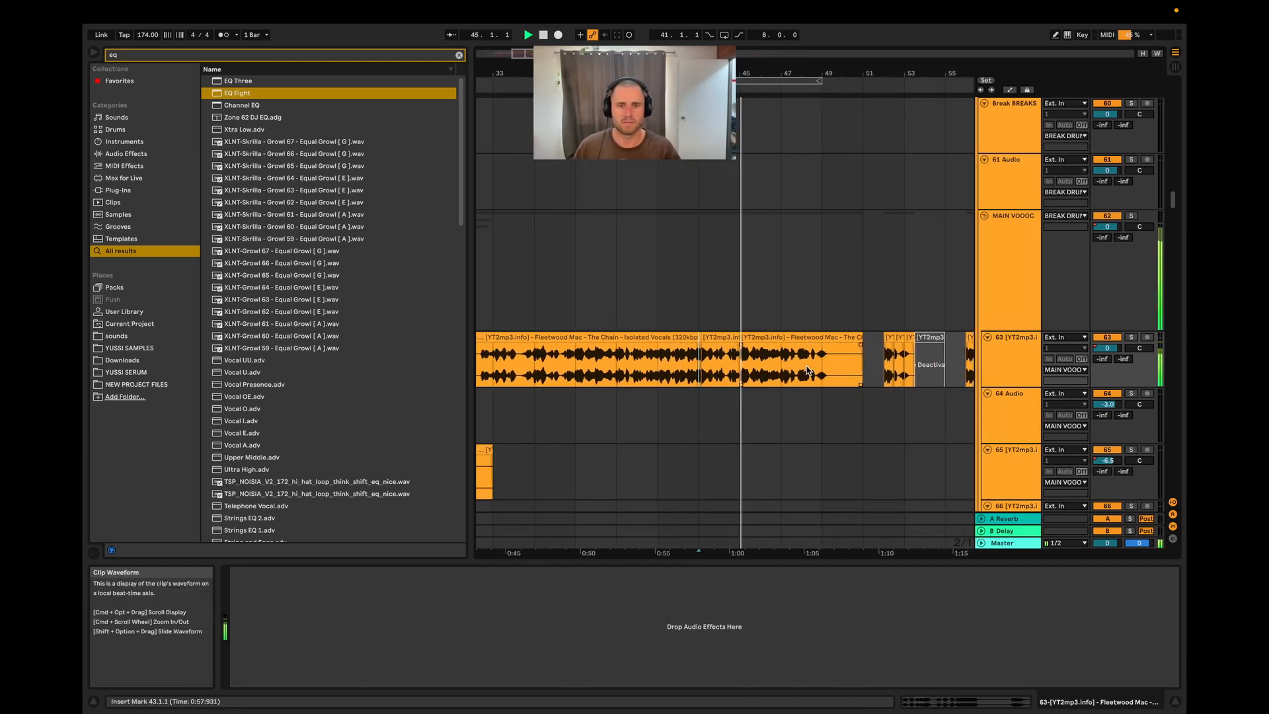
scroll(821, 377, "up", 3)
scroll(850, 395, "up", 2)
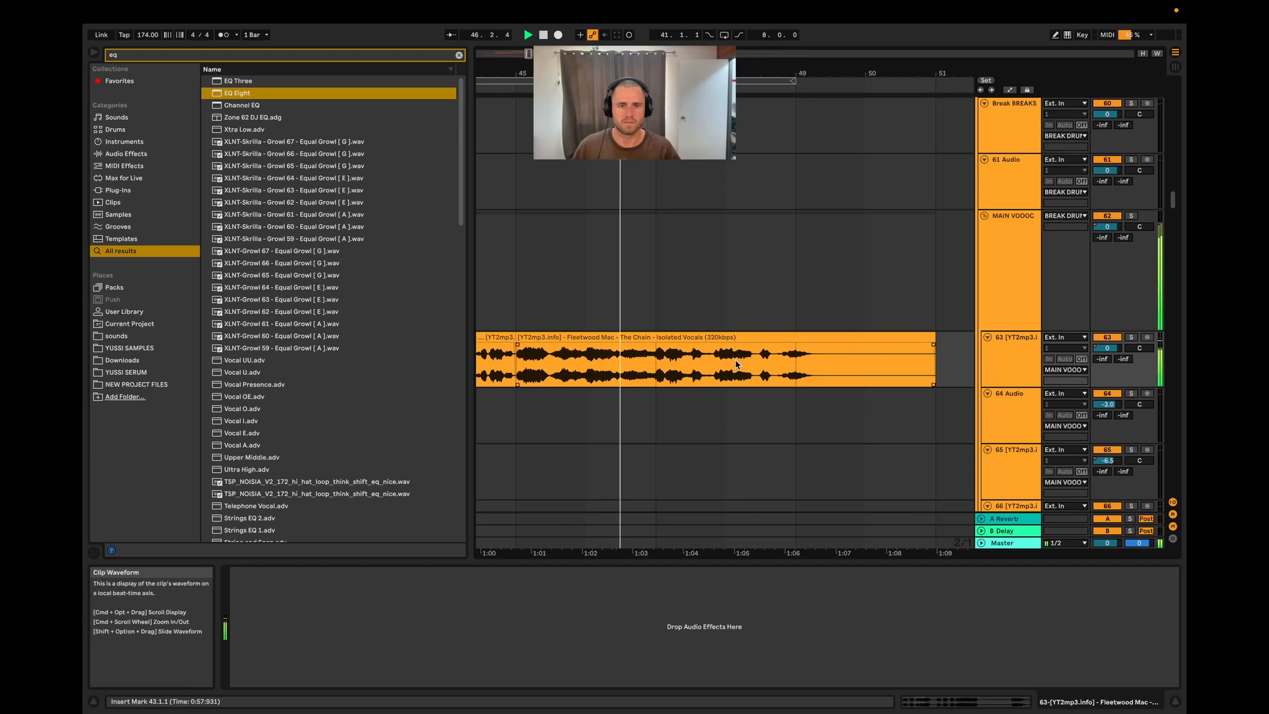
scroll(864, 380, "up", 2)
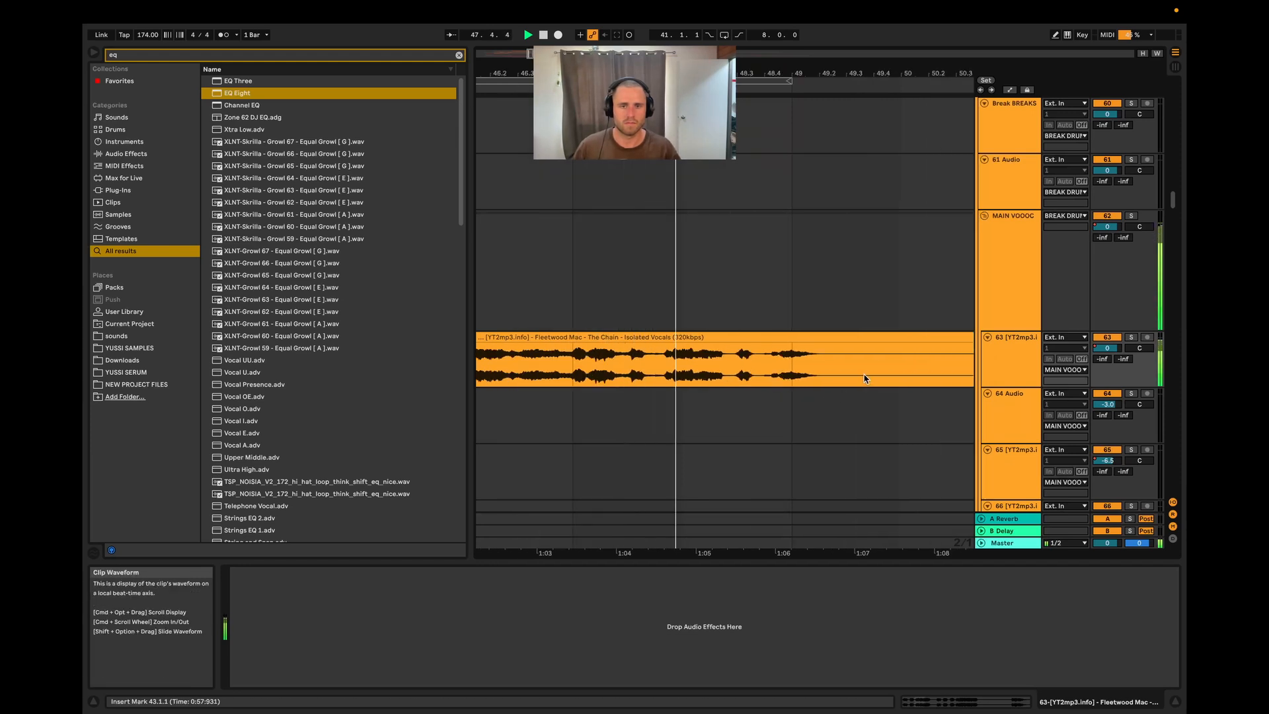
scroll(864, 379, "down", 2)
scroll(801, 344, "down", 2)
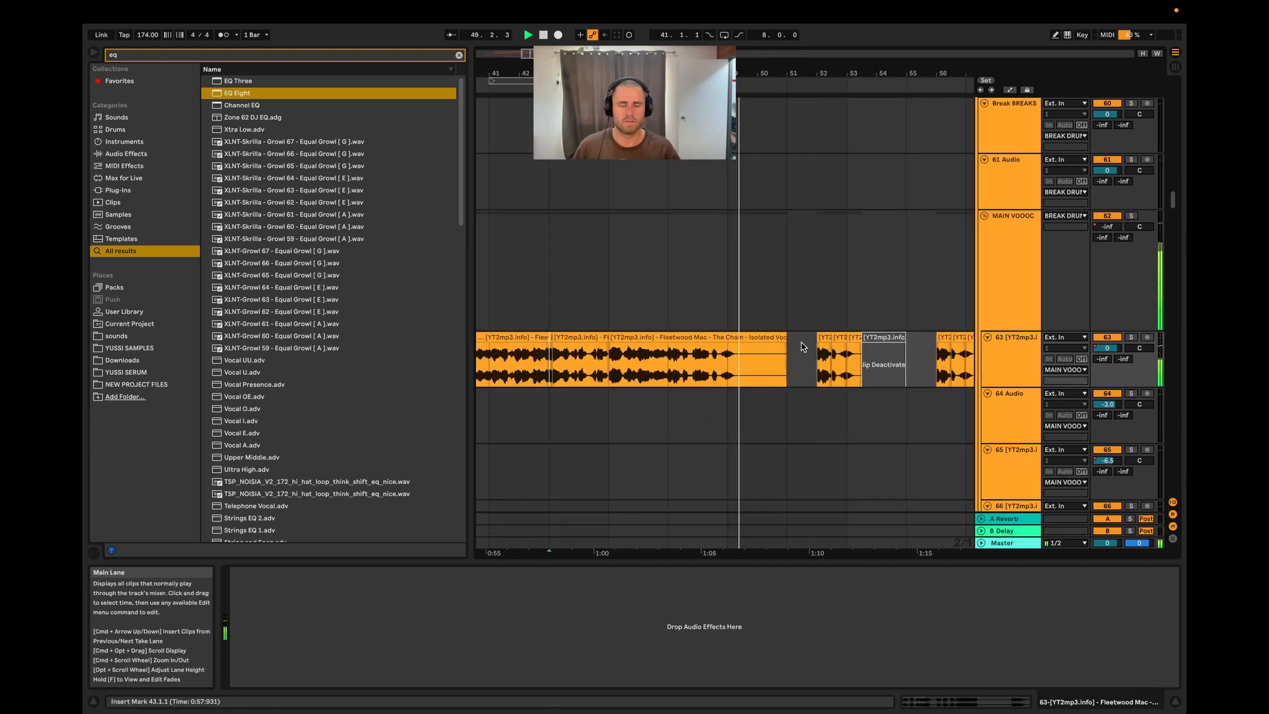
scroll(786, 347, "down", 3)
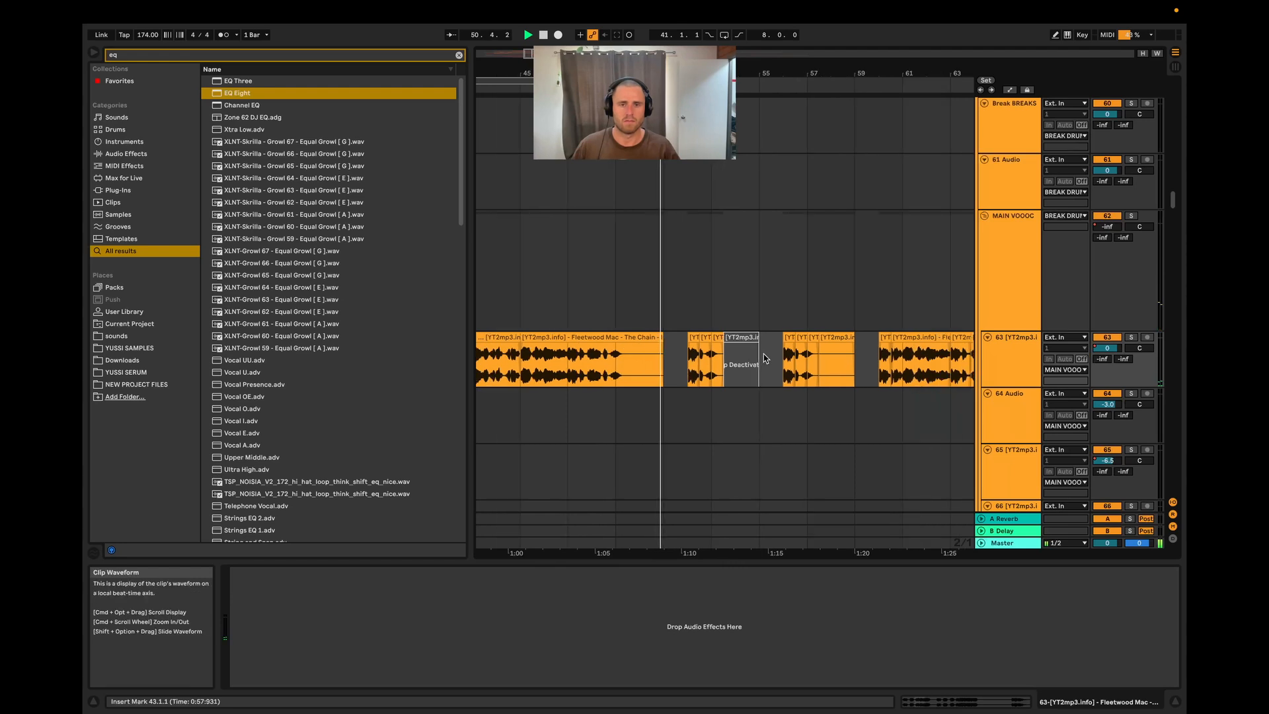
scroll(753, 376, "up", 2)
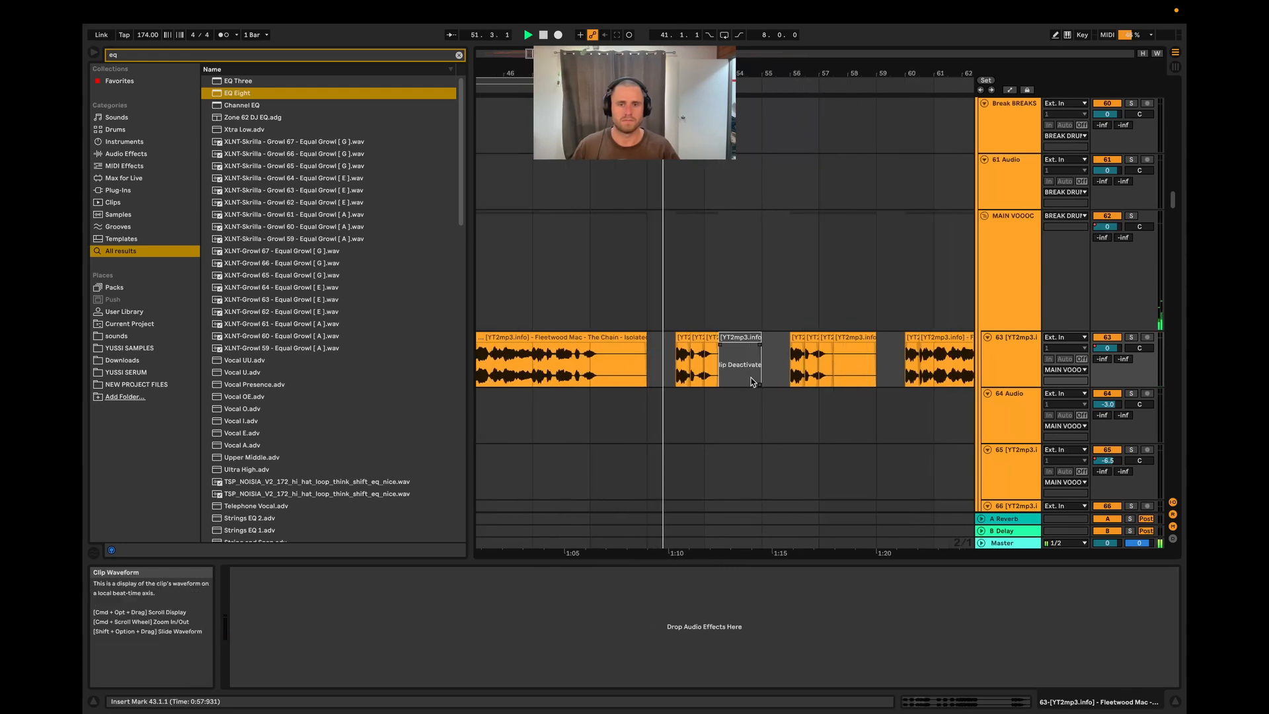
left_click(679, 370)
key("space")
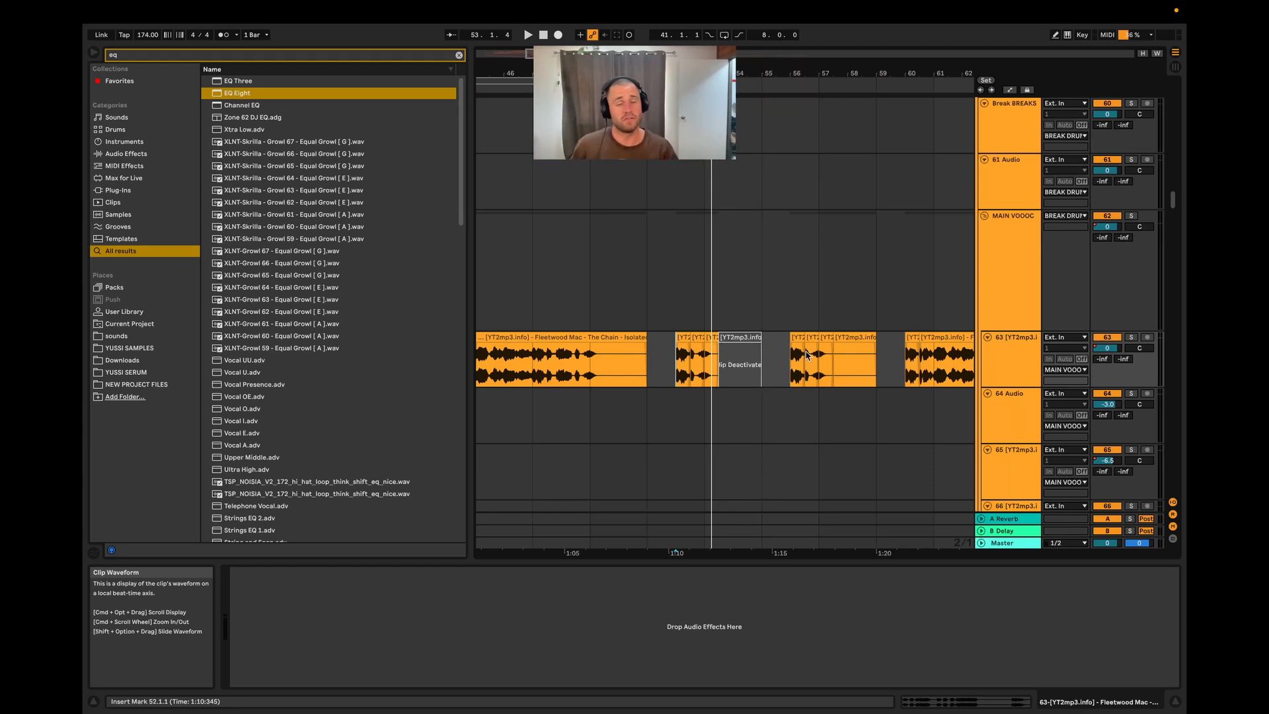
- Try clearing the vocal clips on track 63 between bars 49 and 80
scroll(793, 335, "down", 10)
left_click_drag(675, 360, 838, 365)
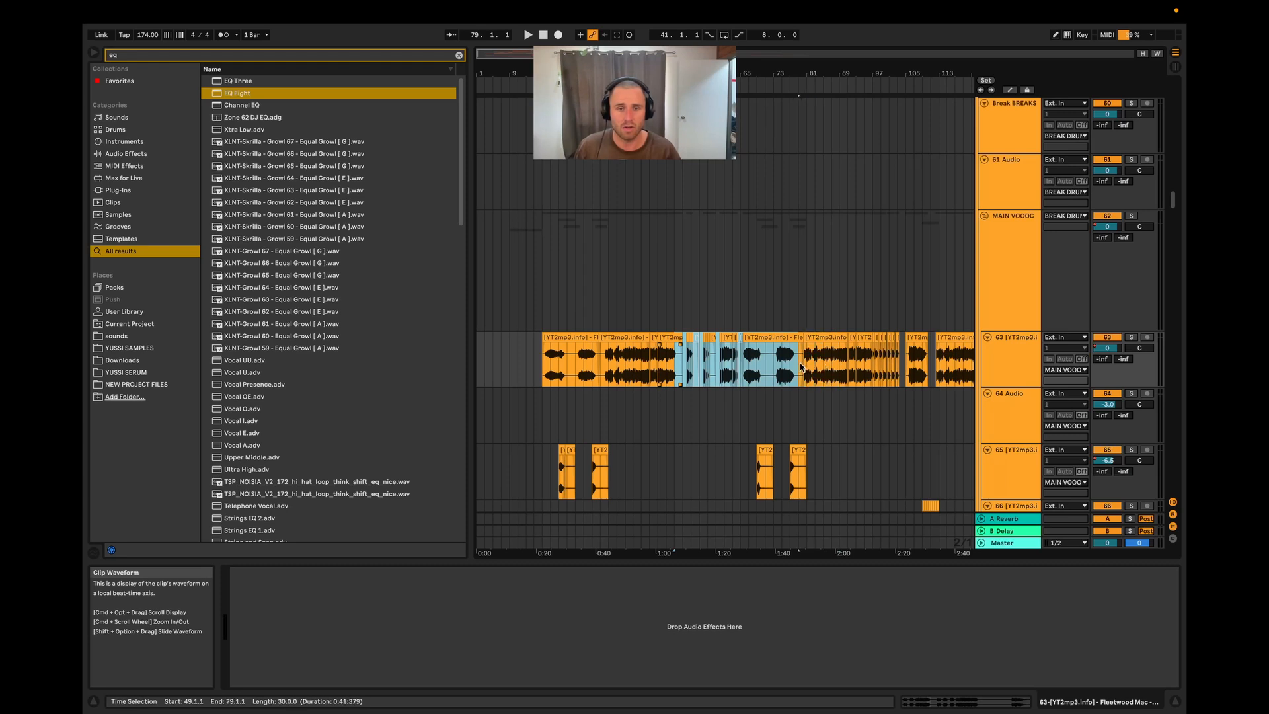
key("Delete")
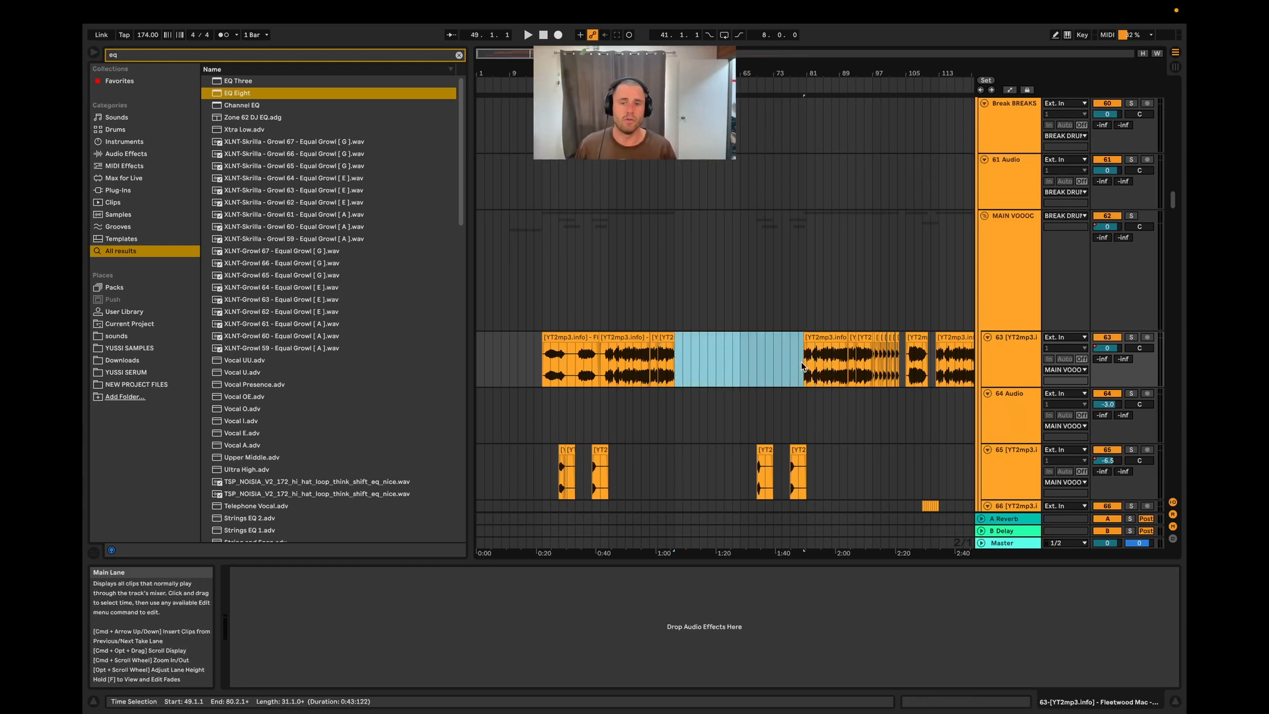
key("super+z")
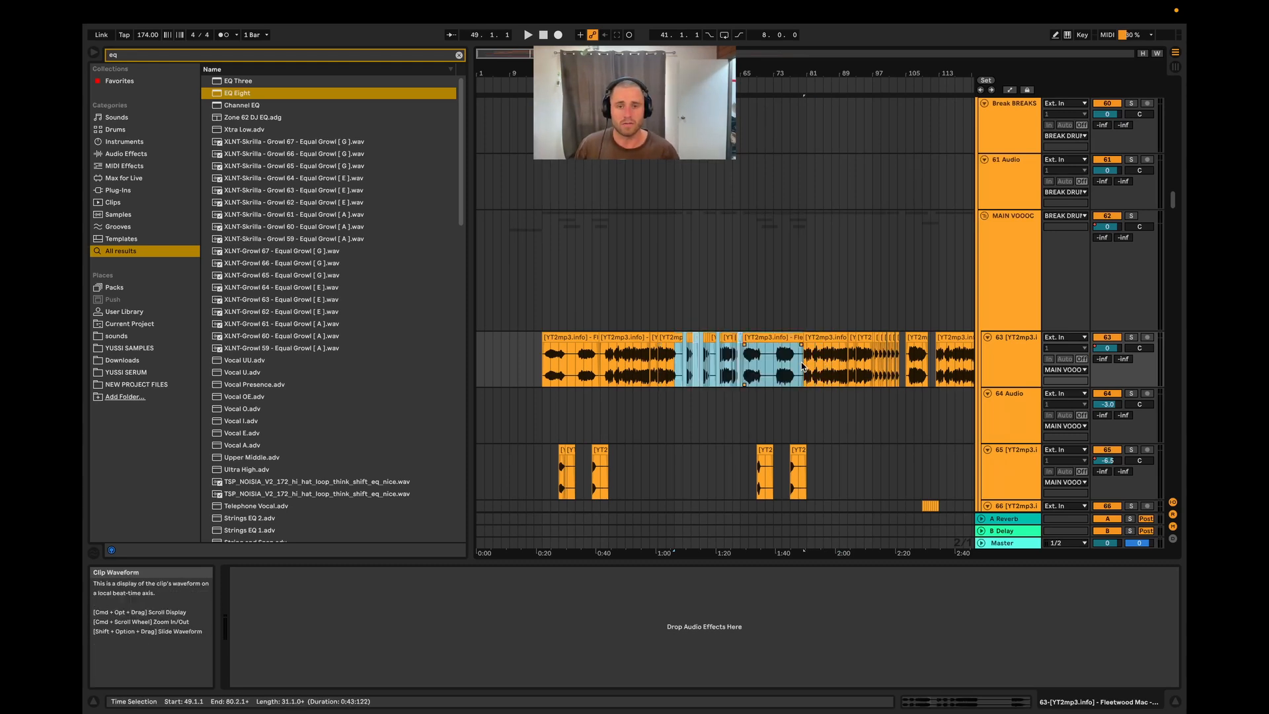
- Mark bars 49 to 59 on track 63 and play the chopped vocal phrases from bars 52 and 56
scroll(688, 390, "up", 6)
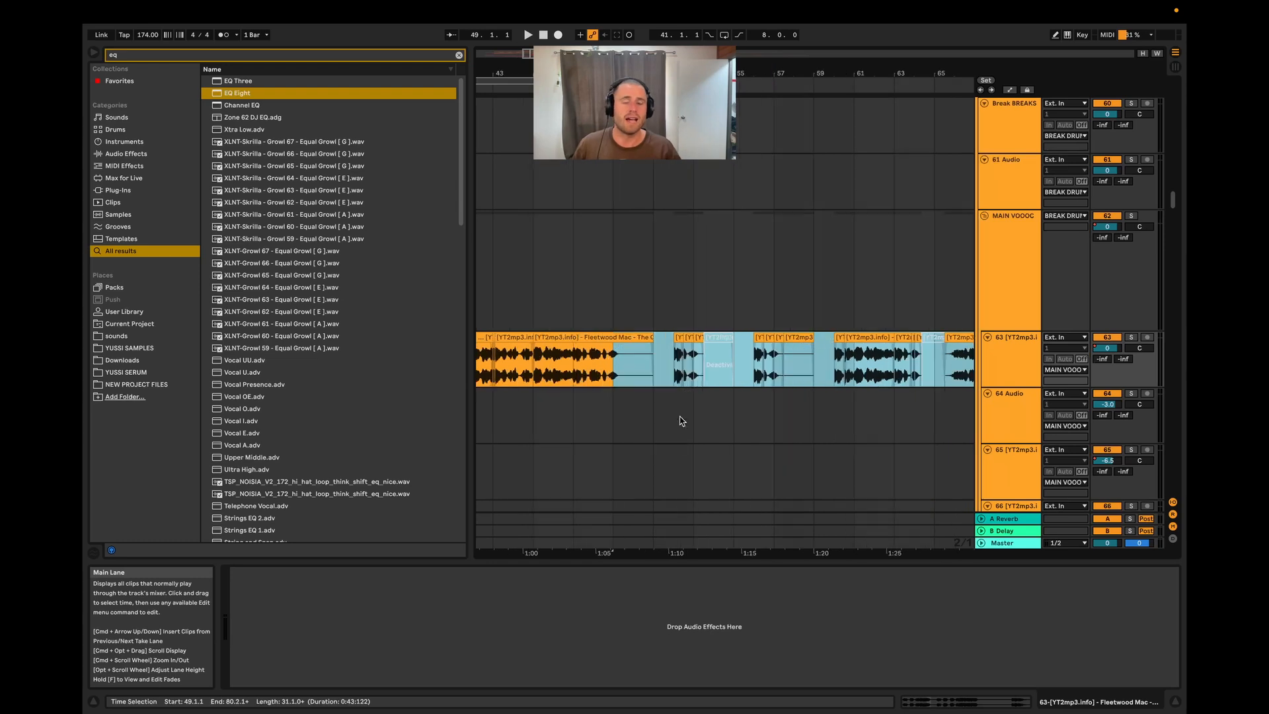
left_click_drag(620, 370, 821, 372)
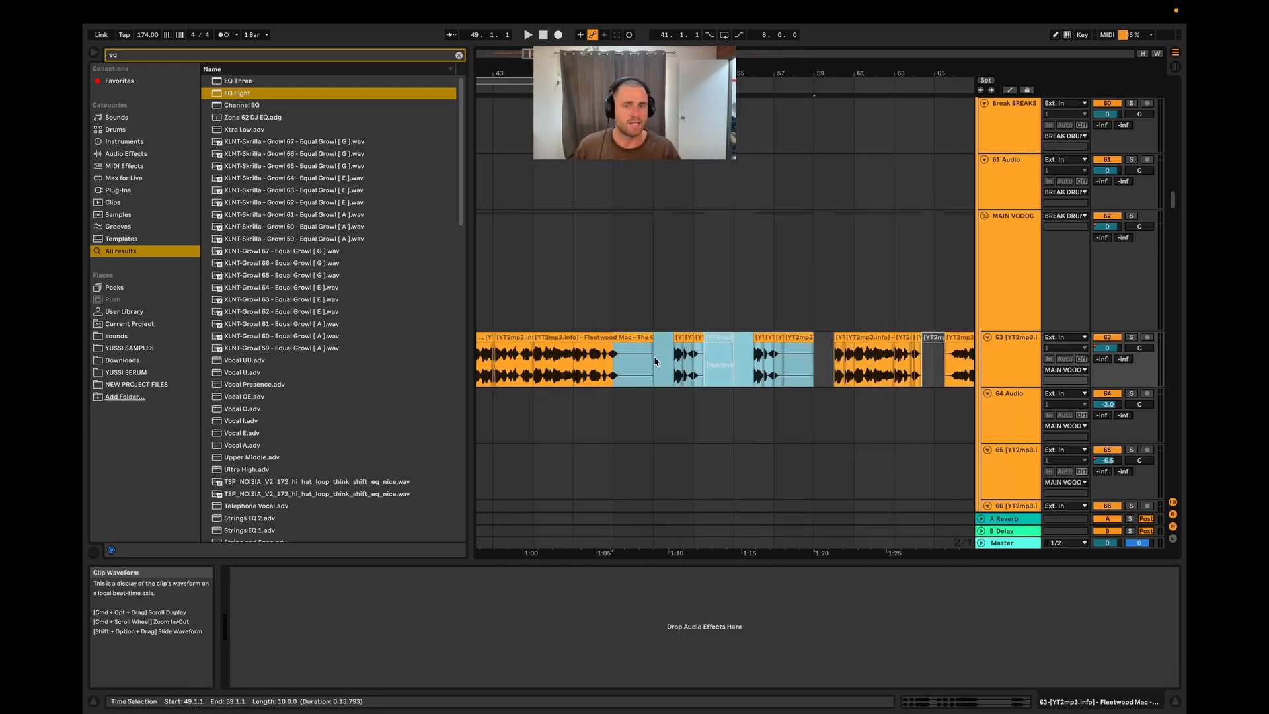
left_click(670, 367)
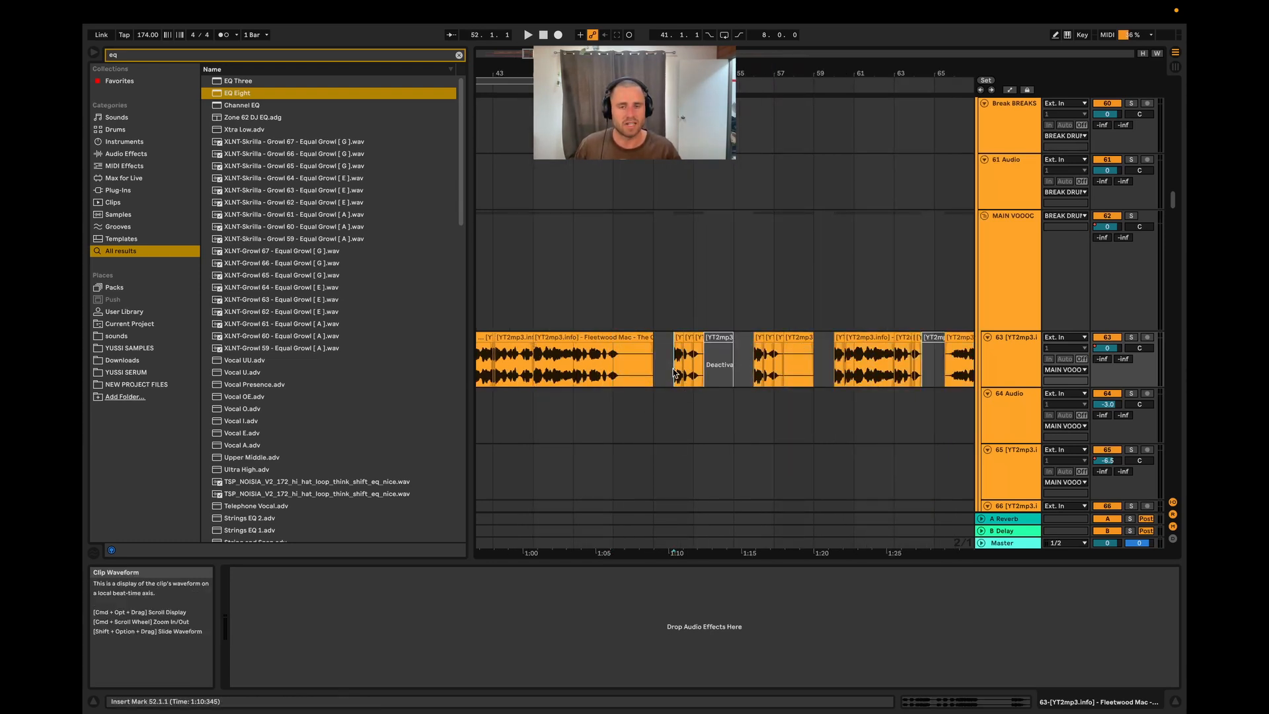
key("space")
scroll(704, 370, "down", 2)
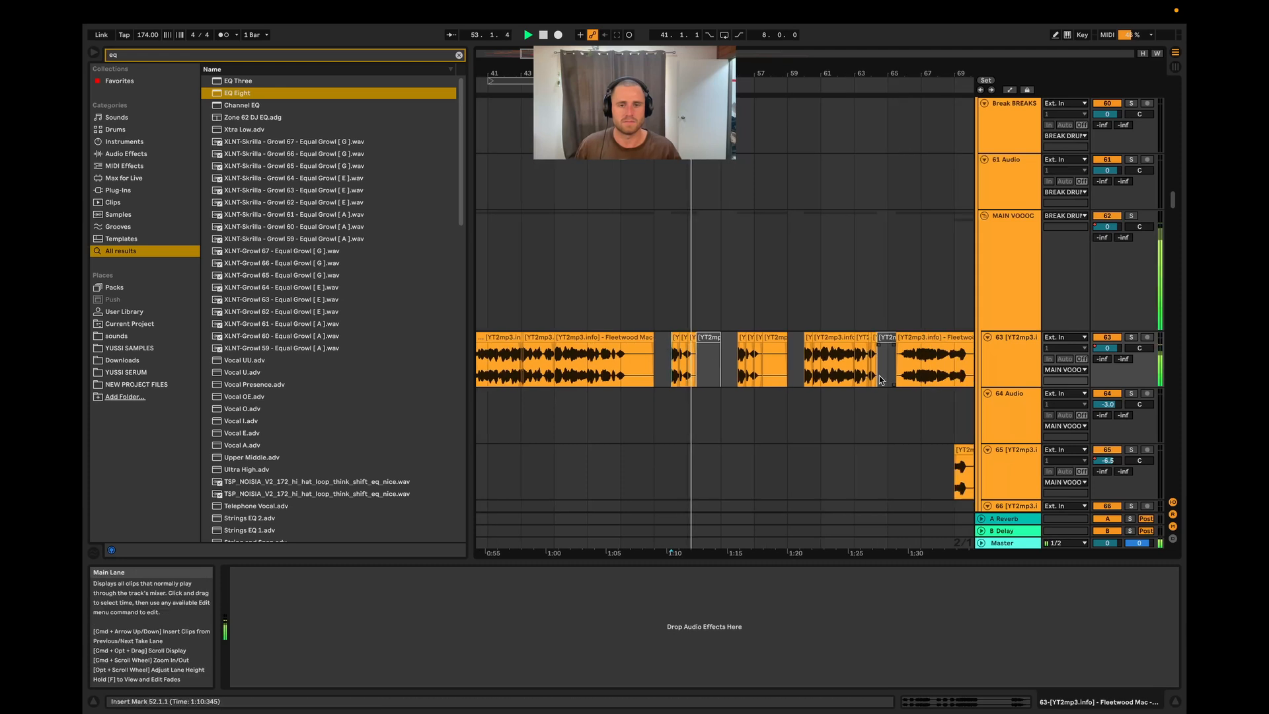
scroll(859, 376, "up", 4)
key("space")
left_click(672, 380)
key("space")
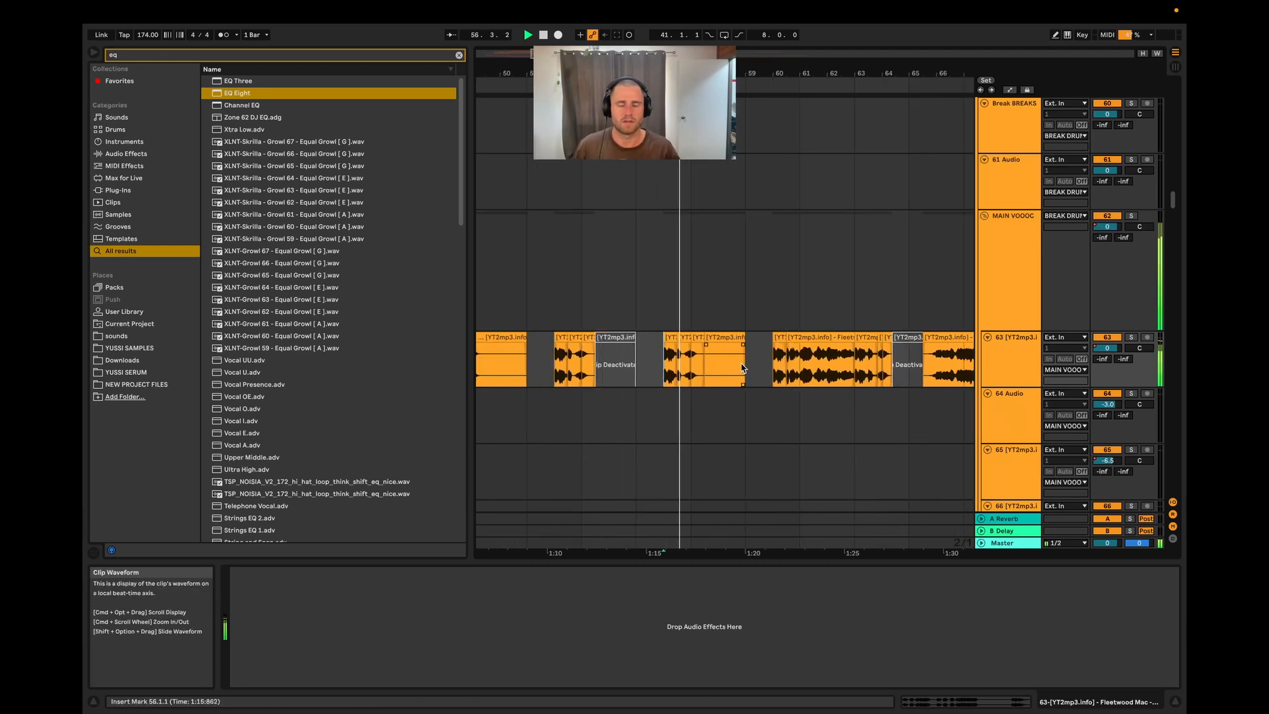
- Play the full mix from bar 59, place the insert marker at bar 61 on track 64, and stop playback
left_click(751, 364)
key("space")
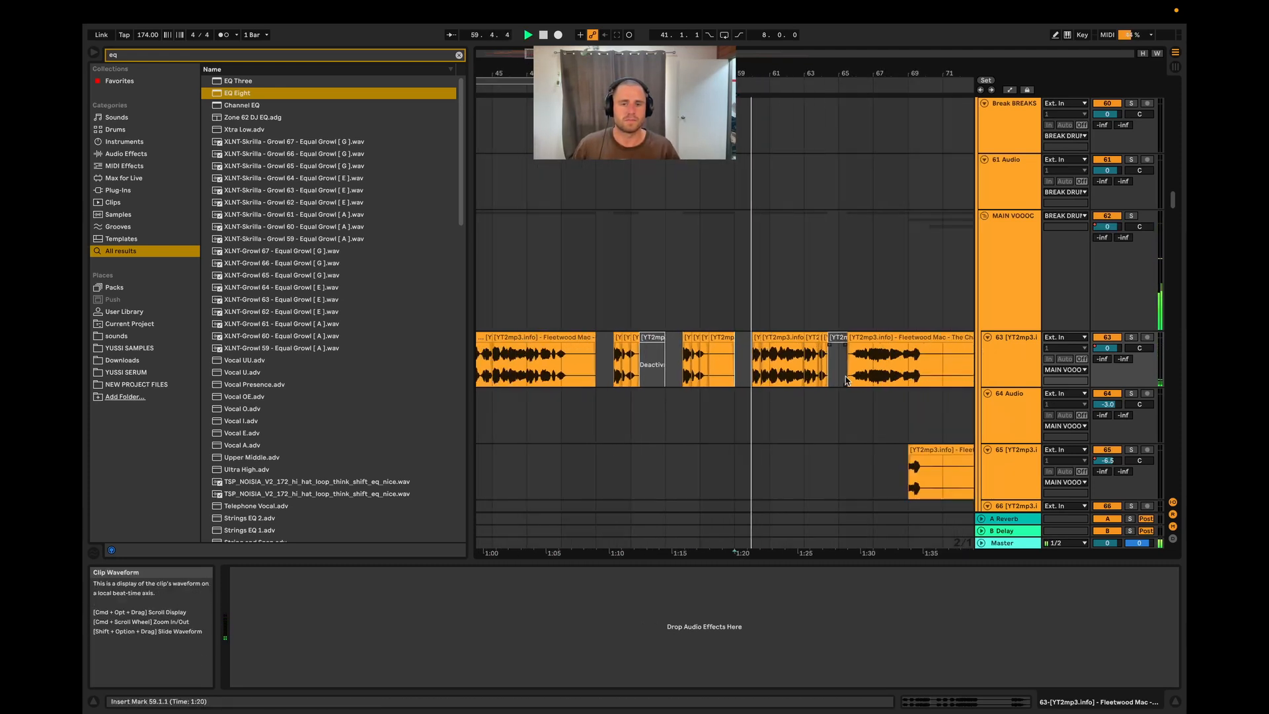
scroll(846, 380, "up", 3)
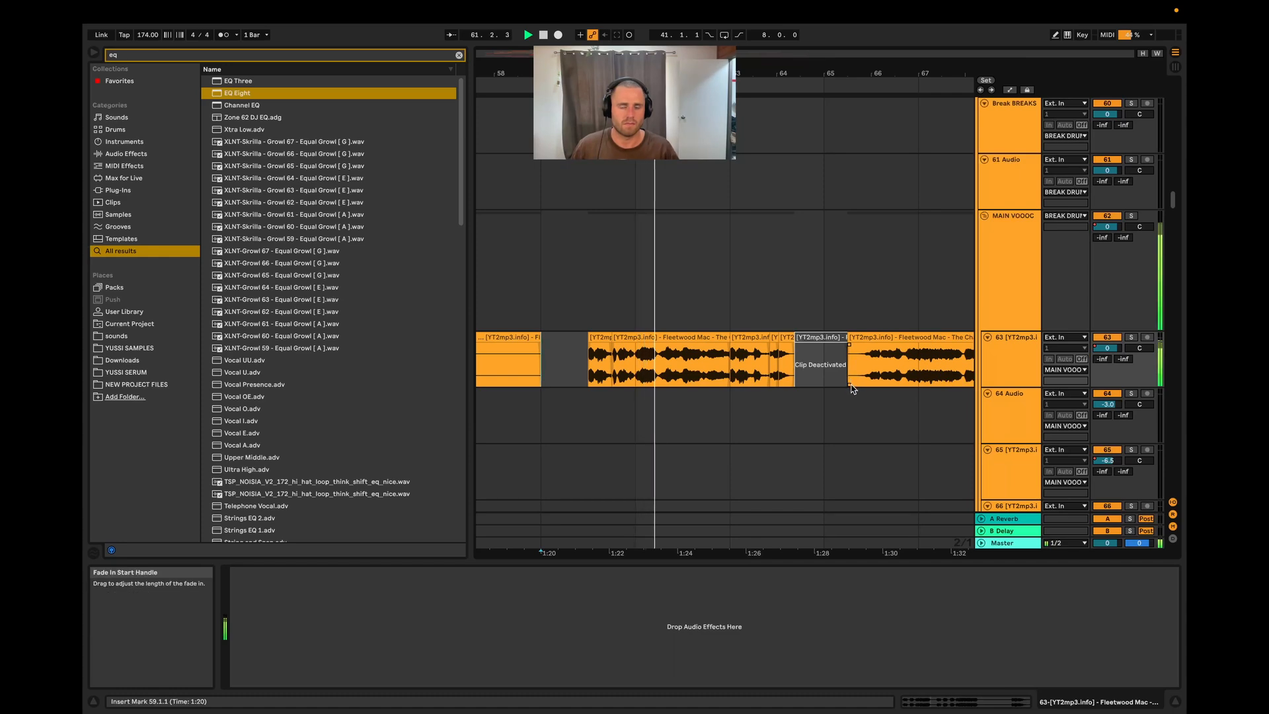
scroll(793, 387, "down", 2)
scroll(793, 387, "down", 3)
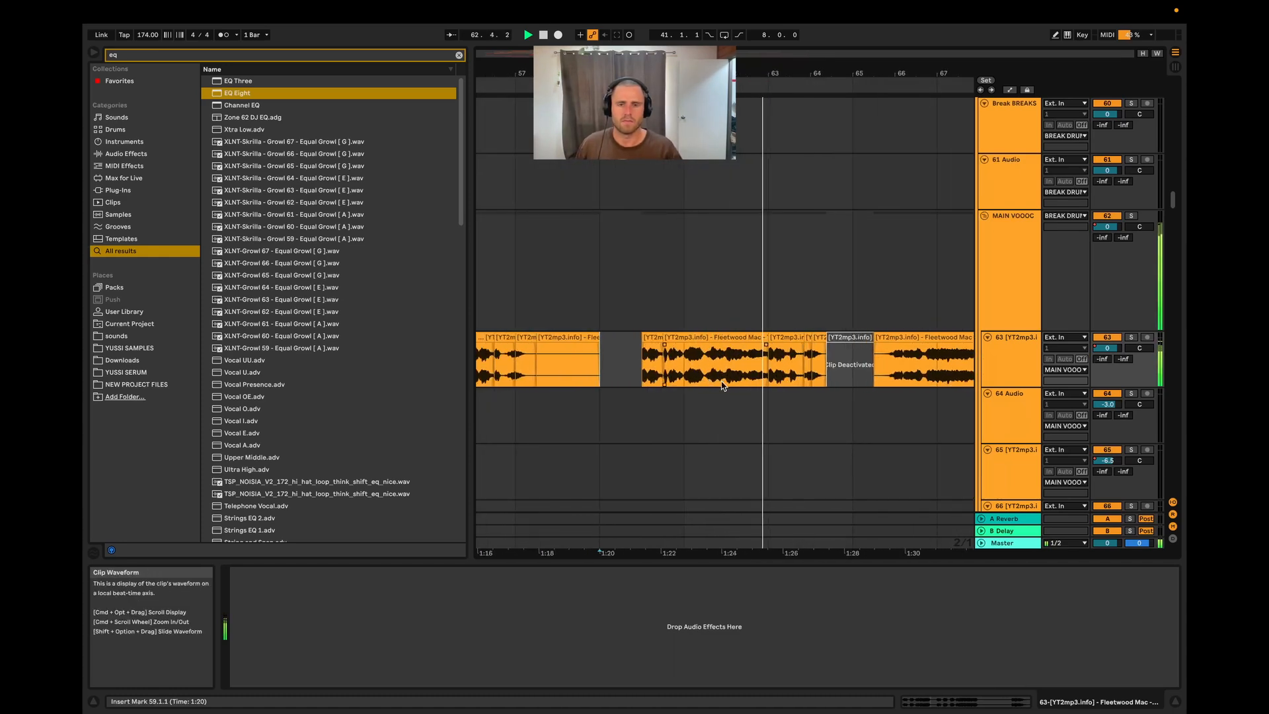
scroll(805, 363, "down", 2)
left_click(746, 411)
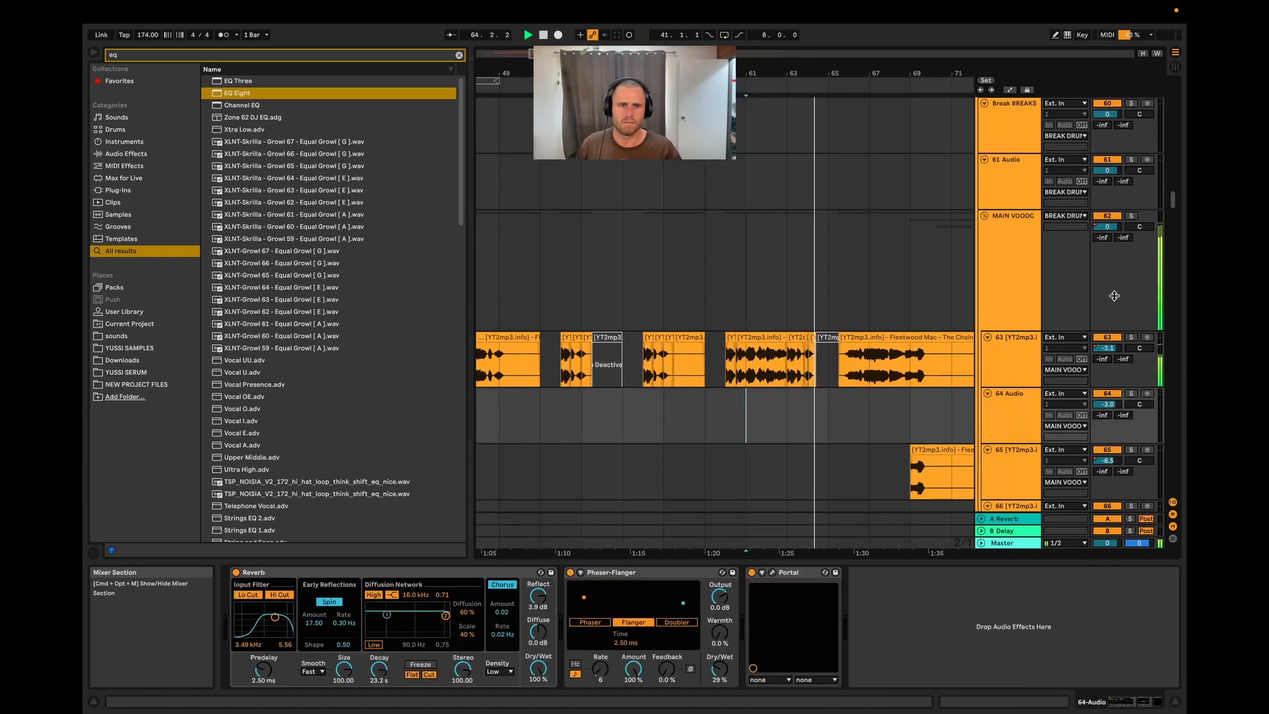
key("space")
- Solo track 141 and play its Fleetwood Mac sample from bar 61, then fold YUSSI CUBE RACK 2 in its device chain
left_click_drag(1168, 201, 1141, 337)
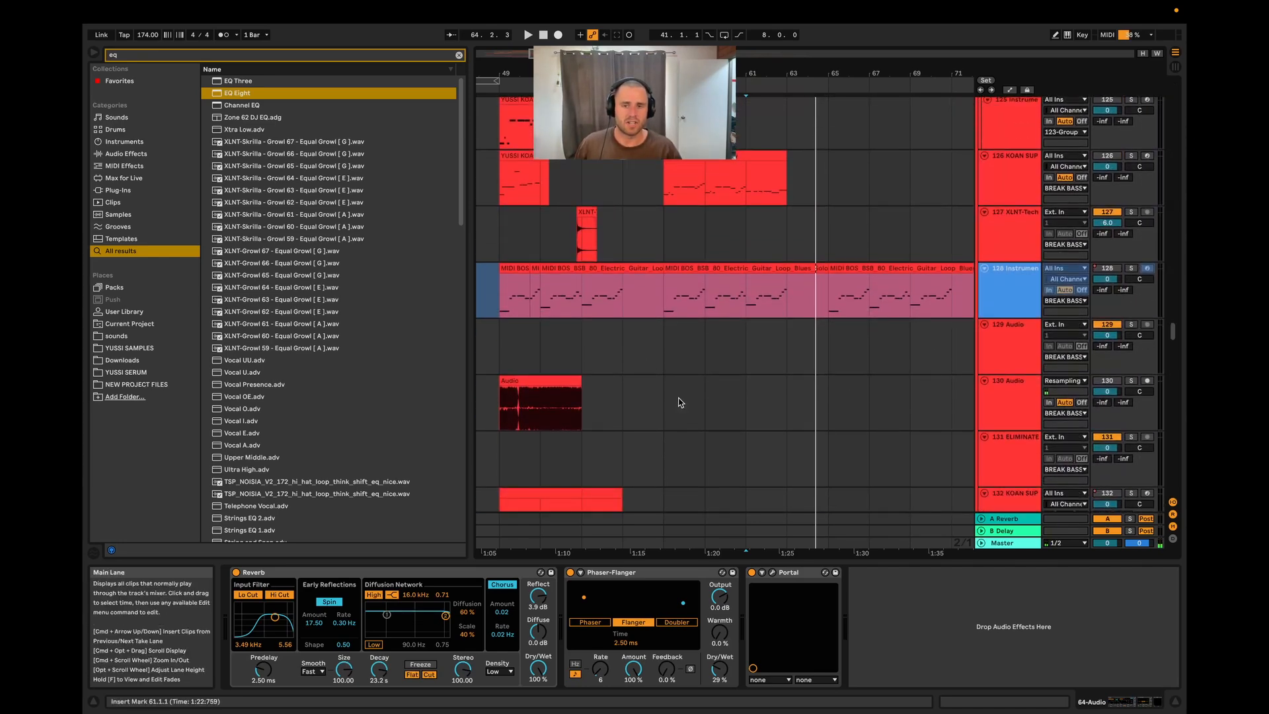
scroll(727, 390, "down", 5)
scroll(780, 391, "down", 8)
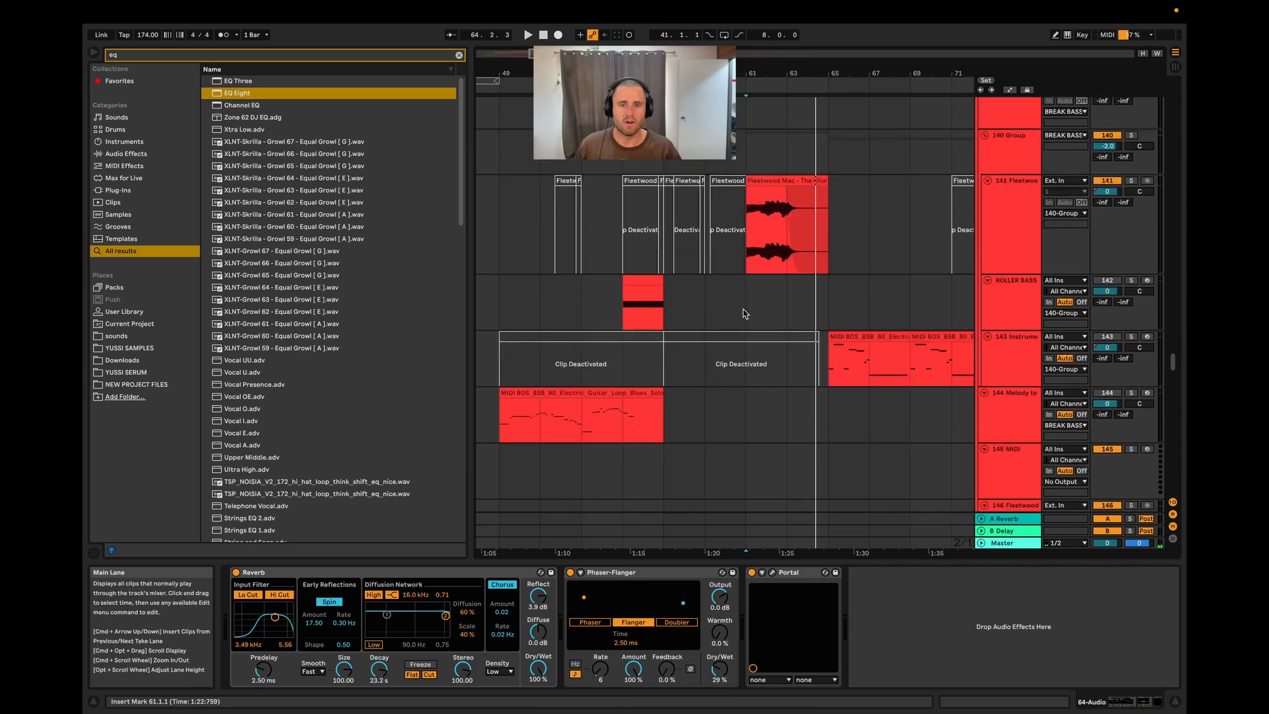
left_click(1007, 203)
key("space")
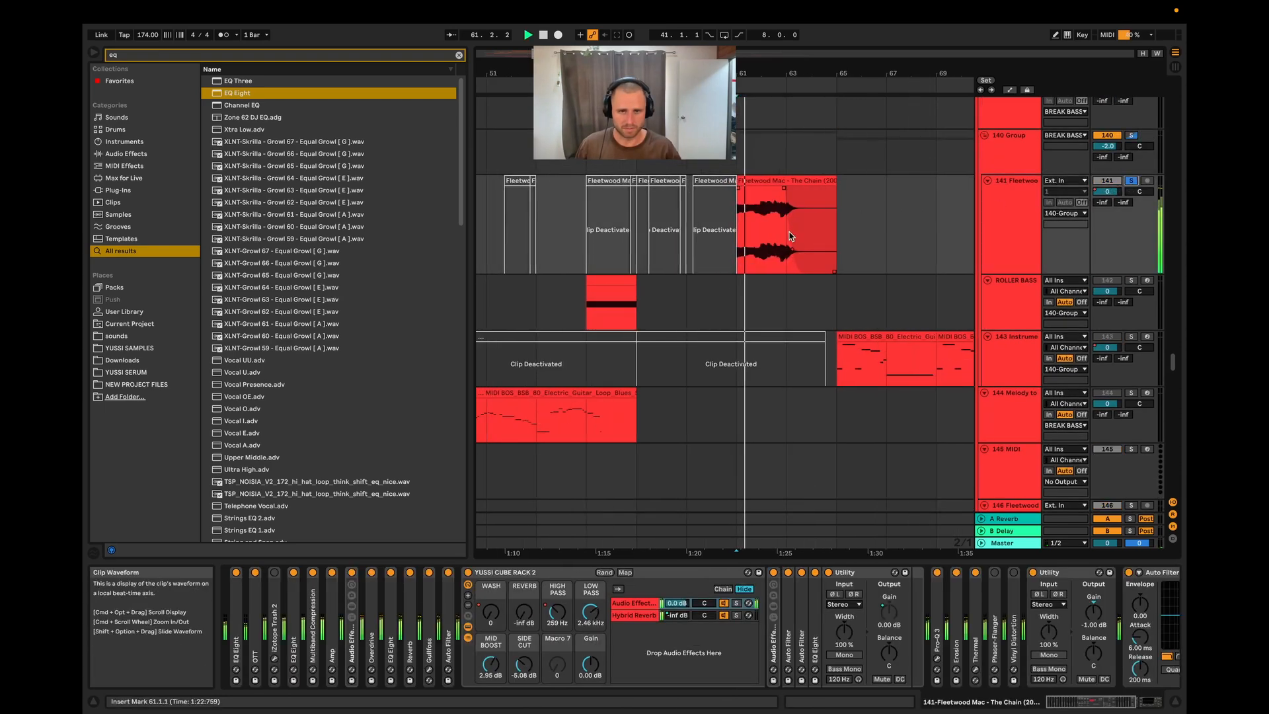
scroll(903, 306, "up", 5)
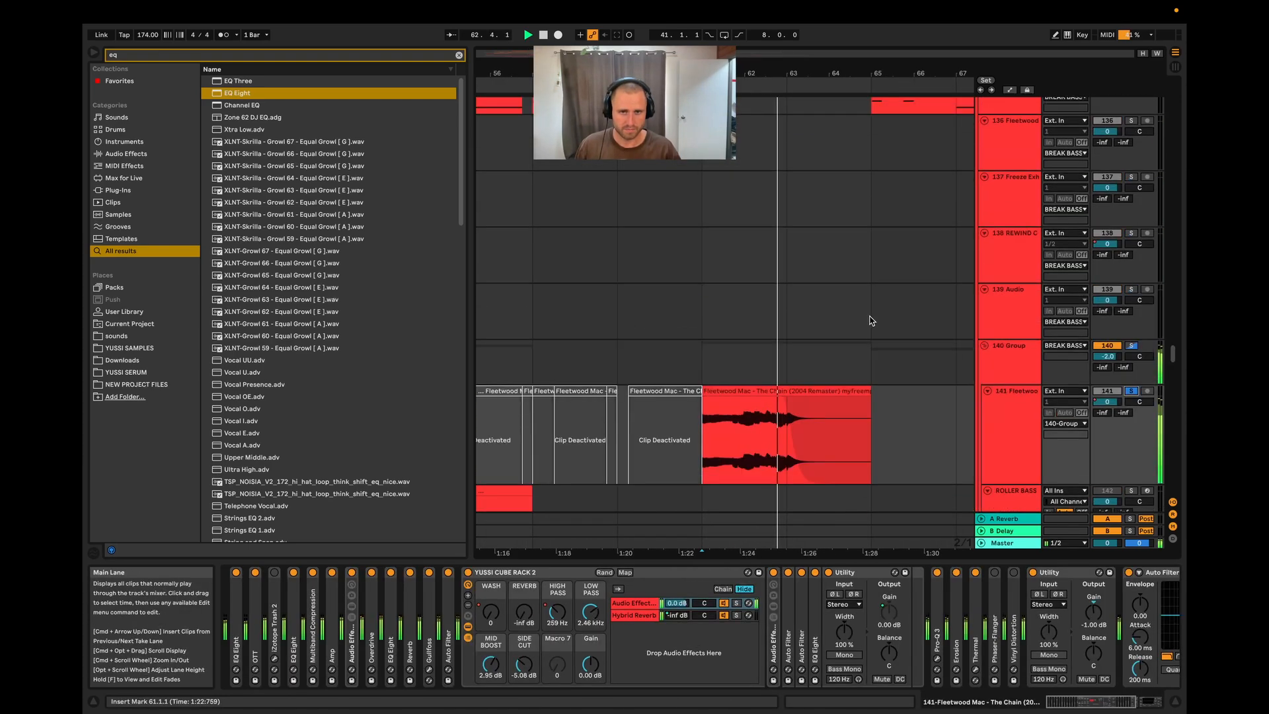
scroll(872, 318, "down", 4)
key("space")
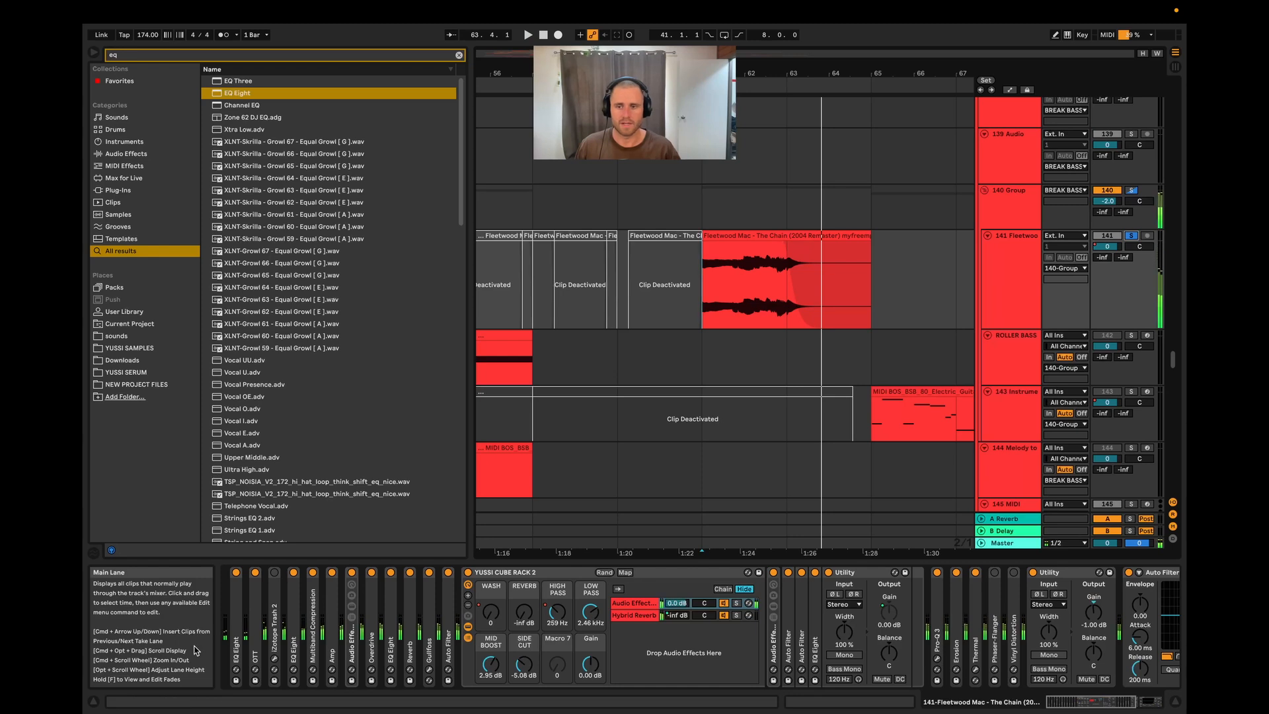
double_click(506, 573)
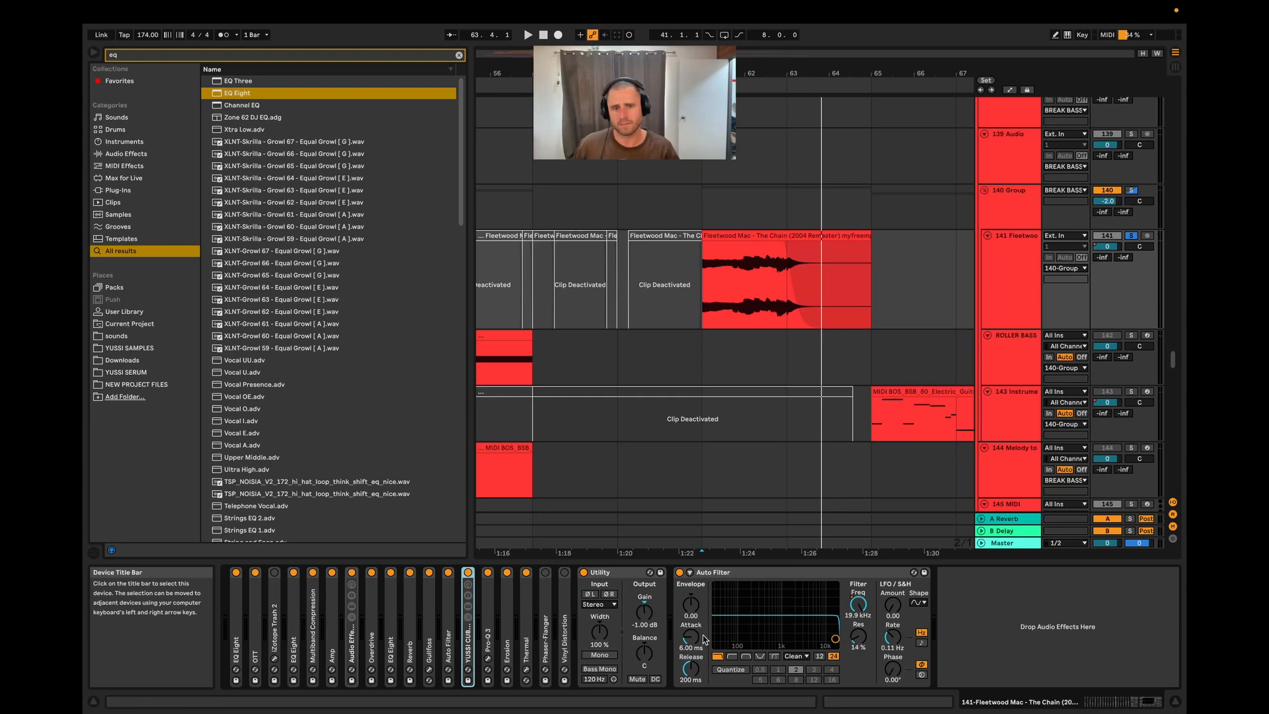
- Solo the STOGIE SUSTAIN SUB on track 134 and play its MIDI clip from bar 61
scroll(813, 372, "up", 8)
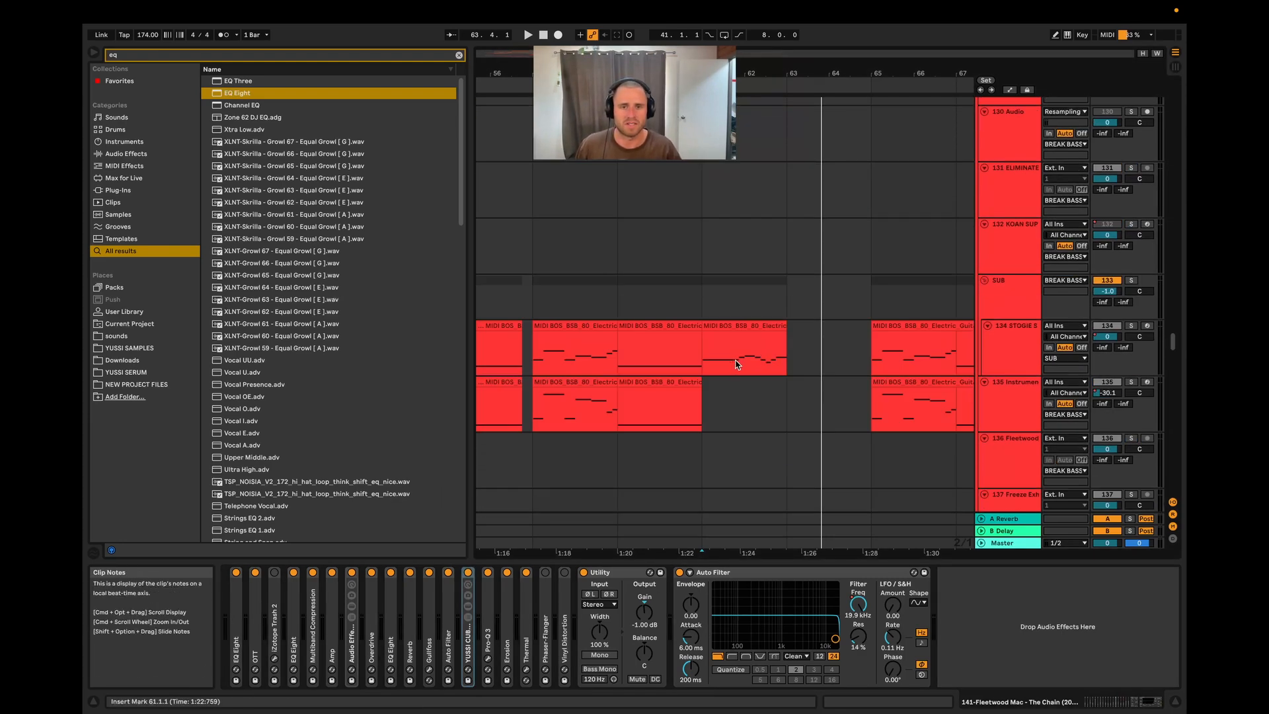
left_click(710, 362)
left_click(1130, 327)
key("space")
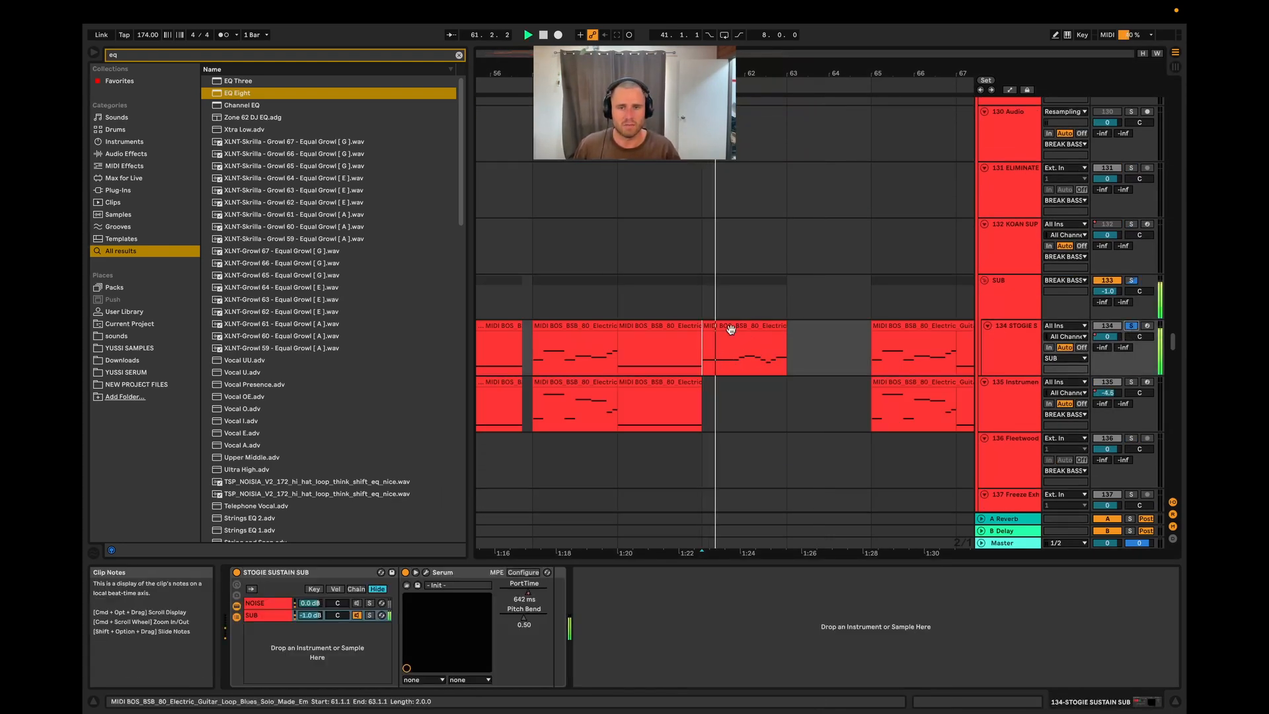
- Examine the MIDI notes of the sub clip spanning bars 61 to 63, and return to the track's device view
double_click(741, 334)
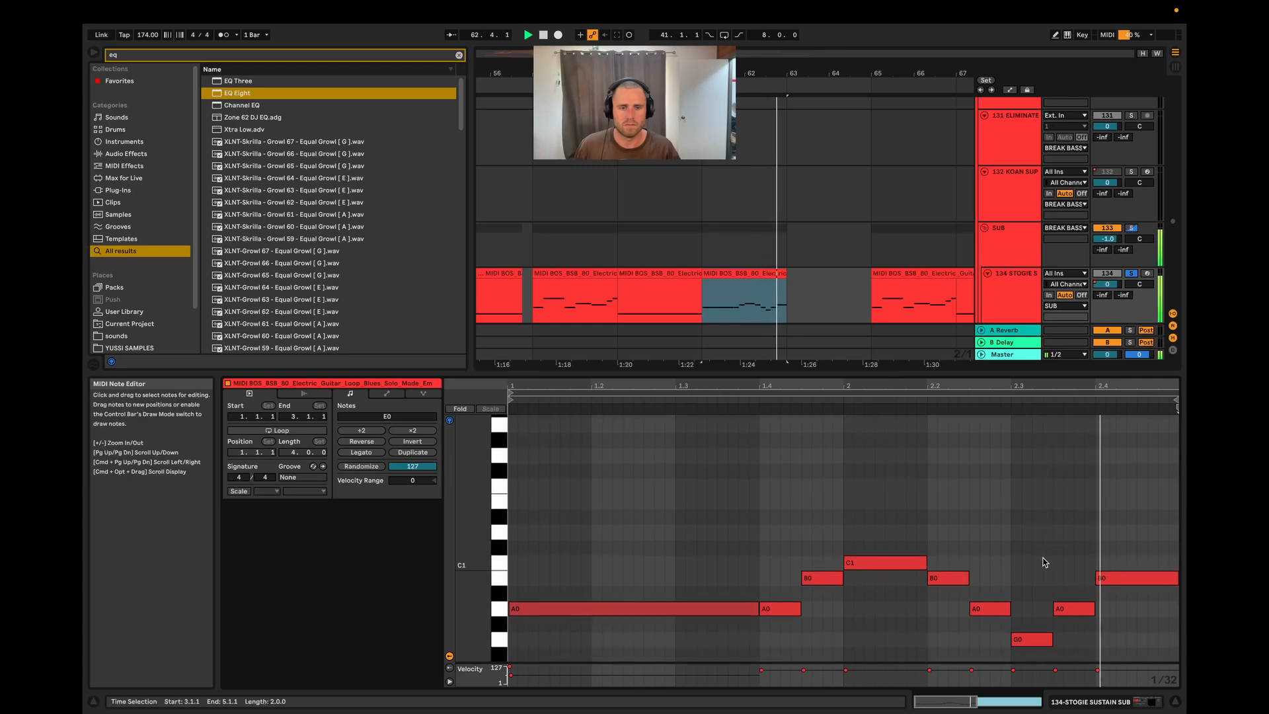
scroll(1046, 564, "down", 2)
key("shift+Tab")
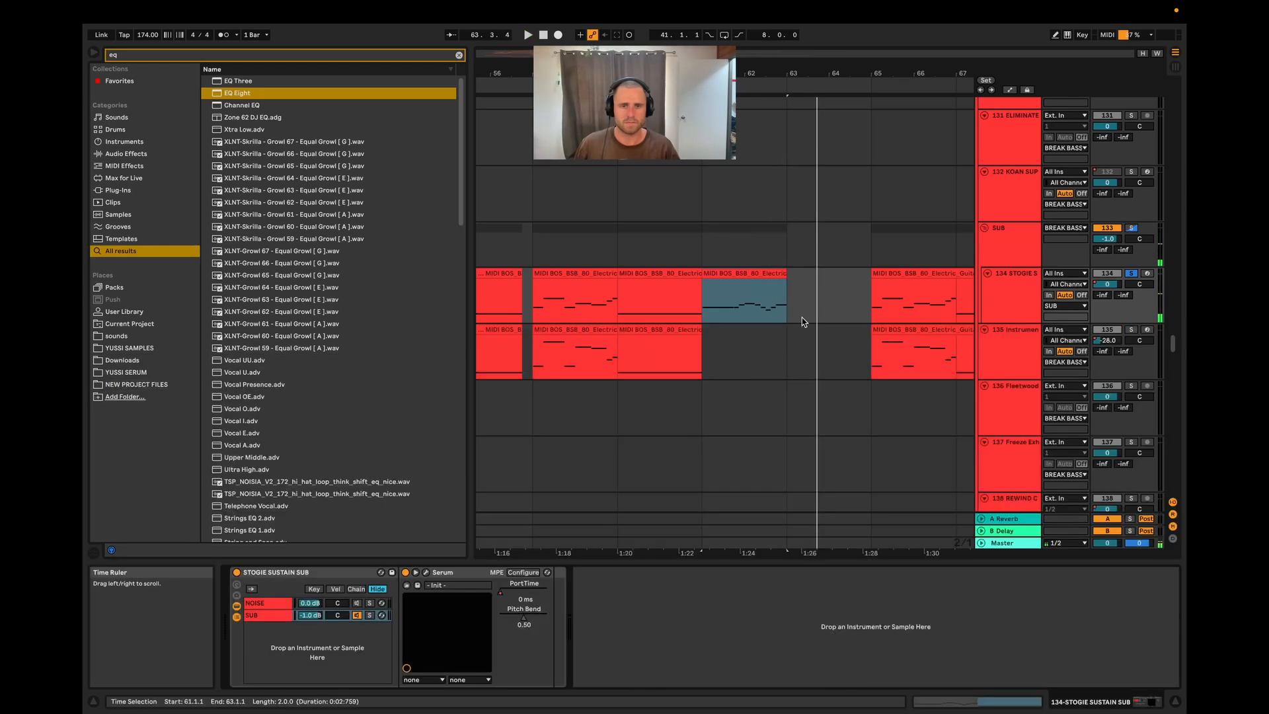
- Stop playback, return to the isolated vocals on track 63, and play the mix from position 63.4.2
key("space")
left_click(806, 345)
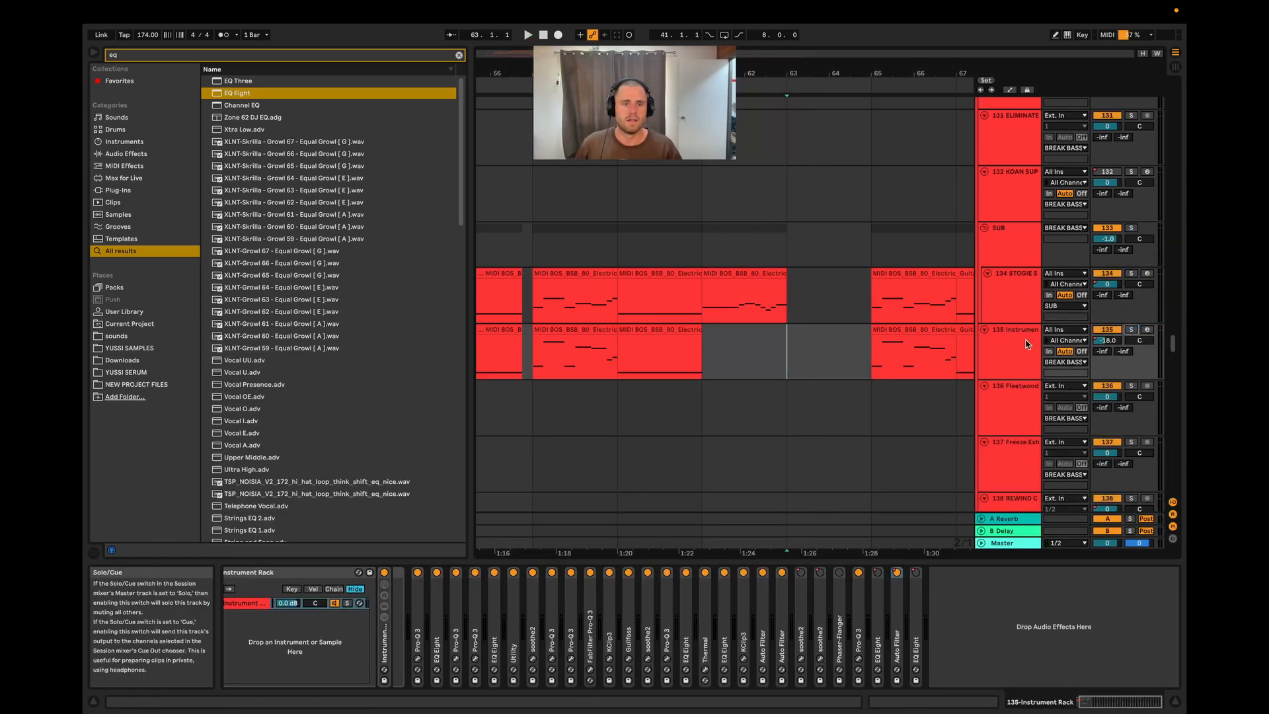
scroll(720, 456, "down", 3)
scroll(740, 428, "down", 2)
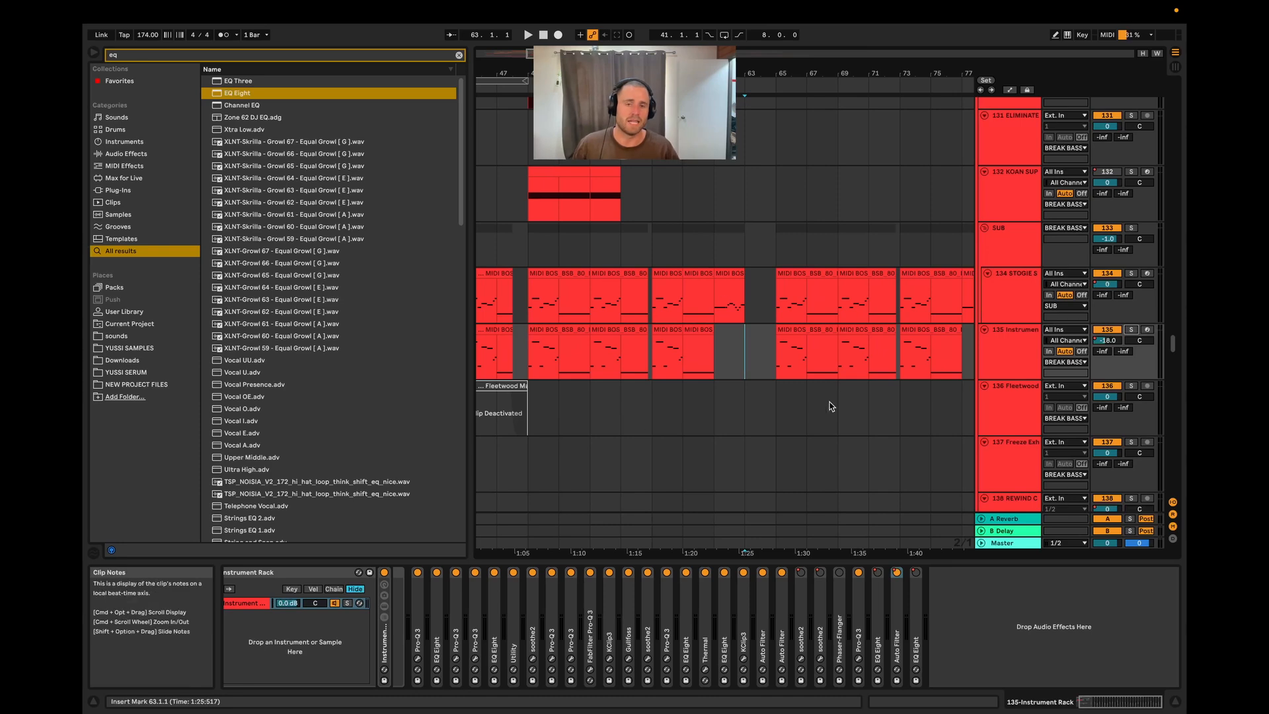
scroll(875, 396, "up", 10)
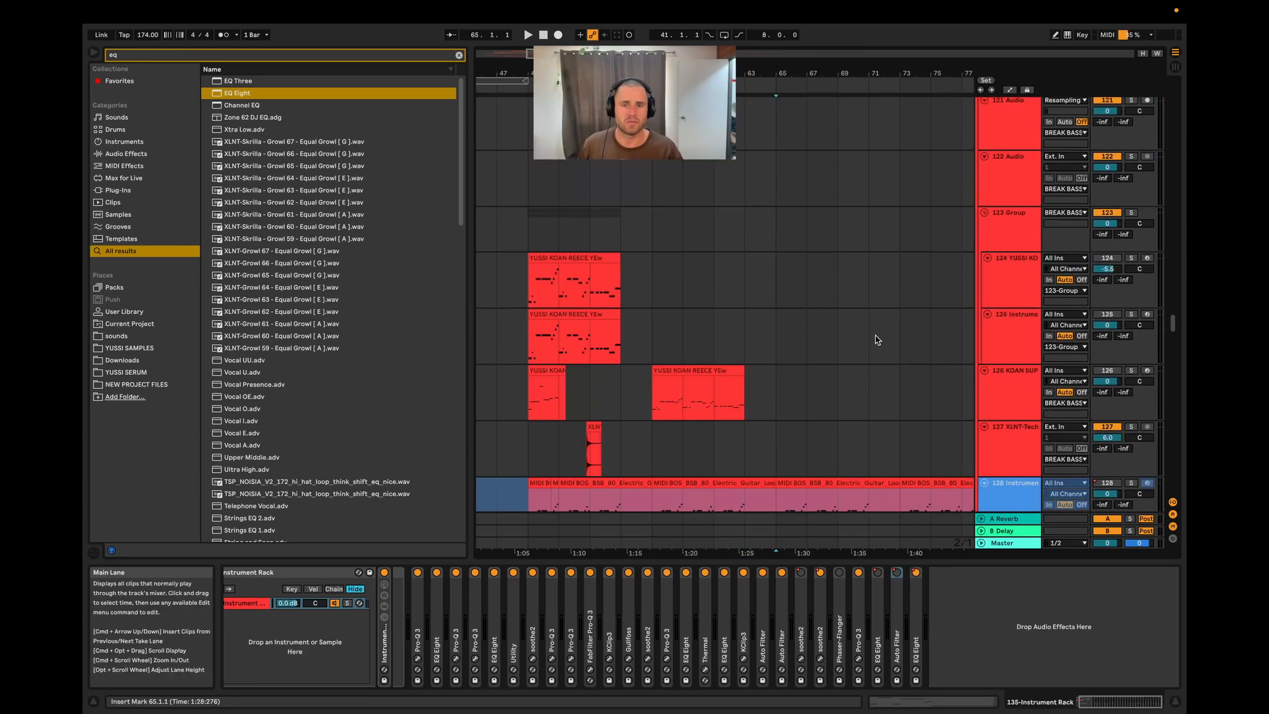
left_click_drag(1171, 289, 1157, 203)
scroll(649, 332, "down", 4)
scroll(650, 331, "up", 4)
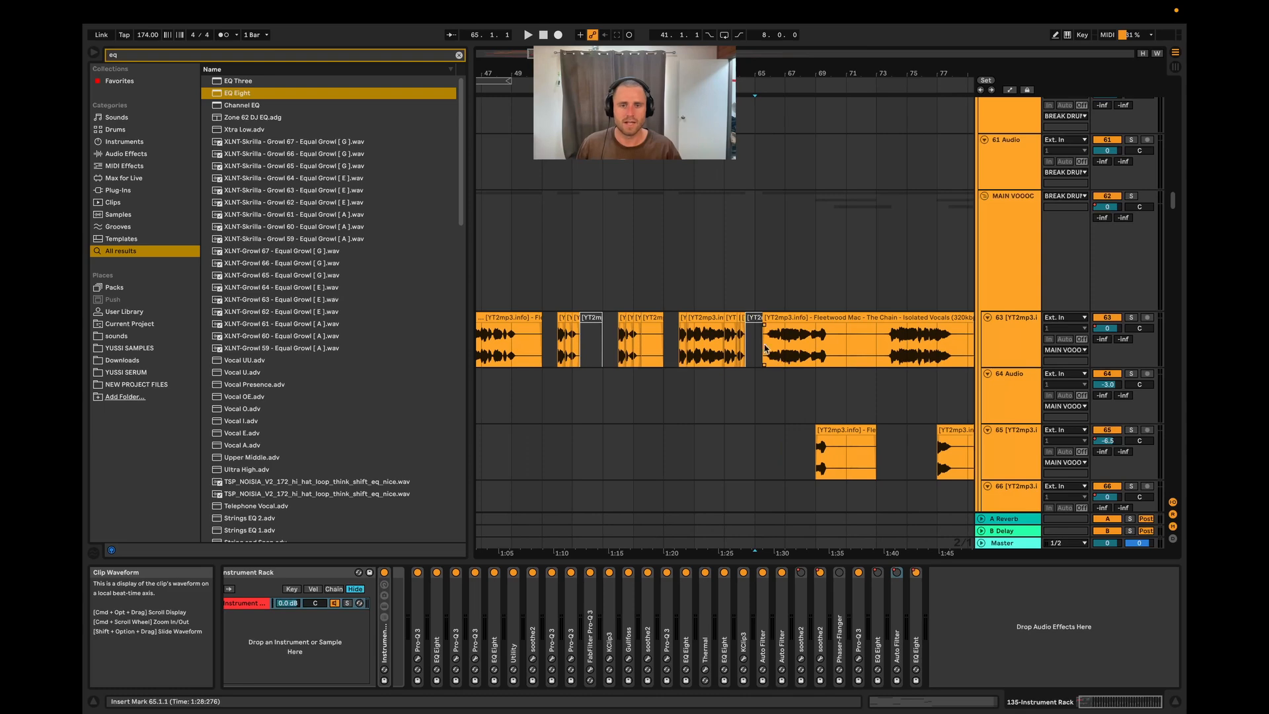
left_click(735, 345)
key("space")
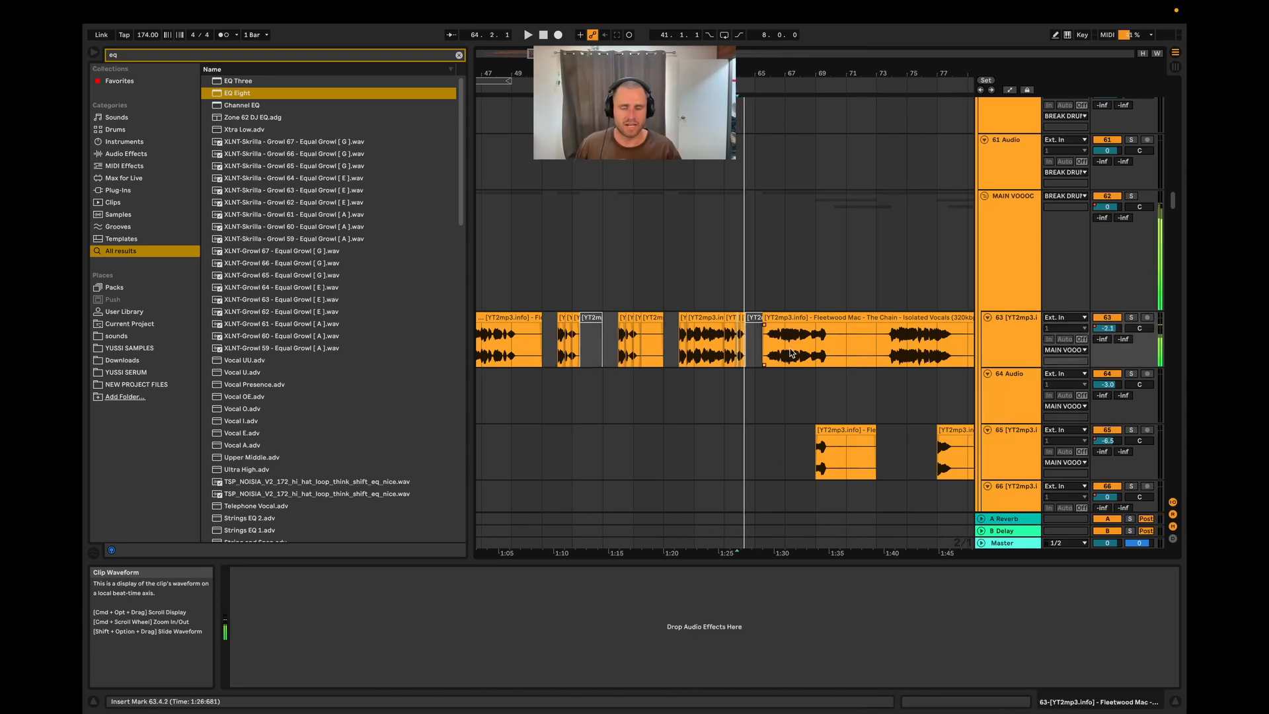
- Try extending the vocal clip after bar 65 to end at bar 89, and play soloed track 63 from bar 67
scroll(768, 355, "down", 3)
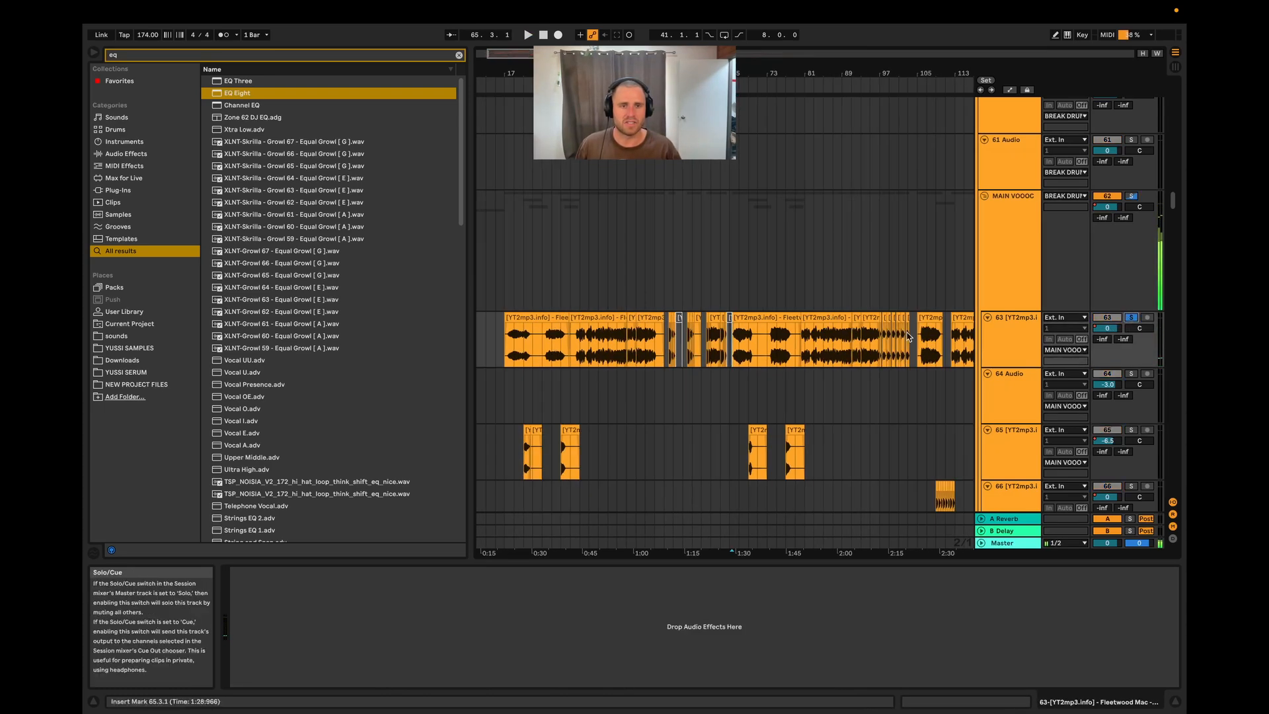
left_click_drag(798, 321, 883, 322)
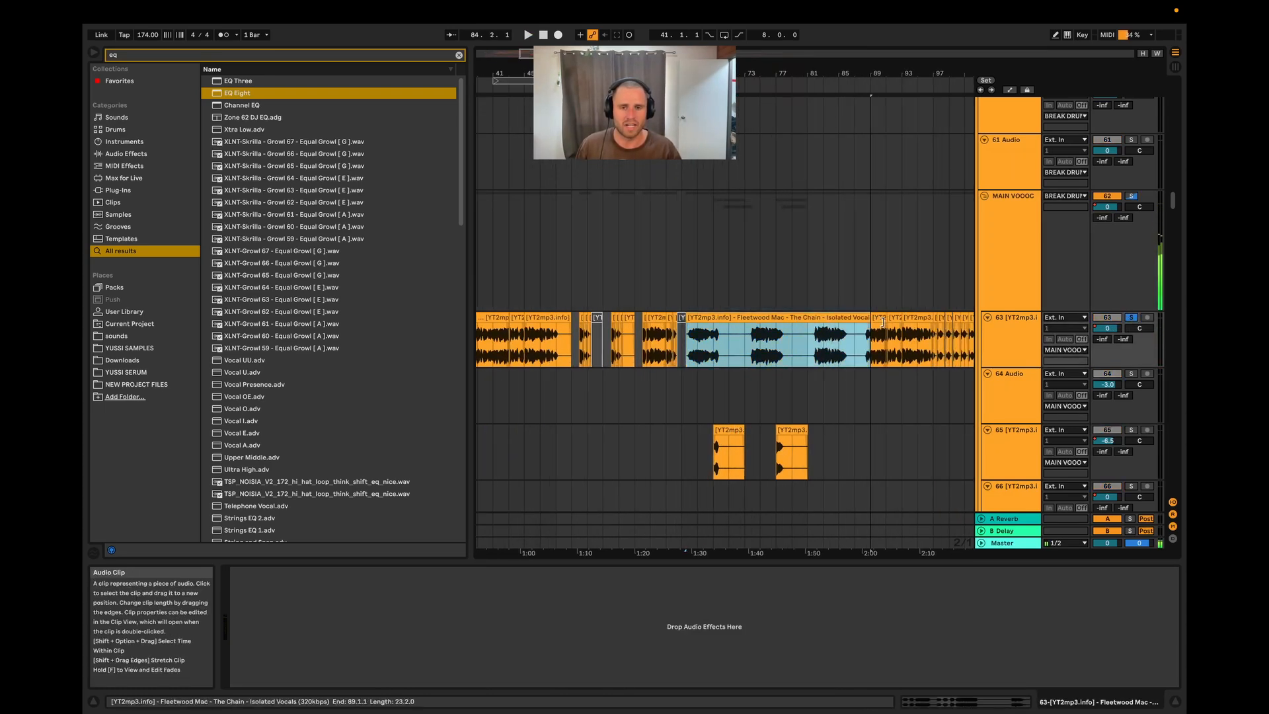
left_click(702, 357)
key("space")
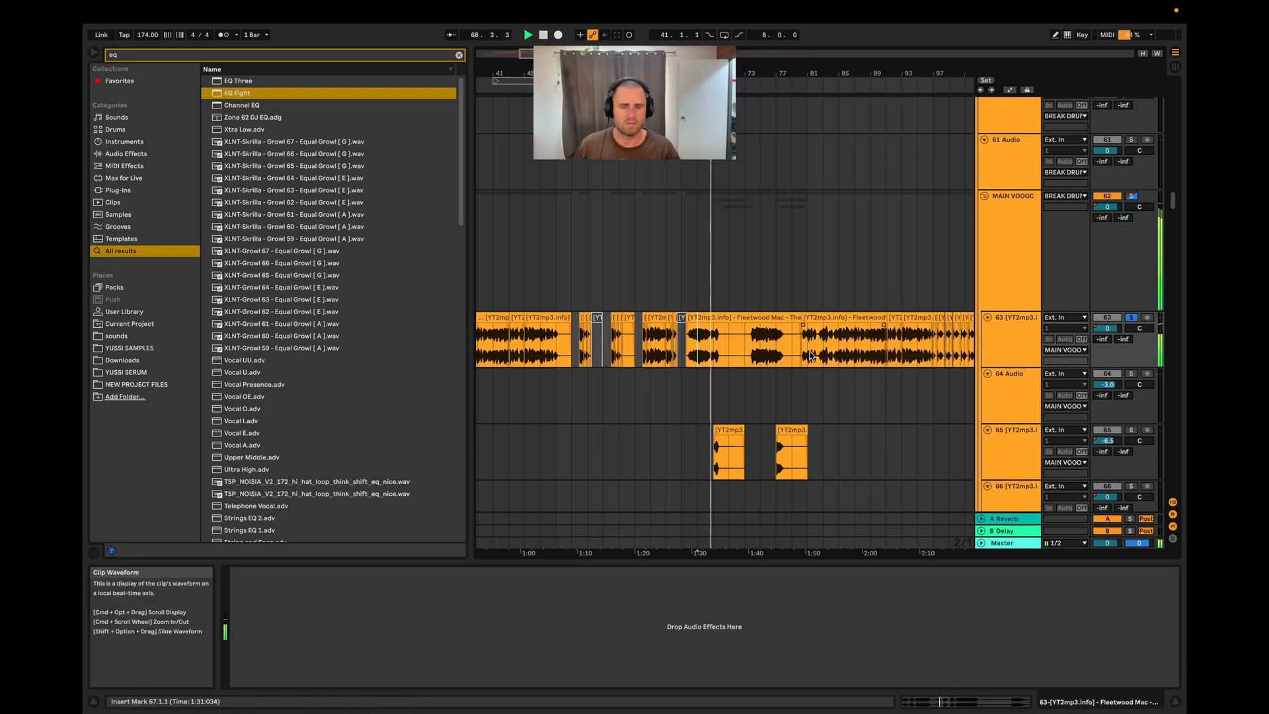
- Unsolo track 63, play the vocals with the full mix from bar 75, and stop playback with the marker at bar 83
left_click(764, 357)
left_click(1131, 318)
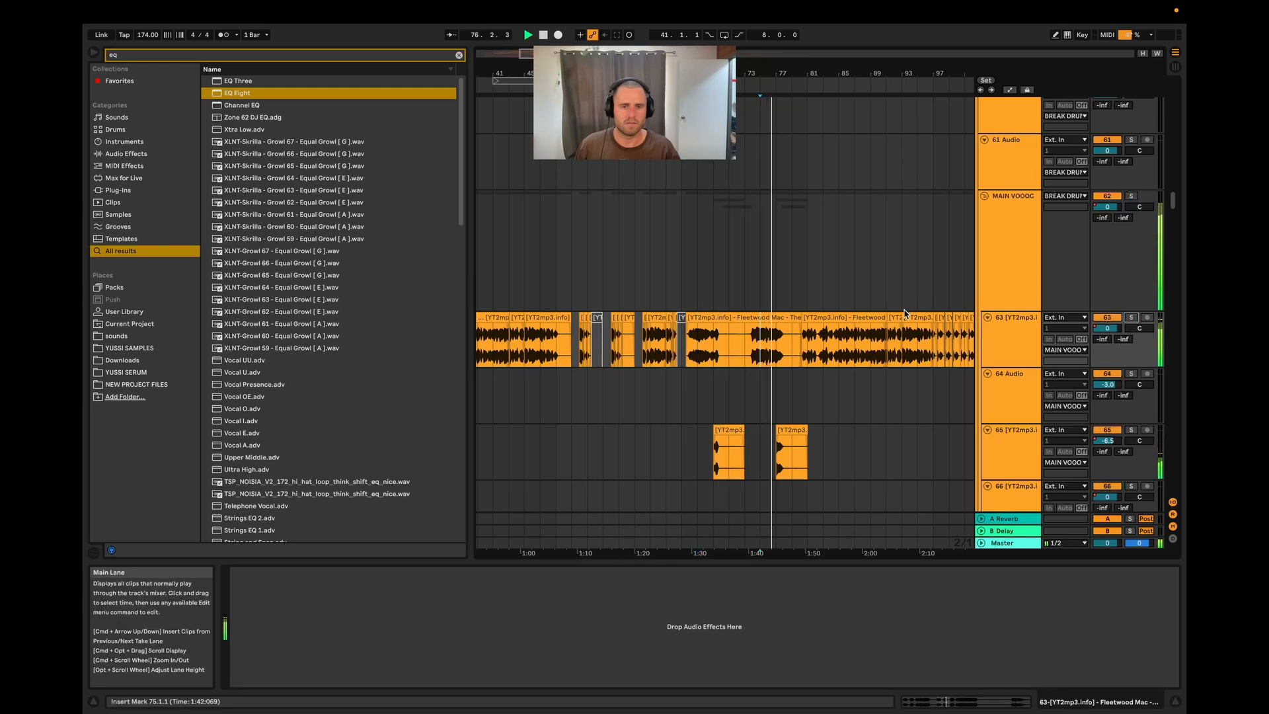
scroll(778, 344, "down", 3)
scroll(815, 402, "up", 4)
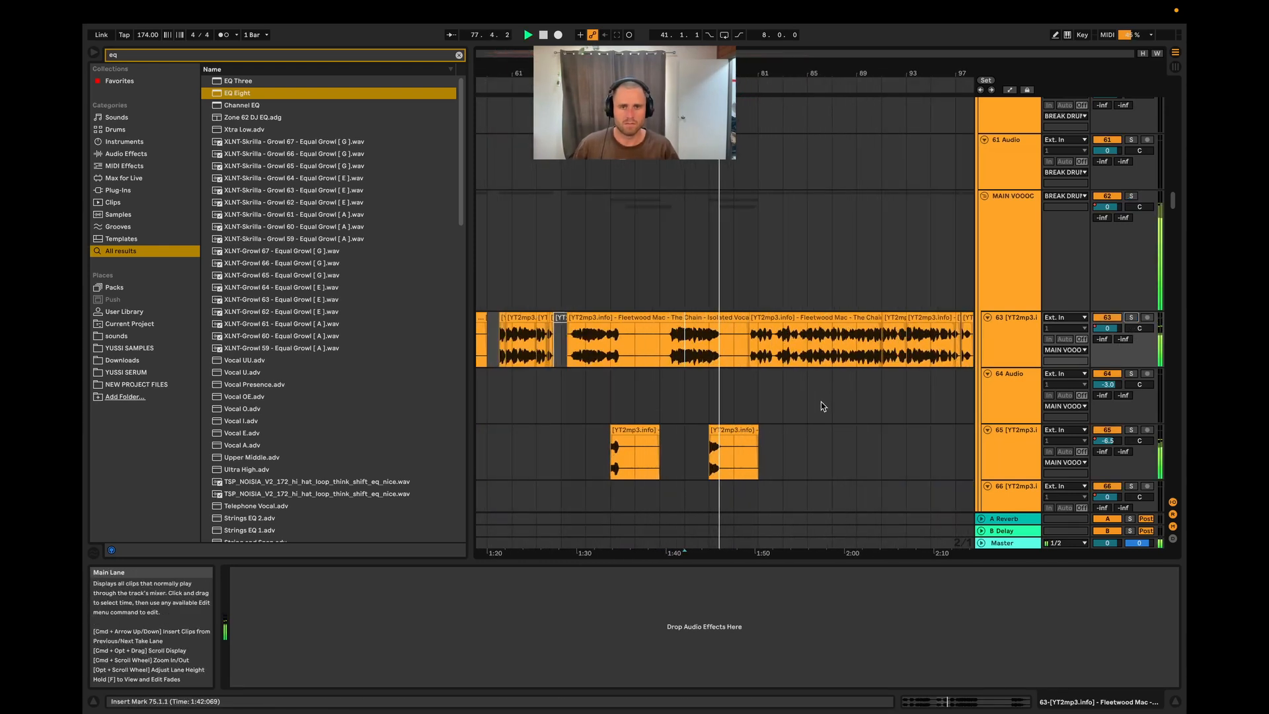
scroll(725, 411, "down", 3)
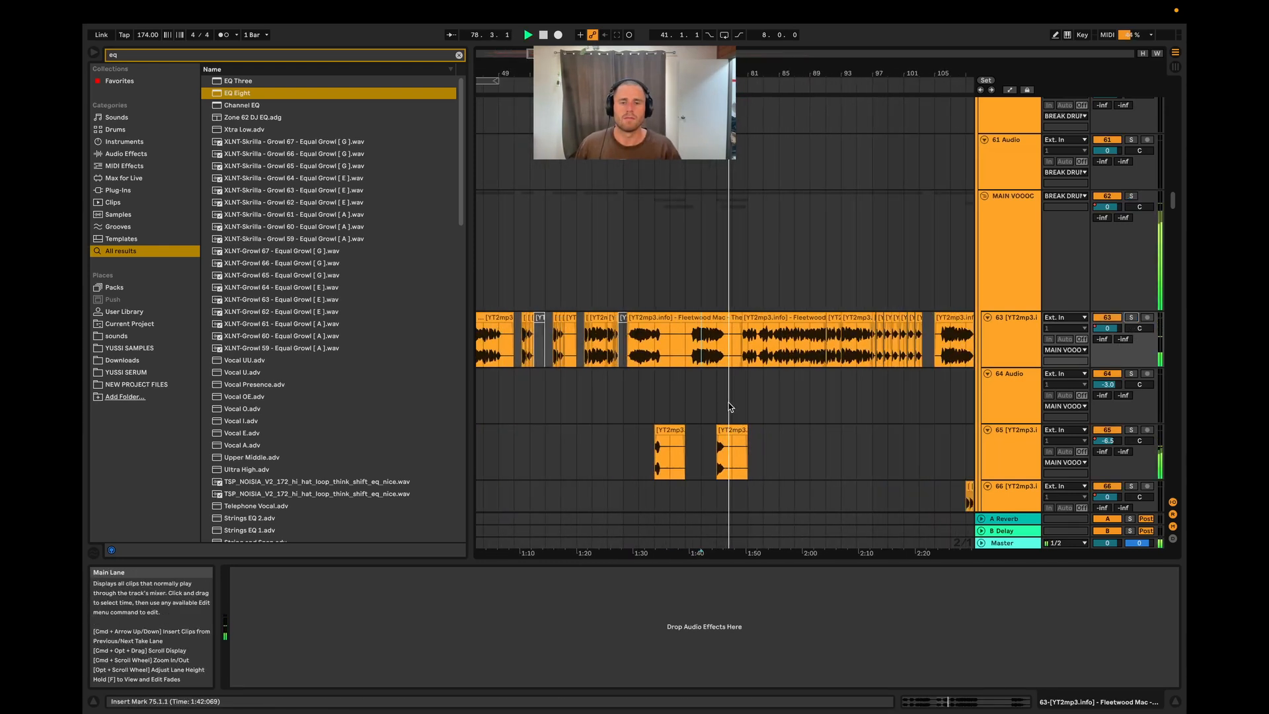
left_click(762, 357)
key("space")
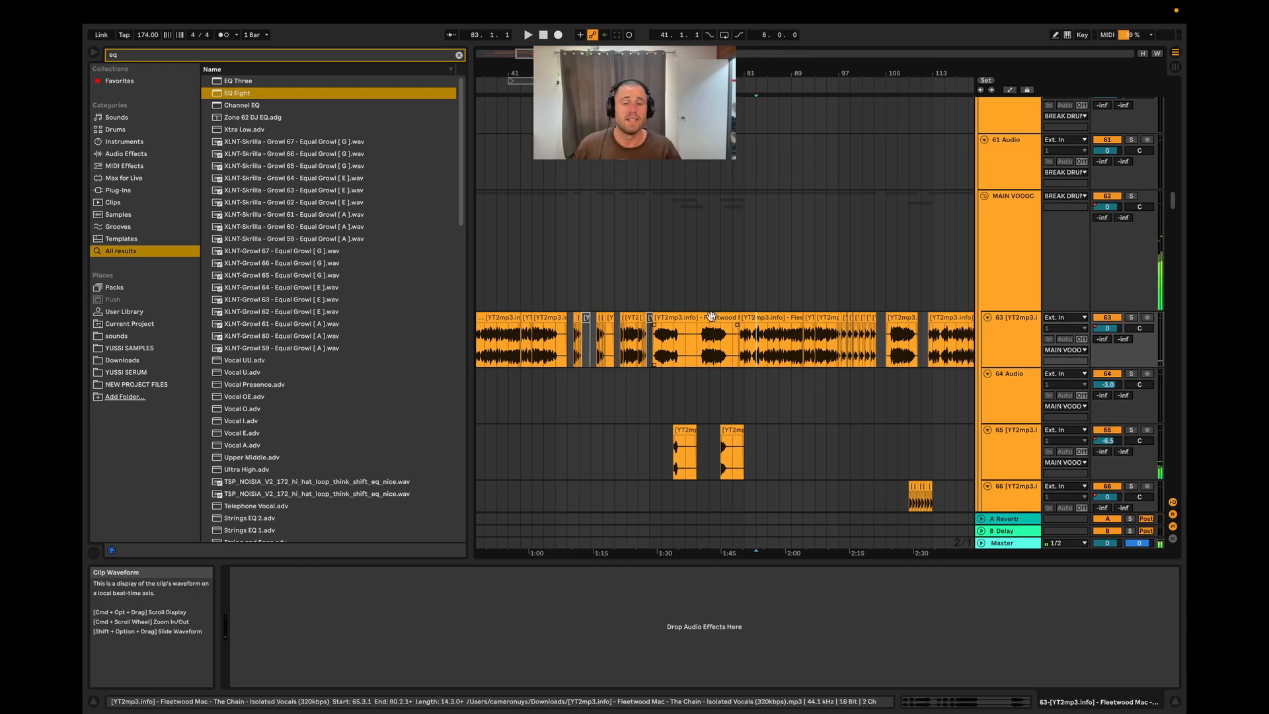
- Try extending the uncut vocal clip over the edited clips to about bar 103, and play it soloed from bar 83
left_click_drag(742, 317, 867, 324)
left_click_drag(653, 360, 739, 358)
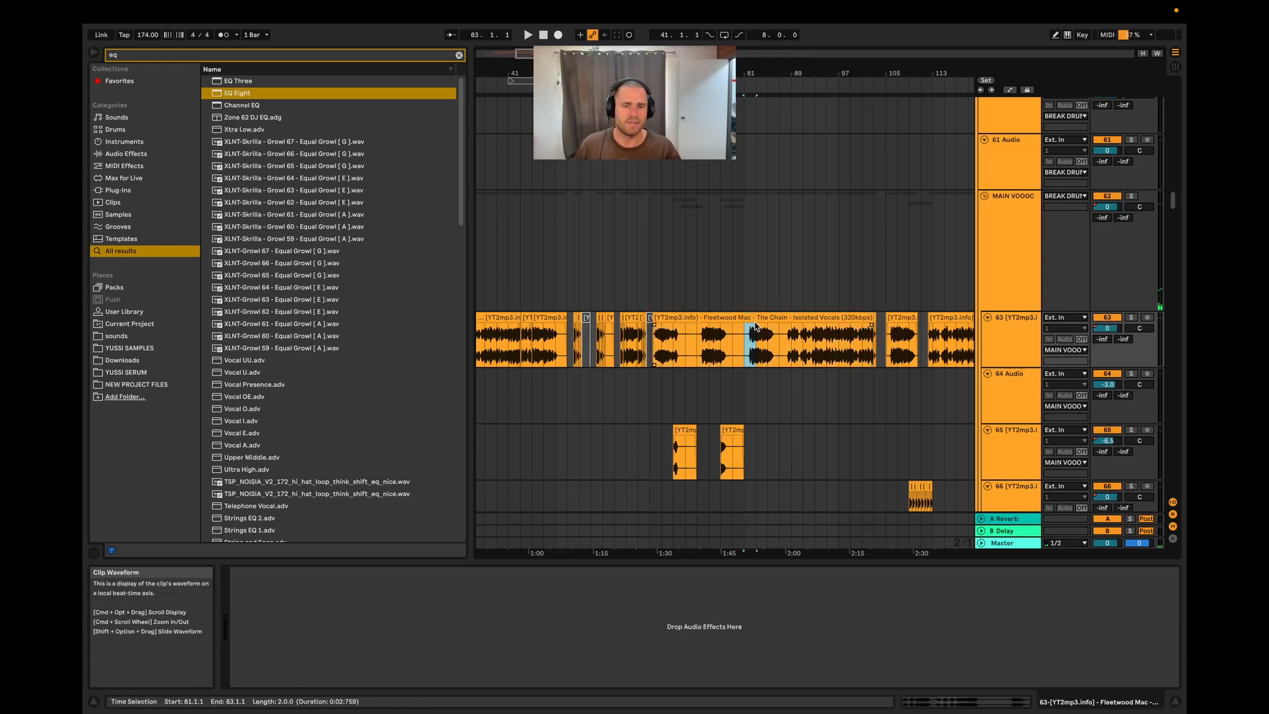
left_click(756, 349)
left_click(1131, 318)
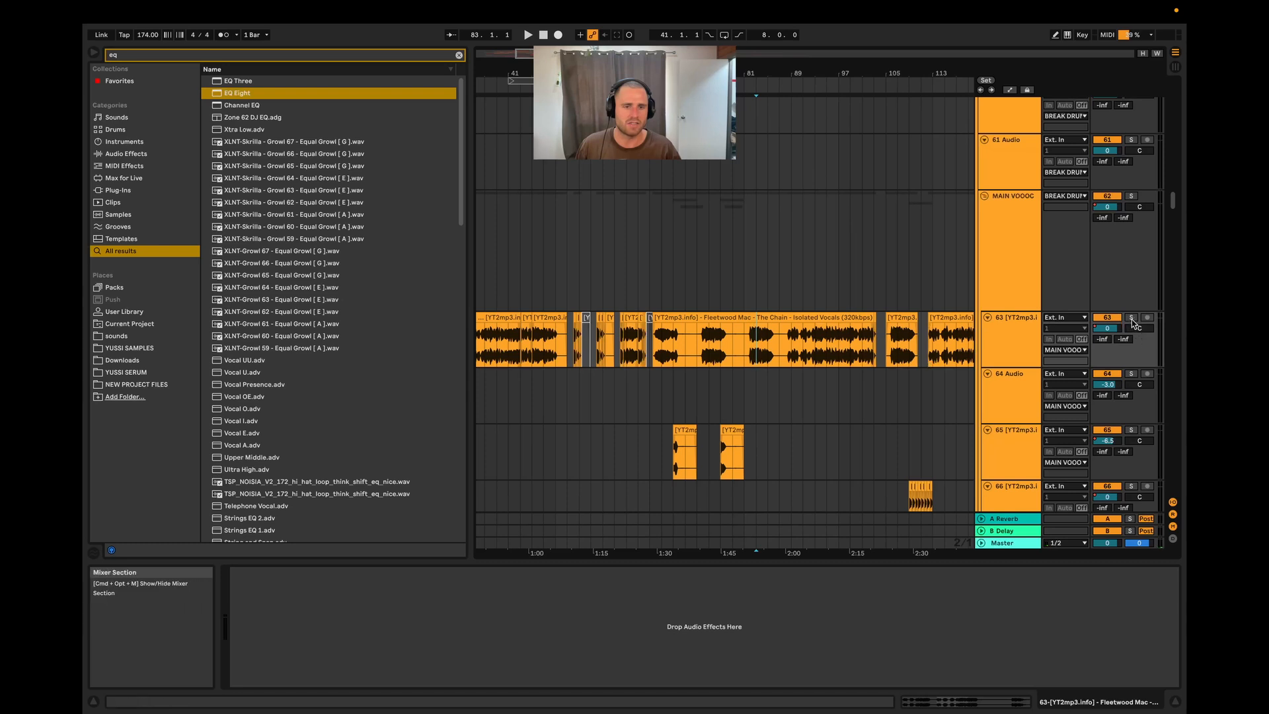
key("space")
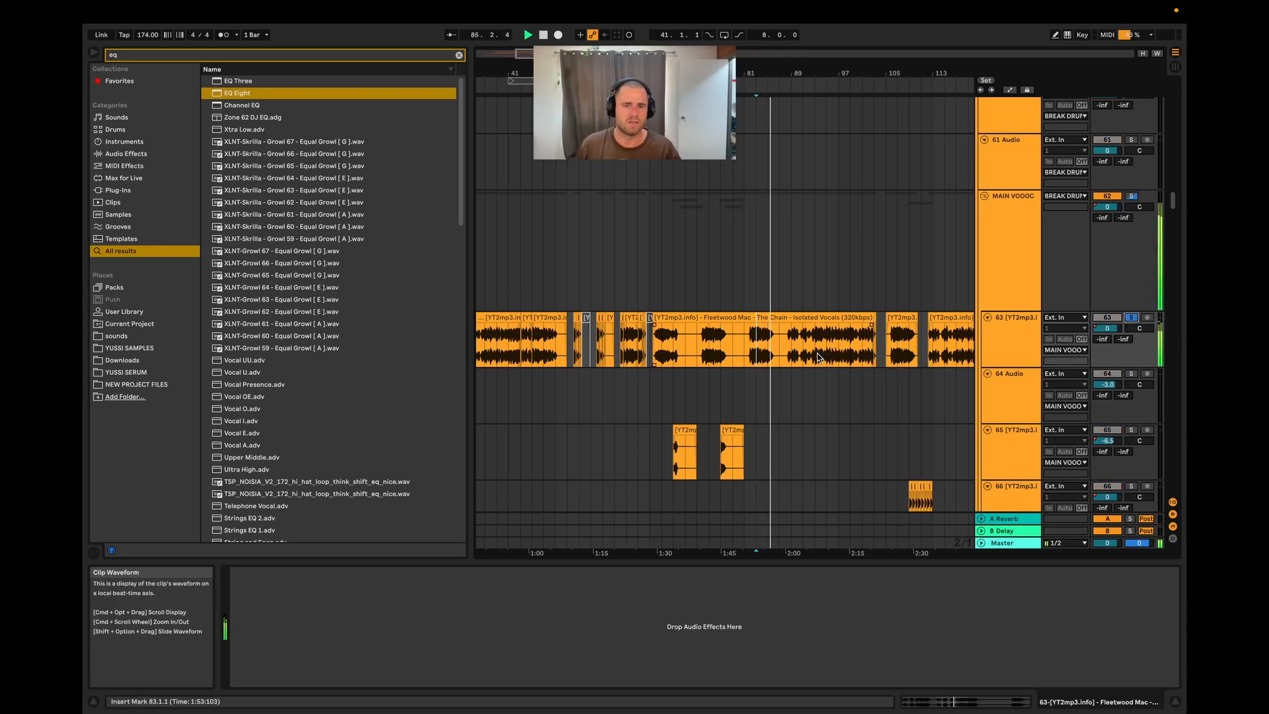
key("space")
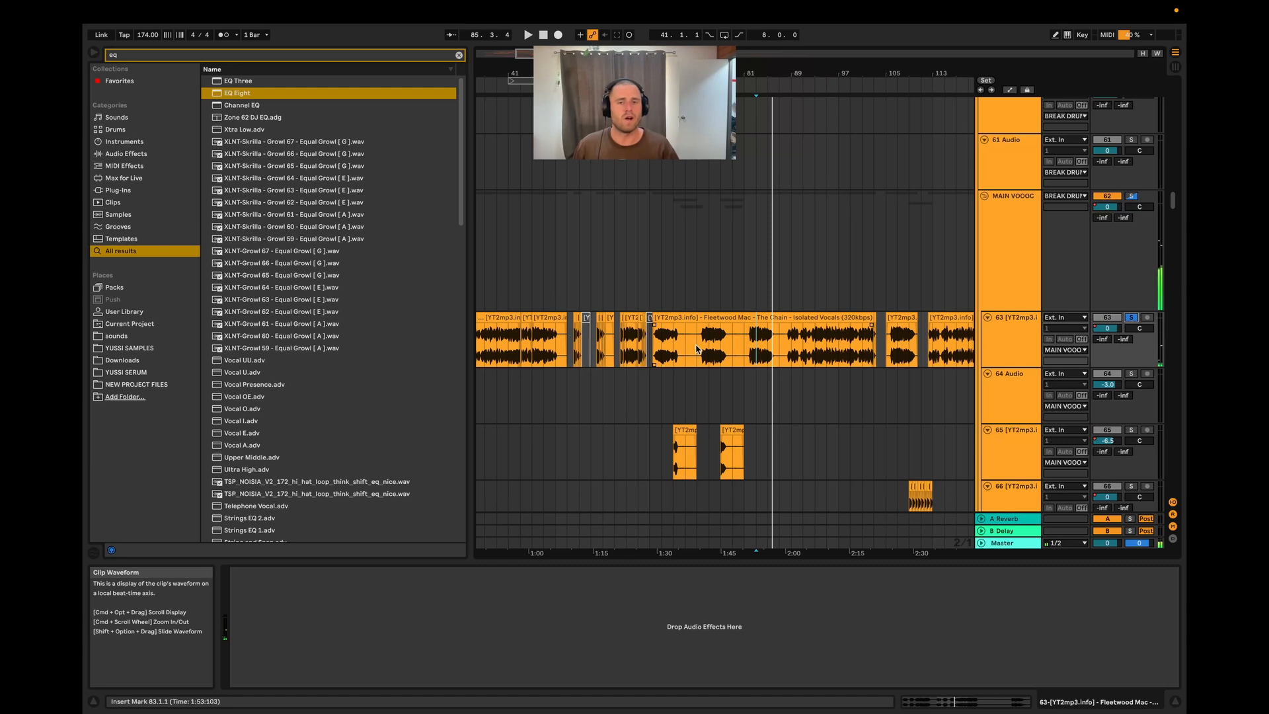
- Try pasting the vocal section from bars 73 to 81 at bar 89 on track 63
left_click_drag(715, 353, 749, 336)
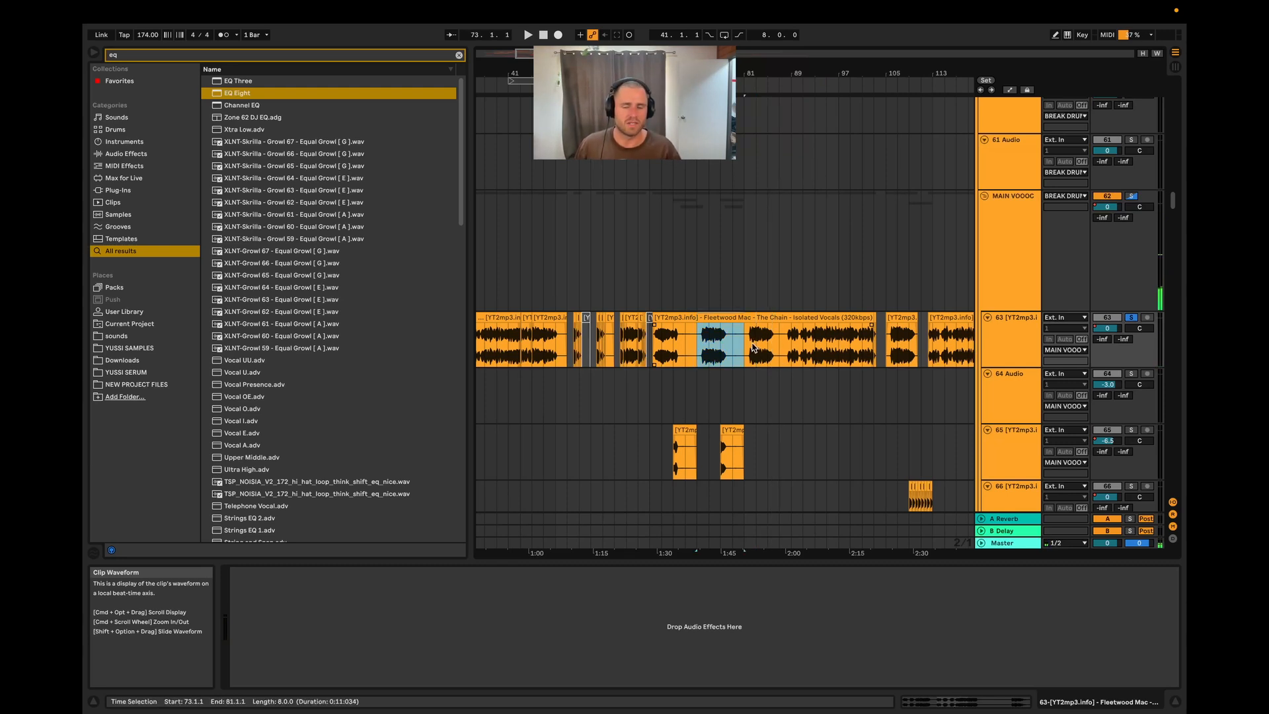
left_click(794, 354)
key("super+v")
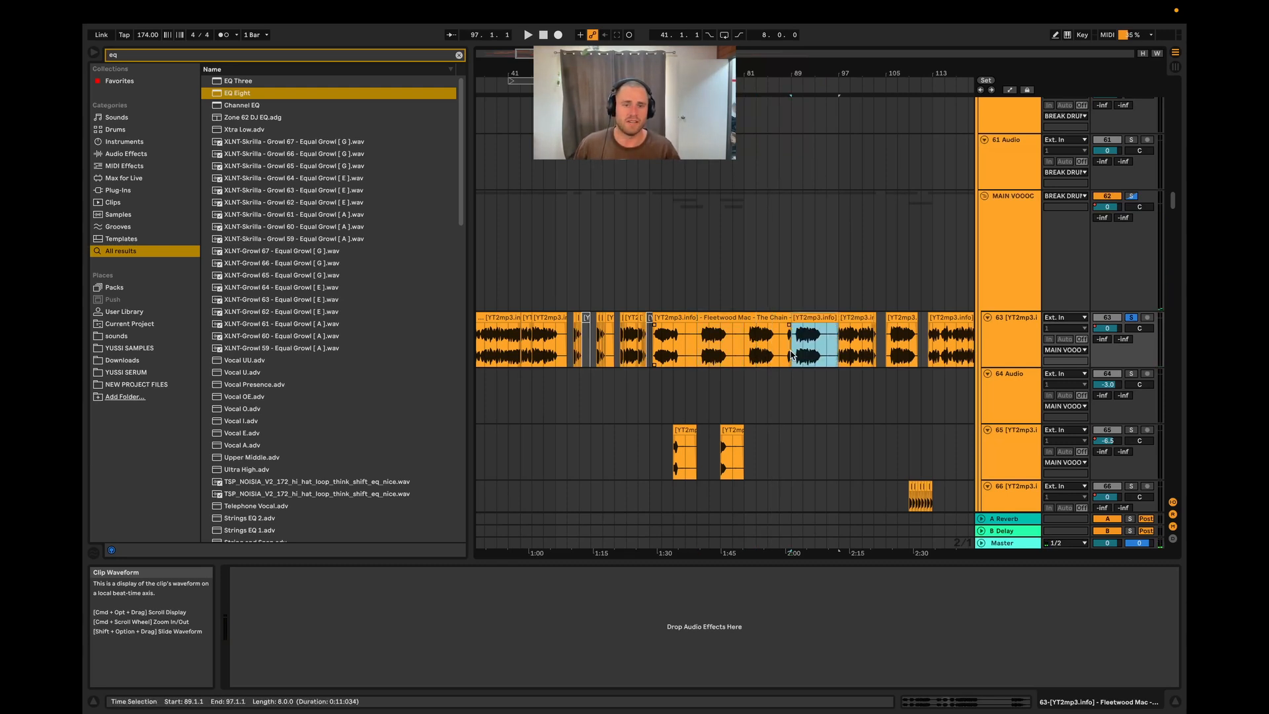
left_click_drag(665, 351, 849, 350)
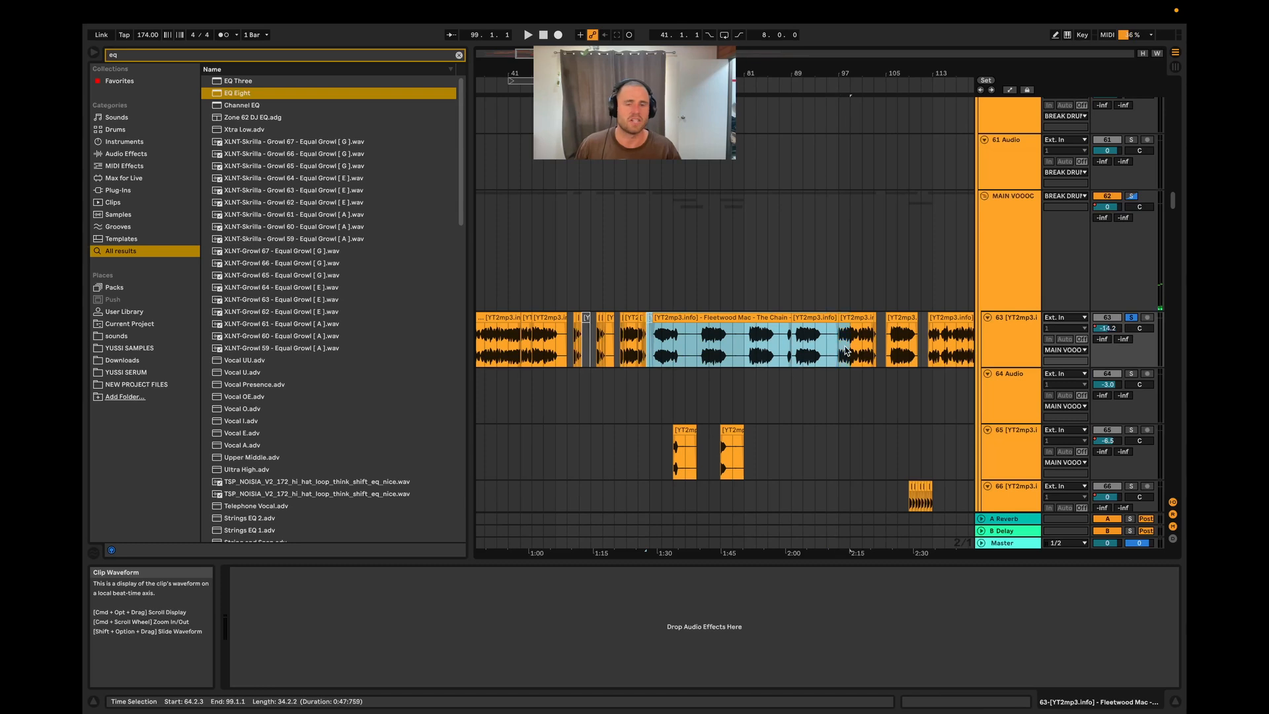
key("super+j")
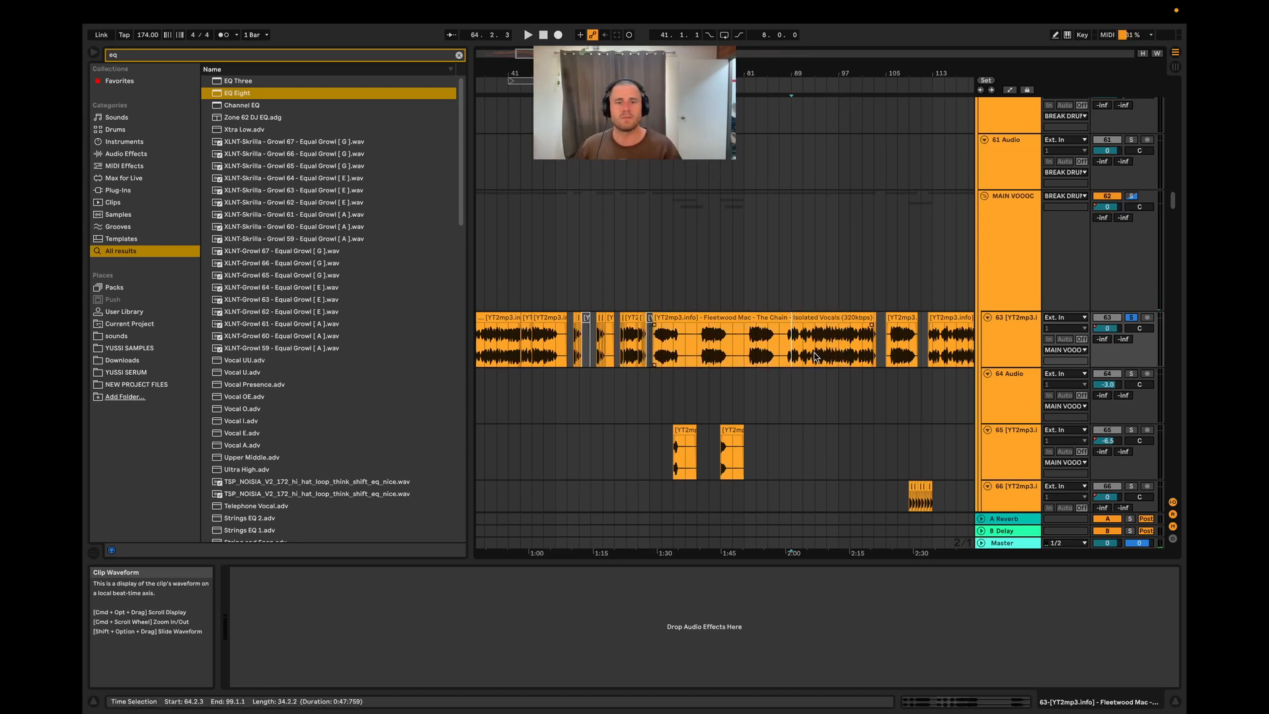
- Select bars 89 to 97 of the uncut vocal on track 63 and play the section in solo
left_click(744, 341)
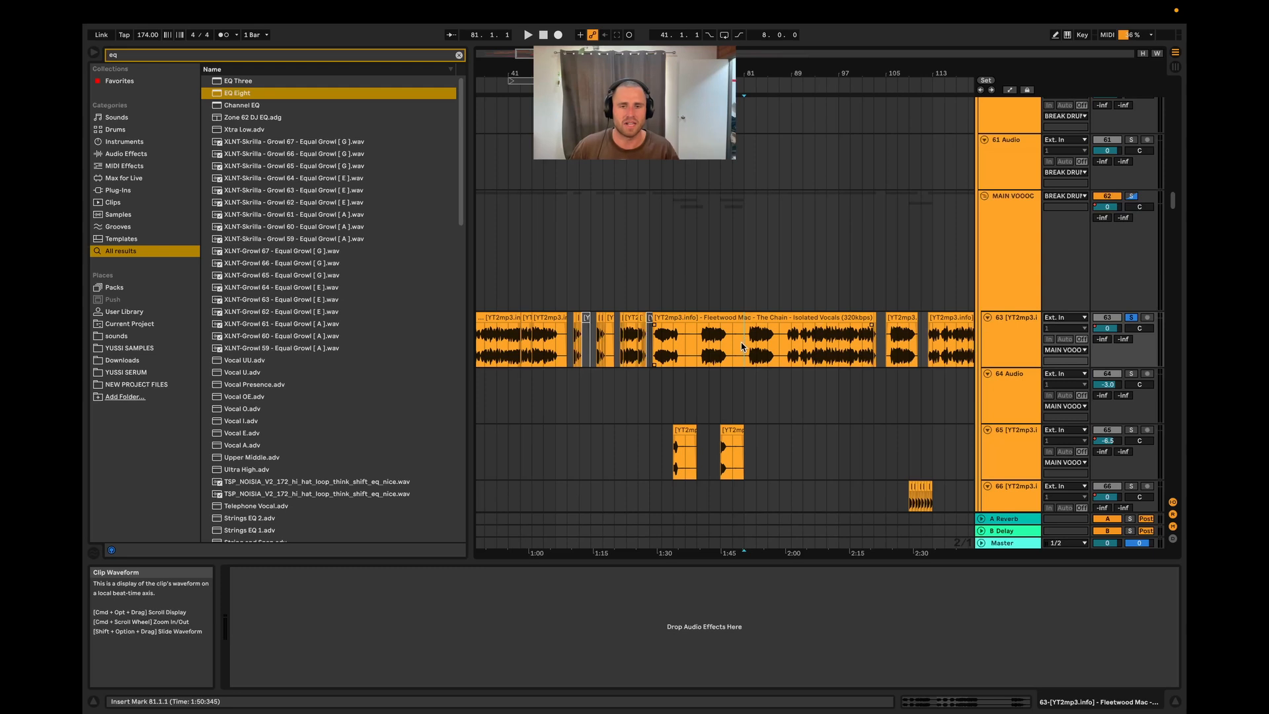
left_click_drag(744, 345, 787, 349)
key("super+d")
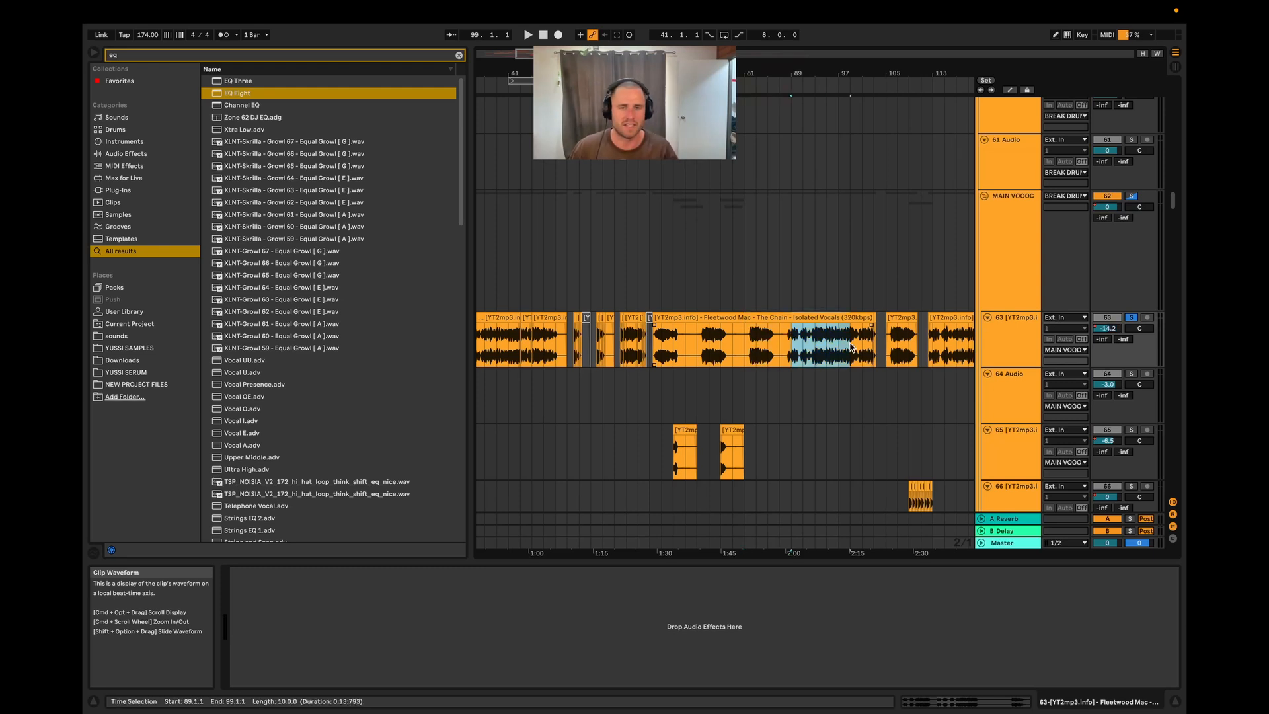
key("space")
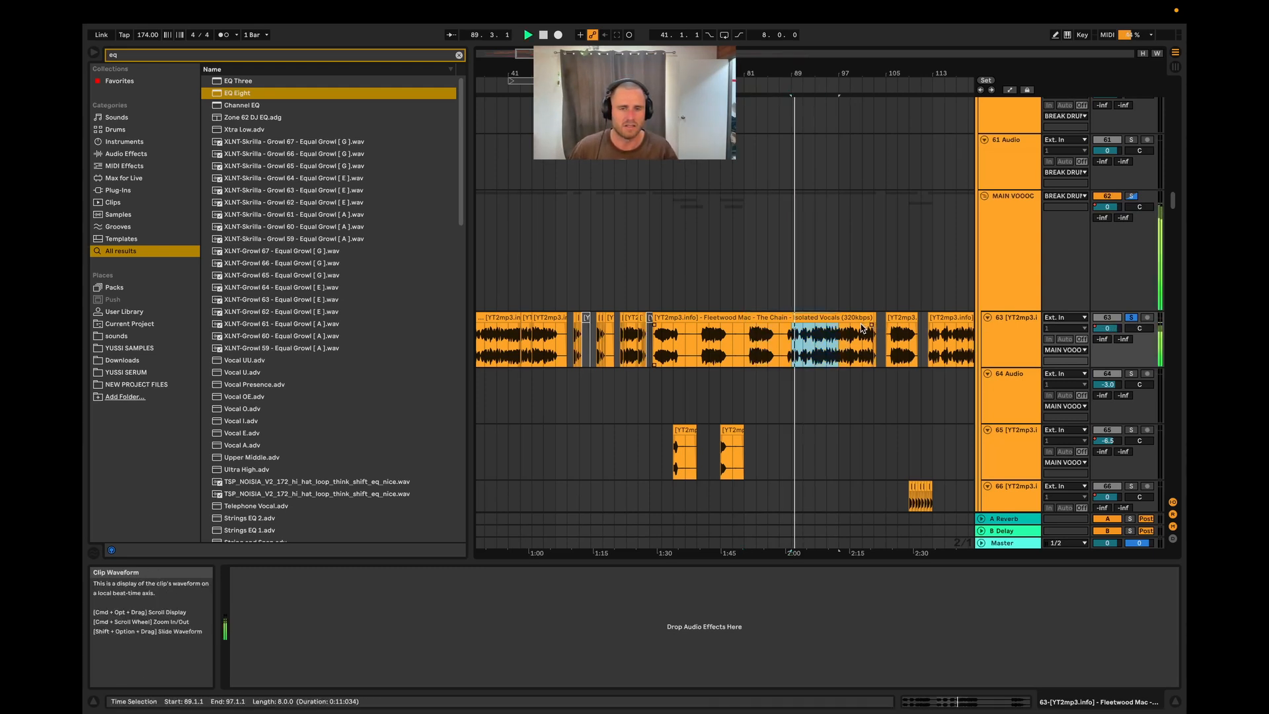
key("space")
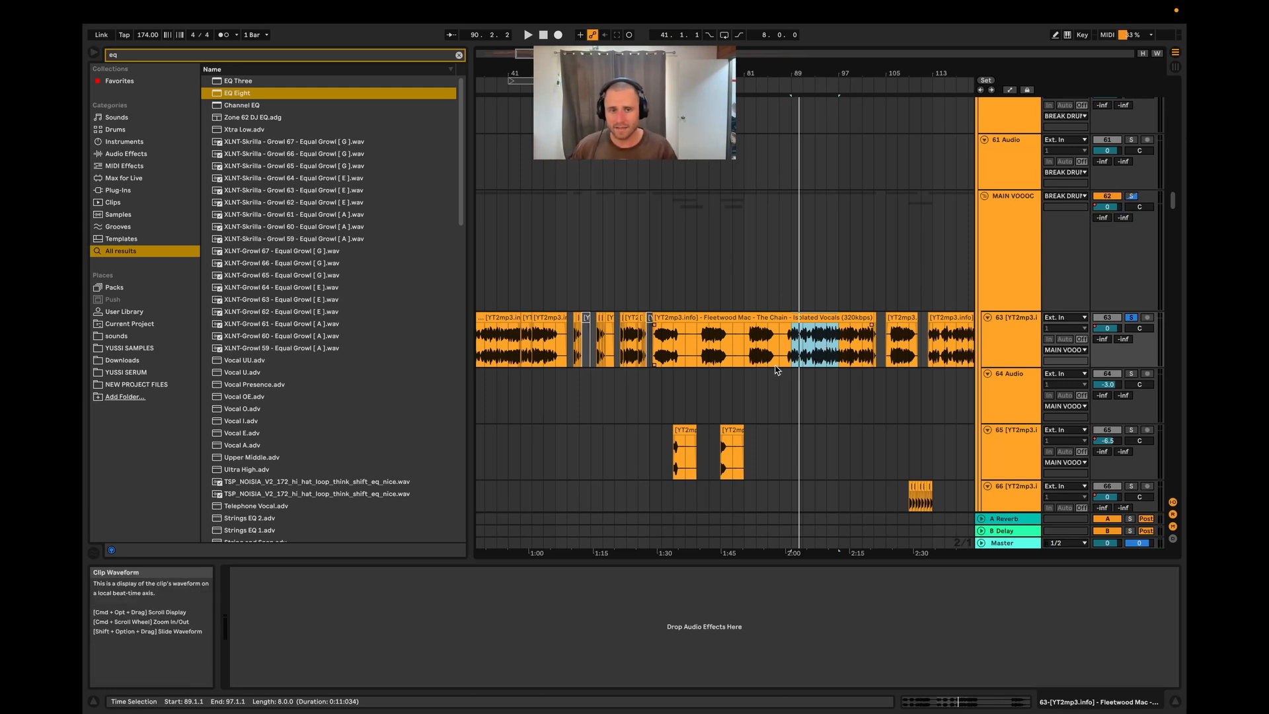
- Undo the vocal clip extension to restore the edited clips, and select bars 81 to 97 on track 63
left_click_drag(746, 347, 779, 350)
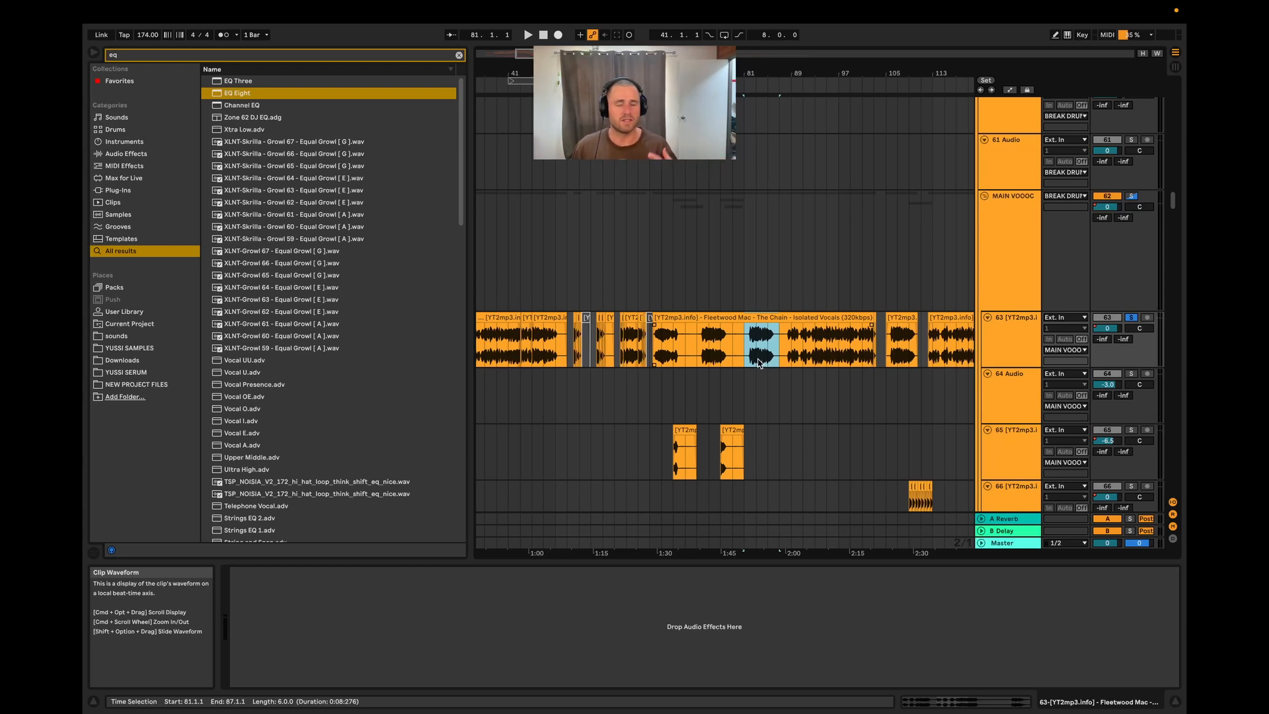
key("super+z")
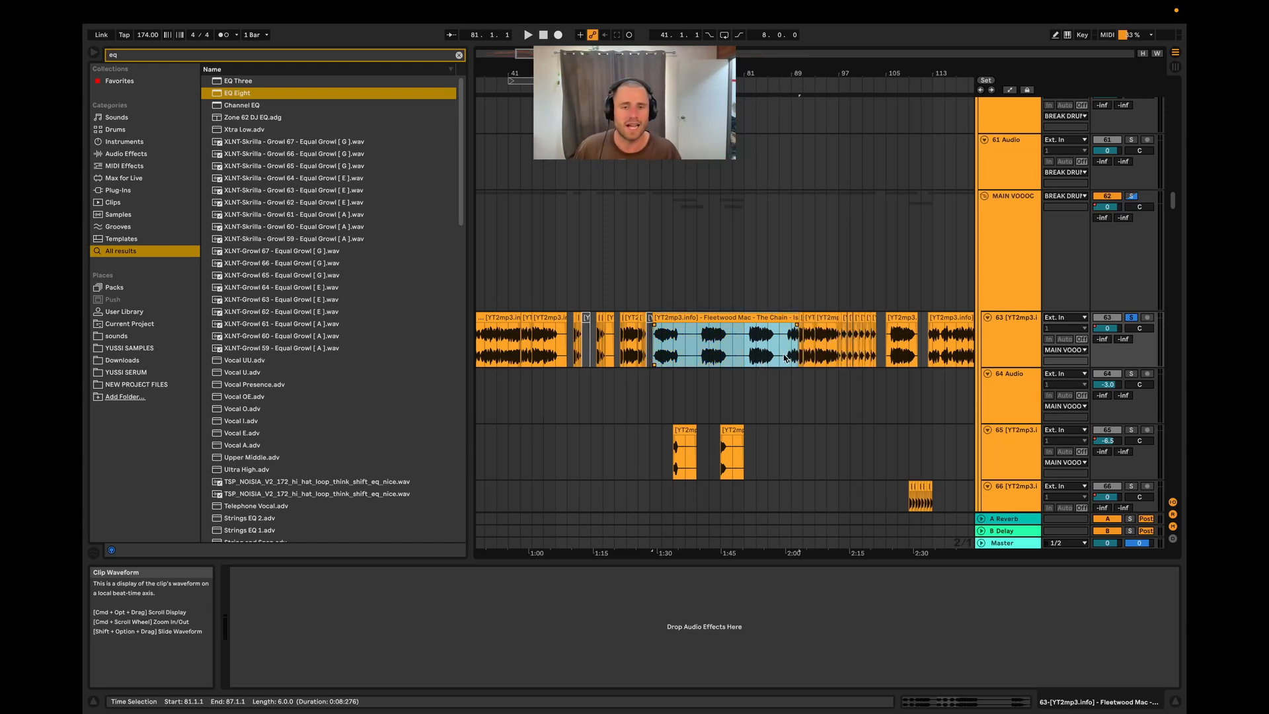
left_click(842, 358)
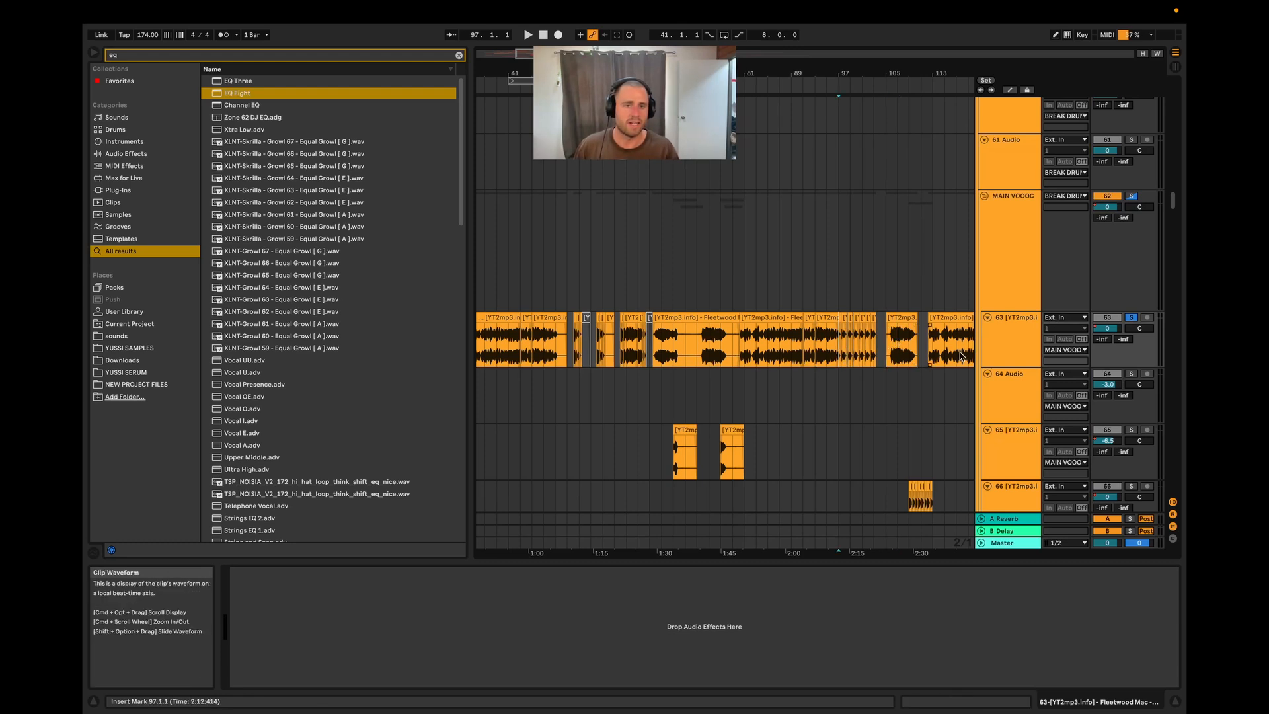
key("space")
left_click(772, 353)
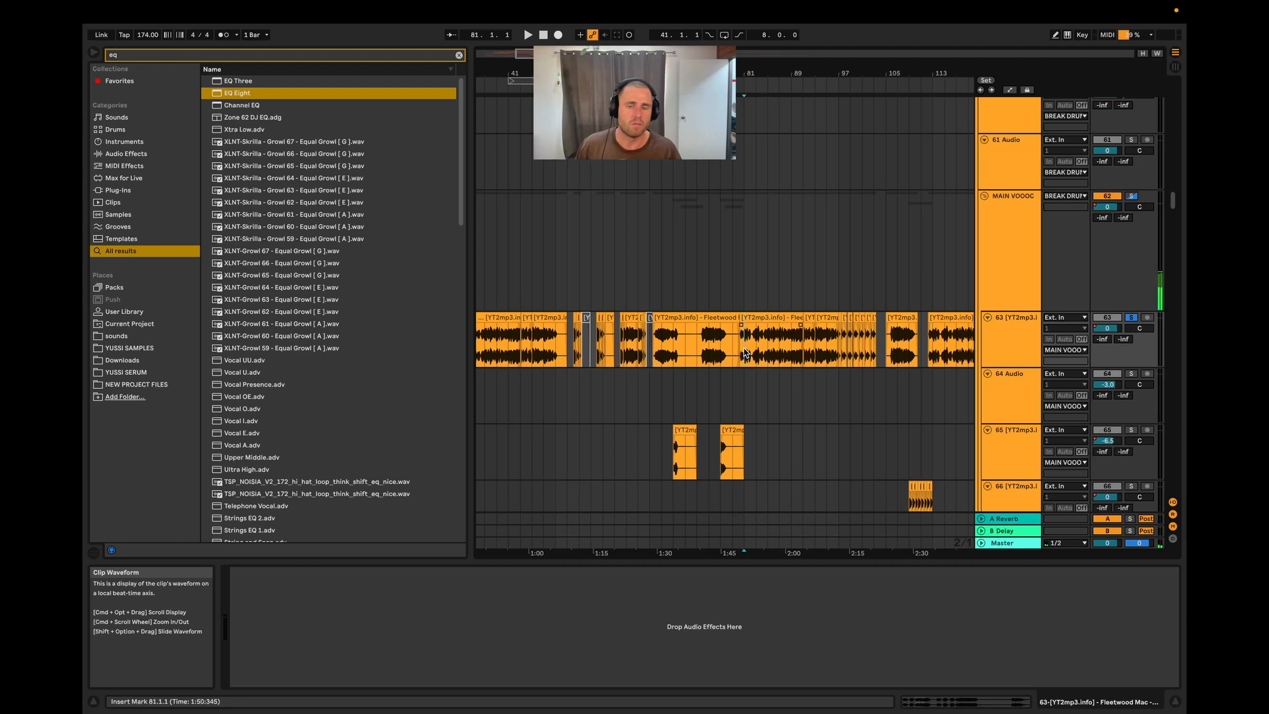
left_click_drag(742, 351, 838, 357)
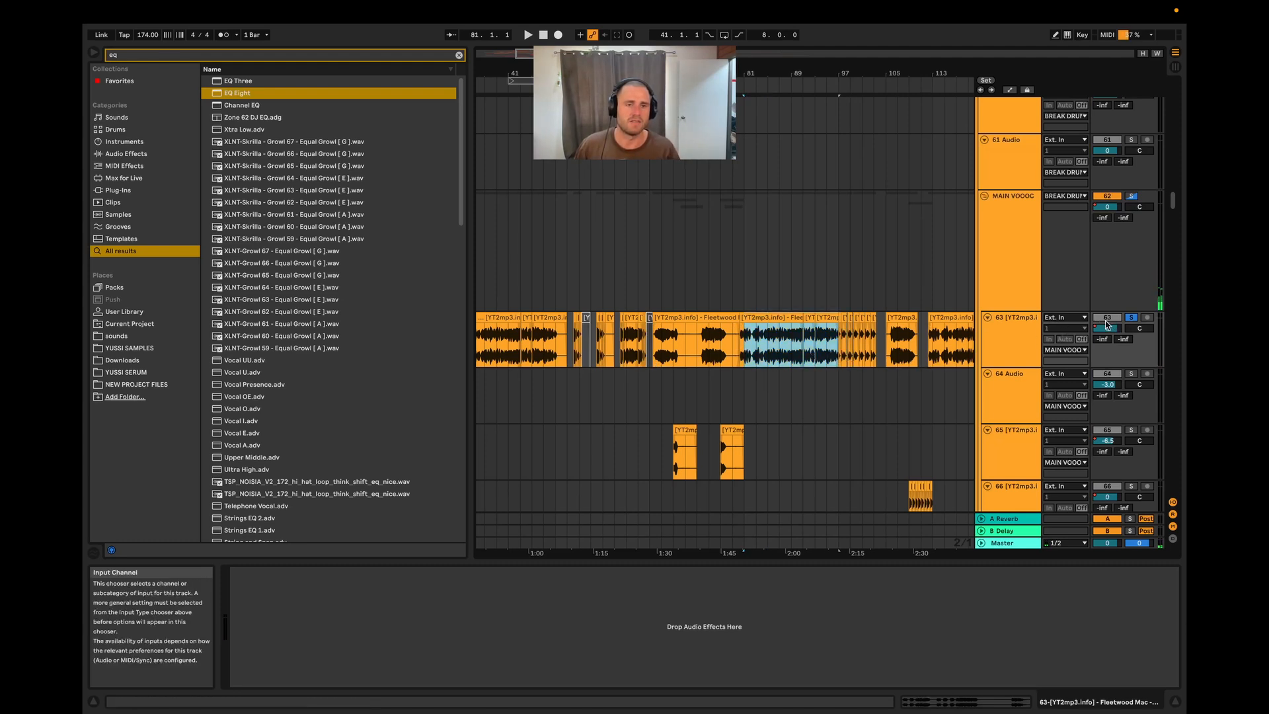
- Unsolo track 63, play the edited vocals in the full mix from bar 83, and stop playback
left_click(1129, 322)
left_click(757, 352)
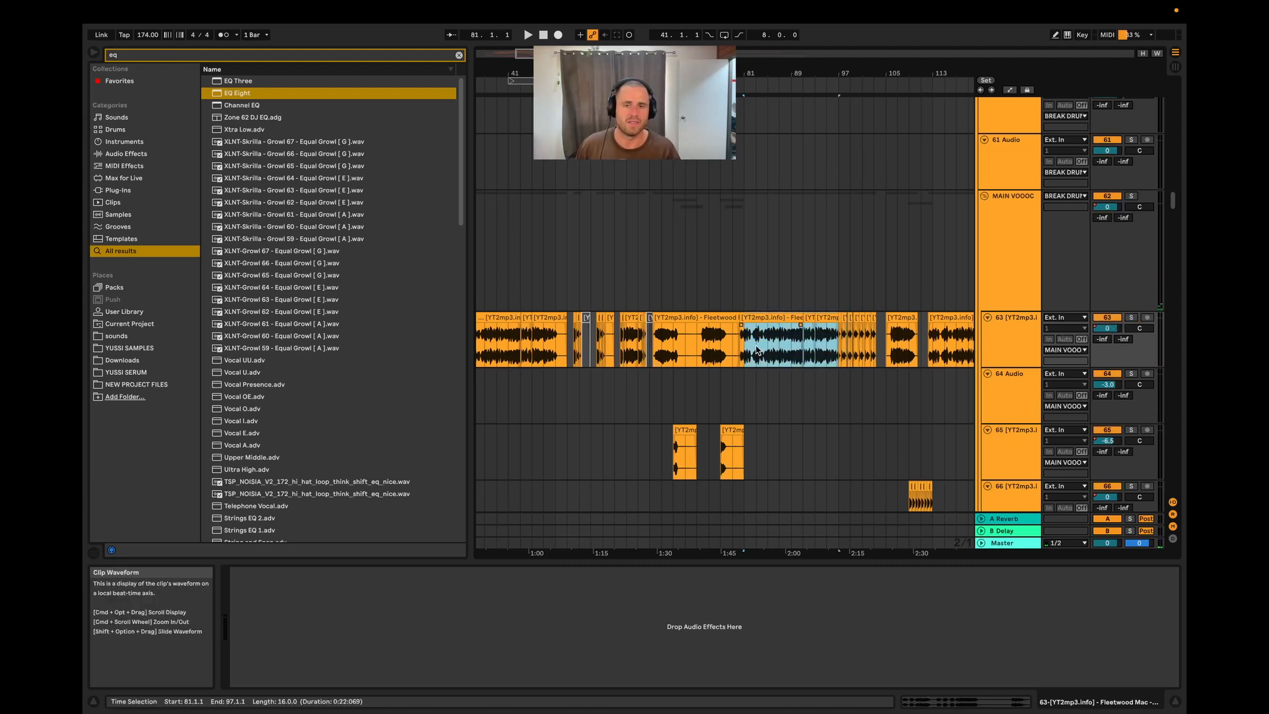
key("space")
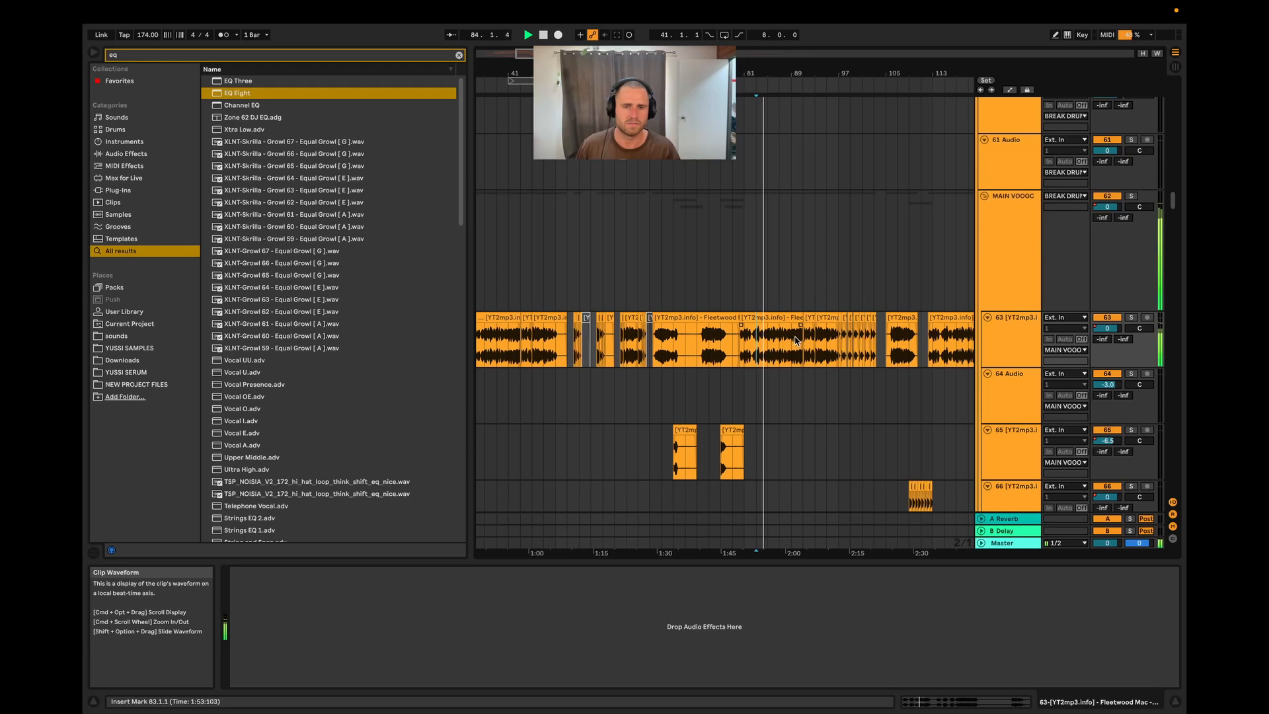
key("space")
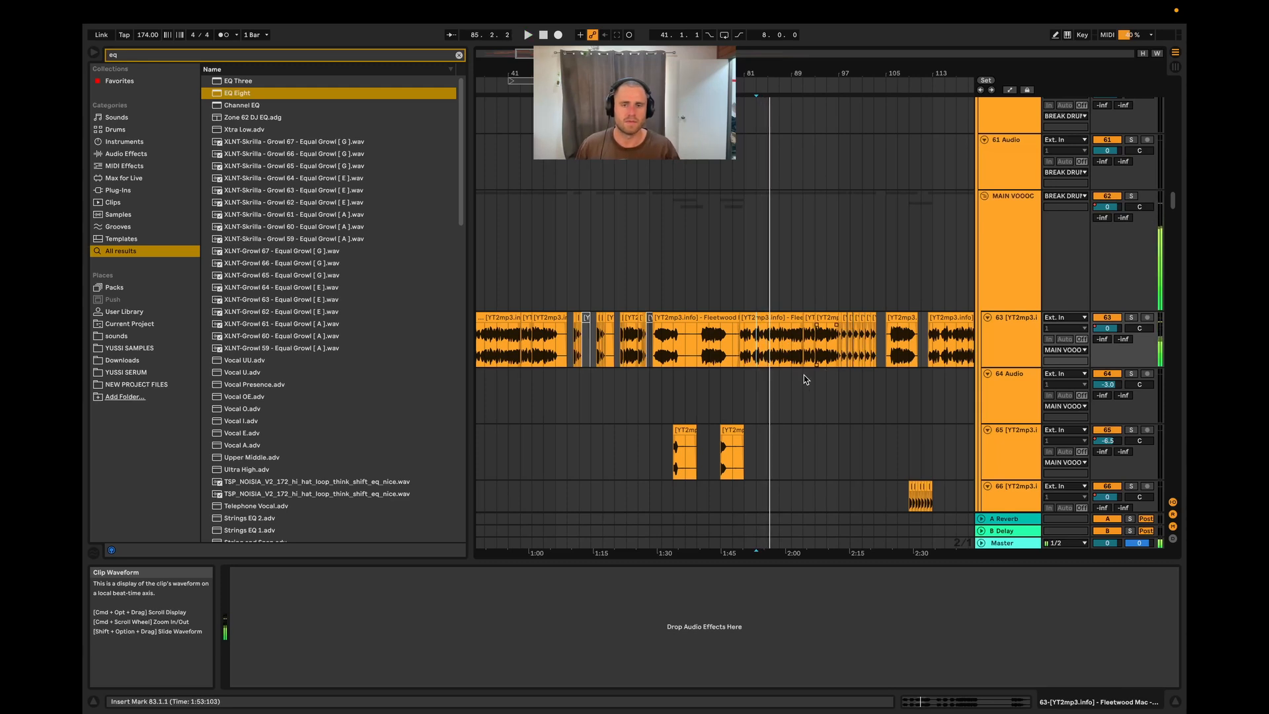
- Play the short vocal chops on track 63 from bar 97 with the full mix and examine them up close
left_click(754, 396)
left_click(837, 358)
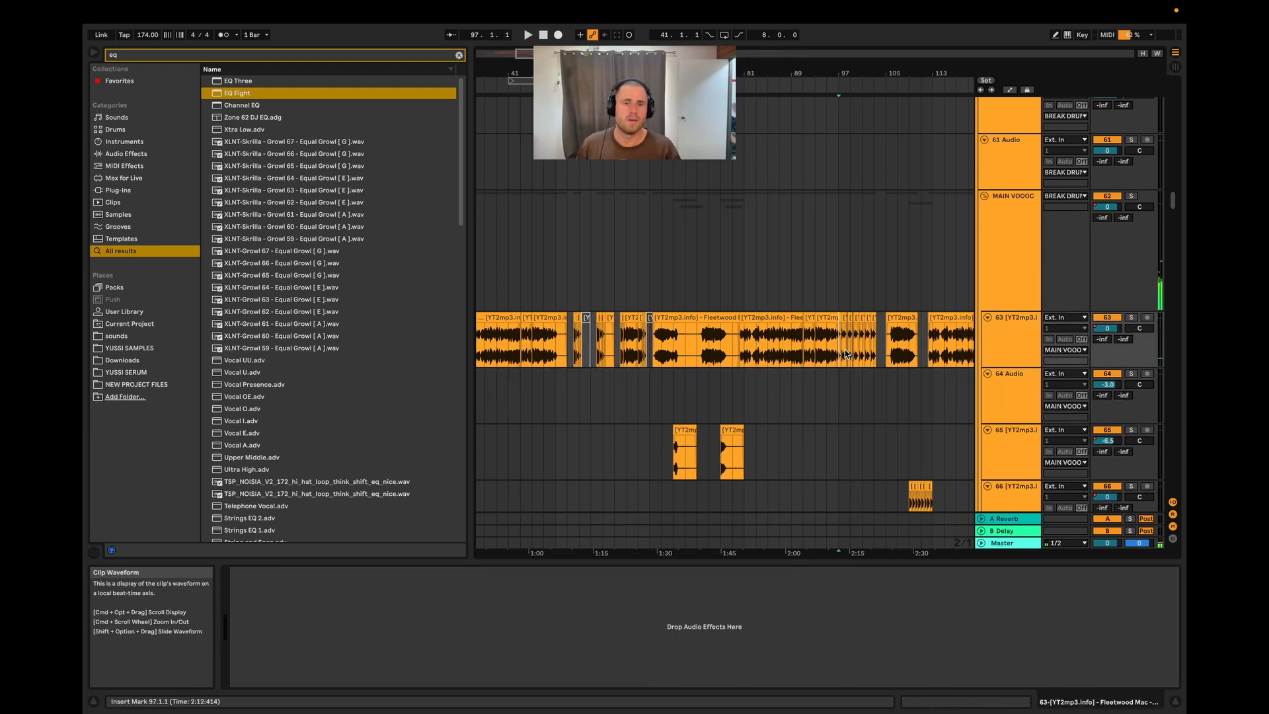
left_click(1131, 318)
left_click(1132, 318)
key("space")
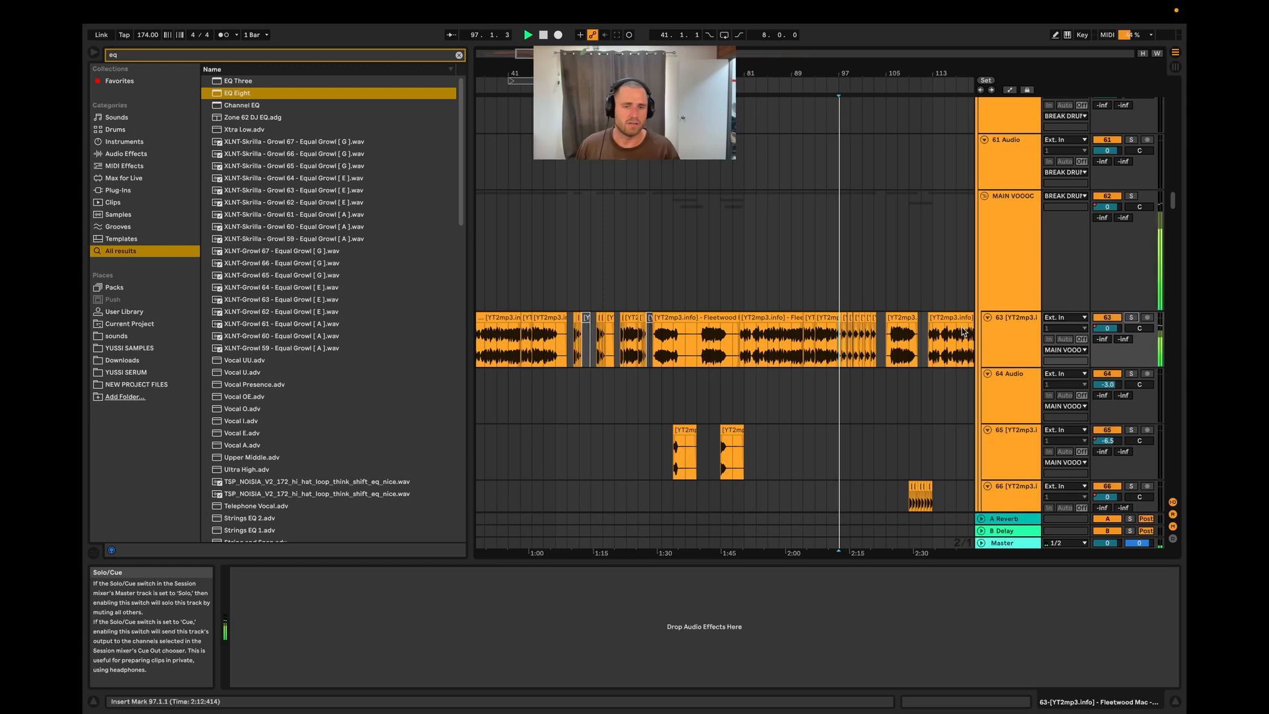
scroll(921, 432, "up", 5)
scroll(922, 431, "up", 3)
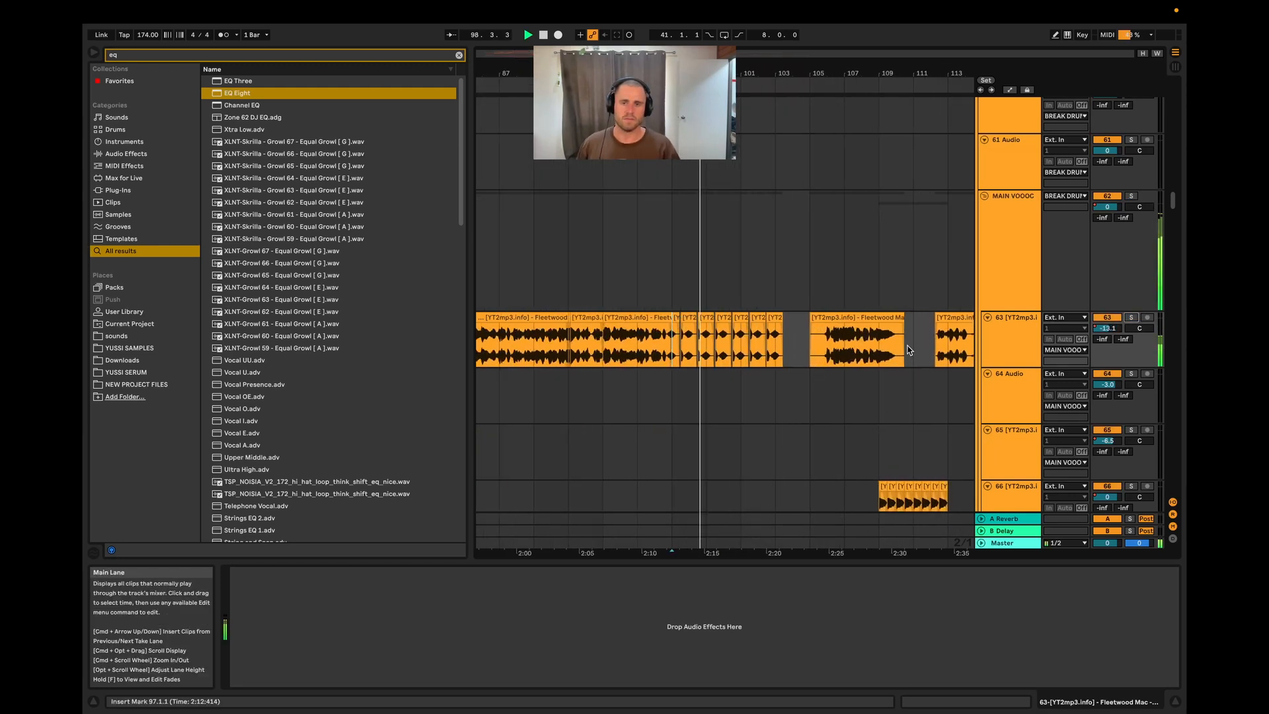
- Play the vocal phrase on track 63 from bar 105, then solo the track
scroll(923, 353, "up", 1)
scroll(743, 395, "down", 3)
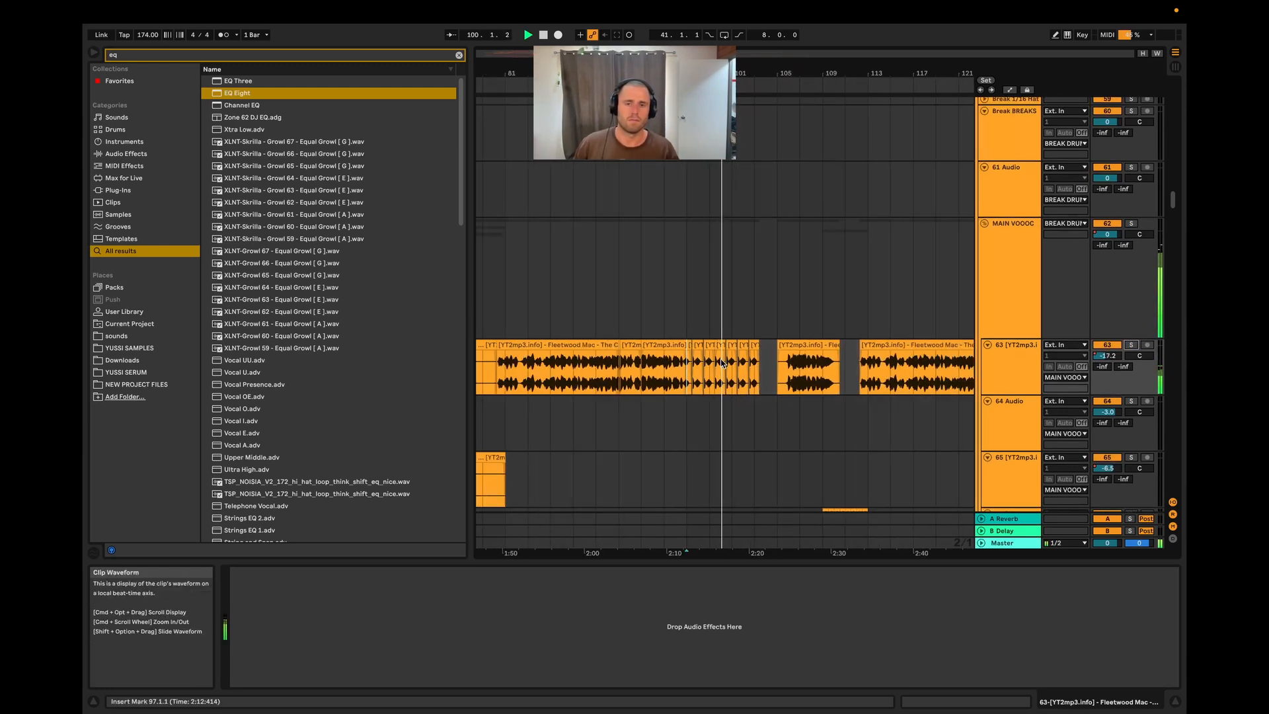
scroll(750, 397, "up", 3)
left_click(796, 374)
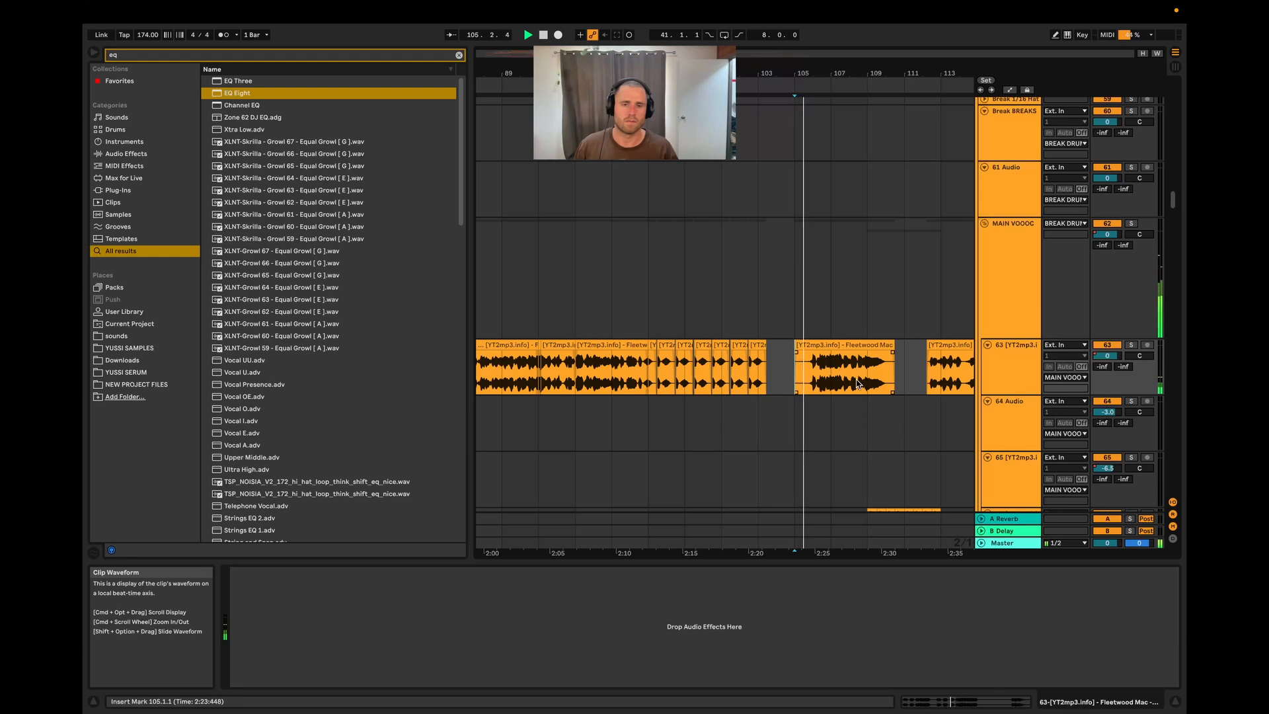
left_click(1131, 345)
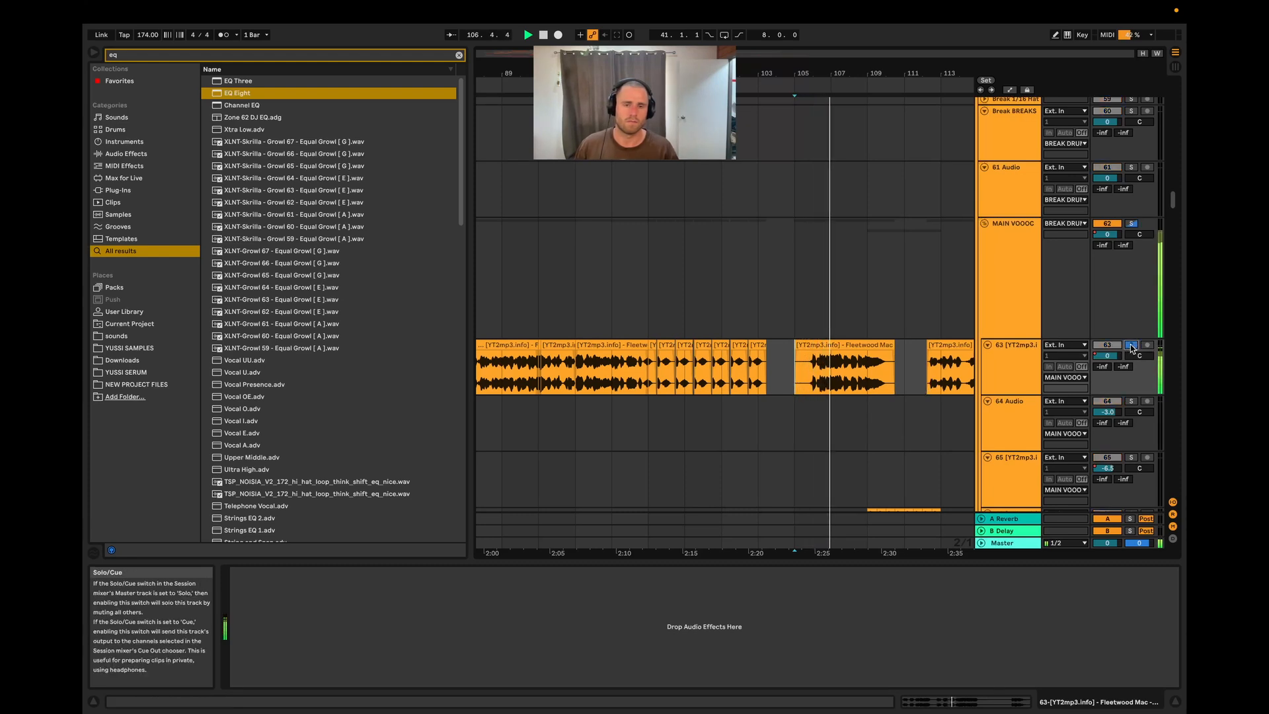
- Play the phrase on track 63 with the full mix, stop playback, and place the insert marker at bar 111
scroll(953, 413, "down", 4)
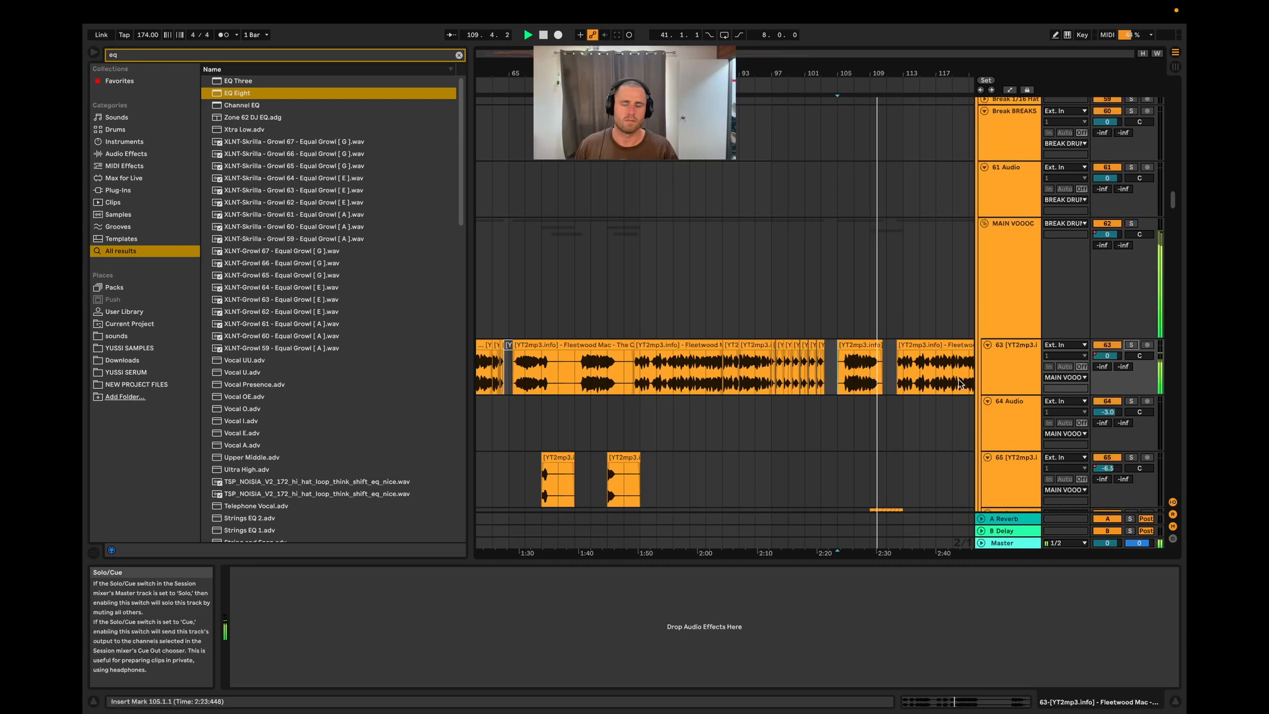
scroll(894, 392, "up", 4)
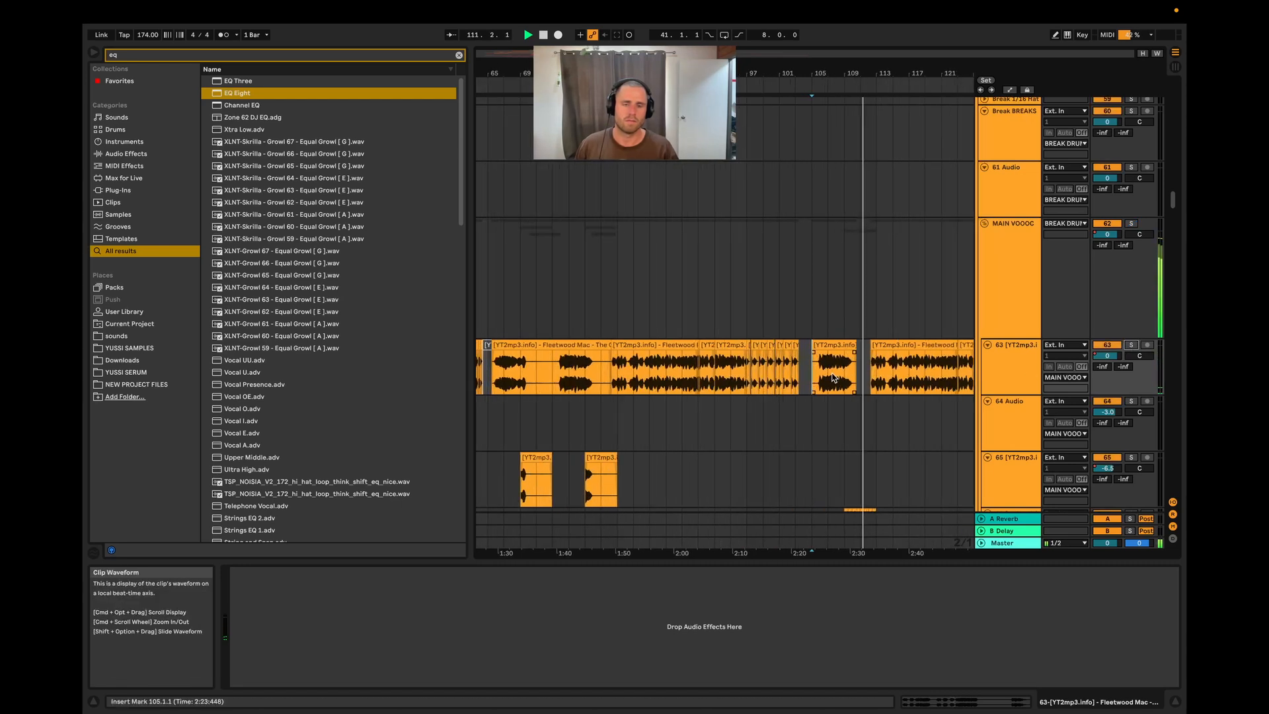
left_click(859, 383)
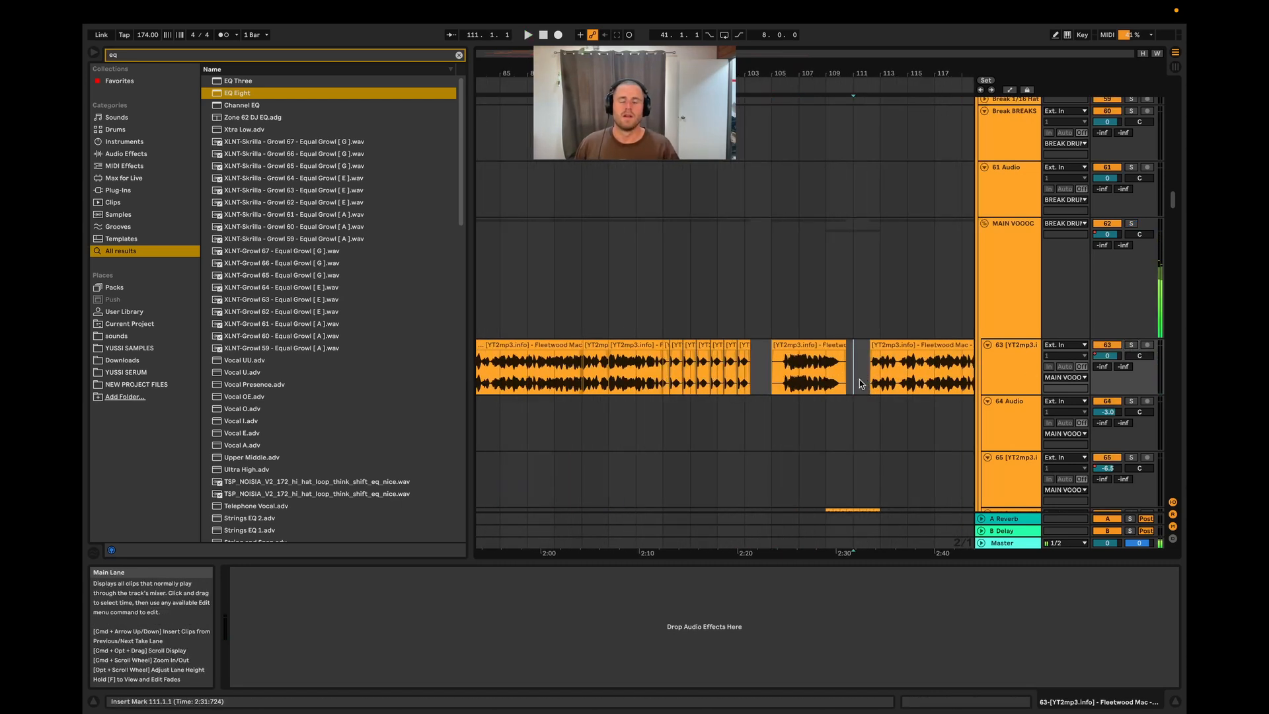
scroll(859, 383, "down", 3)
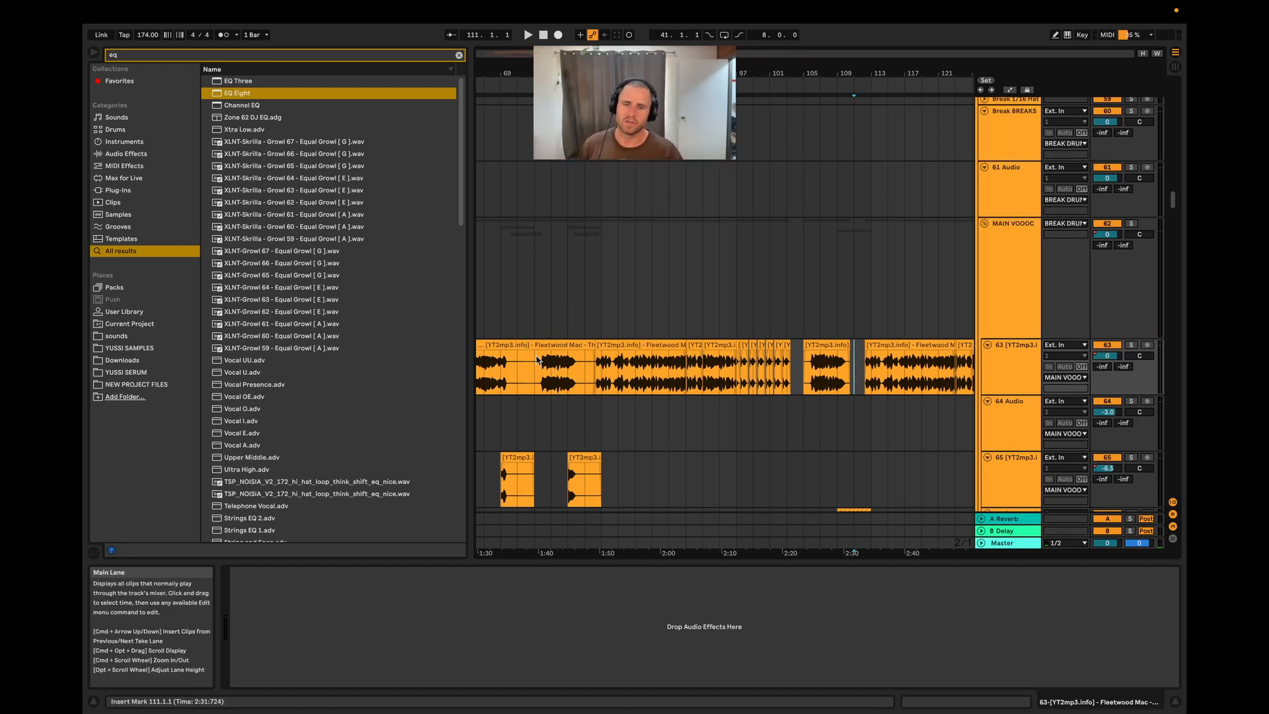
- Try extending the uncut vocal clip on track 63 over the edited clips, select bars 81 to 91, and undo the extension
left_click_drag(594, 376, 515, 372)
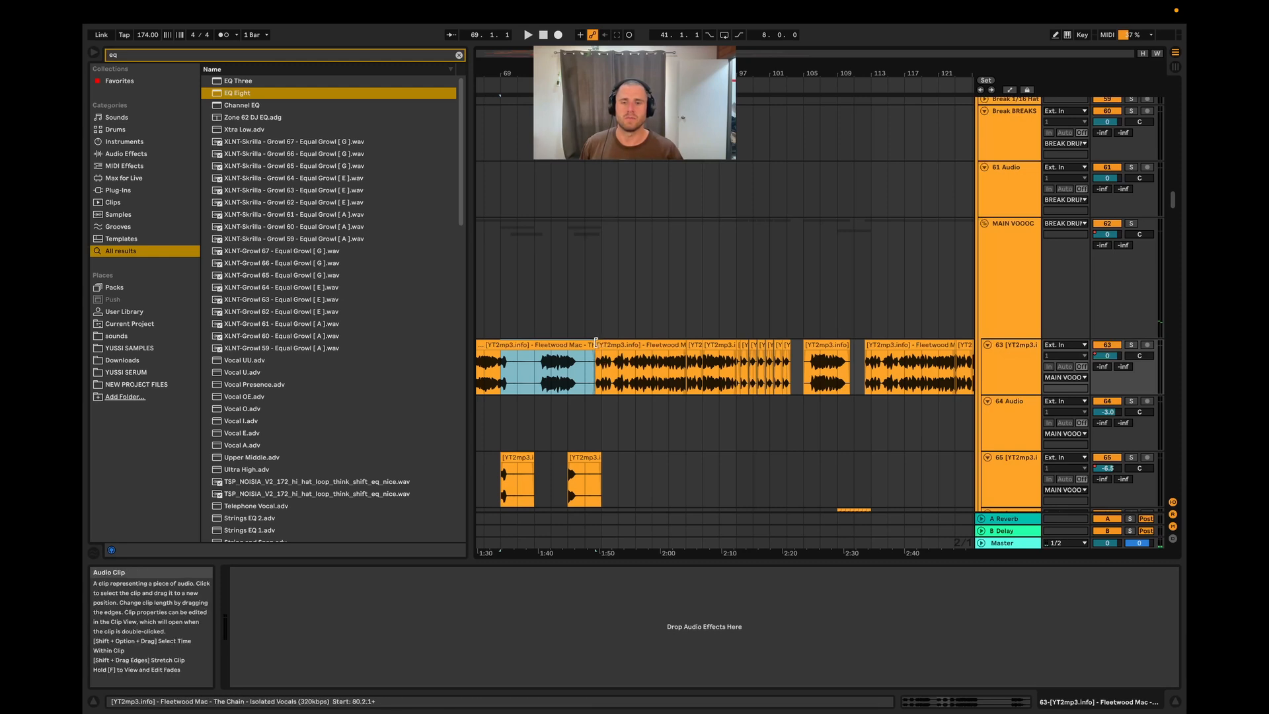
left_click_drag(594, 345, 702, 346)
left_click_drag(600, 382, 686, 382)
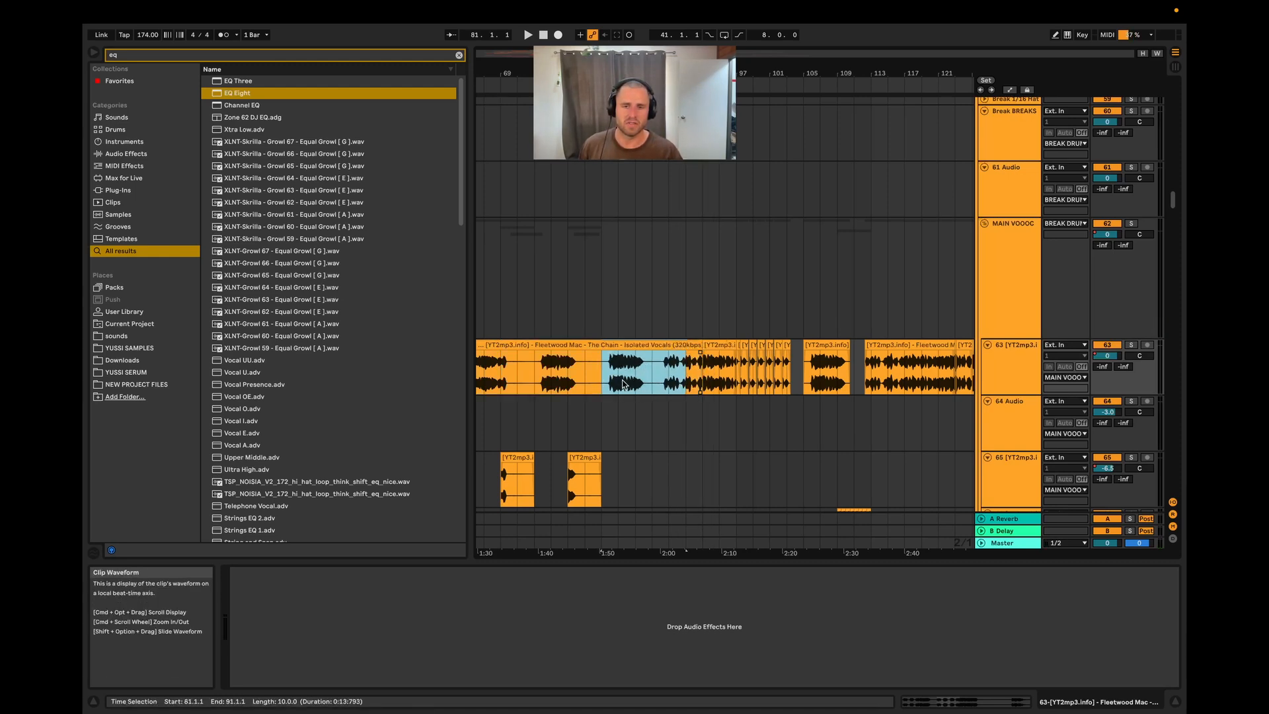
key("super+z")
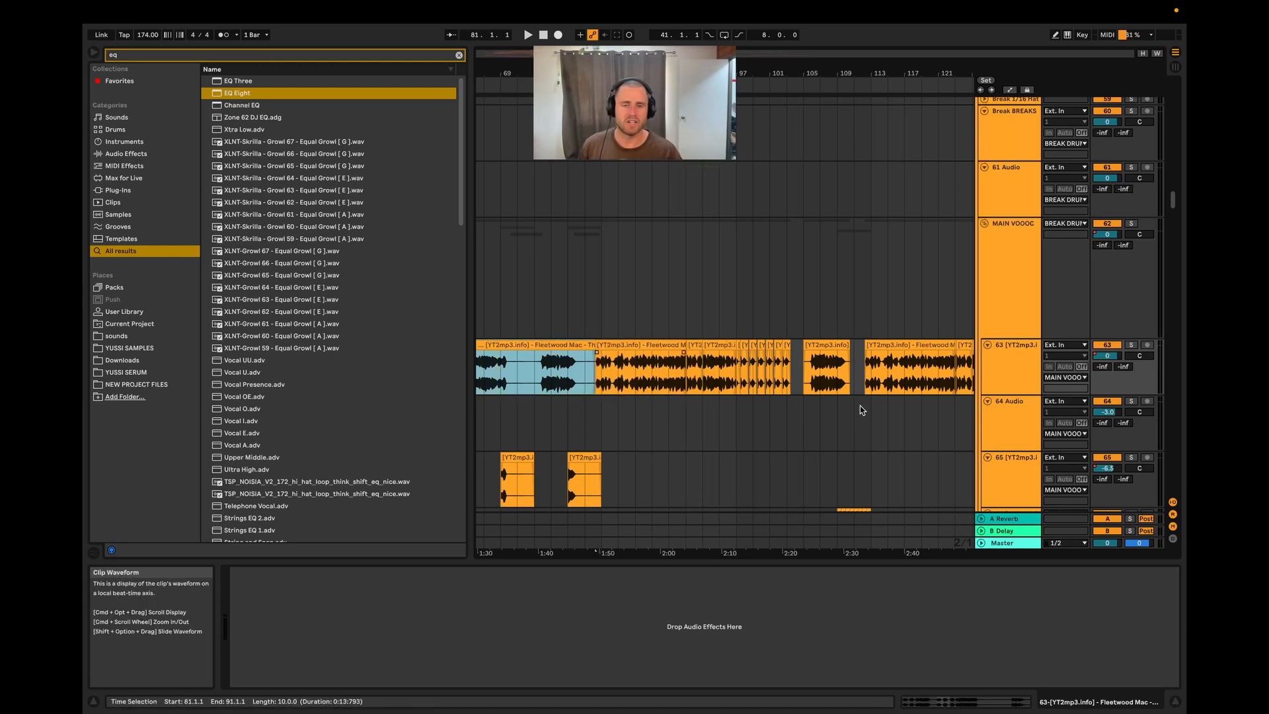
- Select the vocal phrase from bar 105 on track 63, place the insert marker at 112.2.1, and examine the vocal clips that follow
left_click_drag(804, 376, 864, 376)
left_click(866, 377)
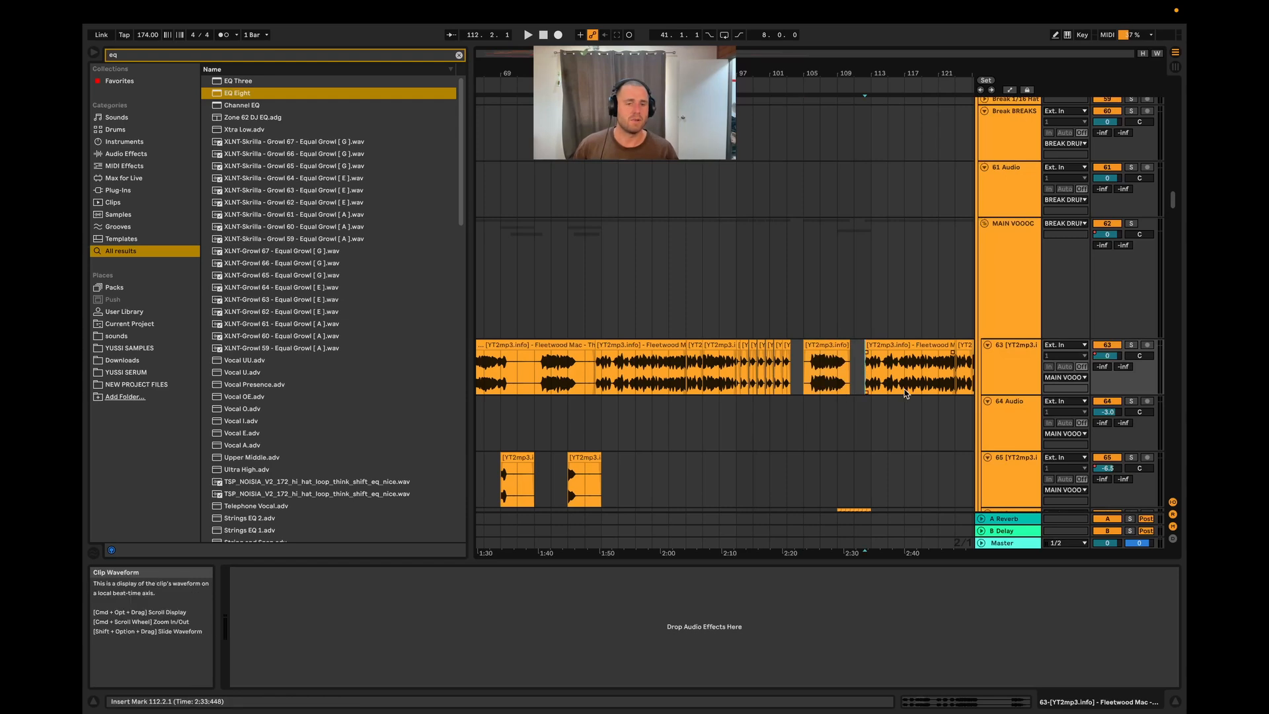
scroll(763, 402, "down", 3)
scroll(745, 407, "up", 3)
scroll(691, 414, "down", 5)
scroll(702, 416, "up", 3)
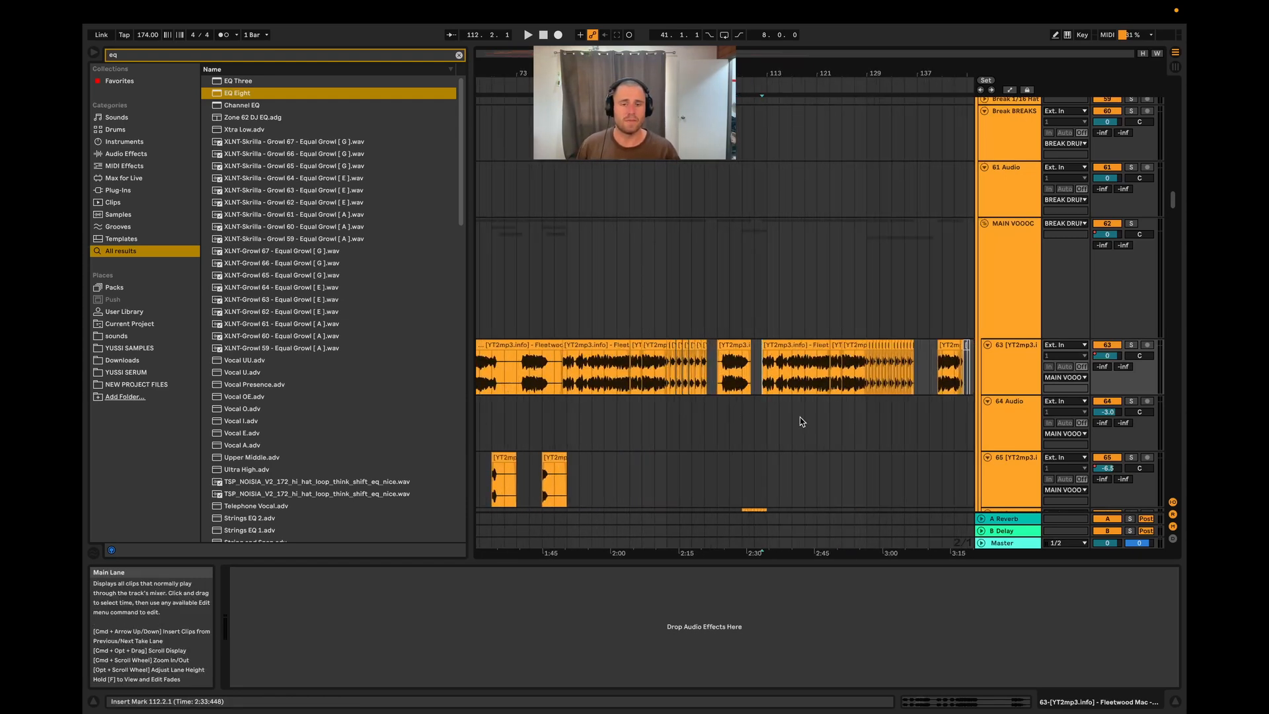
scroll(820, 410, "down", 5)
scroll(819, 409, "up", 4)
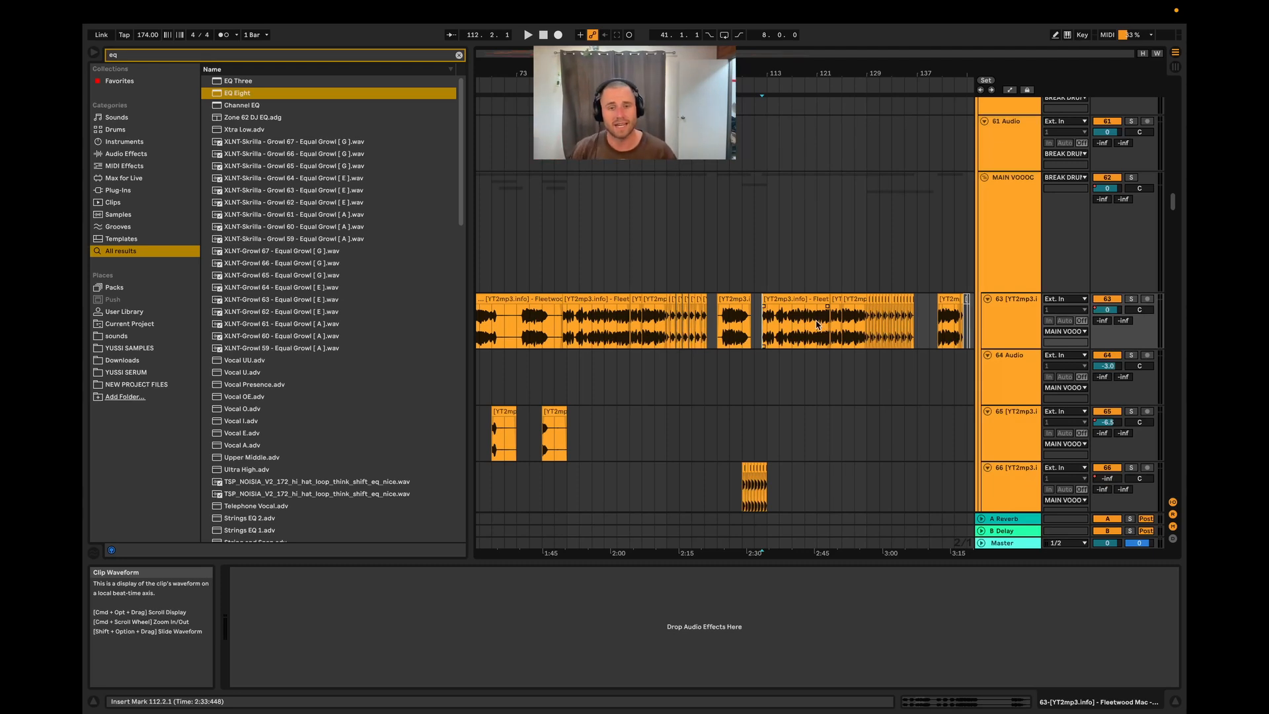
- Examine the vocal clips around bar 113 up close and play them briefly with the full mix from 112.2.1
key("plus")
key("plus")
key("plus")
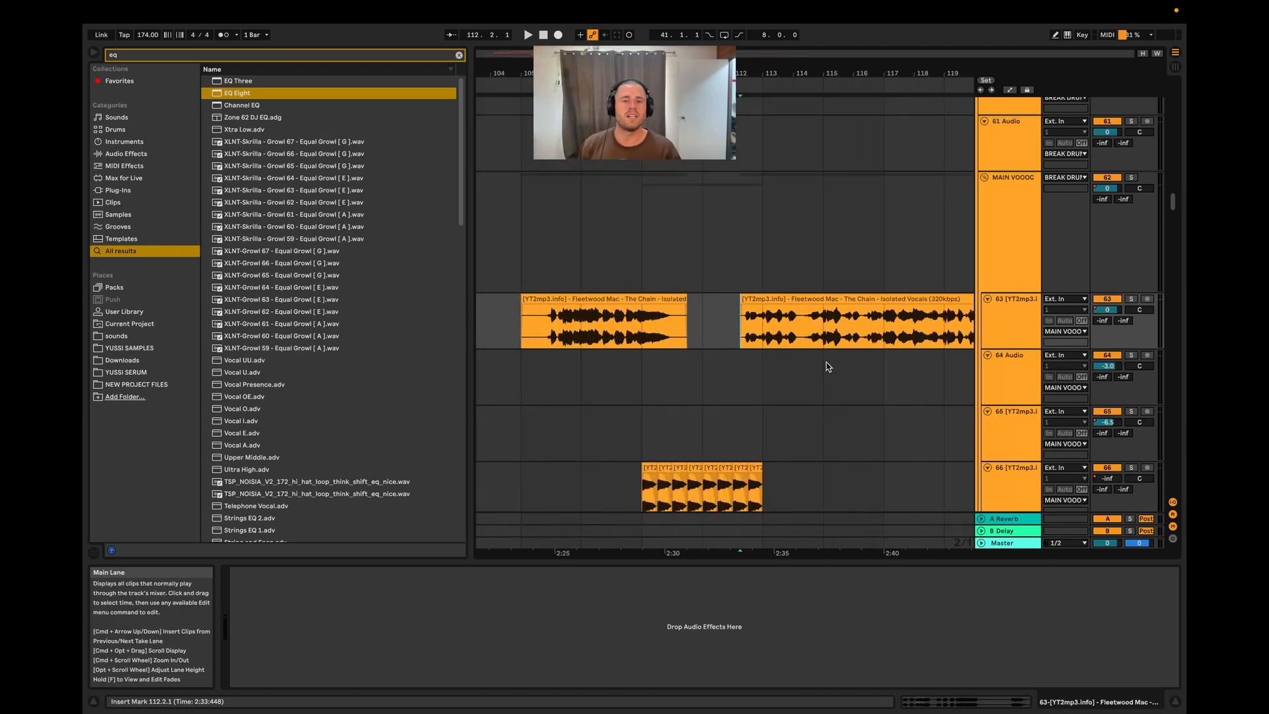
key("minus")
key("minus")
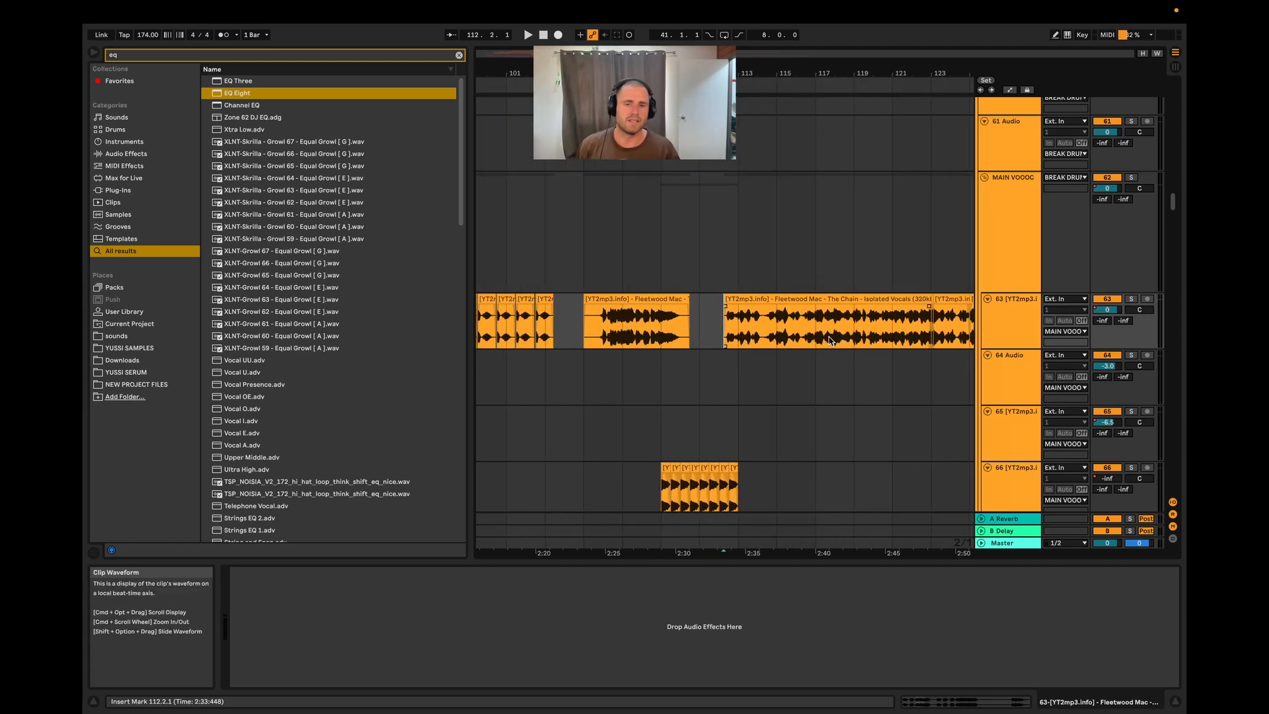
key("space")
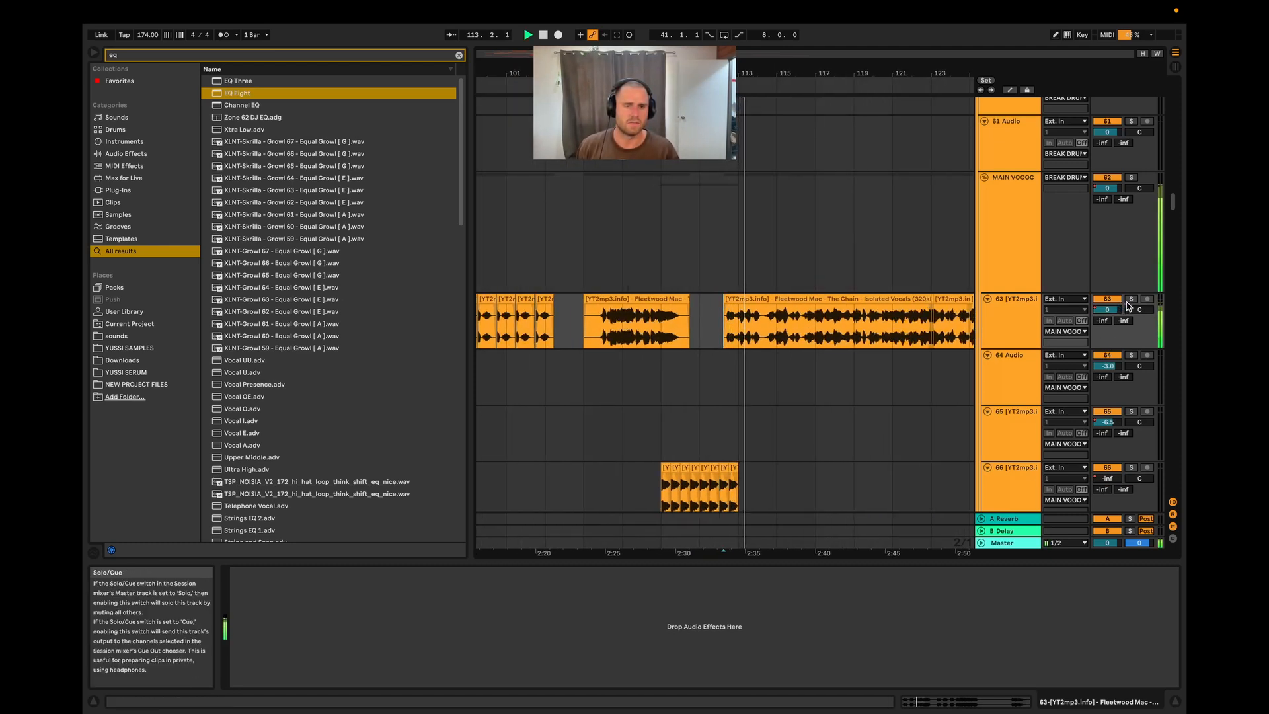
key("space")
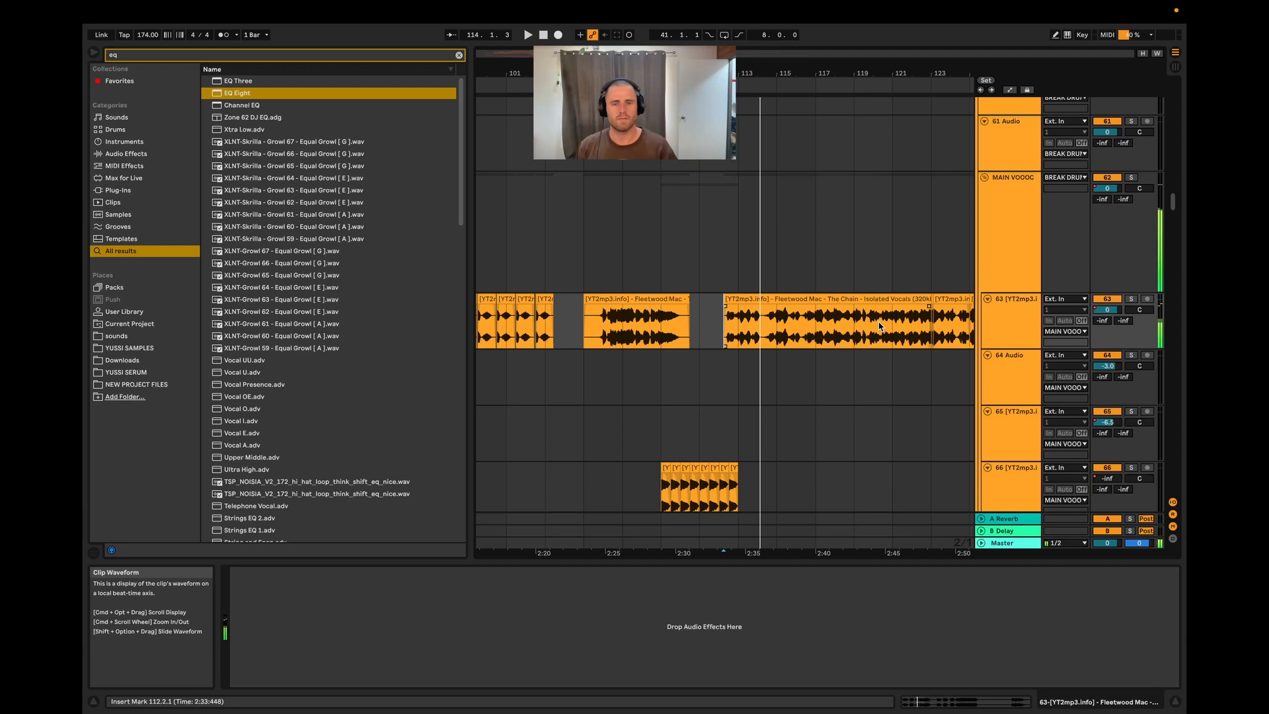
- Play the vocals on track 63 with the full mix from bar 115, inspect the chops that follow, and stop playback
left_click(788, 318)
key("space")
scroll(691, 246, "down", 3)
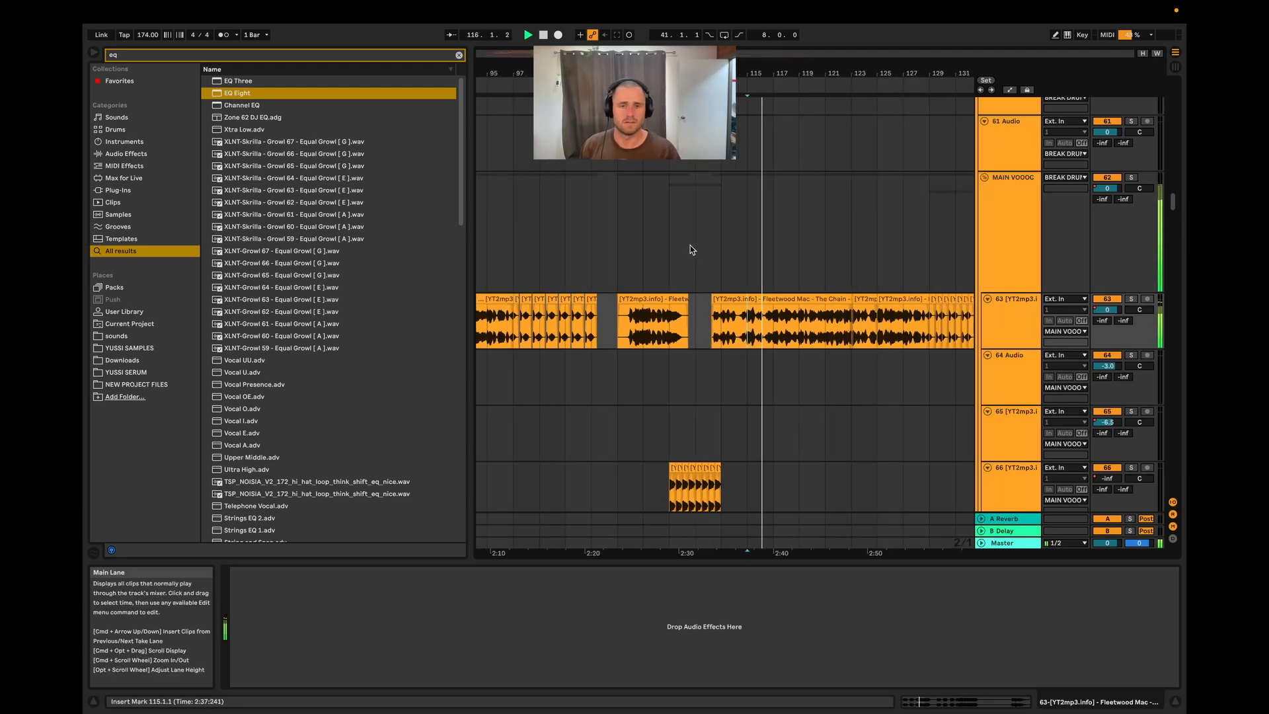
scroll(690, 249, "down", 3)
scroll(807, 243, "up", 4)
scroll(813, 298, "down", 3)
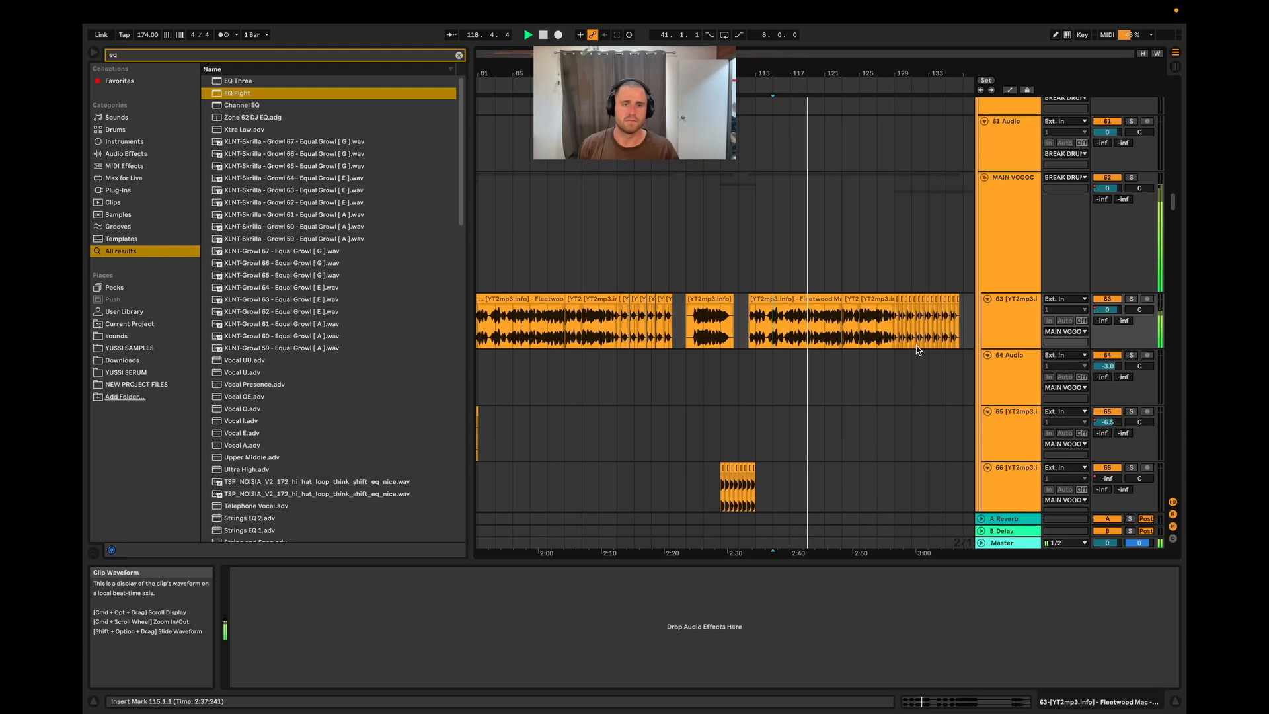
scroll(917, 350, "up", 3)
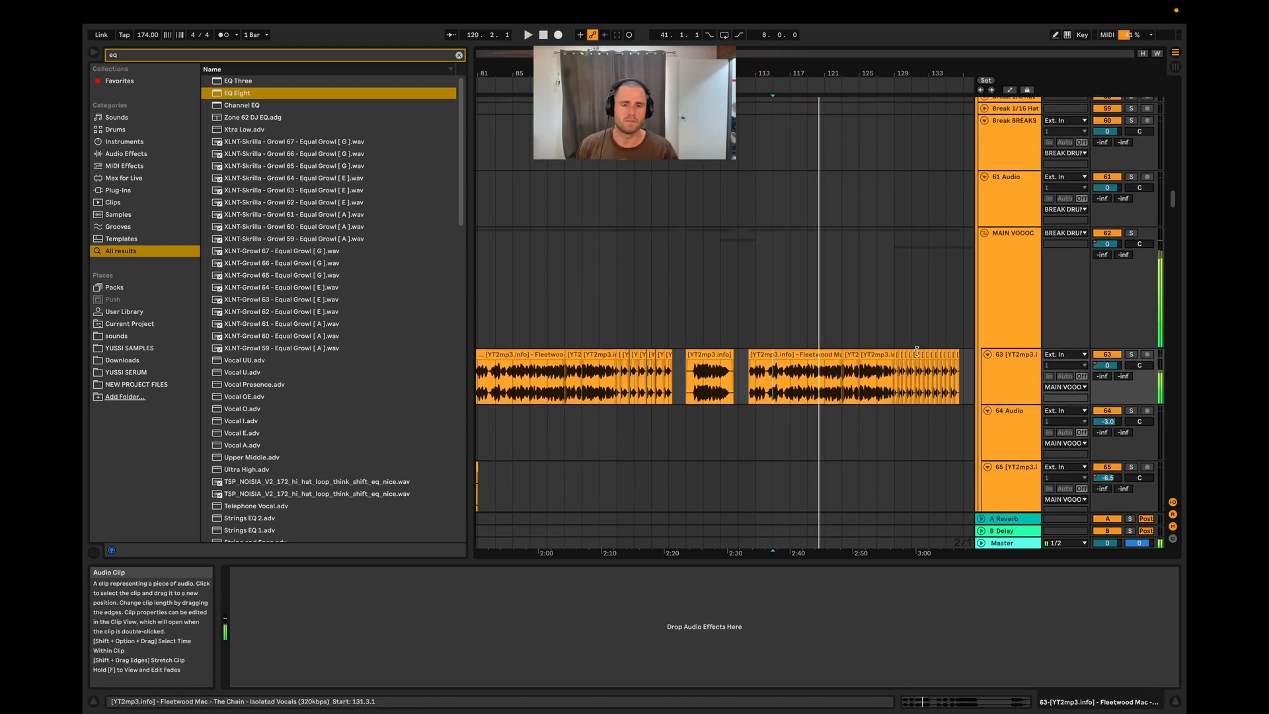
scroll(917, 351, "down", 5)
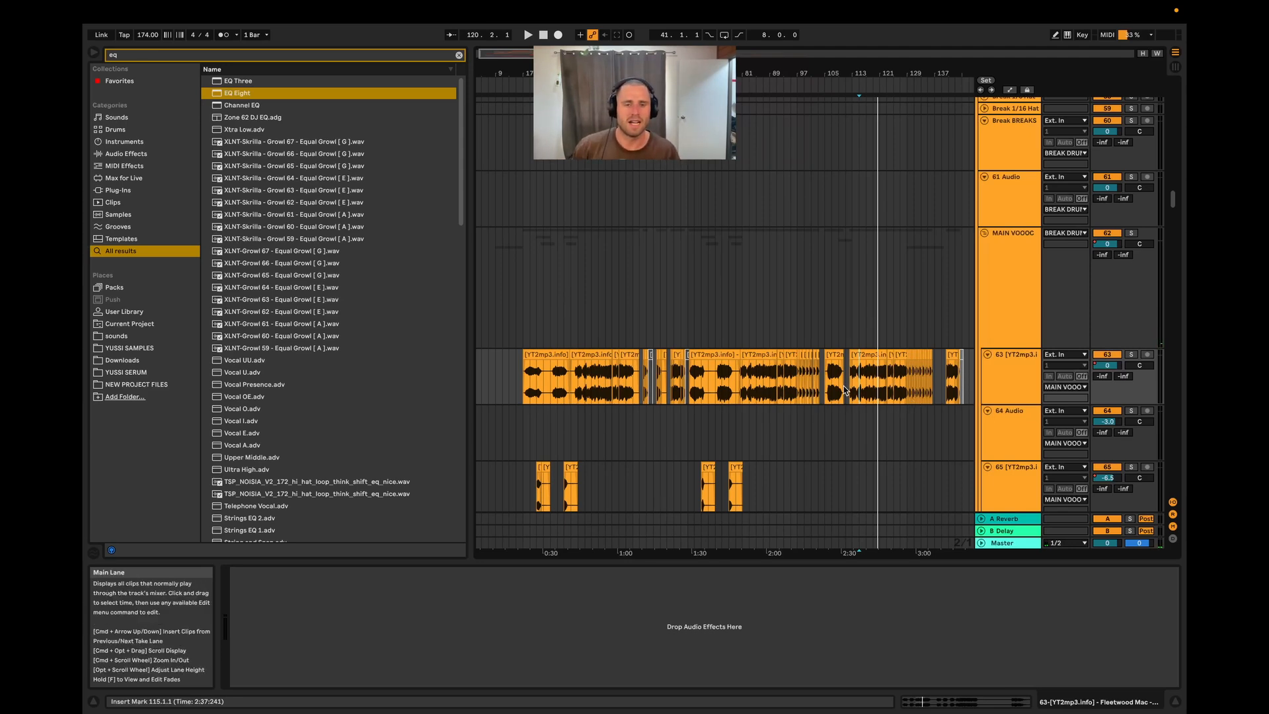
- Play the full mix from bar 97, stop, and look through the supporting tracks from BREAK DRUMS down to the VOCALS group
scroll(839, 278, "up", 4)
left_click(722, 320)
key("space")
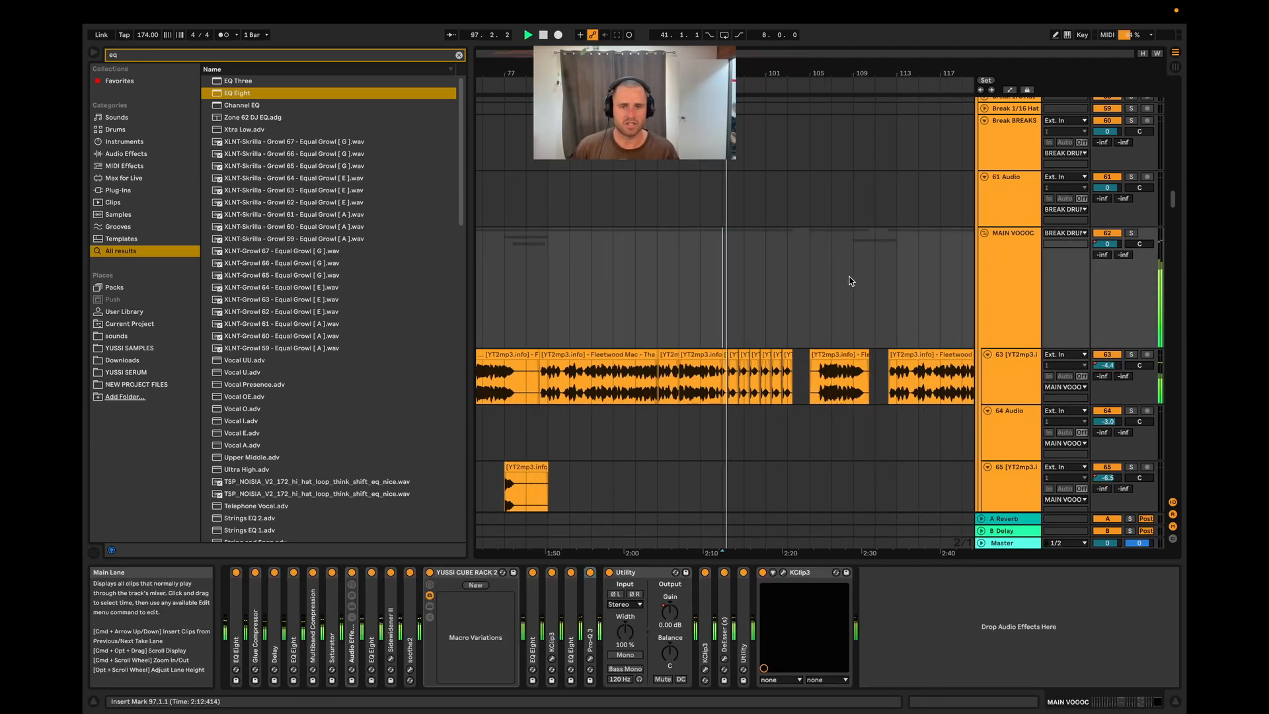
scroll(856, 337, "up", 3)
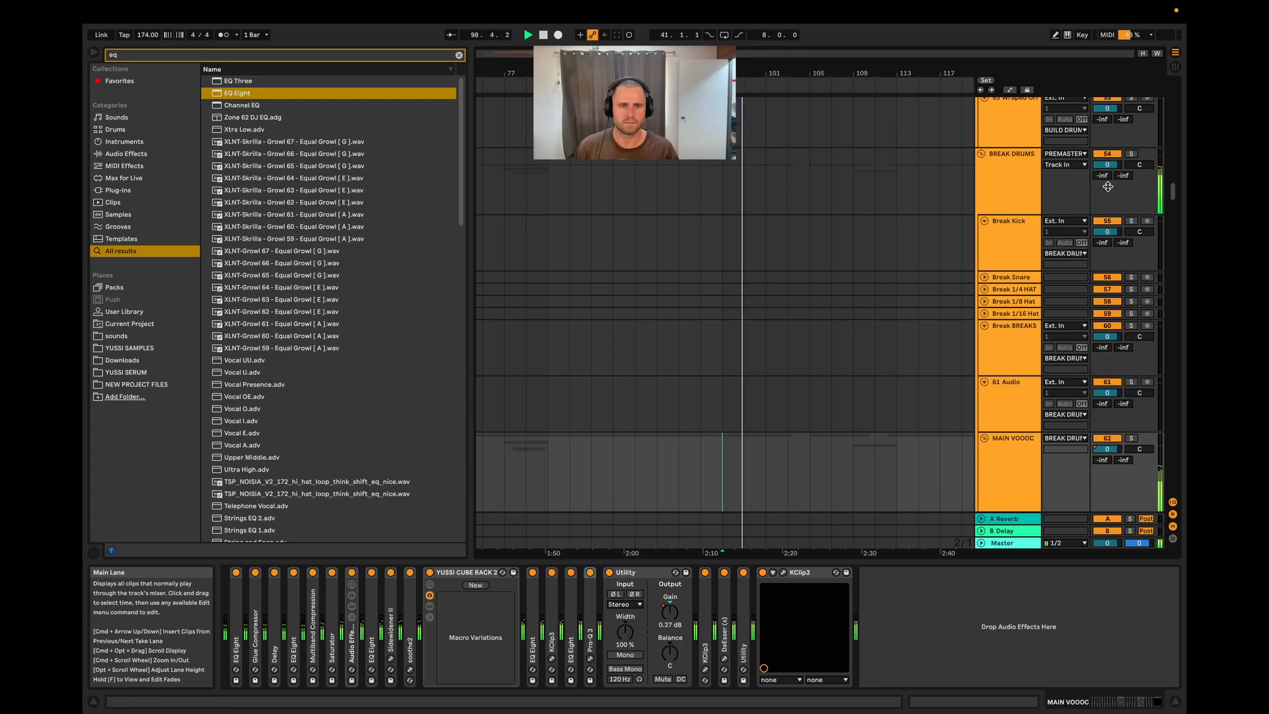
left_click_drag(1173, 190, 1174, 208)
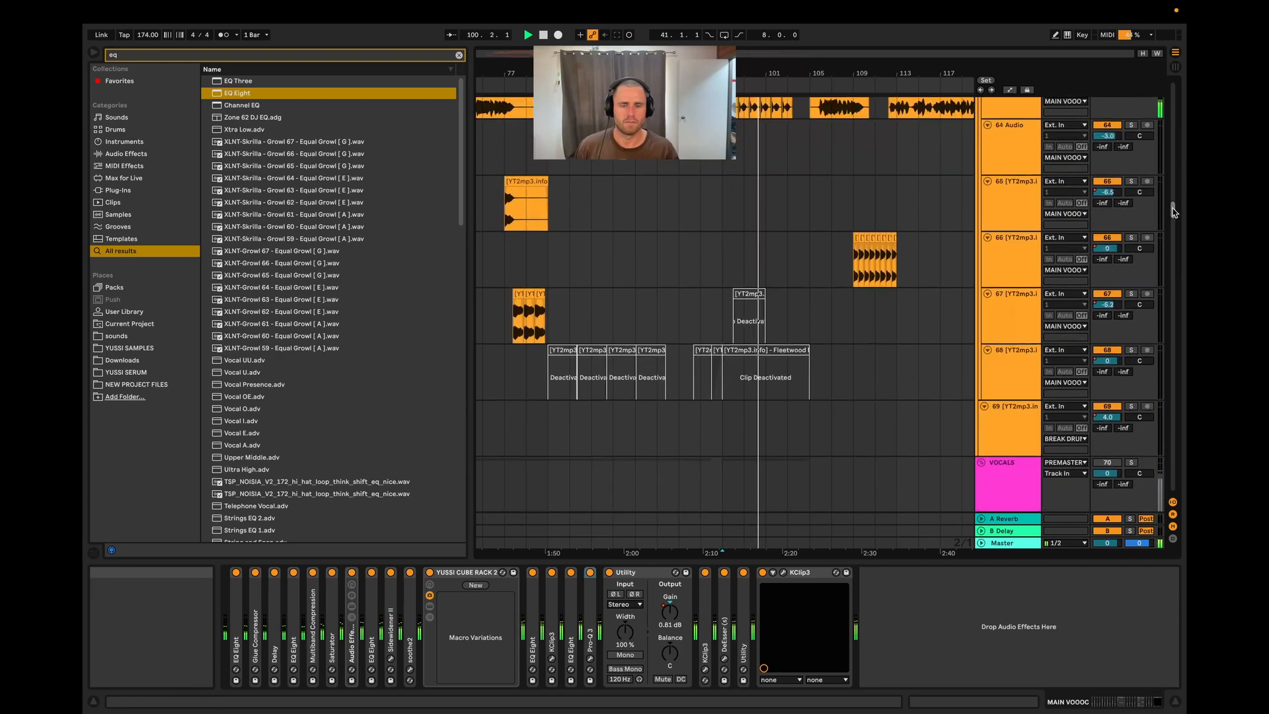
key("space")
scroll(817, 401, "down", 3)
scroll(816, 401, "down", 1)
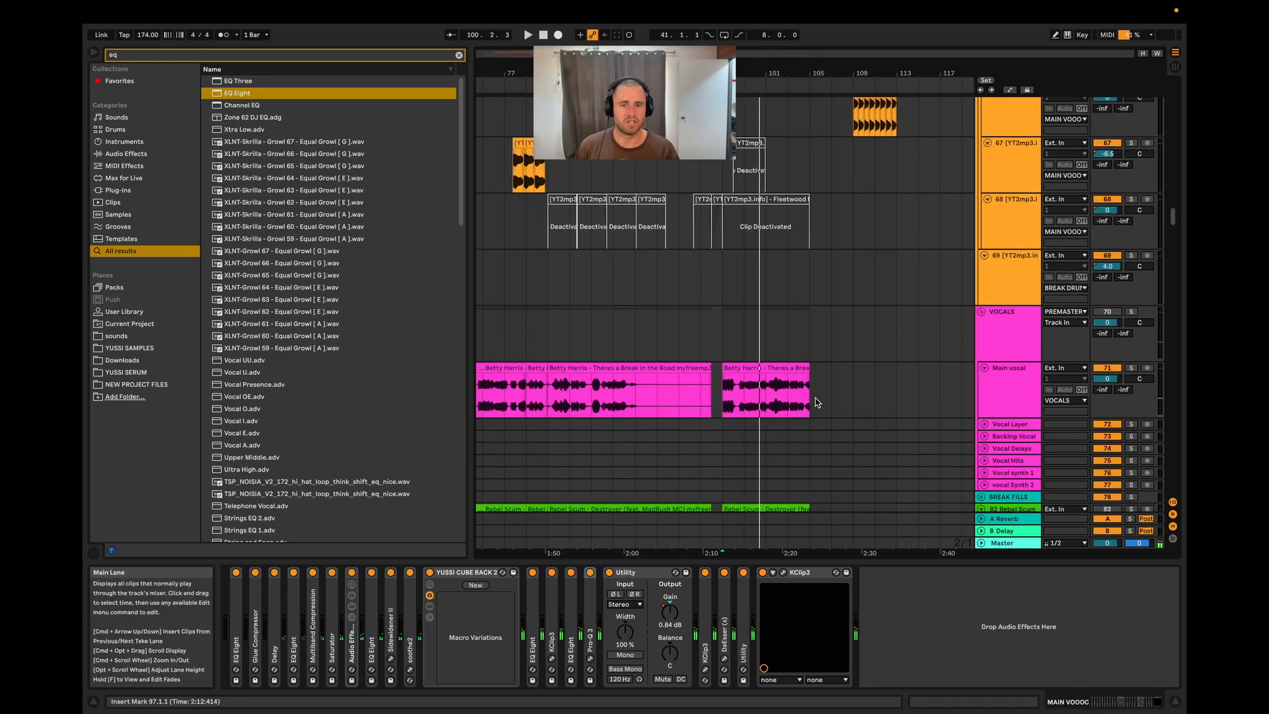
scroll(817, 401, "up", 1)
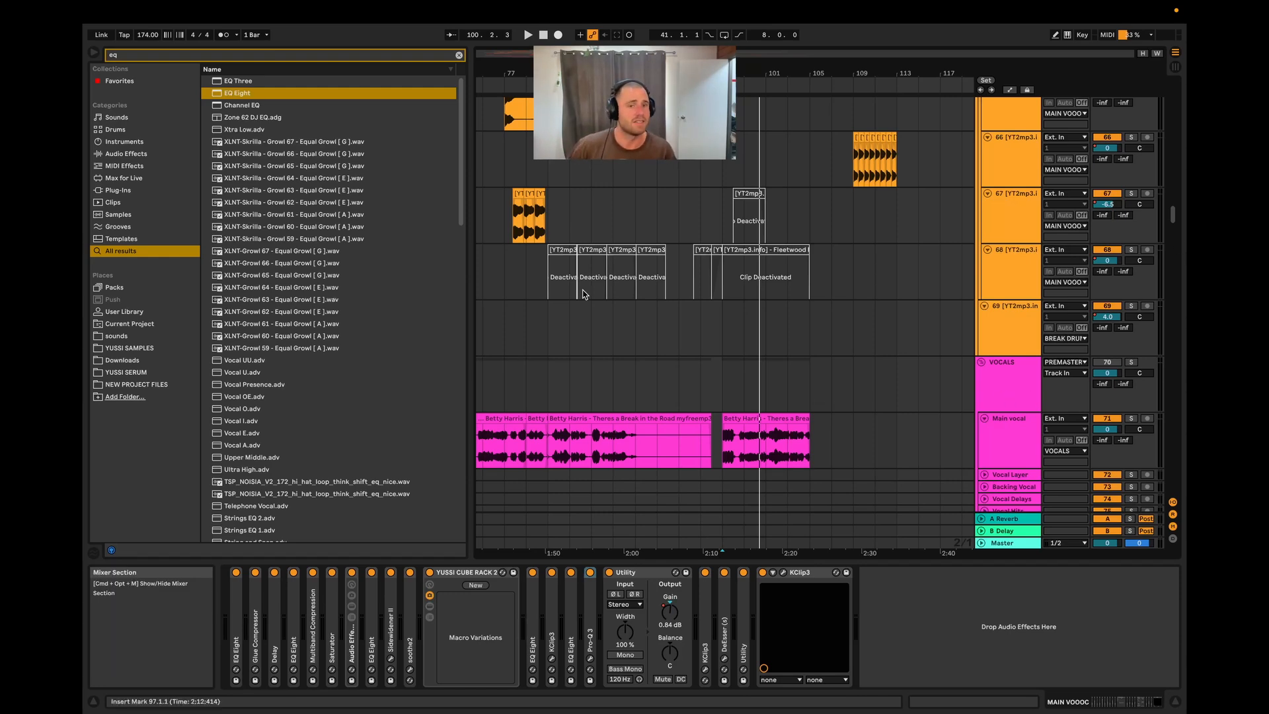
- Place the insert marker at bar 97 on the TS_NEON kick track 27 and play the kick in solo
left_click(733, 338)
scroll(796, 216, "up", 10)
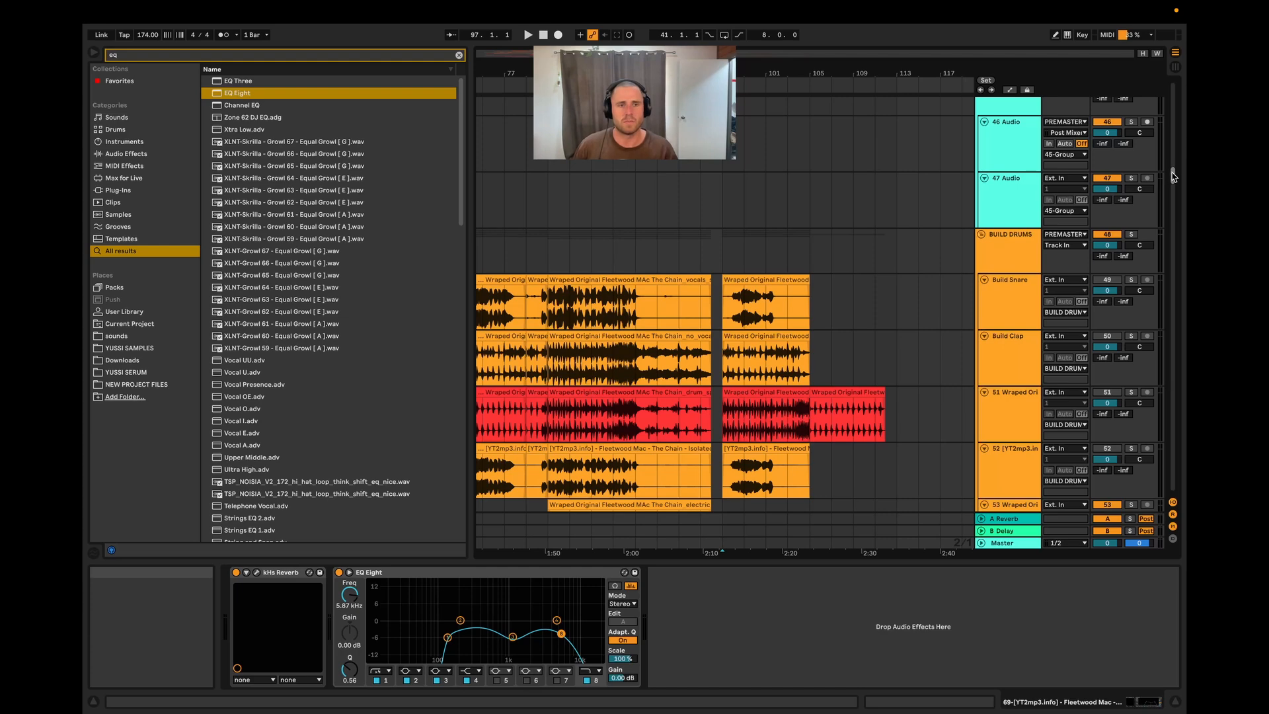
left_click_drag(1175, 174, 1177, 101)
scroll(722, 433, "down", 10)
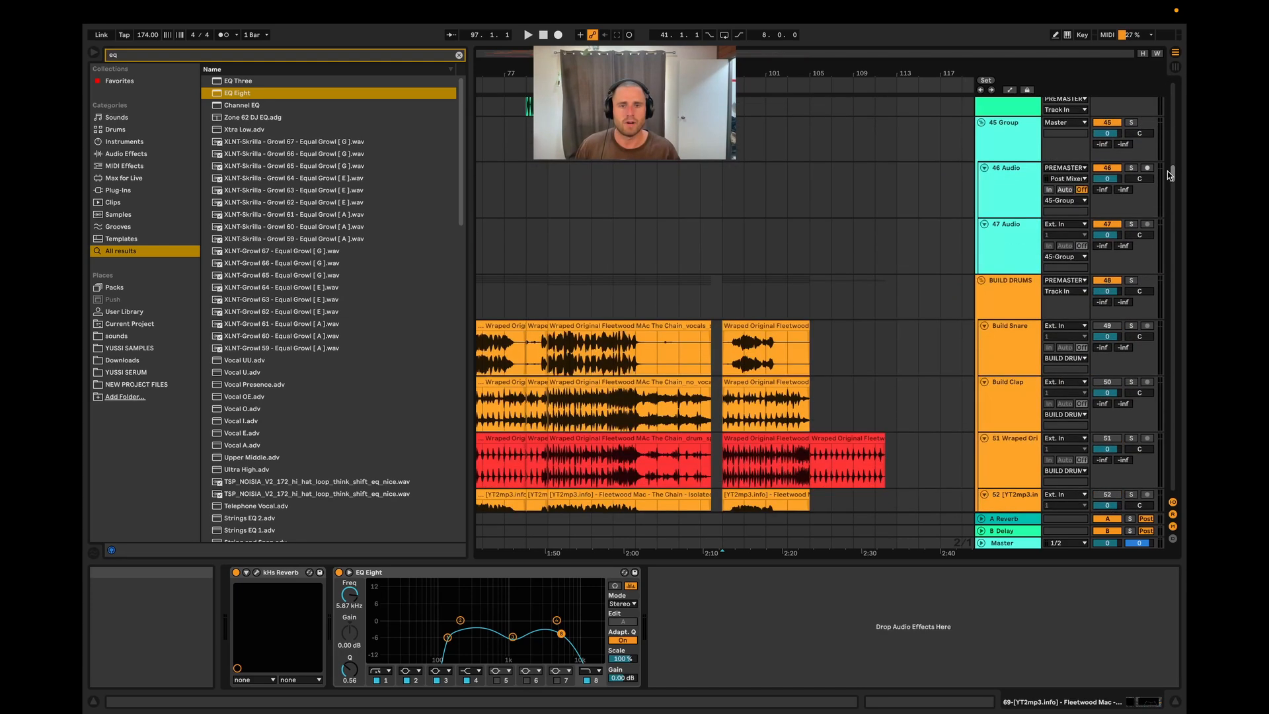
left_click(721, 423)
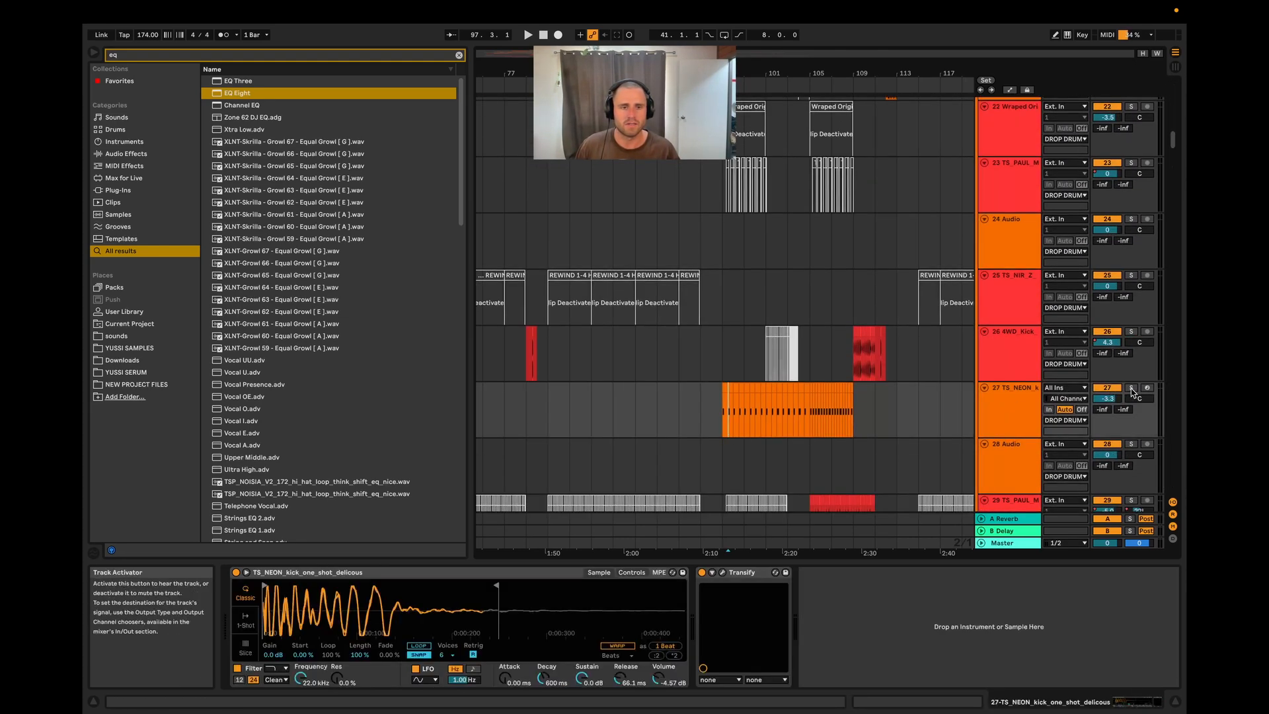
key("space")
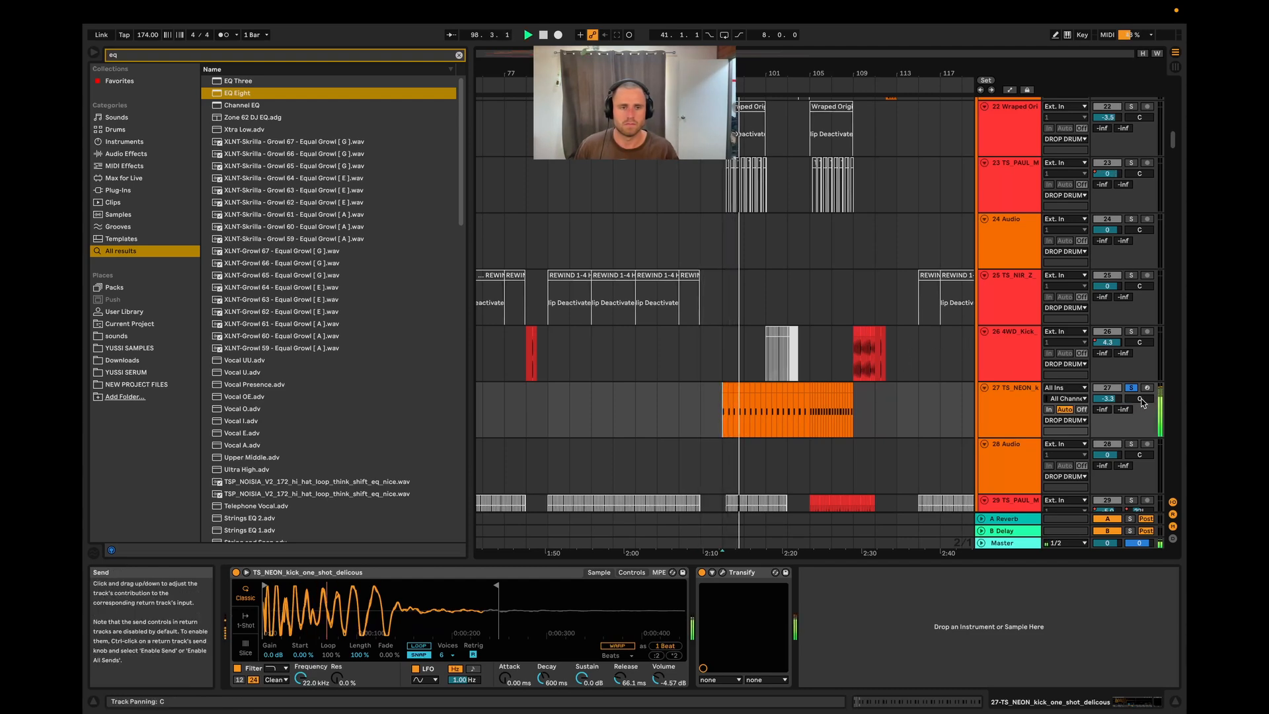
- Stop playback, place the insert marker at bar 101 on the BREAK BASSES group, and inspect its tracks down to the SUB group
scroll(874, 283, "down", 10)
scroll(878, 283, "down", 20)
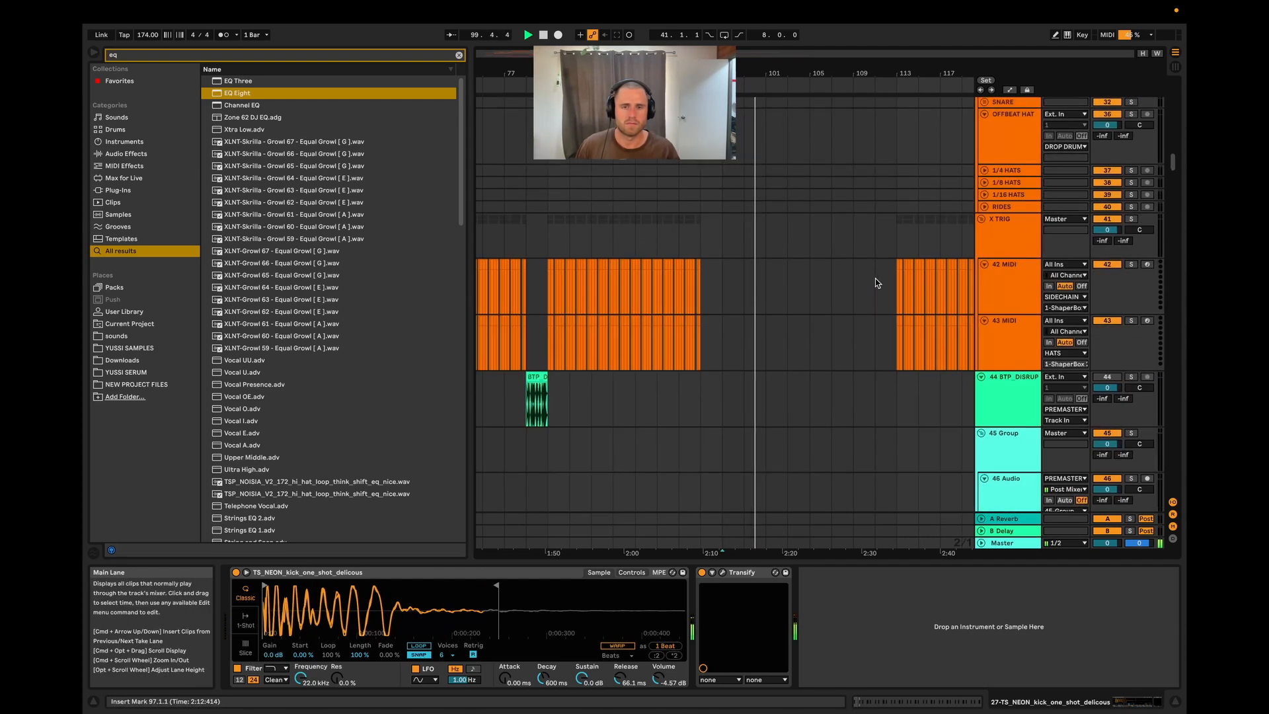
left_click_drag(1175, 180, 1171, 245)
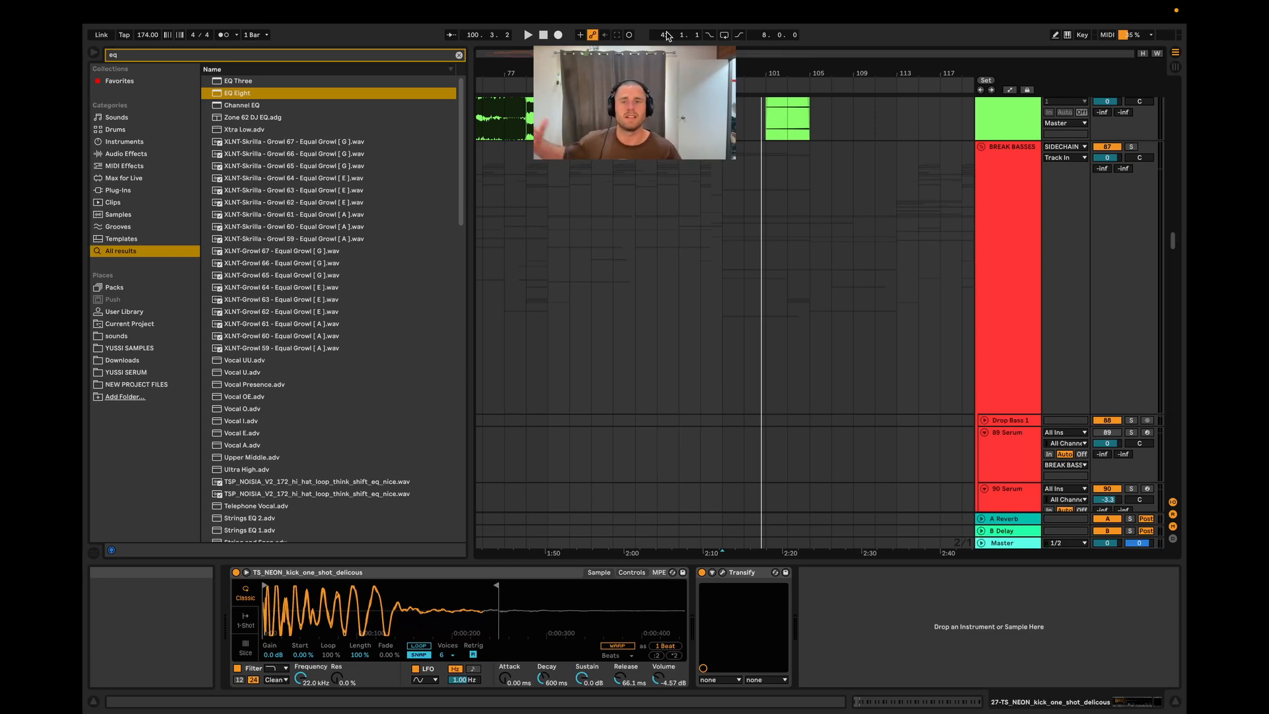
left_click(778, 410)
key("space")
scroll(817, 353, "down", 5)
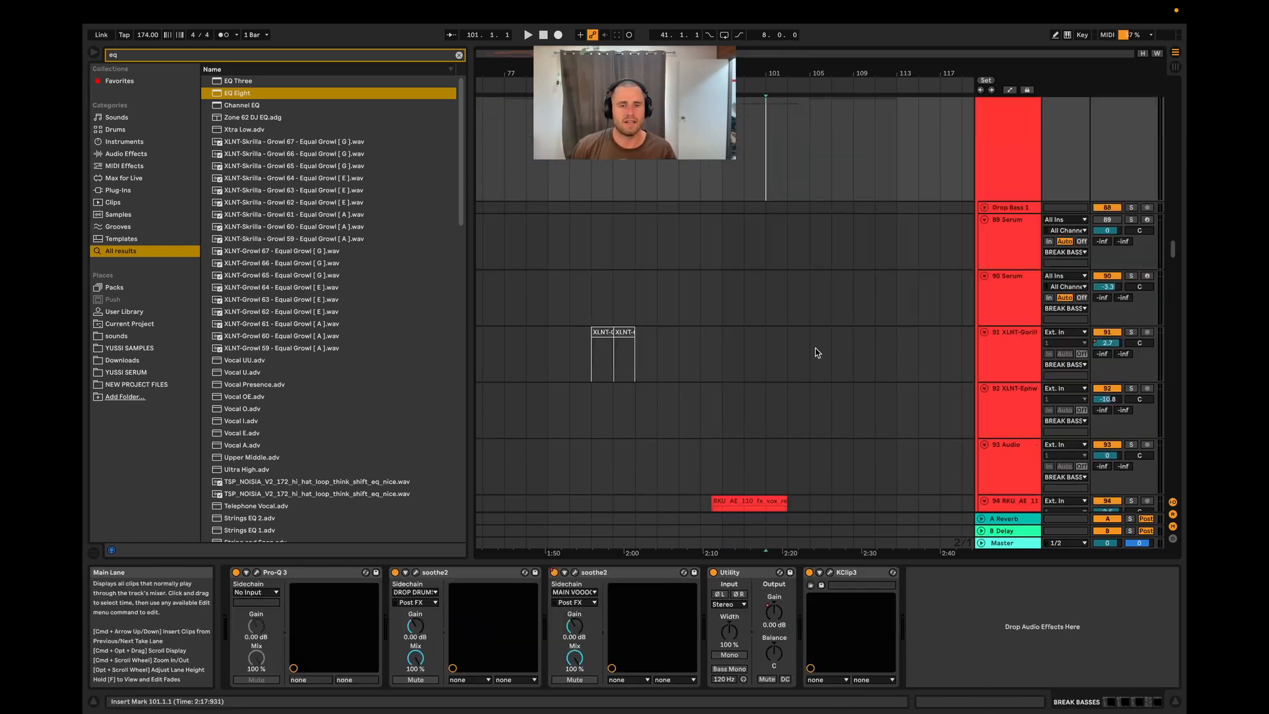
scroll(818, 352, "down", 4)
left_click_drag(1174, 258, 1169, 311)
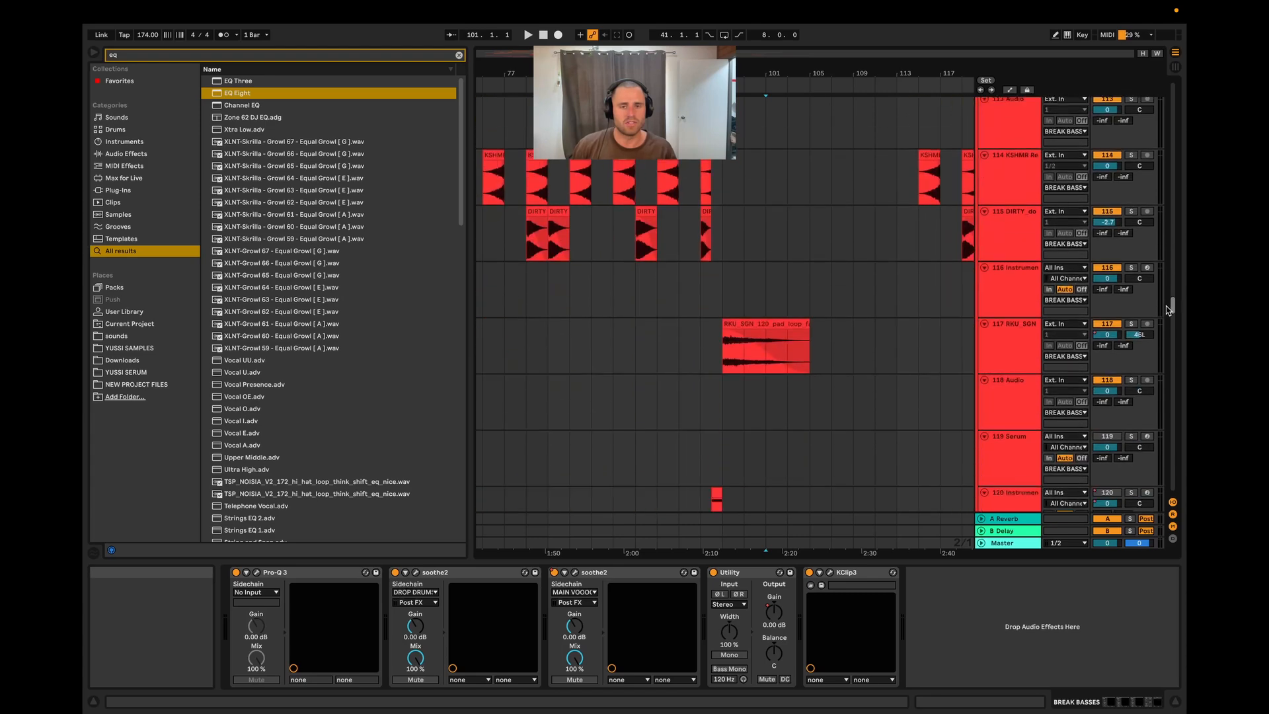
scroll(802, 298, "down", 10)
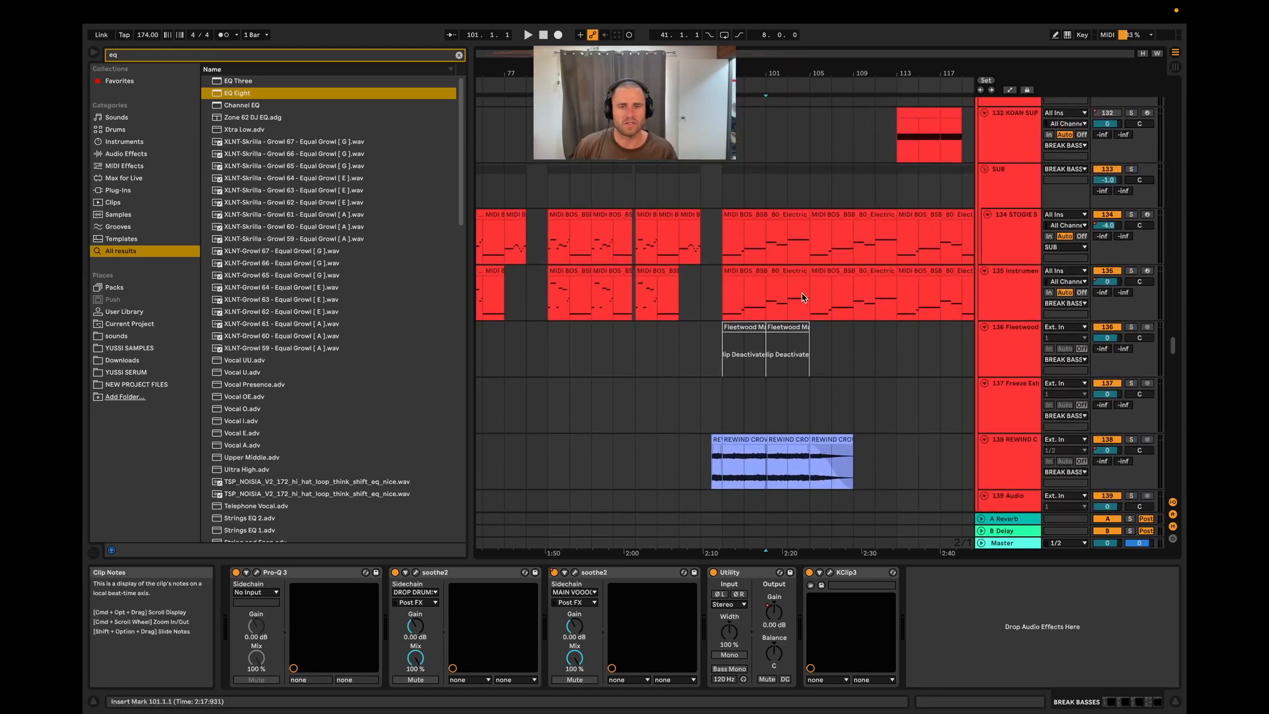
- Mark bars 97 to 113 on the Instrument Rack bass track 135 and inspect the bass arrangement around them
left_click(806, 298)
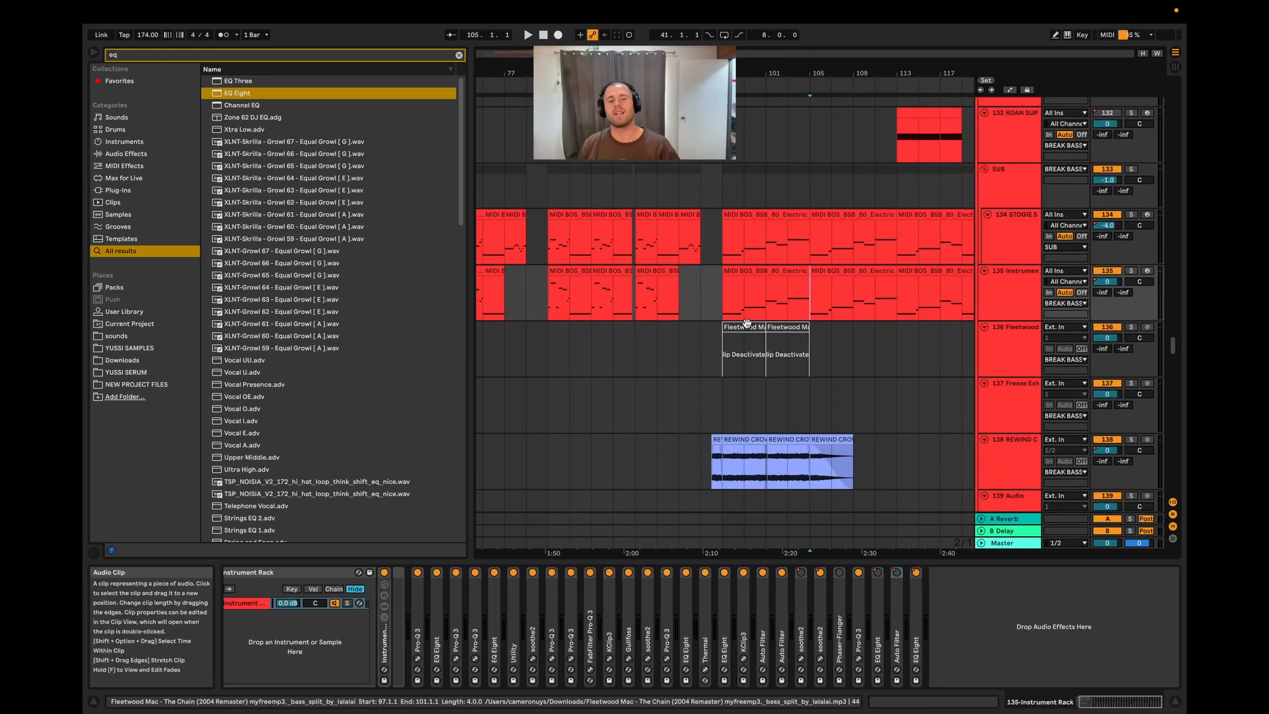
left_click_drag(723, 312, 894, 314)
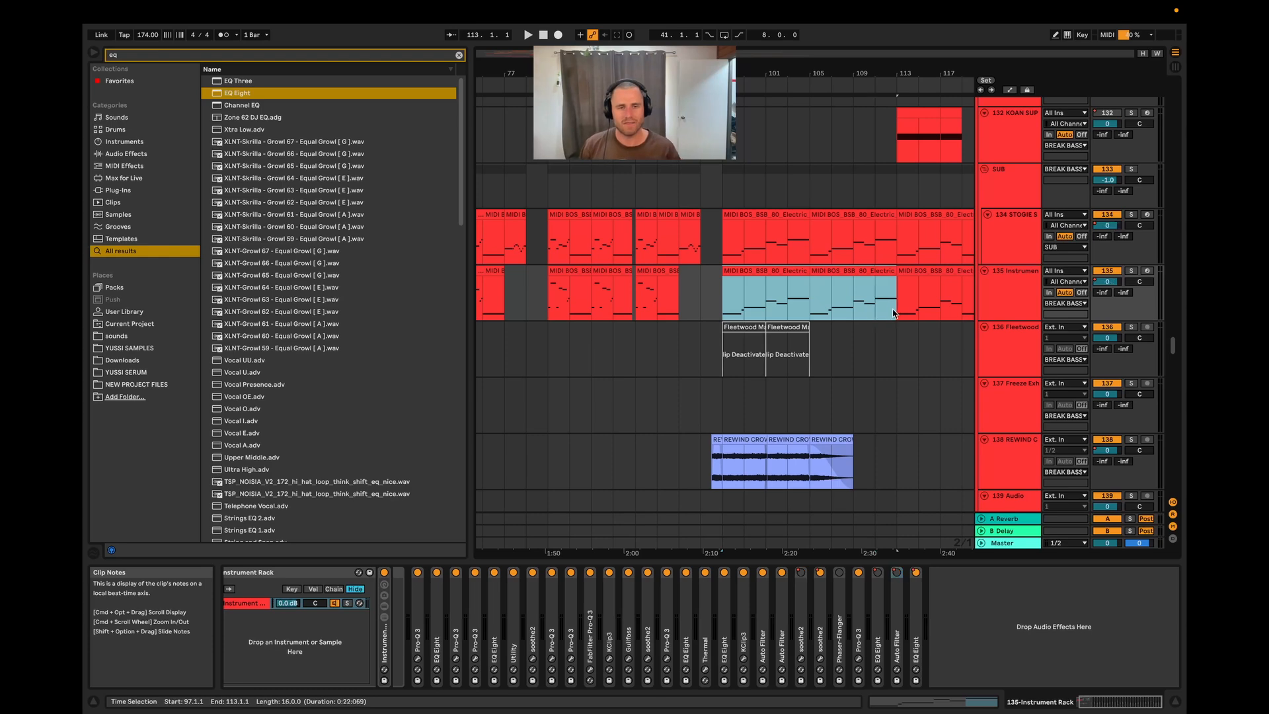
scroll(685, 318, "down", 5)
scroll(719, 347, "up", 2)
scroll(735, 325, "down", 2)
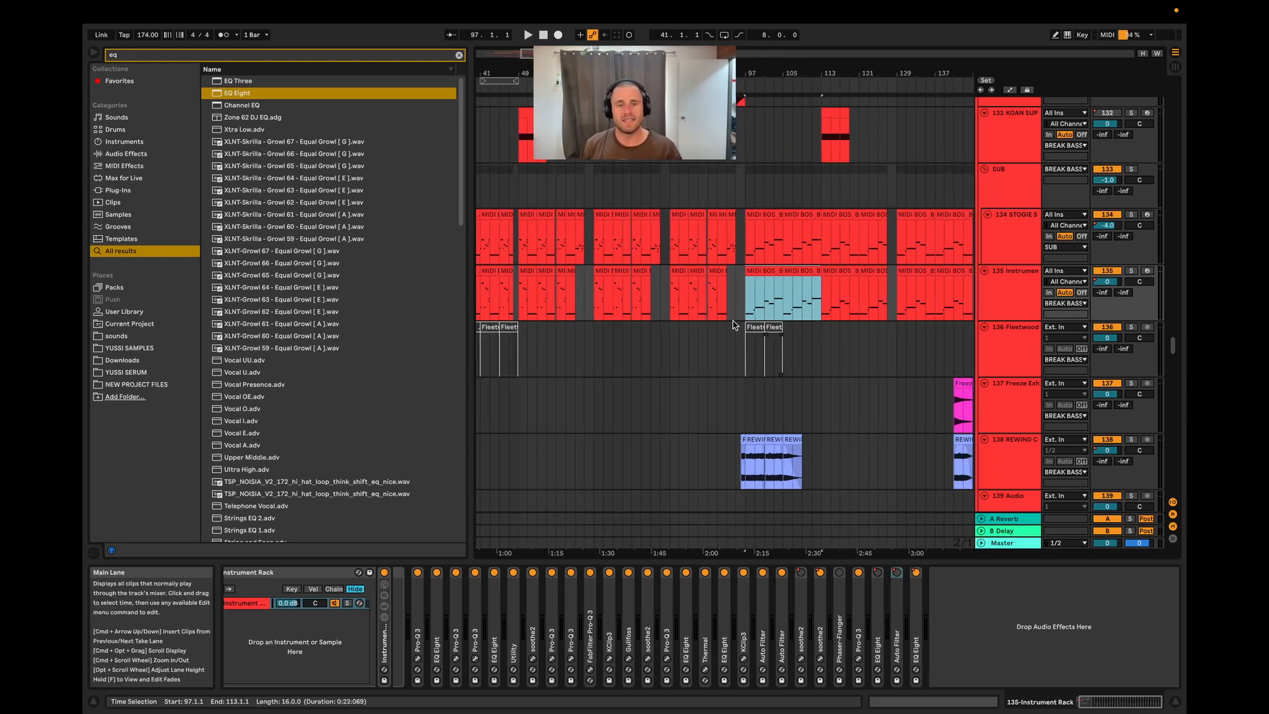
- Mark the stretches around the deactivated Fleetwood Mac clips on track 136, ending with bars 77 to 115 across tracks 136 and 137
left_click_drag(519, 355, 821, 367)
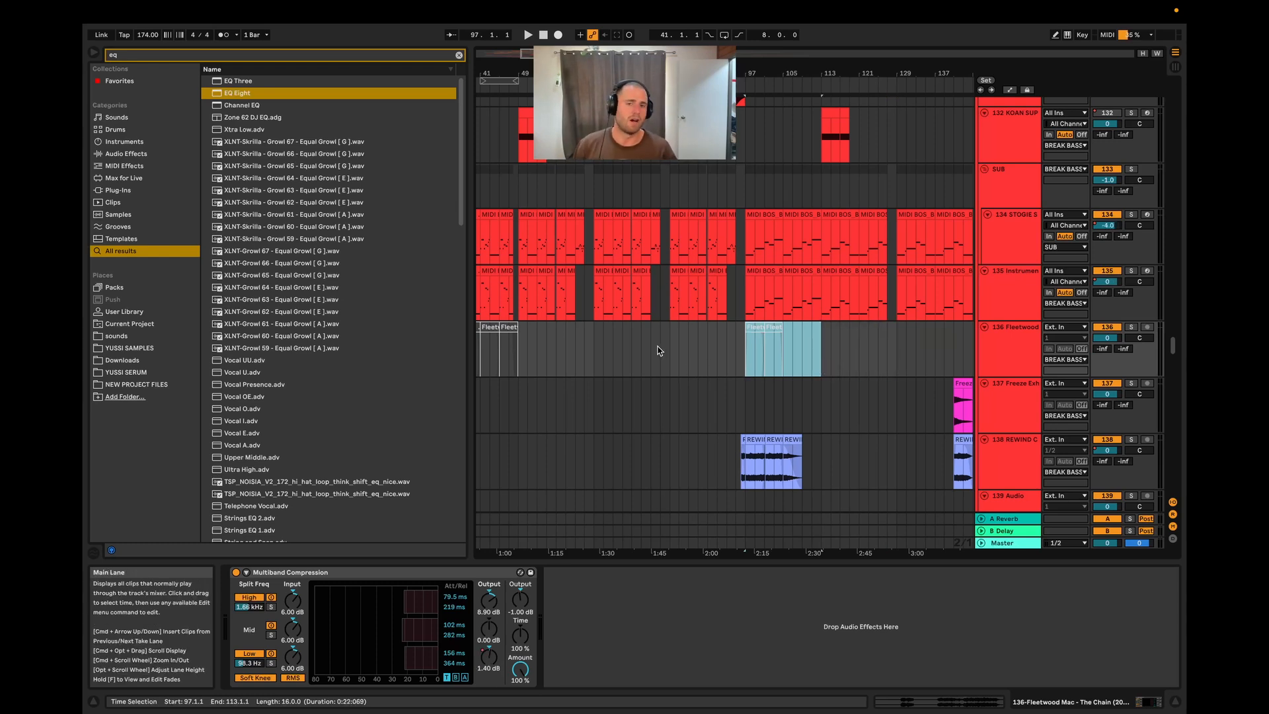
left_click_drag(670, 350, 746, 350)
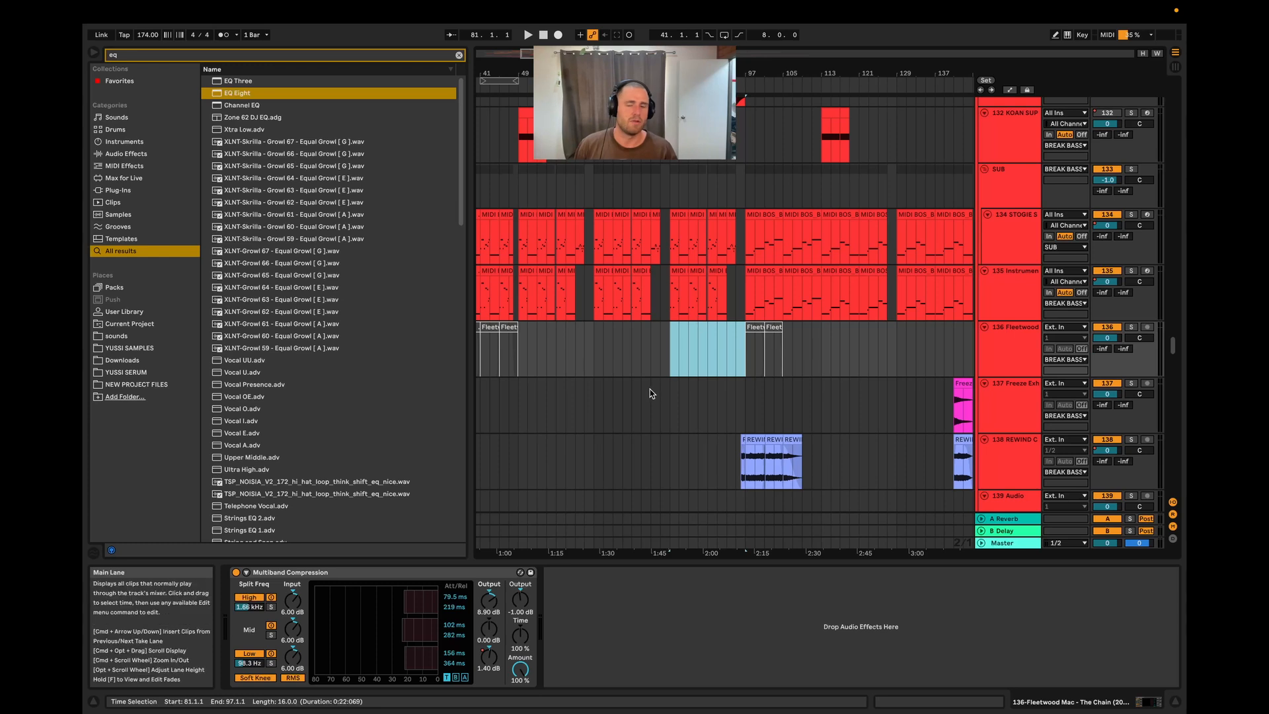
left_click_drag(650, 388, 827, 363)
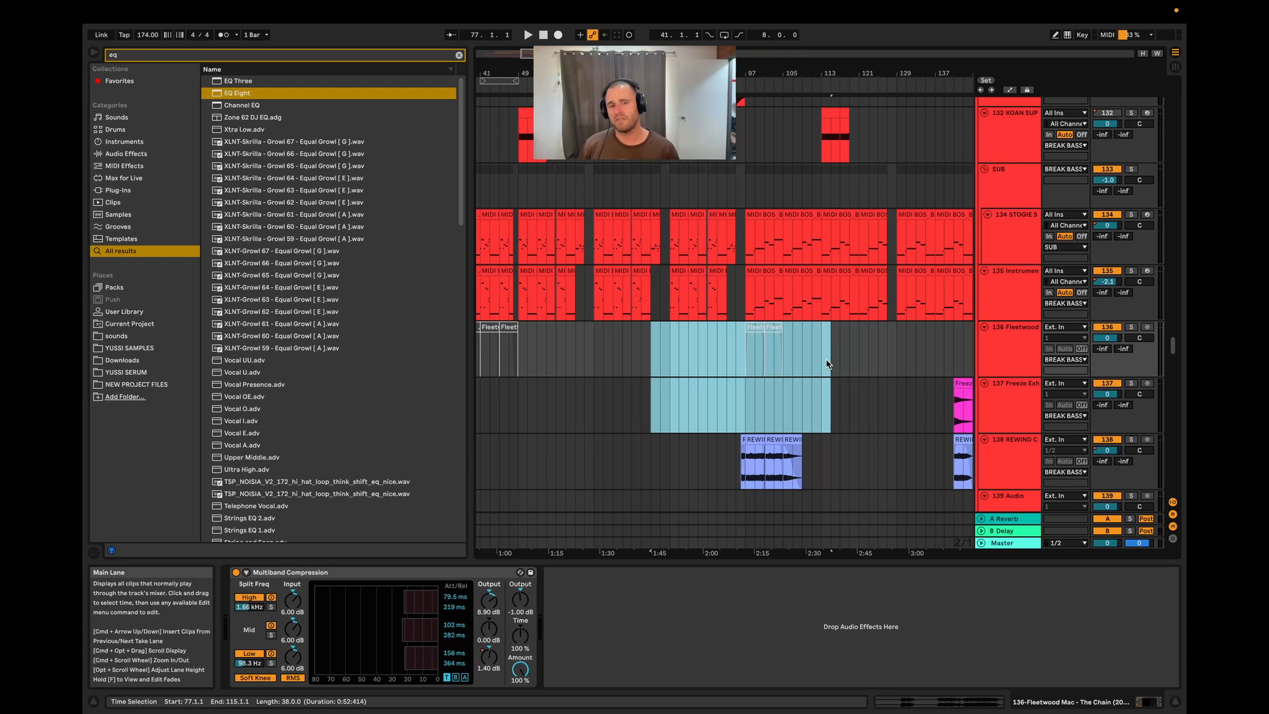
scroll(779, 339, "up", 2)
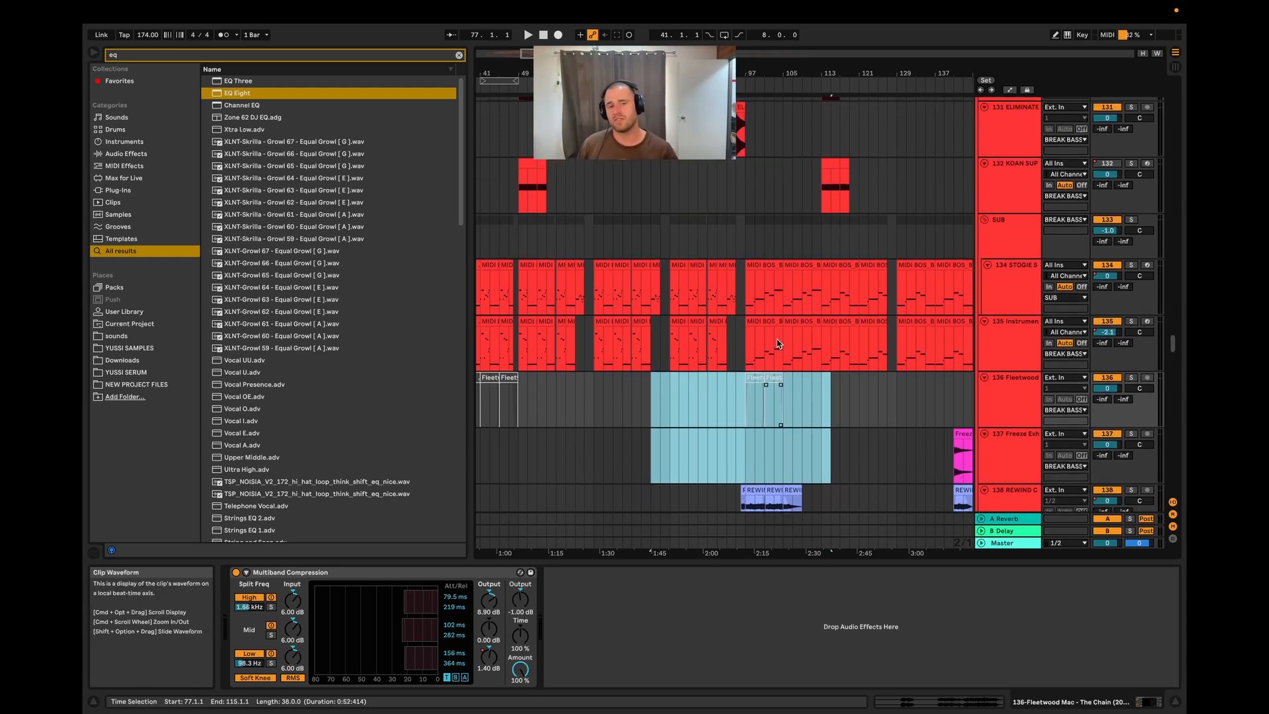
- Place the insert marker at bar 109 on the Instrument Rack track 135 and play the full mix
left_click(743, 336)
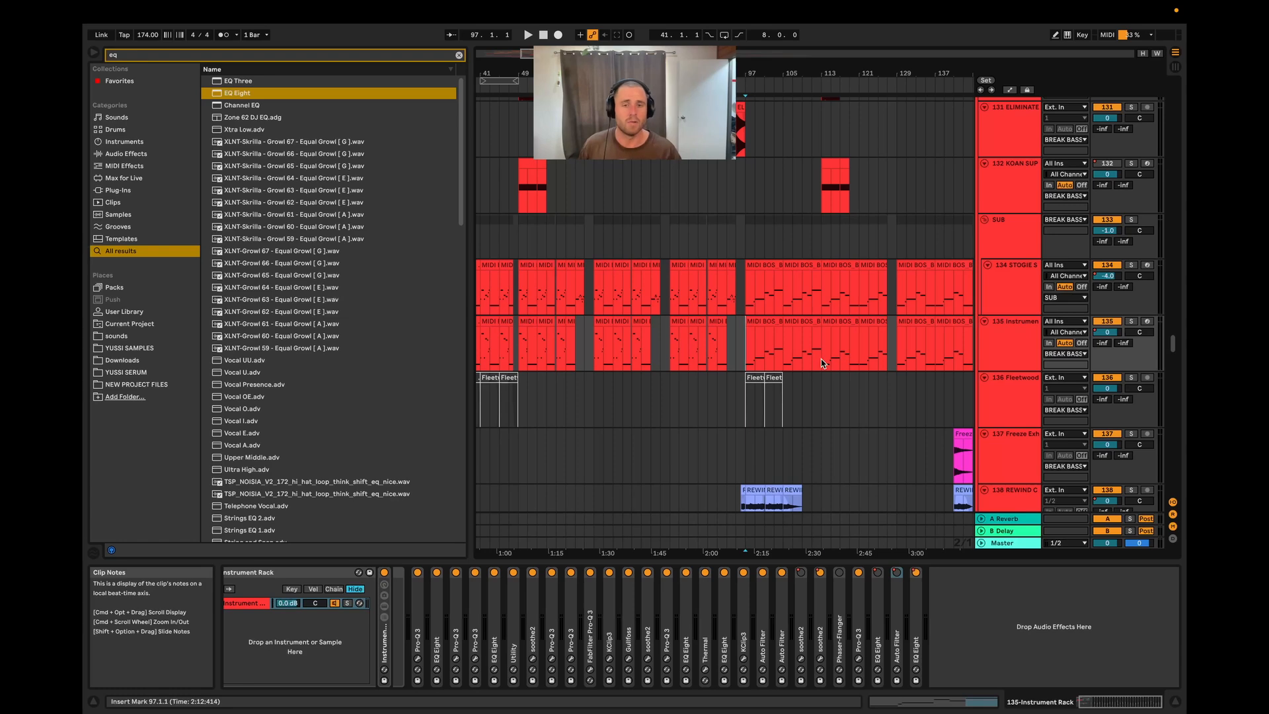
left_click(797, 351)
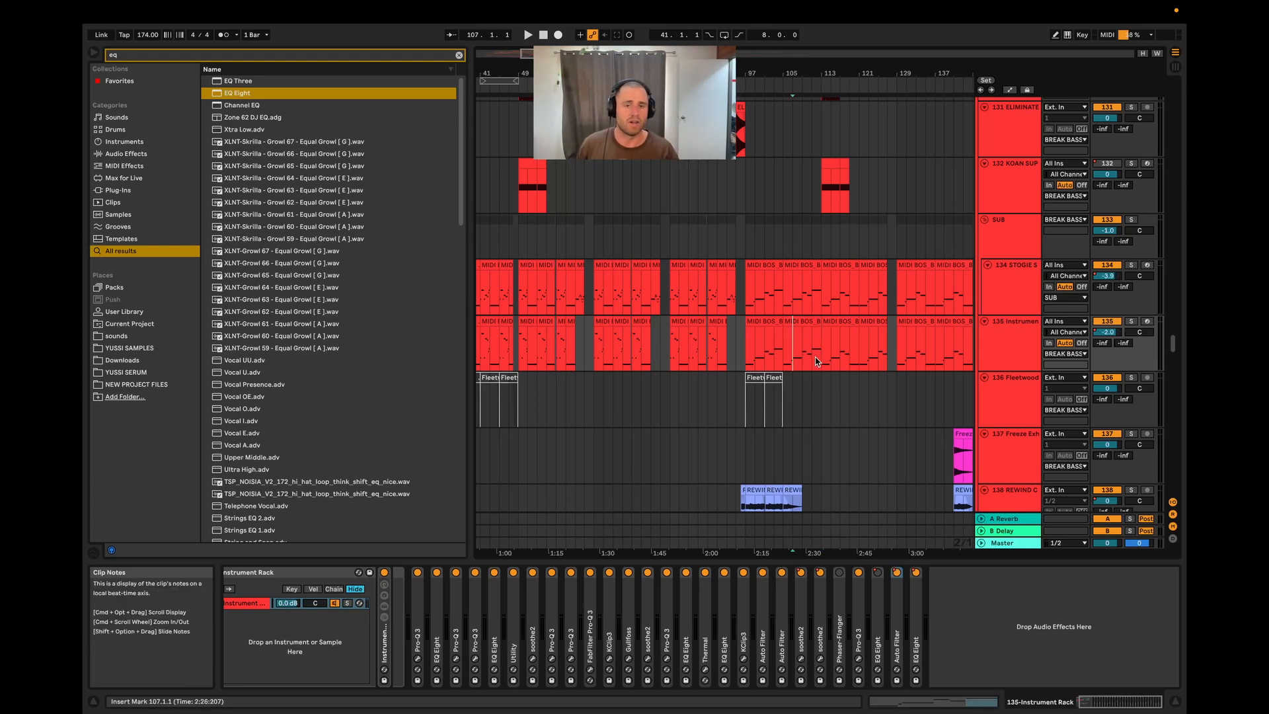
scroll(815, 361, "up", 3)
left_click(793, 360)
key("space")
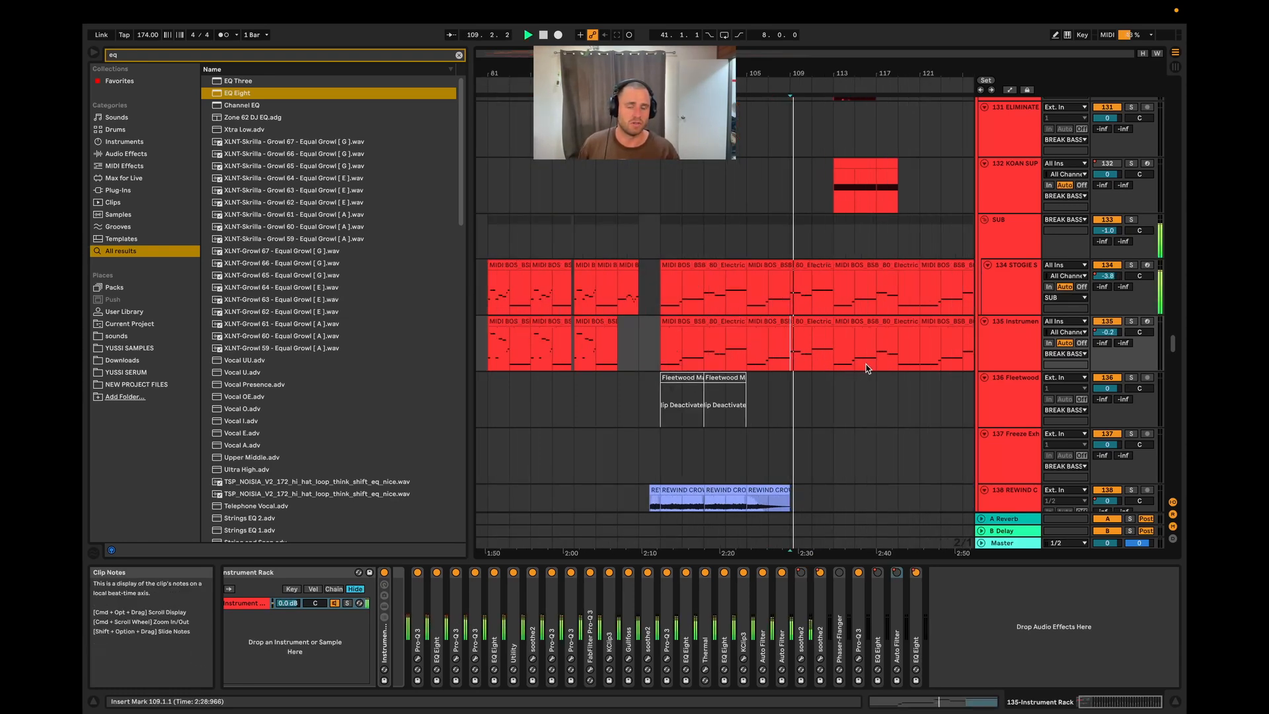
- Examine the BREAK BASSES layers and the OG SONG tracks around bars 113 to 129 while the full mix plays
scroll(792, 380, "up", 3)
scroll(791, 388, "up", 10)
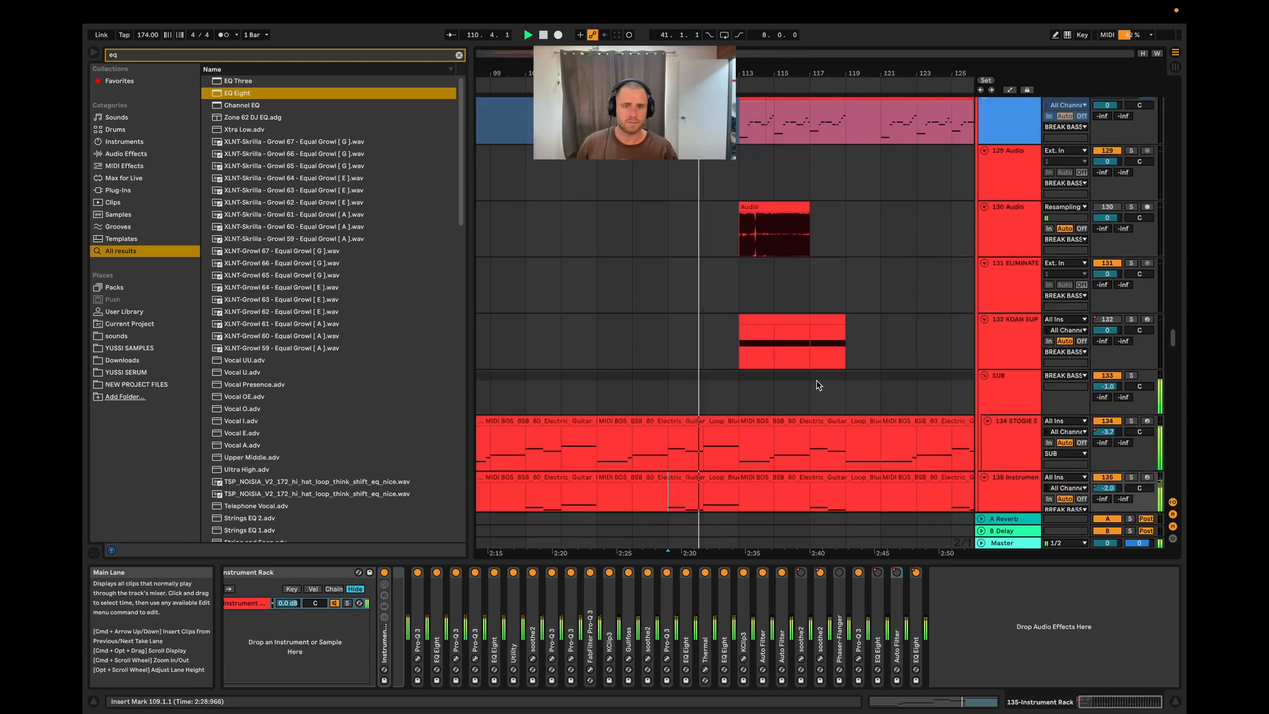
scroll(822, 379, "up", 1)
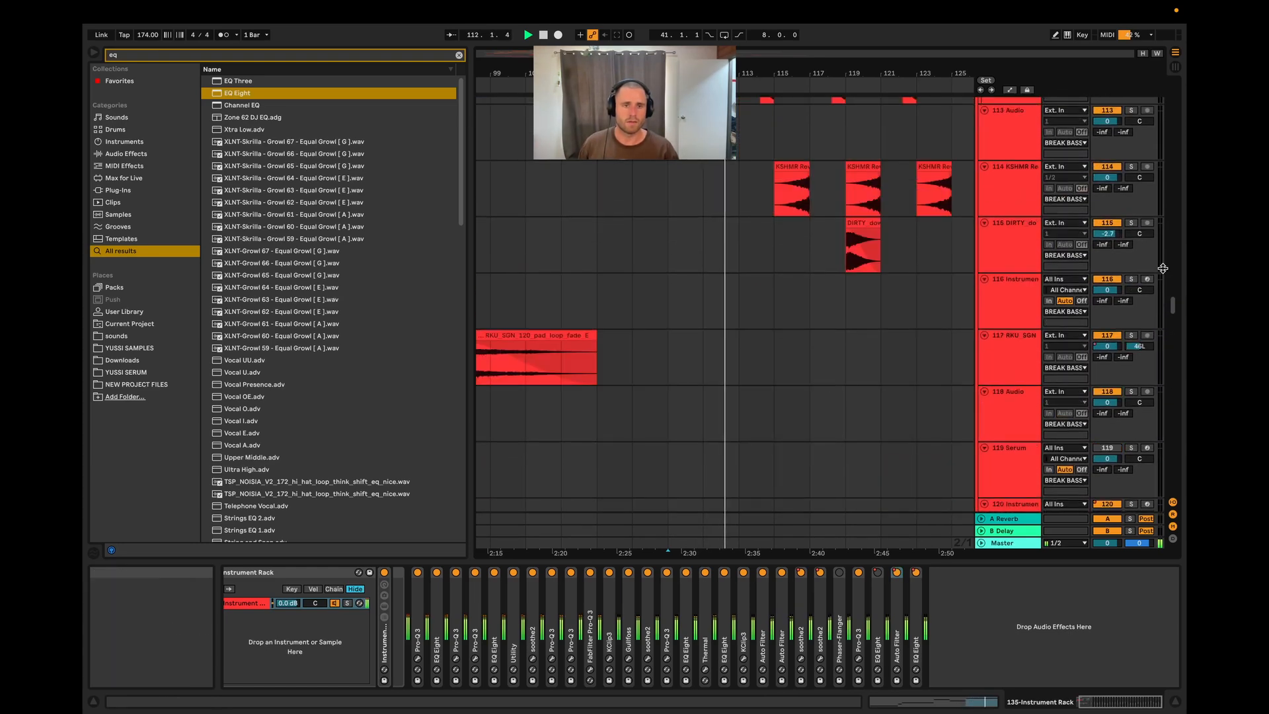
left_click_drag(1174, 304, 1156, 373)
scroll(760, 353, "down", 5)
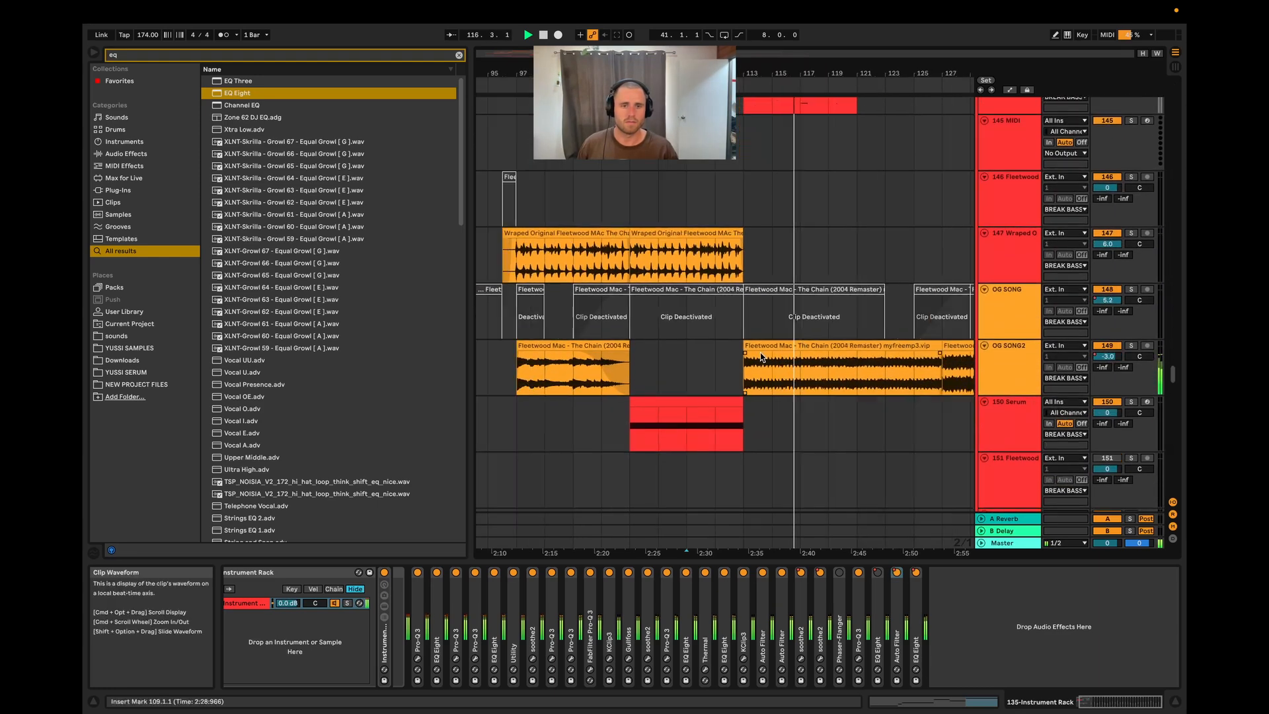
scroll(818, 350, "up", 10)
scroll(818, 350, "up", 6)
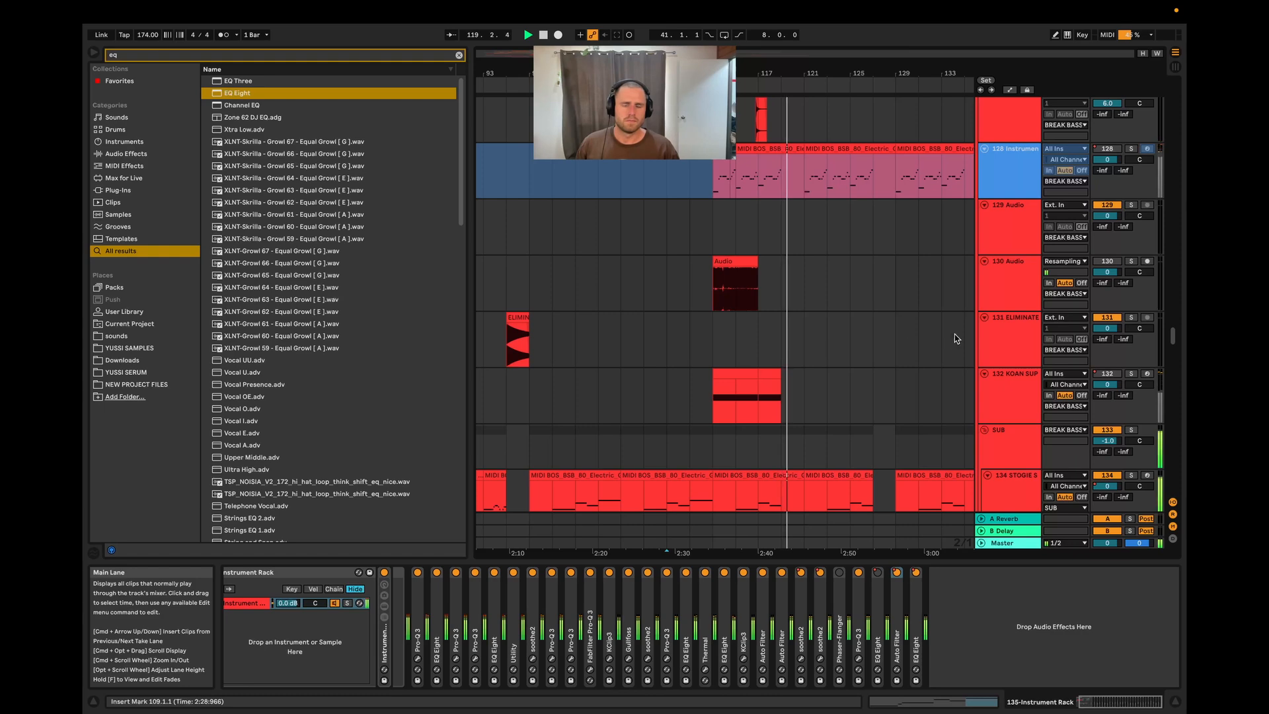
scroll(873, 362, "up", 6)
scroll(872, 362, "down", 3)
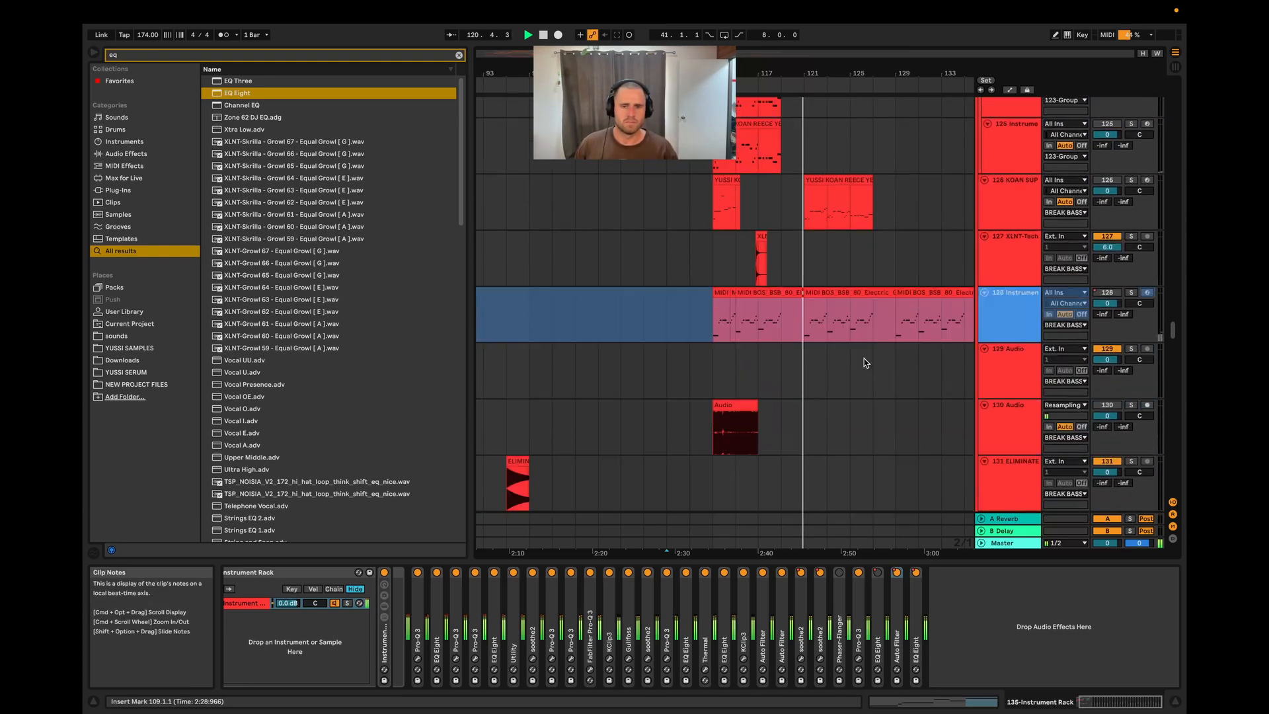
scroll(863, 359, "up", 3)
scroll(840, 352, "down", 5)
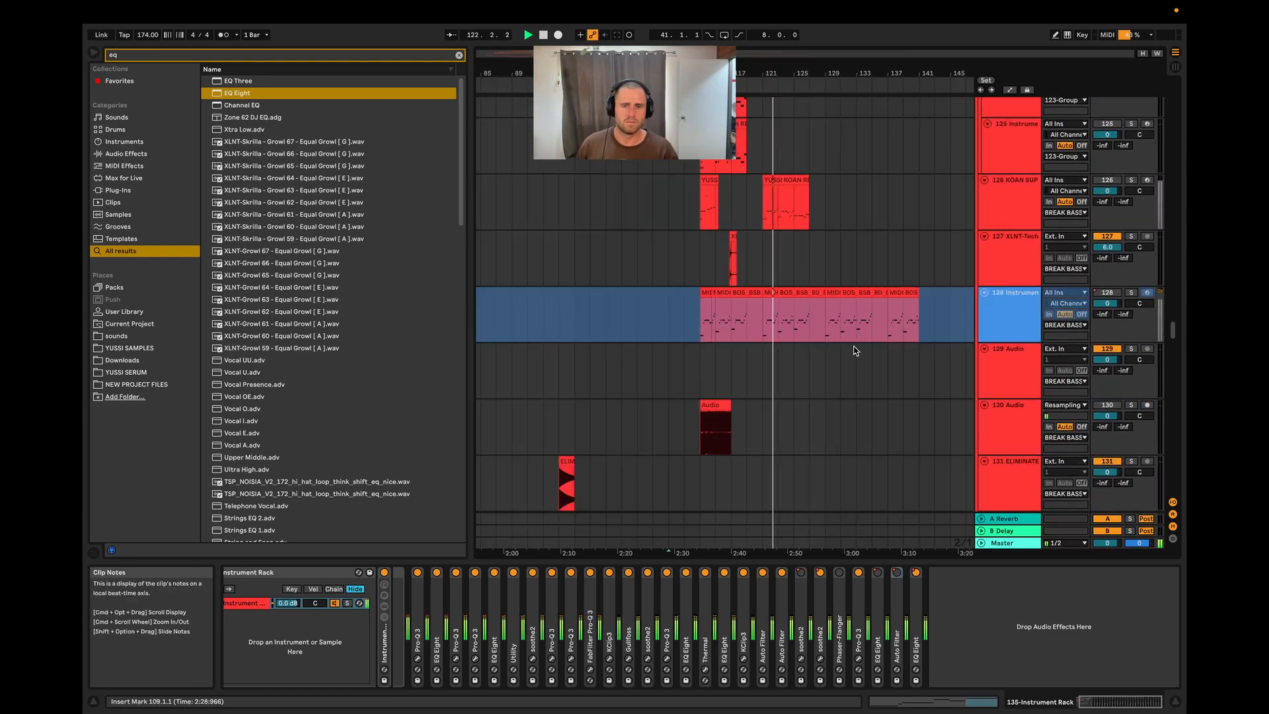
- Locate the vocal clips on track 68, place the insert marker at bar 129, and solo the track during playback
left_click_drag(1172, 328, 1132, 198)
scroll(918, 390, "up", 5)
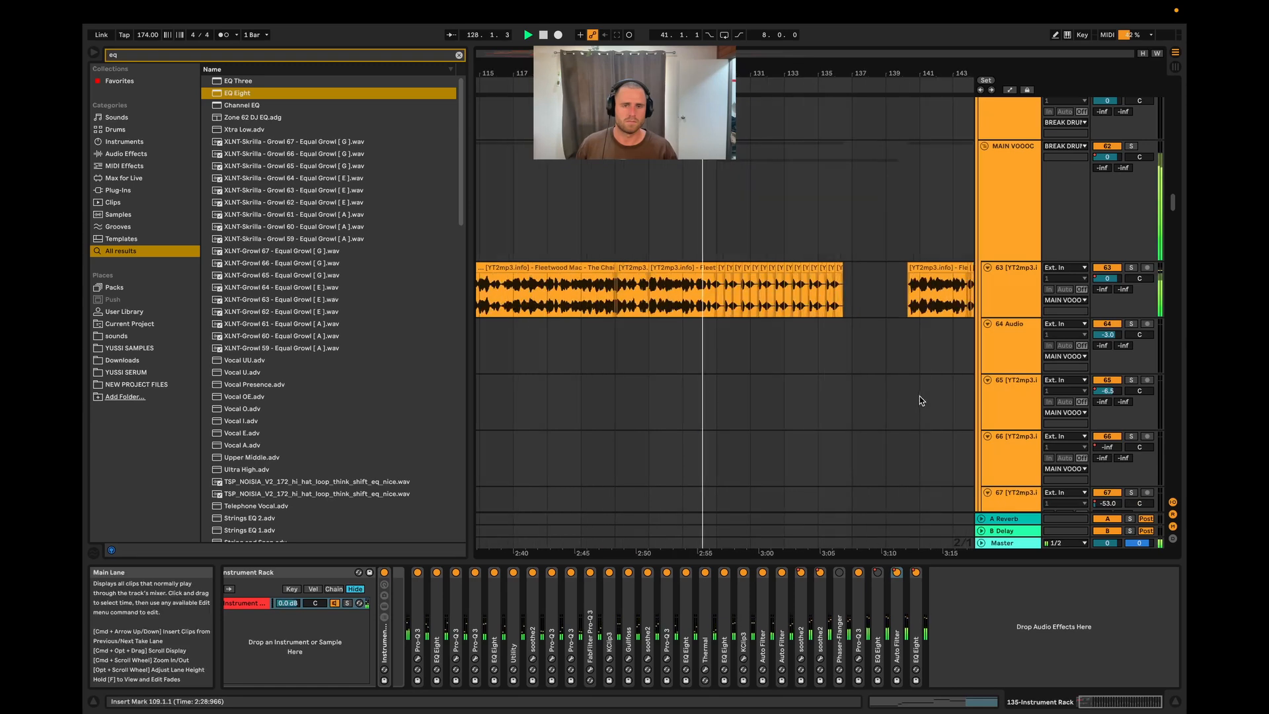
scroll(919, 397, "down", 5)
left_click(726, 383)
scroll(965, 371, "down", 3)
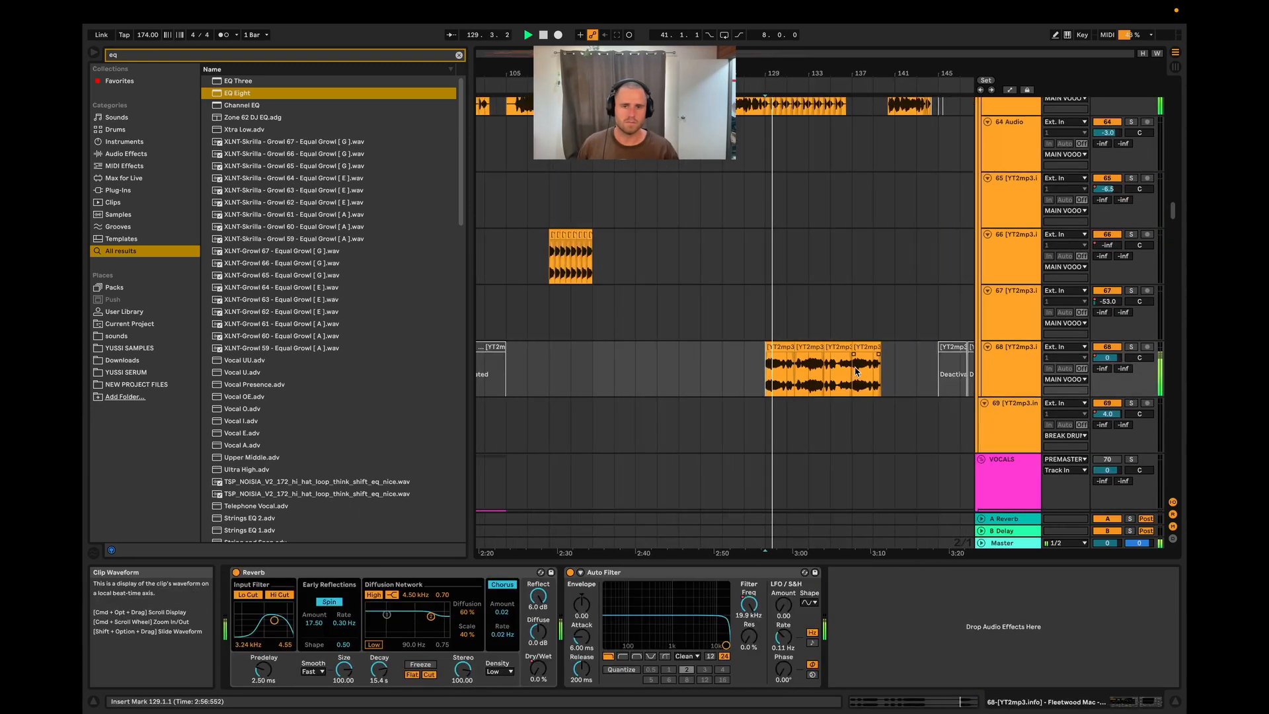
left_click(1131, 346)
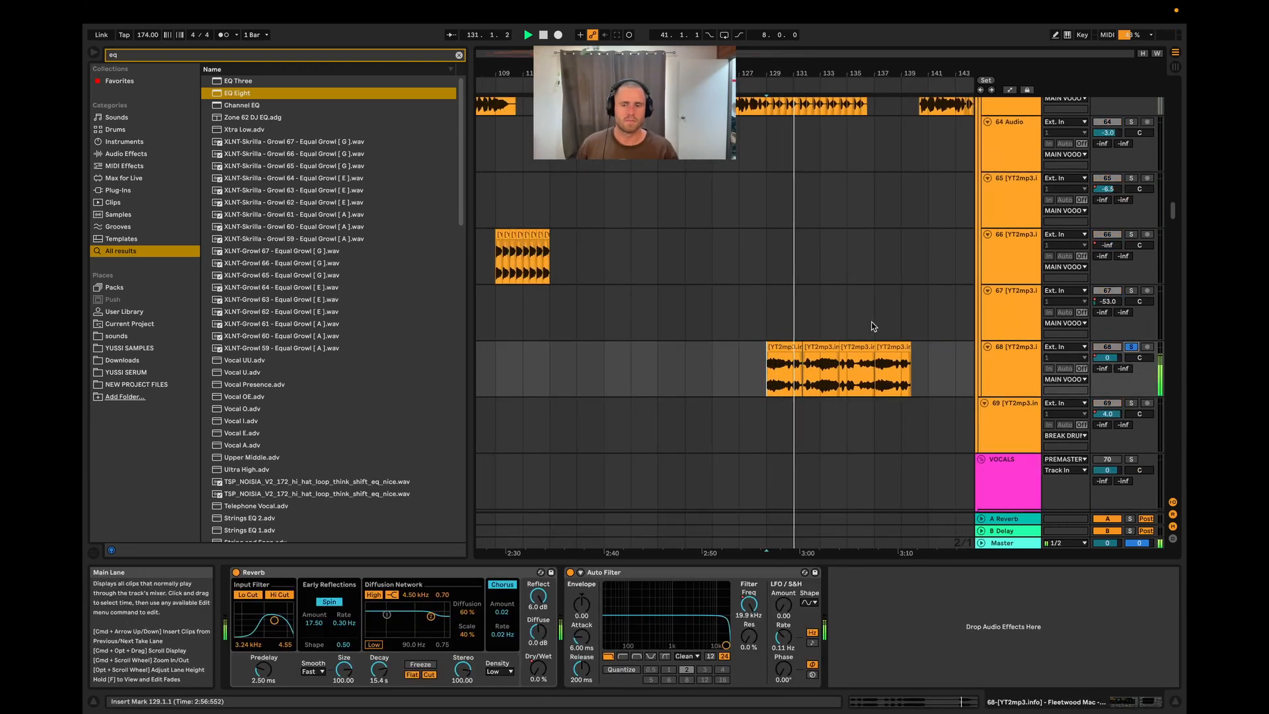
- Stop and replay the track 68 vocals from 131.3.4, first in solo and then with the full mix
key("space")
left_click(807, 385)
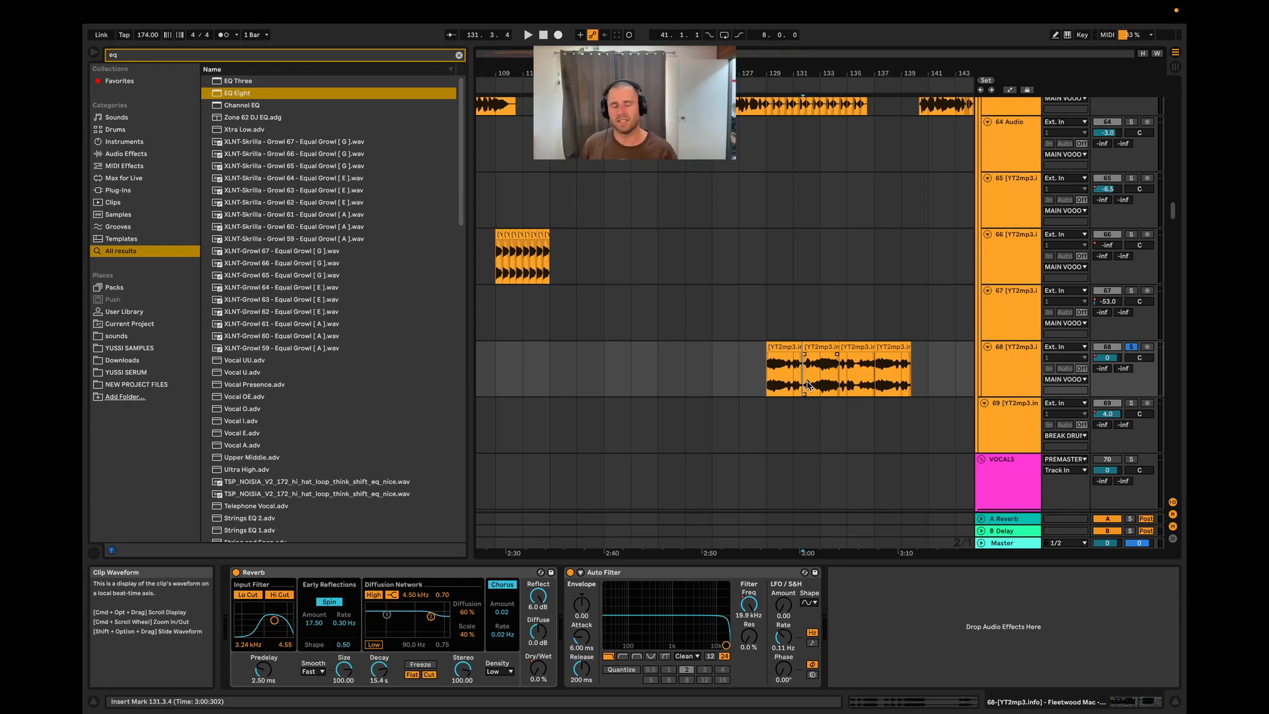
key("space")
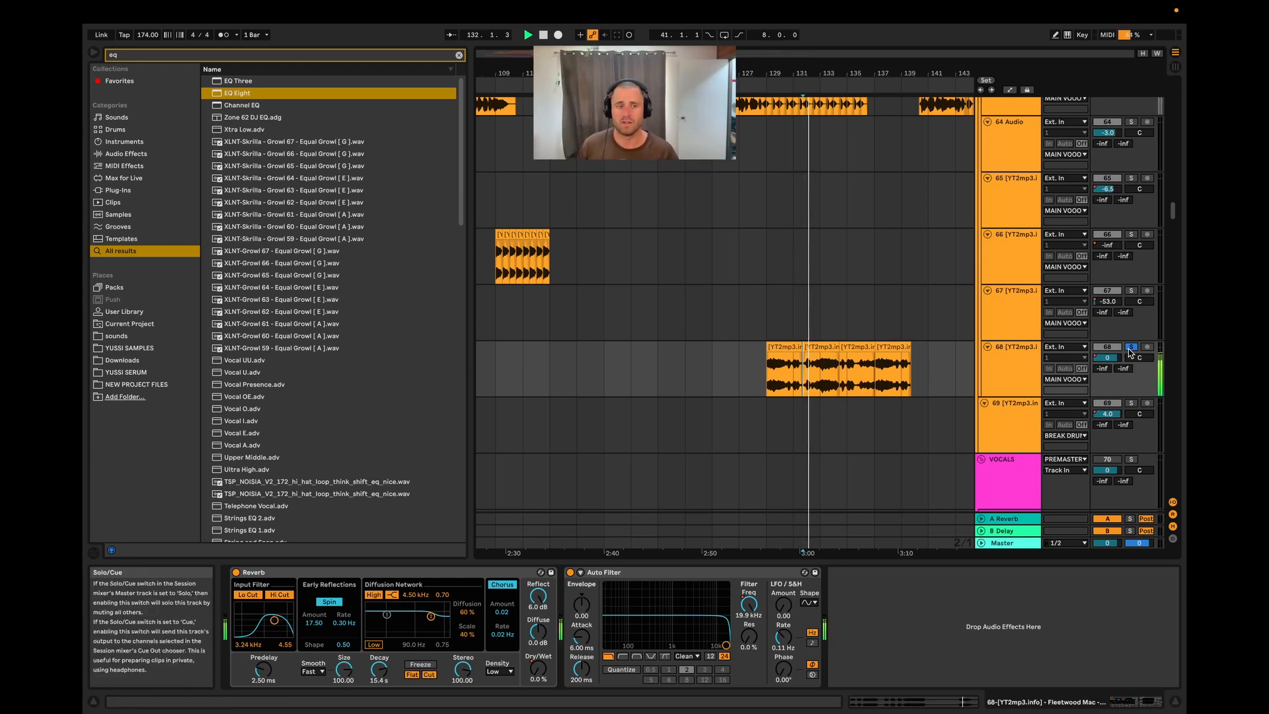
scroll(866, 318, "down", 3)
scroll(865, 320, "up", 5)
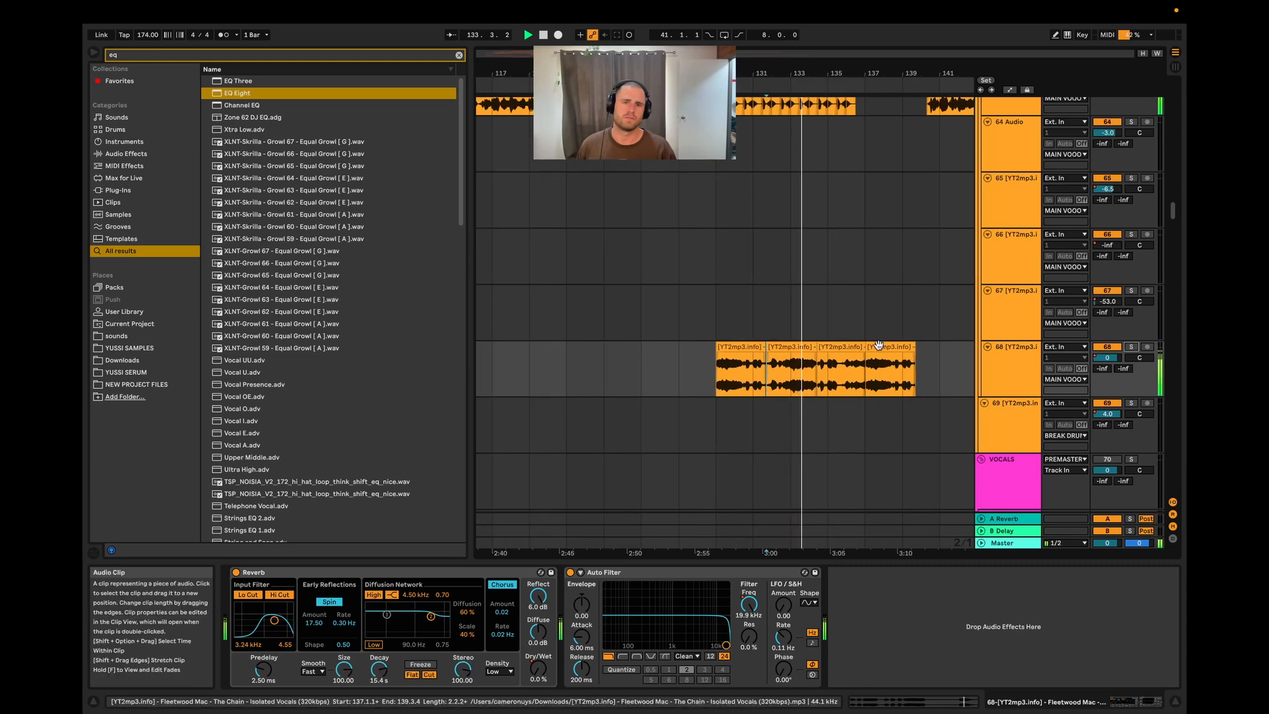
- Look down to the BREAK BASSES group, return to vocal track 68, and restart the full mix from bar 139
scroll(847, 367, "down", 3)
scroll(844, 372, "down", 5)
scroll(844, 371, "down", 2)
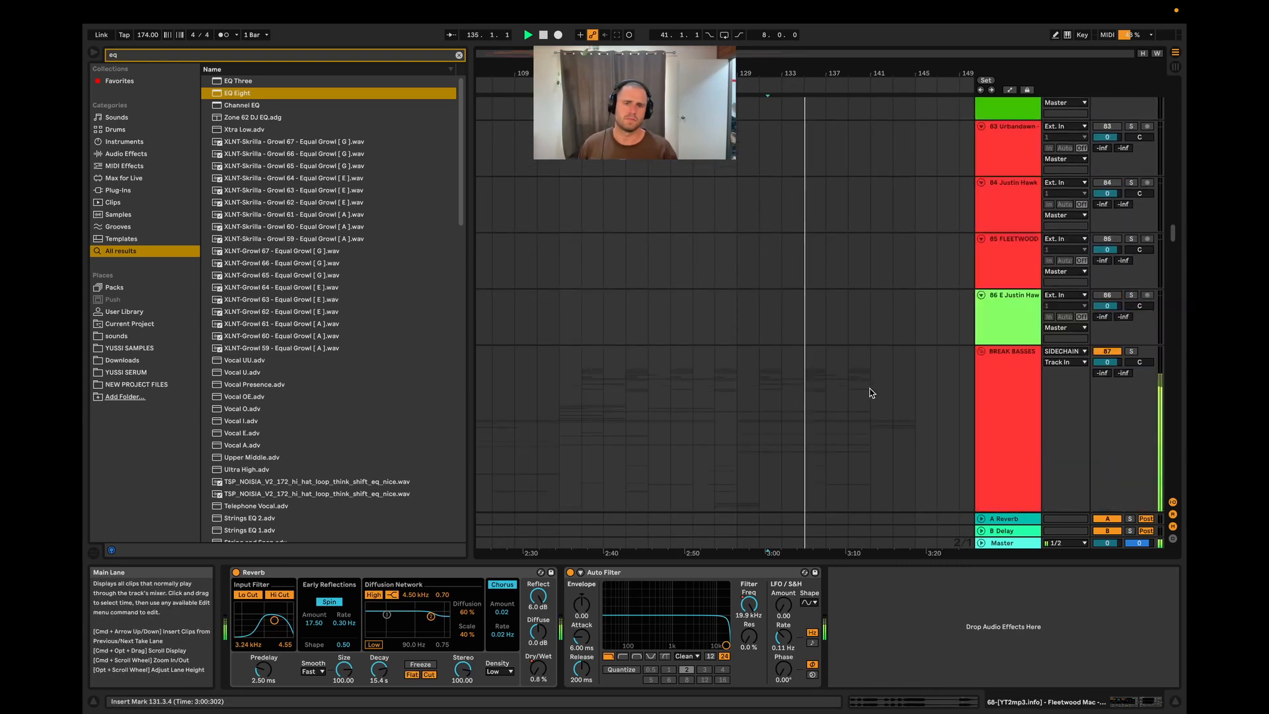
scroll(872, 383, "up", 10)
left_click(847, 365)
key("space")
key("space")
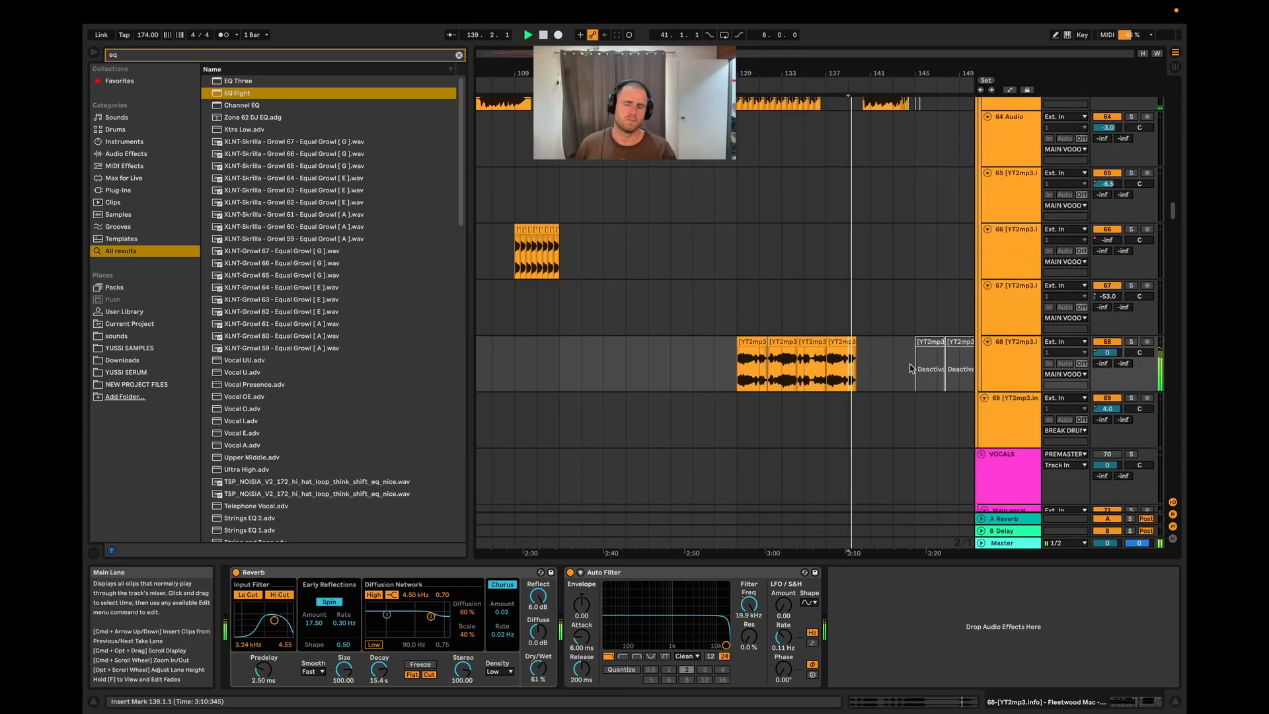
- Place the insert marker at 140.2.2 on vocal track 63, listen to the track in solo, and stop playback
scroll(915, 371, "up", 4)
scroll(853, 397, "down", 3)
scroll(842, 406, "up", 5)
scroll(812, 357, "up", 5)
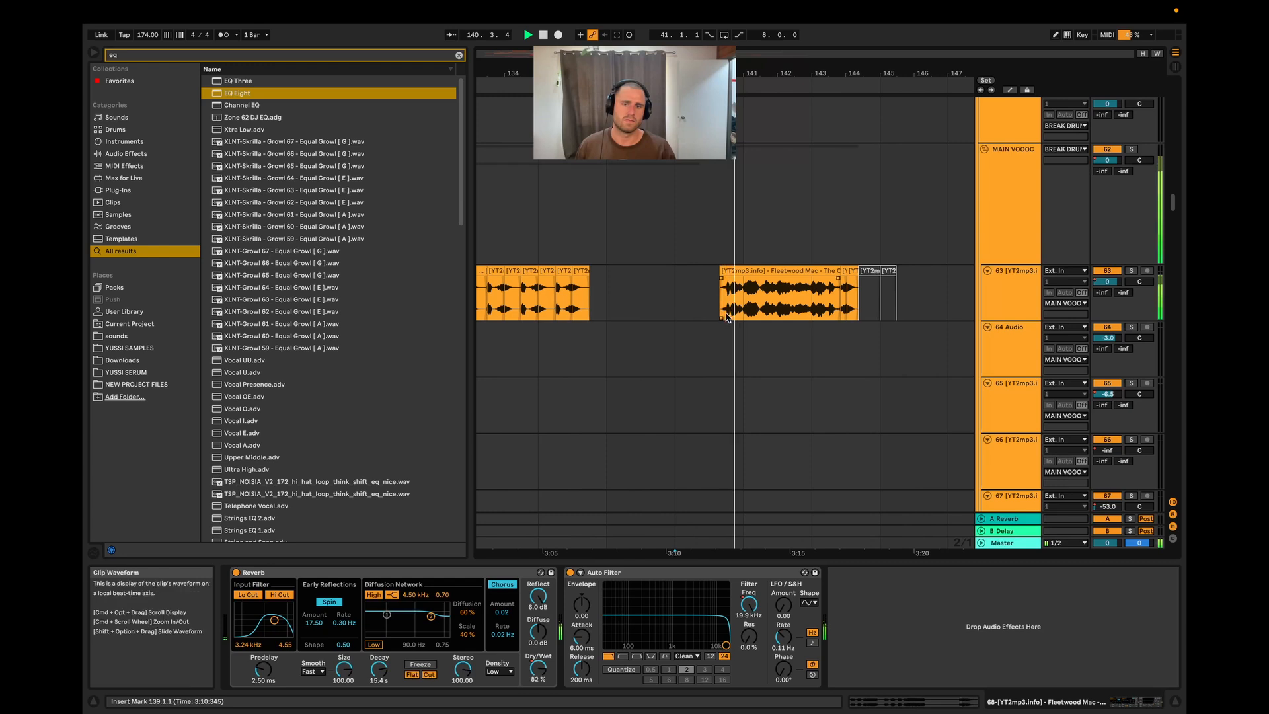
left_click(726, 313)
left_click(1131, 270)
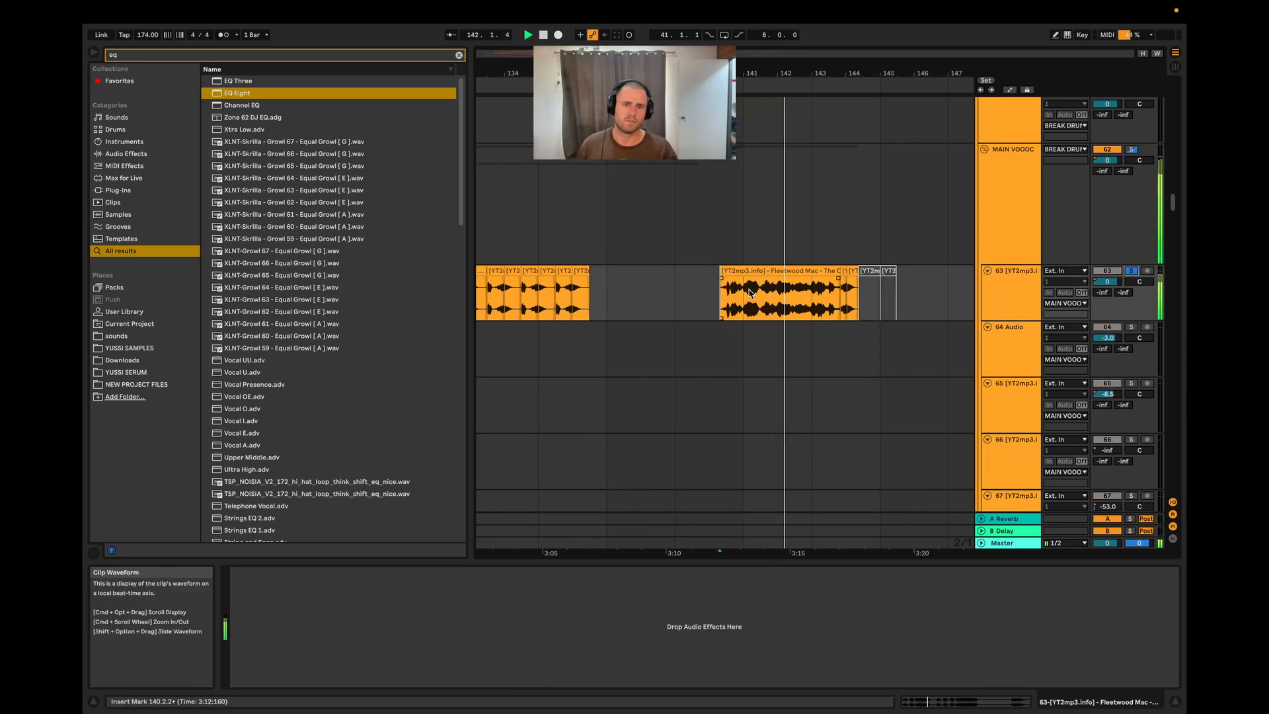
key("space")
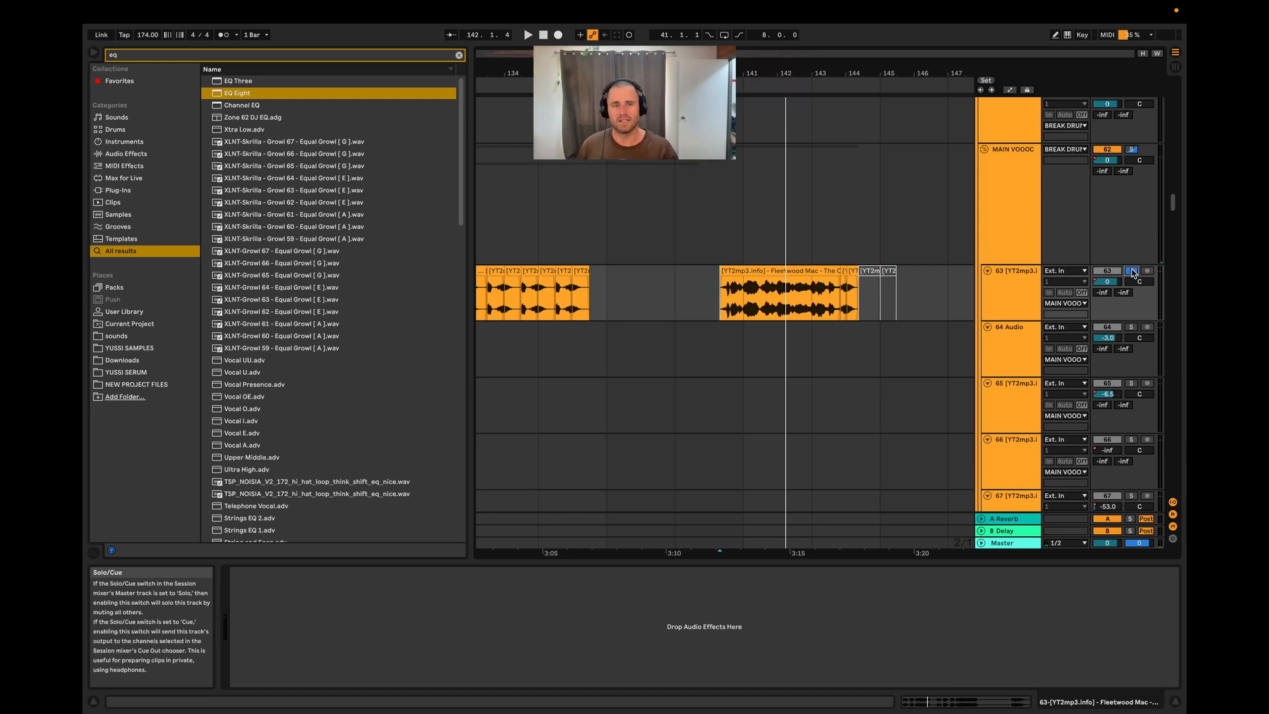
- Unsolo vocal track 63 and play the full mix from bar 141
left_click(1132, 271)
left_click(744, 296)
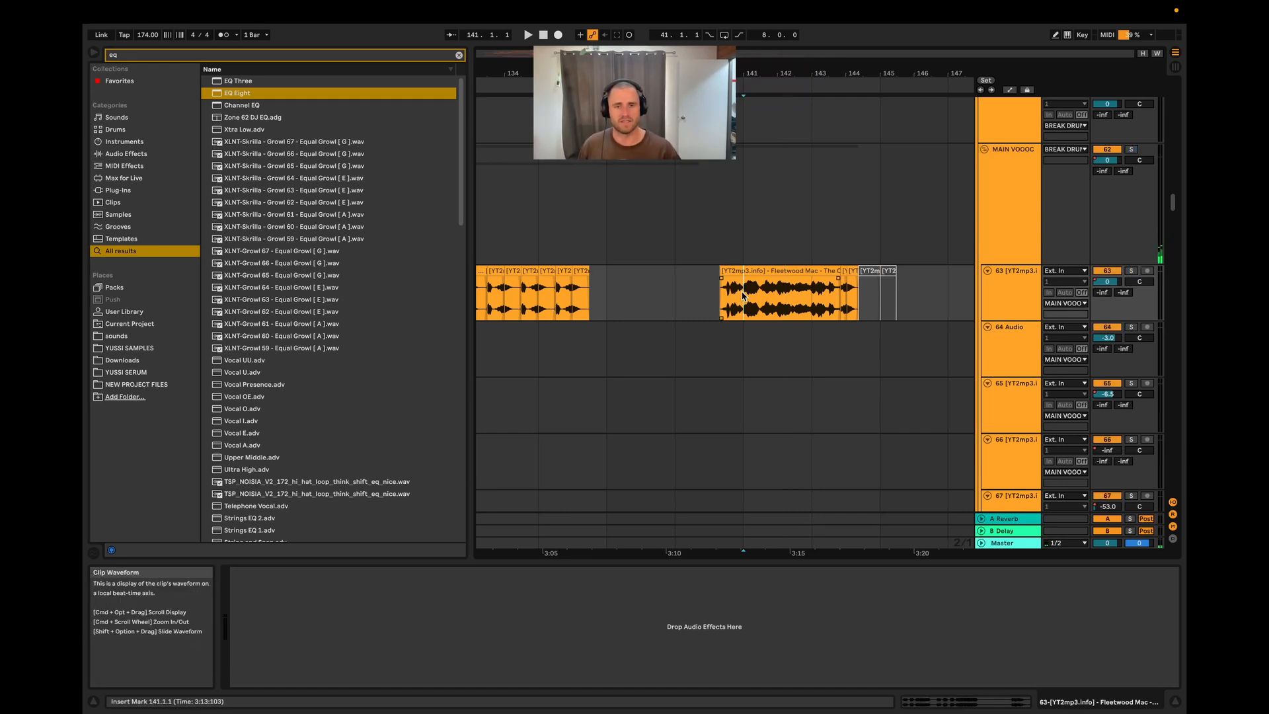
key("space")
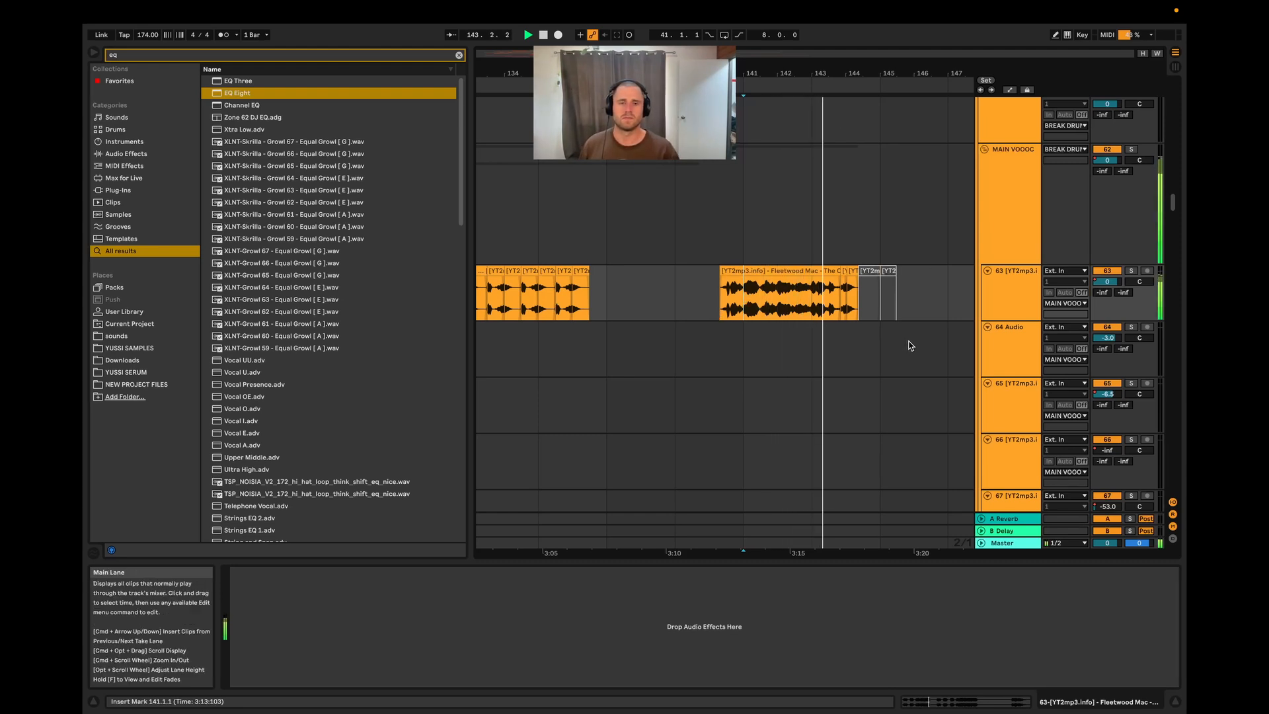
- Place the insert marker at bar 145 on track 64 and stop playback
scroll(905, 368, "up", 3)
left_click(839, 345)
scroll(866, 337, "down", 5)
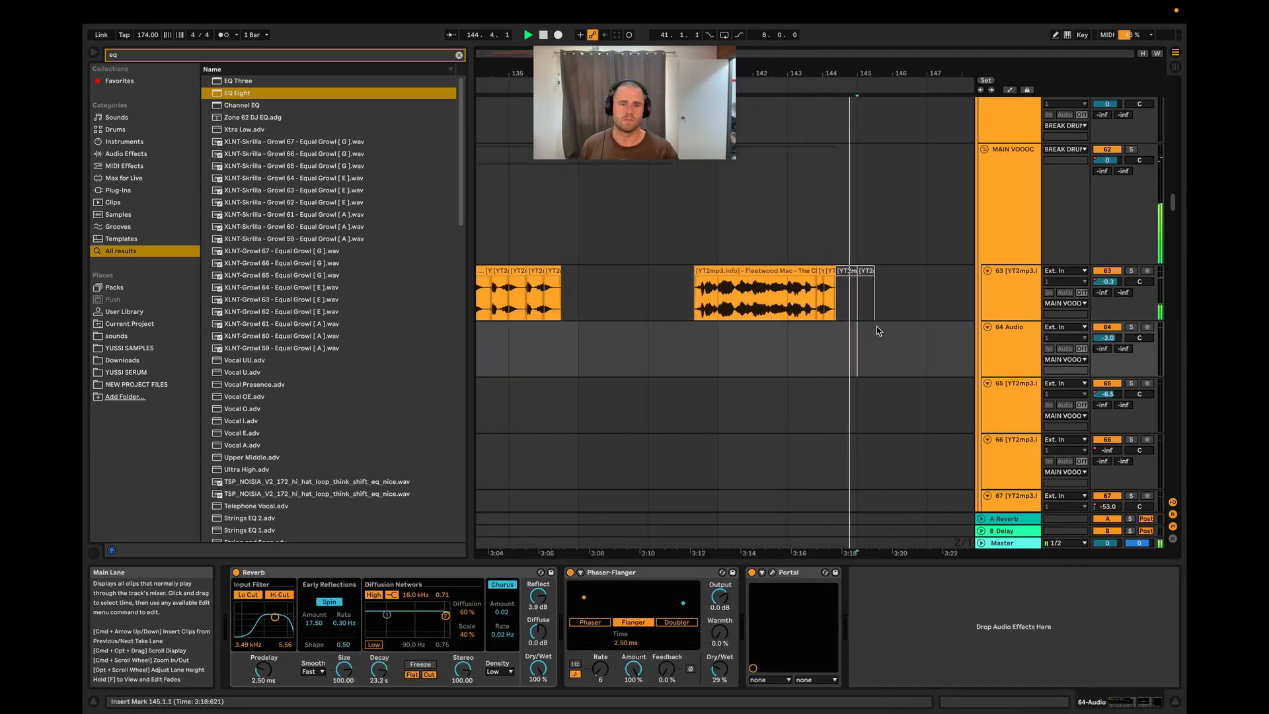
key("space")
- Mark bars 141 to 145 on track 64, then the vocals from 141.1.1 to 144.2.3 on track 63
scroll(882, 337, "down", 5)
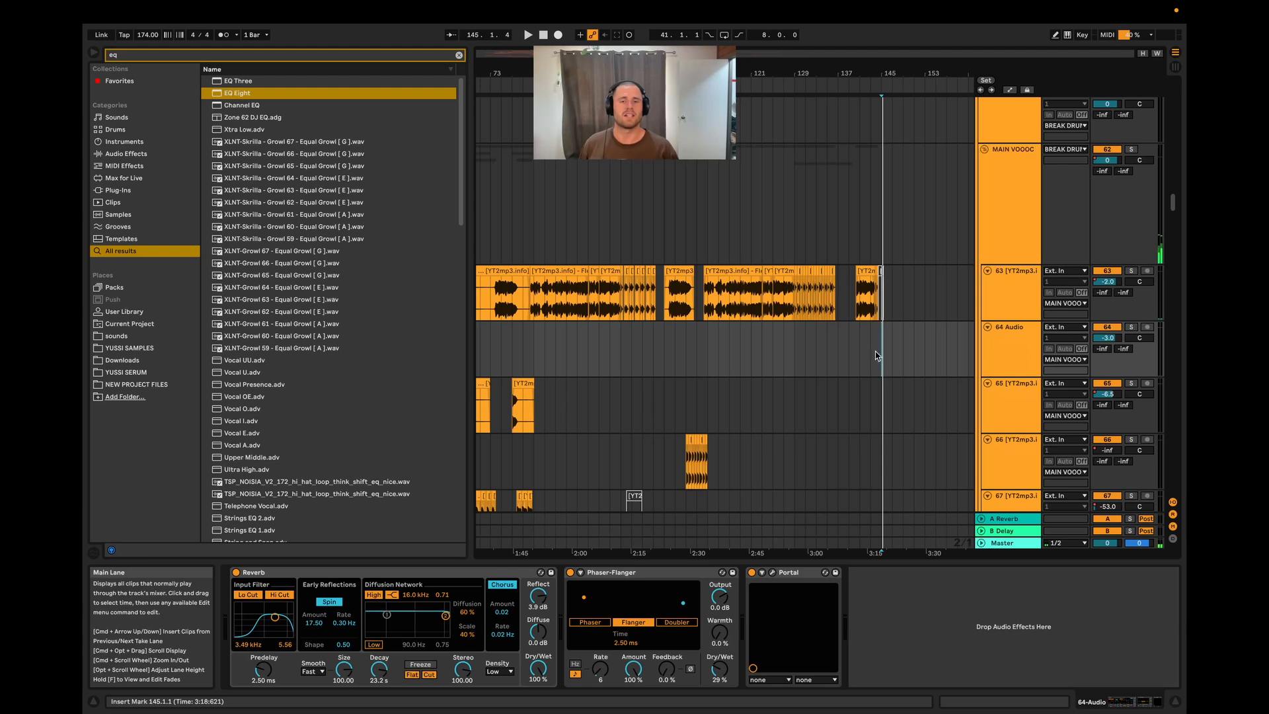
left_click_drag(716, 347, 923, 350)
scroll(866, 341, "up", 5)
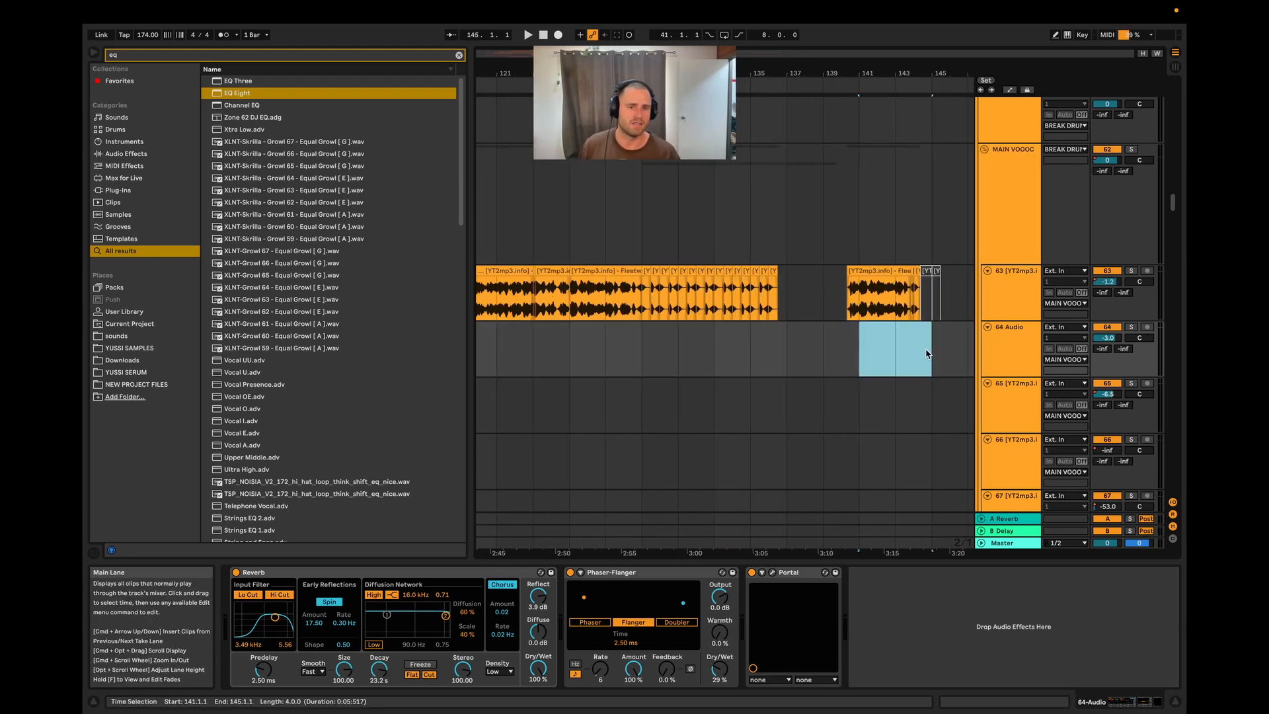
scroll(786, 332, "down", 3)
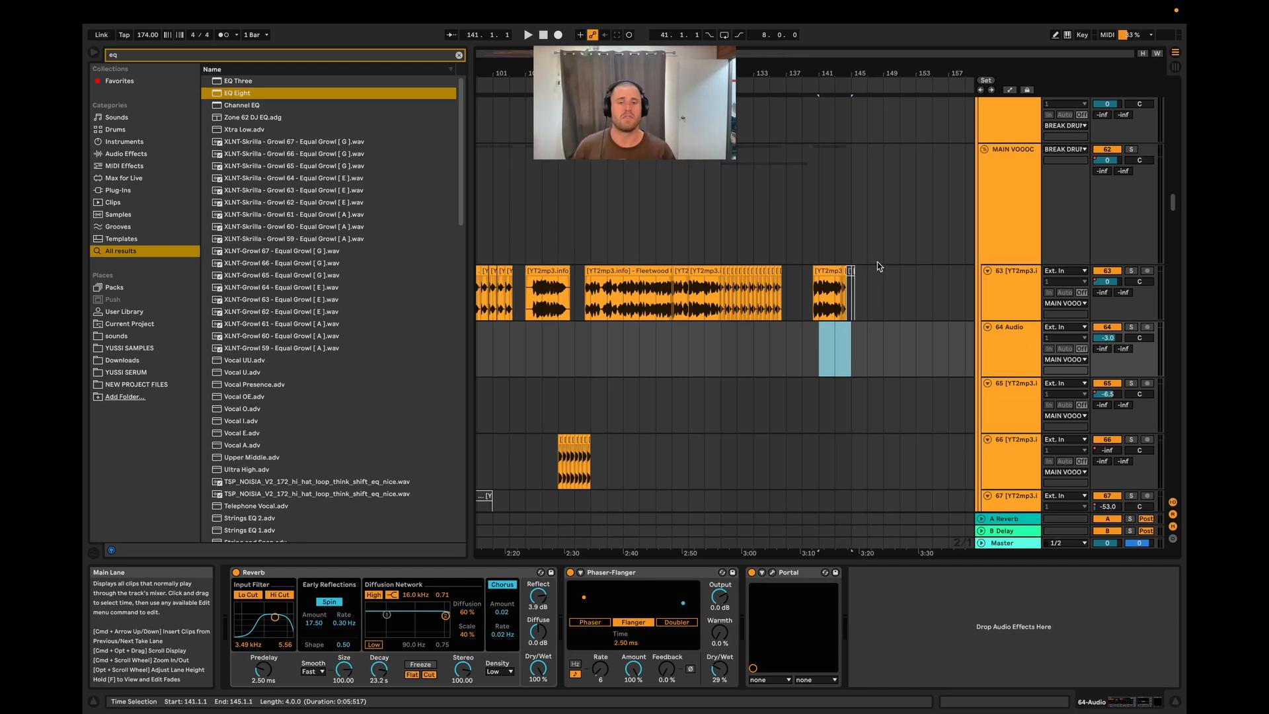
scroll(828, 311, "up", 5)
left_click_drag(797, 312, 887, 310)
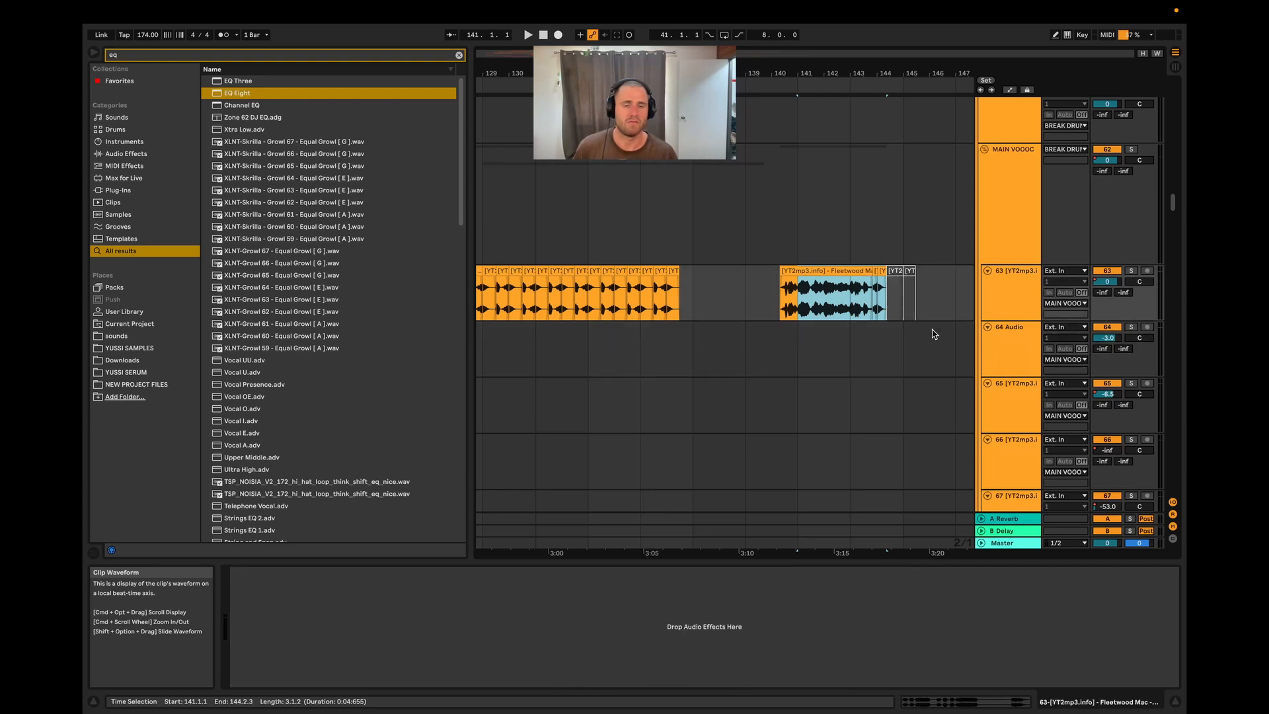
- Review the earlier vocal clips on track 63, the VOCALS group and reference tracks, and the BREAK BASSES layers down to track 99
scroll(934, 335, "down", 5)
scroll(688, 355, "down", 4)
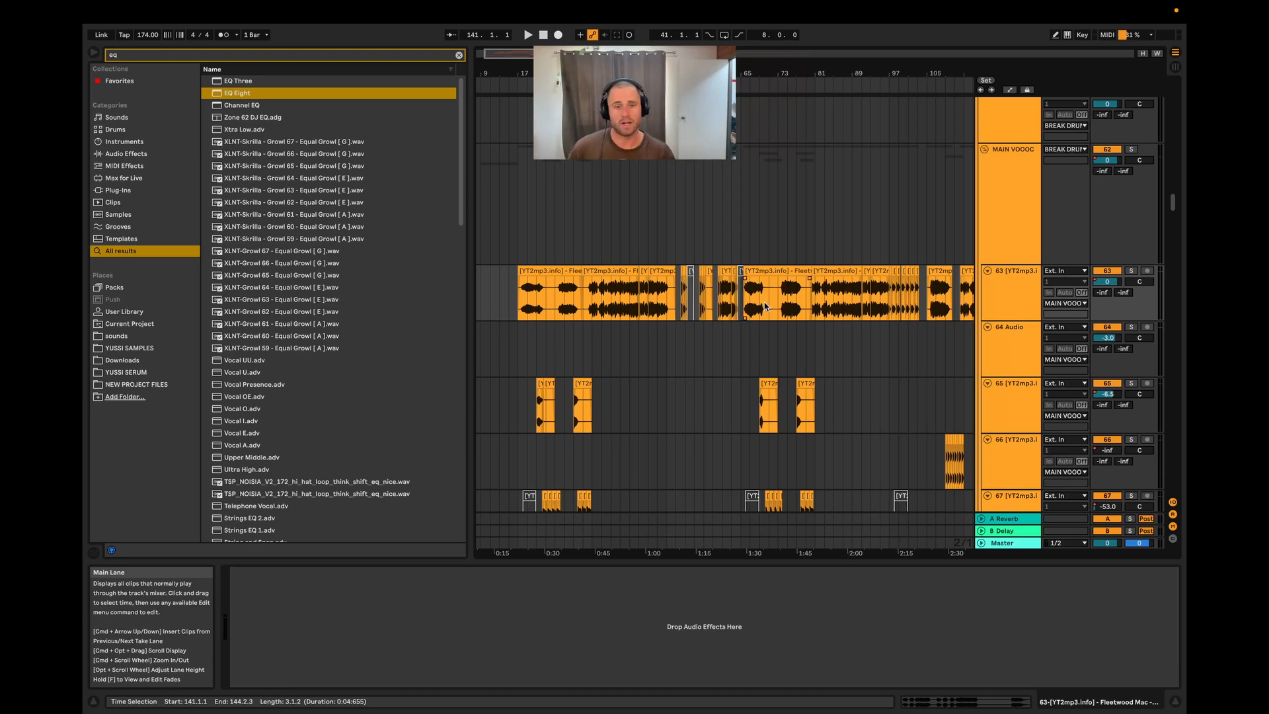
left_click_drag(1170, 202, 1169, 222)
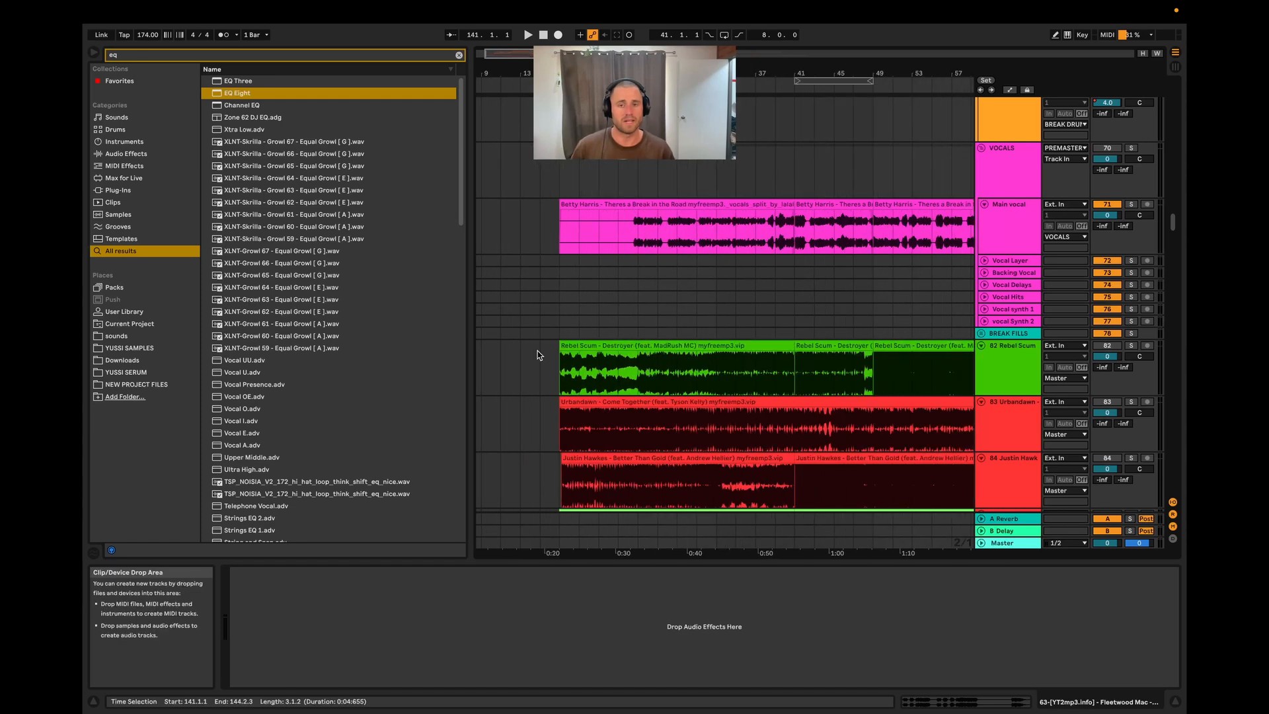
scroll(661, 357, "down", 15)
scroll(707, 356, "down", 5)
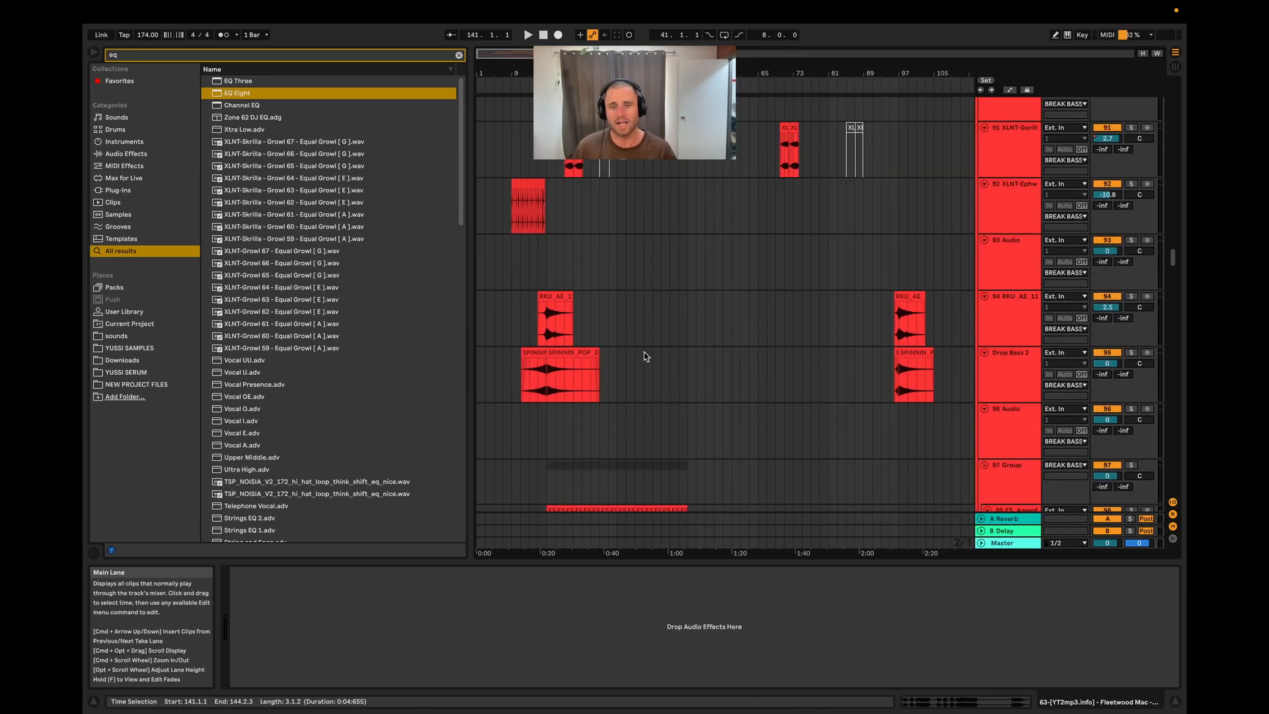
scroll(515, 380, "up", 5)
scroll(741, 337, "down", 3)
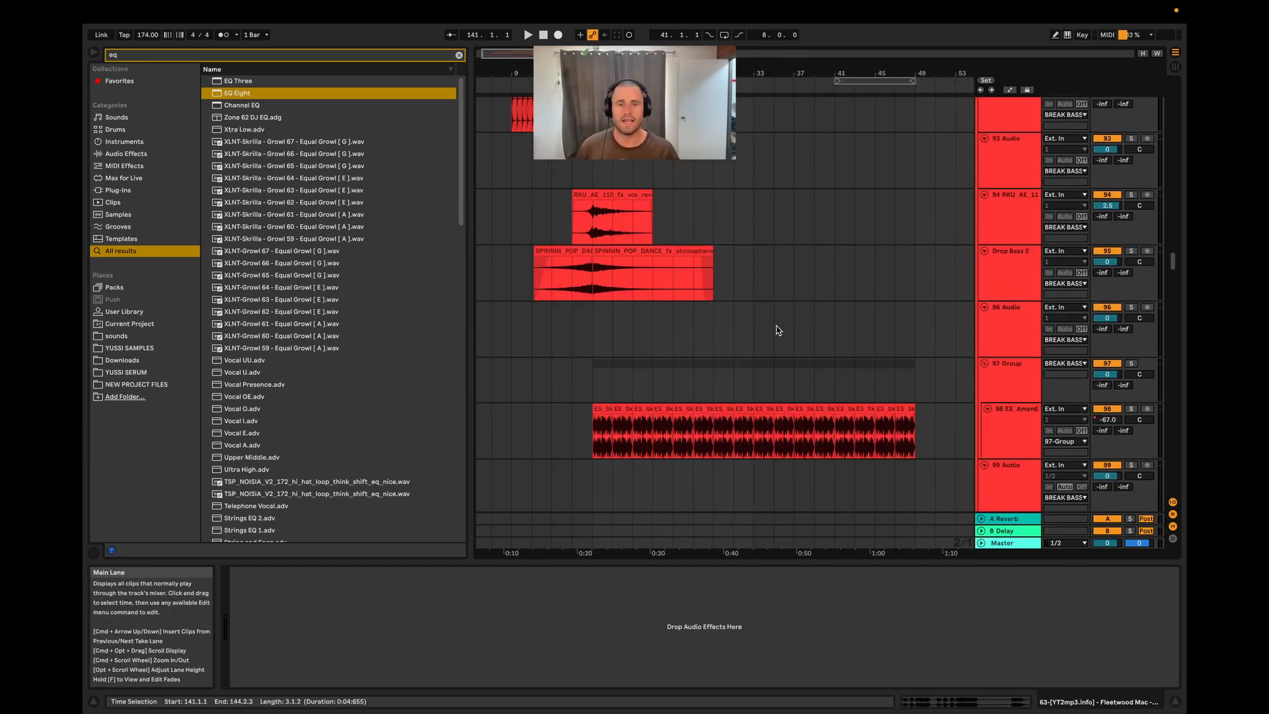
scroll(1169, 261, "down", 4)
- Place the insert marker at bar 53 on the STOGIE SUSTAIN SUB track 134 in the SUB group
left_click_drag(1167, 266, 1167, 340)
scroll(725, 314, "down", 4)
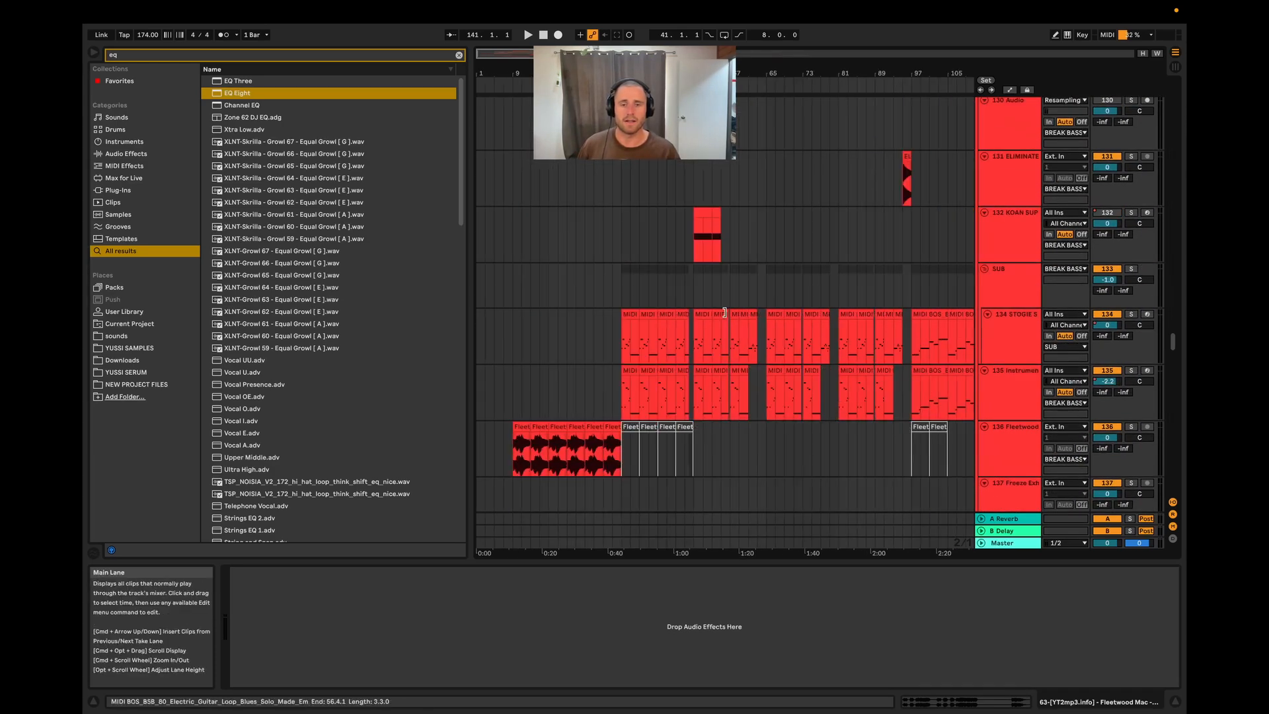
left_click(715, 336)
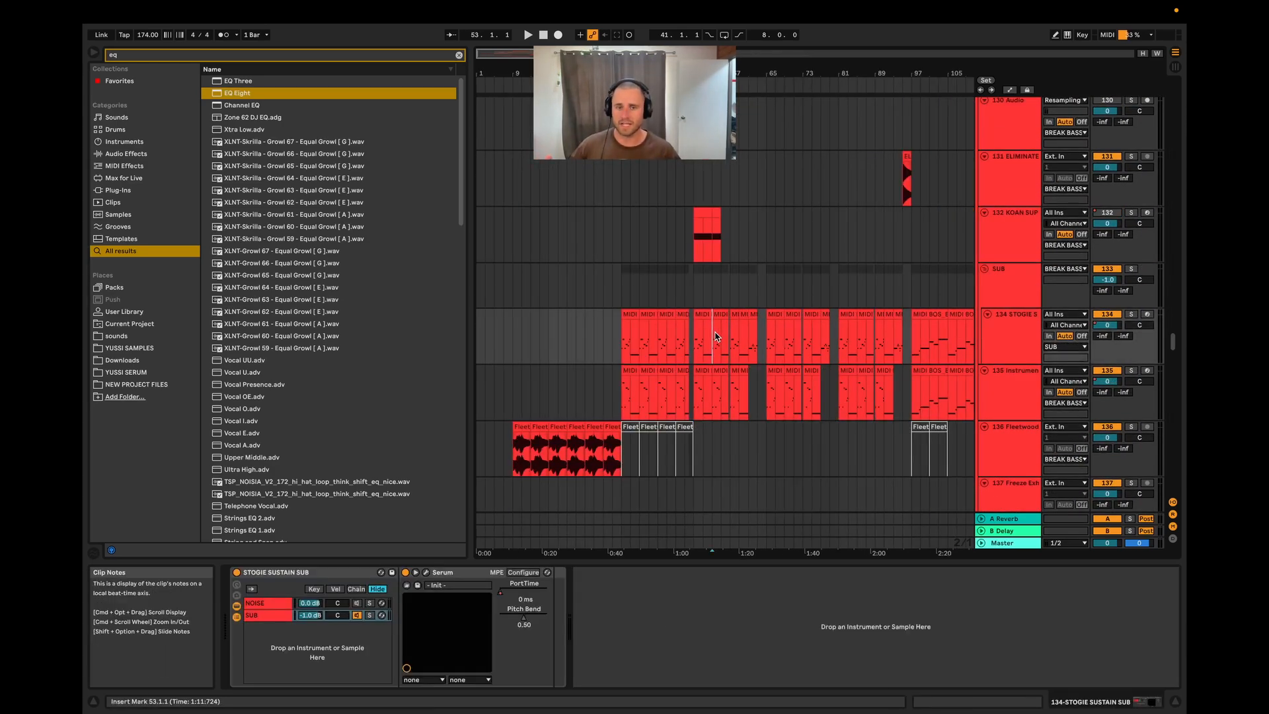